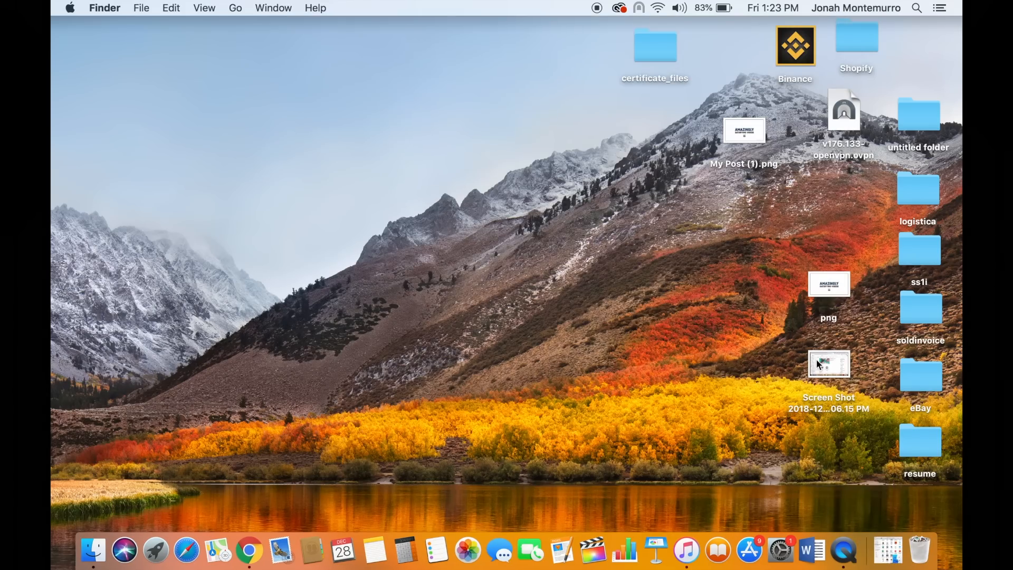
Launch Logic Pro X from the Applications folder.
left_click(843, 551)
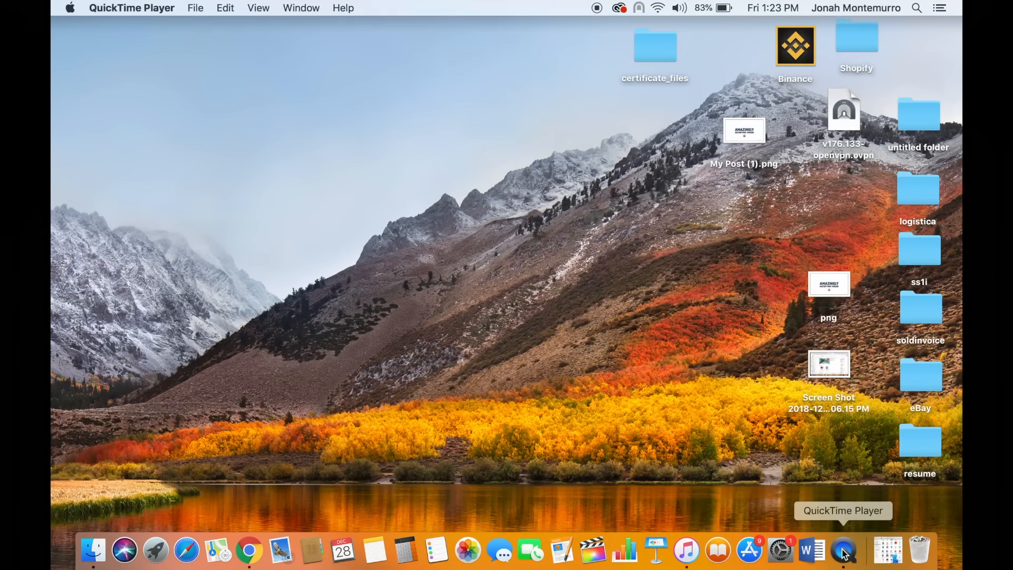
left_click(101, 547)
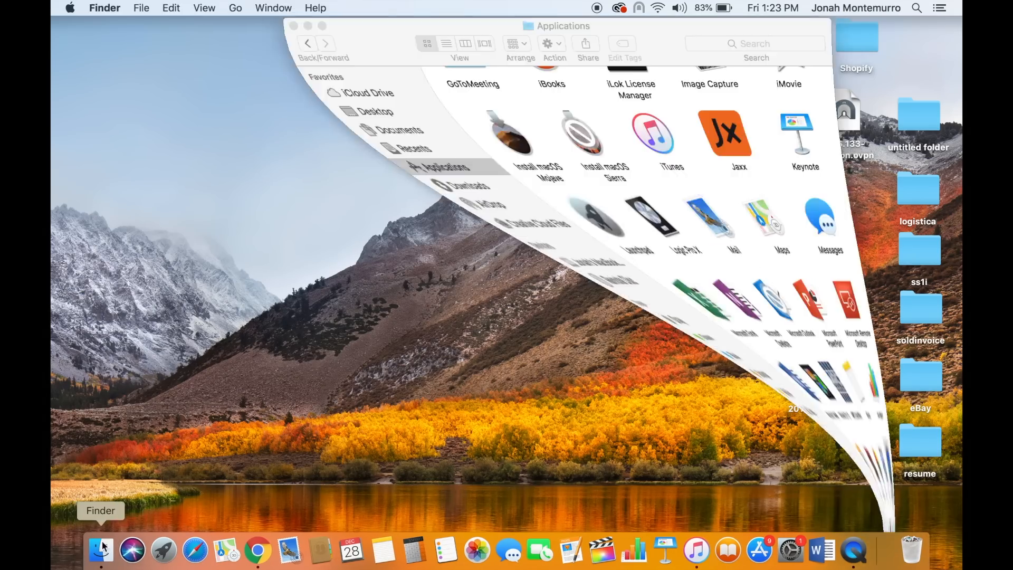
double_click(547, 225)
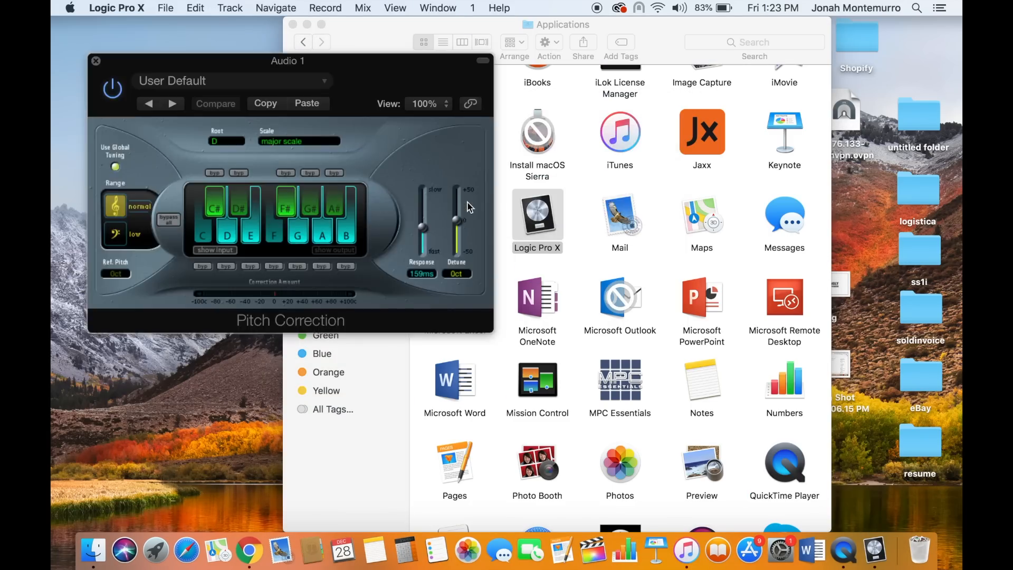
Close the leftover Pitch Correction plug-in window and create a new empty project.
left_click(612, 209)
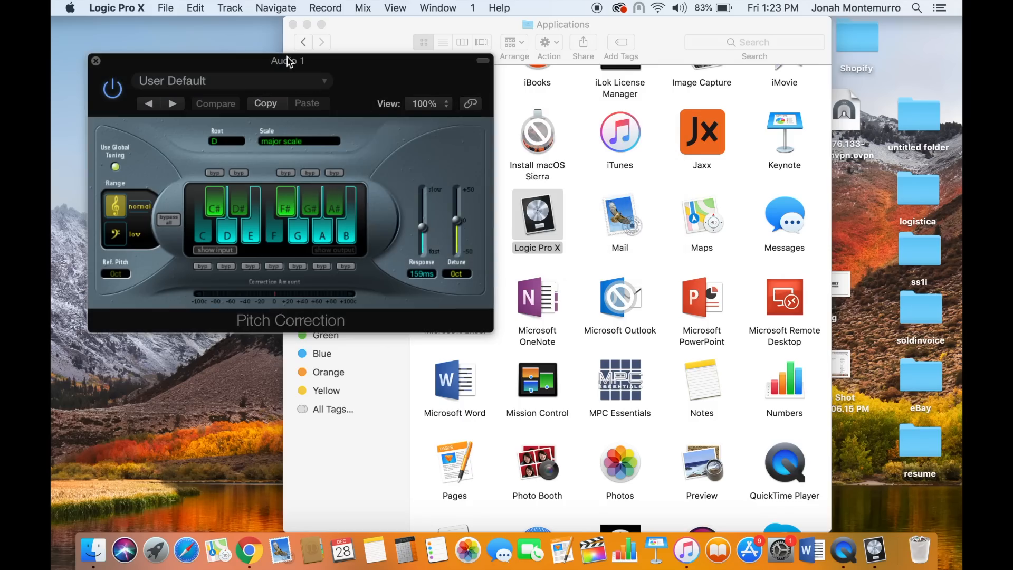
left_click(166, 8)
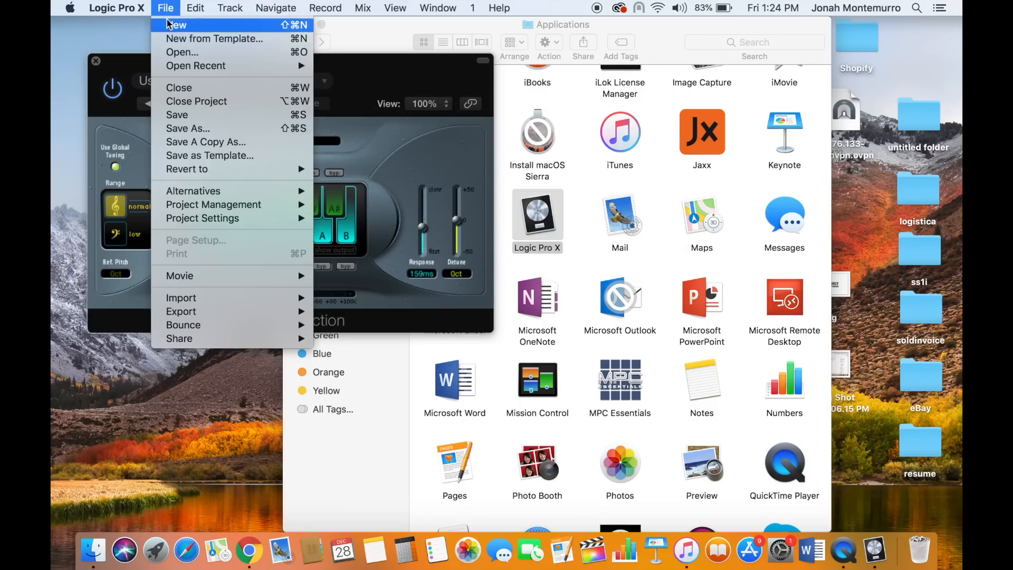
left_click(363, 74)
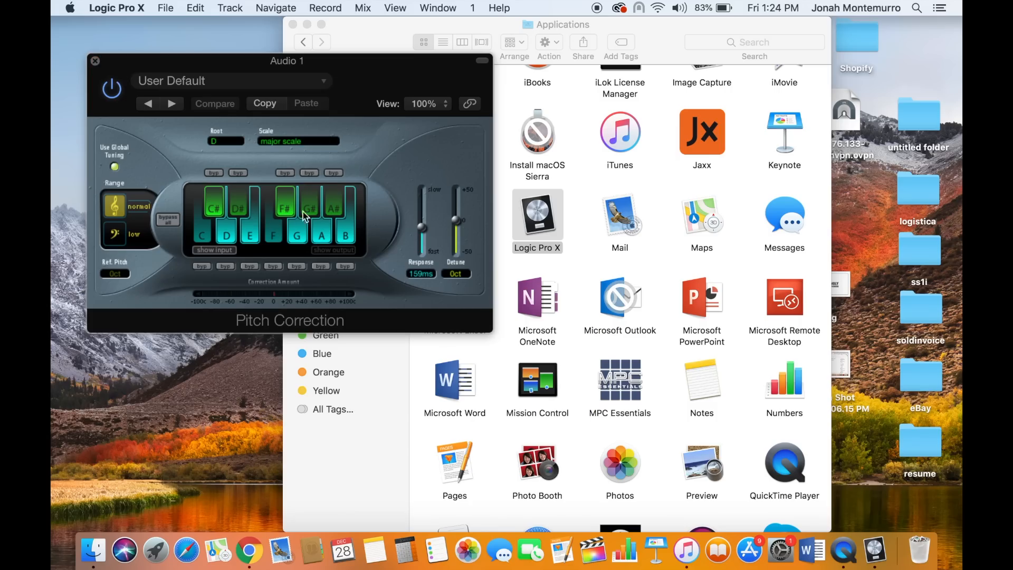
left_click(95, 62)
left_click(165, 8)
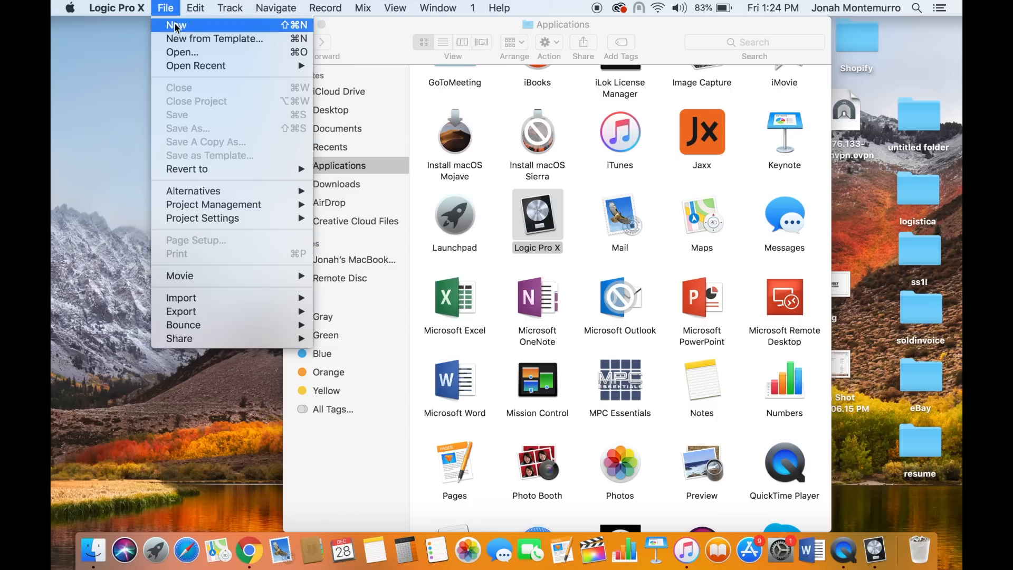
left_click(176, 27)
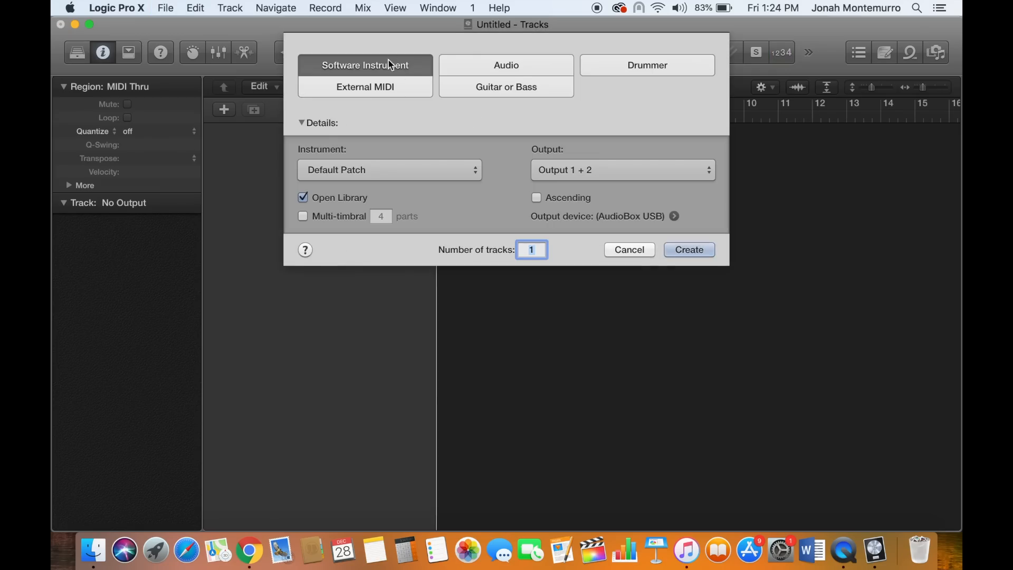
Add one software instrument track using the Default Patch and output 1 + 2.
left_click(387, 172)
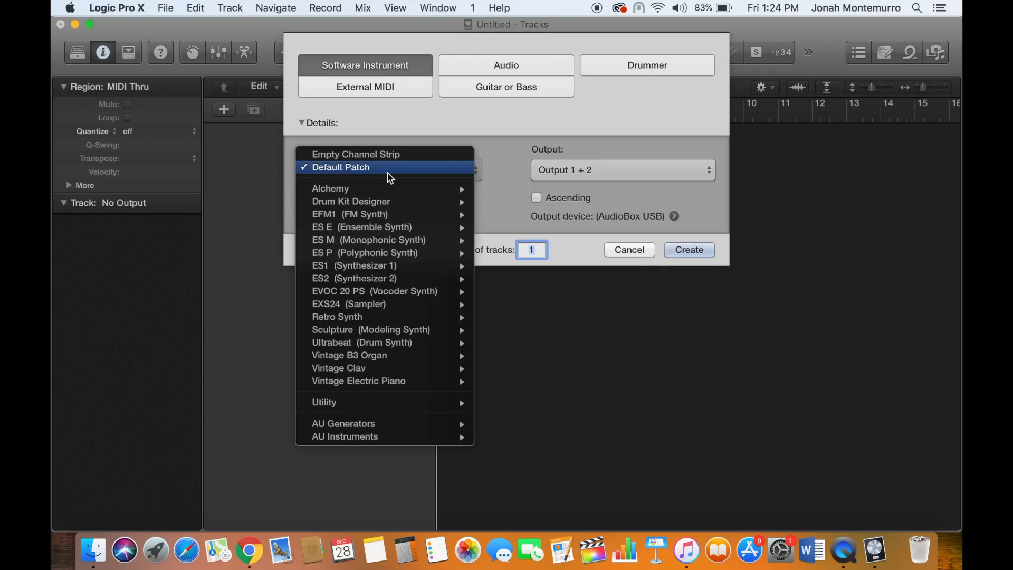
left_click(391, 172)
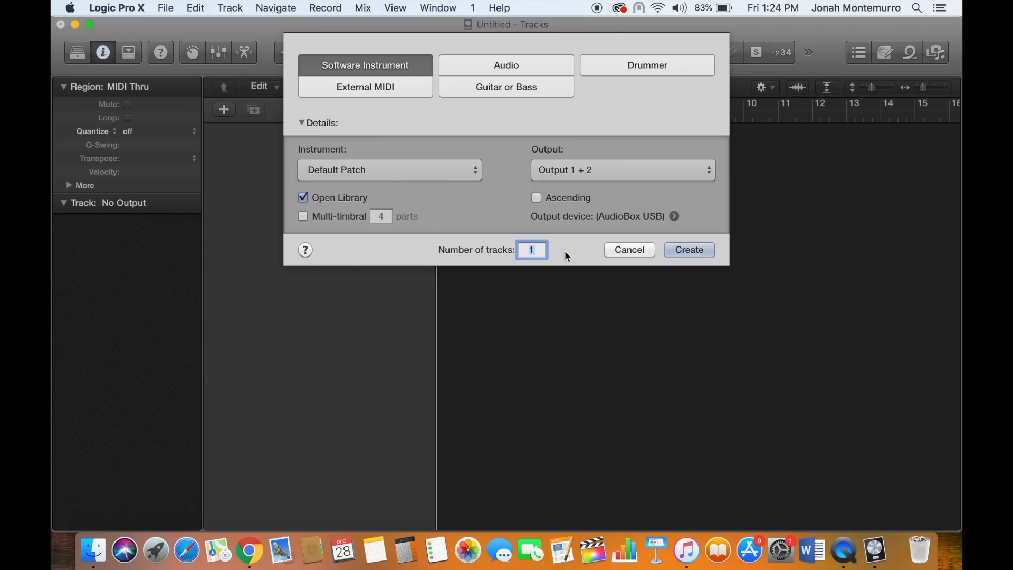
left_click(700, 252)
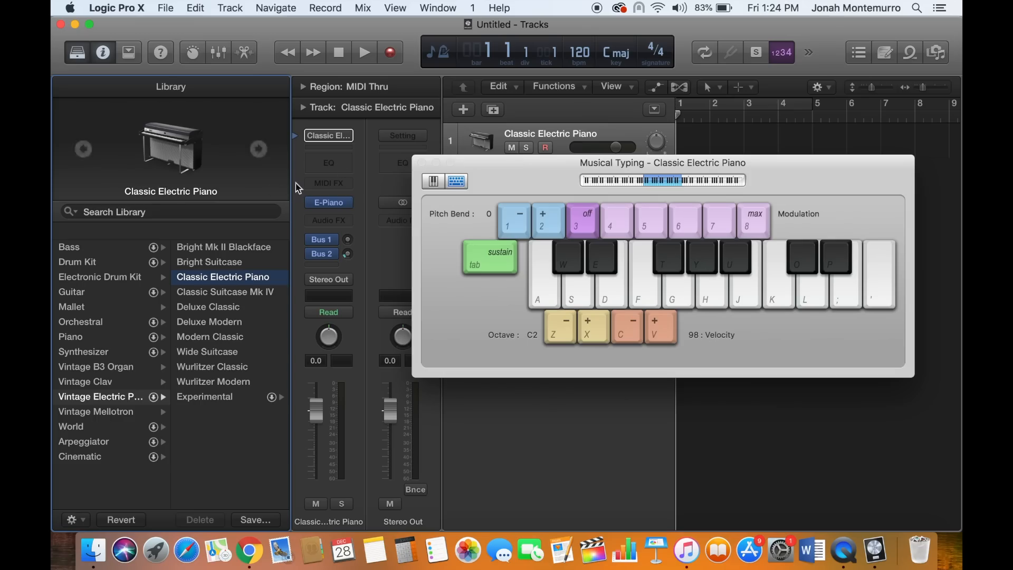
Hide the Musical Typing keyboard and browse the library's Producer Kits and Drum Machine patches.
left_click(422, 163)
left_click(112, 264)
scroll(201, 283, "down", 3)
left_click(216, 500)
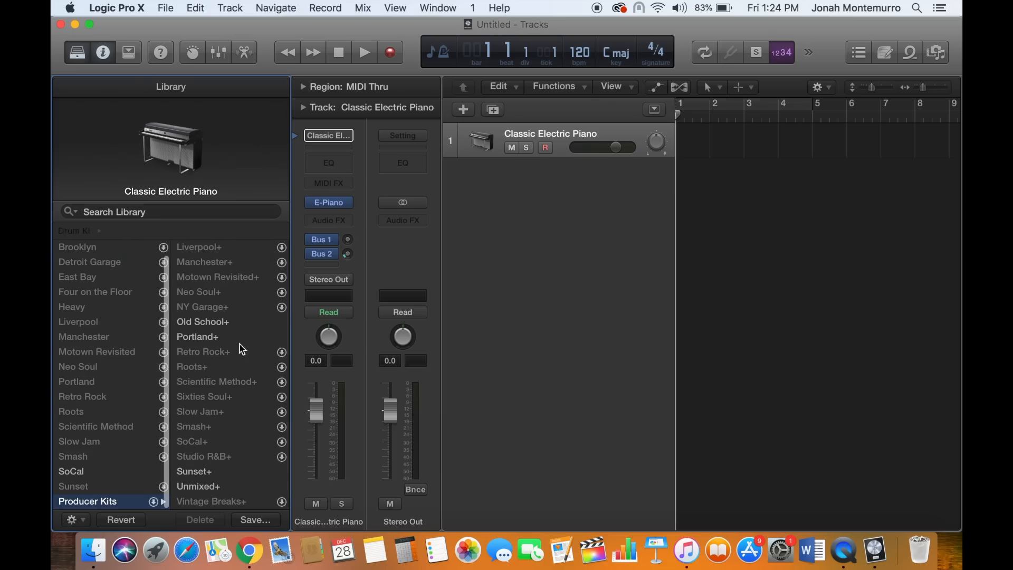
scroll(122, 348, "left", 4)
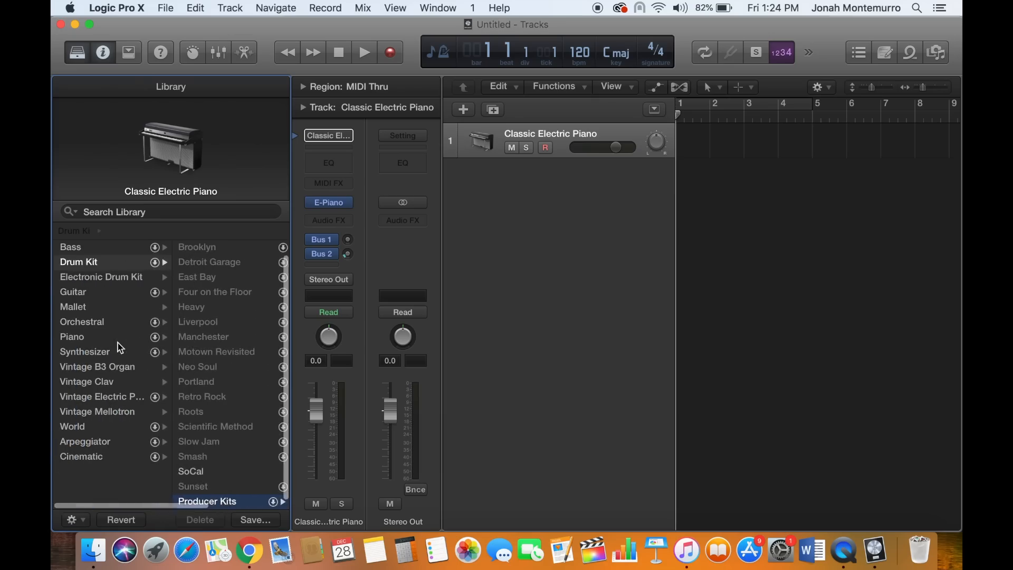
left_click(118, 276)
left_click(217, 264)
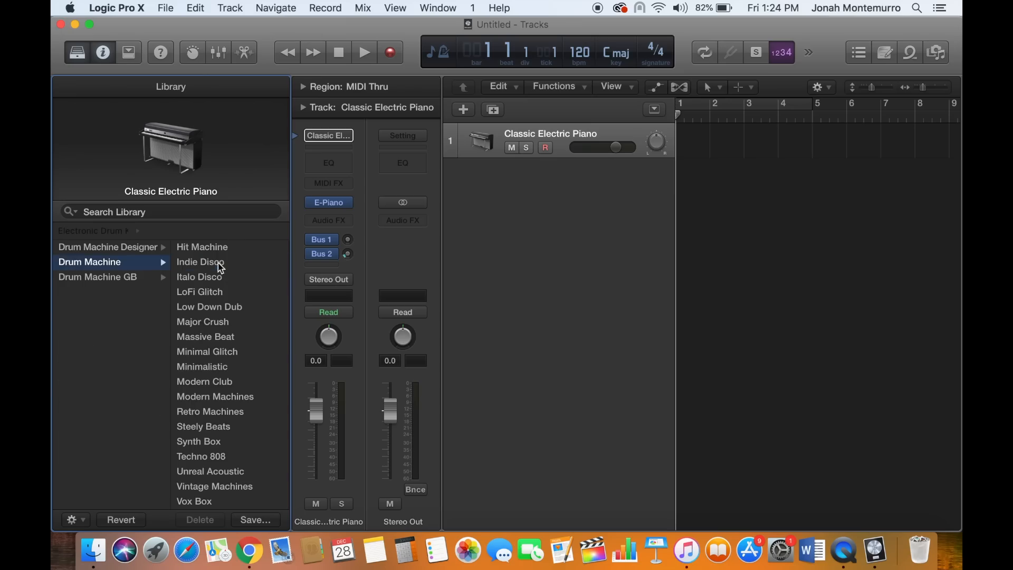
Load the SoCal drum kit patch onto the track.
scroll(135, 279, "left", 3)
left_click(122, 262)
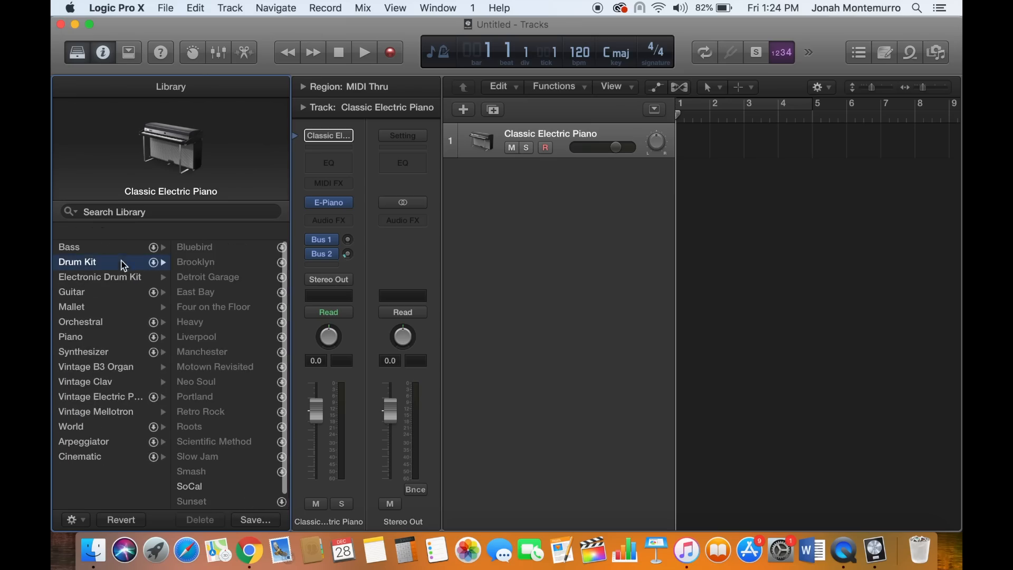
scroll(234, 295, "down", 2)
left_click(216, 472)
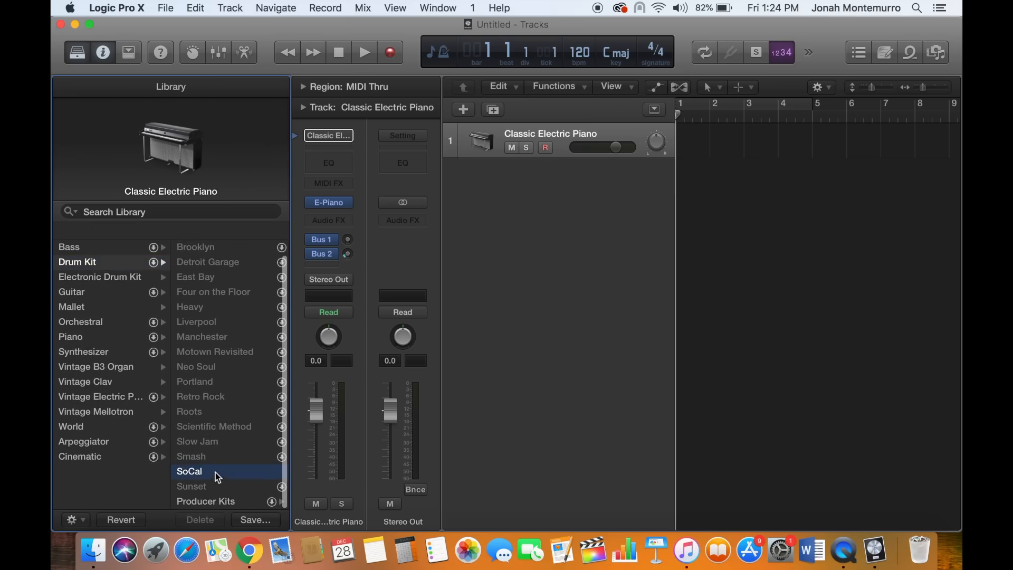
Show the Musical Typing keyboard and audition the SoCal drum sounds in several octaves, down to C0.
key("super+k")
key("j")
key("d")
key("x")
key("z")
key("z")
key("s")
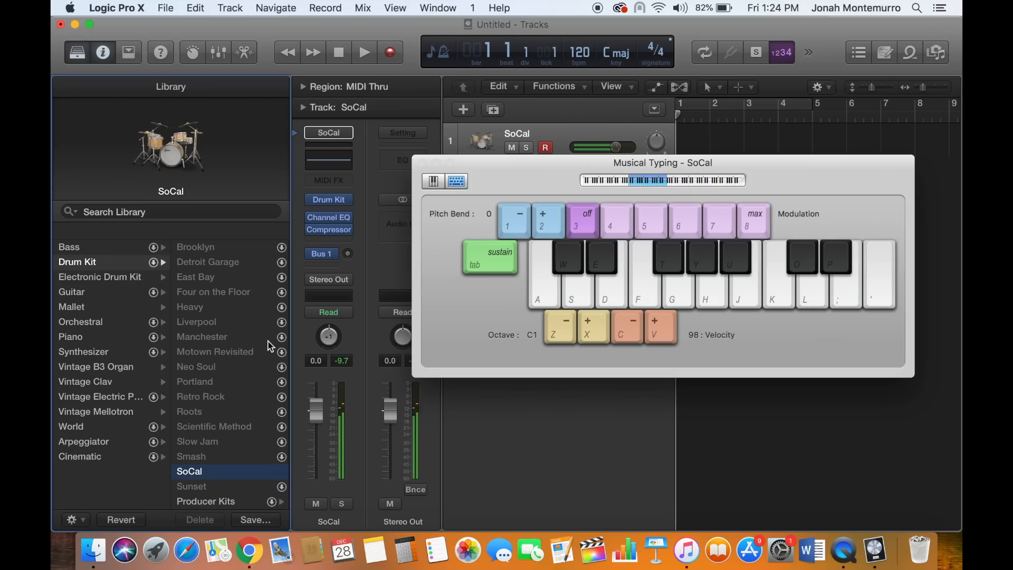
key("s")
key("s")
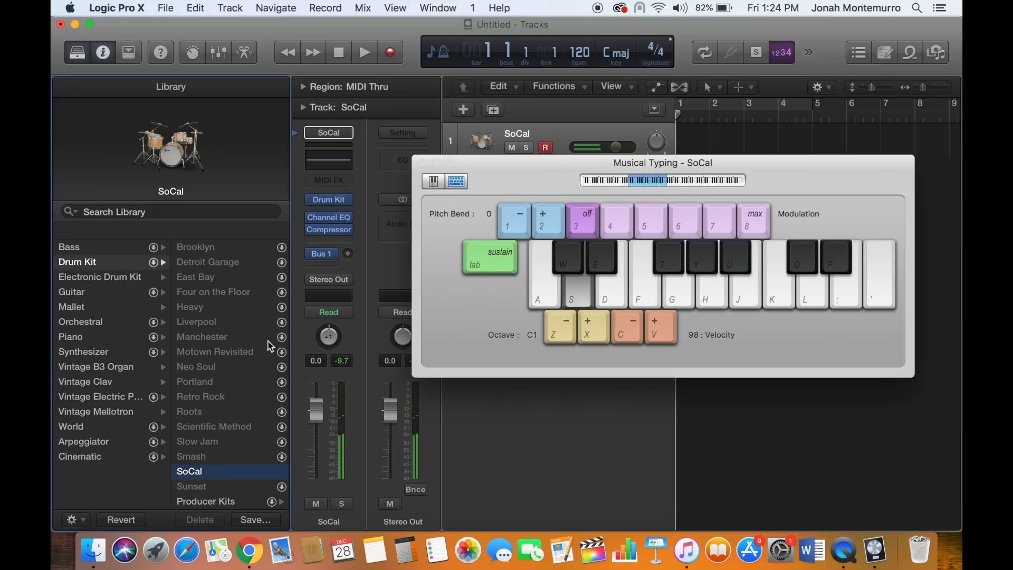
key("z")
key("s")
key("d")
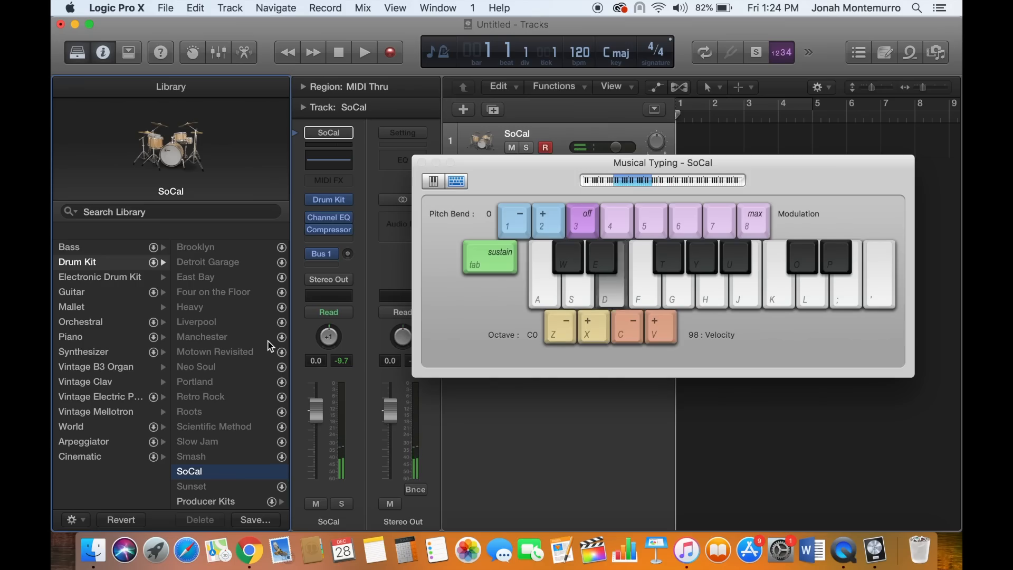
Load the British Combo Synth Lead guitar patch onto the track and play a few test notes.
left_click(106, 306)
left_click(119, 293)
left_click(214, 293)
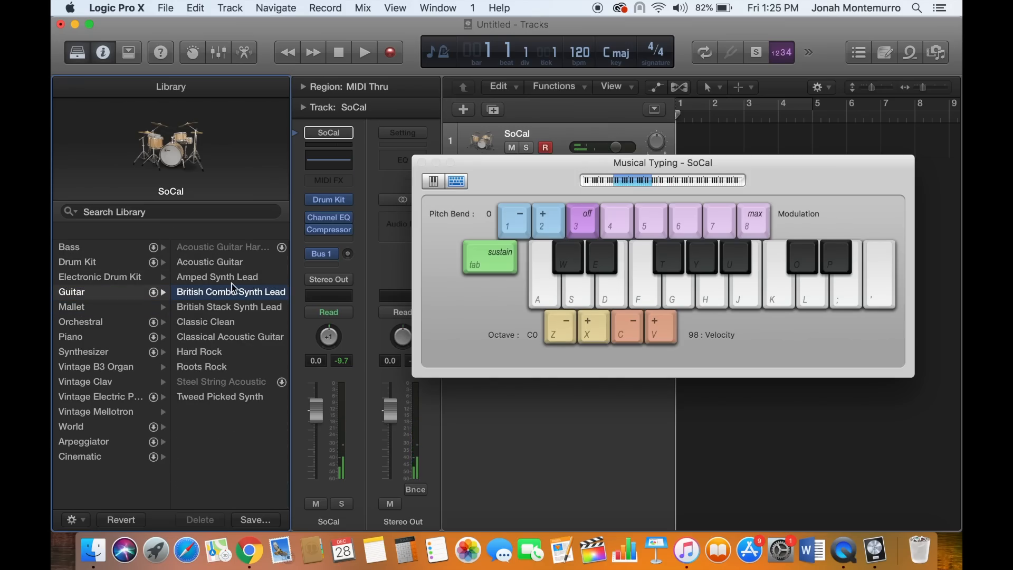
key("j")
key("j")
key("j")
key("h")
key("g")
Load the Grand Piano with Pad & Choir patch onto the track and raise the Musical Typing octave to C2.
left_click(125, 352)
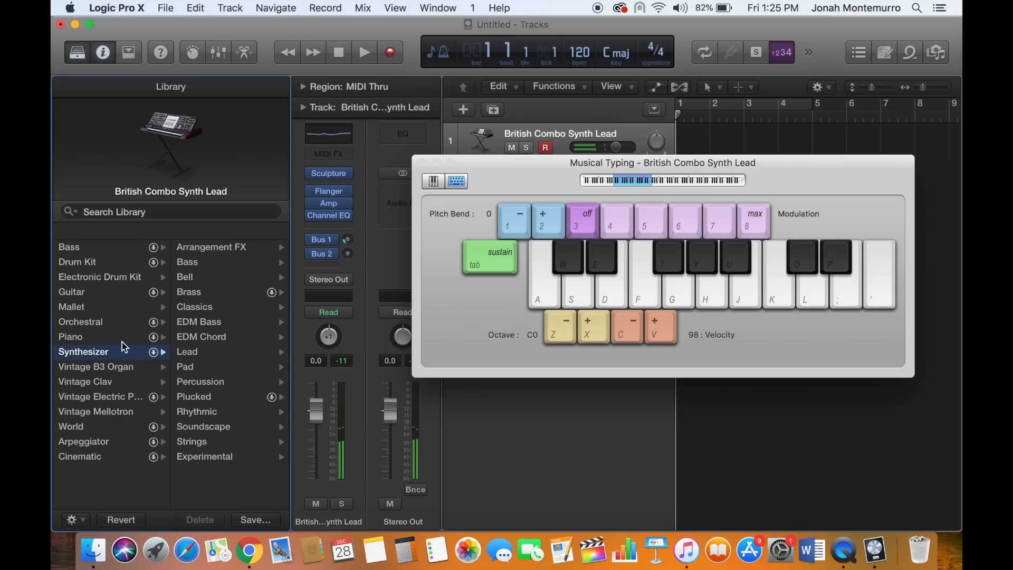
left_click(127, 337)
left_click(231, 296)
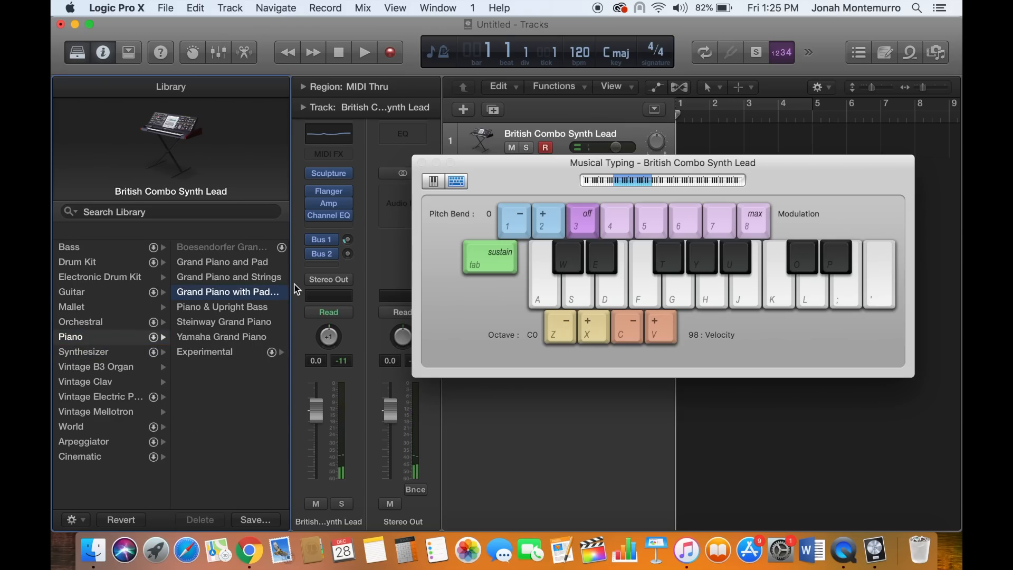
key("x")
key("x")
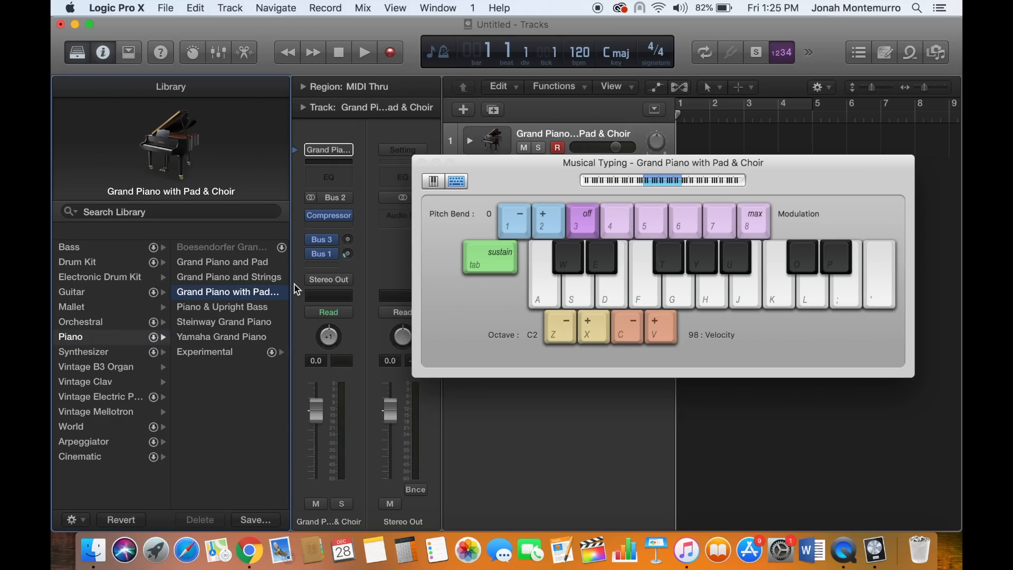
Audition the piano by playing descending D, C, B notes over held C and D bass notes.
key("a")
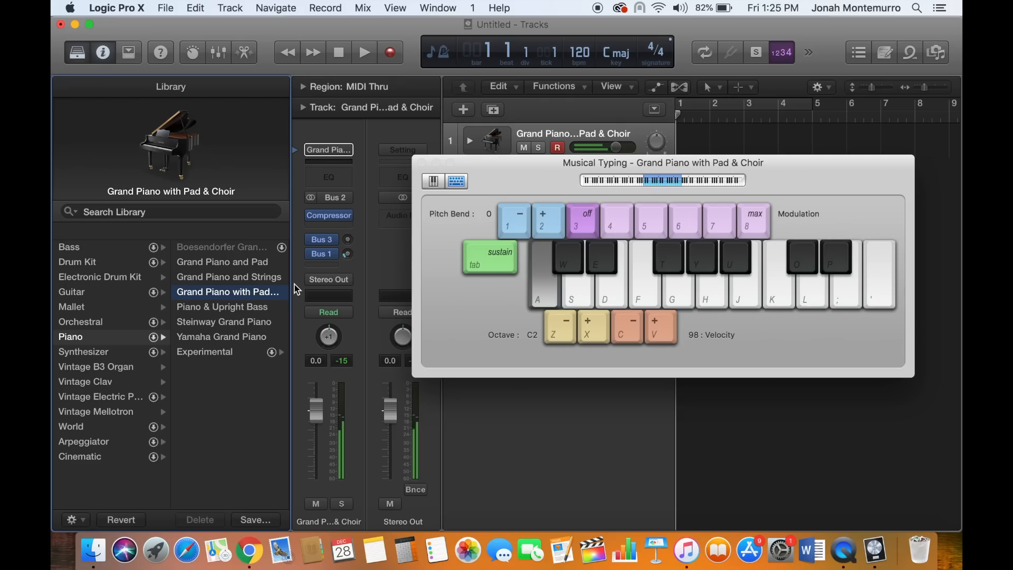
key("l")
key("k")
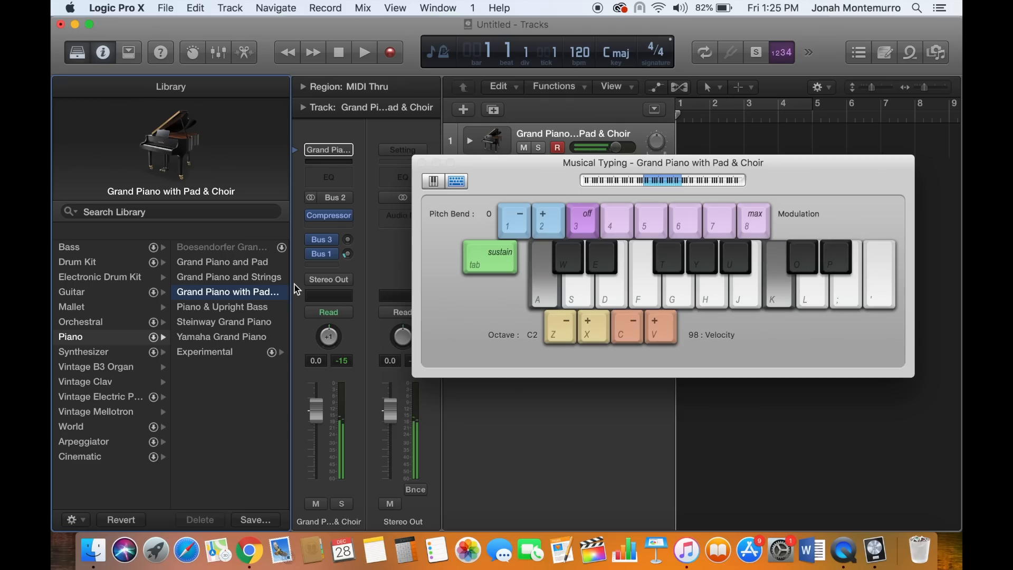
key("j")
key("s")
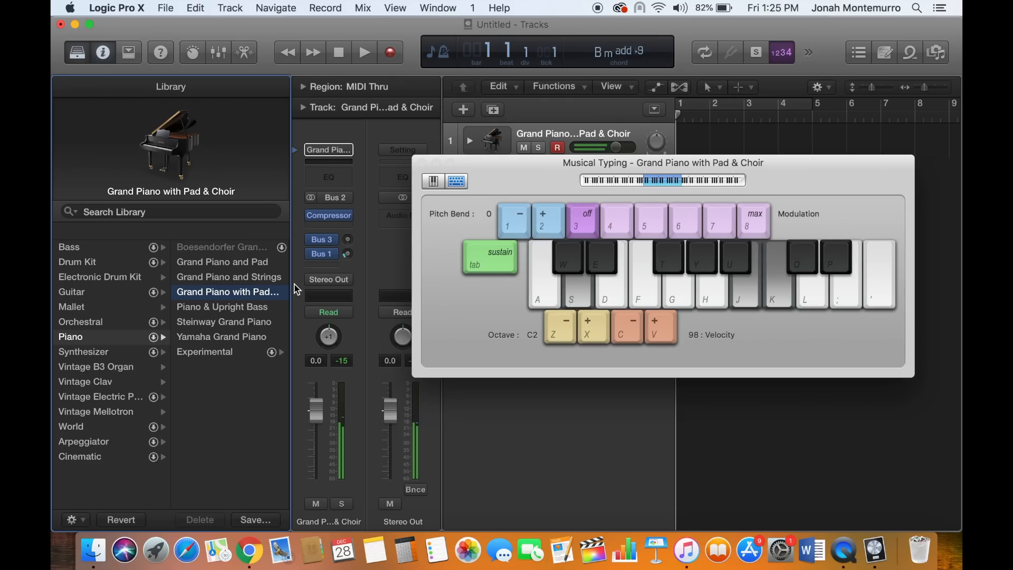
key("l")
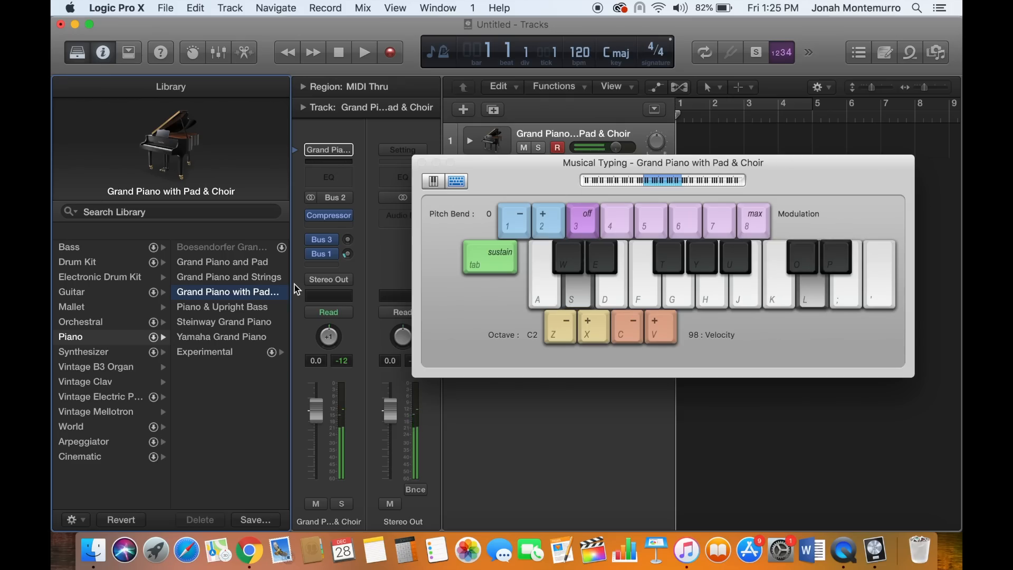
key("k")
key("j")
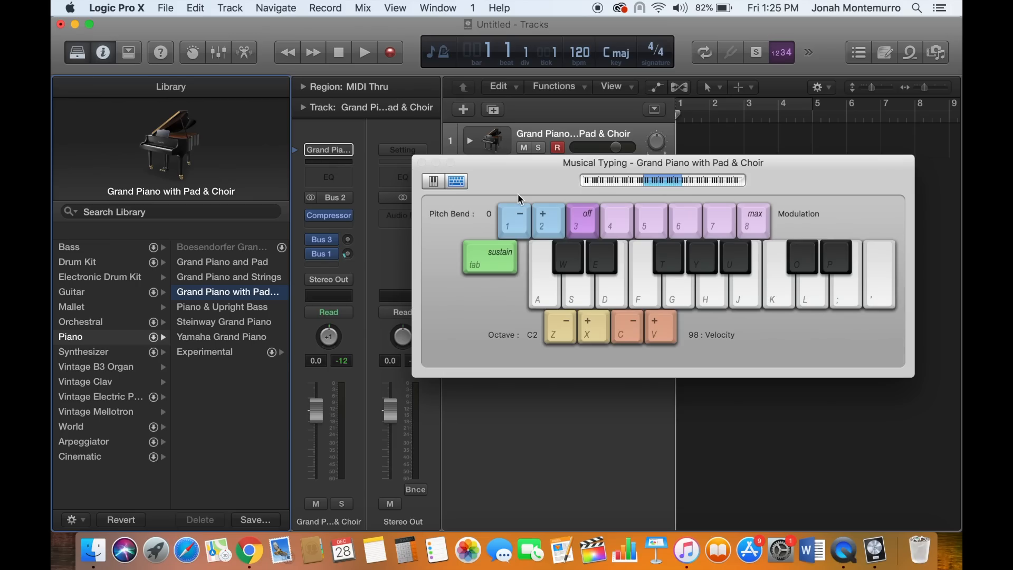
Record a piano part from bar 1 to bar 10, playing descending D, C, B notes over held bass notes rising C, D, E, F.
key("r")
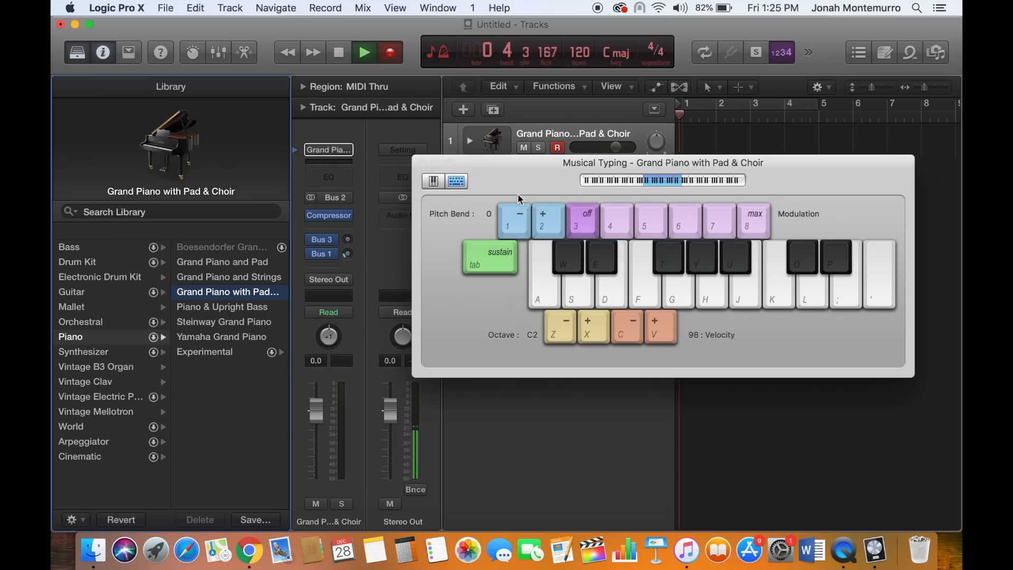
key("a")
key("l")
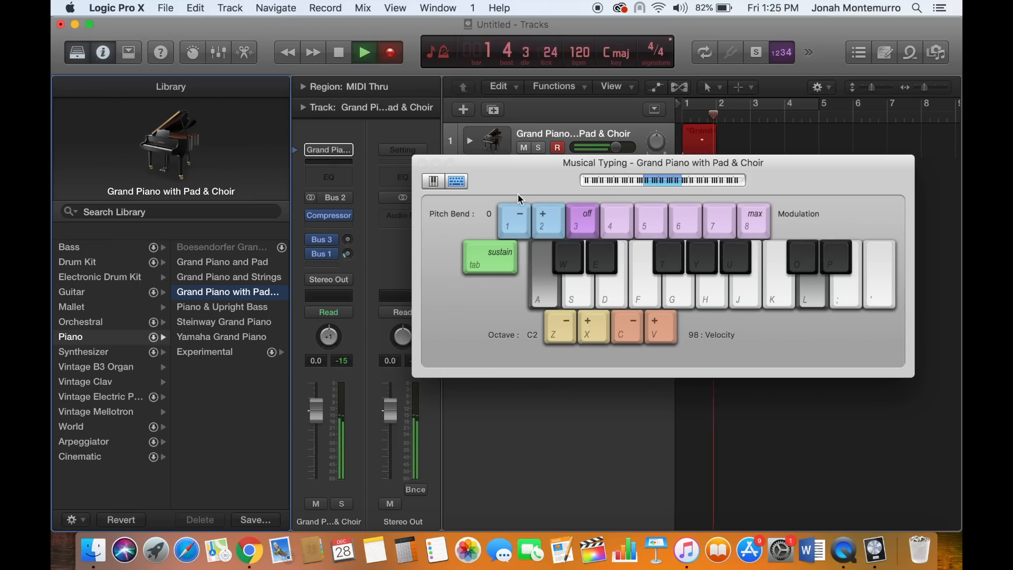
key("j")
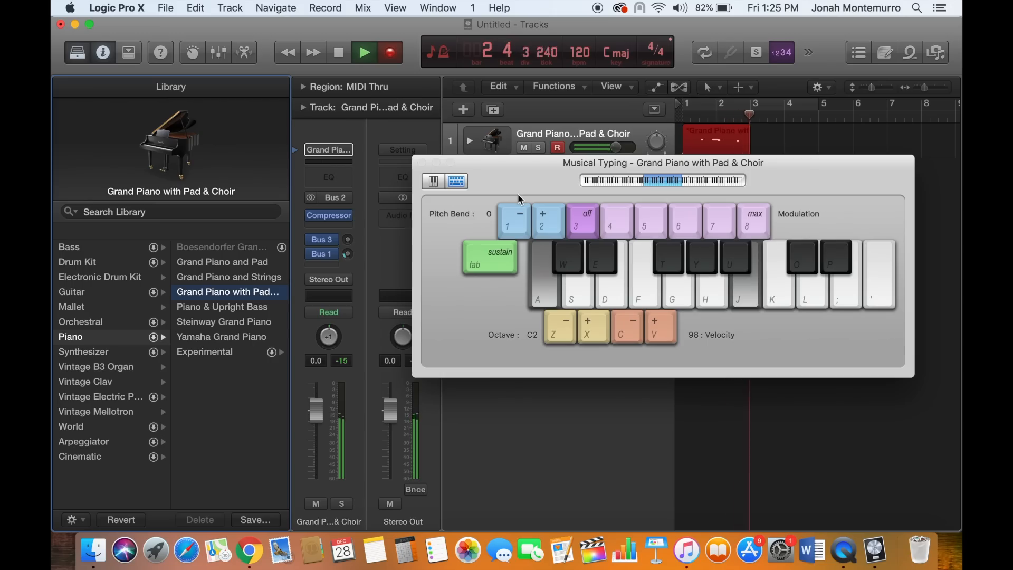
key("s")
key("l")
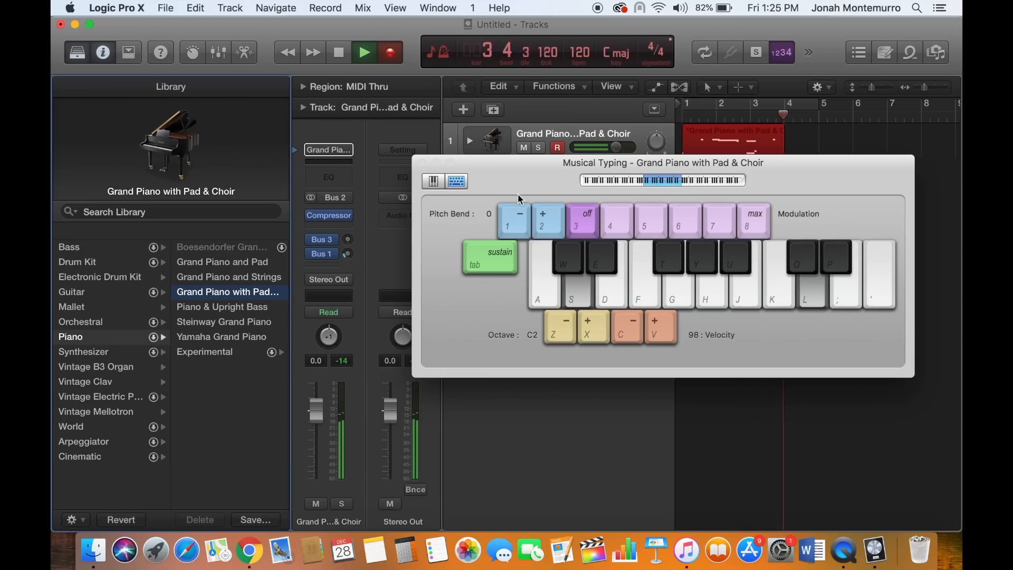
key("k")
key("j")
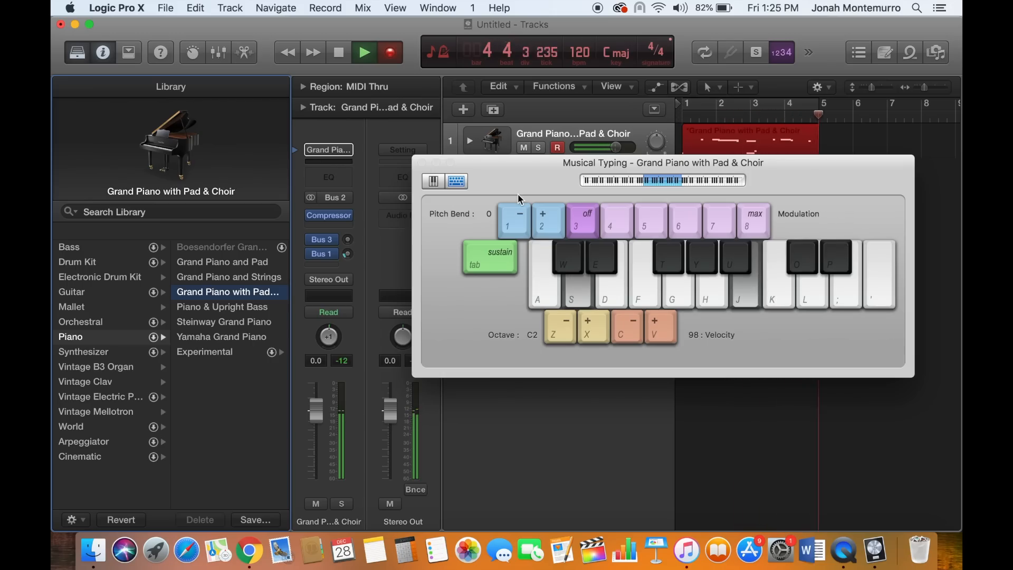
key("d")
key("l")
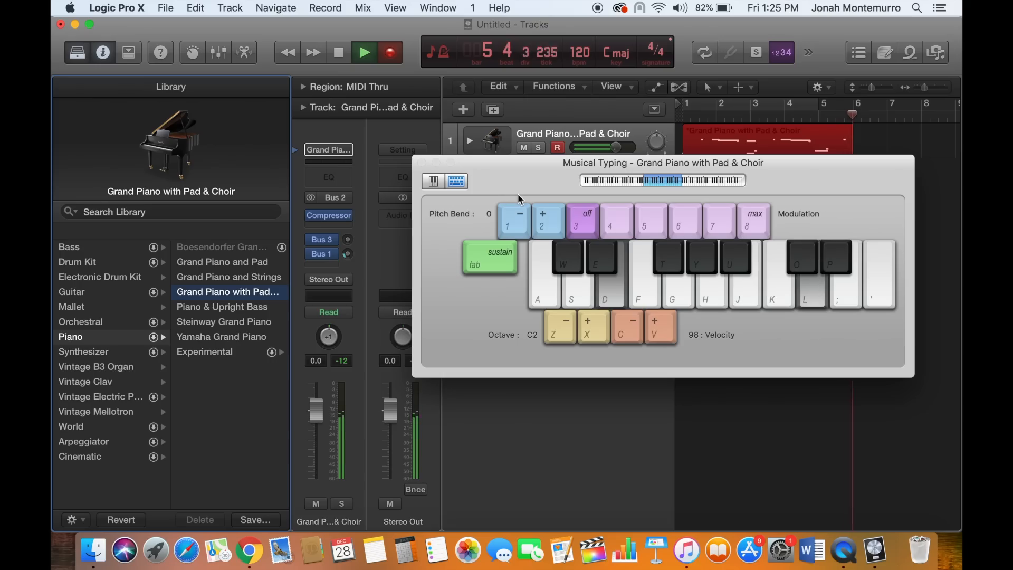
key("k")
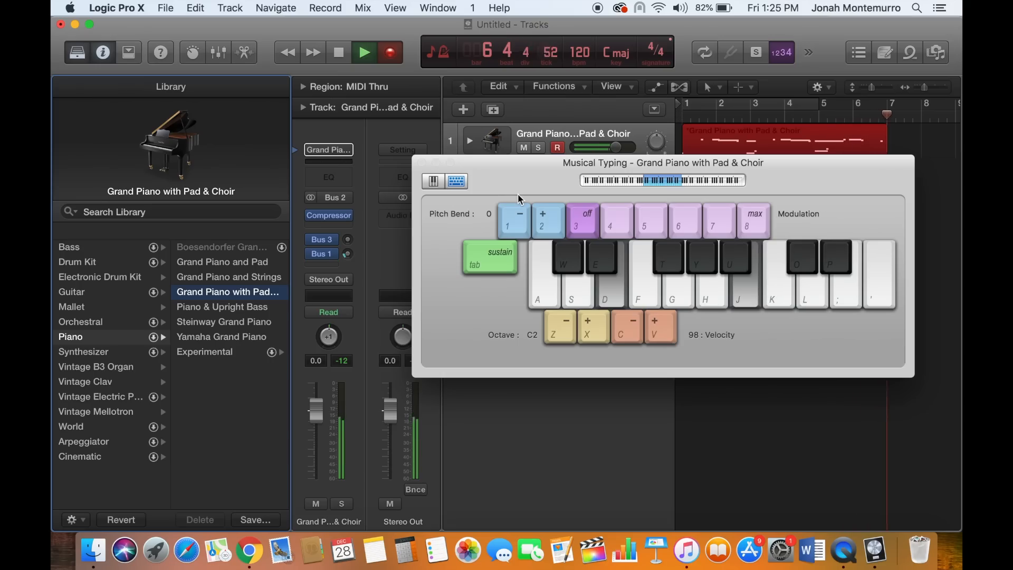
key("f")
key("j")
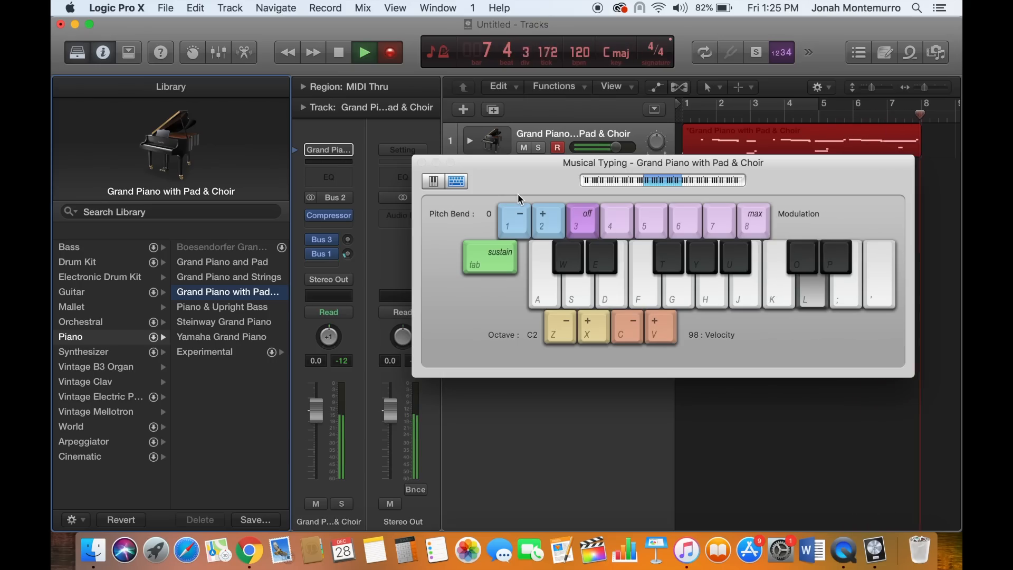
key("k")
key("j")
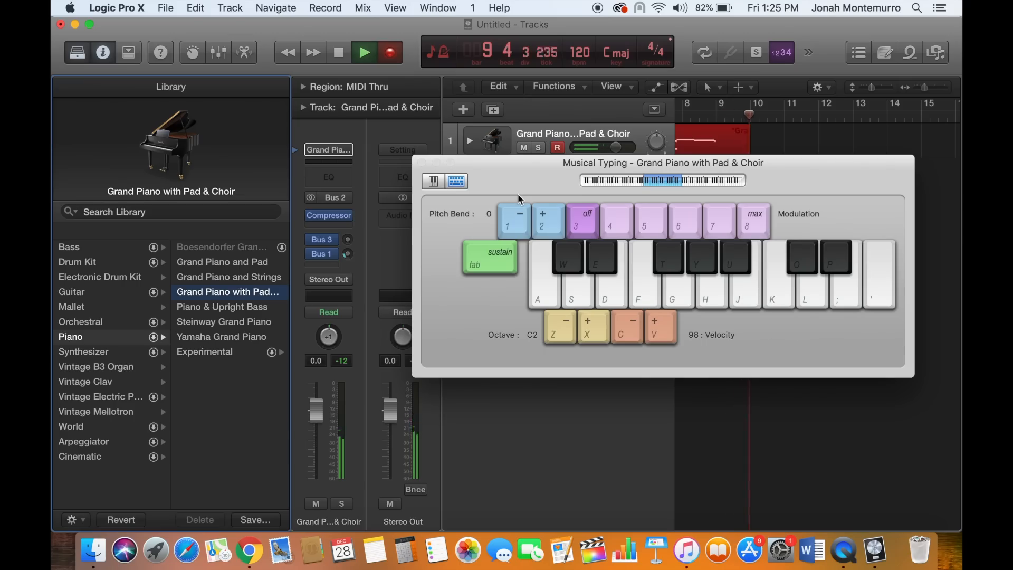
key("space")
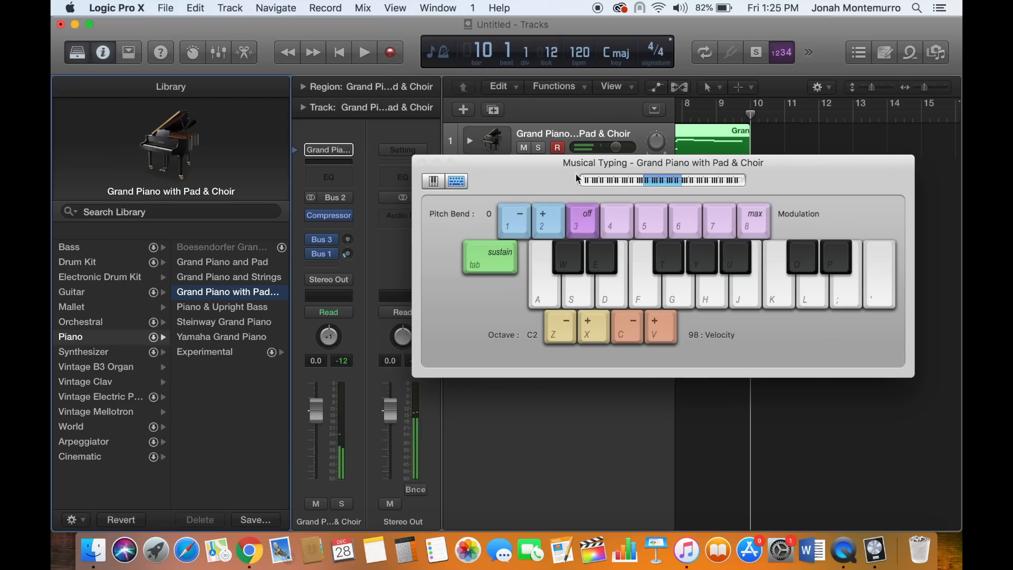
Close the Musical Typing keyboard and loop the recorded piano region out to about bar 64.
left_click(421, 162)
scroll(680, 171, "left", 5)
scroll(682, 171, "down", 10)
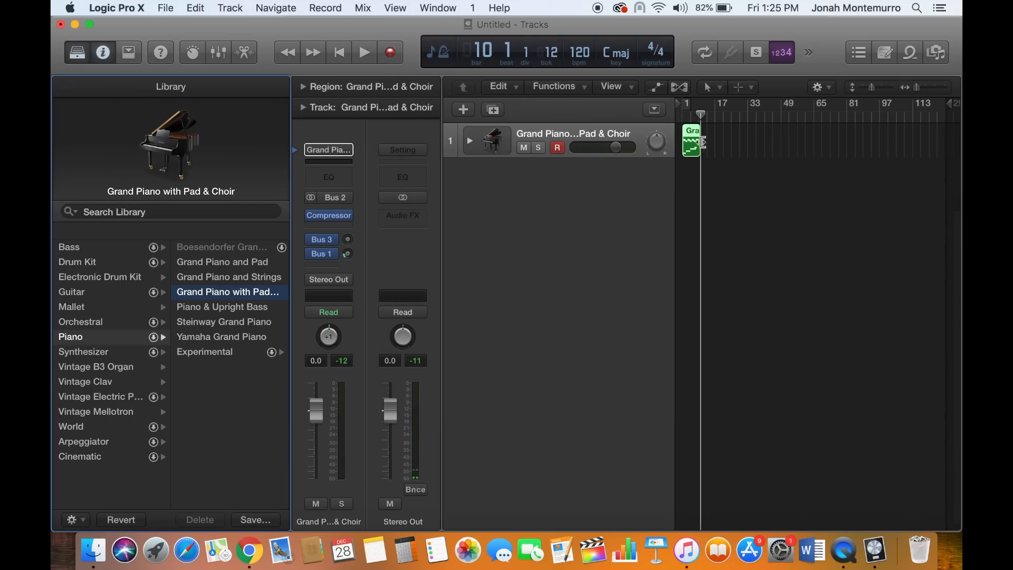
left_click_drag(699, 121, 812, 125)
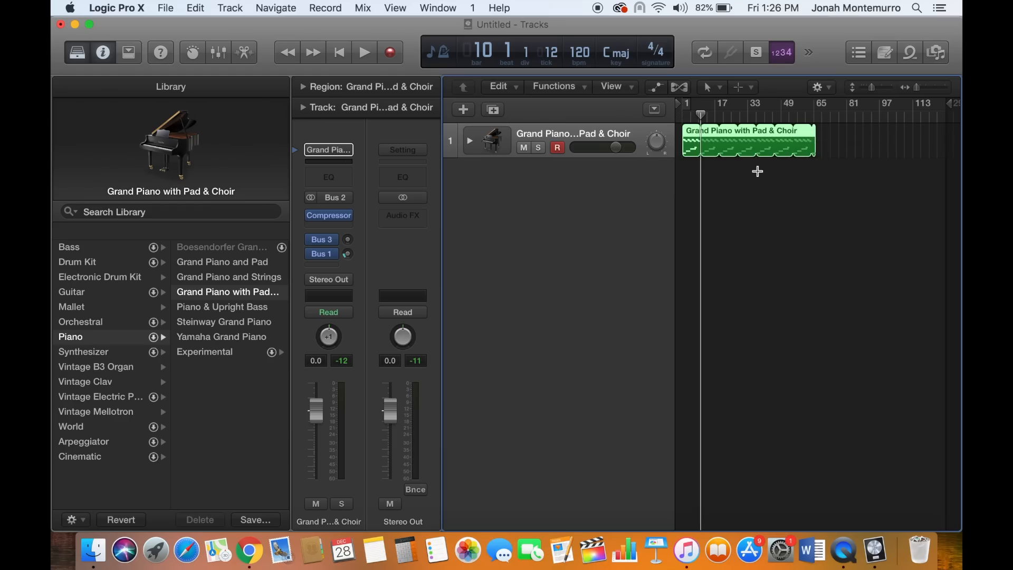
Create one new software instrument track with the default patch and start playback of the looped piano.
left_click(467, 115)
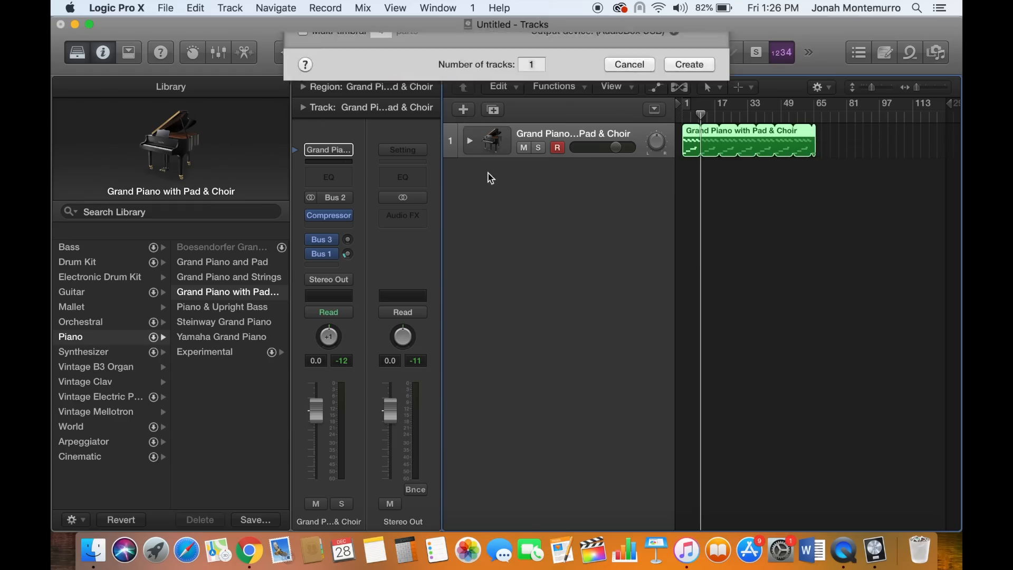
left_click(680, 250)
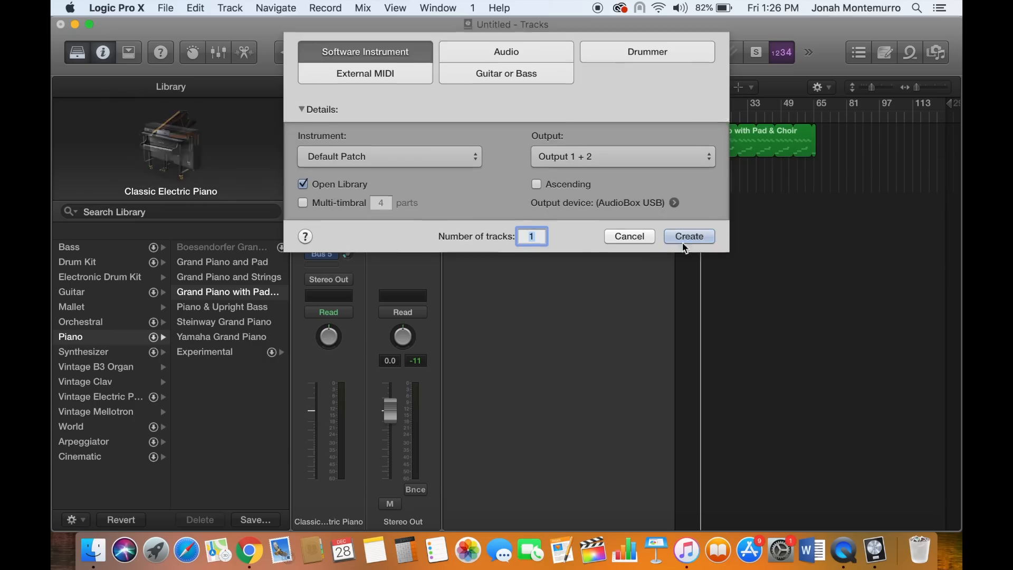
key("space")
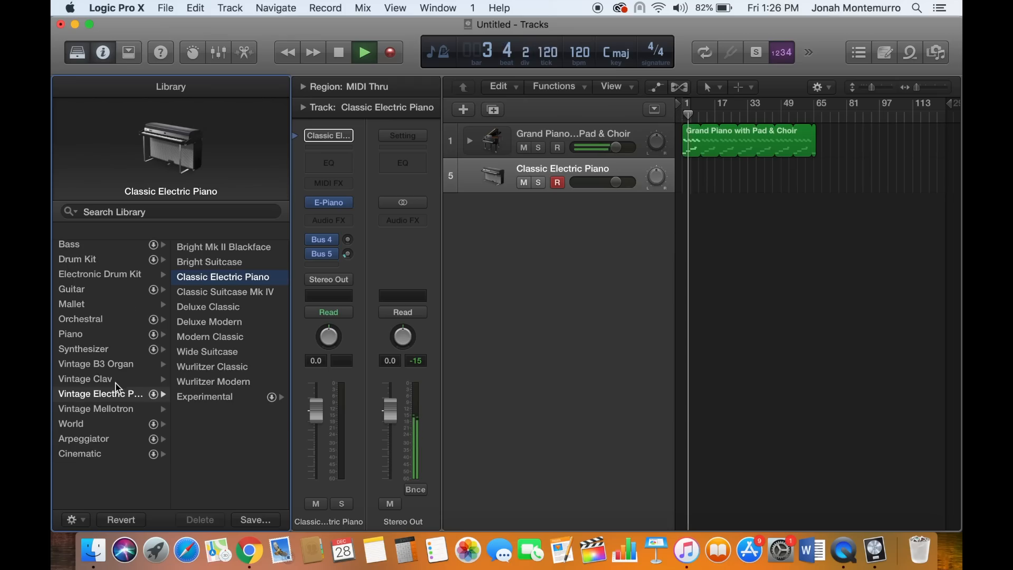
Load the Portland+ kit from the Drum Kit Producer Kits onto the new track.
left_click(97, 263)
scroll(208, 474, "down", 1)
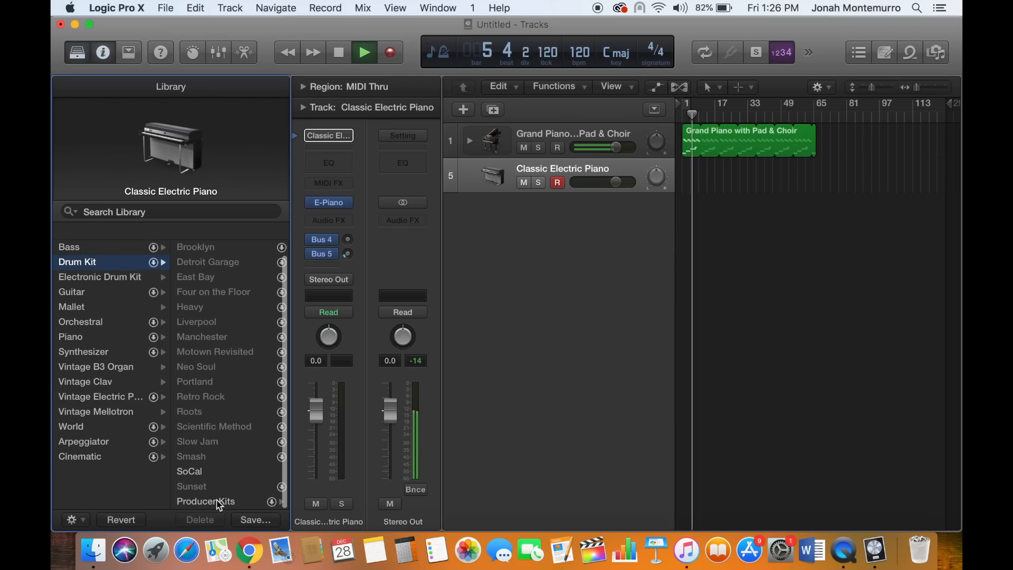
left_click(219, 501)
left_click(236, 339)
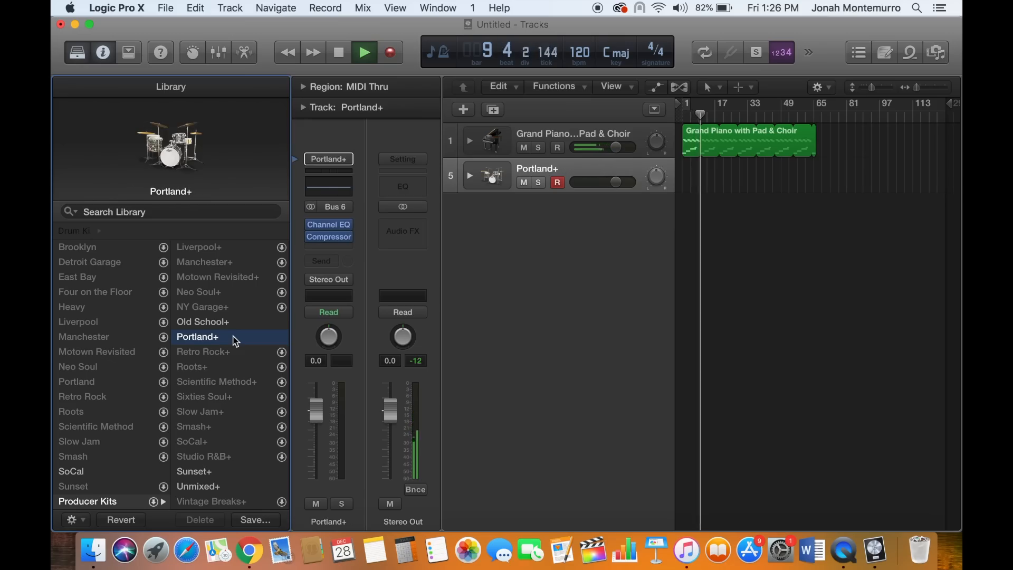
Load the South African Voice Effects patch from the World voice sounds onto the new track and stop playback.
scroll(192, 331, "left", 3)
scroll(192, 331, "left", 3)
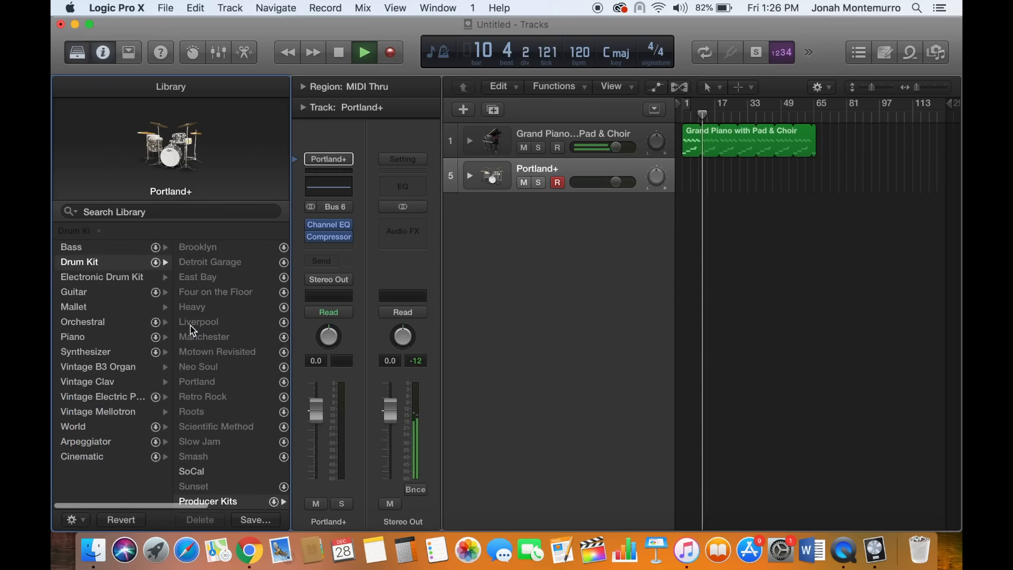
left_click(95, 293)
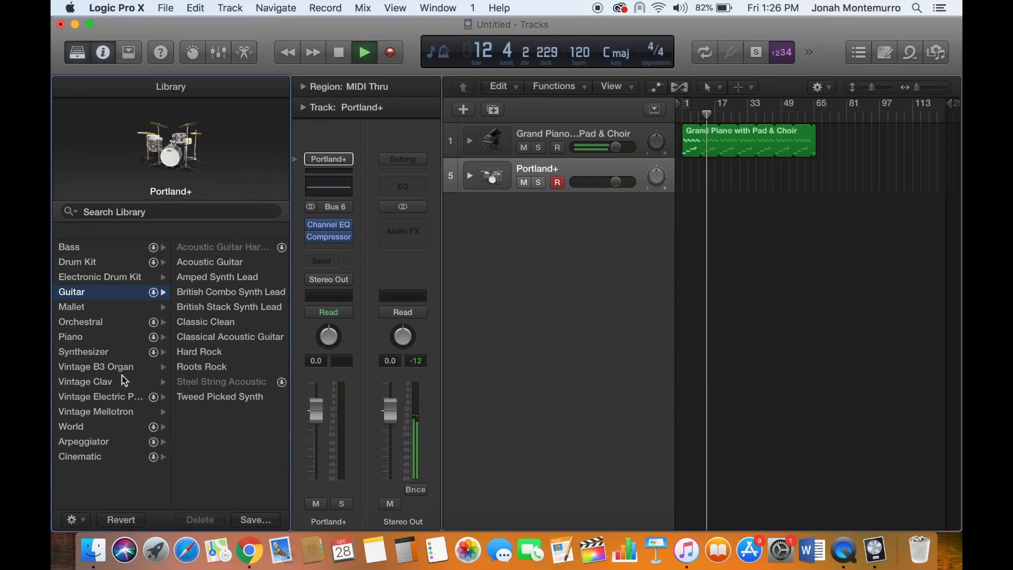
left_click(103, 418)
left_click(104, 427)
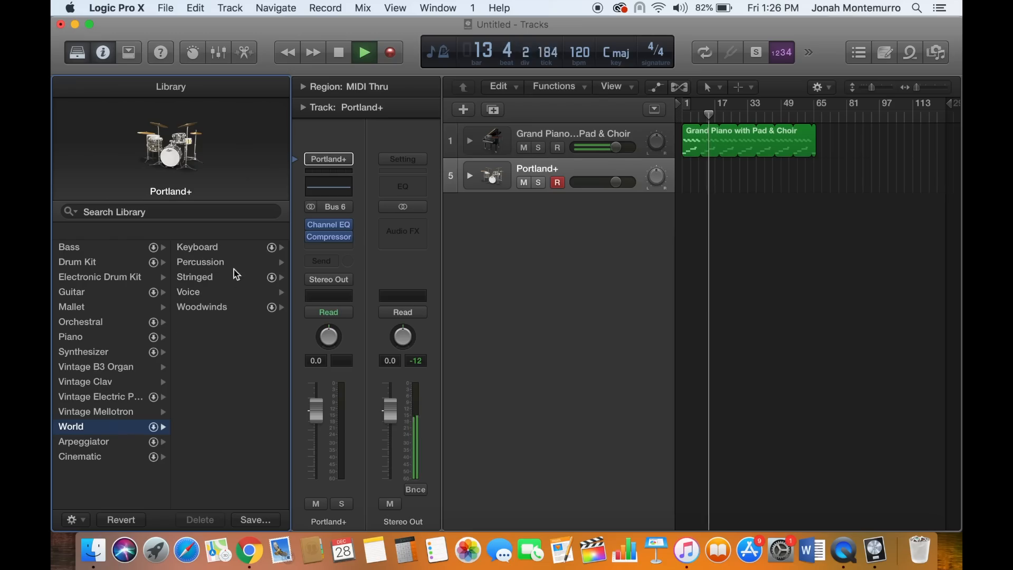
left_click(210, 294)
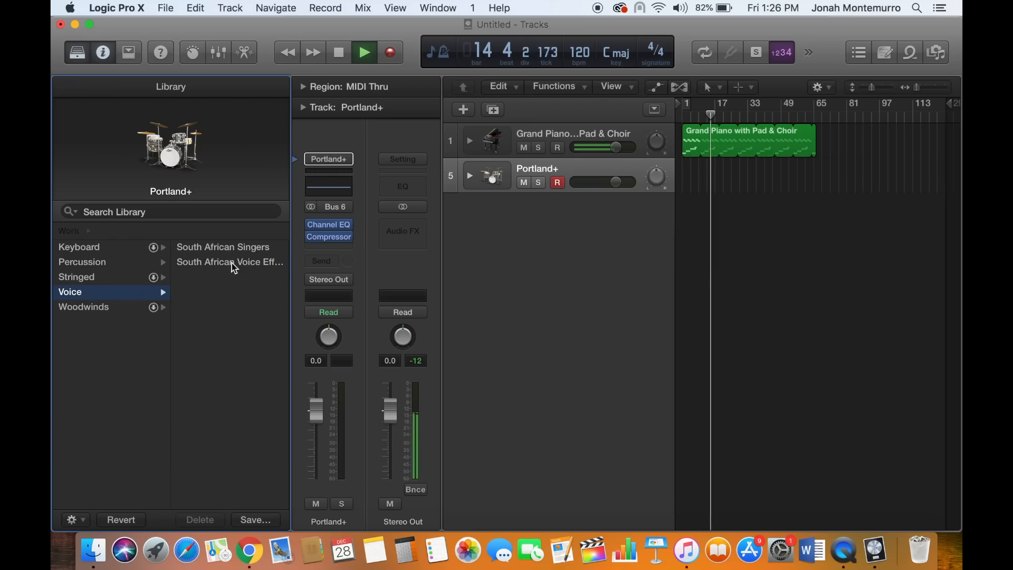
left_click(236, 261)
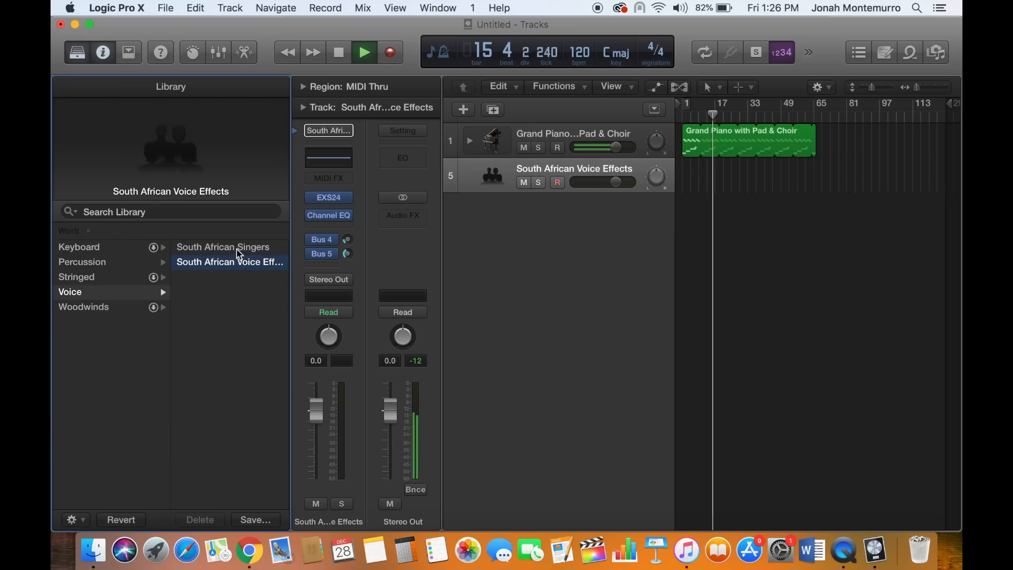
key("space")
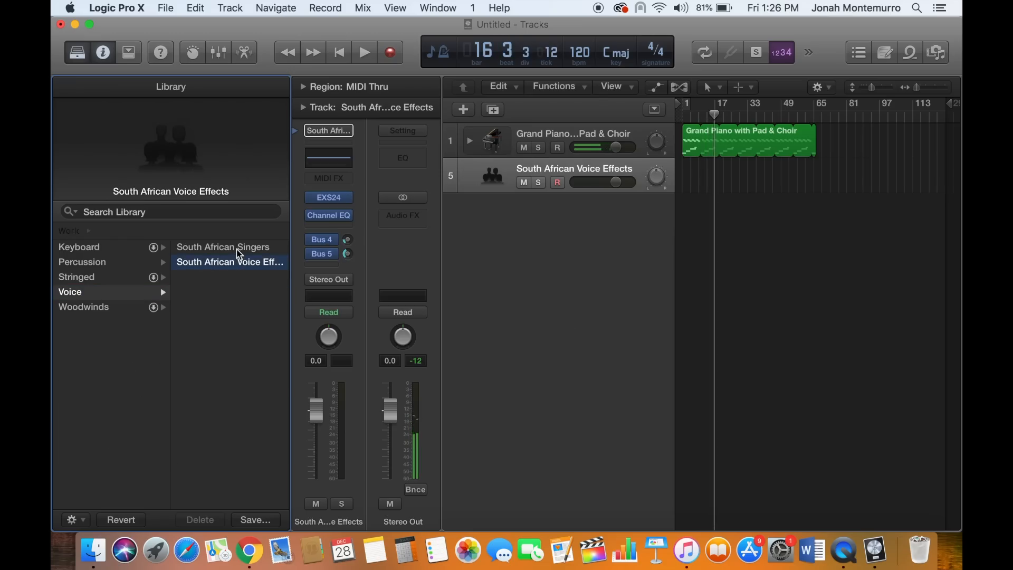
Switch the track to the South African Singers patch and show the Musical Typing keyboard.
key("XF86AudioLowerVolume")
left_click(236, 249)
key("super+k")
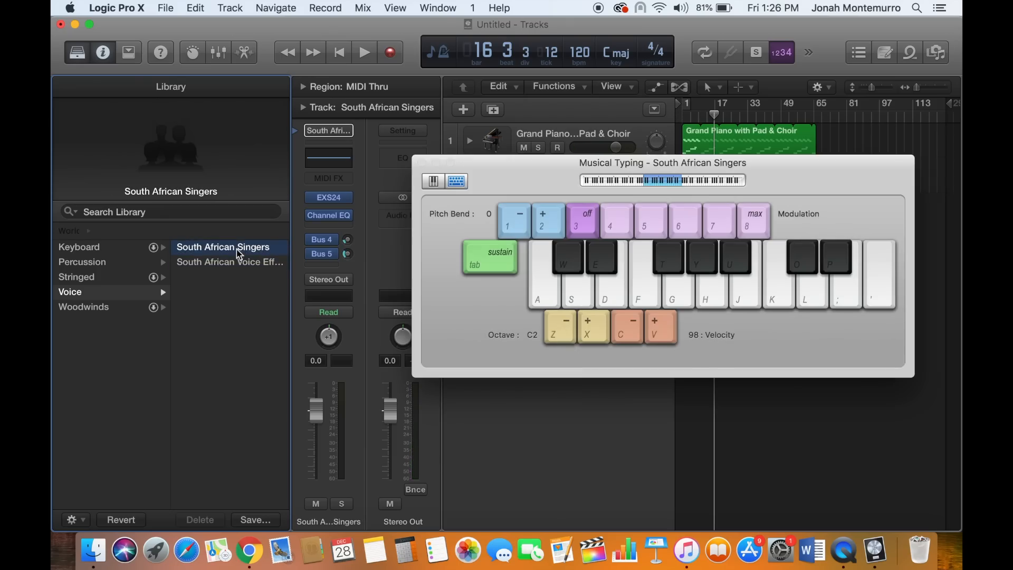
Audition the South African Singers patch by playing single notes between F and C at octave C2.
key("j")
key("h")
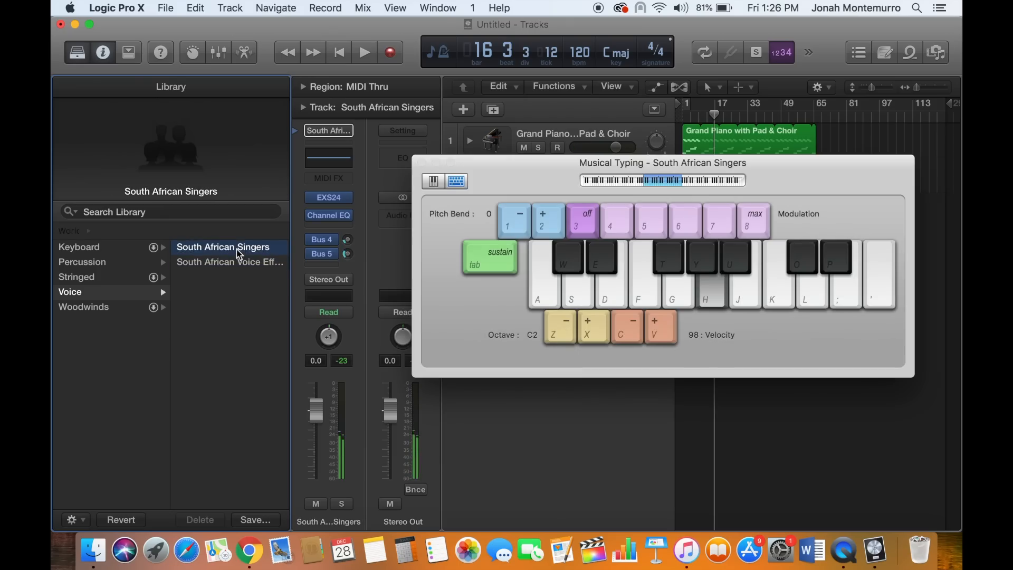
key("g")
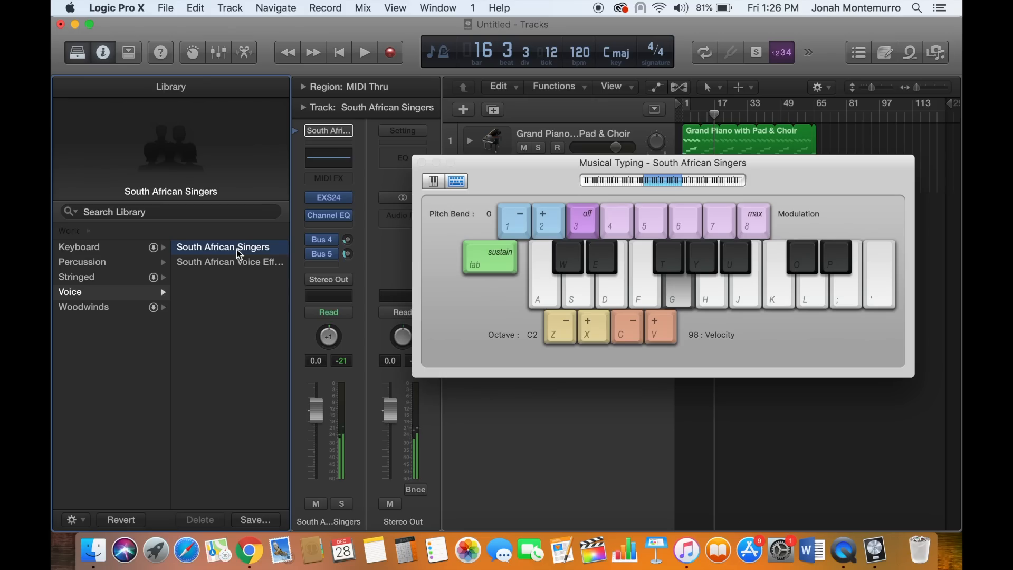
key("k")
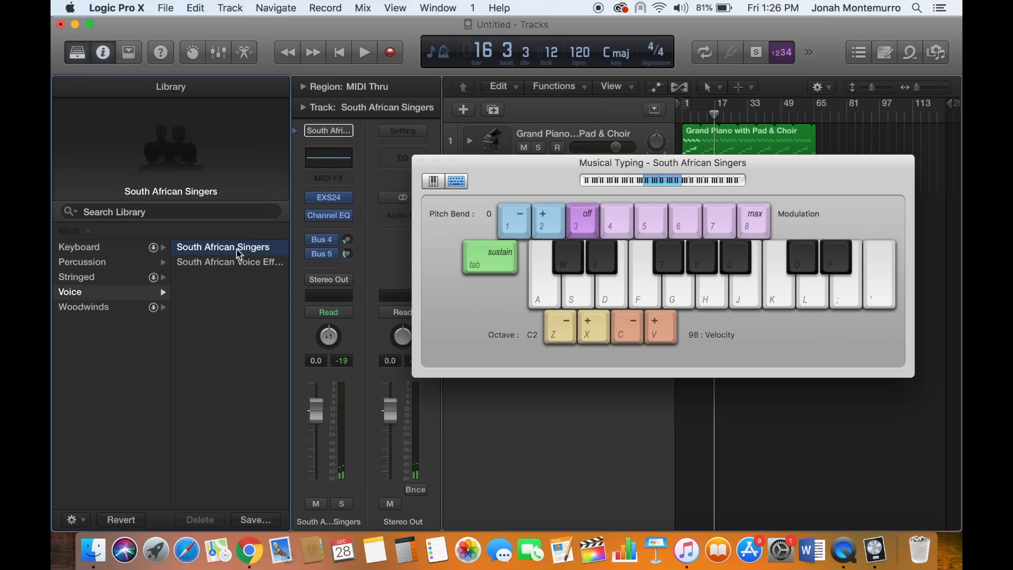
key("f")
key("g")
key("h")
key("j")
key("j")
Play the project from the beginning and try D and C singer notes over the piano loop.
key("Return")
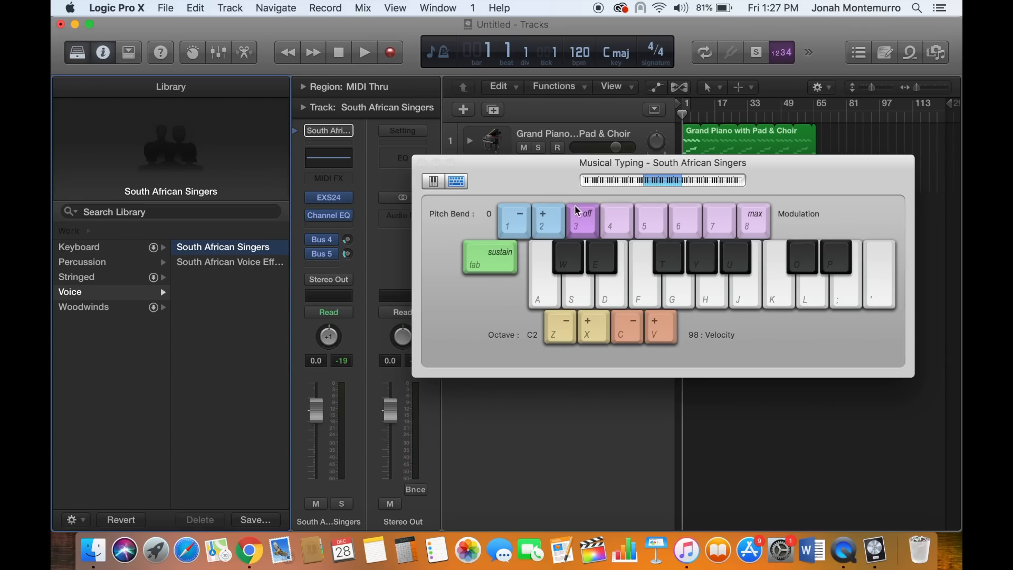
key("h")
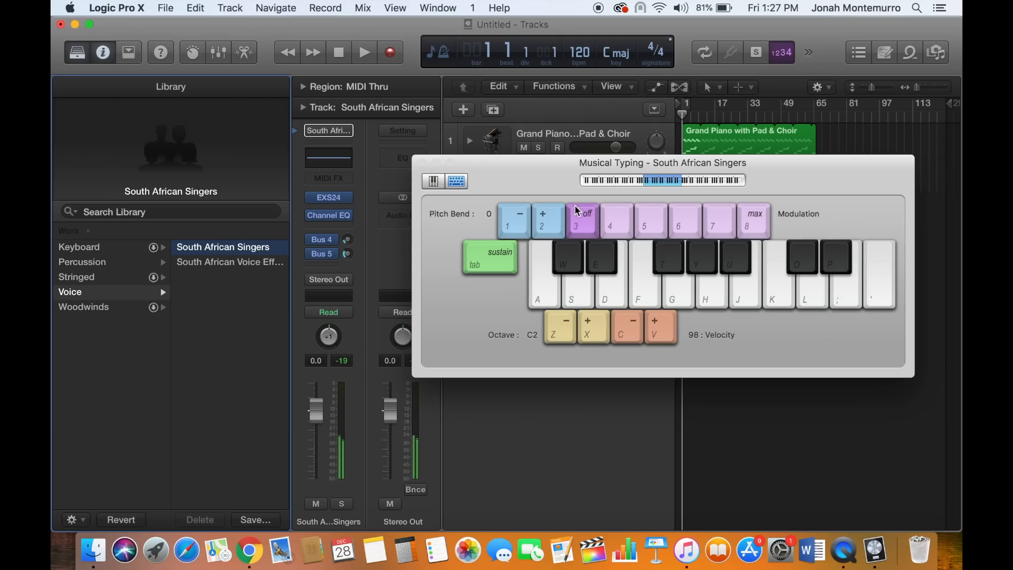
key("space")
key("l")
key("l")
key("k")
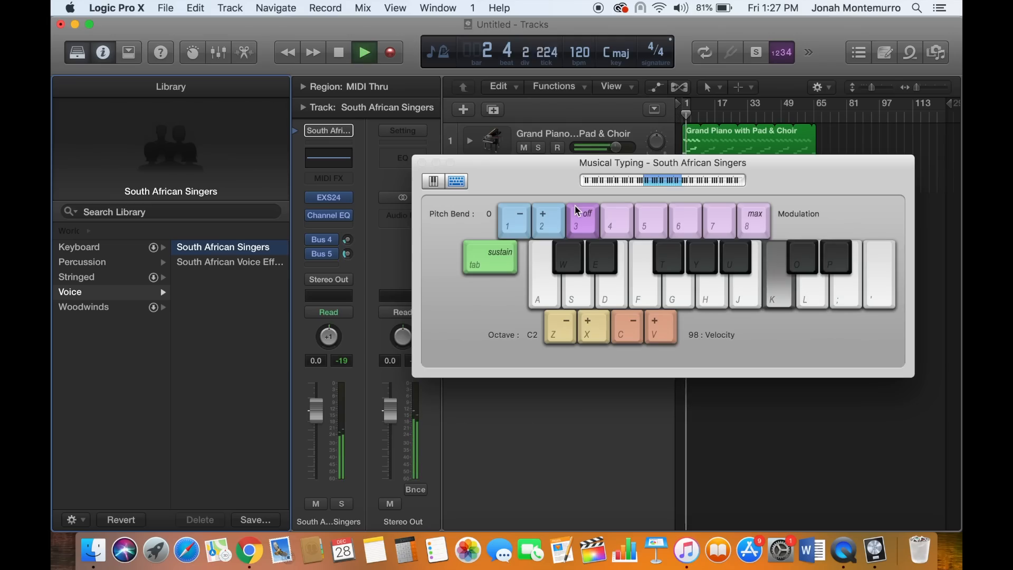
Raise the Musical Typing octave to C3 and try the D, C, B and E singer notes over the piano loop.
key("x")
key("x")
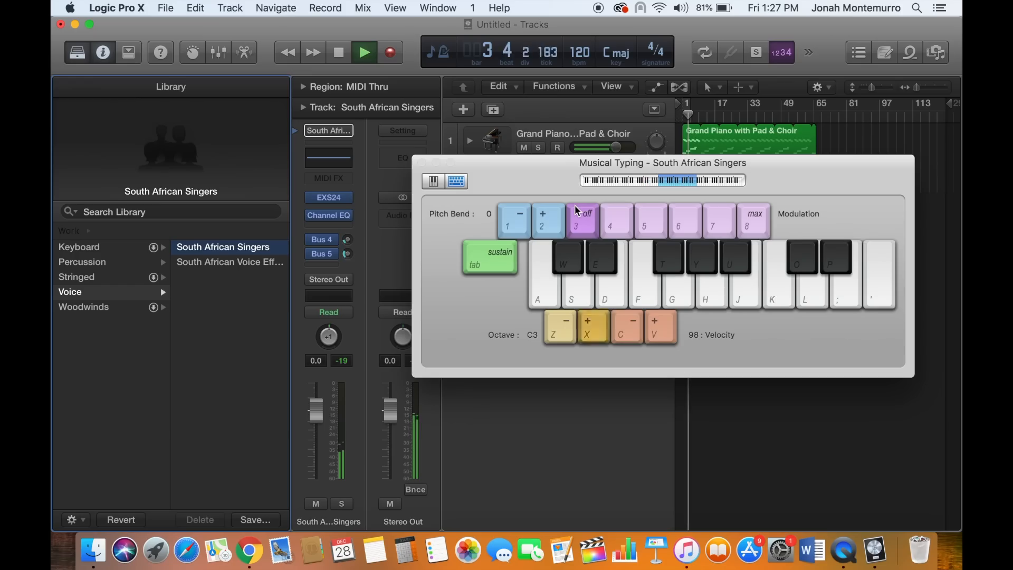
key("l")
key("z")
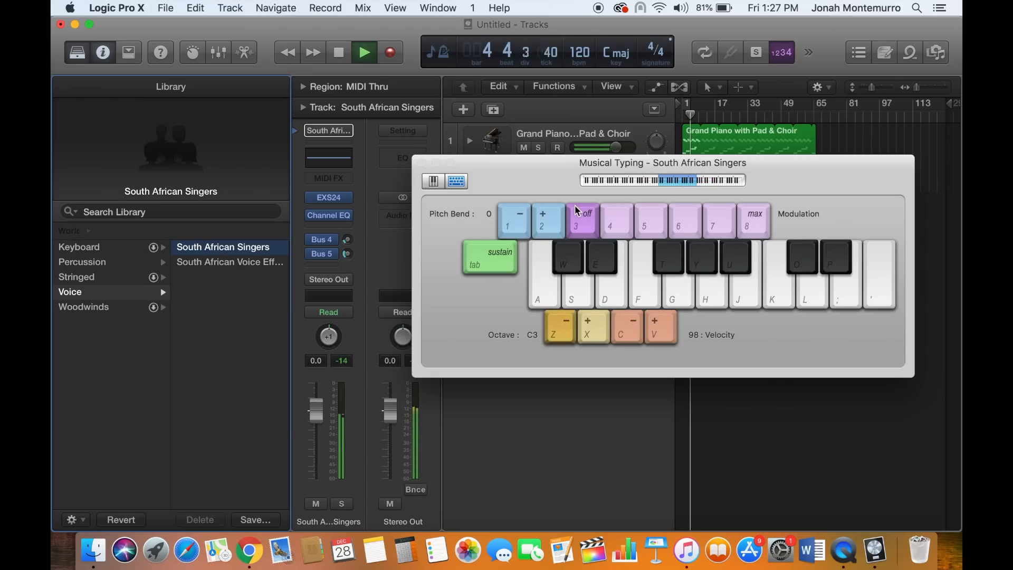
key("k")
key("j")
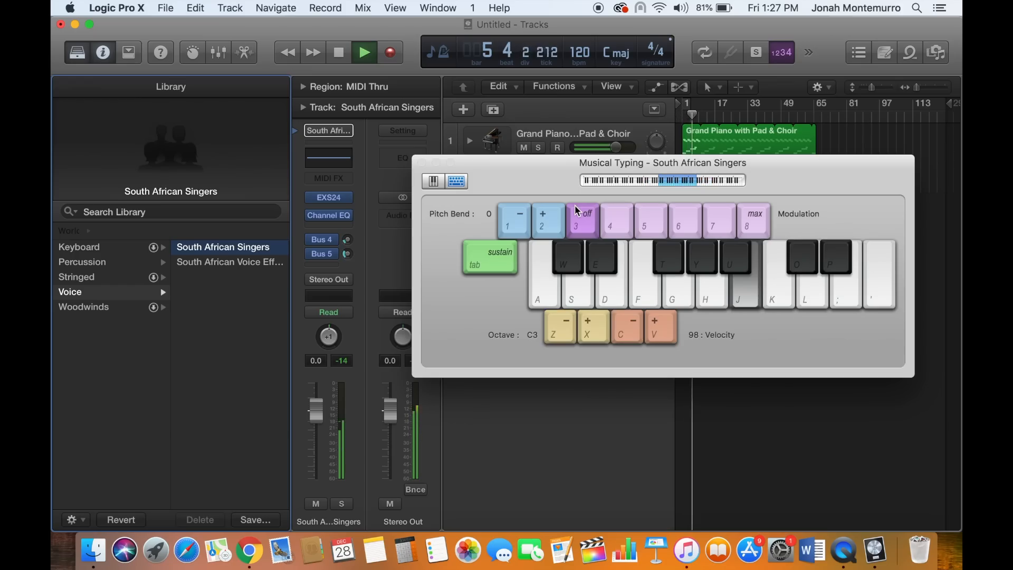
key("d")
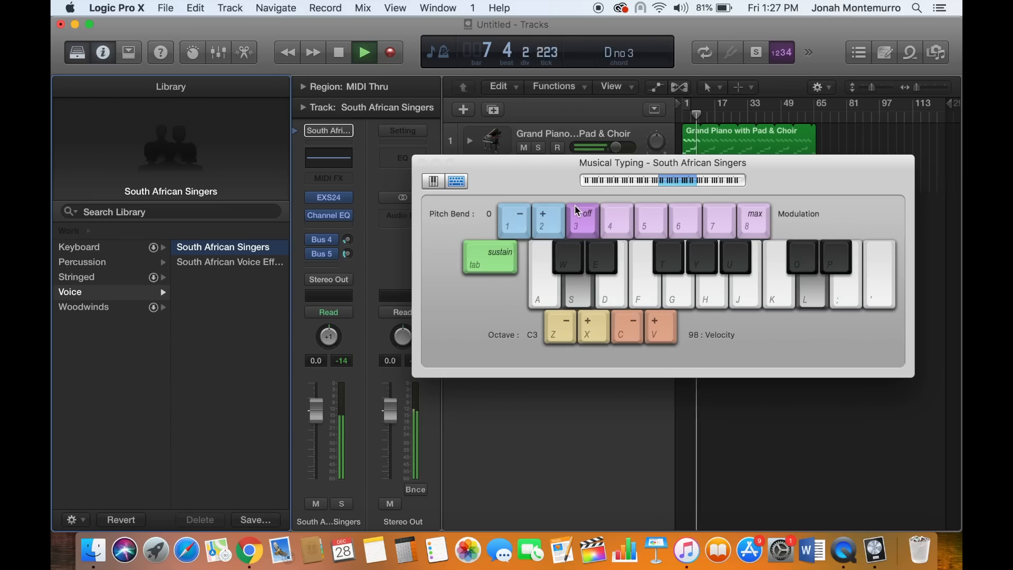
Rehearse two-note singer harmonies at octave C3, such as D with B, and stop playback.
key("d")
key("k")
key("s")
key("j")
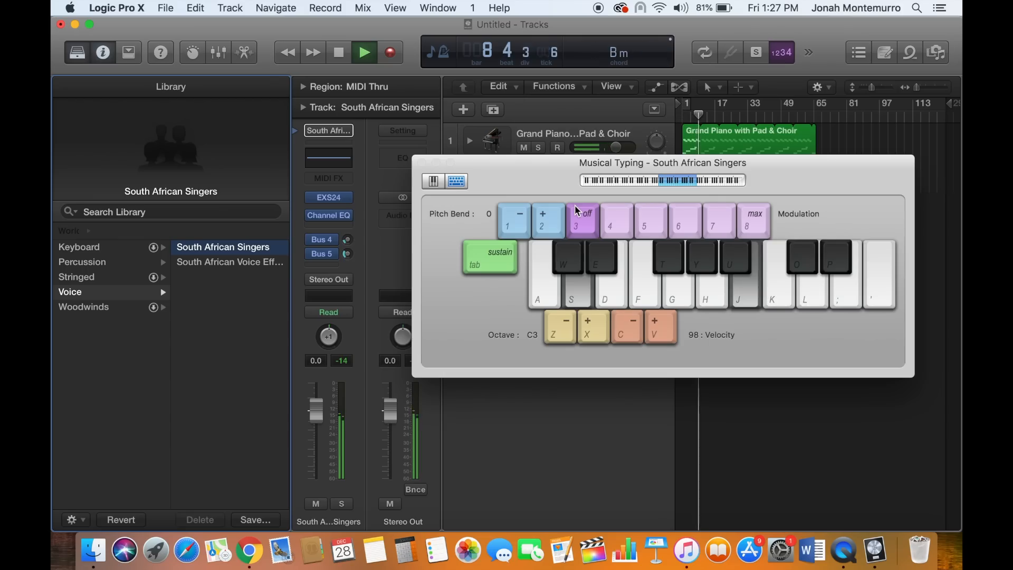
key("space")
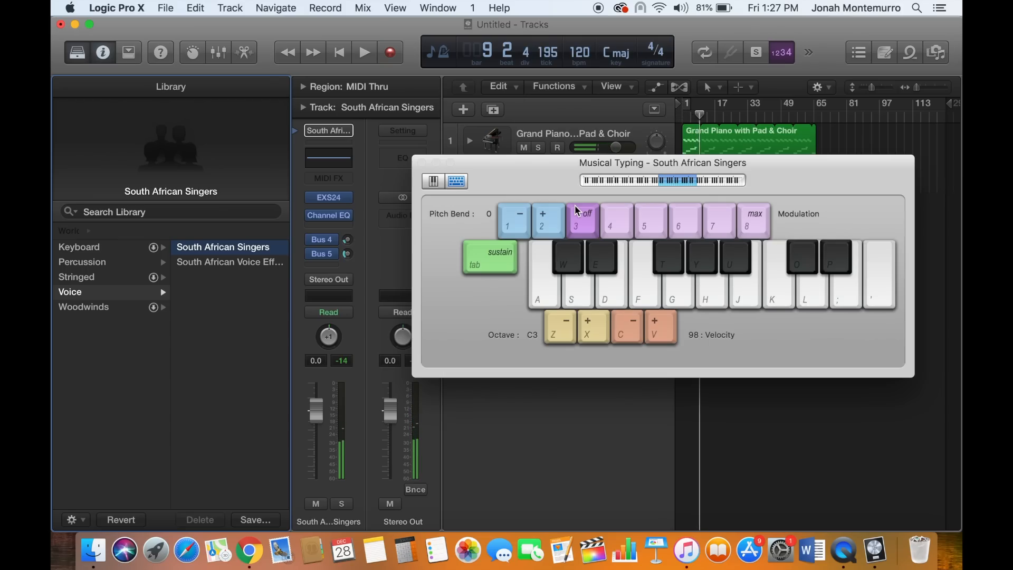
Record the singers over the piano from about bar 9, playing the note pairs E-D, F-C, G-B and C-G.
key("Return")
key("r")
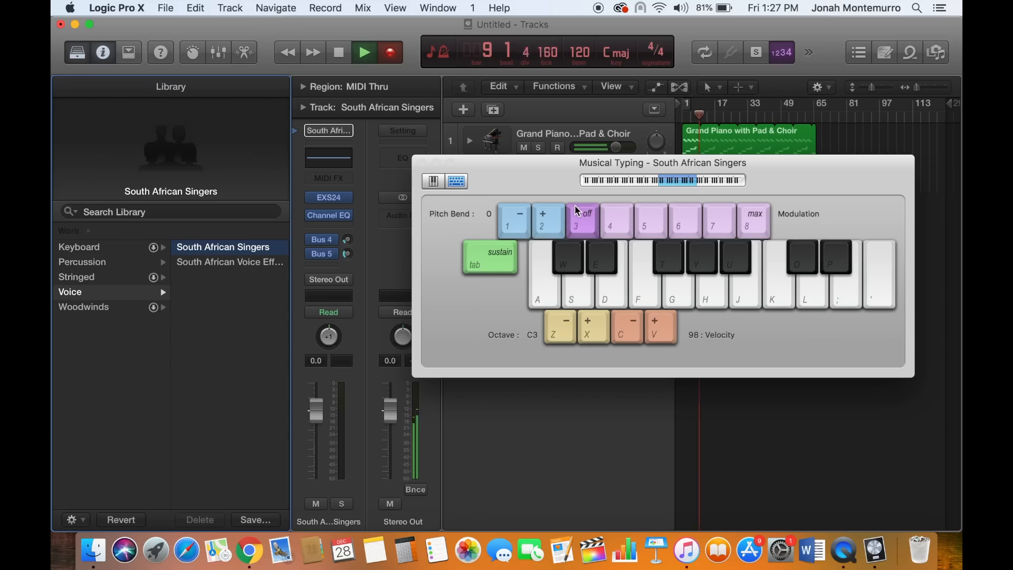
key("d")
key("l")
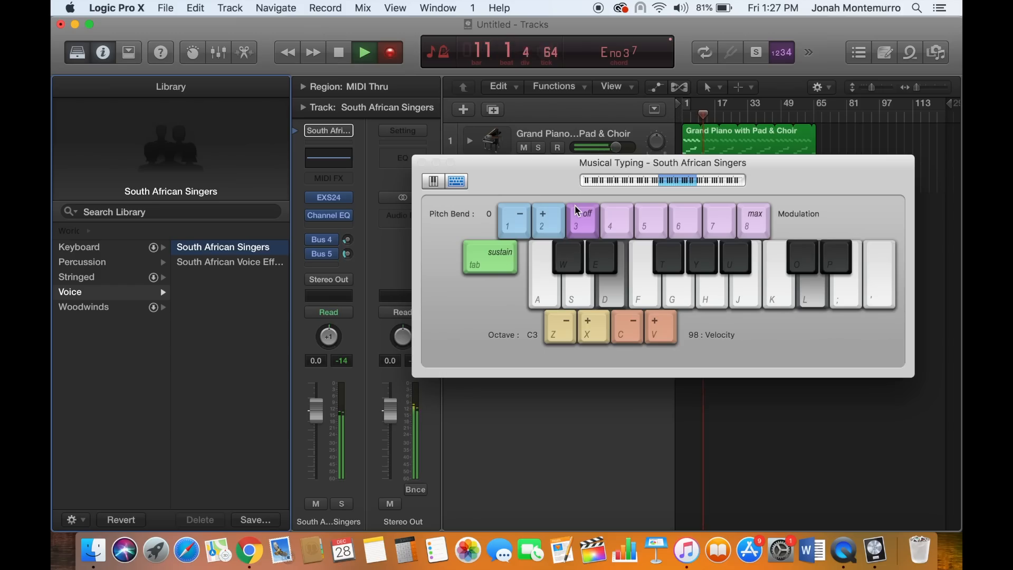
key("f")
key("k")
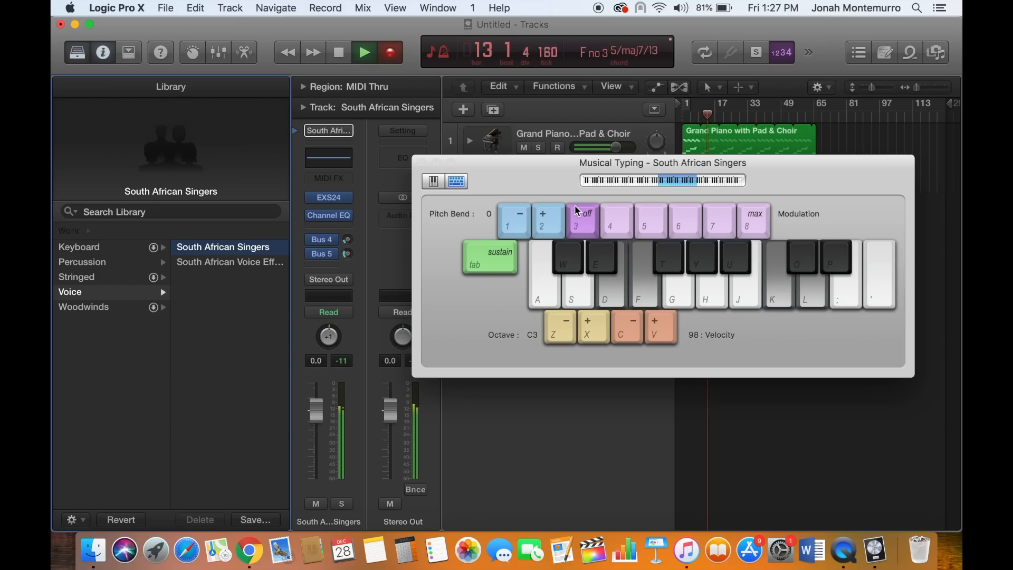
key("g")
key("j")
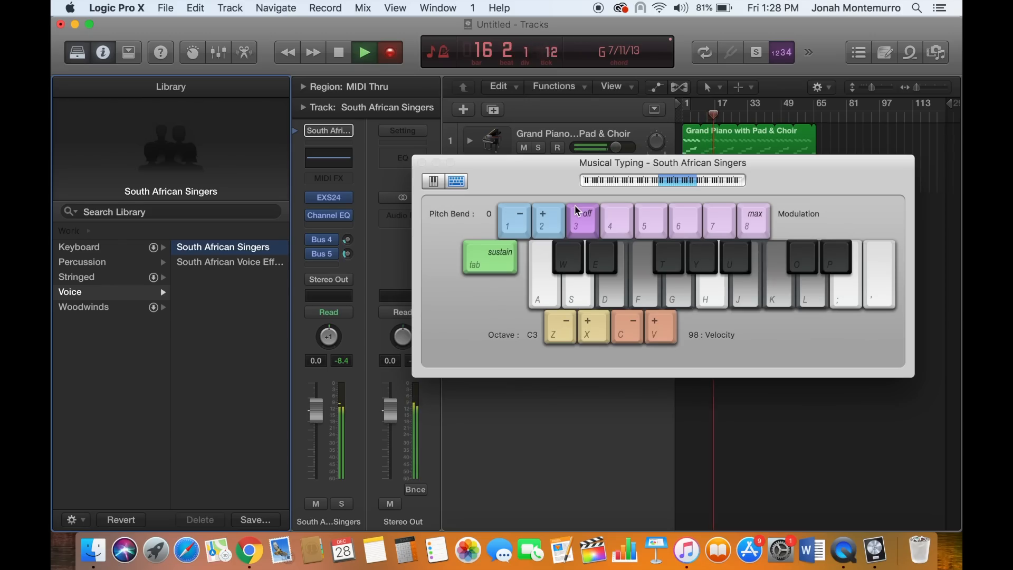
key("a")
key("g")
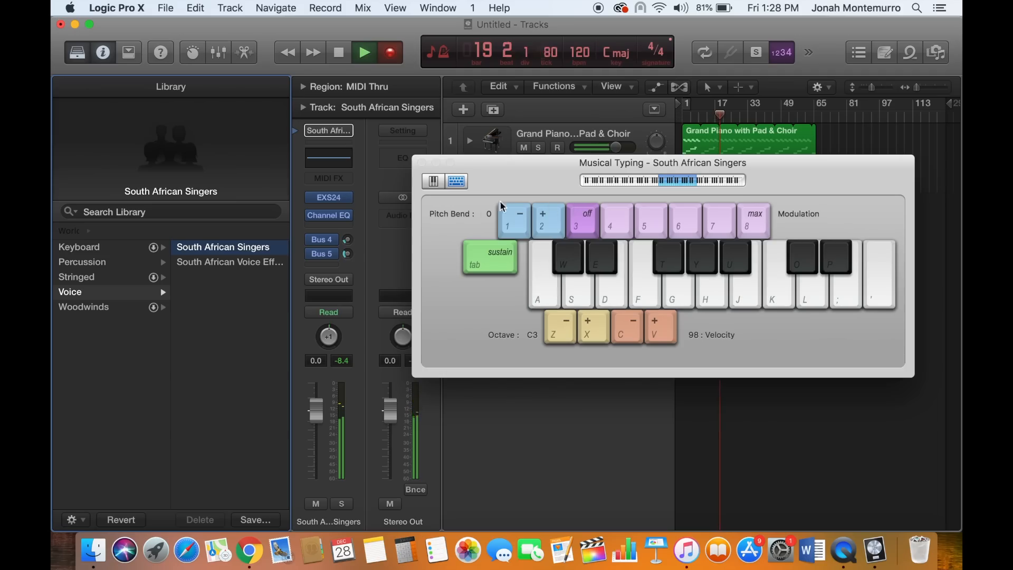
Stop recording, loop the South African Singers region to the end of the piano region, and play the project from the beginning.
left_click(422, 162)
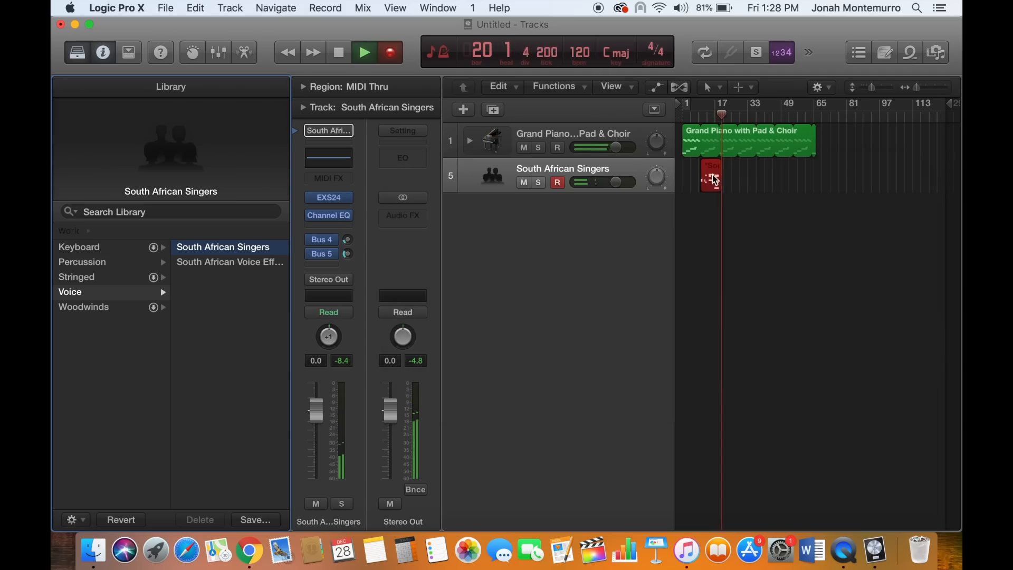
key("space")
left_click_drag(726, 165, 821, 167)
key("space")
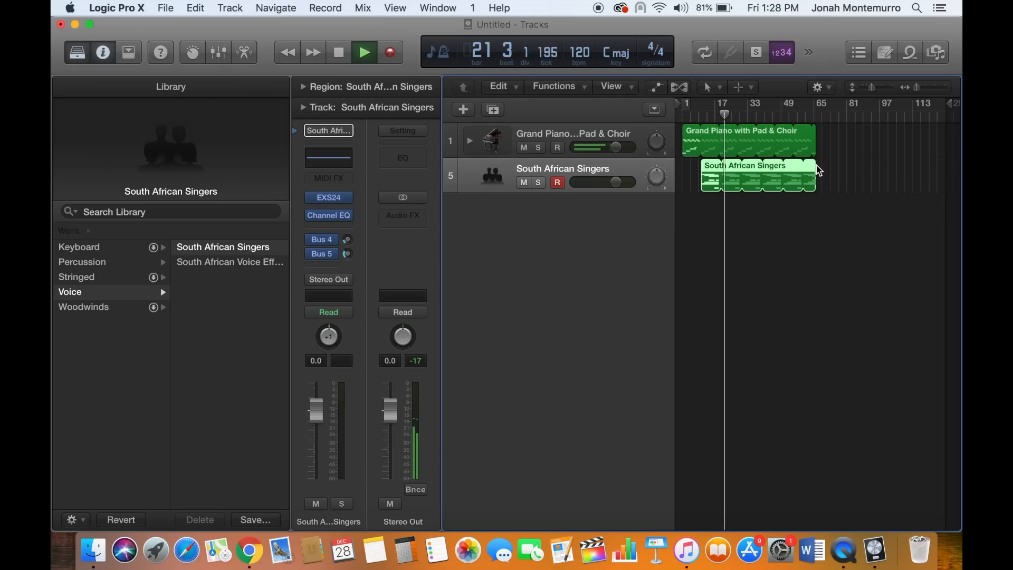
key("Return")
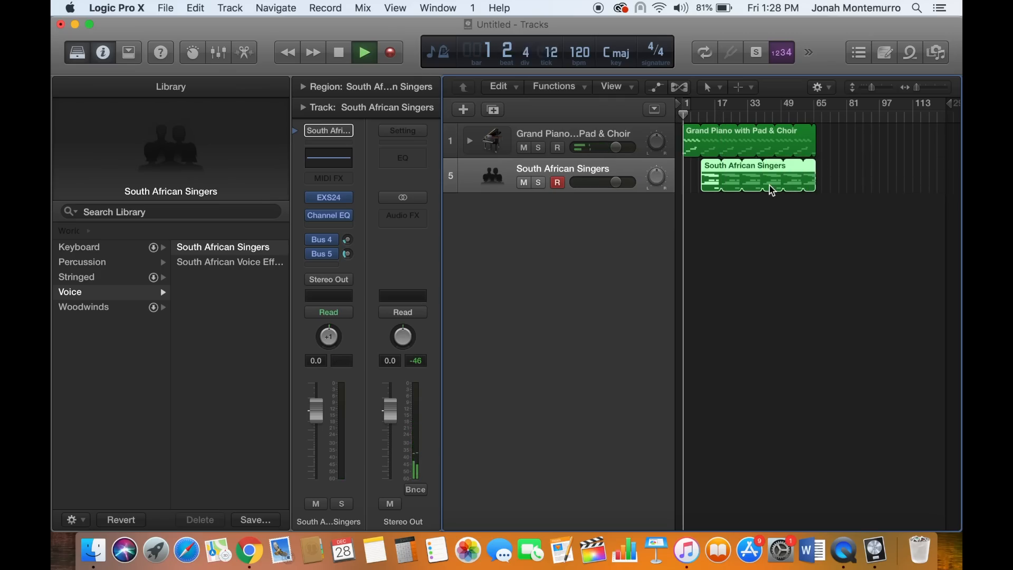
Try the Chinese Dizi Flute patch from the World woodwinds on the singers track and undo the patch change.
scroll(147, 301, "left", 2)
scroll(144, 299, "left", 3)
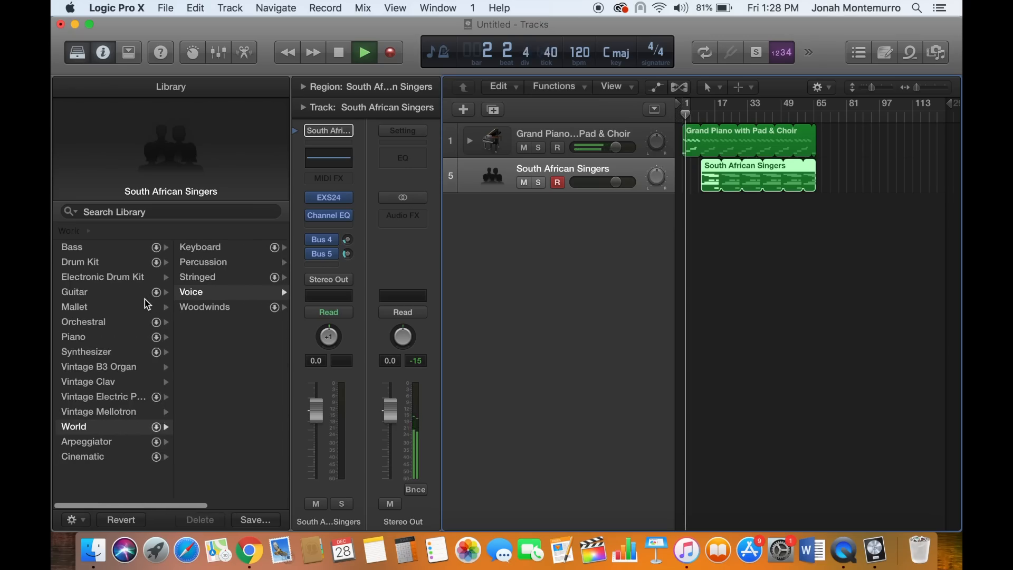
left_click(138, 308)
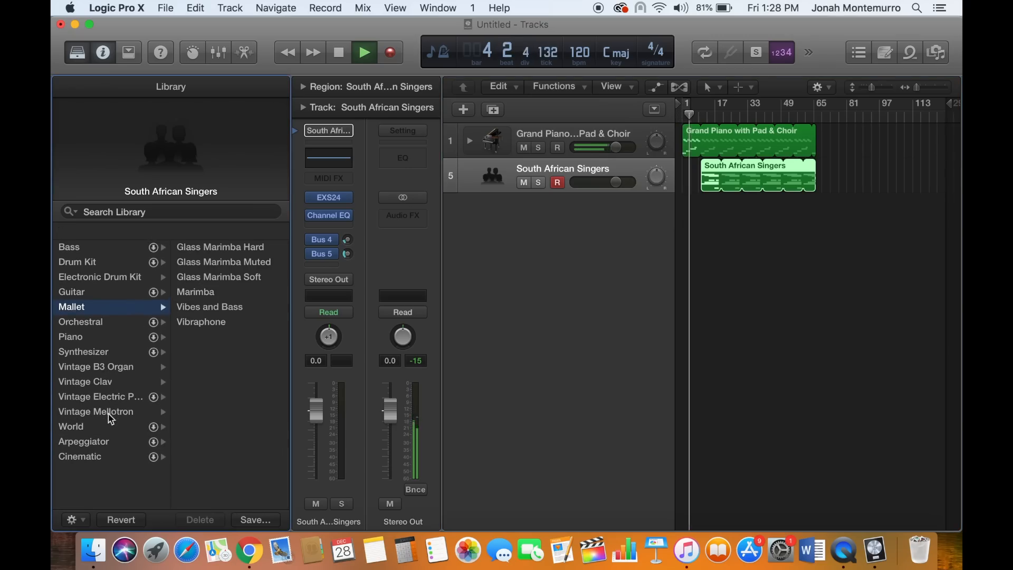
left_click(100, 426)
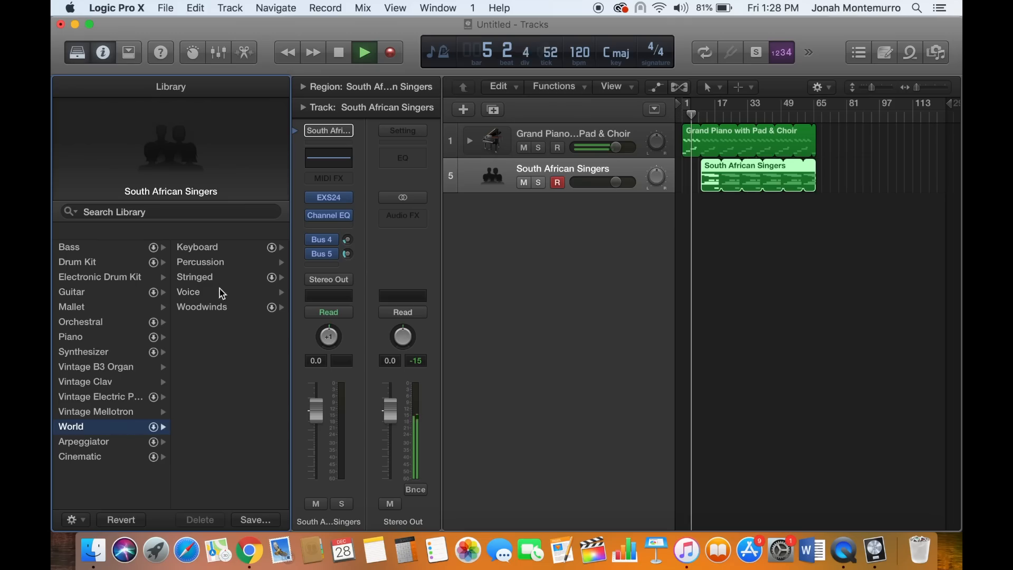
left_click(229, 306)
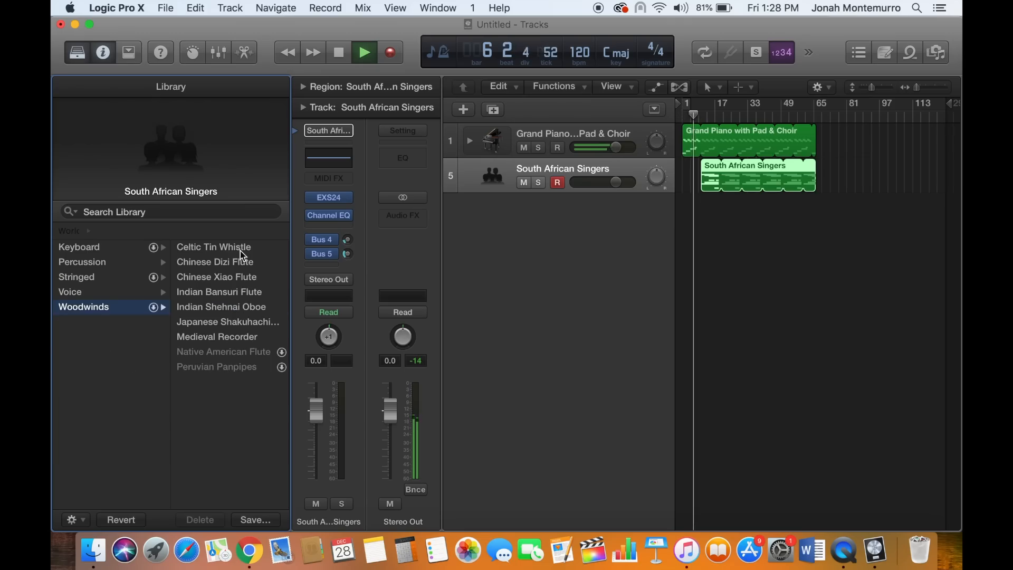
left_click(248, 262)
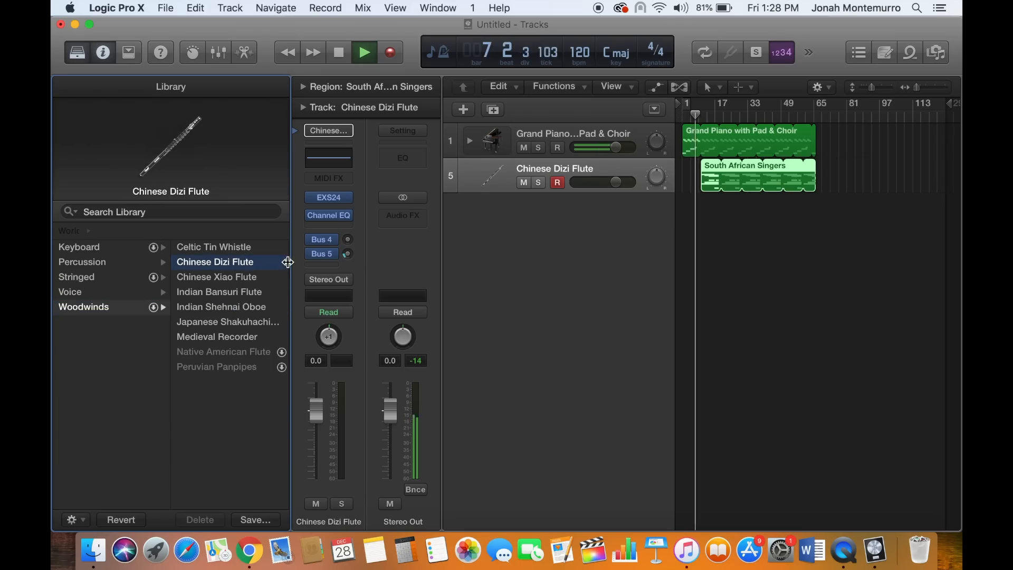
left_click(197, 7)
left_click(208, 22)
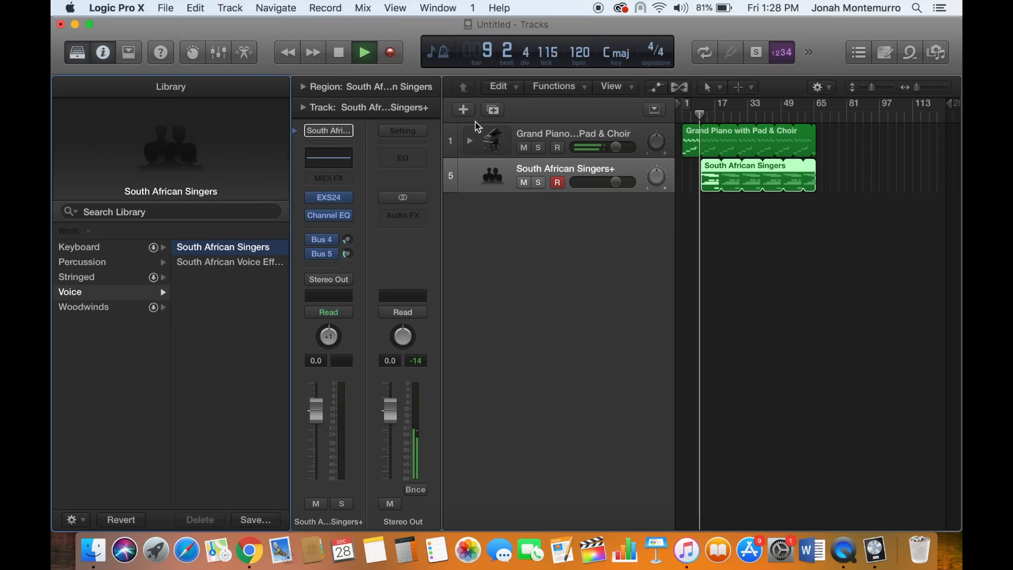
Create one new software instrument track and load the Boutique 808 GB patch from the Drum Machine GB kits.
left_click(464, 110)
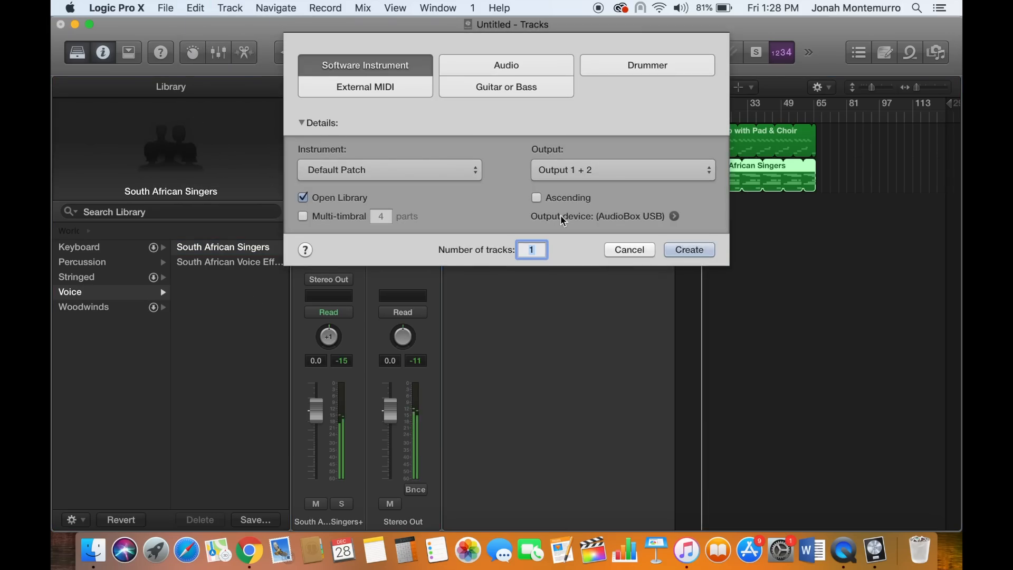
left_click(710, 248)
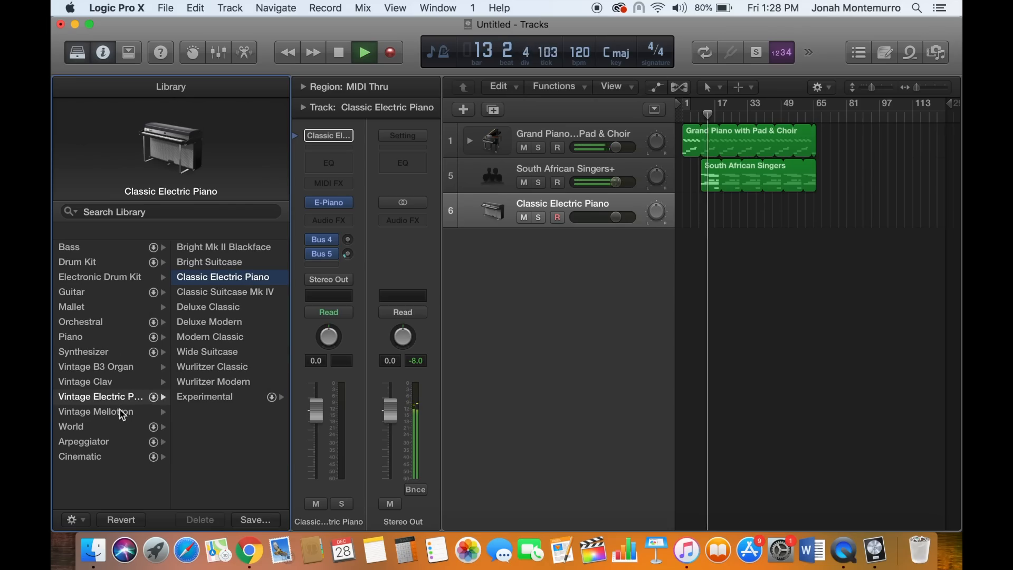
left_click(108, 383)
left_click(107, 279)
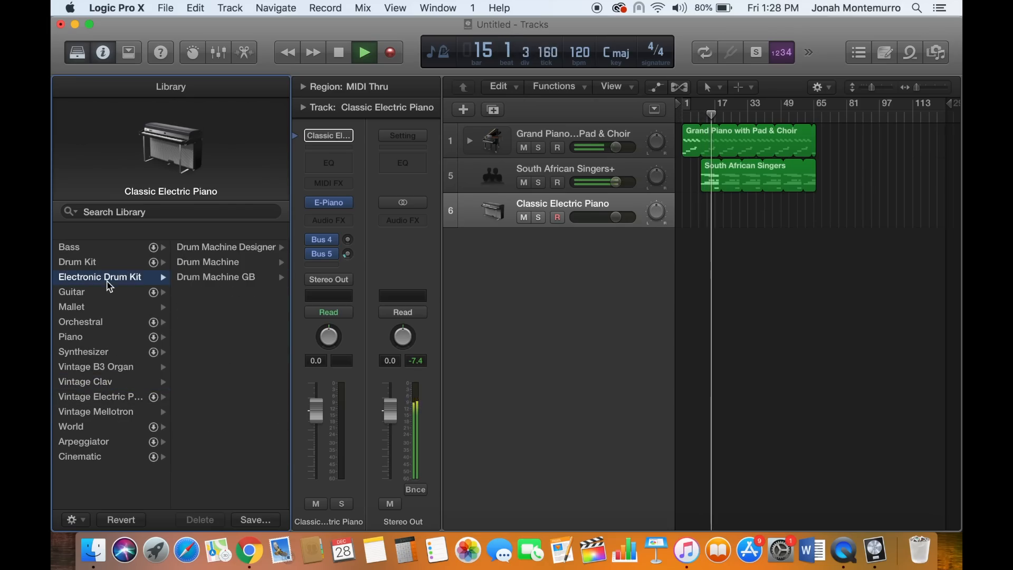
left_click(210, 276)
left_click(214, 277)
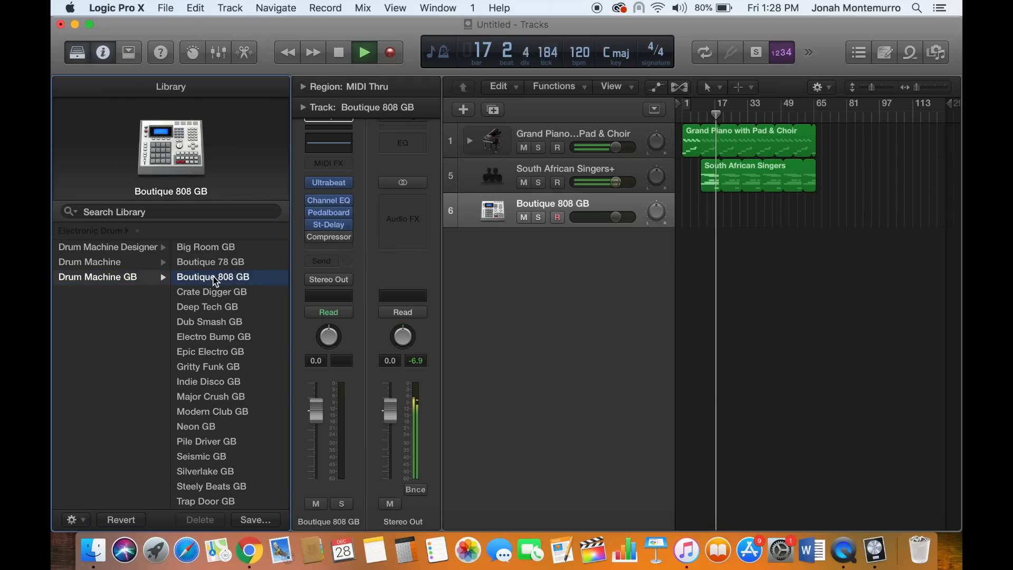
Show the Musical Typing keyboard and audition Boutique 808 GB sounds while lowering the octave to C0.
key("super+k")
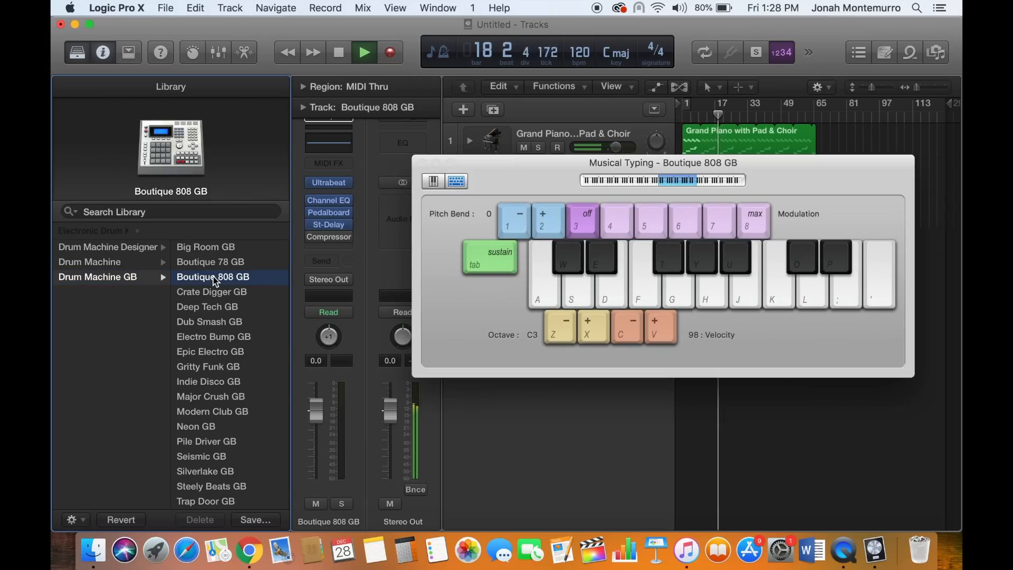
key("f")
key("z")
key("z")
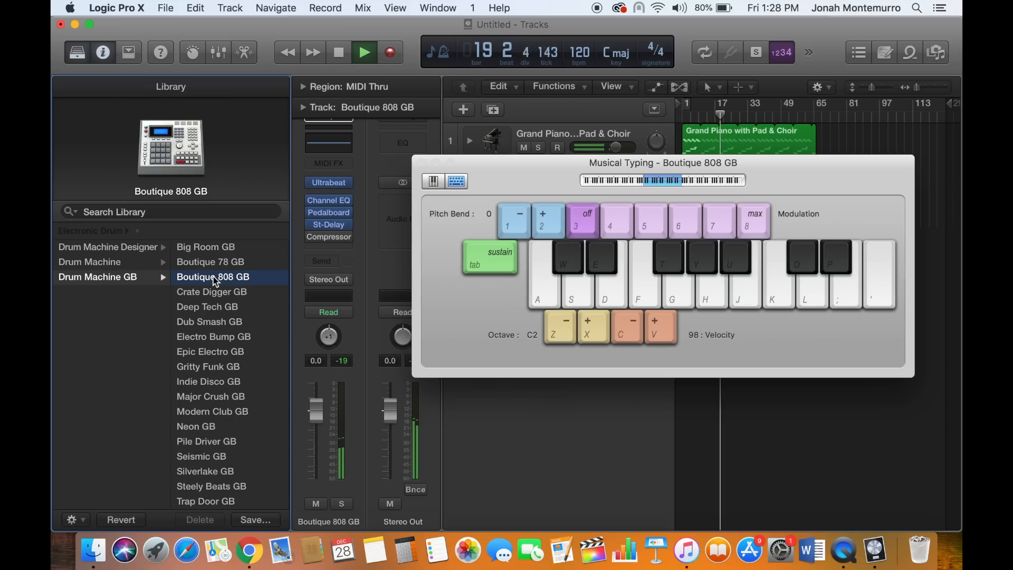
key("a")
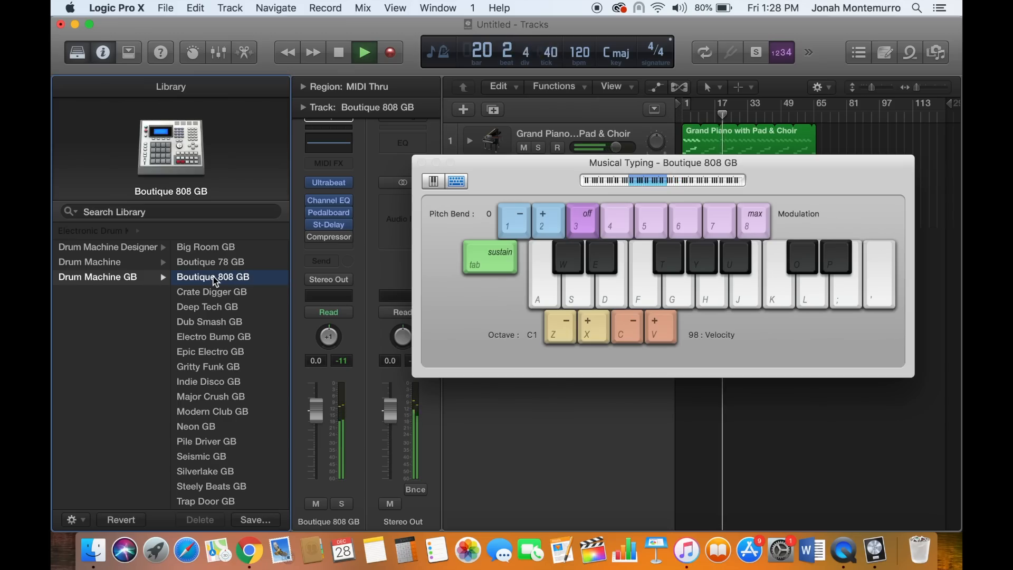
key("z")
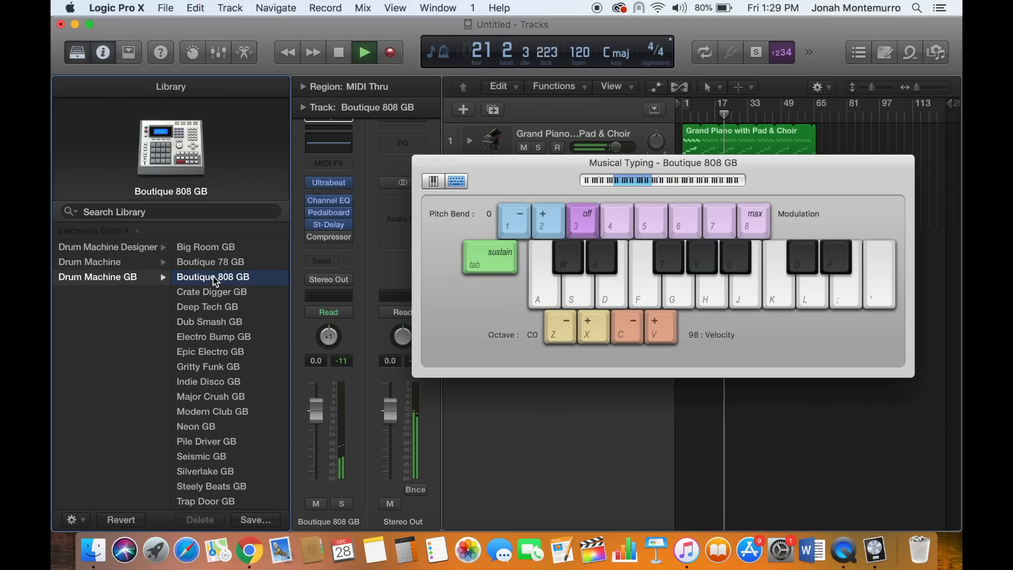
key("k")
key("j")
key("h")
Switch the drum track to the Dub Smash GB patch and audition its sounds, raising the octave to C1.
left_click(210, 322)
key("j")
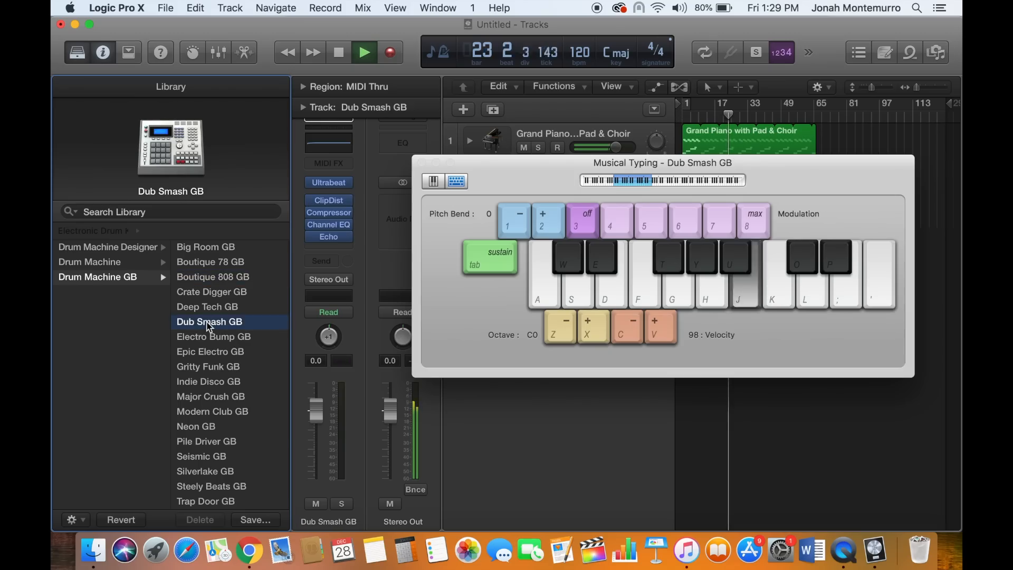
key("x")
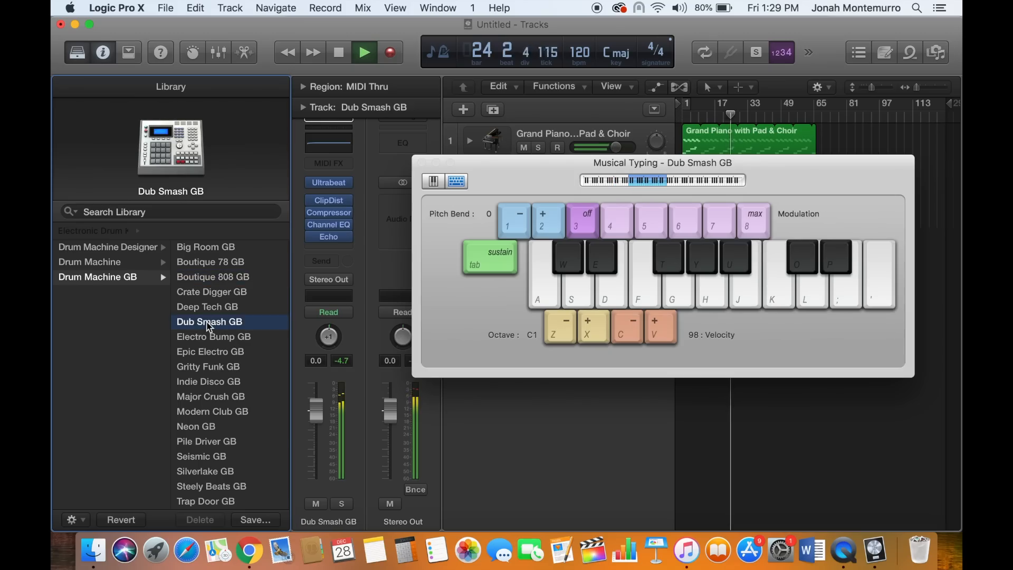
key("f")
key("d")
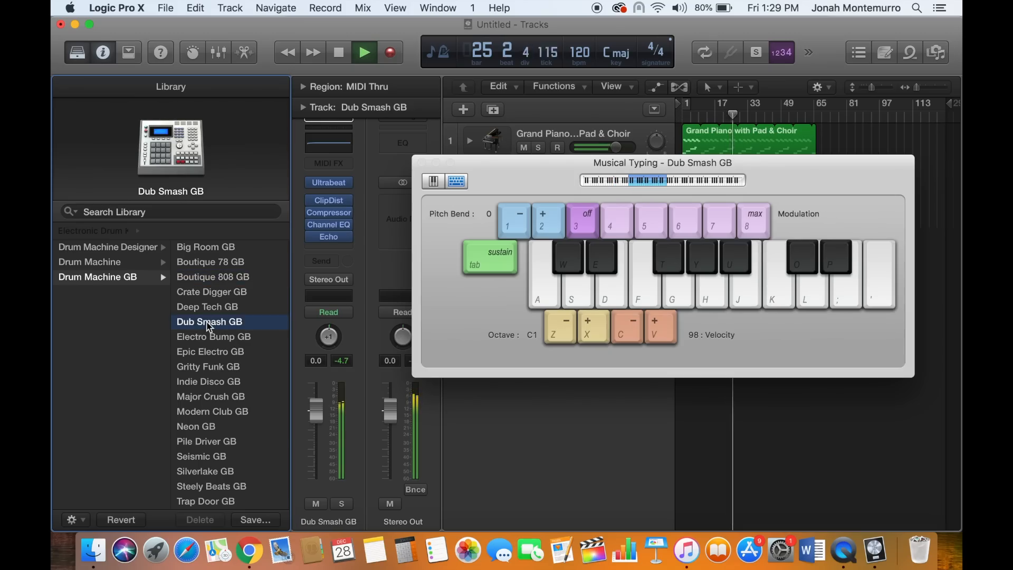
key("a")
key("s")
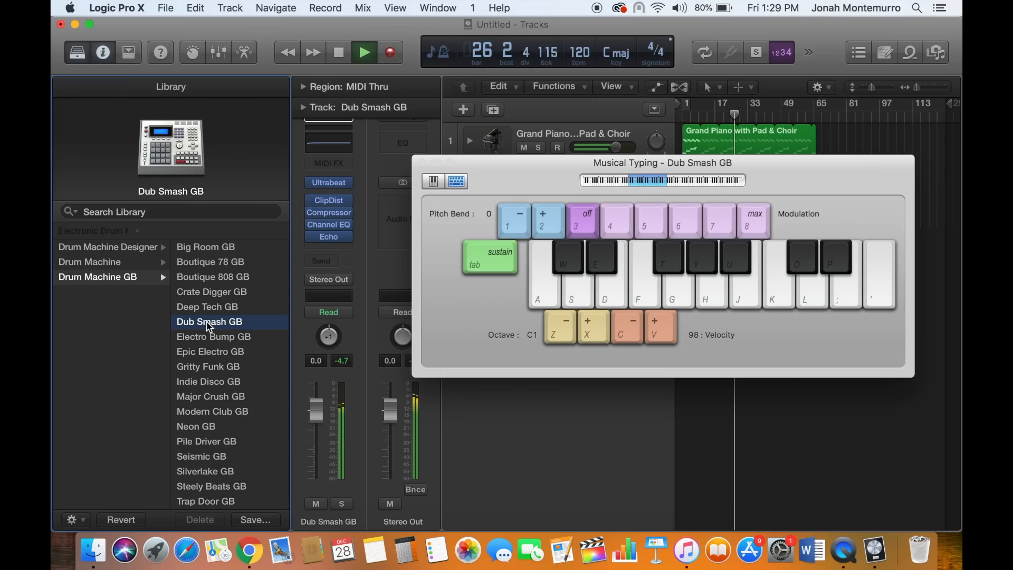
key("s")
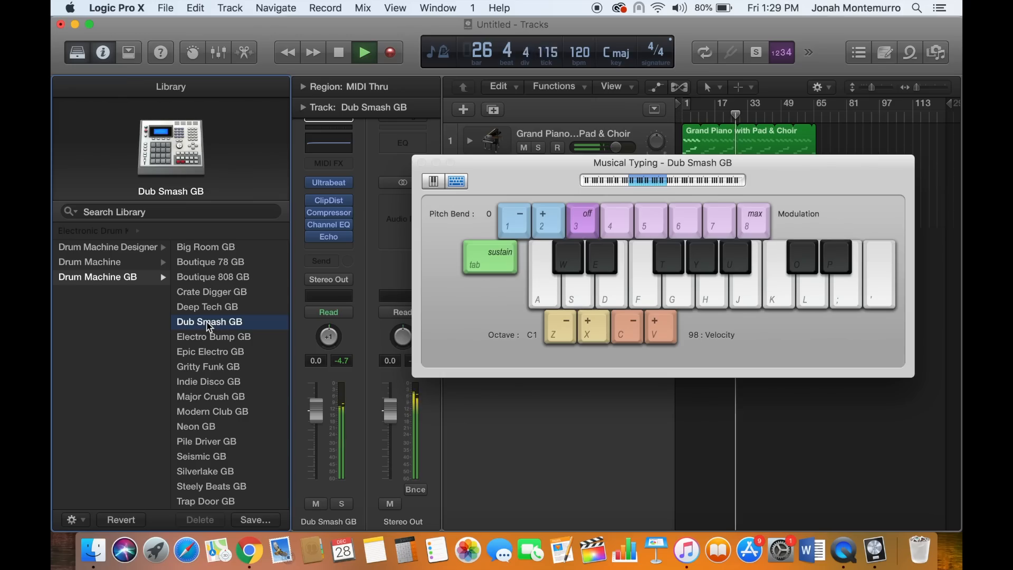
Switch the drum track back to Boutique 808 GB and audition its D, C, E, B and A sounds at octave C1.
left_click(212, 277)
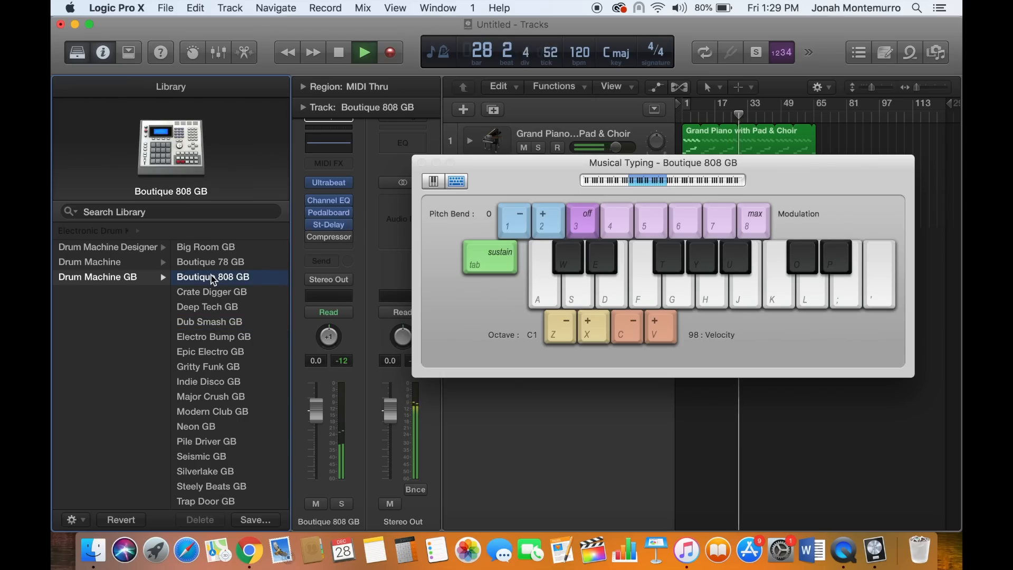
key("l")
key("k")
key("d")
key("j")
key("h")
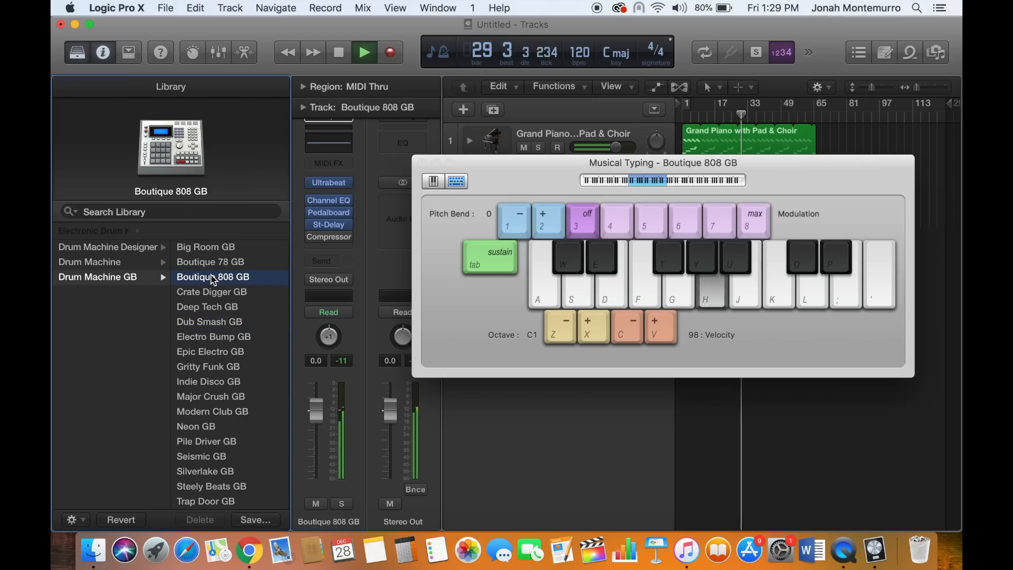
Try the Epic Electro GB and Major Crush GB patches on the drum track and close the Musical Typing keyboard.
left_click(224, 354)
key("e")
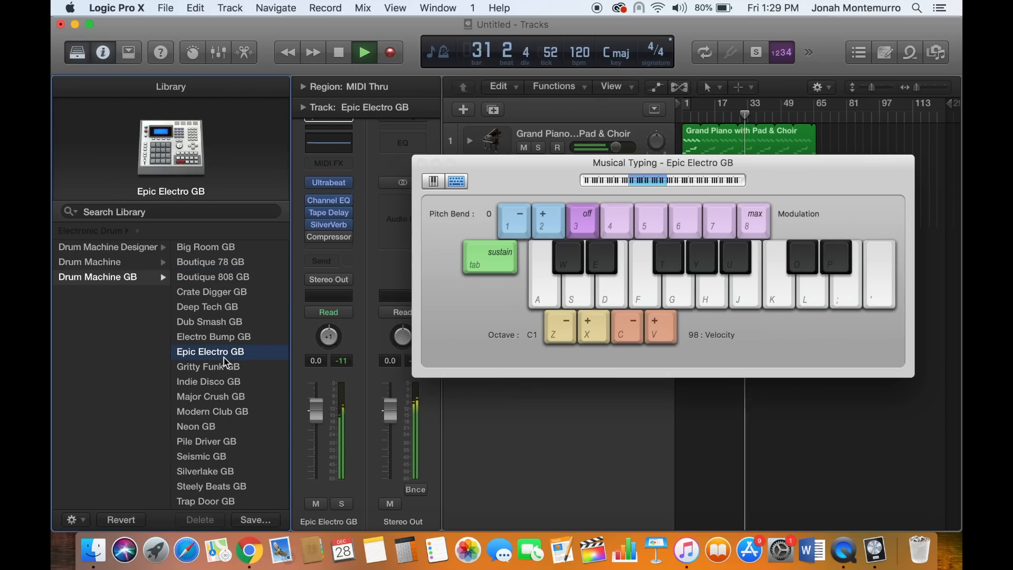
left_click(218, 399)
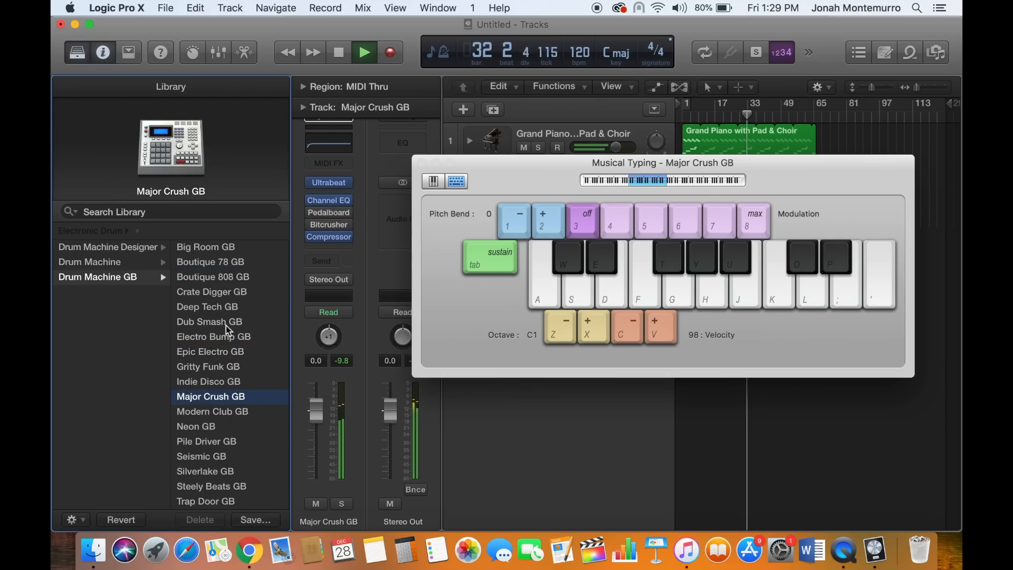
left_click(421, 163)
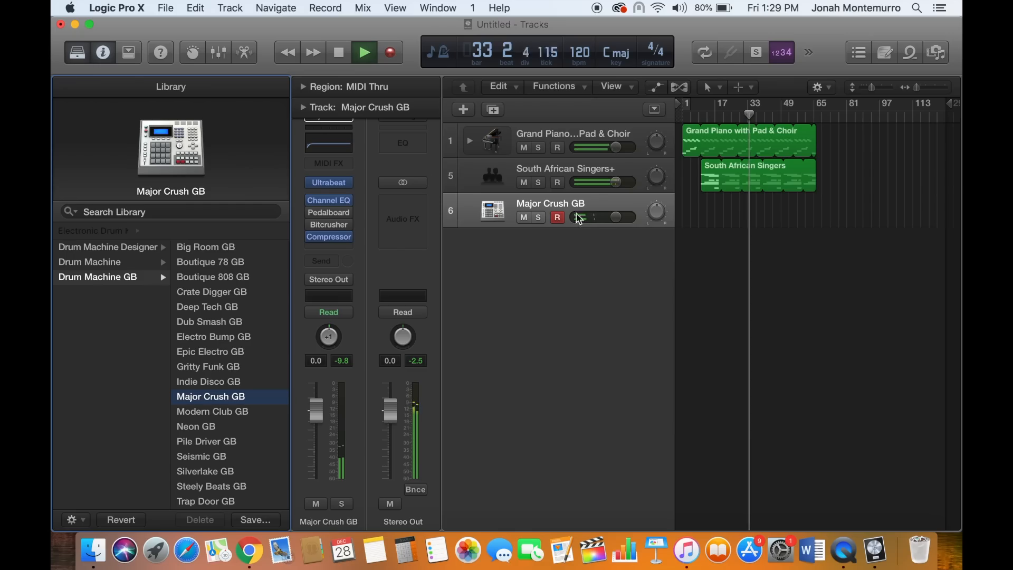
Replace the drum patch on track 6 with the Marimba patch from the Mallet category.
scroll(249, 293, "left", 3)
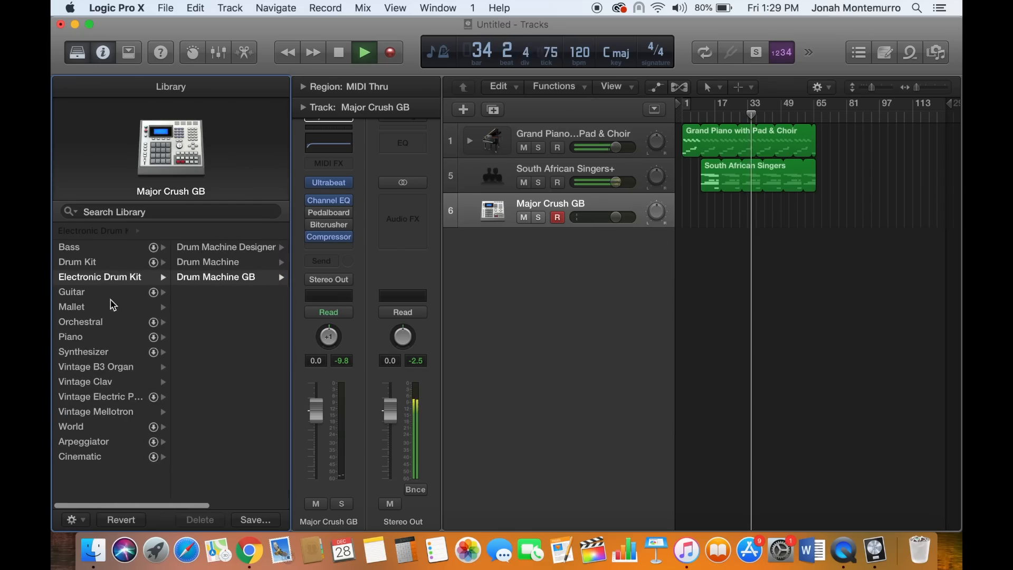
left_click(102, 307)
left_click(227, 292)
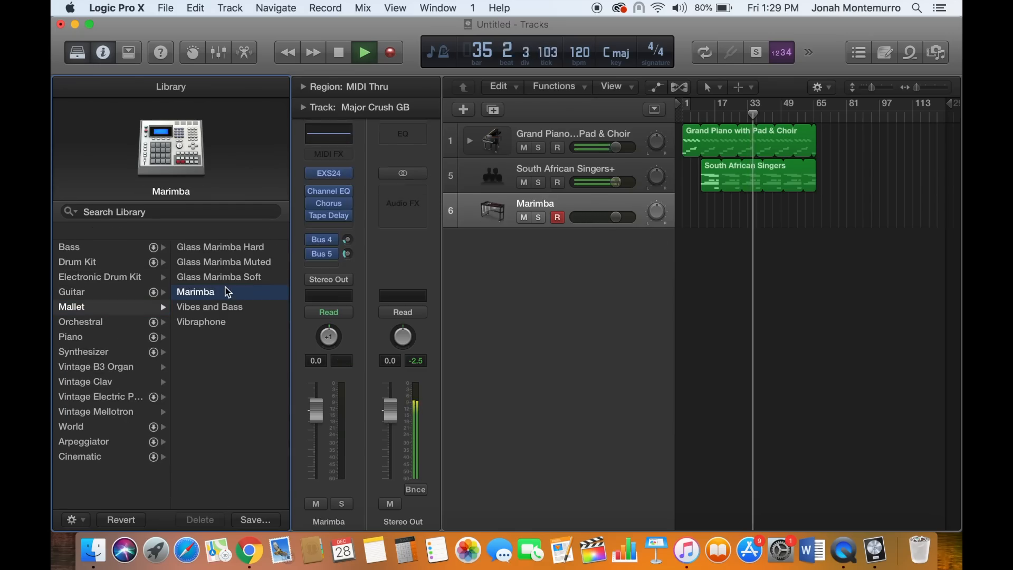
Show the Musical Typing keyboard and audition Marimba C and B notes while raising the octave to C3.
key("super+k")
key("k")
key("x")
key("k")
key("k")
key("j")
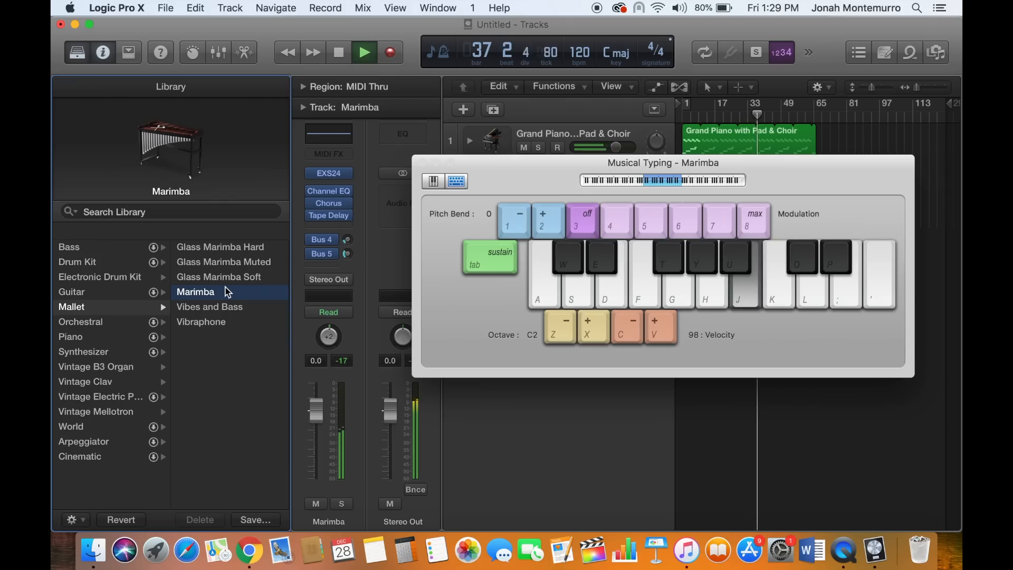
key("k")
key("x")
key("k")
key("j")
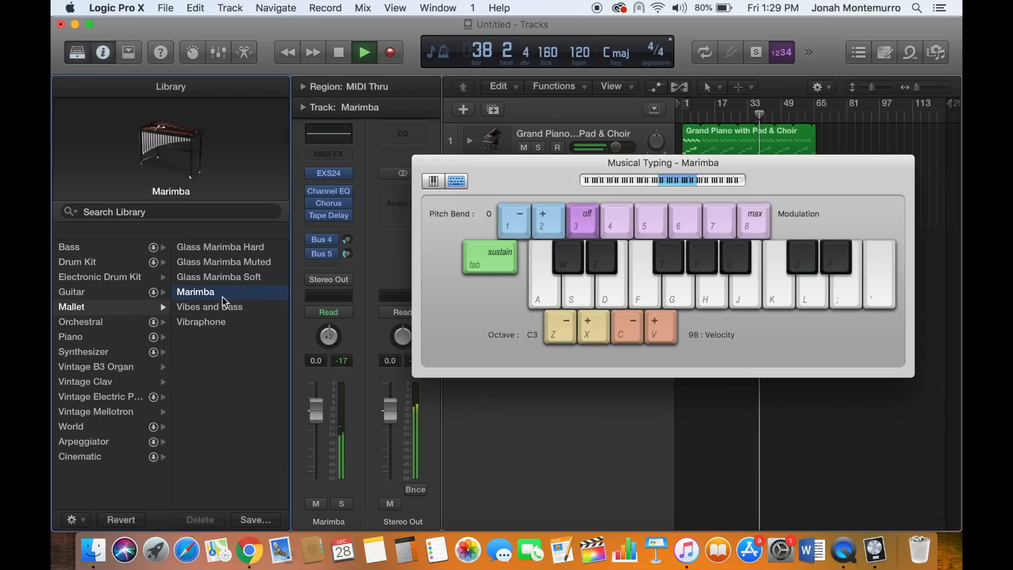
Switch track 6 to the Vibraphone patch and audition its C, B and A notes at octave C3.
left_click(220, 326)
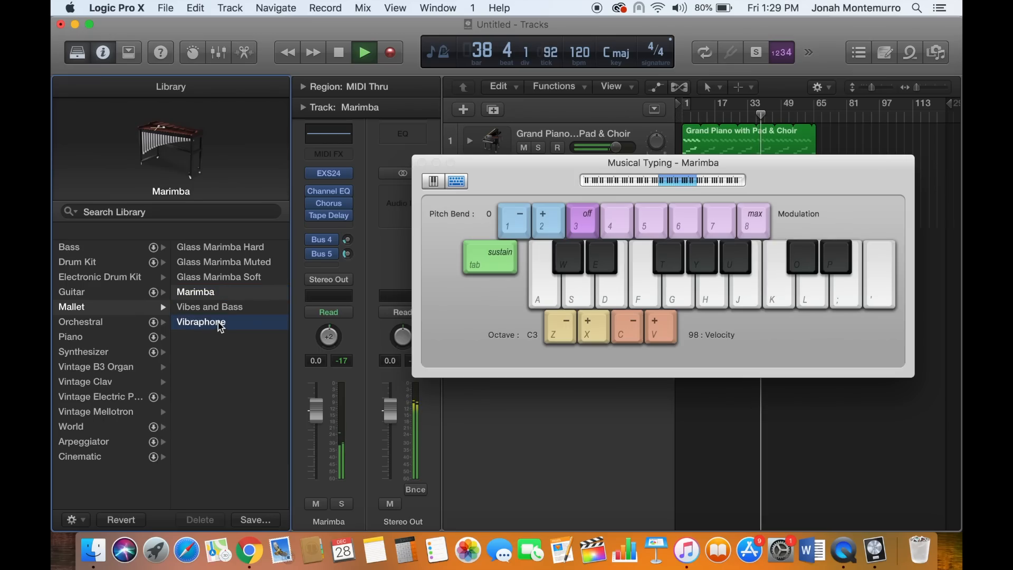
key("k")
key("j")
key("j")
key("k")
key("k")
key("h")
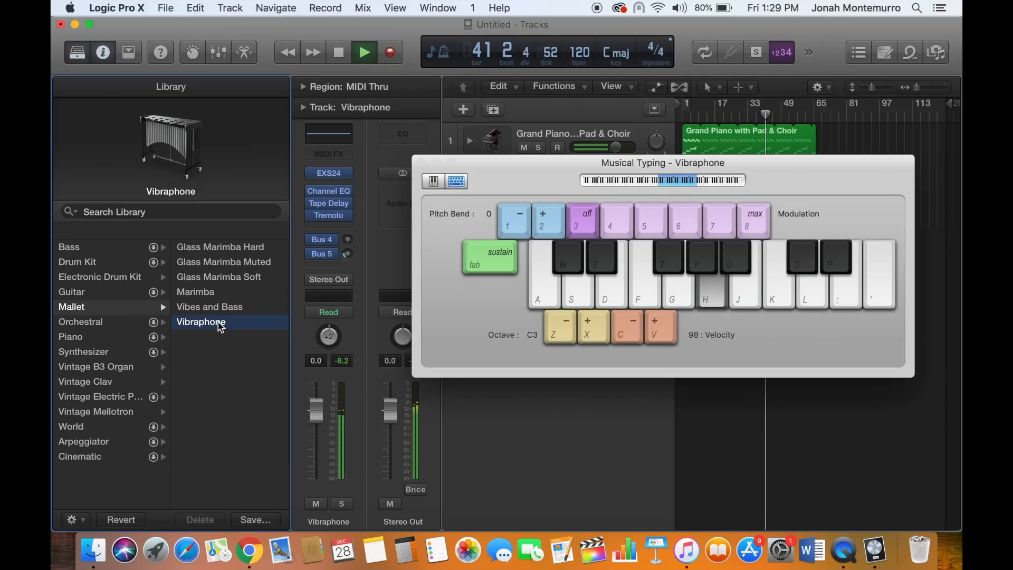
Restart the project playback from the beginning, stop it and return the playhead to bar 1.
key("space")
key("Return")
key("space")
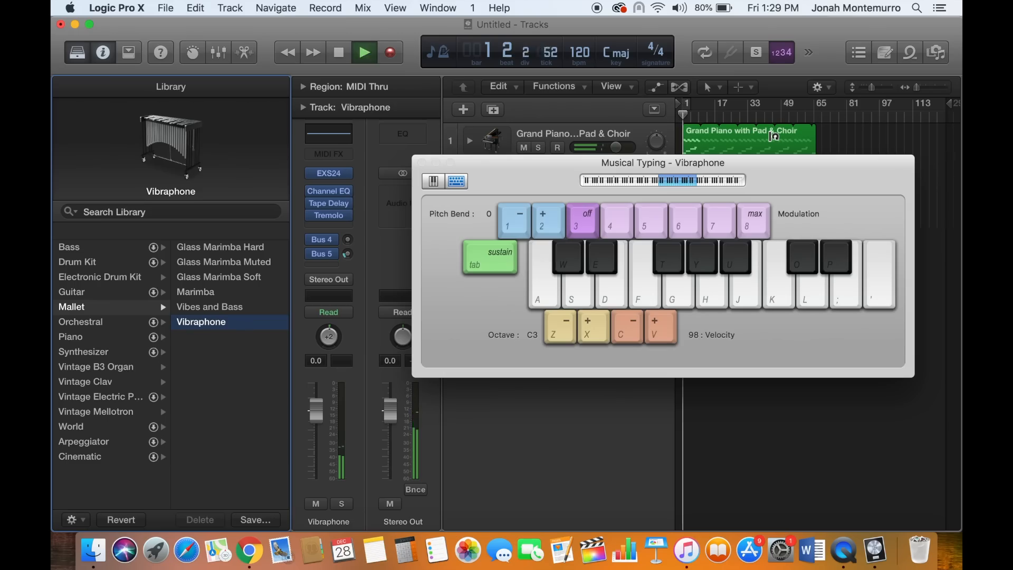
key("space")
key("Return")
Place the Musical Typing keyboard below the three tracks and play the project from the beginning.
left_click_drag(799, 177, 799, 257)
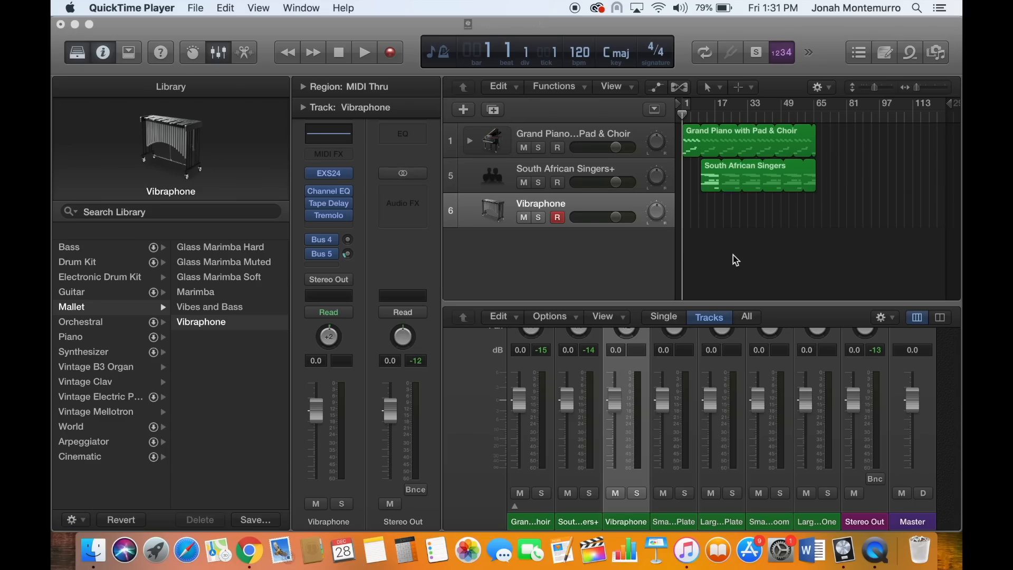
left_click_drag(688, 120, 676, 141)
key("super+k")
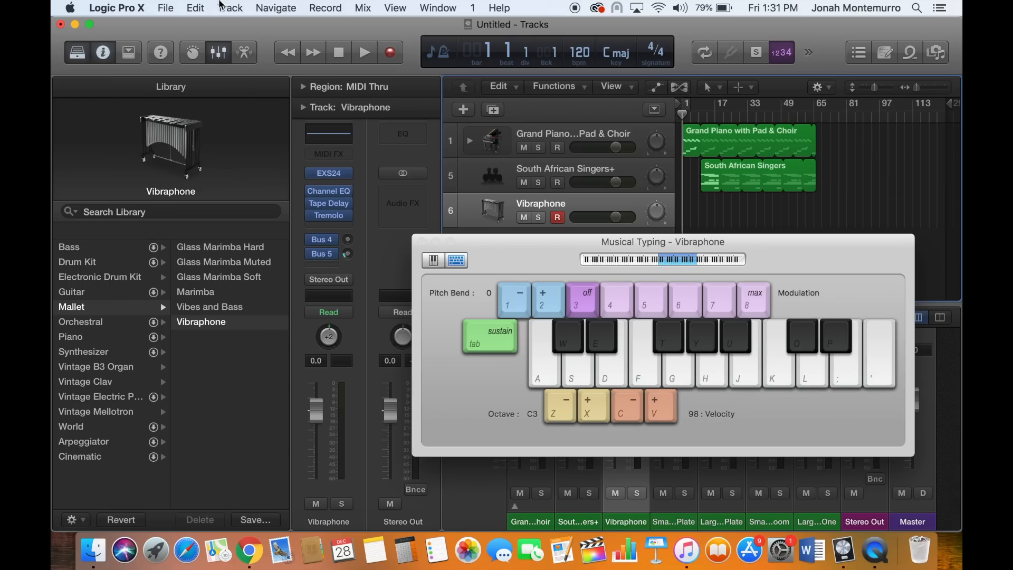
key("space")
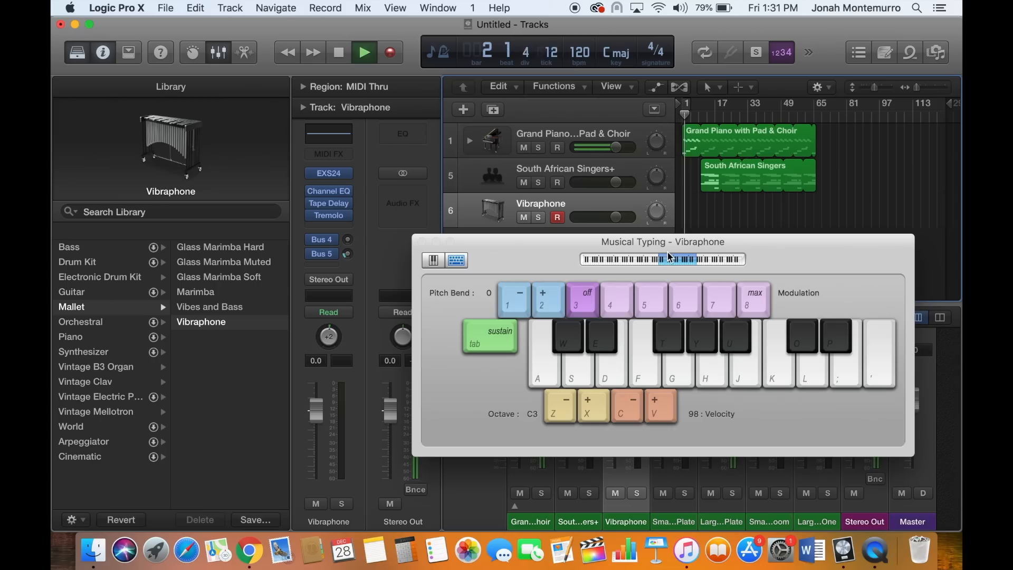
left_click_drag(556, 245, 543, 313)
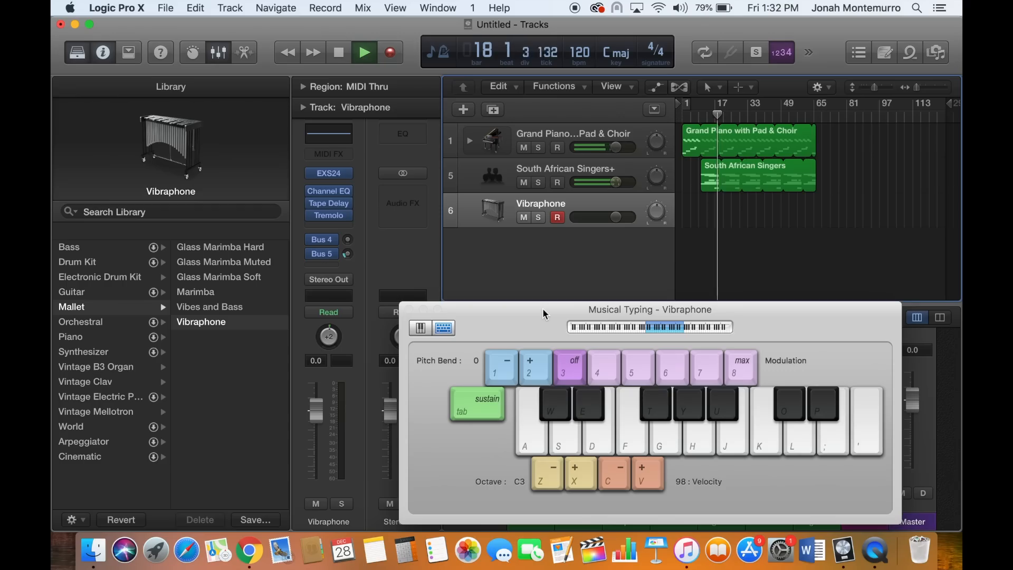
Audition a Vibraphone melody of D, C, B and E notes at octave C3 over the playing tracks.
key("l")
key("k")
key("j")
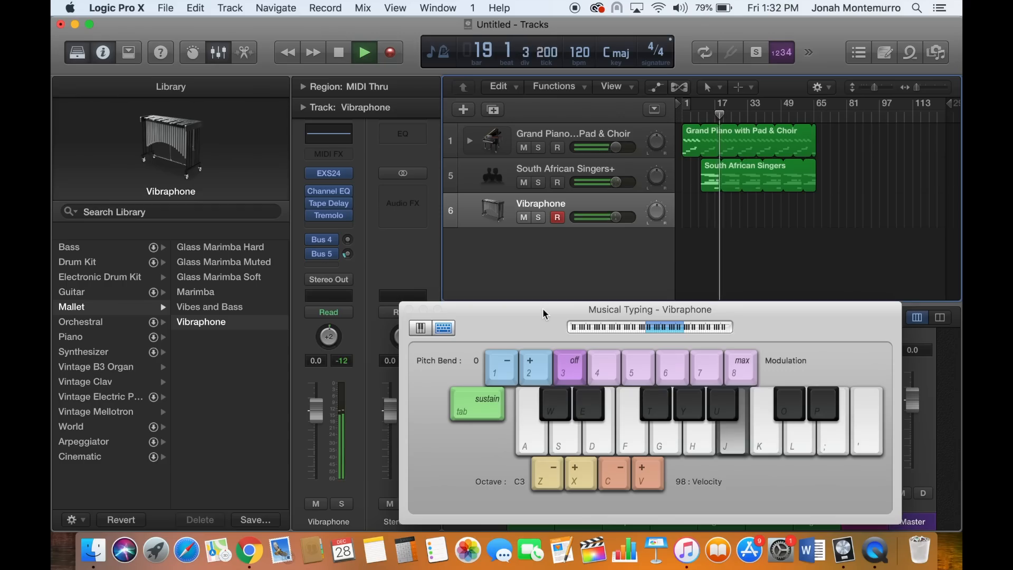
key("k")
key("l")
key("a")
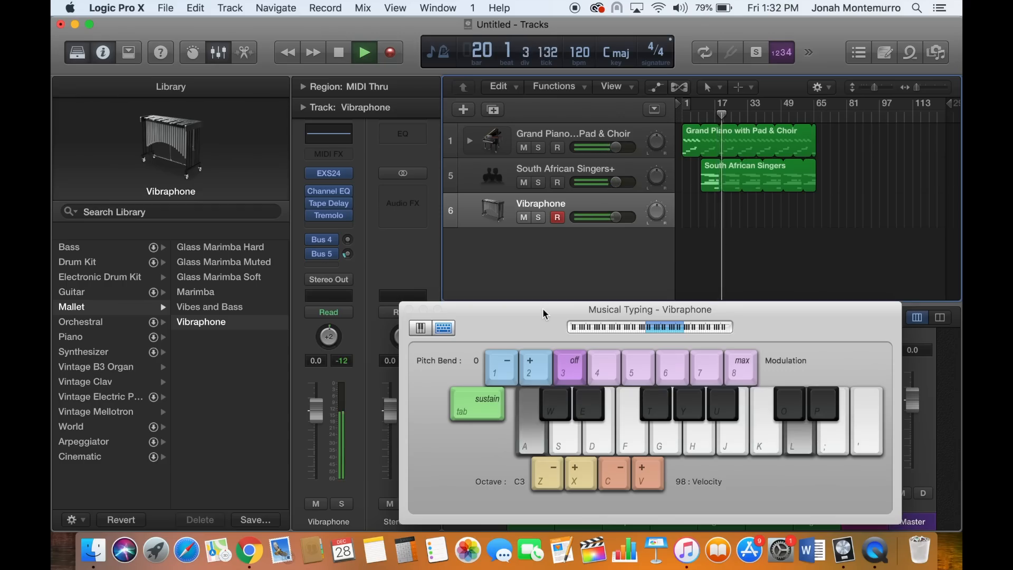
key("k")
key("j")
key("k")
key("l")
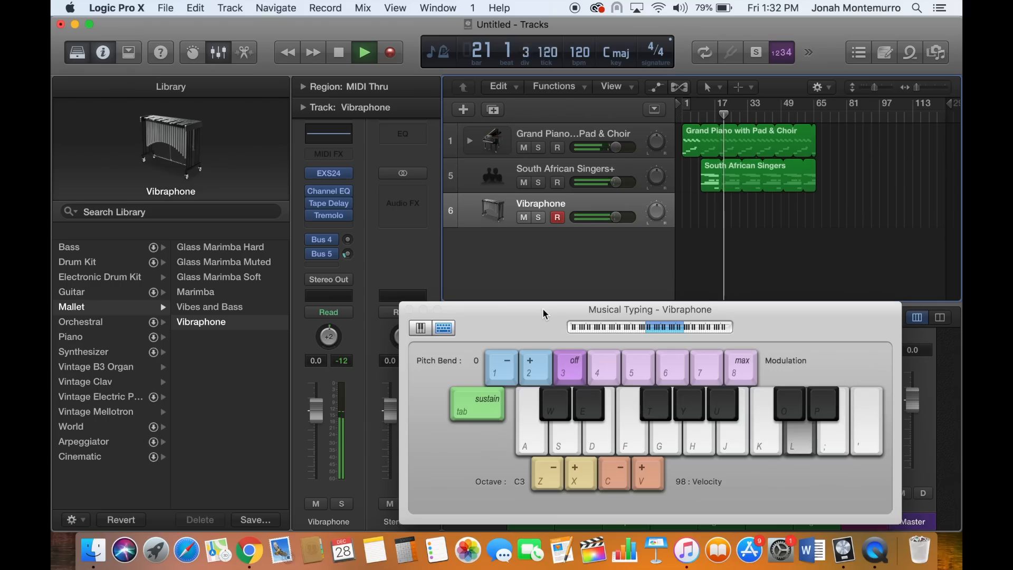
key("a")
key("d")
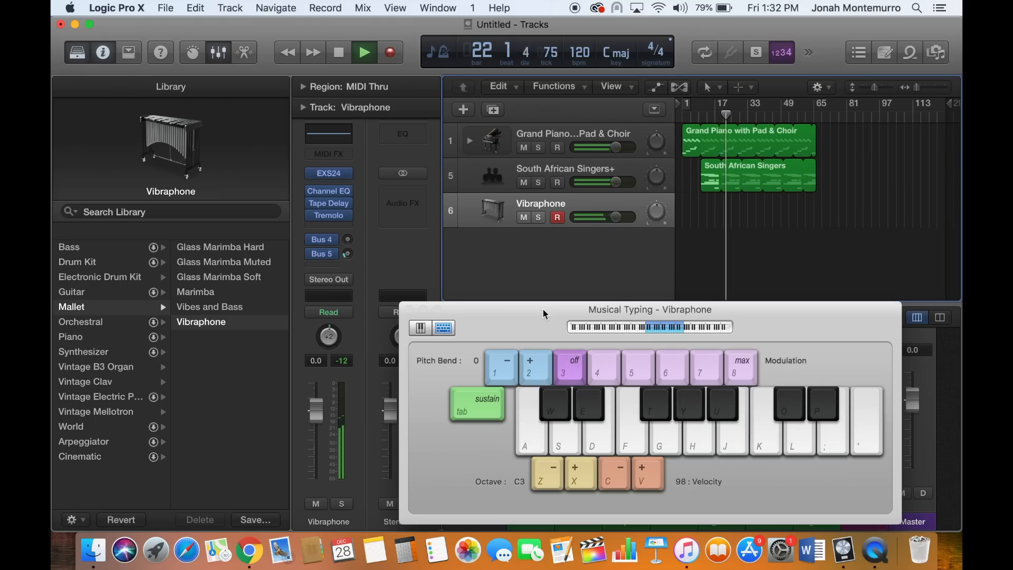
Raise the Musical Typing octave to C4 and audition D, C and B notes on the Vibraphone.
key("x")
key("l")
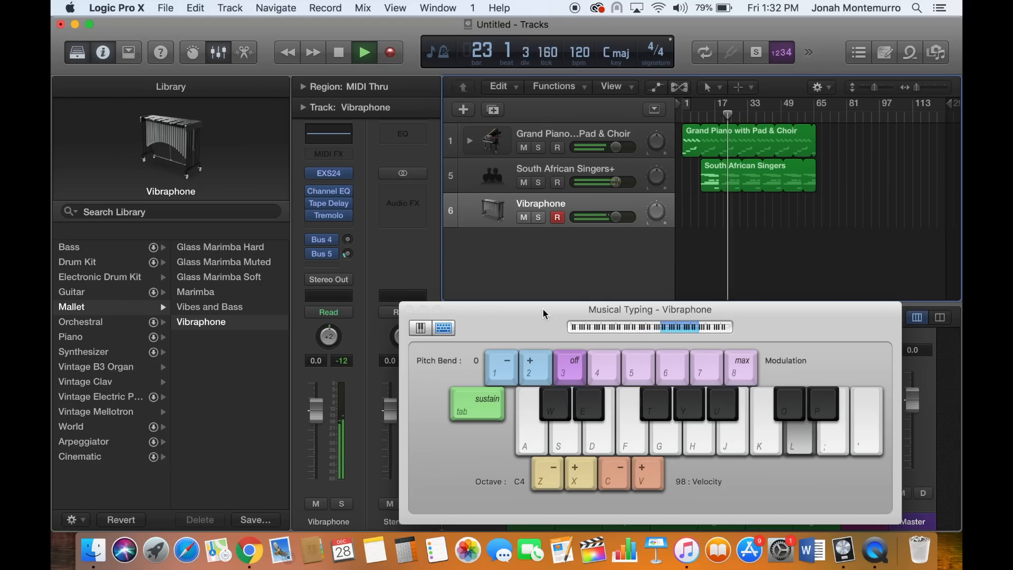
key("k")
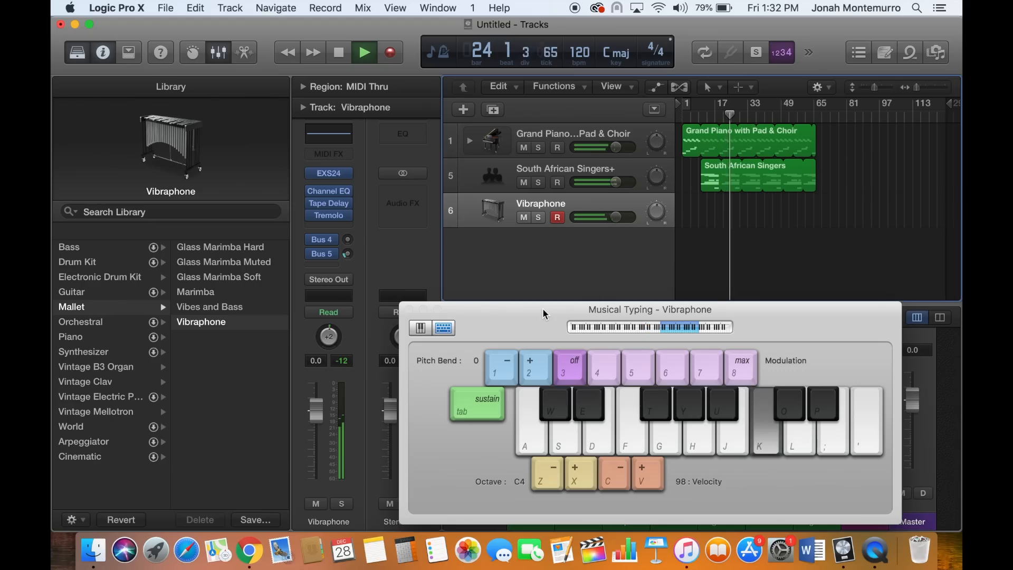
key("j")
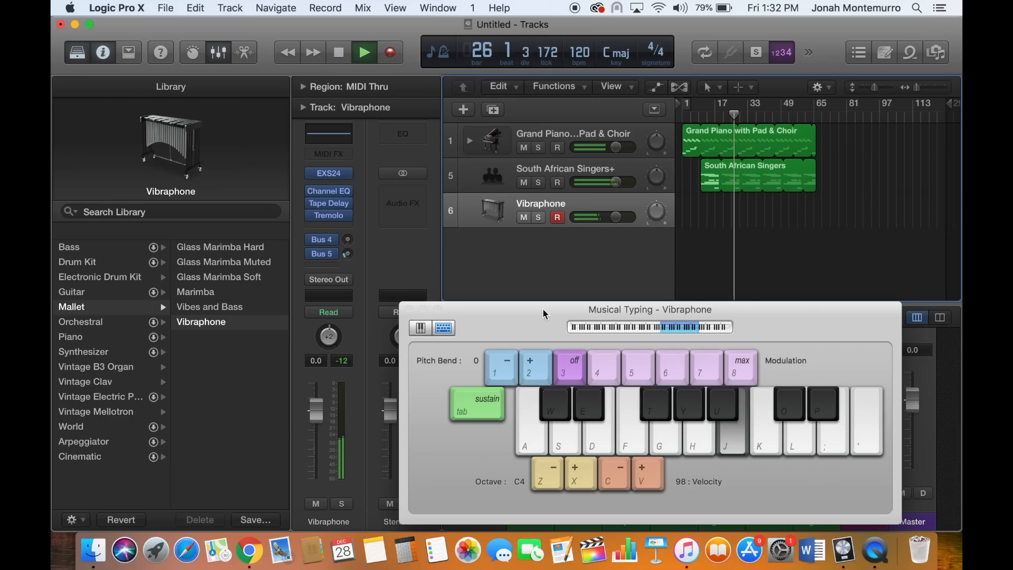
key("a")
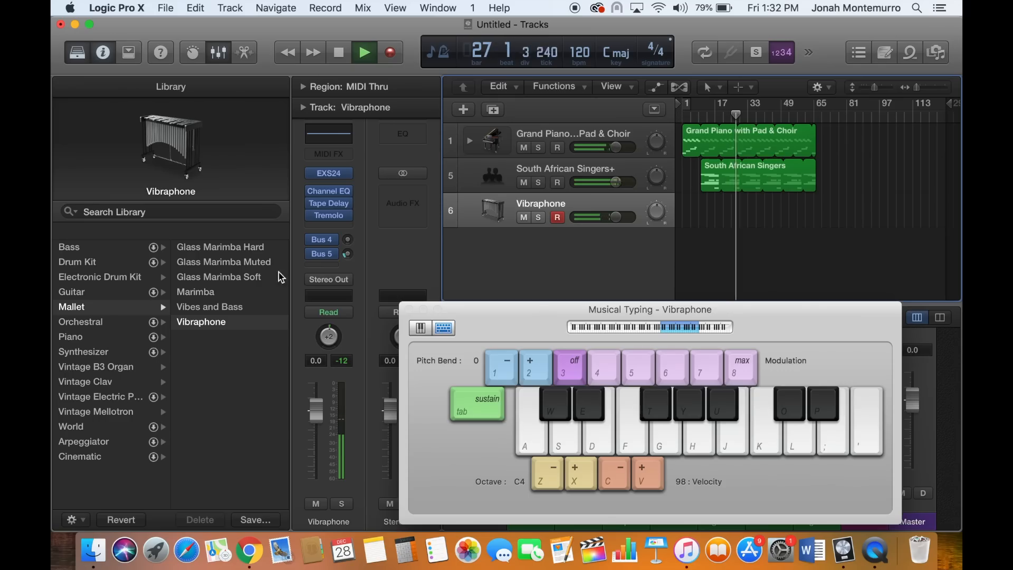
Try the Marimba, Glass Marimba Soft and Glass Marimba Hard patches on track 6, auditioning notes at octave C4.
left_click(231, 295)
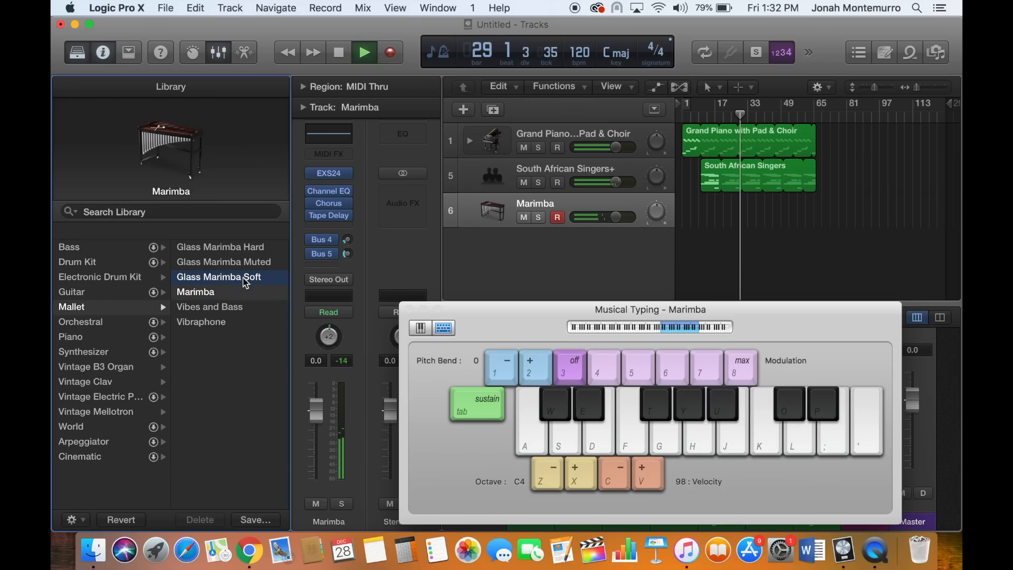
left_click(245, 279)
key("l")
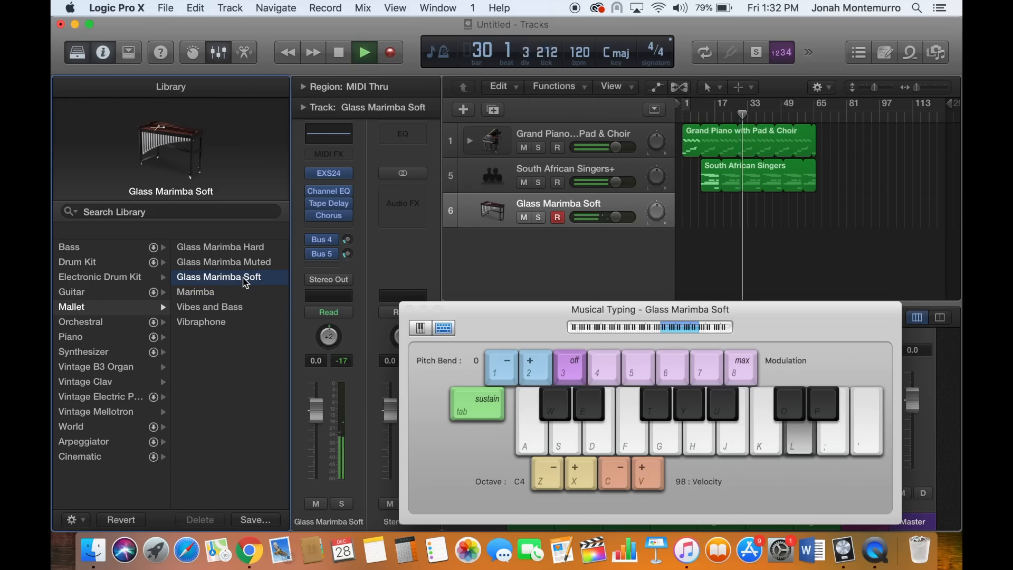
key("k")
left_click(236, 251)
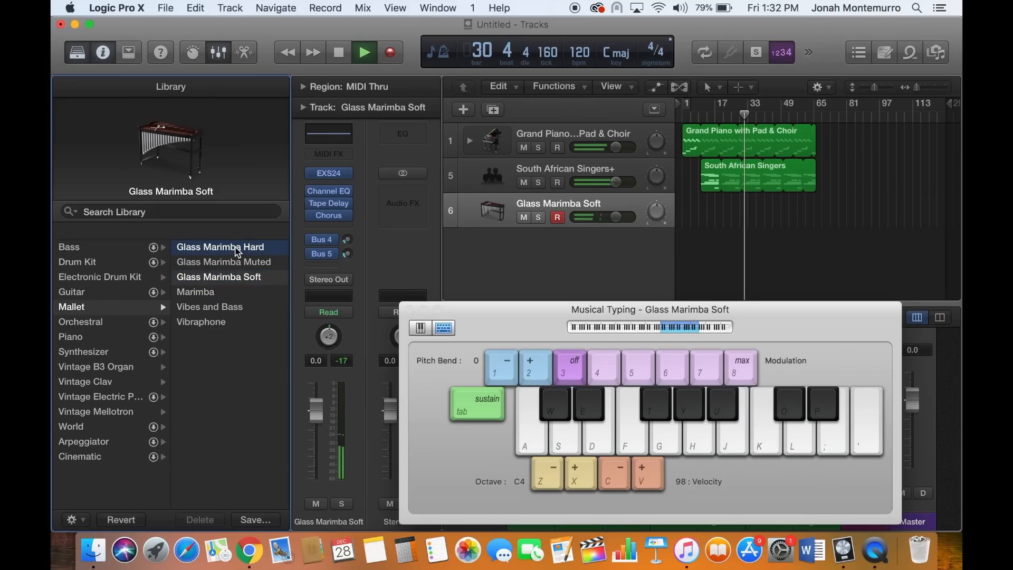
key("semicolon")
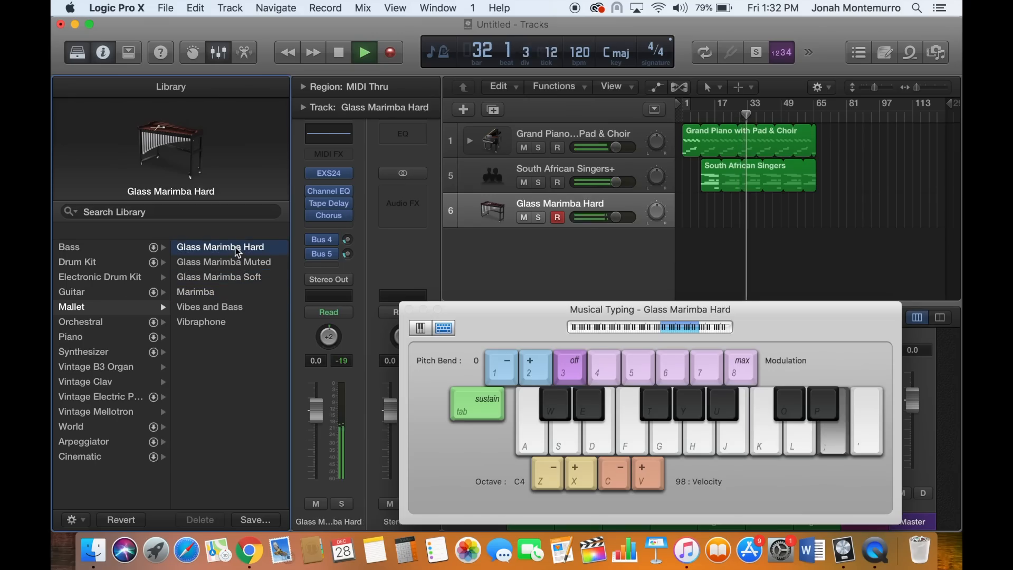
key("l")
key("k")
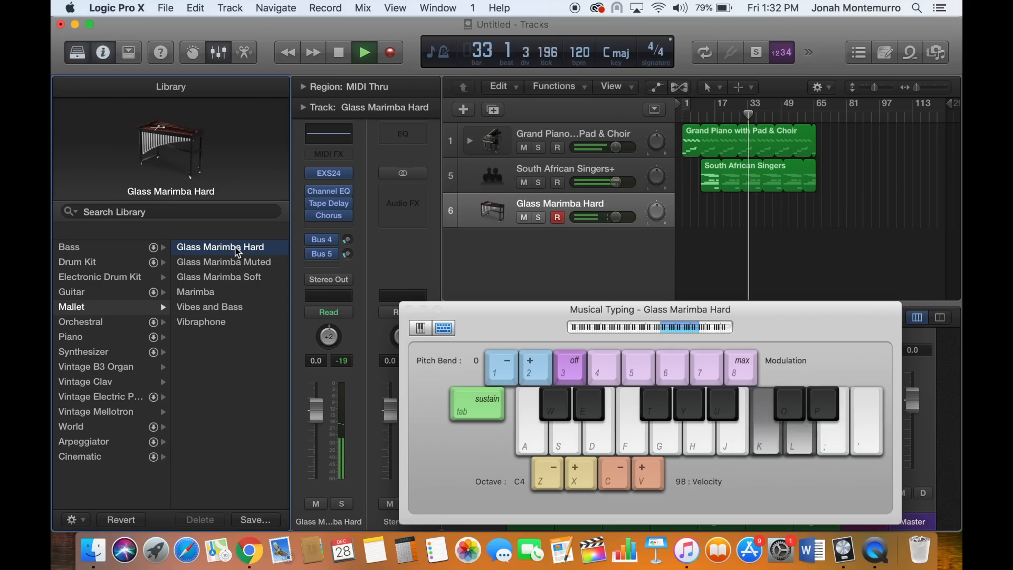
Audition the Morphing Bells and Otherworldly Oceans patches from the Synthesizer Bell category on track 6 at octave C4.
left_click(110, 352)
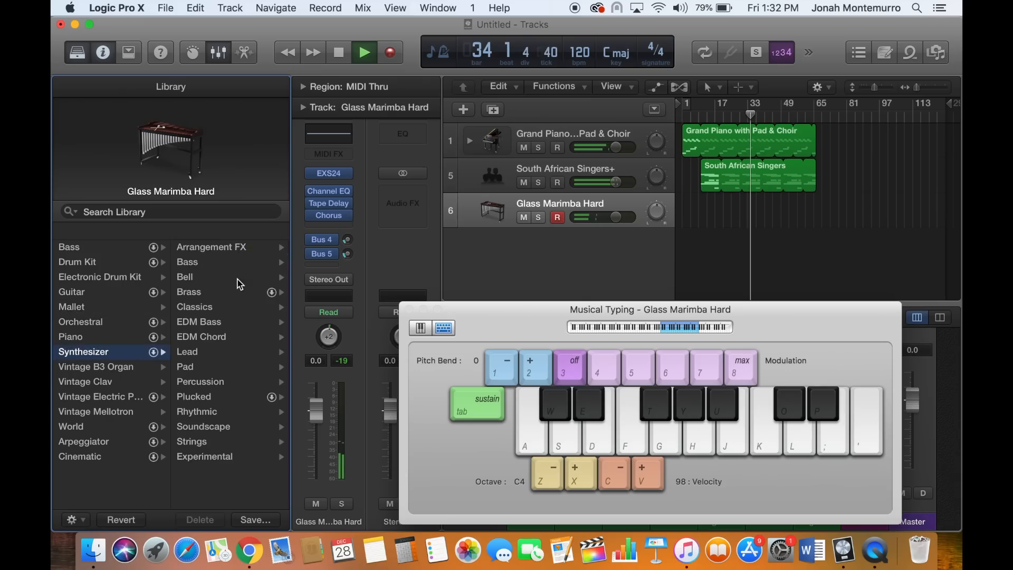
left_click(237, 277)
left_click(229, 278)
key("l")
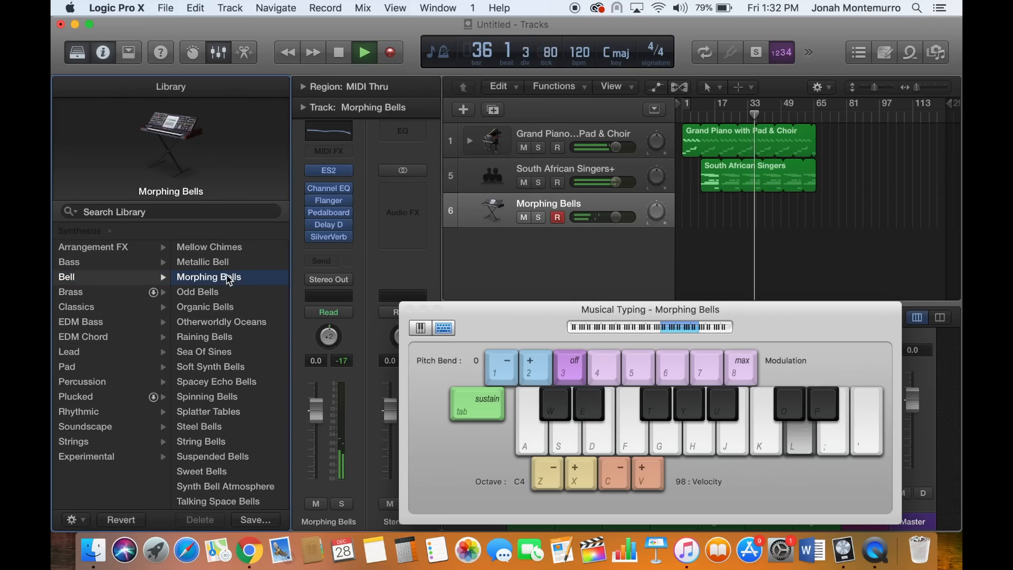
key("k")
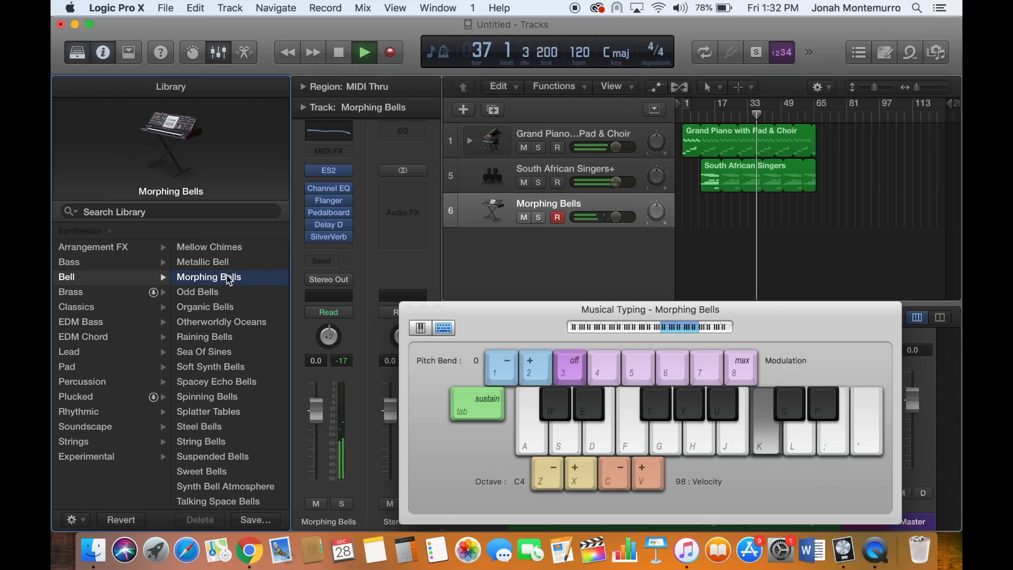
key("j")
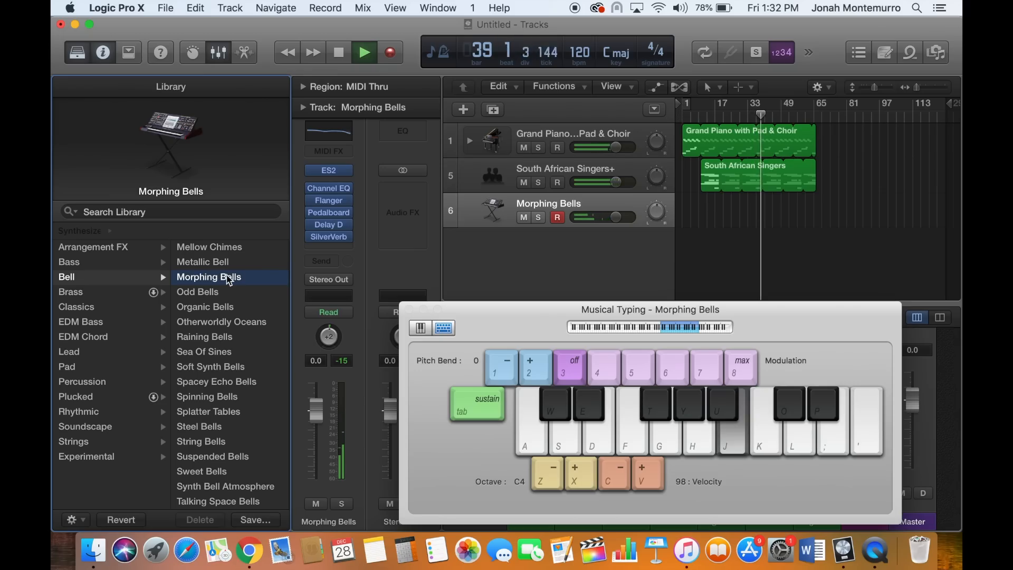
key("k")
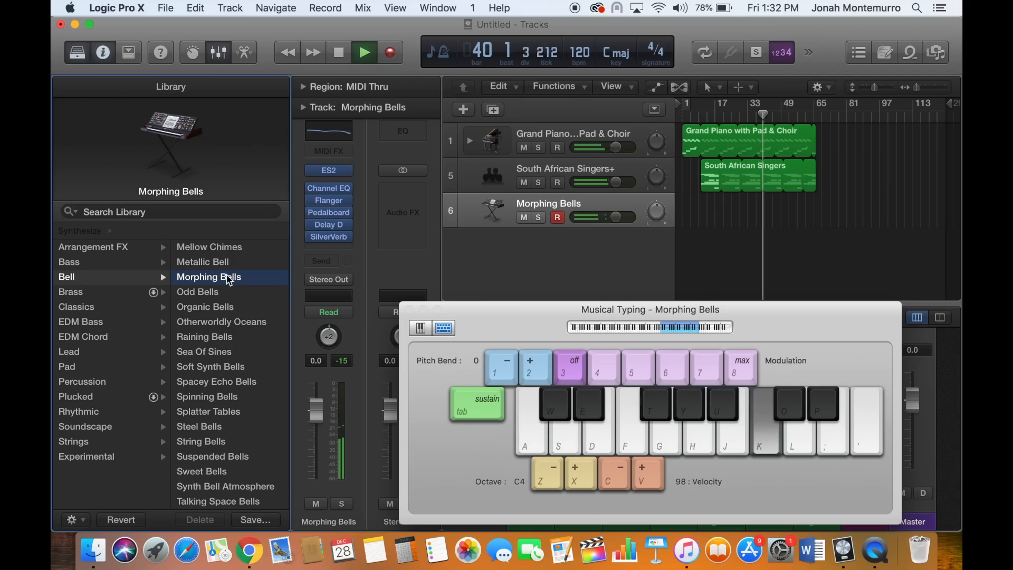
left_click(220, 323)
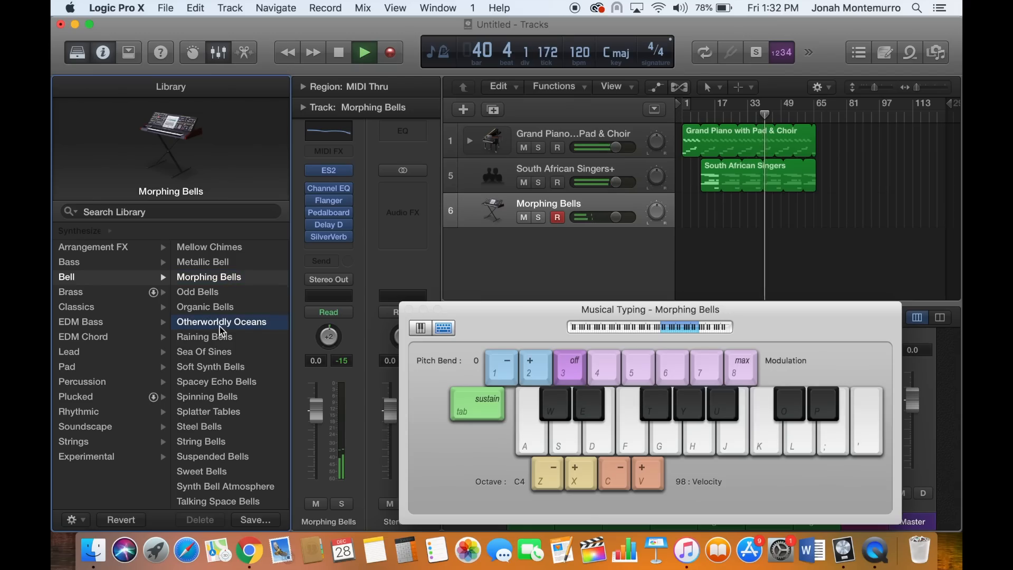
key("l")
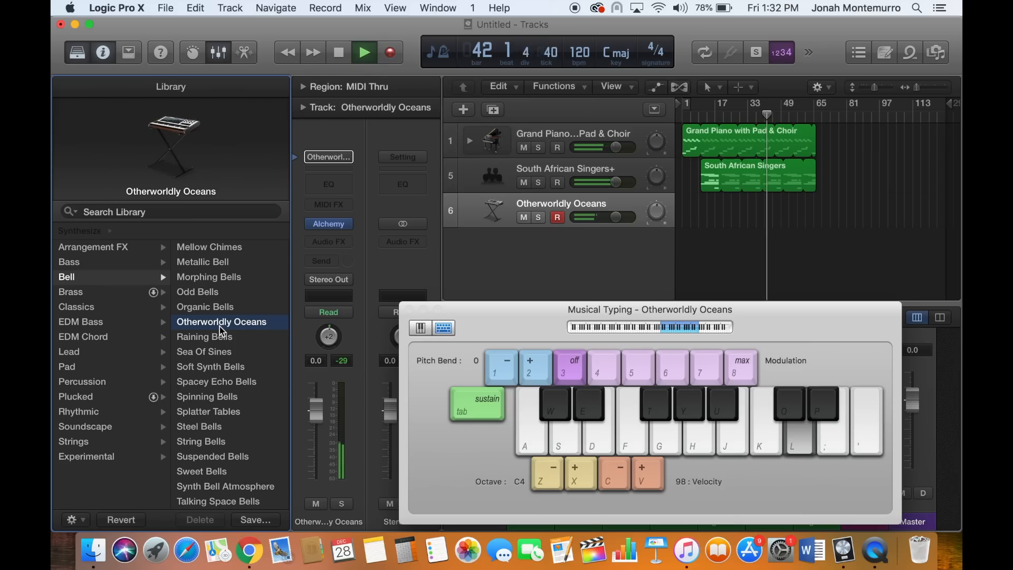
Load Dark Mallet Layers from the Synthesizer Percussion category on track 6 and audition D, C and B notes at octave C4.
scroll(220, 330, "down", 3)
left_click(92, 384)
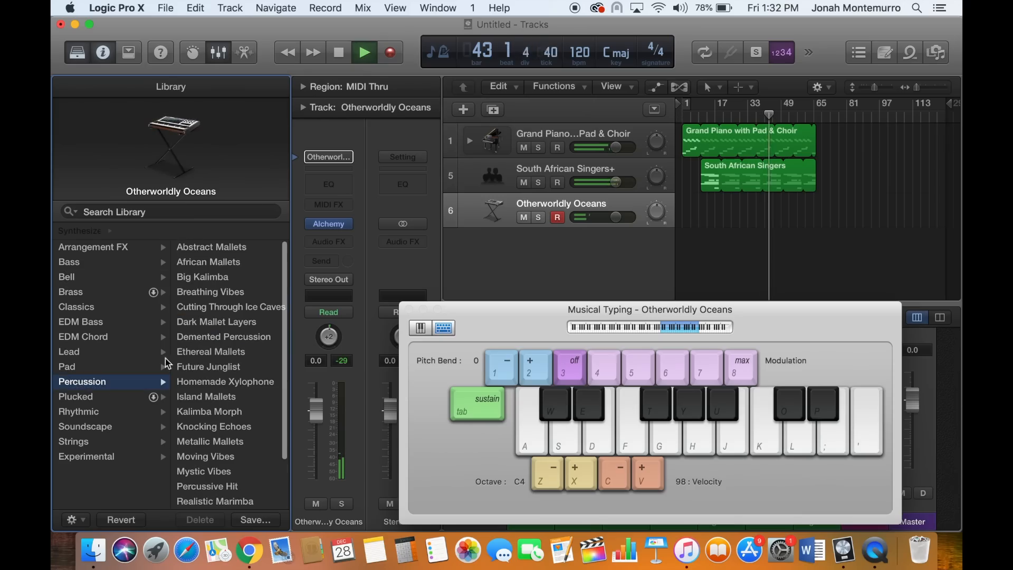
key("l")
key("l")
key("k")
key("j")
key("k")
key("l")
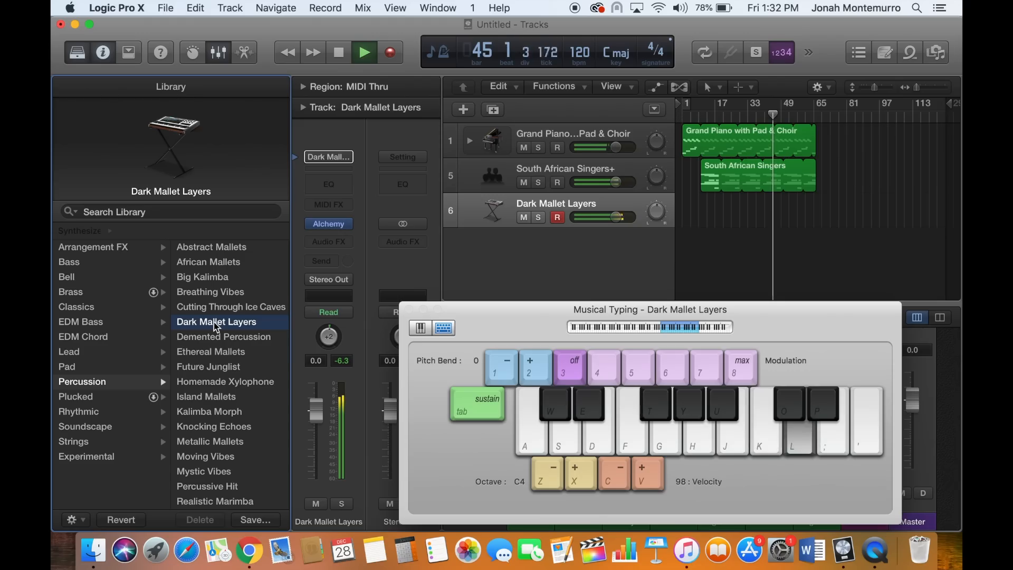
key("l")
Load the Island Mallets patch on track 6 and audition a melody of D, C and B notes over the playing tracks.
left_click(220, 397)
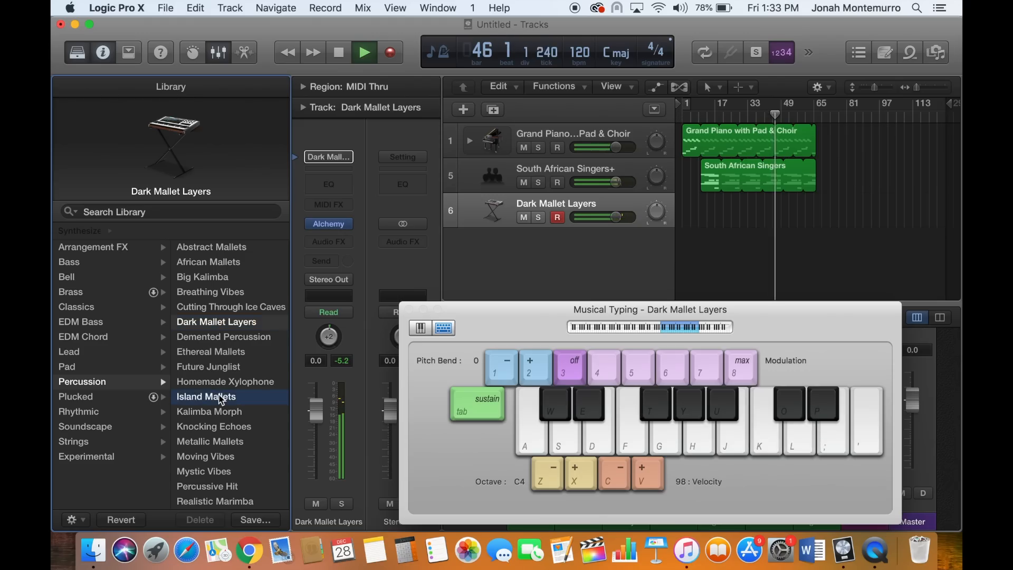
key("l")
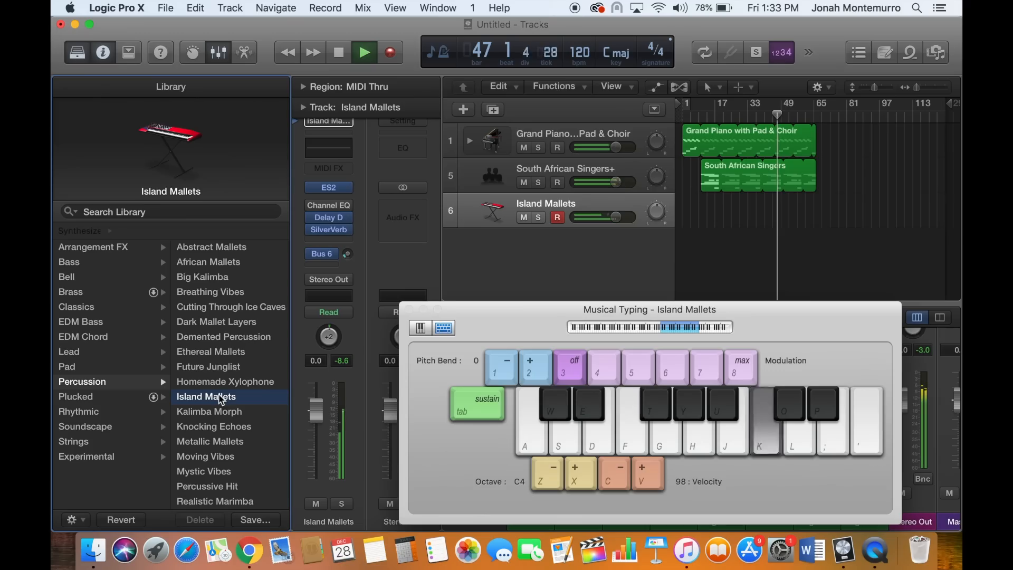
key("k")
key("l")
key("l")
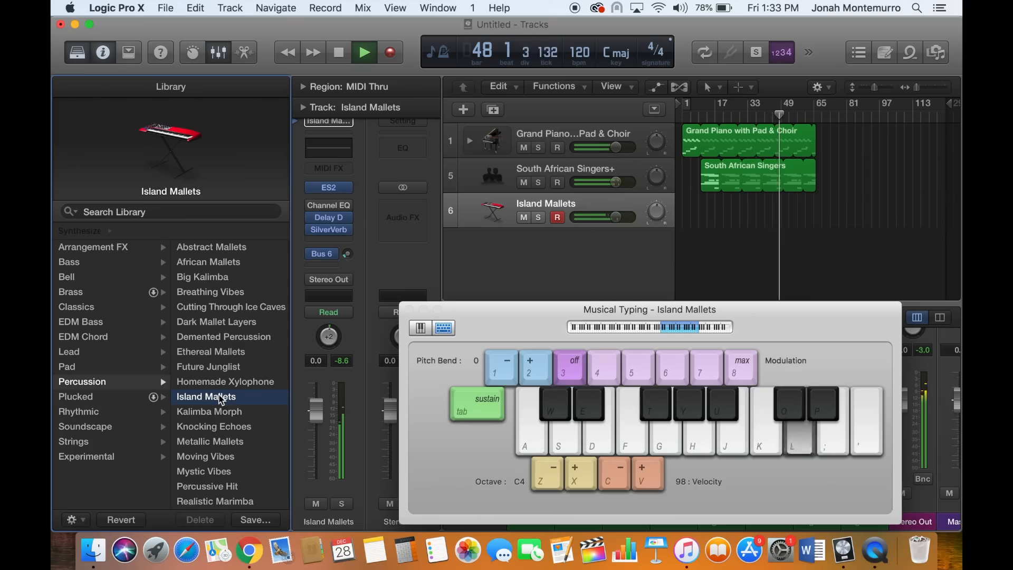
key("k")
key("l")
key("l")
key("l")
key("k")
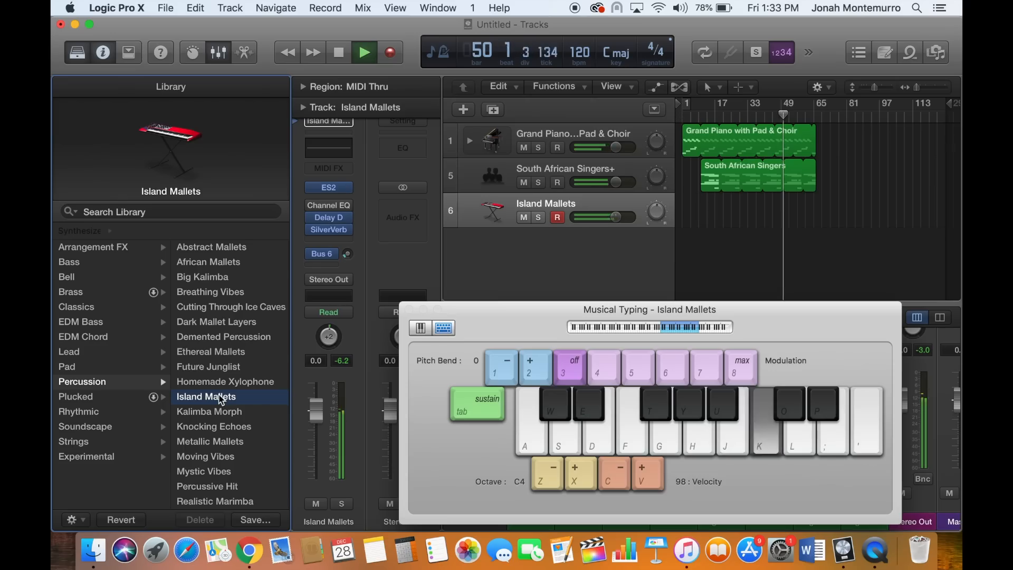
key("l")
key("l")
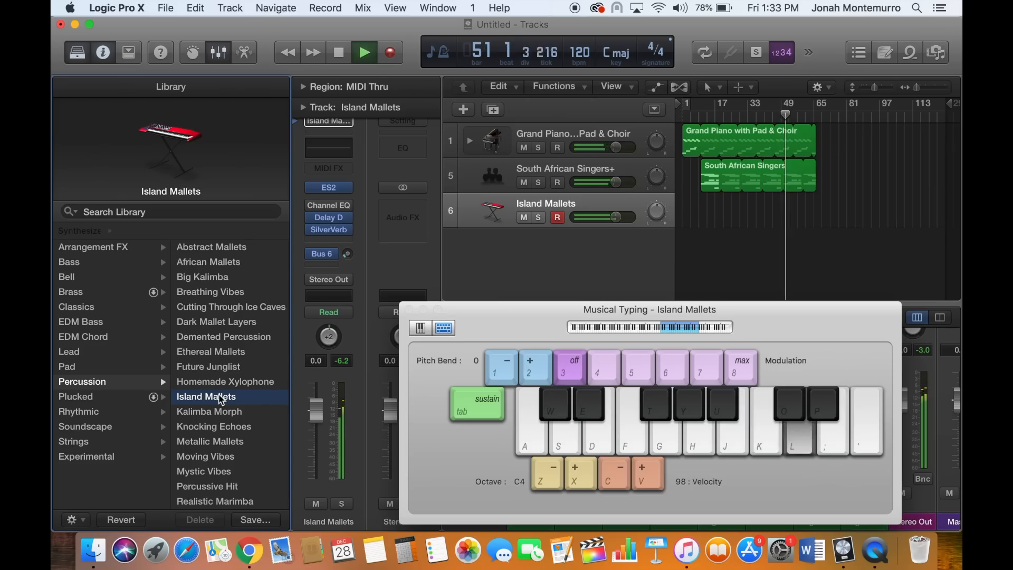
key("j")
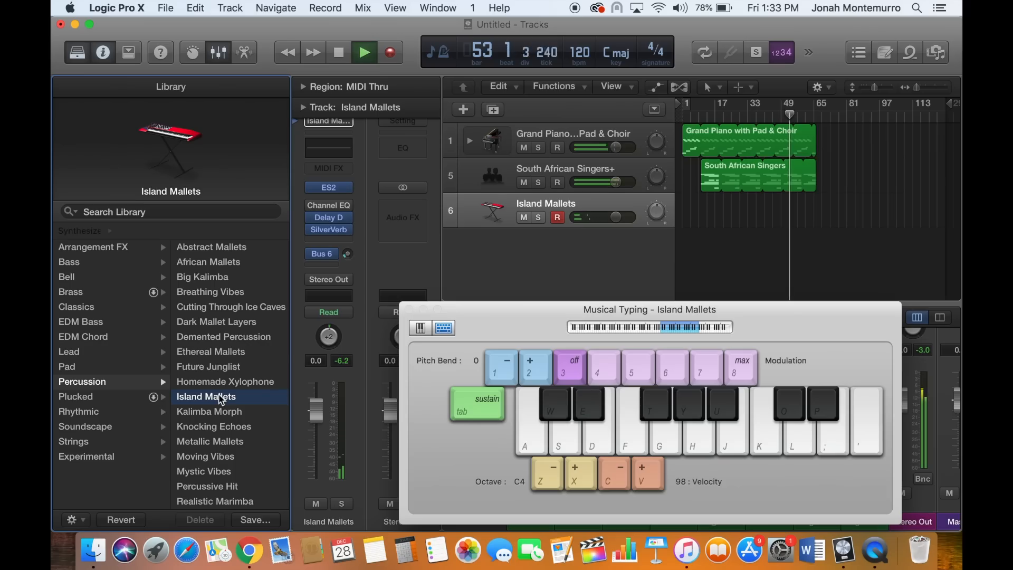
Restart playback near the project's beginning and audition an Island Mallets melody of A, B, C and D notes at octave C4.
left_click(684, 117)
key("o")
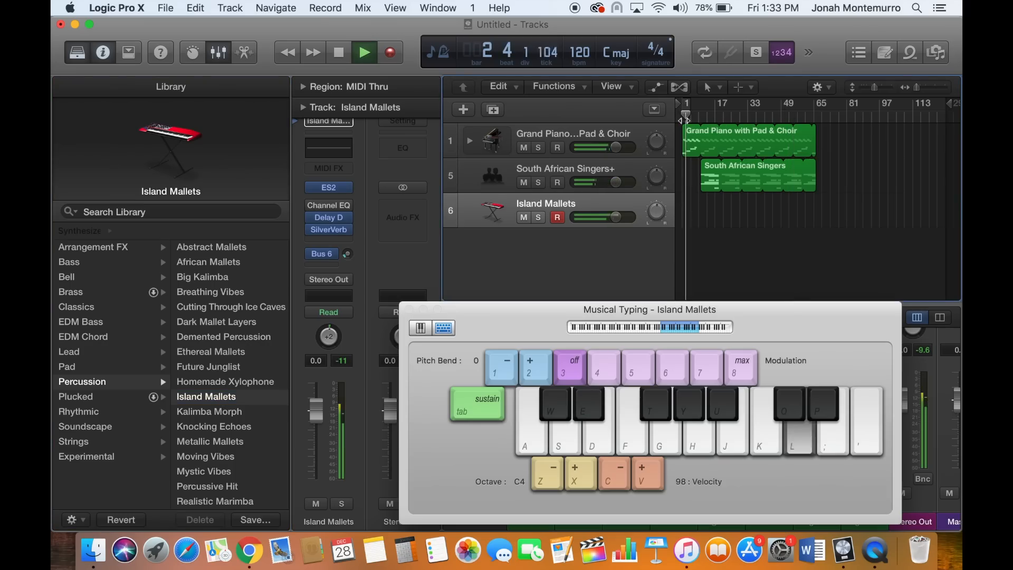
key("h")
key("h")
key("k")
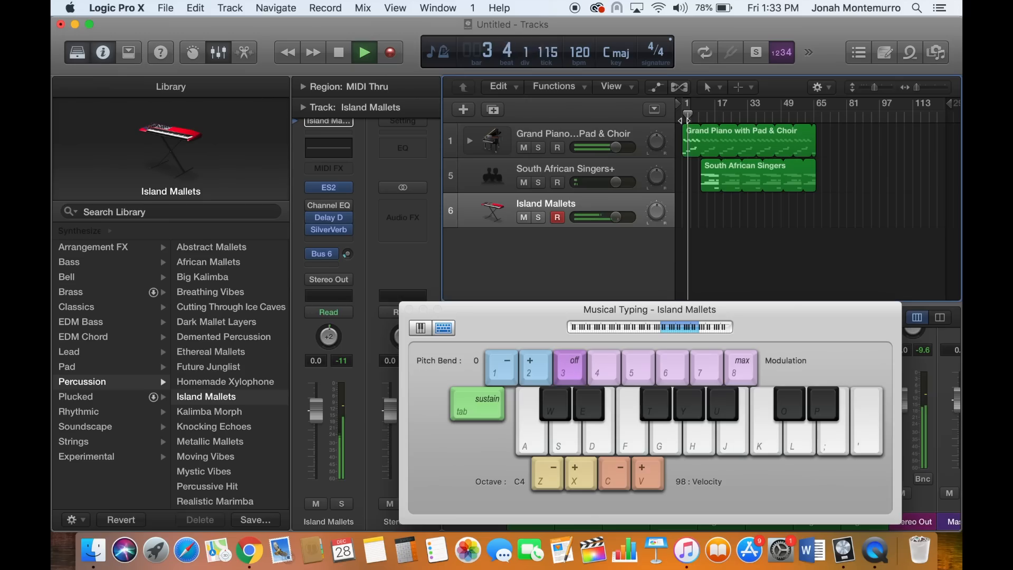
key("y")
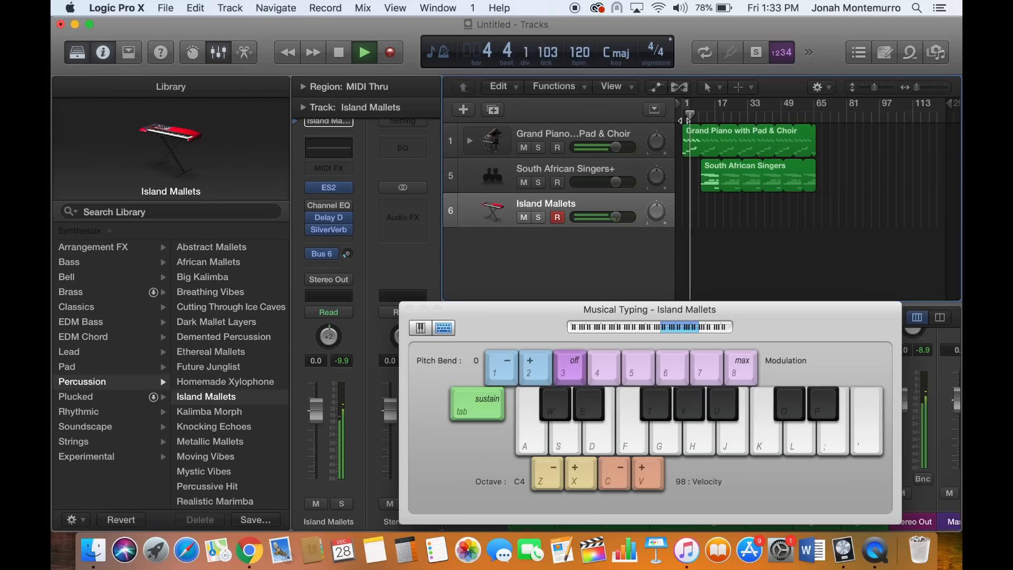
key("o")
key("h")
key("k")
key("l")
key("j")
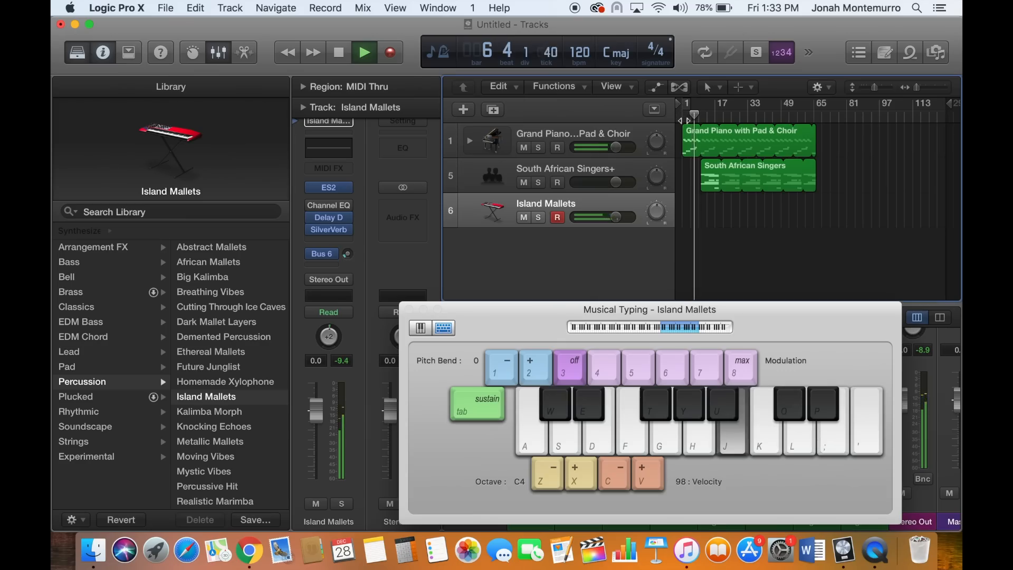
key("h")
key("l")
key("k")
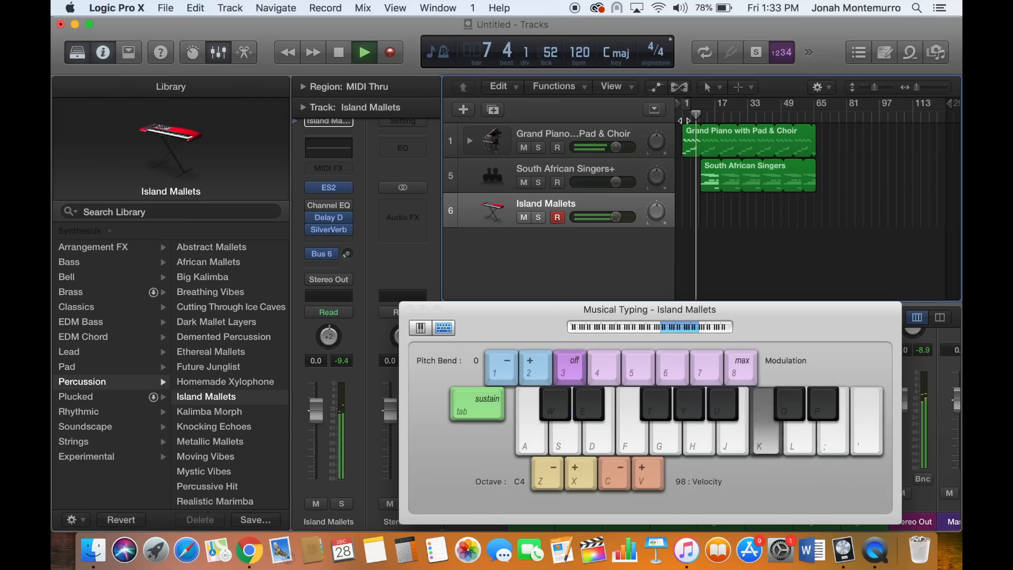
Try Island Mallets notes in lower Musical Typing octaves down to C1, and return the octave to C4.
key("z")
key("z")
key("z")
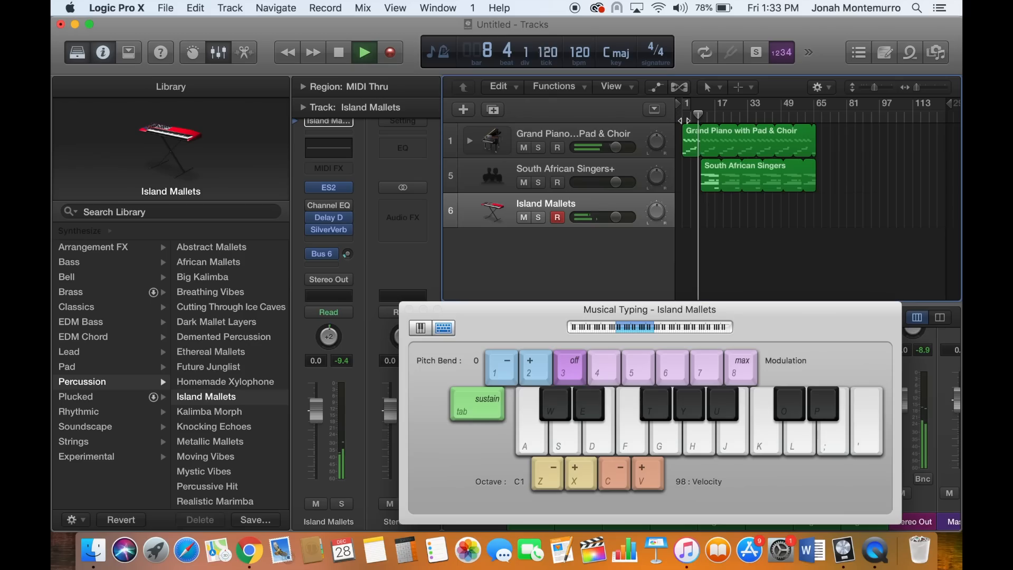
key("o")
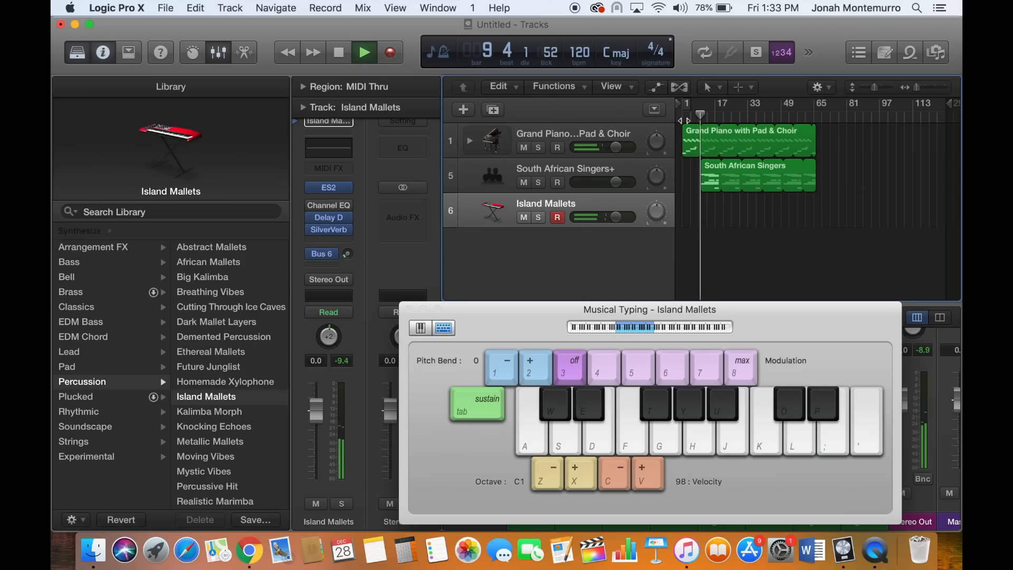
key("o")
key("o")
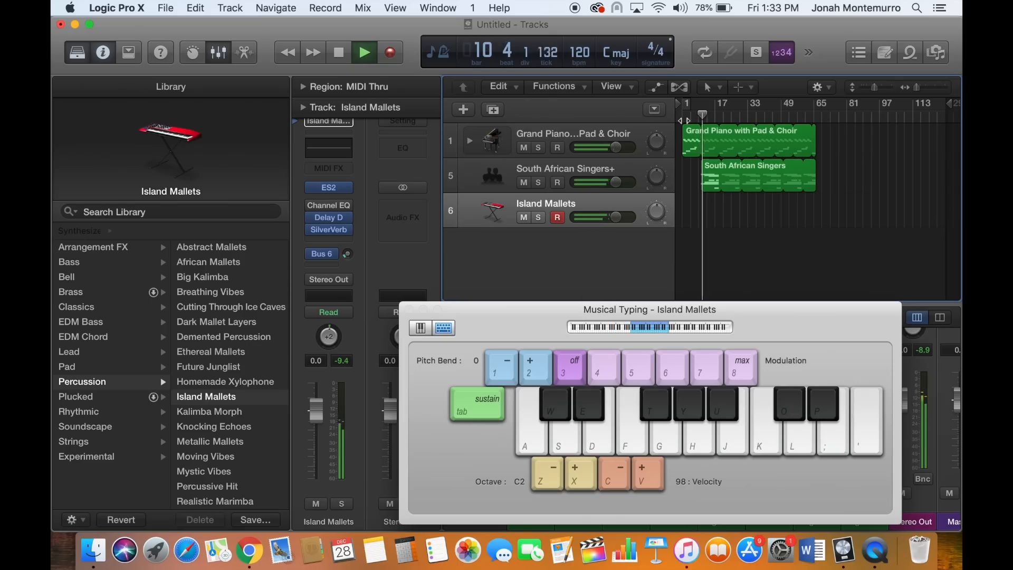
key("x")
key("x")
key("o")
key("o")
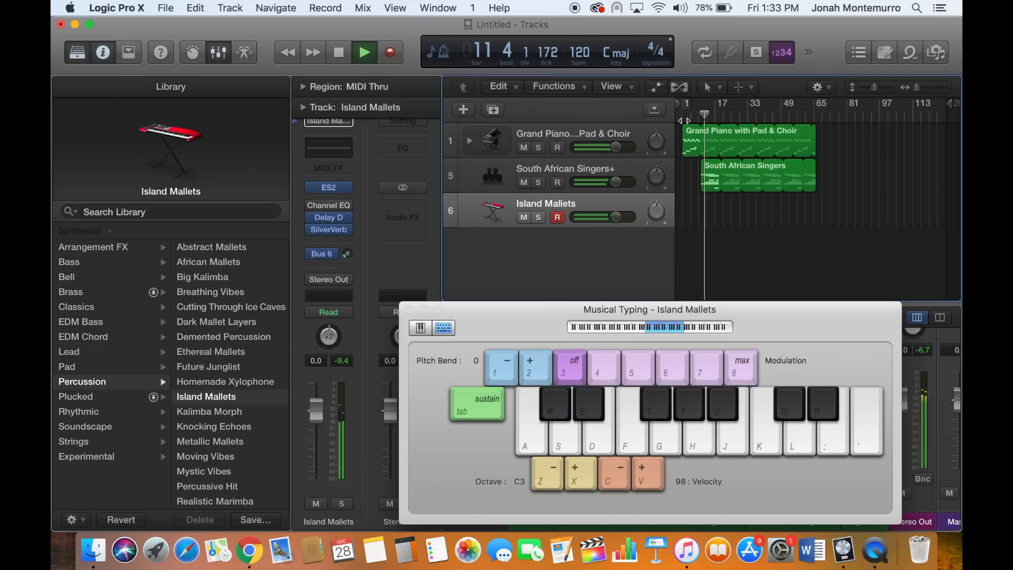
key("x")
Audition an Island Mallets melody at octave C4, opening on B and repeating E, A, D and C notes over playback.
key("j")
key("j")
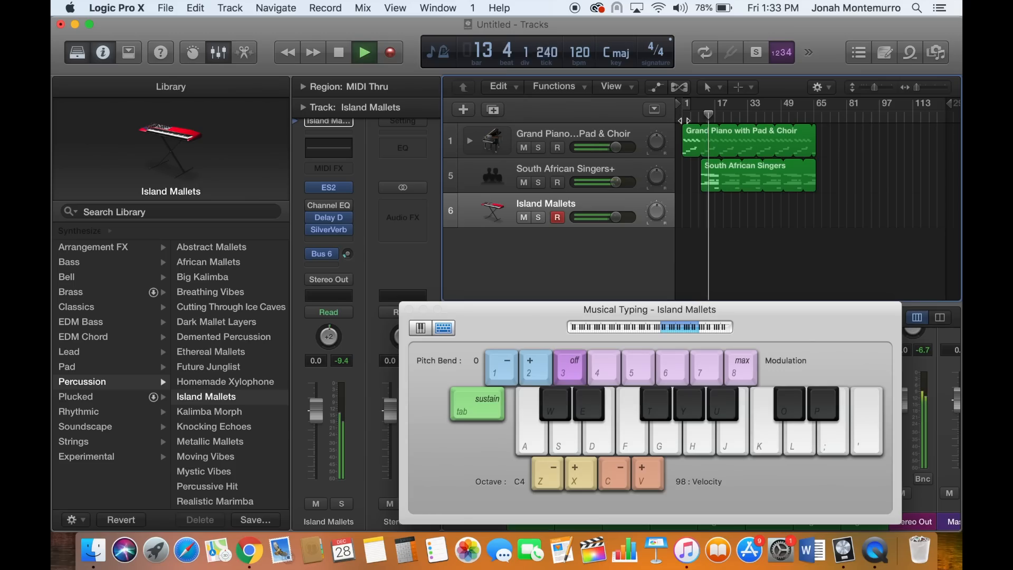
key("semicolon")
key("semicolon")
key("h")
key("l")
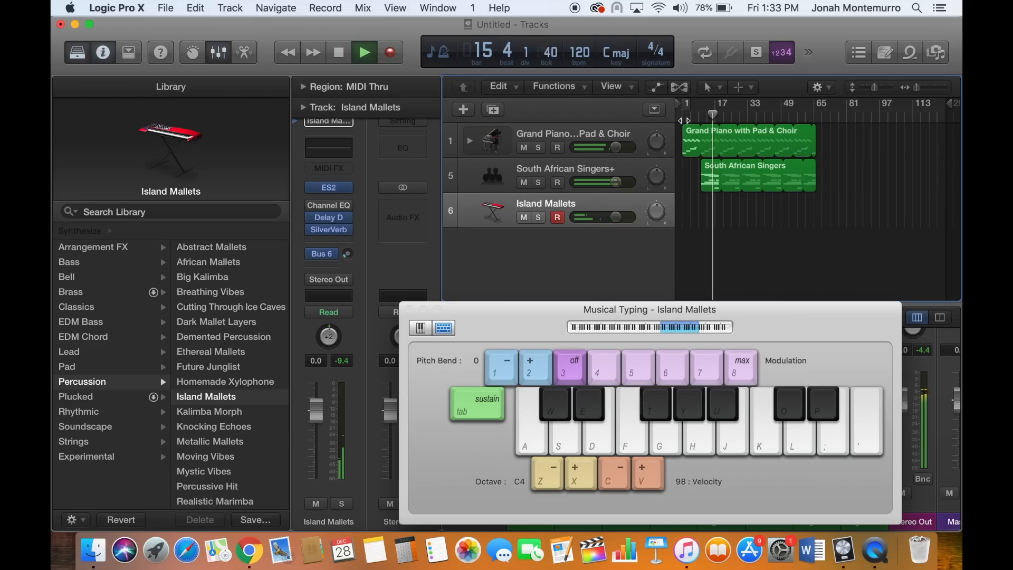
key("semicolon")
key("h")
key("l")
key("k")
key("semicolon")
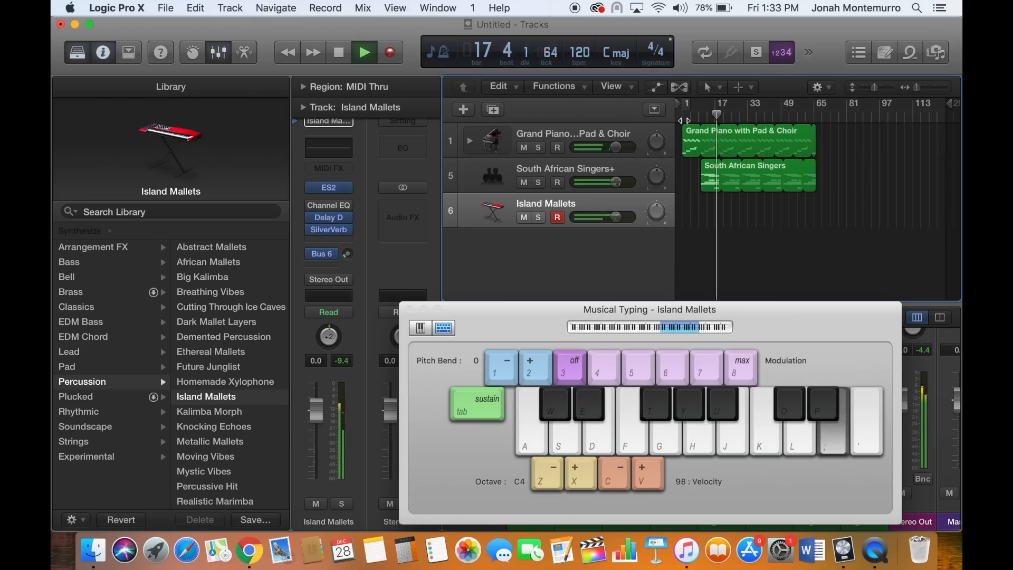
key("h")
key("l")
key("k")
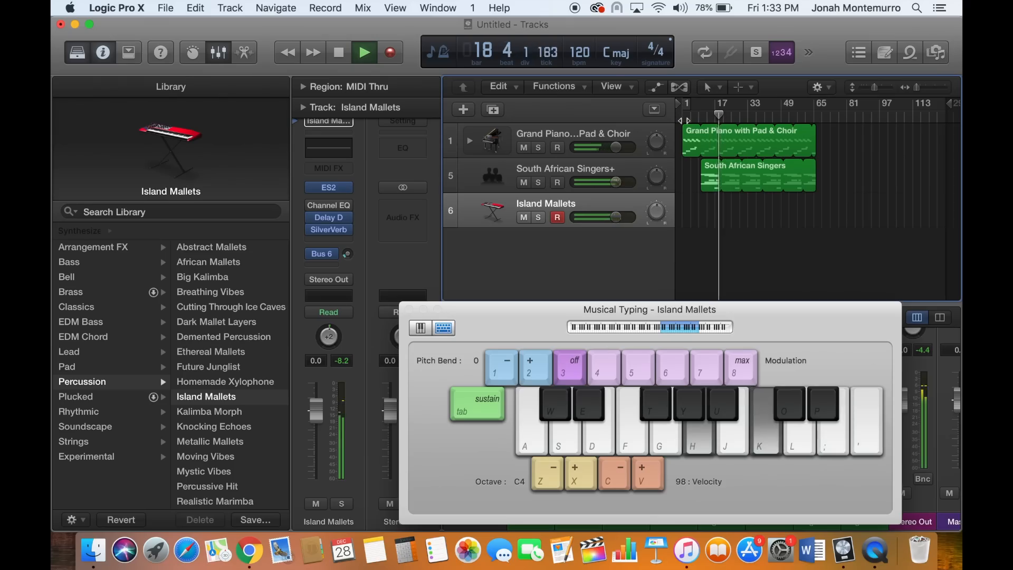
Audition an Island Mallets variation of E, A and D notes rising to repeated high F notes and ending on E.
key("semicolon")
key("semicolon")
key("h")
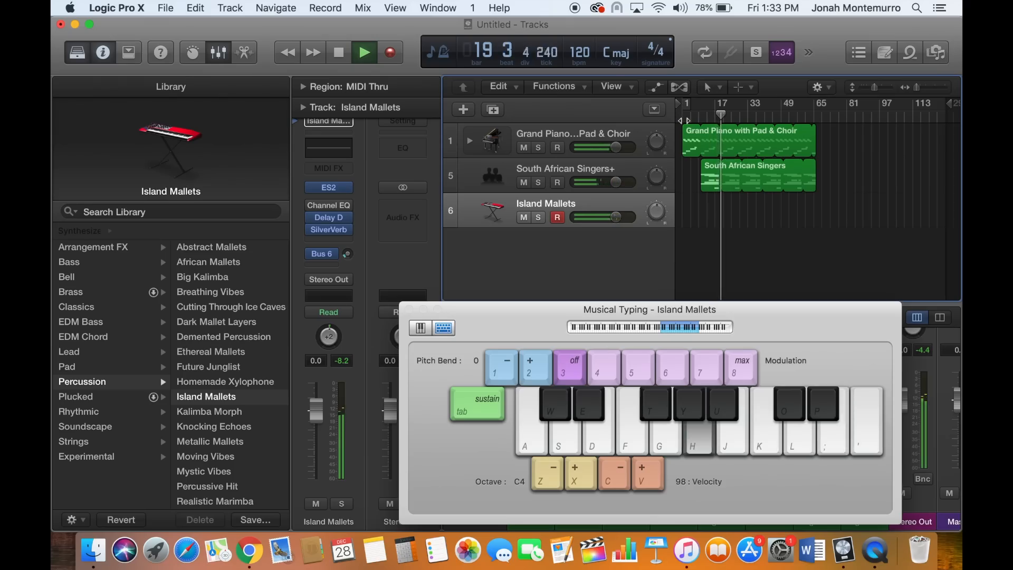
key("semicolon")
key("h")
key("l")
key("apostrophe")
key("apostrophe")
key("apostrophe")
key("semicolon")
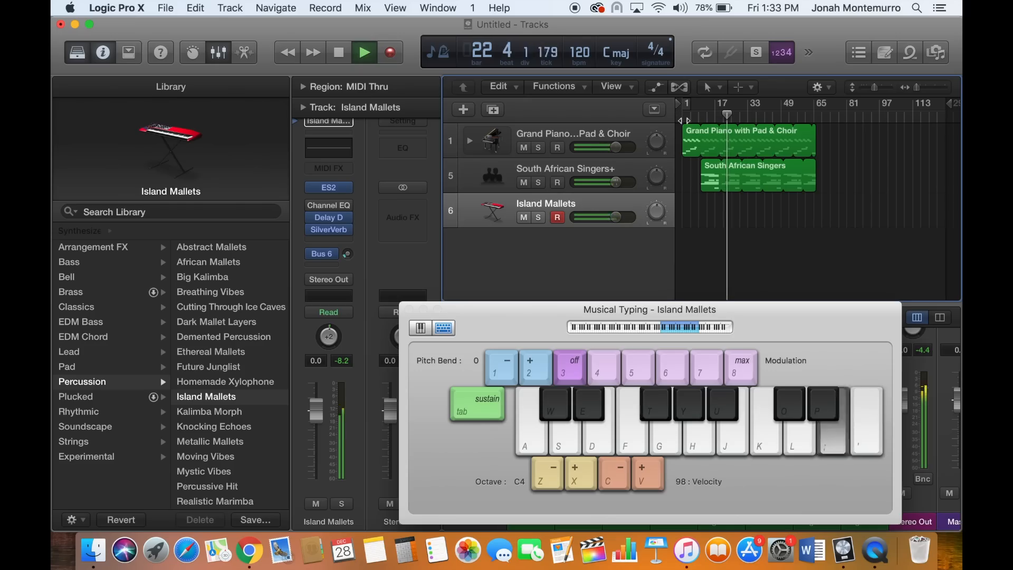
Audition an Island Mallets phrase of repeated E and A notes followed by D, C and B.
key("semicolon")
key("semicolon")
key("h")
key("h")
key("h")
key("h")
key("l")
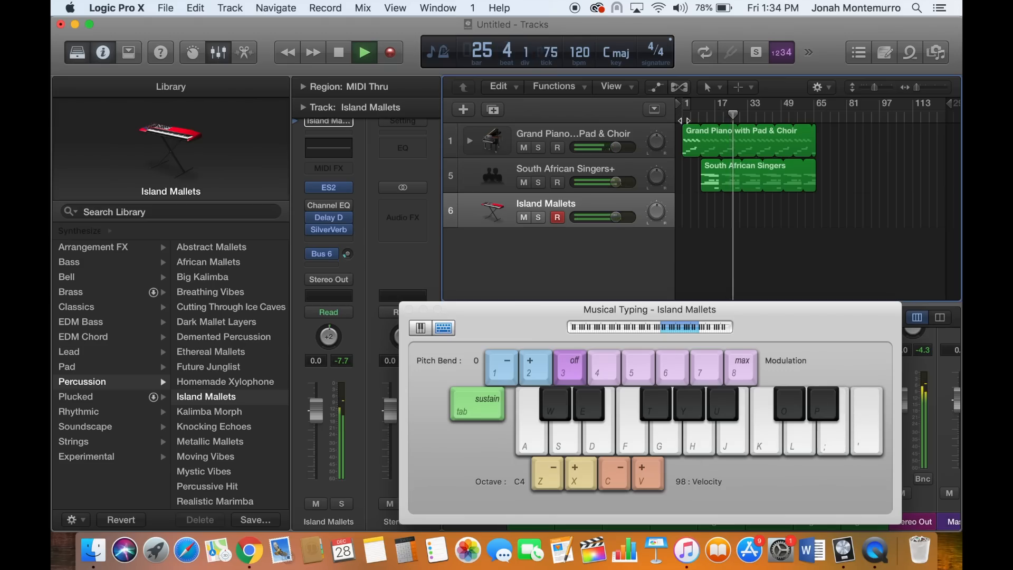
key("k")
key("j")
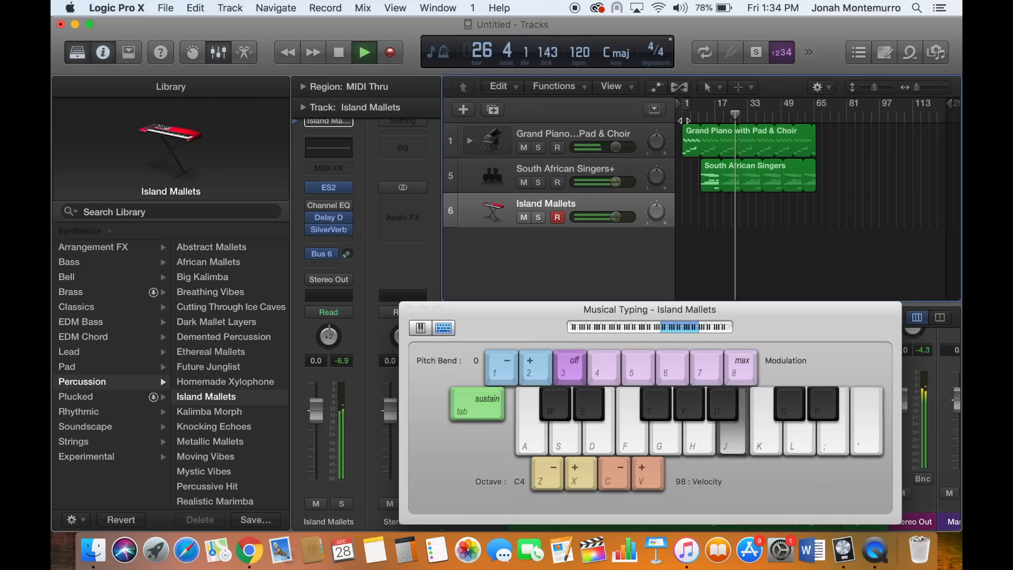
Audition a short closing Island Mallets phrase of E, A, D and B notes and stop playback.
key("semicolon")
key("semicolon")
key("h")
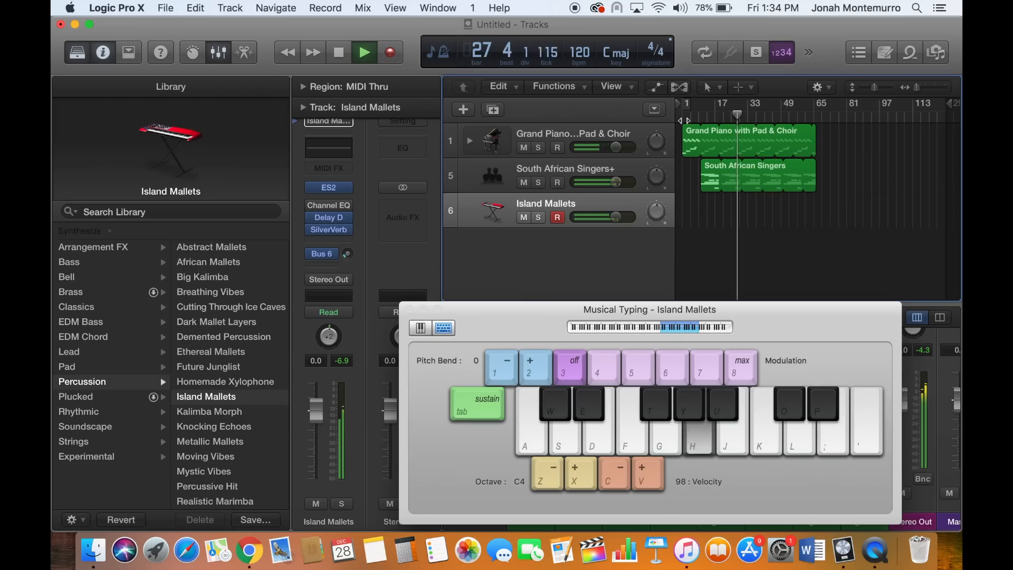
key("l")
key("l")
key("j")
key("space")
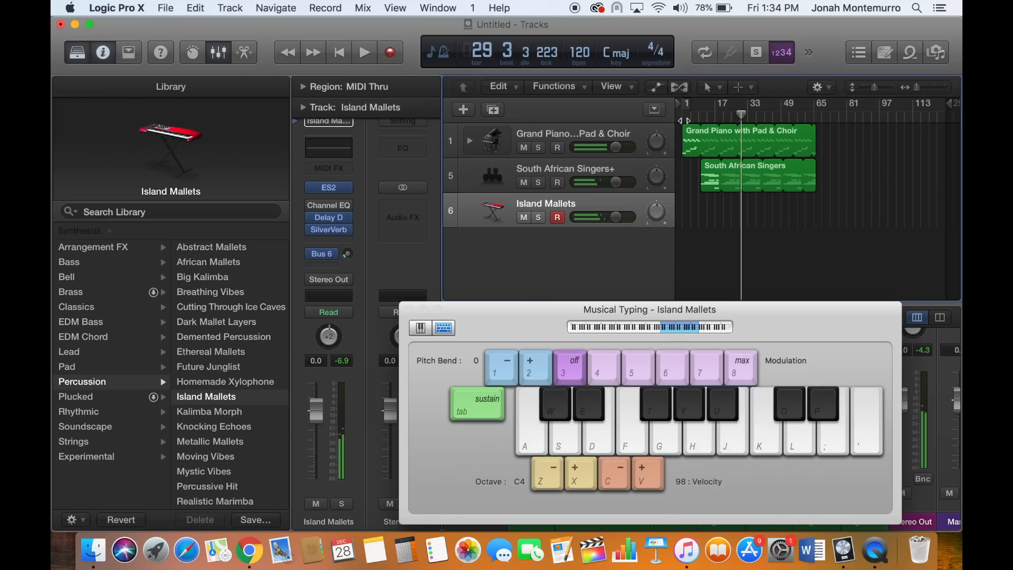
Load the Kalimba Morph patch on track 6 and audition D, C, B and E notes with playback stopped.
left_click(274, 368)
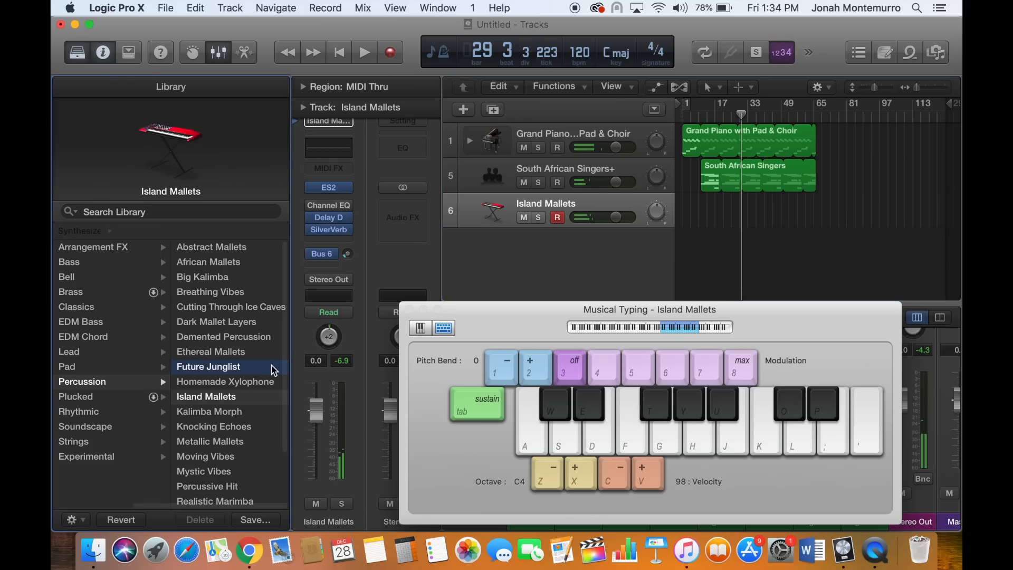
key("l")
key("l")
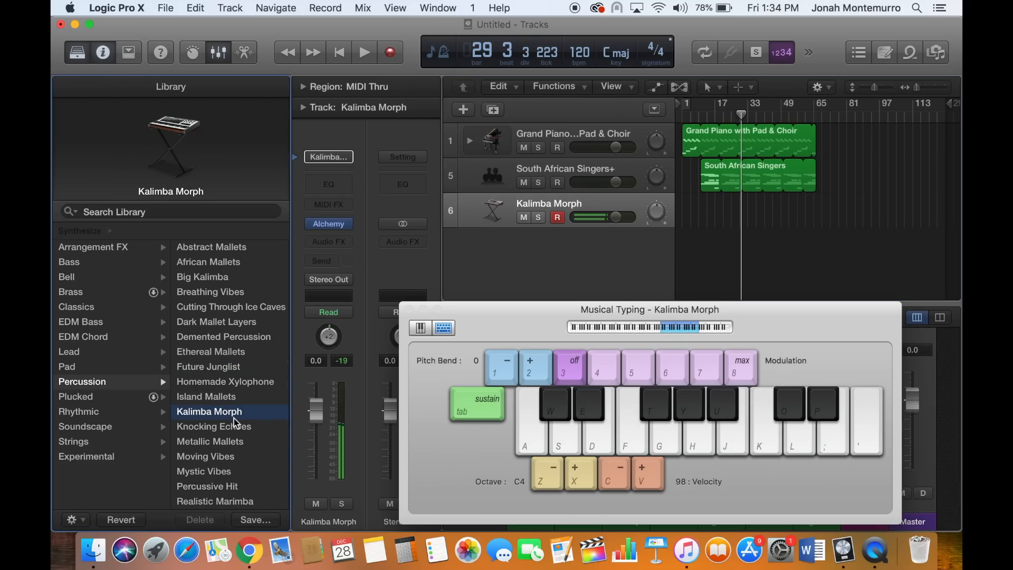
key("k")
key("j")
key("semicolon")
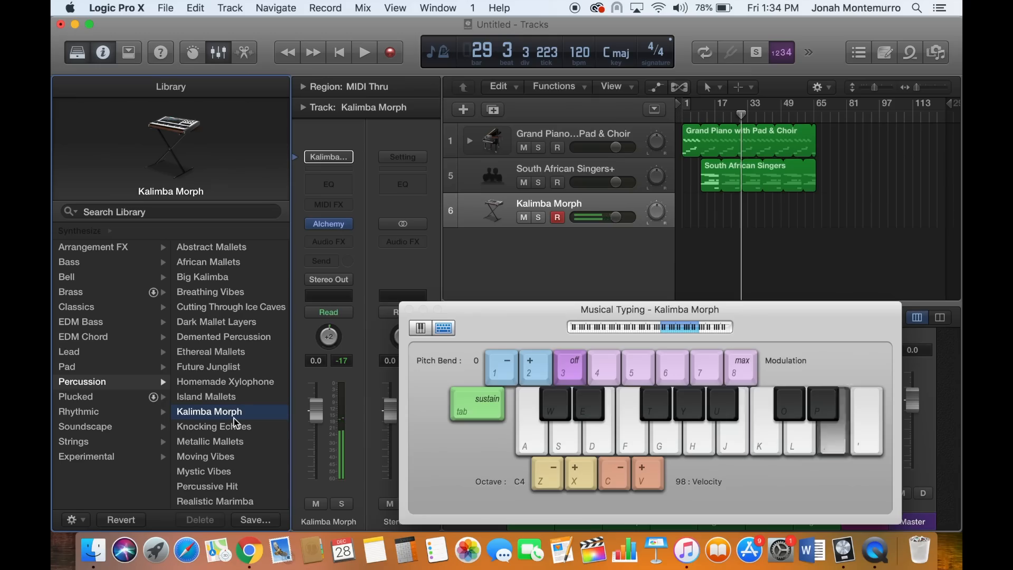
key("l")
key("k")
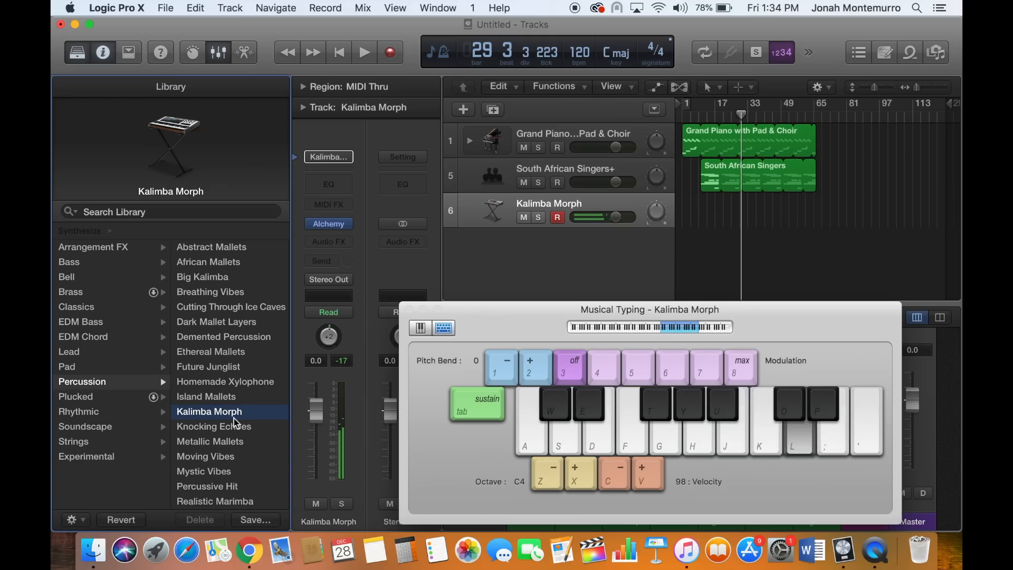
Play the project from the beginning and move the playhead to about bar 17 to hear both looped parts together.
key("Return")
key("space")
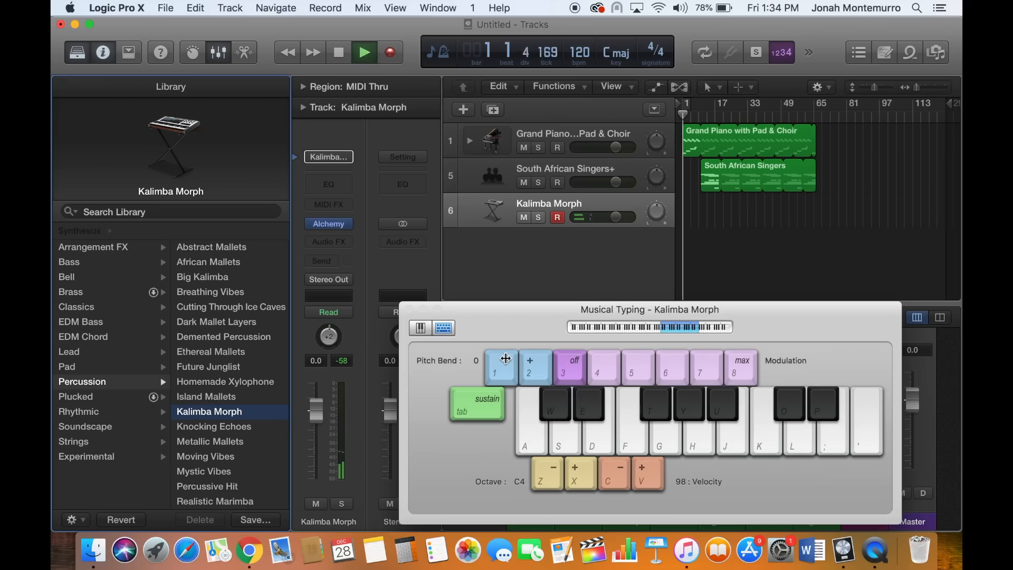
key("space")
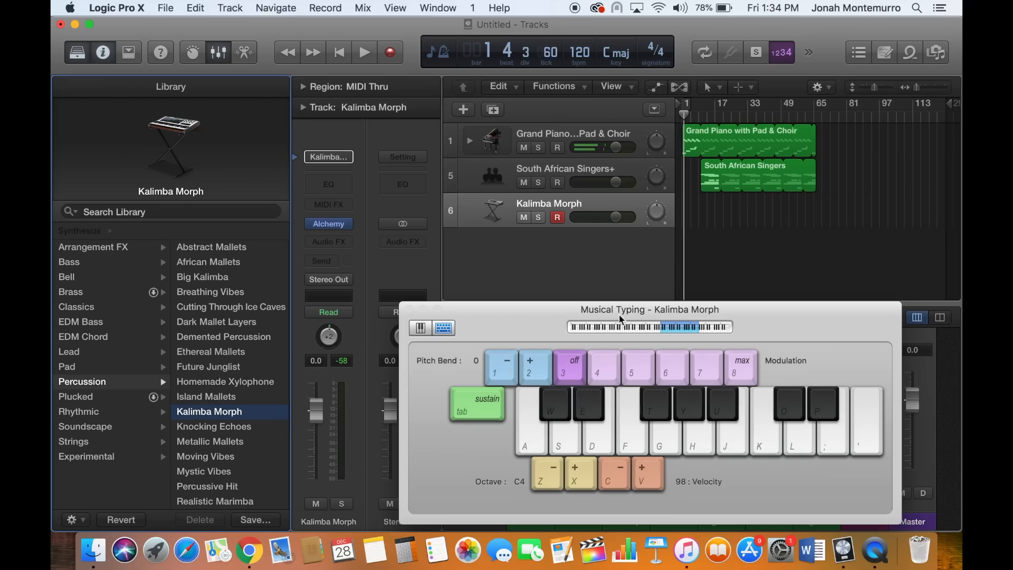
key("space")
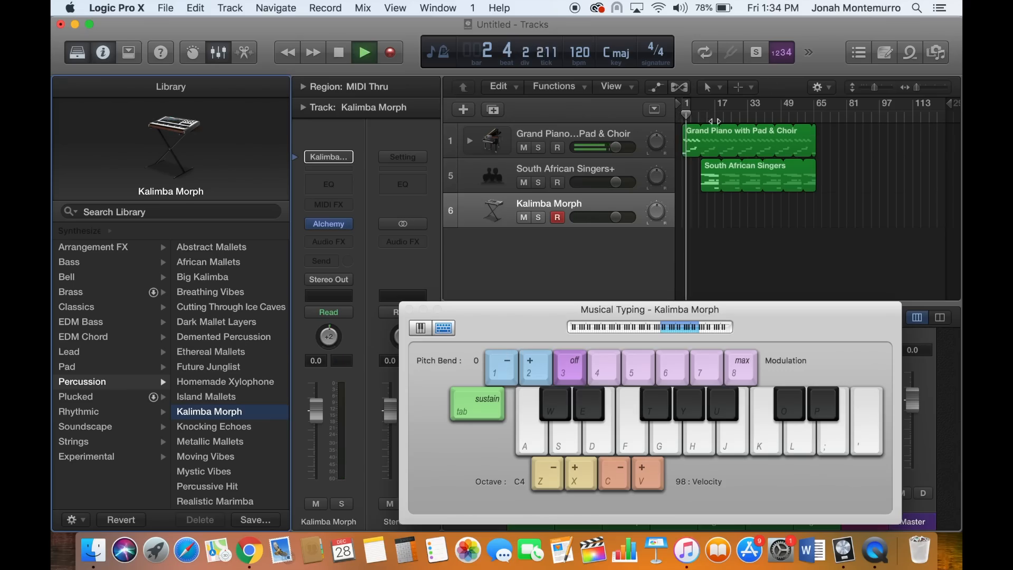
left_click(716, 120)
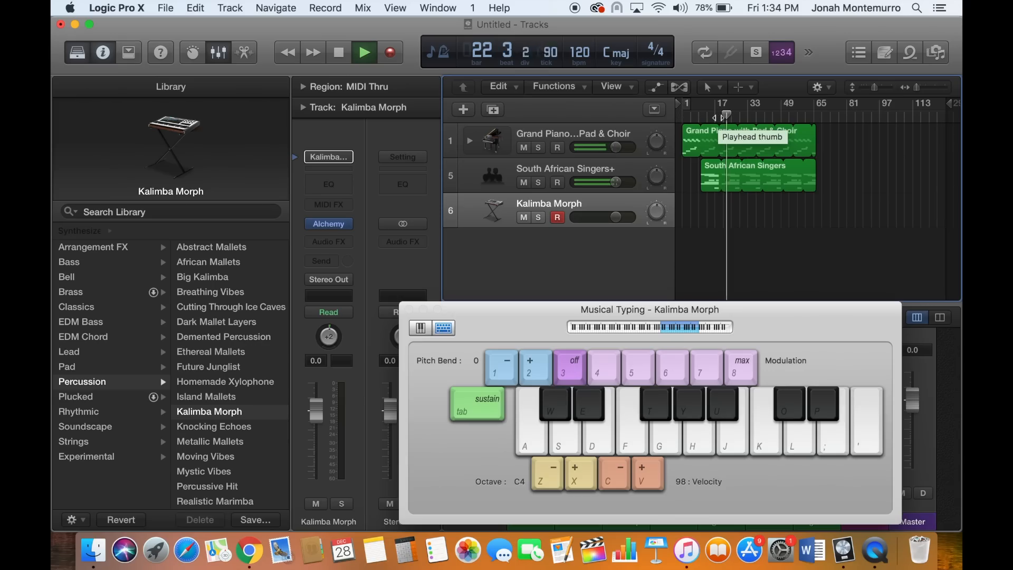
Audition a repeating Kalimba Morph phrase of C–E, B–D, D–F and A–C note pairs over the playing tracks and stop playback.
key("a")
key("d")
key("j")
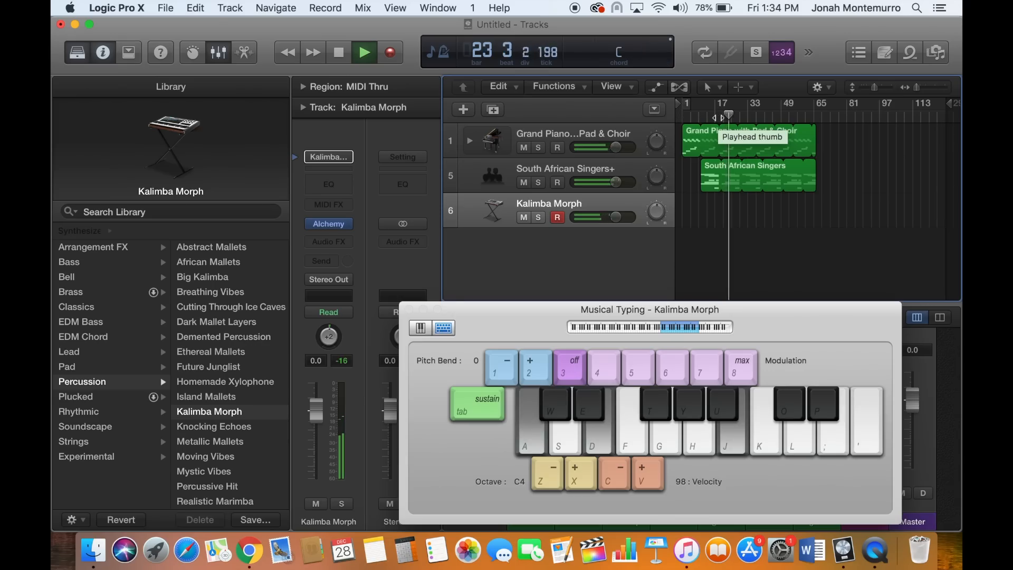
key("l")
key("s")
key("f")
key("s")
key("f")
key("h")
key("k")
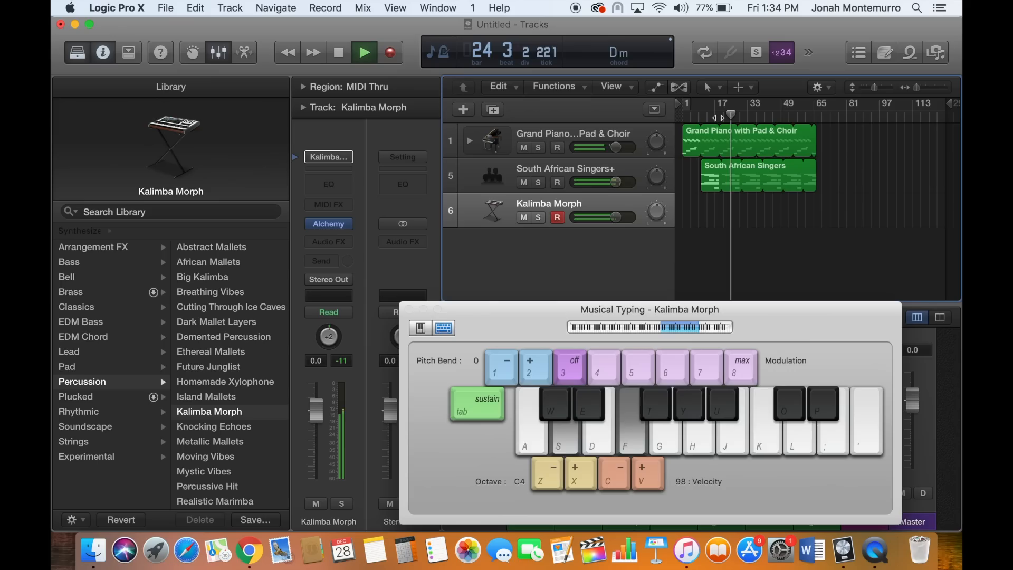
key("h")
key("k")
key("a")
key("d")
key("j")
key("l")
key("s")
key("f")
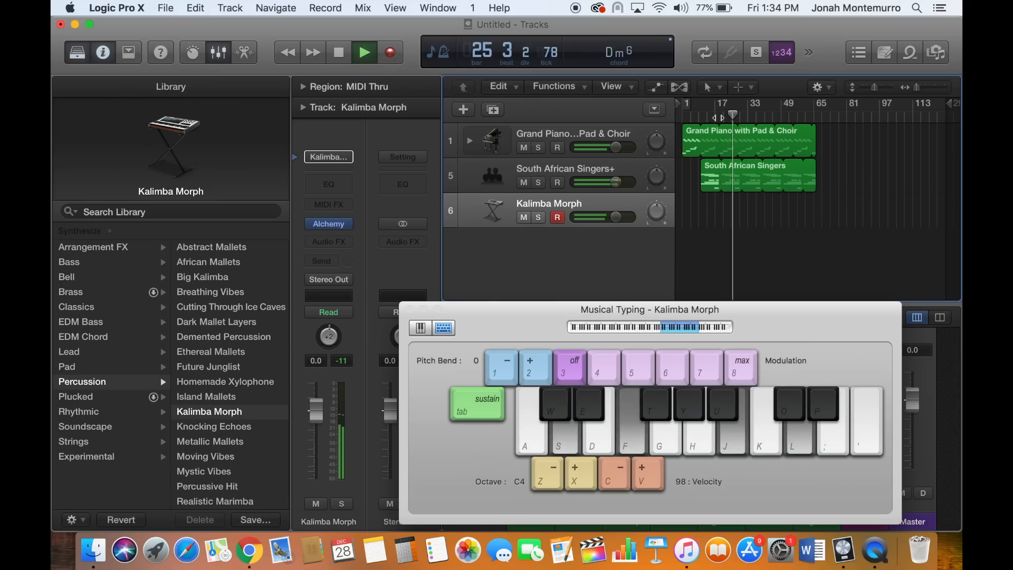
key("s")
key("f")
key("h")
key("k")
key("h")
key("k")
key("a")
key("d")
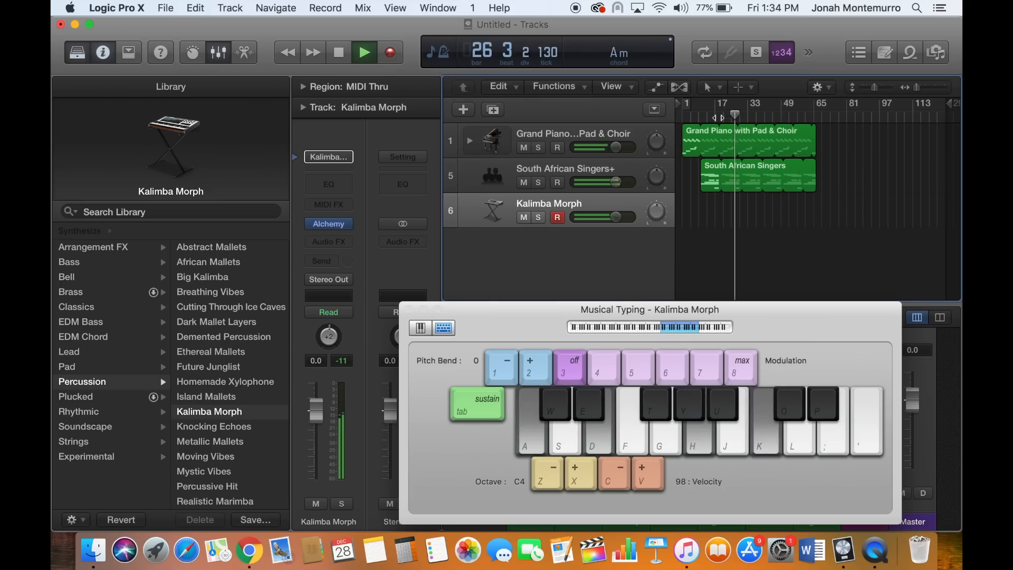
key("j")
key("l")
key("s")
key("f")
key("h")
key("k")
key("h")
key("k")
key("a")
key("d")
key("j")
key("l")
key("s")
key("f")
key("s")
key("f")
key("h")
key("k")
key("space")
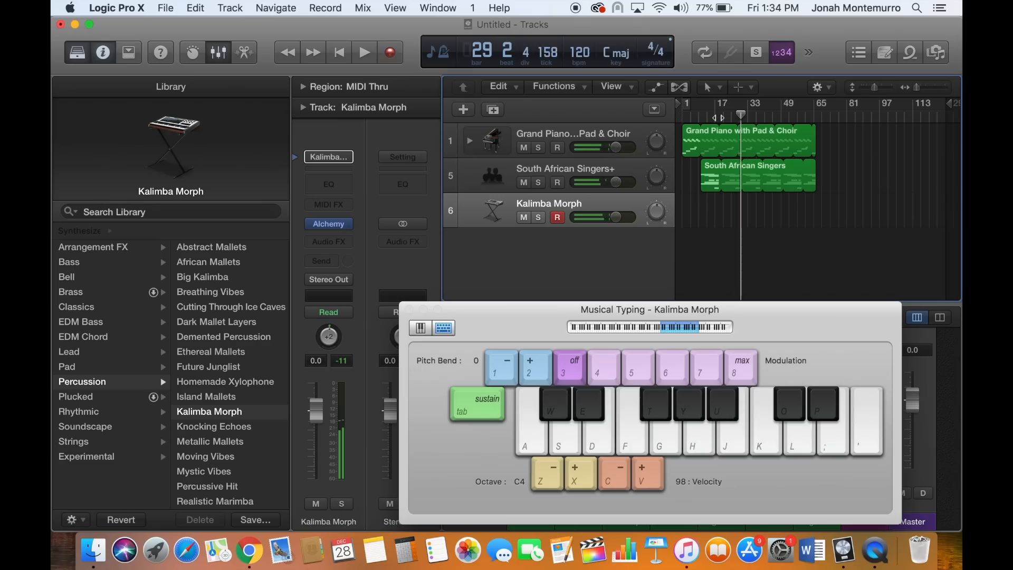
Lower the South African Singers track volume to -4.1 dB and briefly play the project from the beginning.
left_click(616, 182)
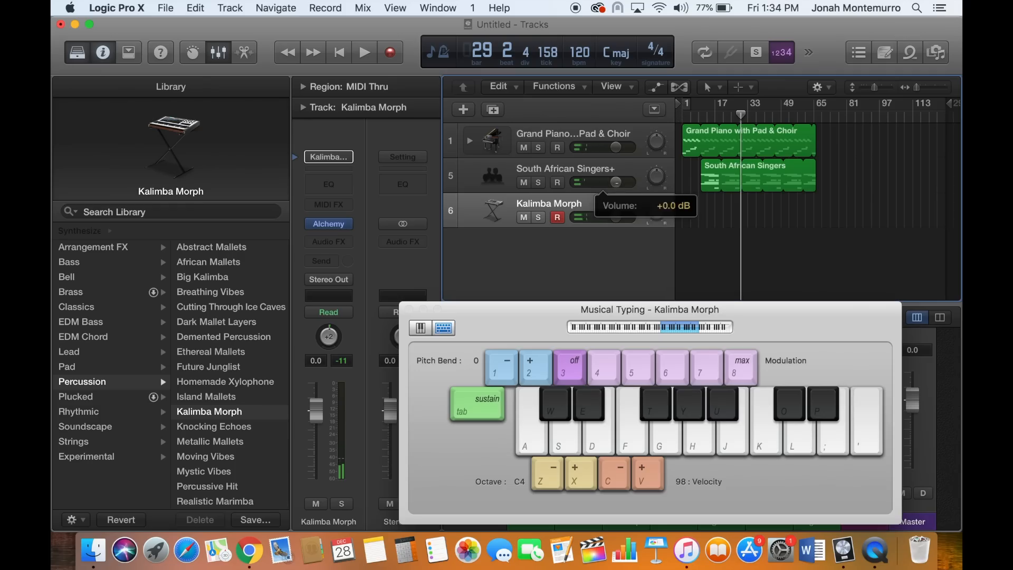
left_click_drag(606, 182, 588, 187)
key("Return")
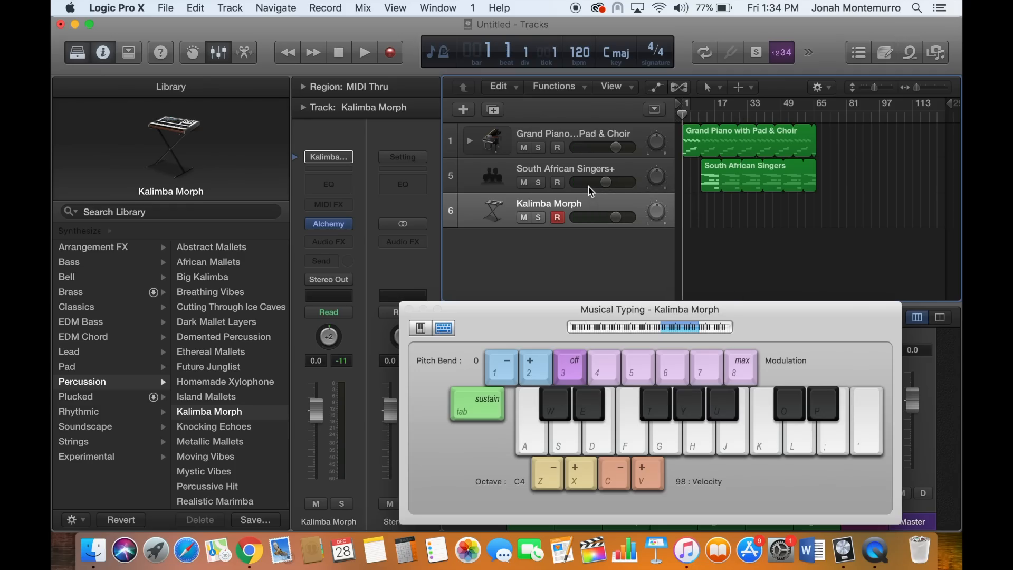
key("space")
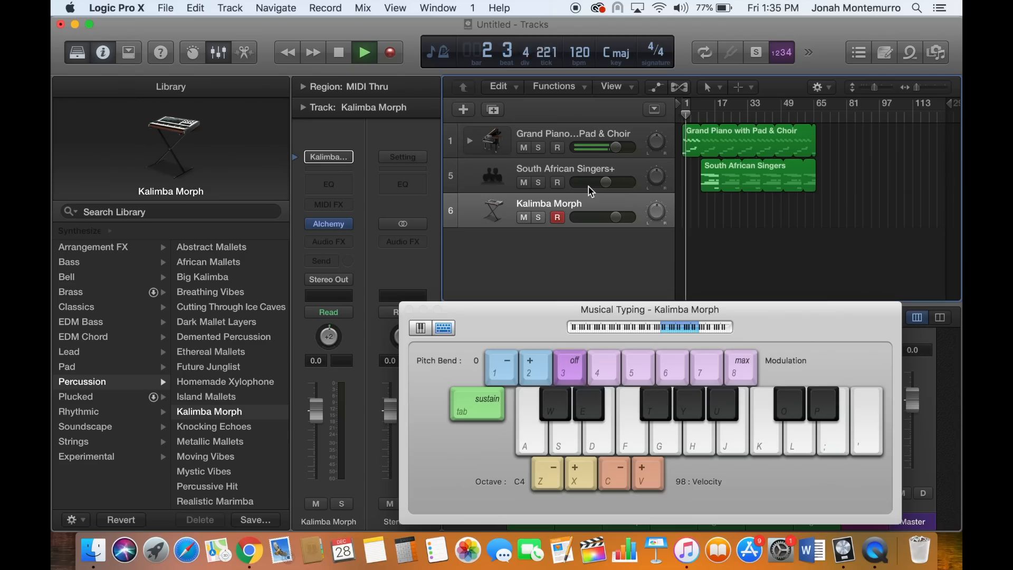
key("space")
Start recording the Kalimba Morph part on track 6 from the project start, playing a C–E pair around bar 2.
key("r")
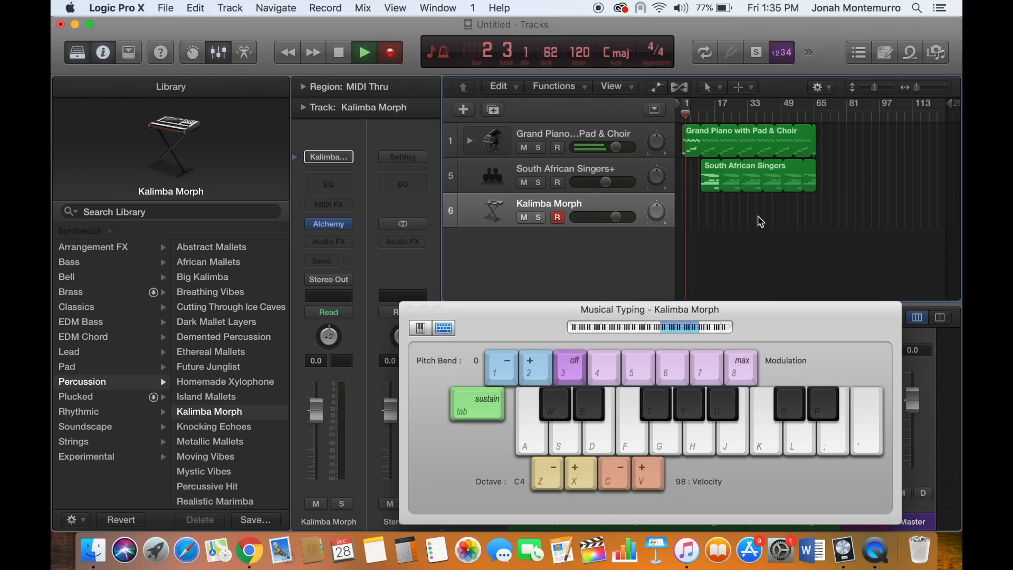
key("a")
key("d")
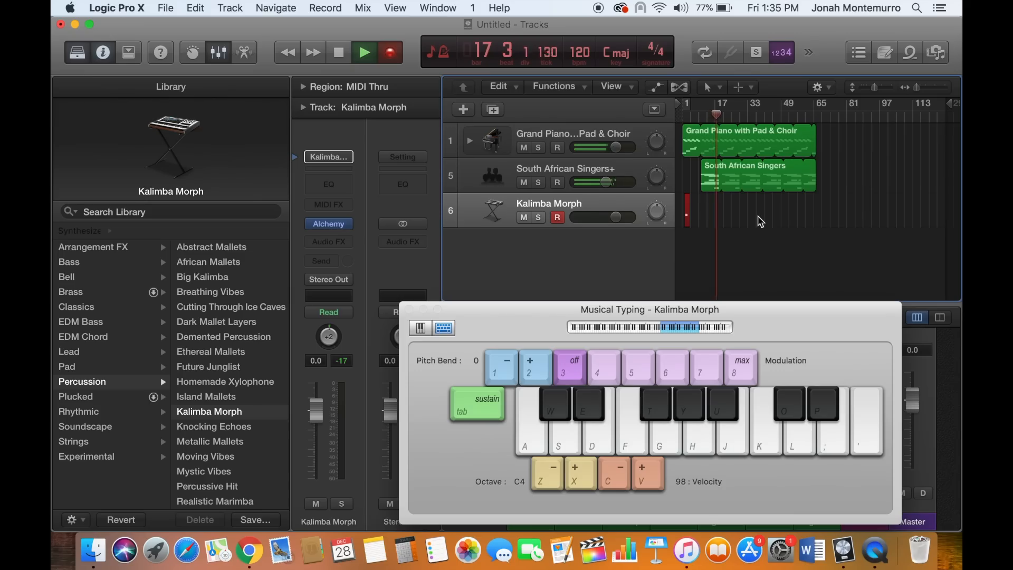
Record the repeating Kalimba Morph phrase of C–E, B–D, D–F and A–C pairs from about bar 17 to bar 24.
key("a")
key("d")
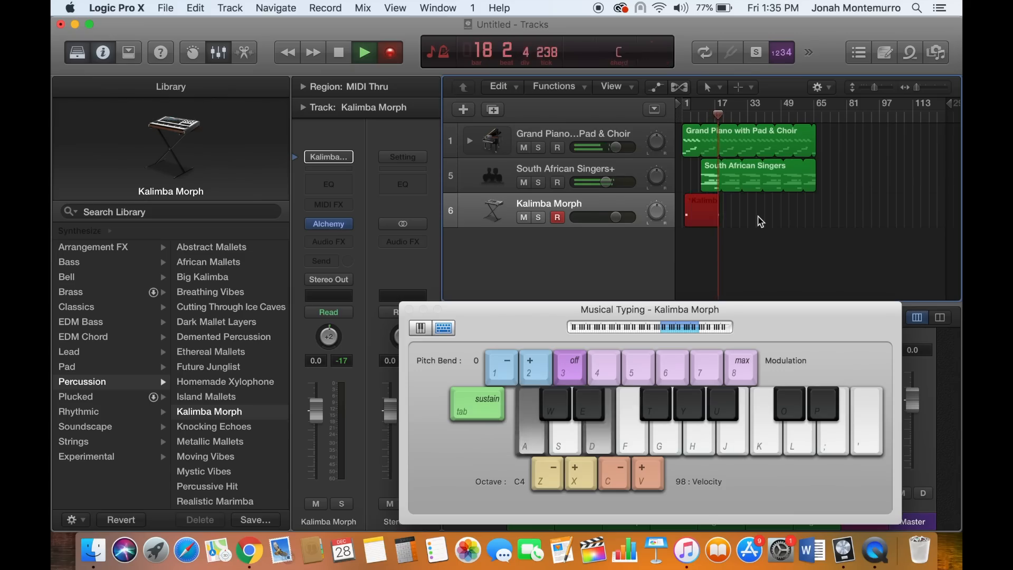
key("a")
key("d")
key("j")
key("l")
key("j")
key("l")
key("s")
key("f")
key("s")
key("f")
key("a")
key("d")
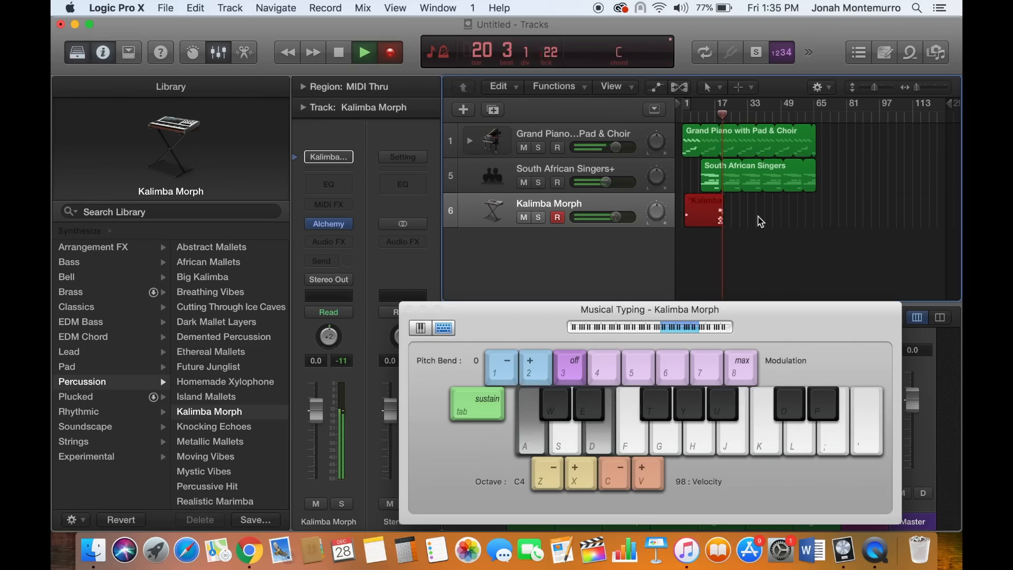
key("h")
key("k")
key("s")
key("f")
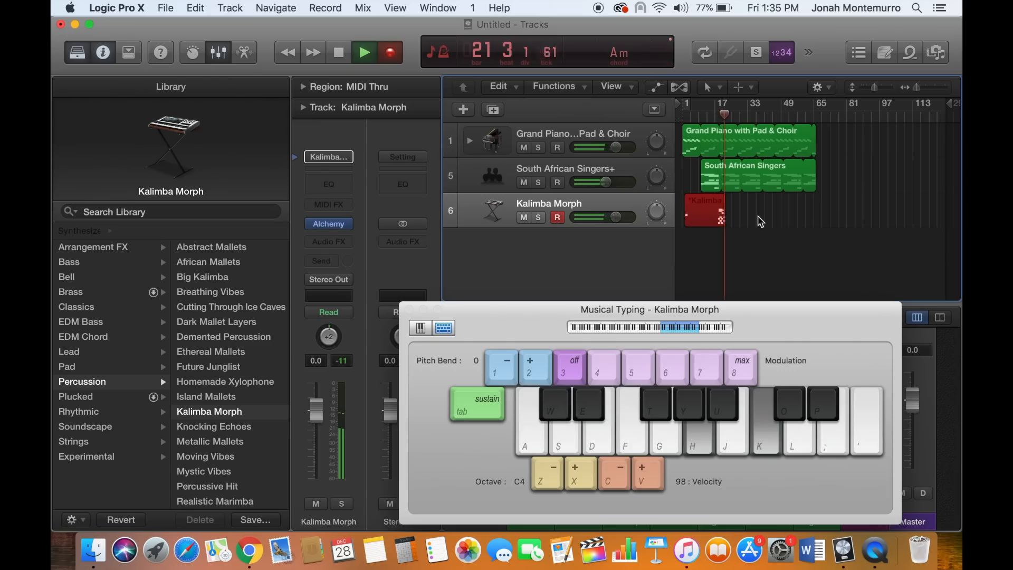
key("a")
key("d")
key("j")
key("l")
key("s")
key("f")
key("s")
key("f")
key("a")
key("d")
key("a")
key("d")
key("h")
key("k")
key("h")
key("k")
key("s")
key("g")
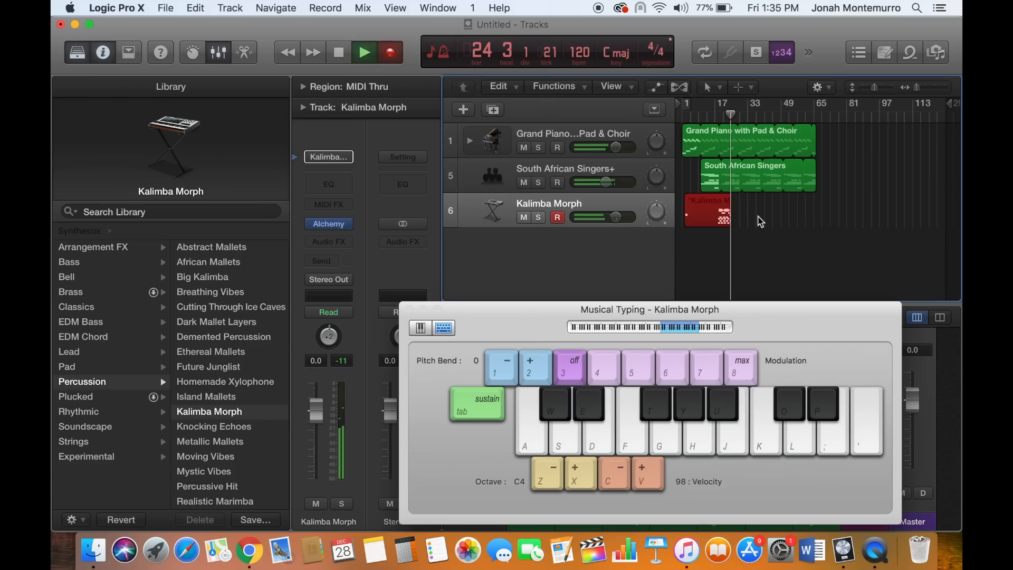
Stop recording and loop the Kalimba Morph region on track 6 to the end of the other two parts.
key("space")
left_click_drag(731, 203, 815, 207)
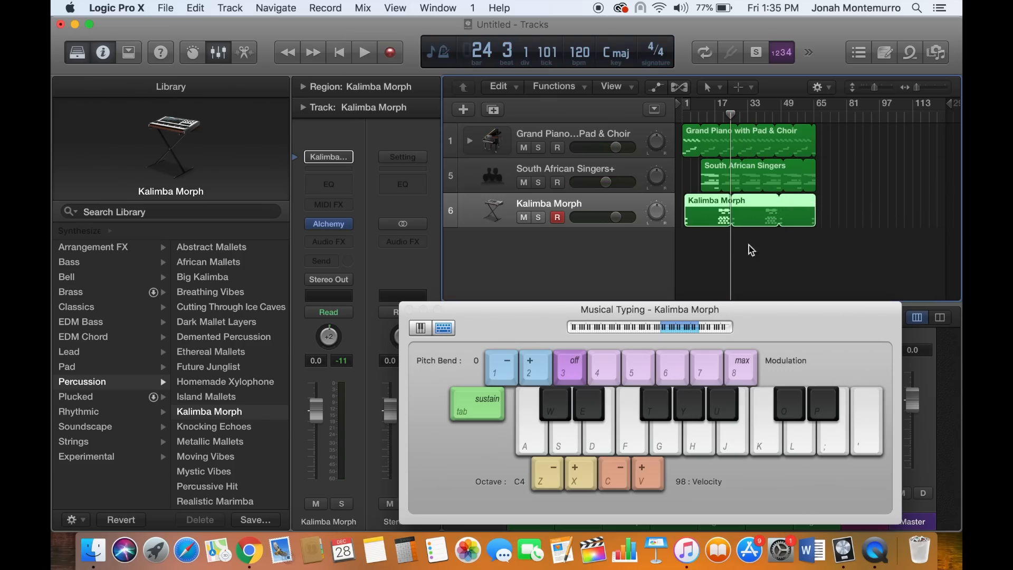
Create one new software instrument track with the default patch and search the sound library for "kalim".
left_click(471, 111)
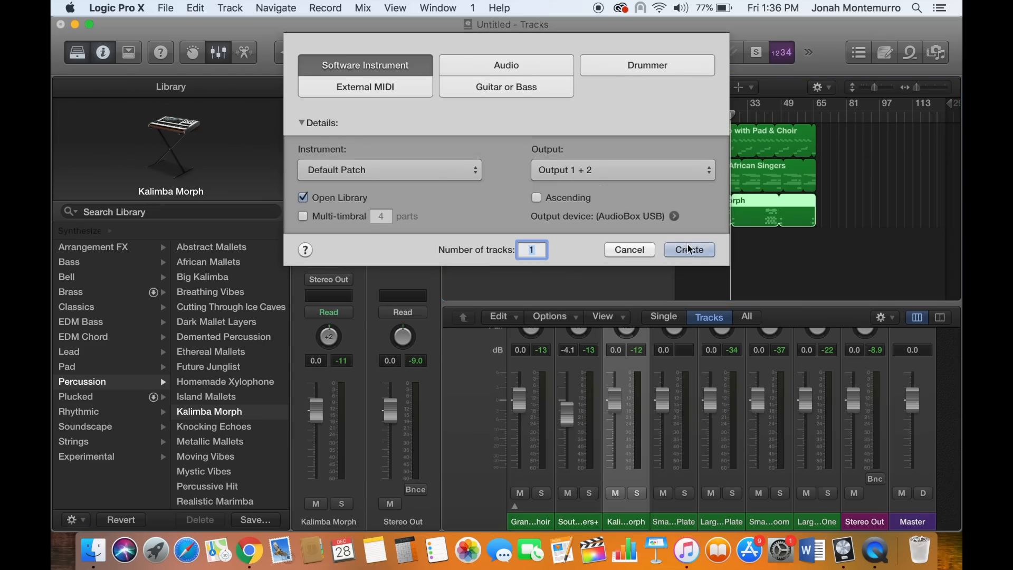
left_click(688, 249)
left_click(204, 210)
type("kalim")
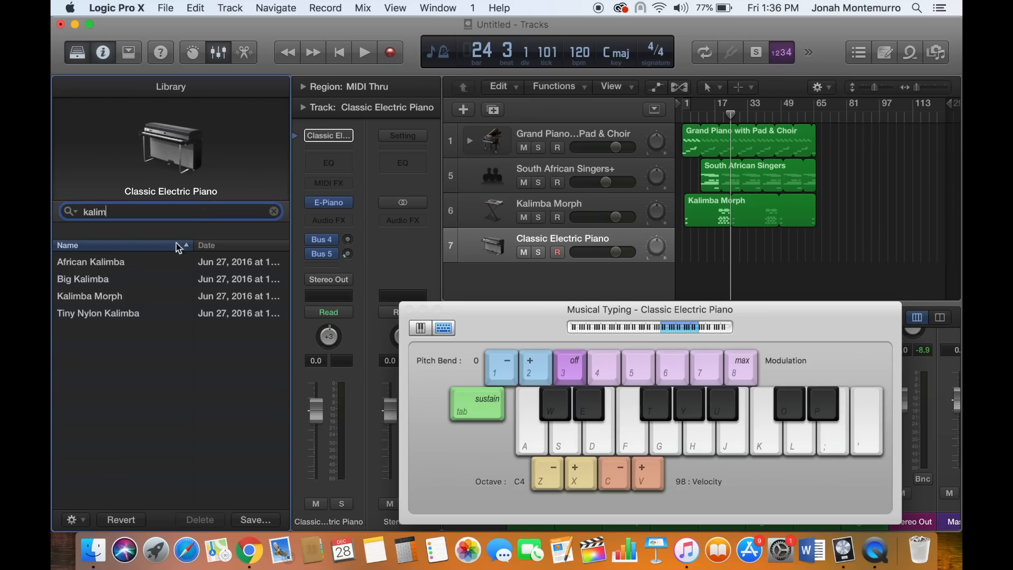
Try the African Kalimba and Big Kalimba patches with a C note, then load Kalimba Morph on track 7.
left_click(151, 265)
key("k")
key("k")
left_click(136, 288)
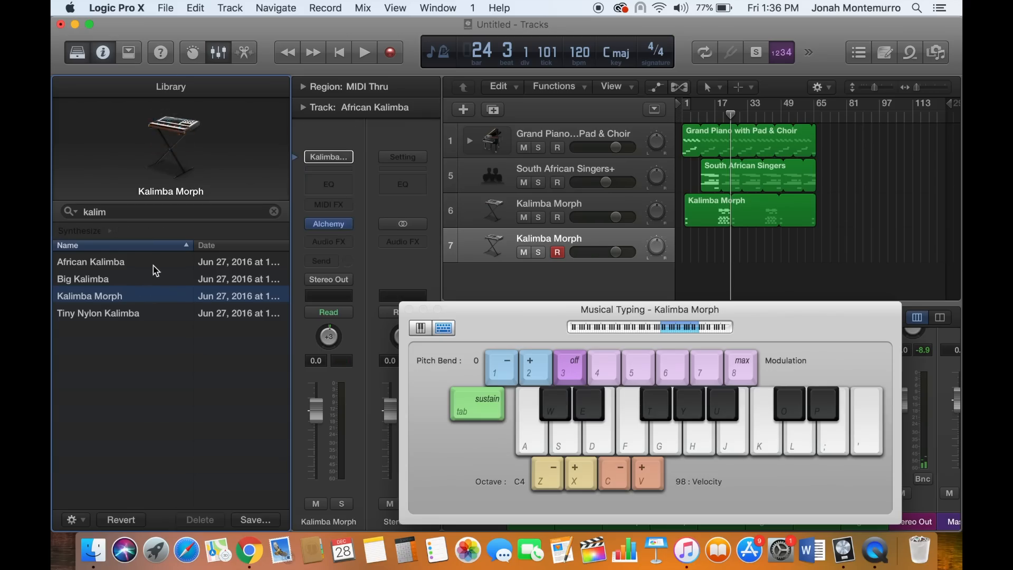
left_click(152, 273)
key("k")
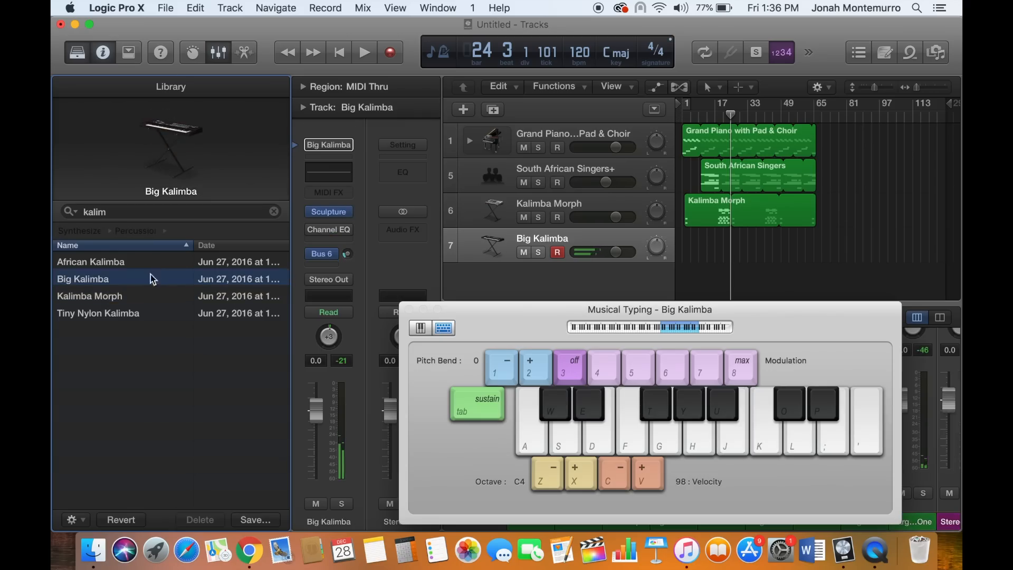
left_click(141, 298)
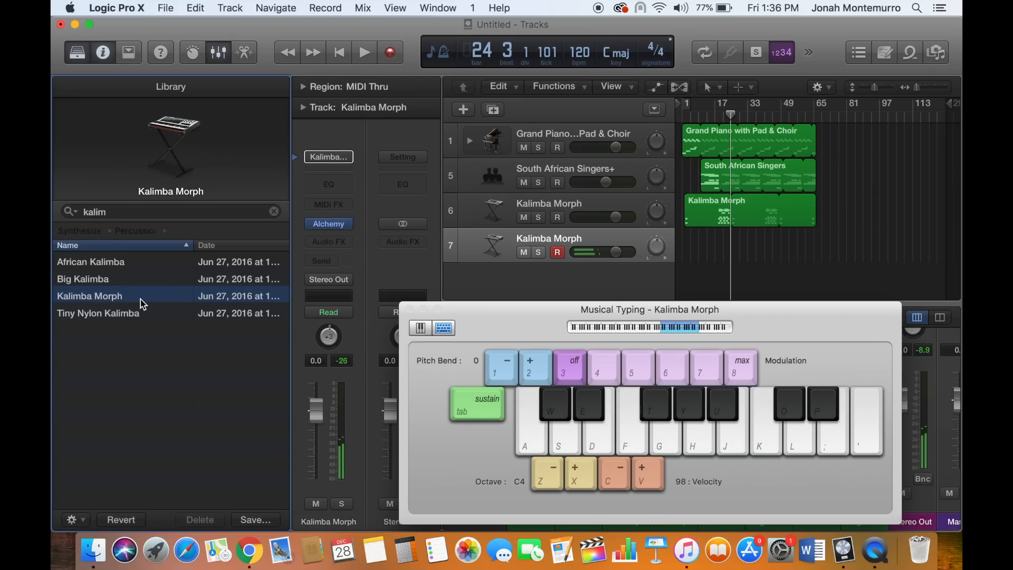
Audition a C–E pair with a repeated D, C, B melody on the track 7 Kalimba Morph patch.
key("a")
key("d")
key("a")
key("d")
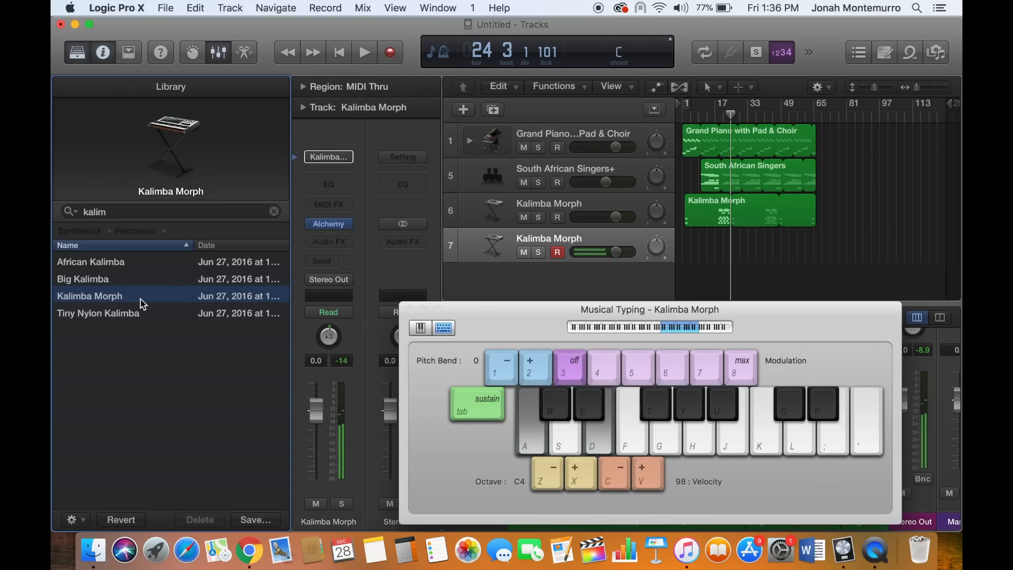
key("l")
key("k")
key("j")
key("l")
key("k")
key("j")
key("i")
key("i")
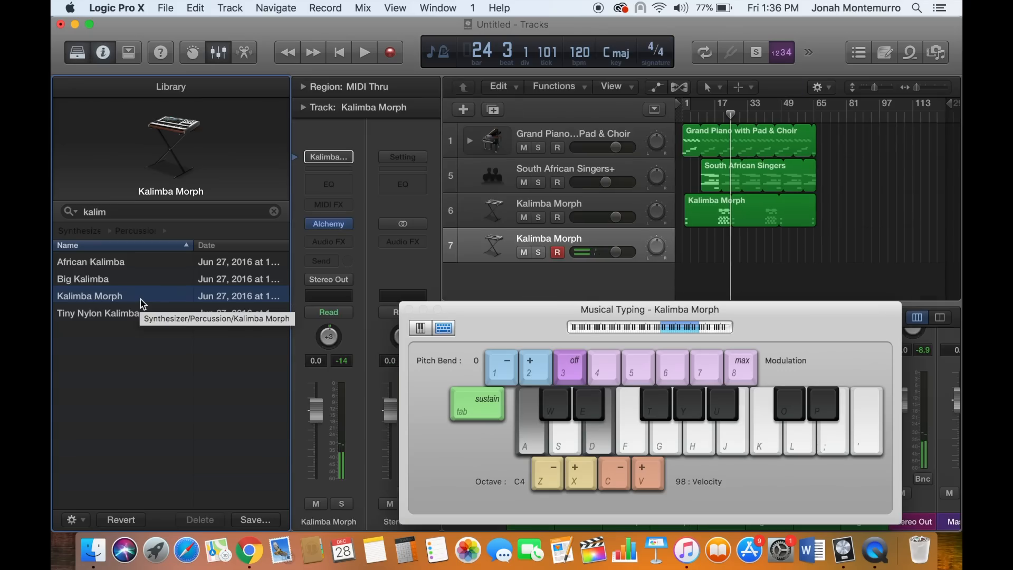
Start recording track 7 from the project start, and split off and delete the track 6 Kalimba Morph region's opening piece before about bar 4.
key("Return")
key("r")
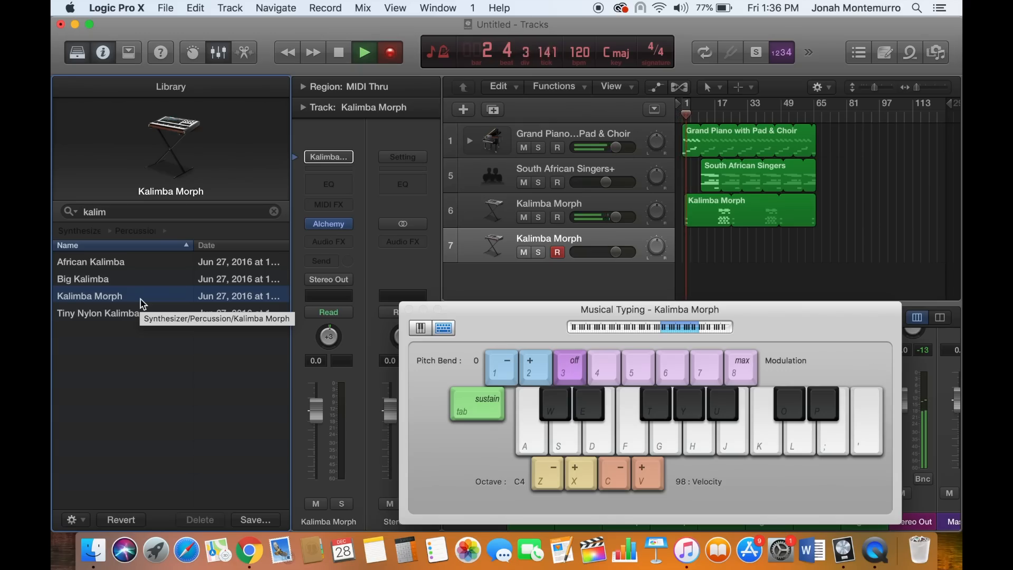
left_click(695, 204)
key("super+t")
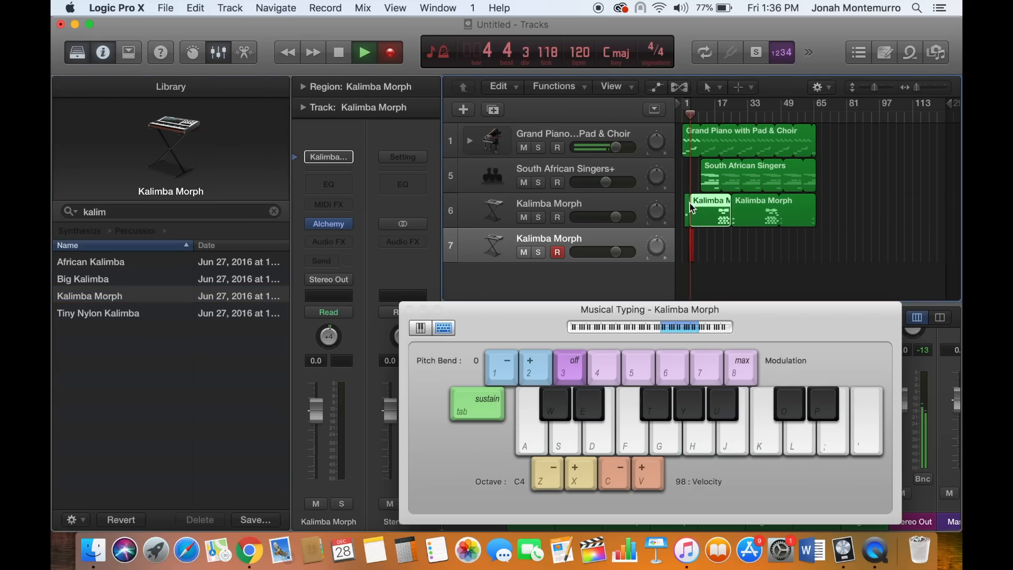
left_click(687, 202)
key("Delete")
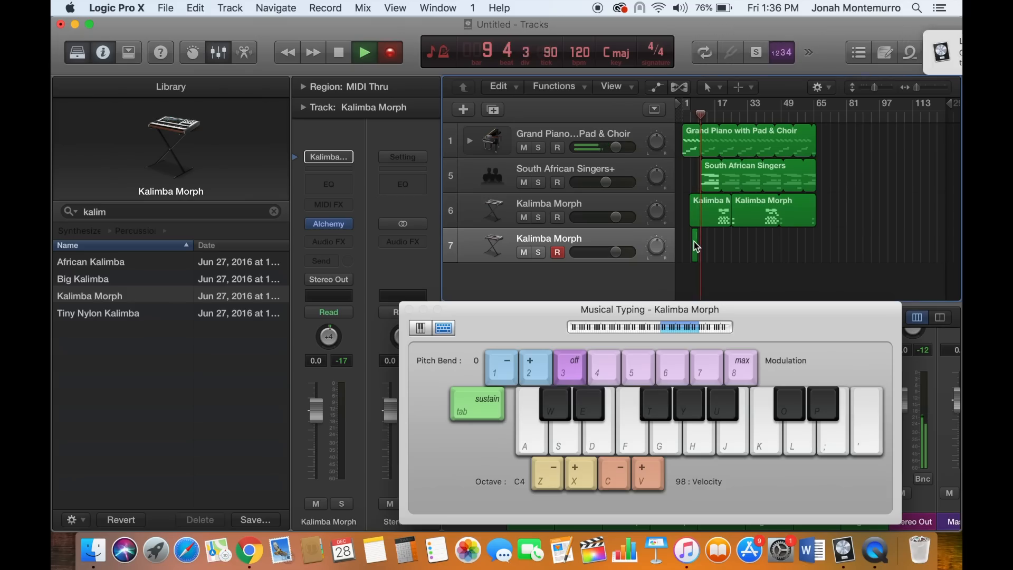
Stop recording, restart playback from the beginning and delete the short region recorded on track 7.
key("space")
key("Return")
key("space")
left_click(696, 247)
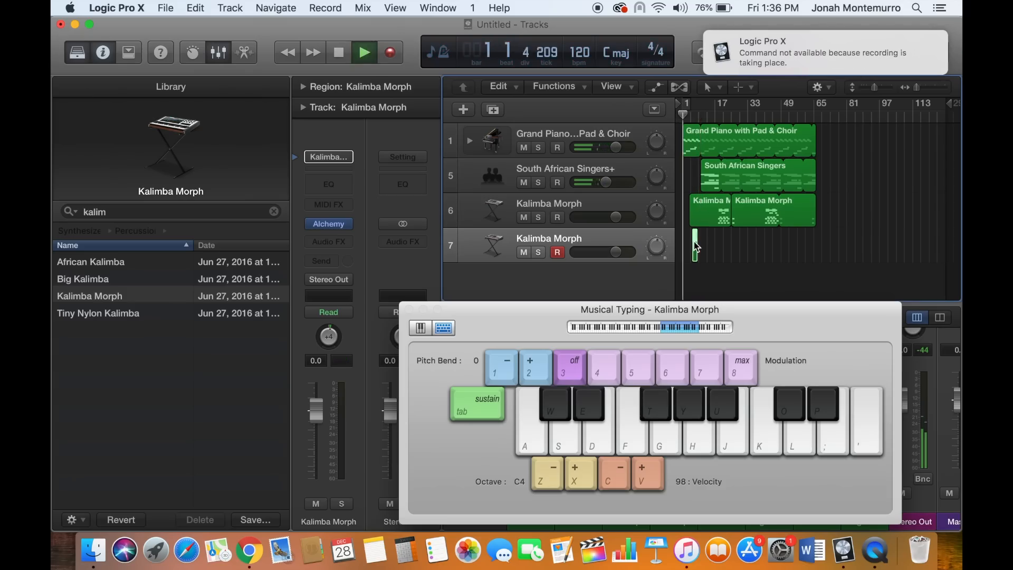
key("Delete")
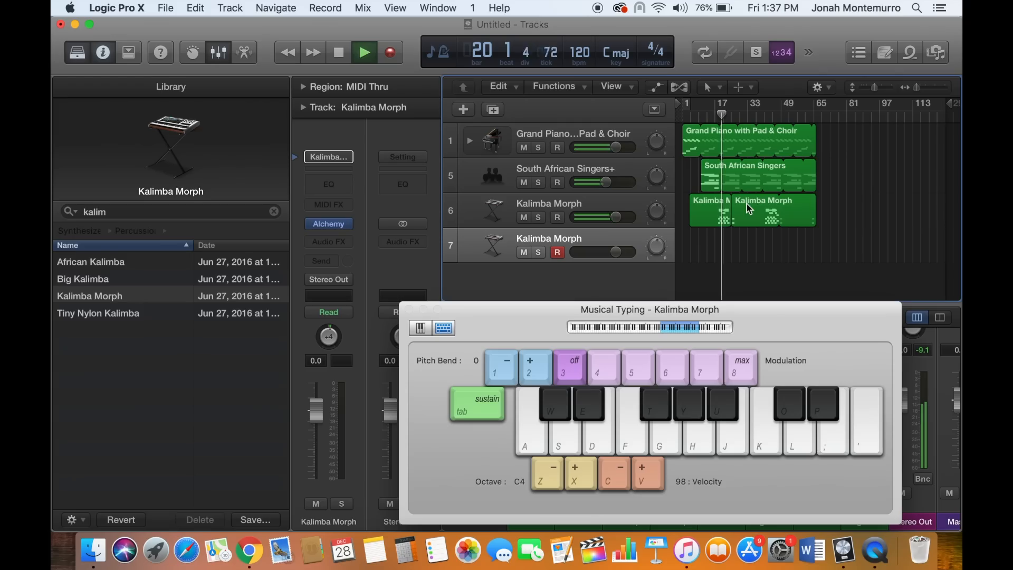
Stop playback, delete the second Kalimba Morph region on track 6 and loop the first one to the end of the other parts.
left_click(729, 201)
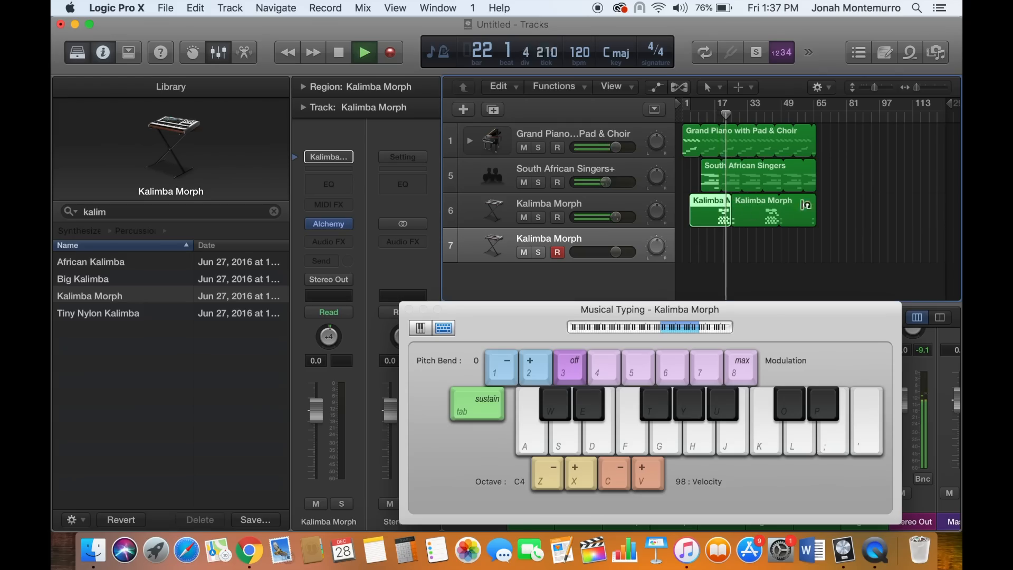
key("space")
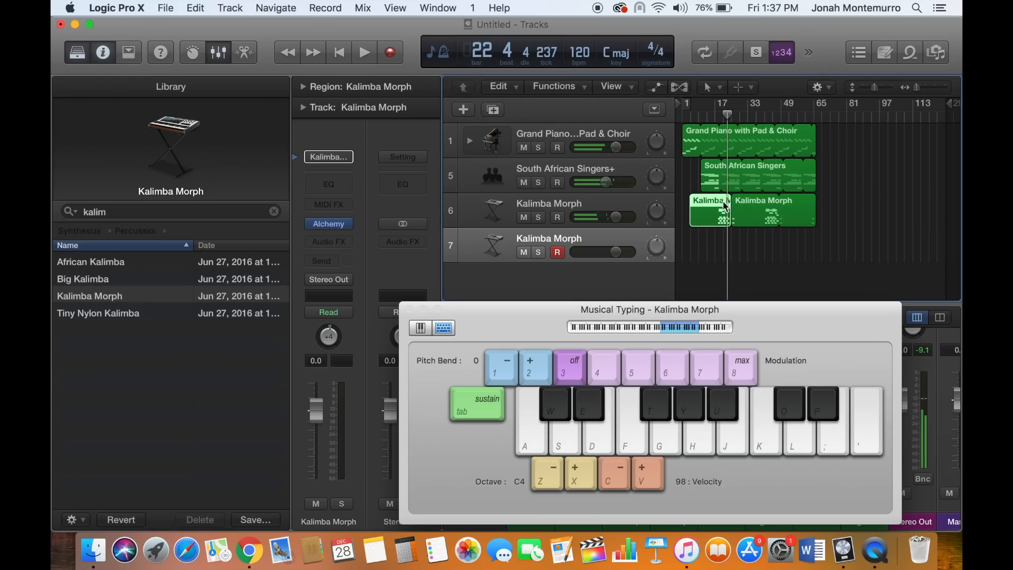
left_click(754, 207)
key("Delete")
left_click_drag(729, 205, 818, 207)
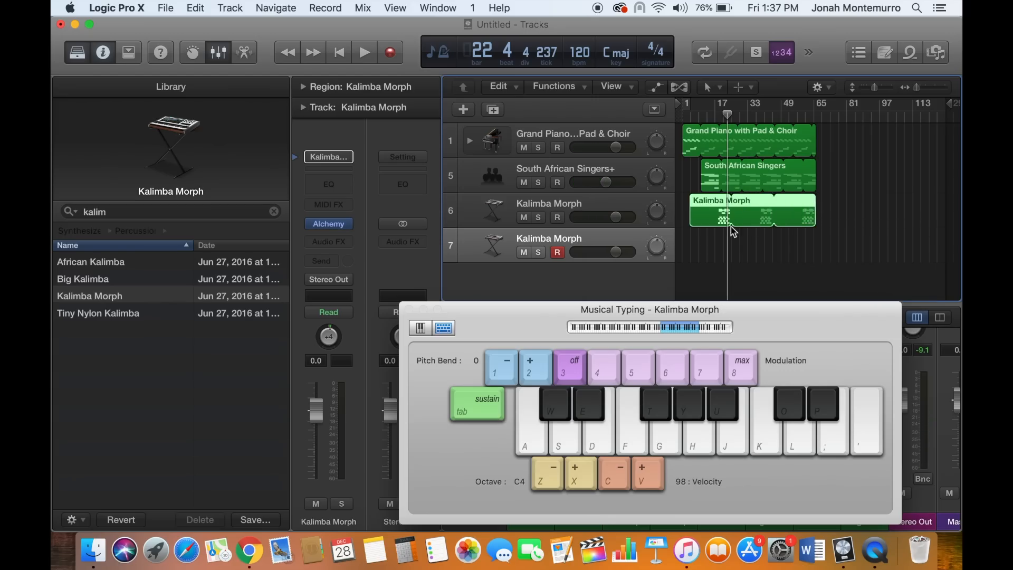
Resume playback and audition single B and C notes on the track 7 Kalimba Morph patch.
key("j")
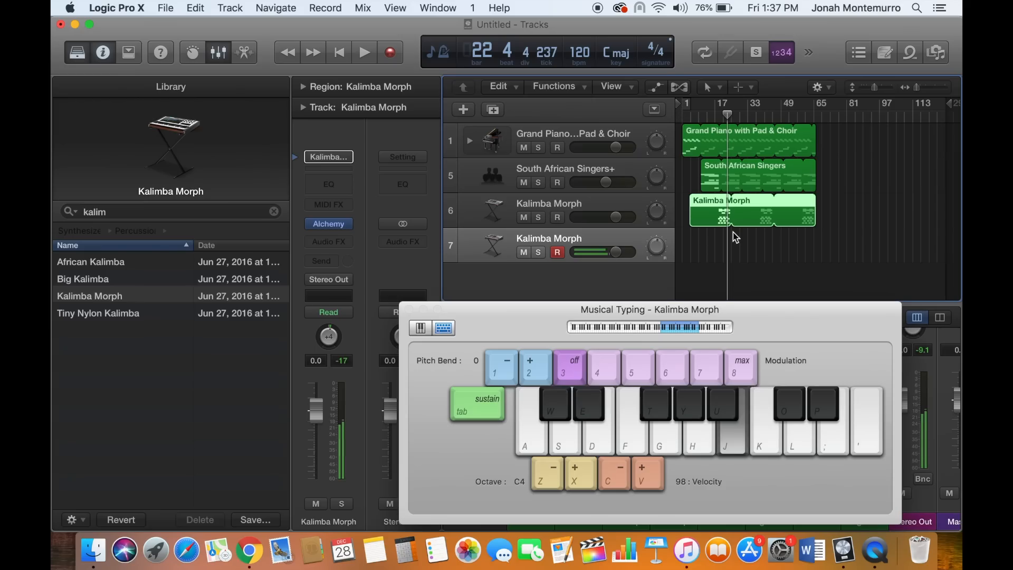
key("space")
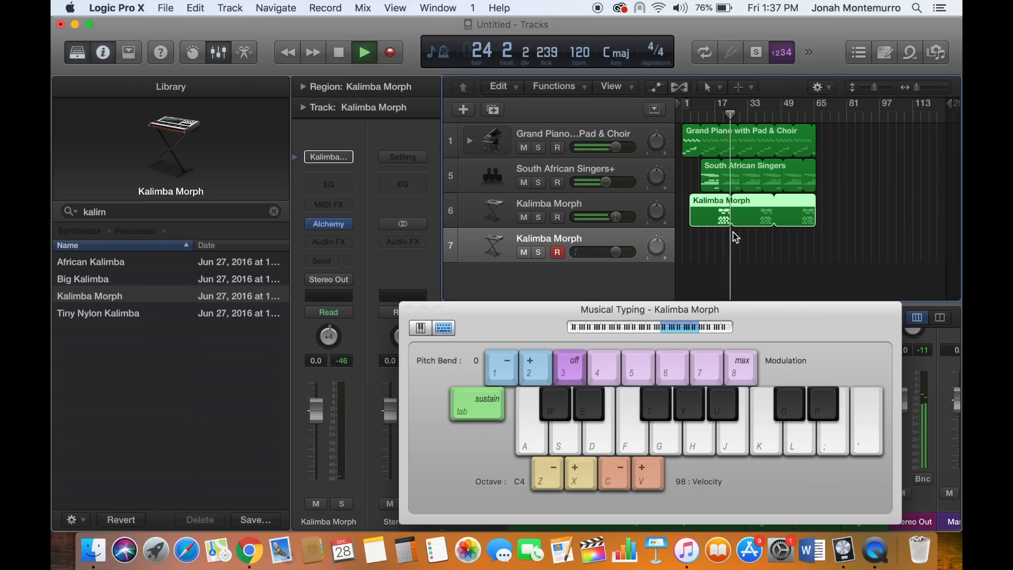
key("k")
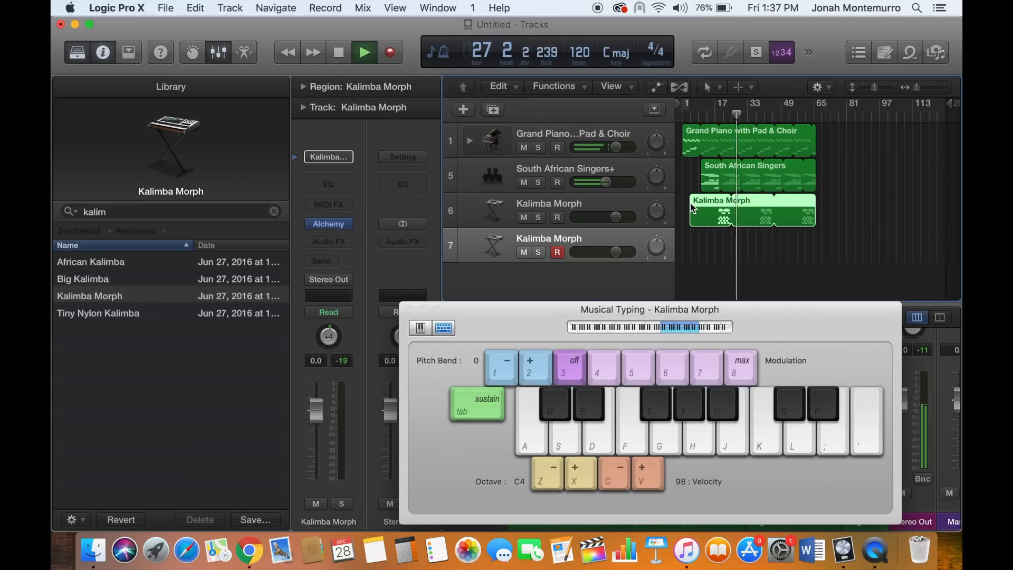
Trim the start of the Kalimba Morph region on track 6 to about bar 17.
left_click_drag(693, 218, 721, 218)
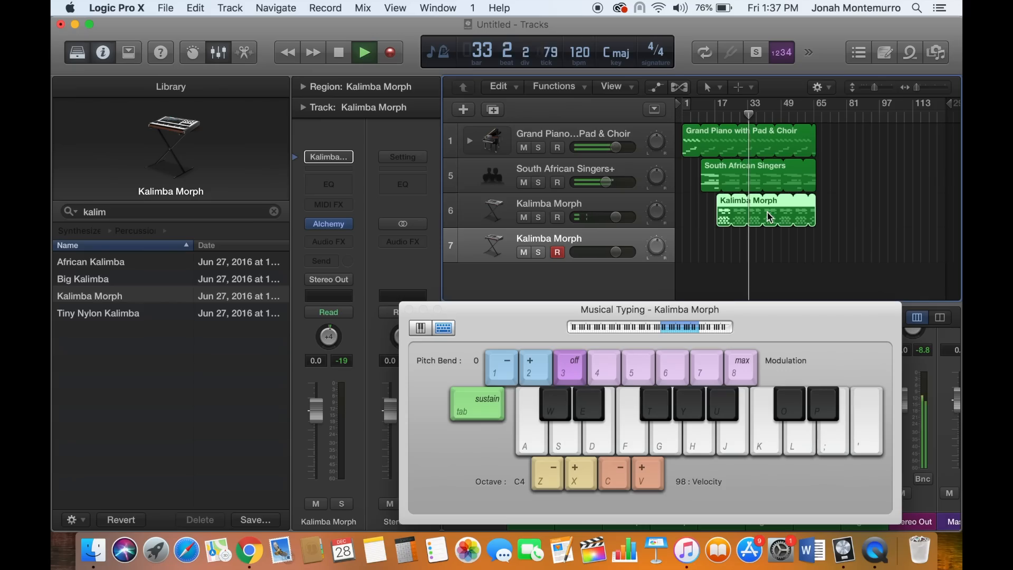
left_click_drag(716, 217, 714, 218)
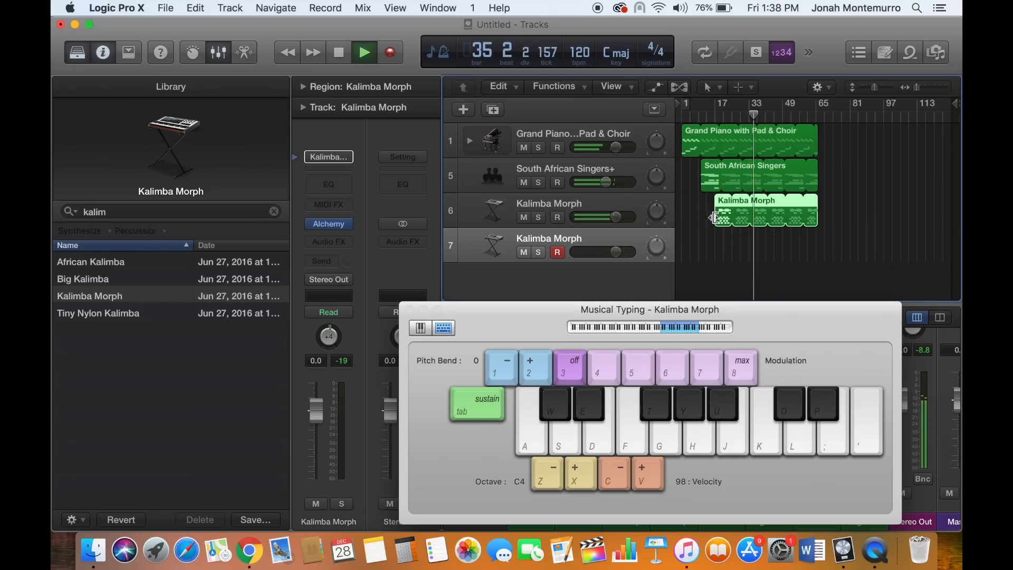
Set the start of the Kalimba Morph region on track 6 to position 17 3 1 61.
scroll(714, 221, "up", 10)
scroll(714, 222, "down", 4)
scroll(714, 221, "down", 6)
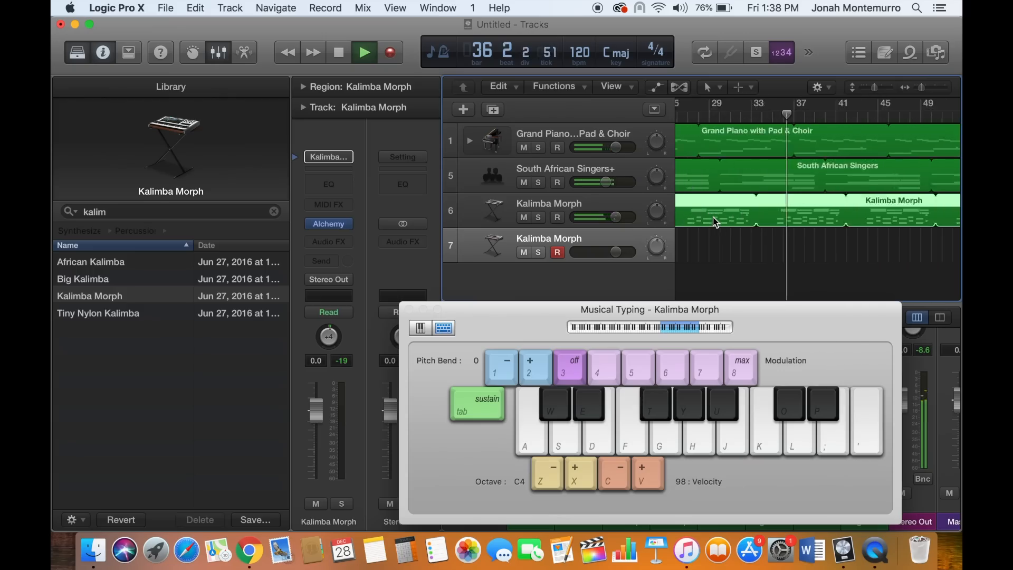
scroll(717, 222, "left", 5)
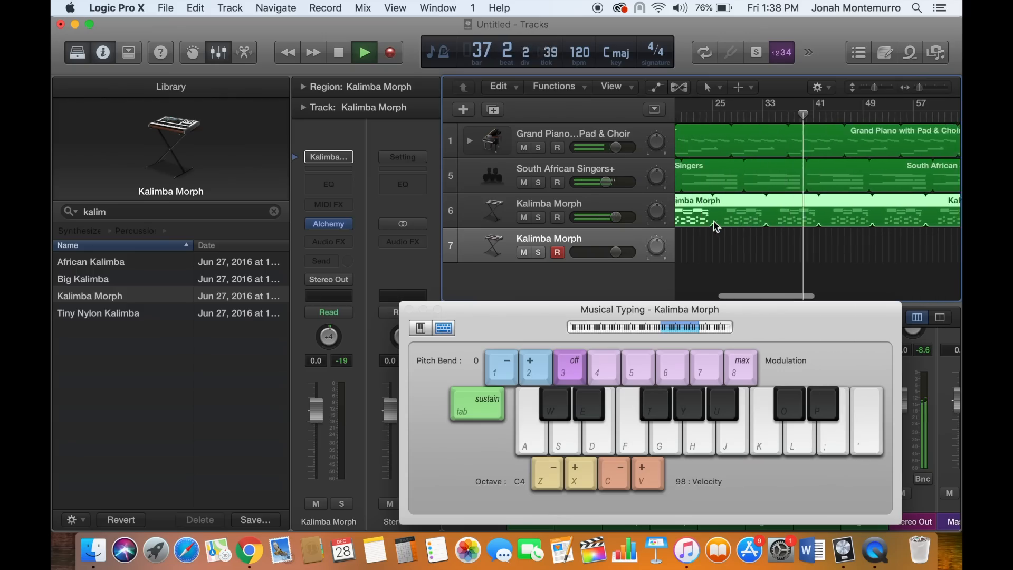
left_click_drag(723, 218, 737, 218)
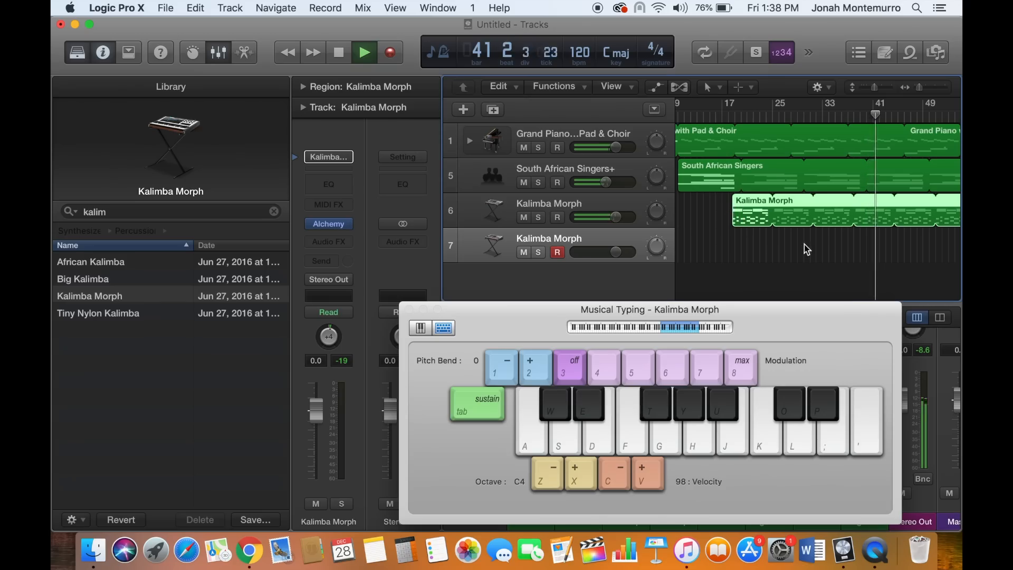
left_click_drag(732, 222, 729, 223)
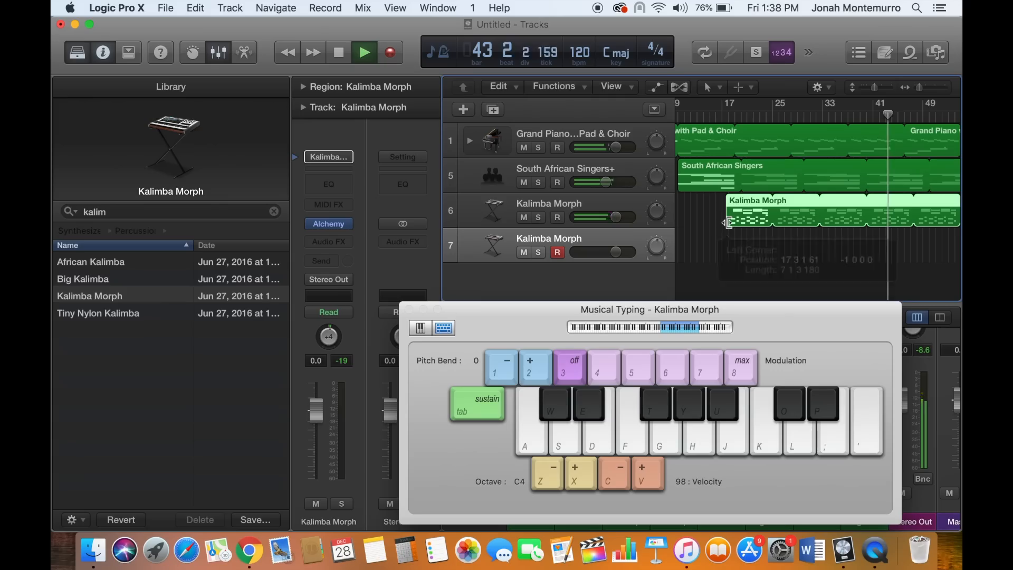
Set the track 6 Kalimba Morph region's length to 6 1 3 180 and end its looping at bar 50.
left_click(722, 114)
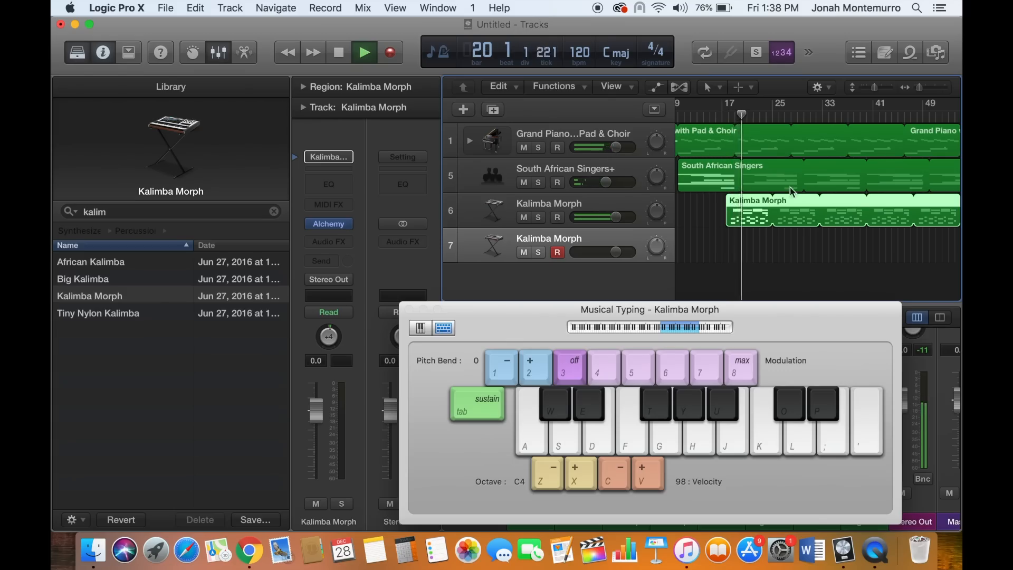
left_click_drag(770, 212, 794, 216)
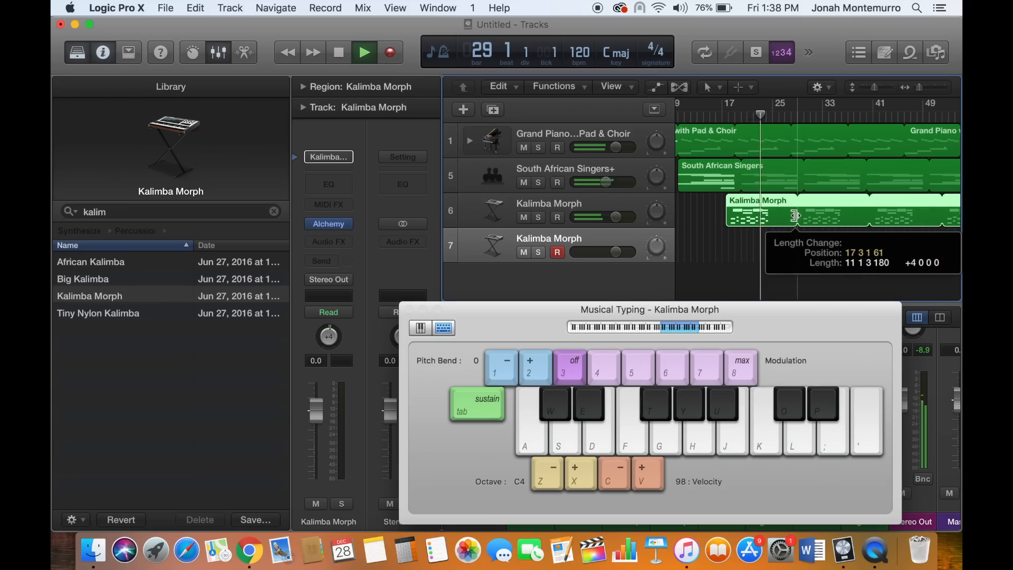
left_click_drag(794, 215, 765, 222)
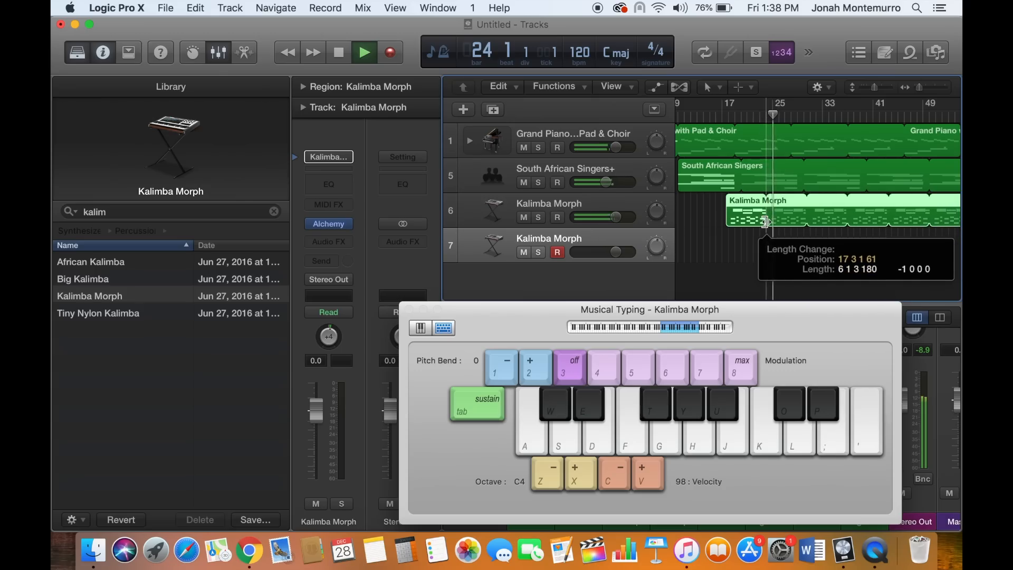
left_click_drag(766, 222, 767, 222)
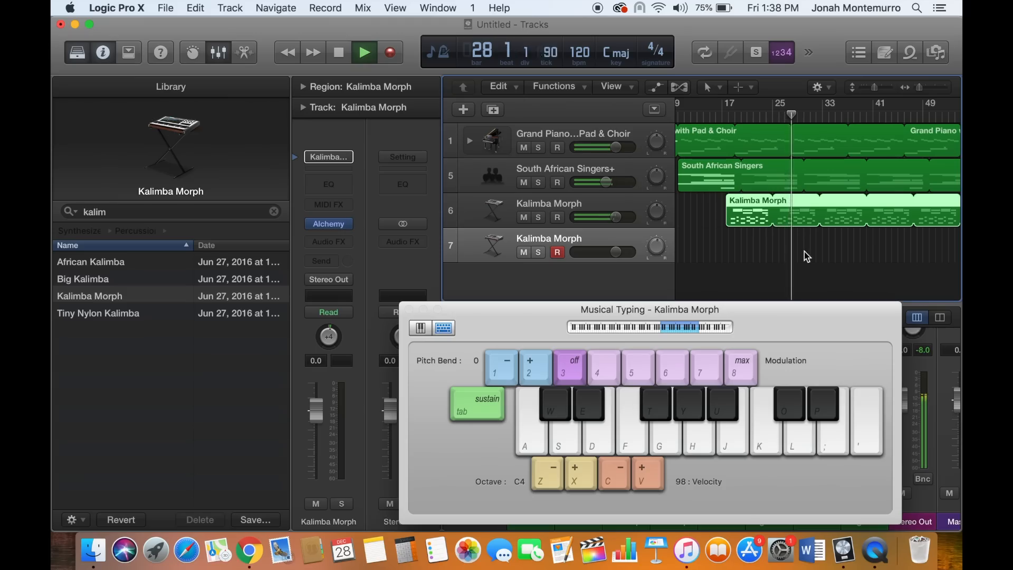
left_click_drag(770, 220, 932, 213)
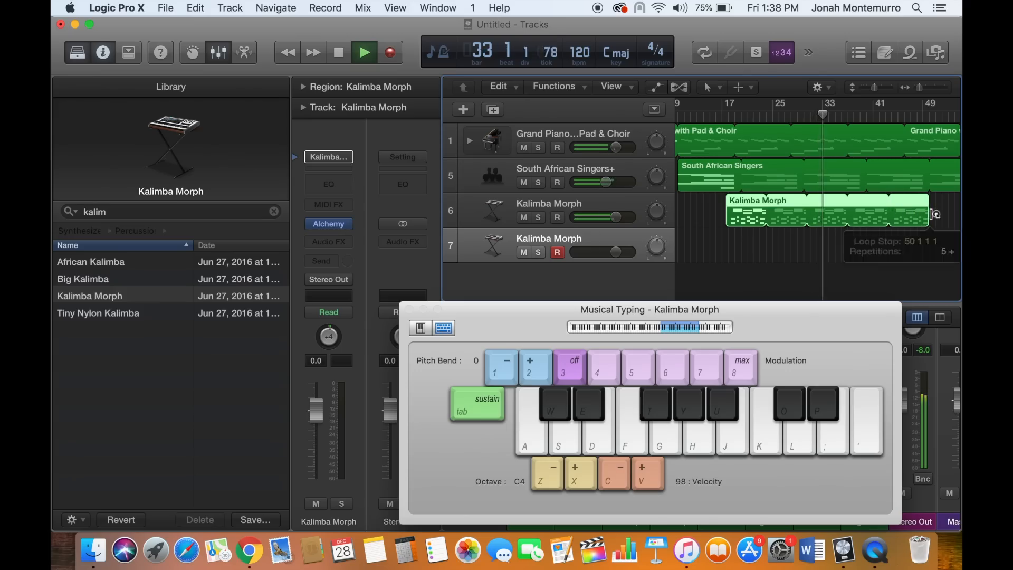
Stop playback, restart it from about bar 17 and audition a C note on the track 7 Kalimba Morph patch.
key("space")
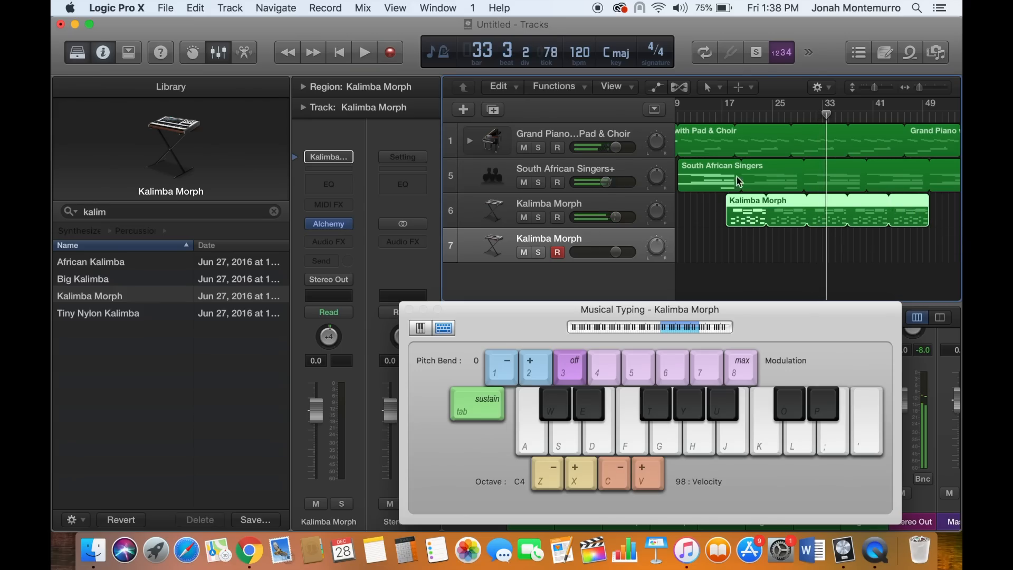
left_click(713, 117)
key("space")
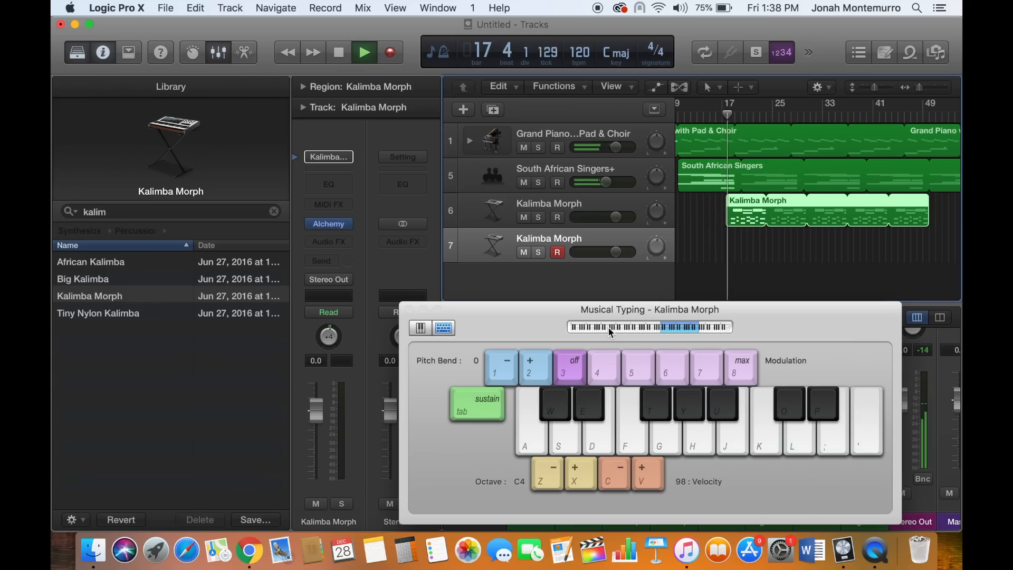
key("k")
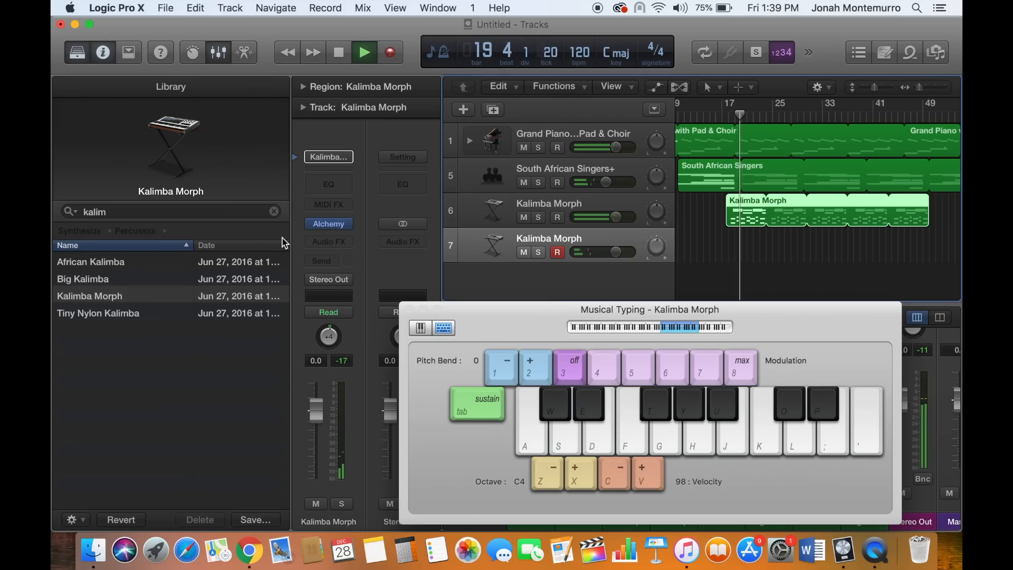
Search the Synthesizer percussion patches for "trap" and "drums", and clear the search.
left_click(273, 211)
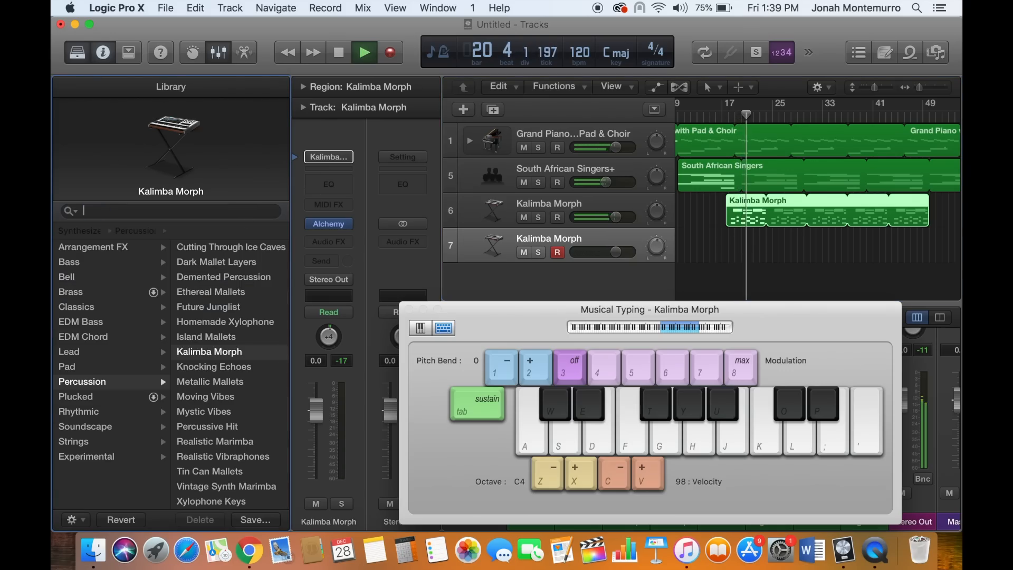
type("trap")
key("BackSpace")
key("BackSpace")
key("BackSpace")
key("BackSpace")
type("drums")
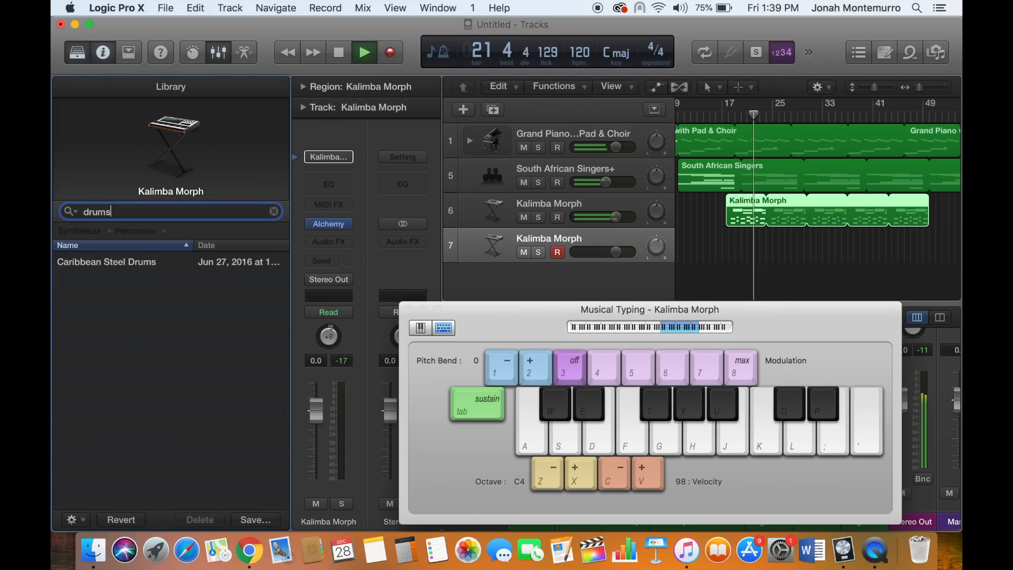
left_click(273, 211)
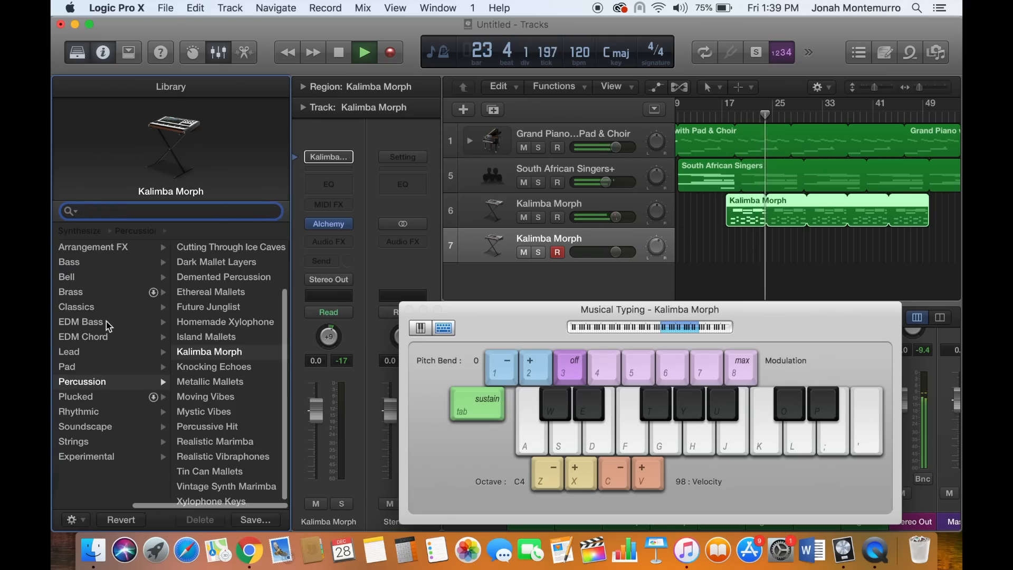
Go up to the main instrument categories of the Library, search for "drum" and clear the search.
left_click(114, 248)
left_click(85, 231)
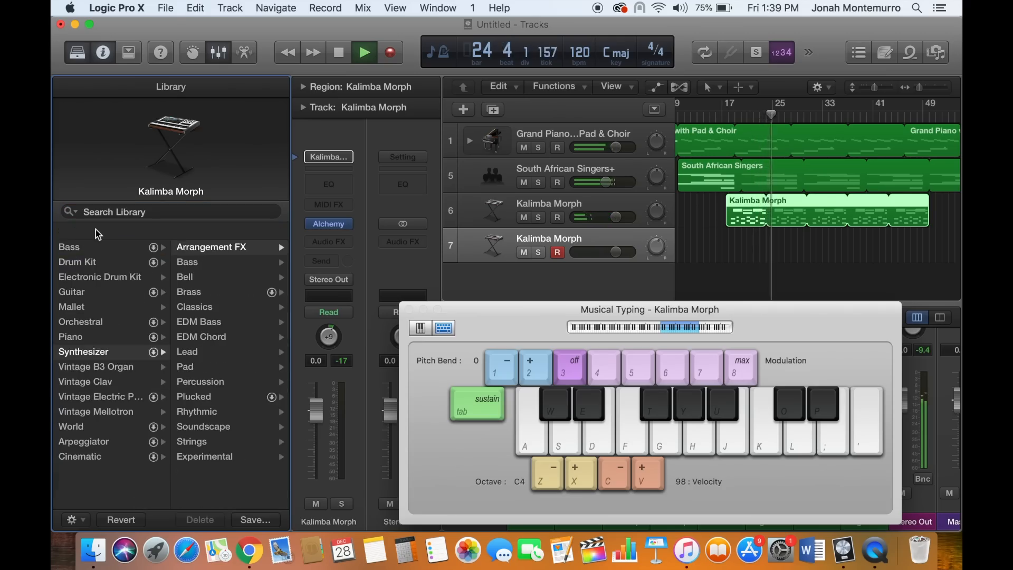
left_click(143, 214)
type("drum")
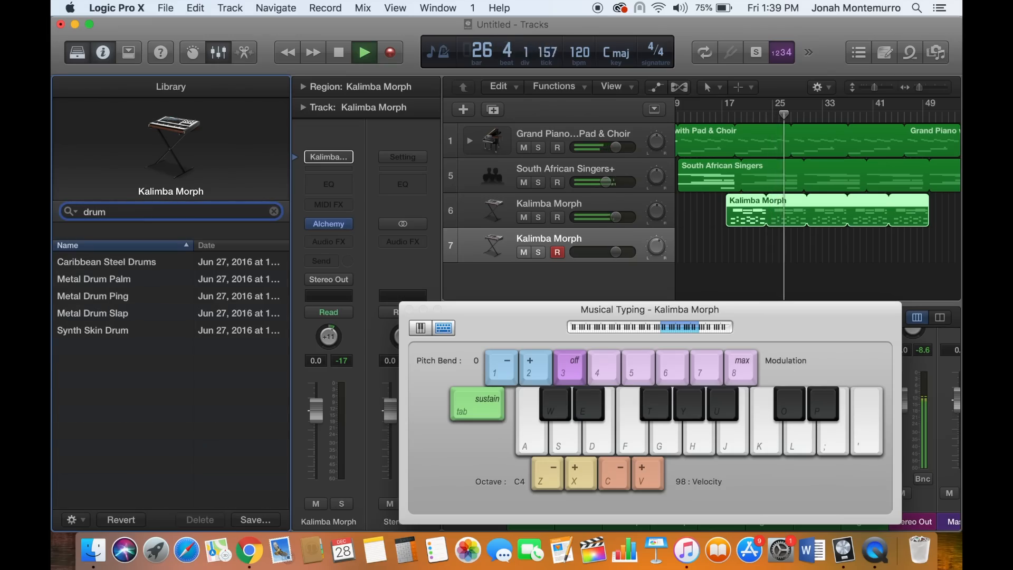
key("BackSpace")
key("BackSpace")
key("BackSpace")
key("BackSpace")
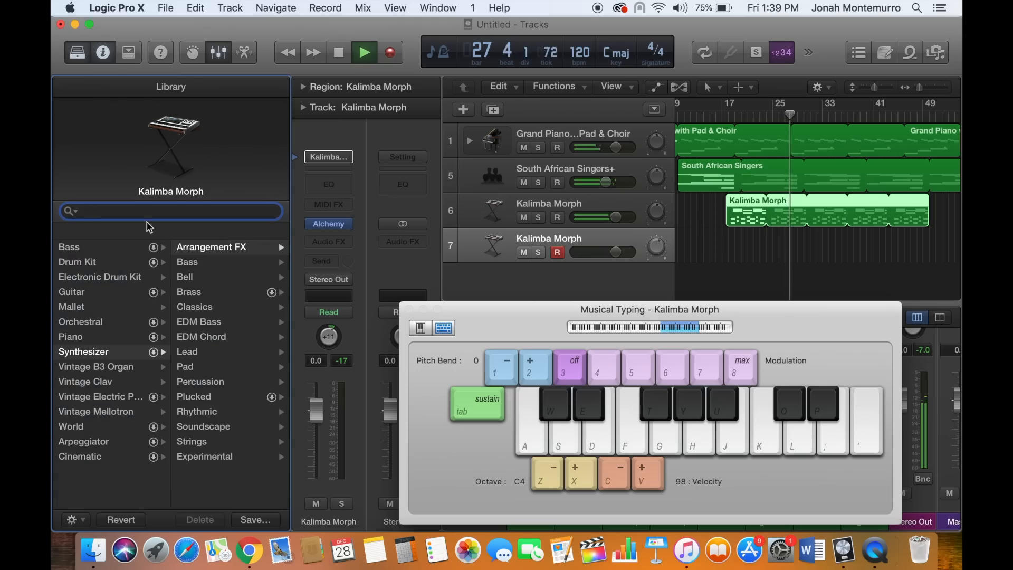
Load the Ibiza kit from the Drum Machine Designer category of Electronic Drum Kit onto track 7.
left_click(195, 311)
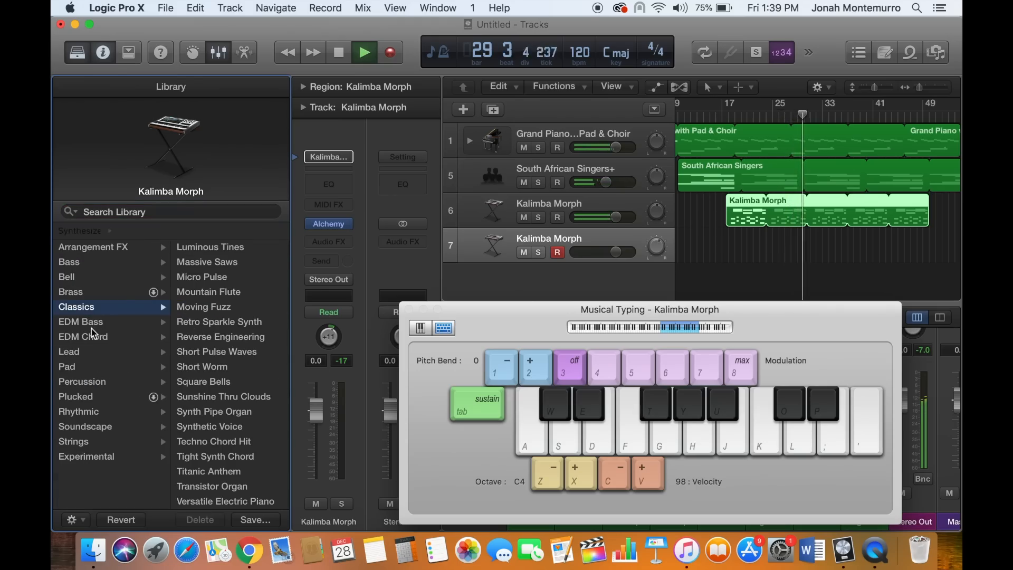
scroll(91, 331, "left", 3)
left_click(100, 277)
left_click(228, 262)
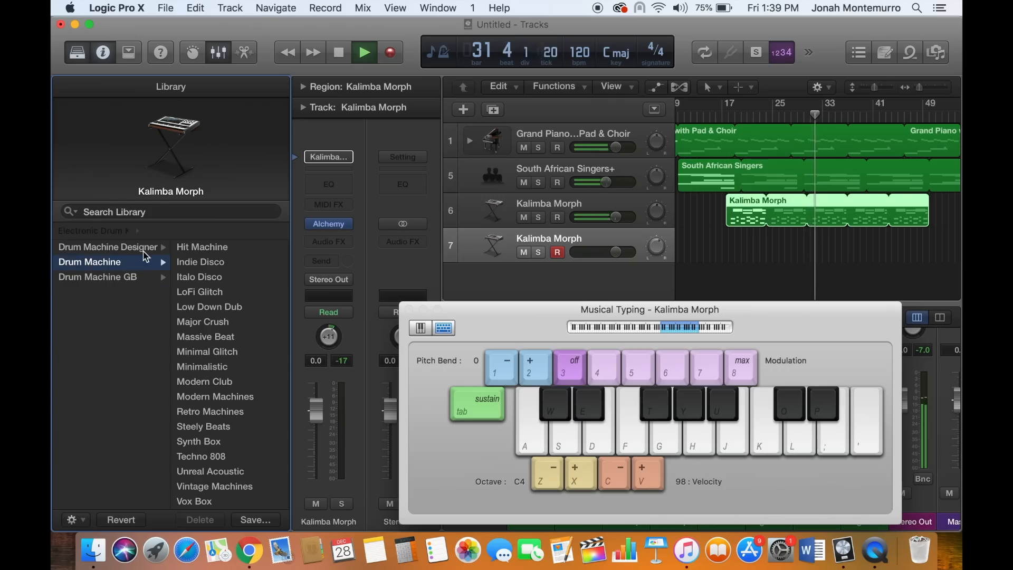
left_click(144, 251)
scroll(232, 379, "down", 3)
left_click(219, 391)
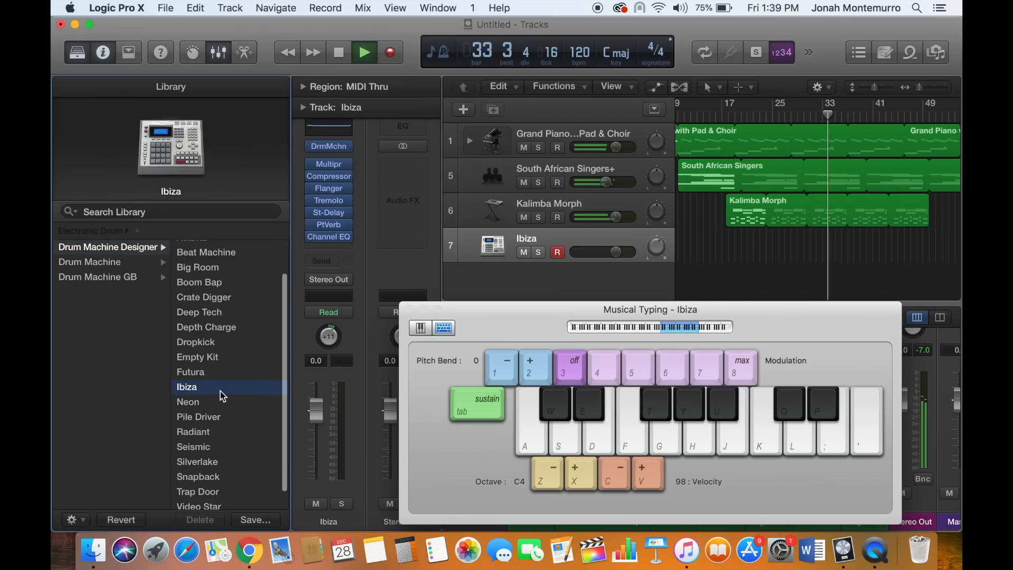
Lower the Musical Typing octave to C2 and audition several Ibiza drum sounds during playback.
key("z")
key("a")
key("z")
key("h")
key("d")
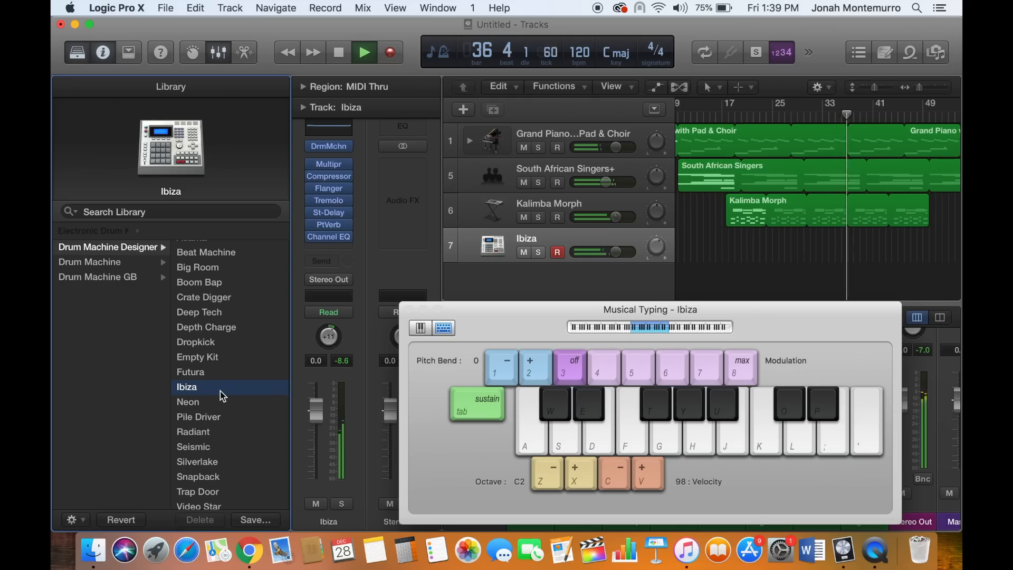
key("s")
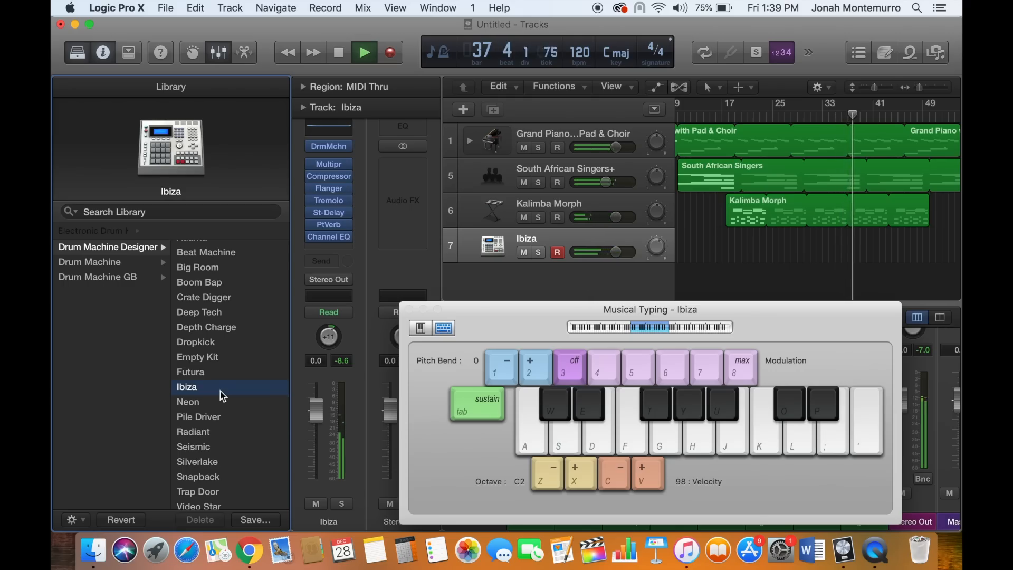
key("s")
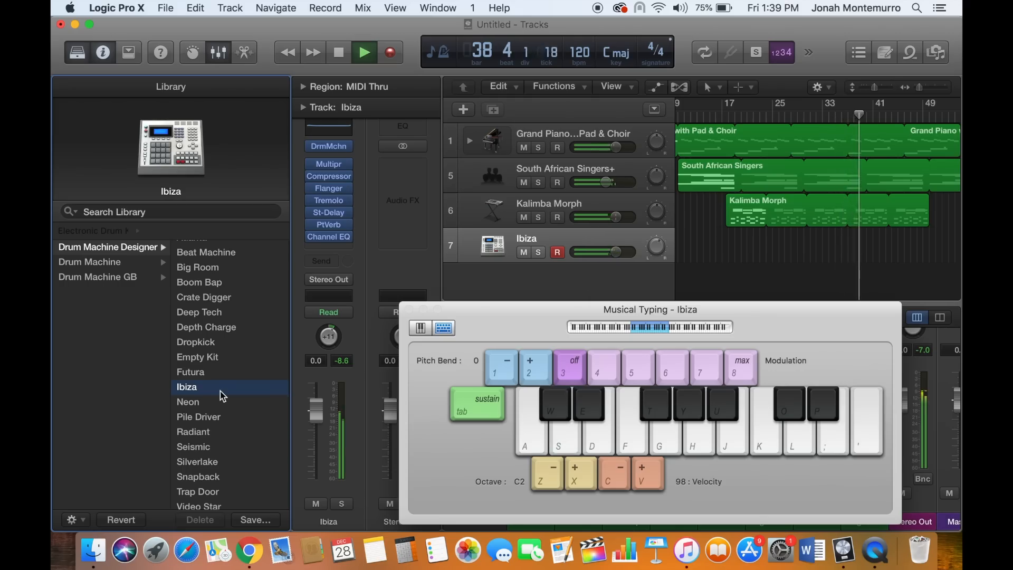
Try the Pile Driver kit on track 7, replace it with Neon, stop playback and audition the D sound.
left_click(220, 417)
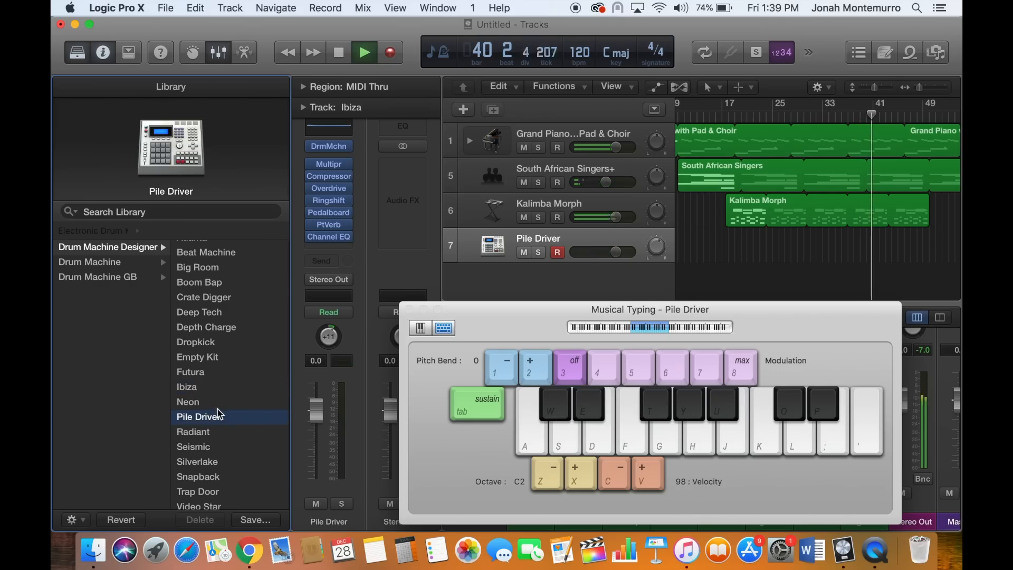
left_click(220, 402)
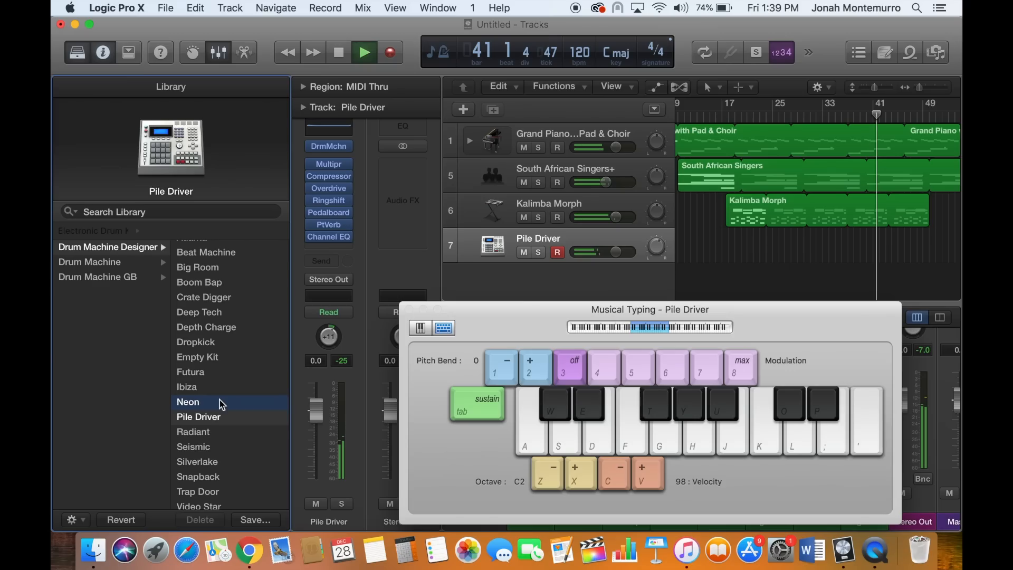
key("space")
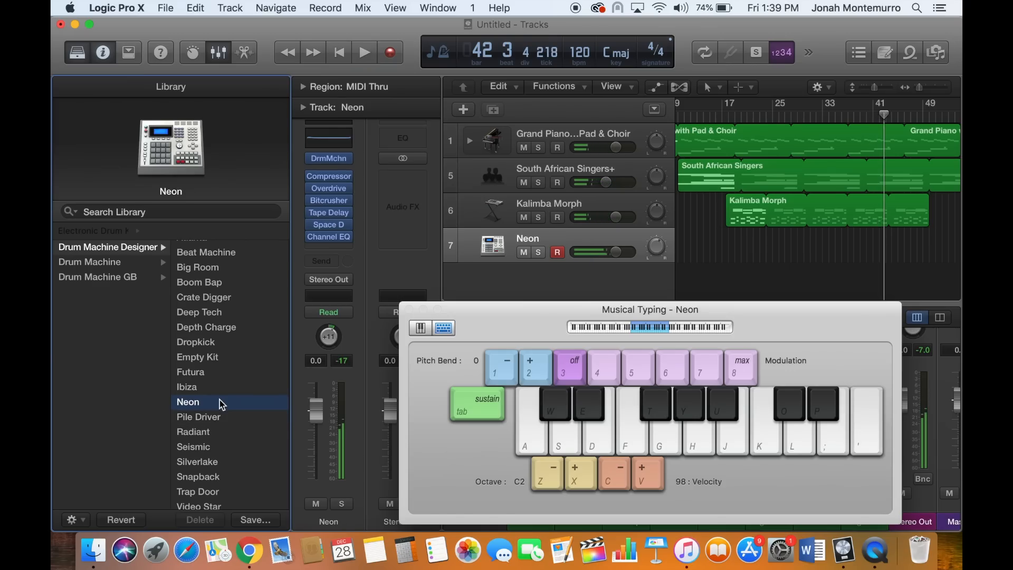
key("s")
key("s")
Record a sparse Neon drum part on track 7 up to about bar 28, repeatedly playing the S sound while the other tracks play.
key("Return")
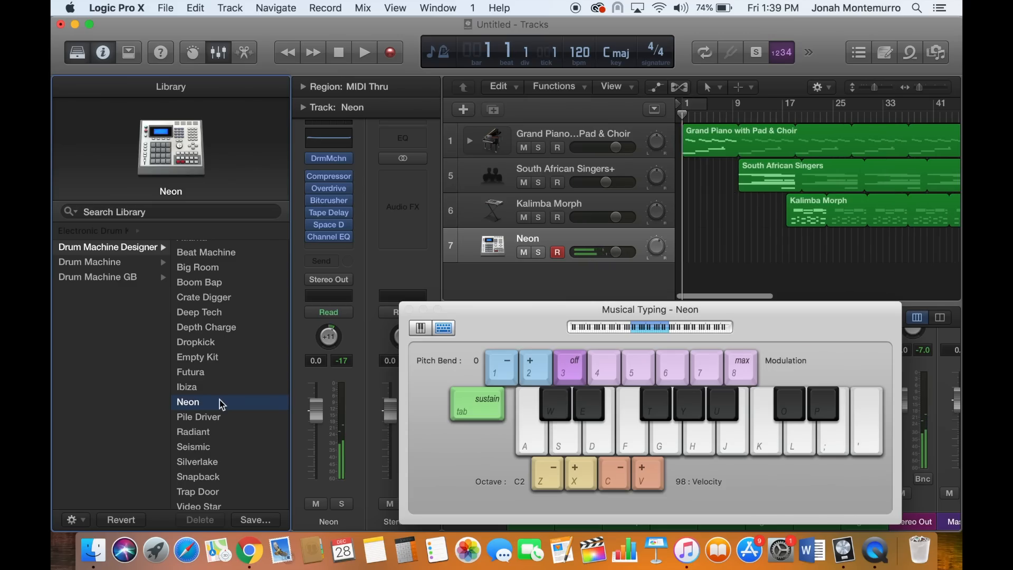
key("space")
key("XF86AudioRaiseVolume")
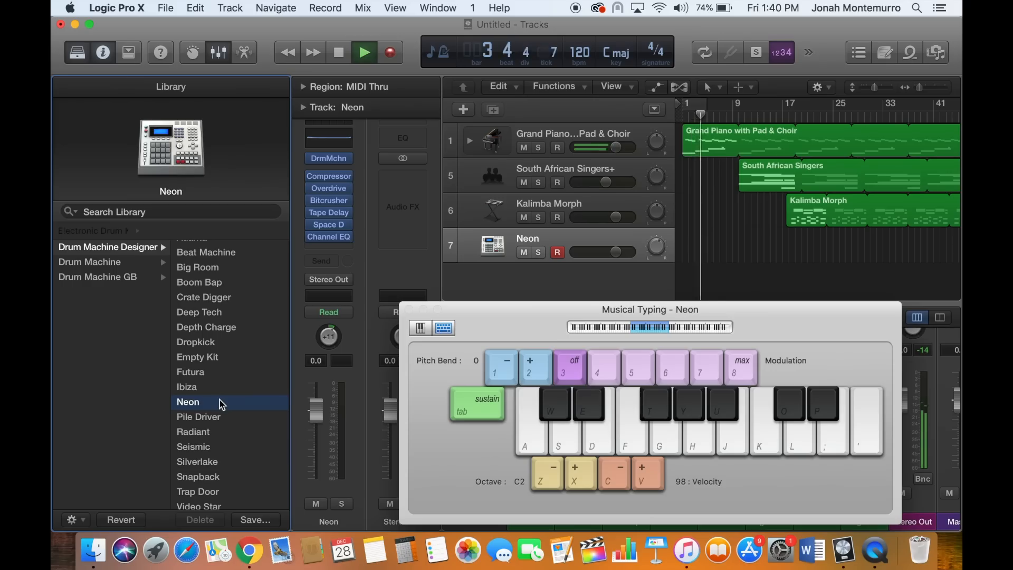
key("r")
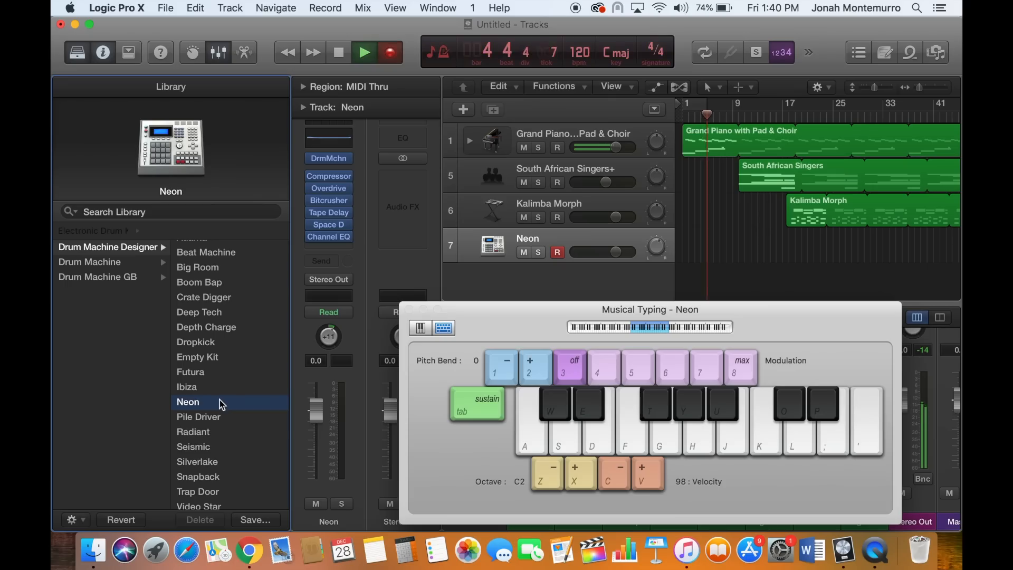
key("s")
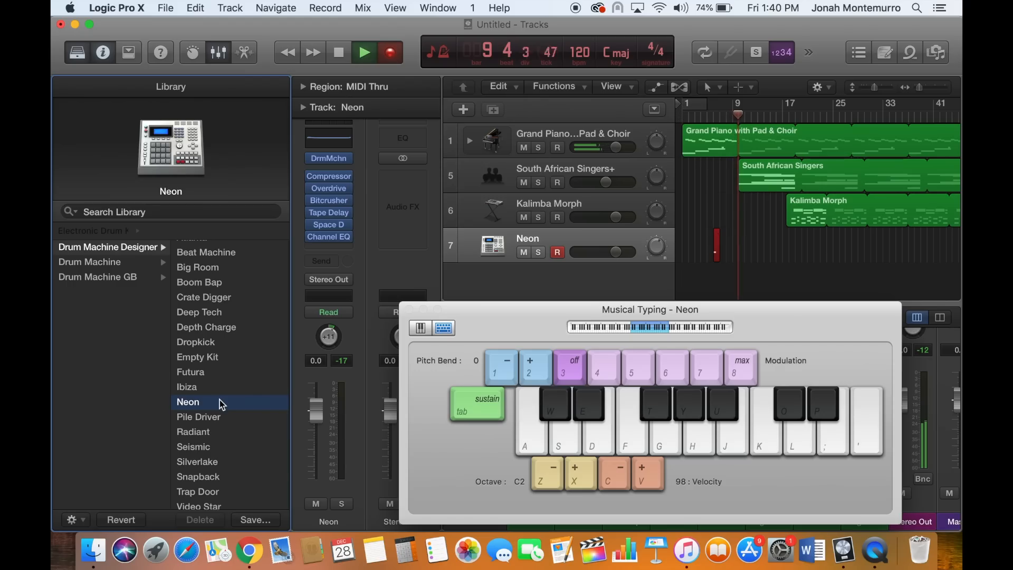
key("s")
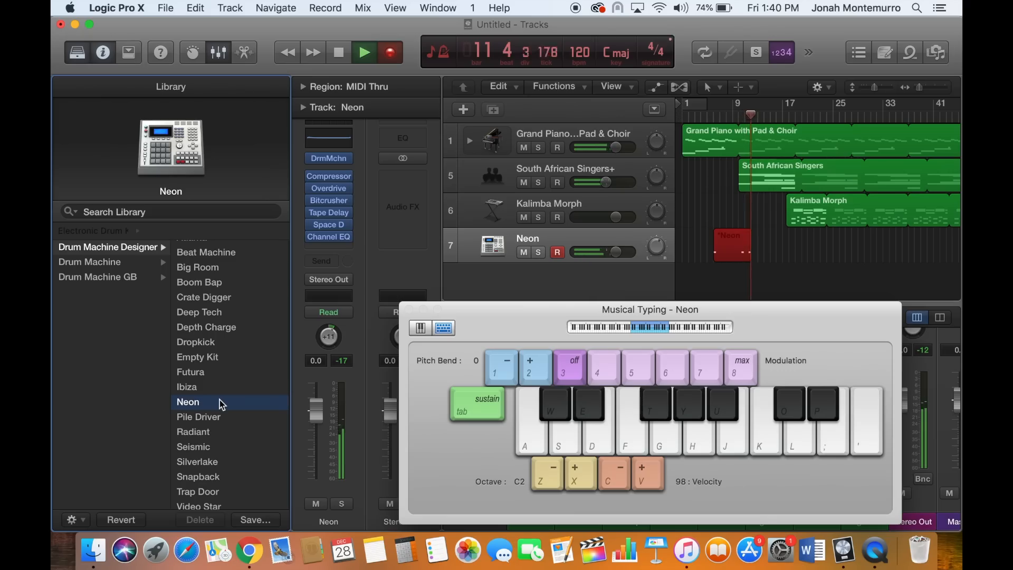
key("s")
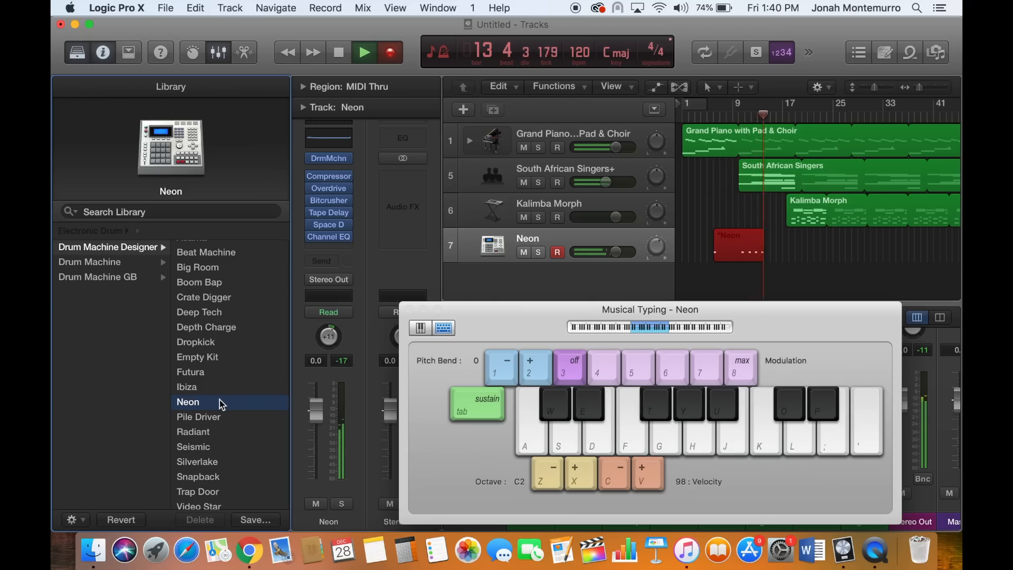
key("s")
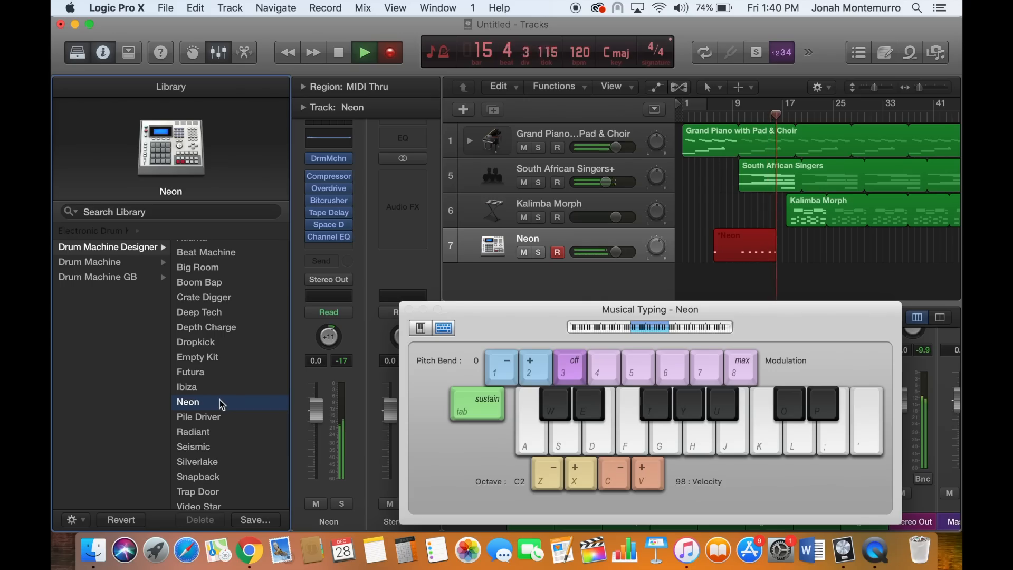
key("s")
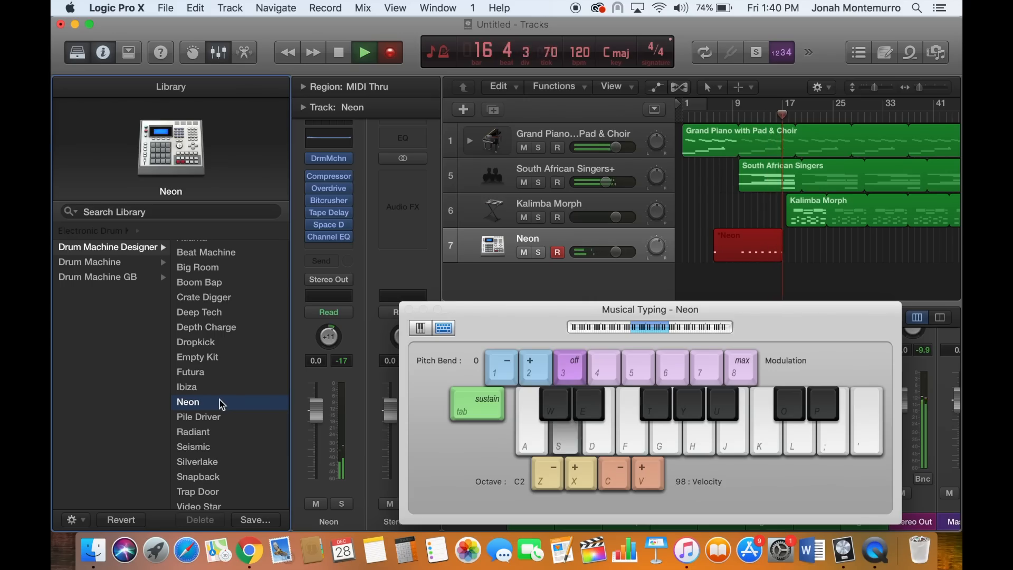
key("s")
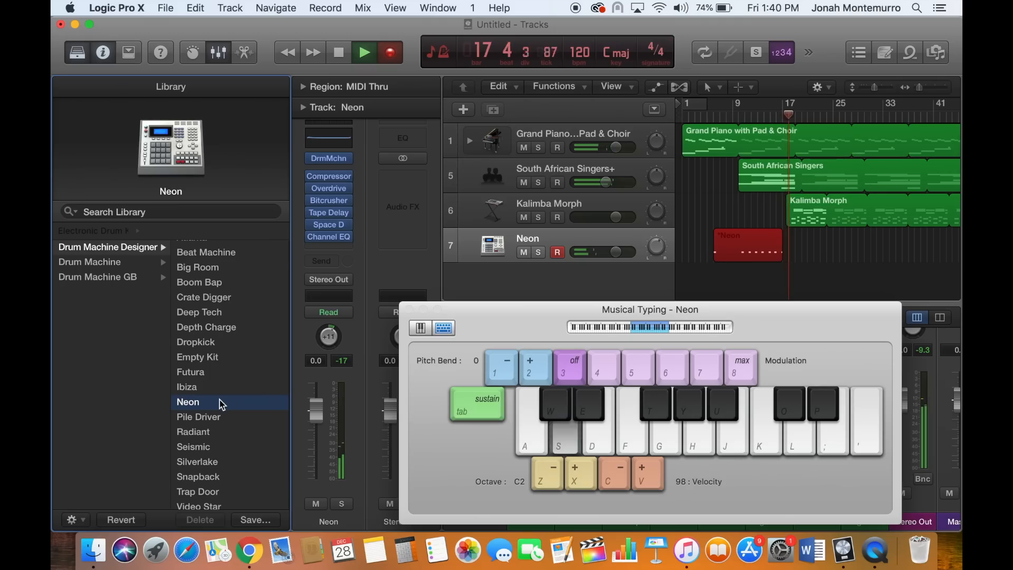
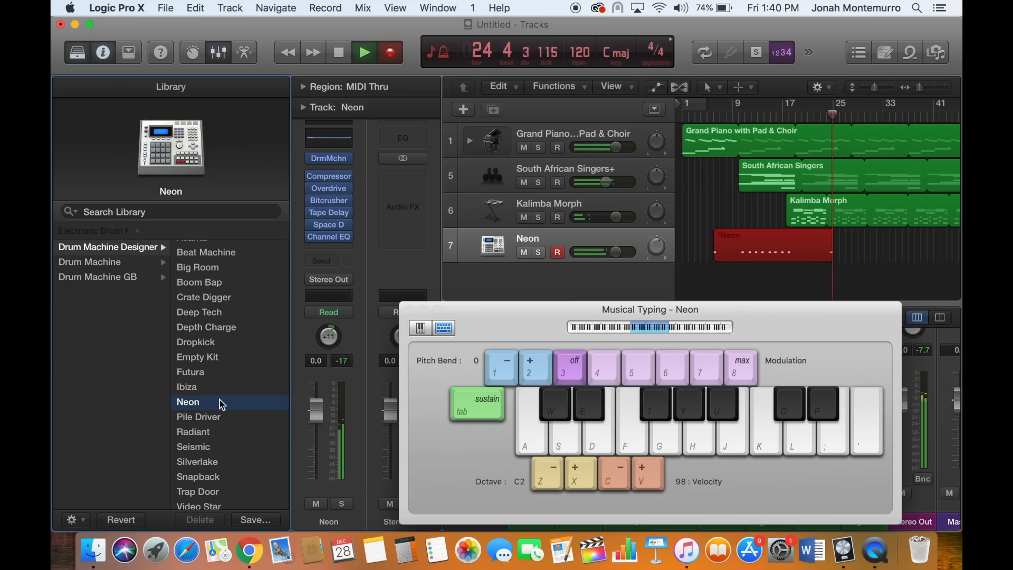
key("s")
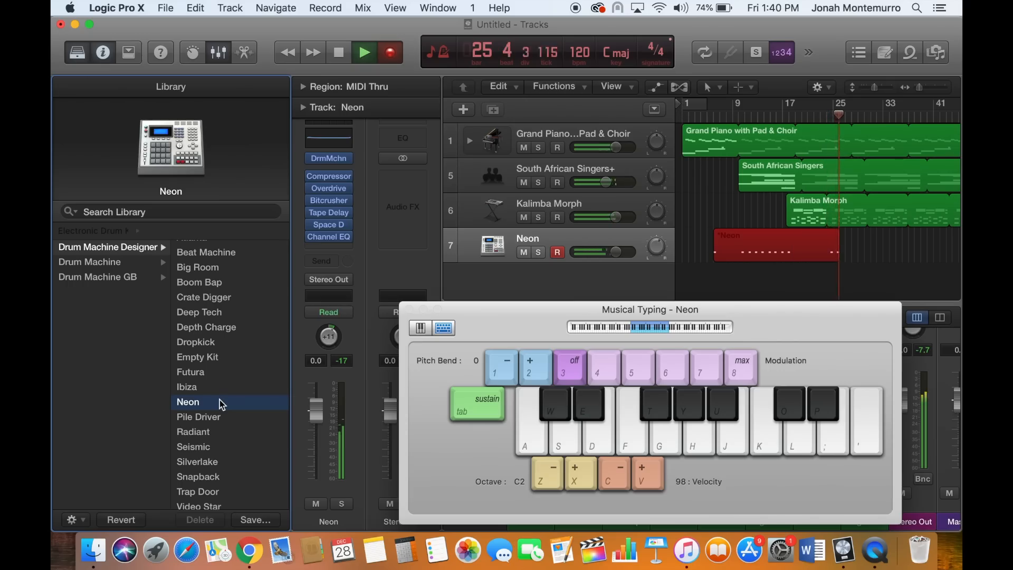
key("s")
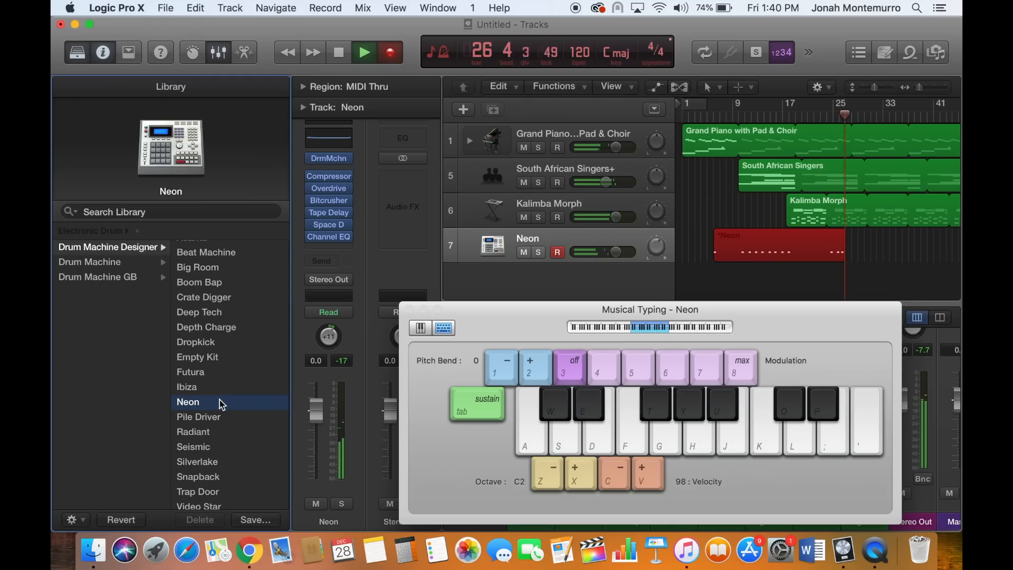
key("s")
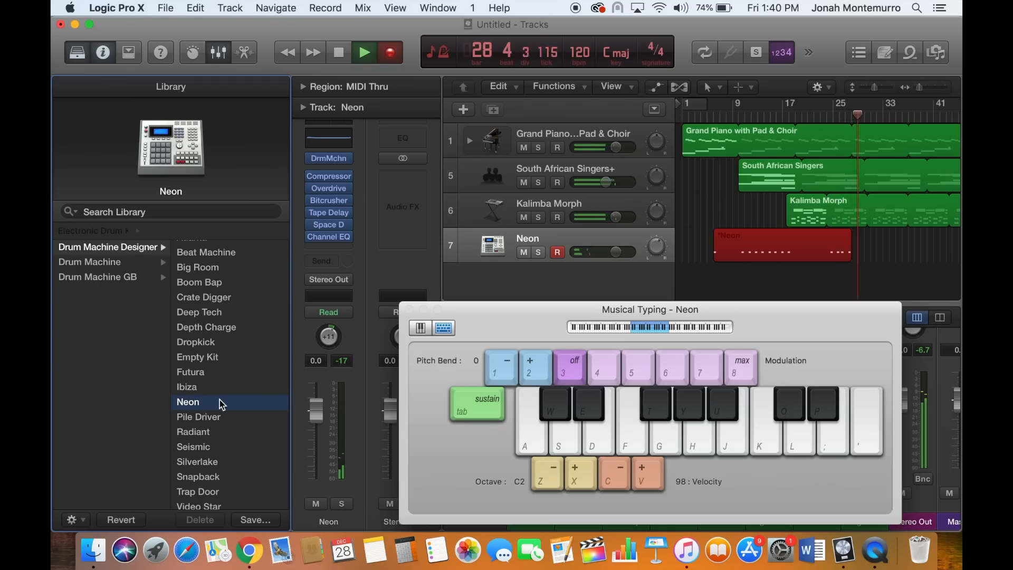
key("space")
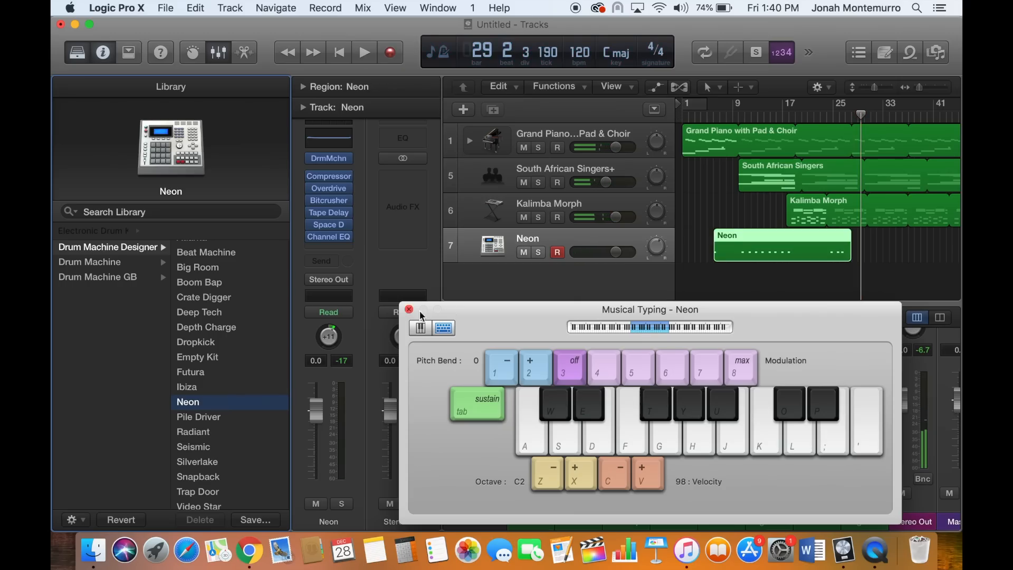
Create a new software instrument track below Neon and load the SoCal kit from the Drum Kit category.
scroll(260, 441, "down", 2)
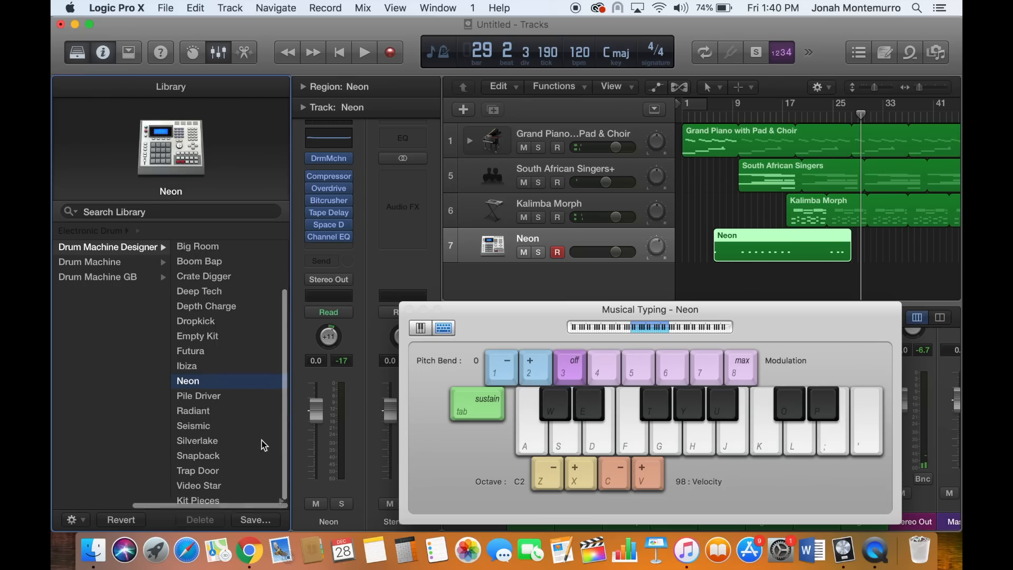
left_click(467, 109)
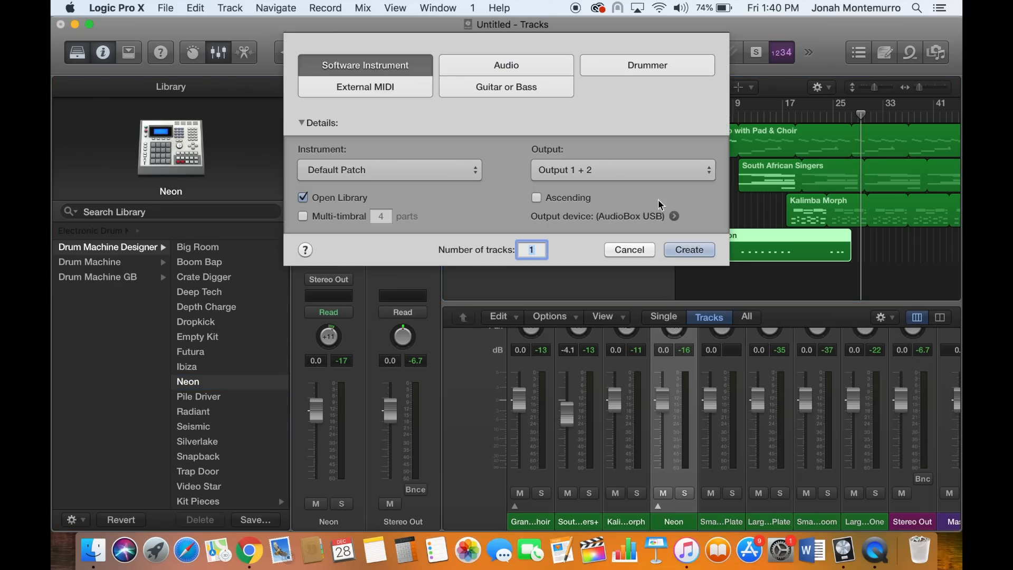
left_click(687, 248)
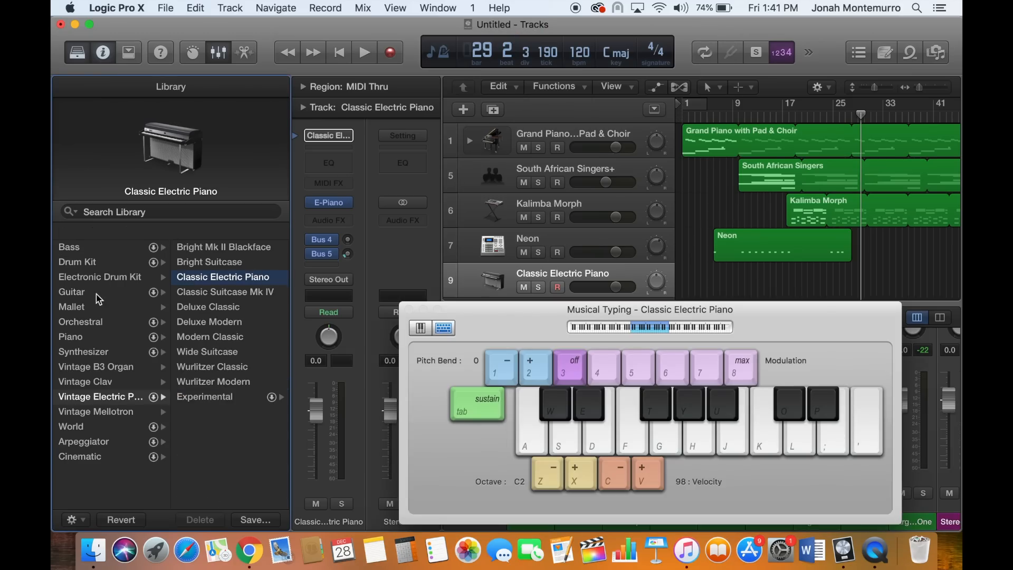
left_click(97, 295)
left_click(112, 263)
scroll(232, 438, "down", 1)
left_click(213, 472)
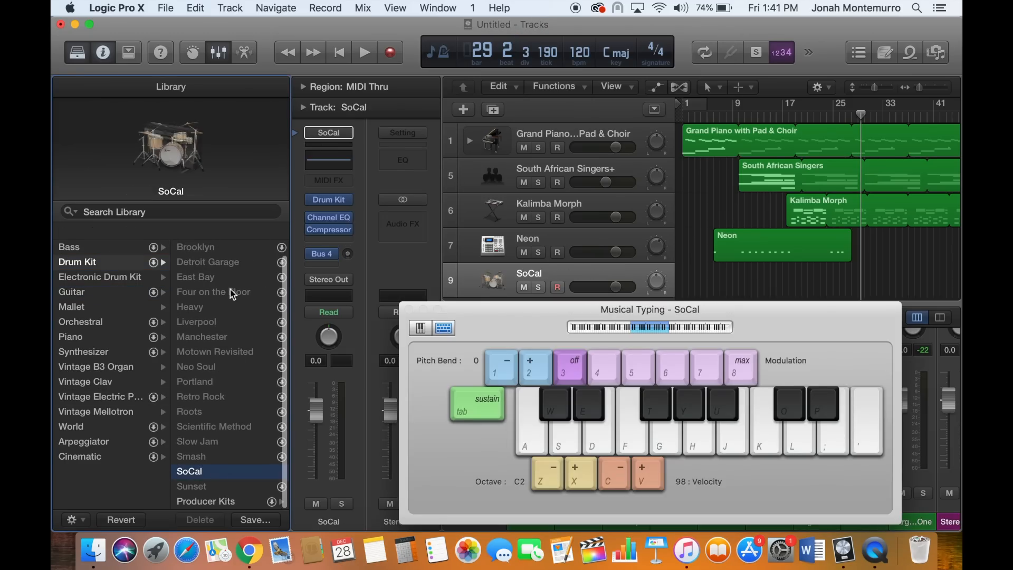
Lower the Musical Typing octave to C1 and audition various SoCal kit sounds.
key("d")
key("k")
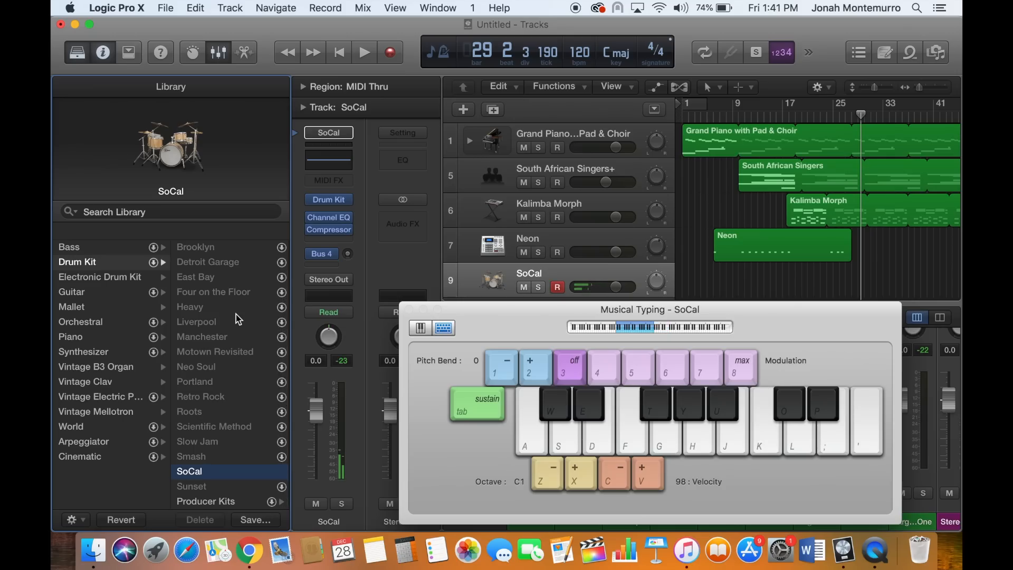
key("z")
key("l")
key("k")
key("l")
key("l")
key("l")
key("h")
key("g")
key("f")
key("f")
key("x")
key("g")
key("j")
key("j")
key("g")
key("h")
key("f")
key("j")
key("k")
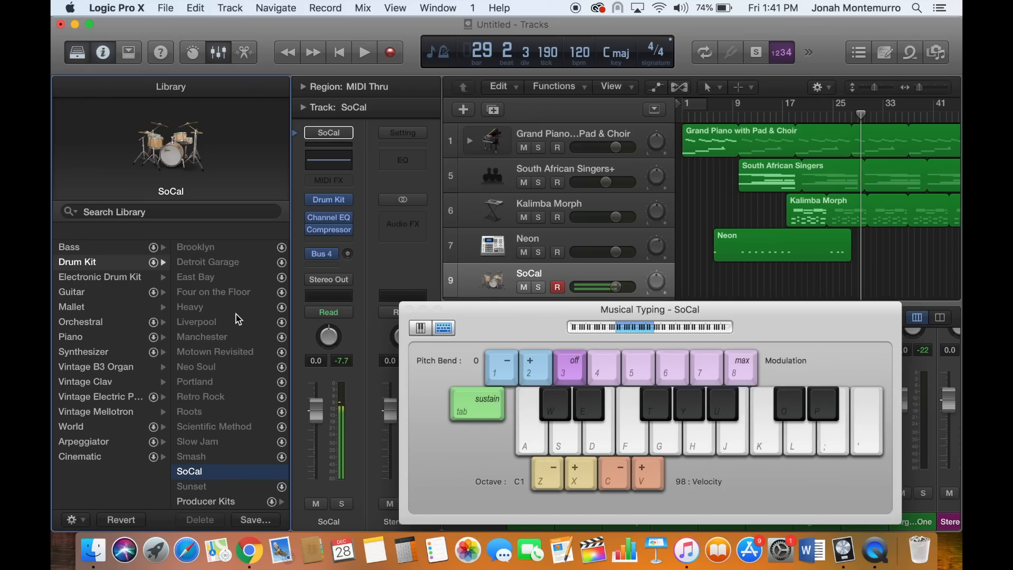
key("k")
key("k")
key("g")
key("j")
key("g")
key("h")
key("g")
key("f")
key("j")
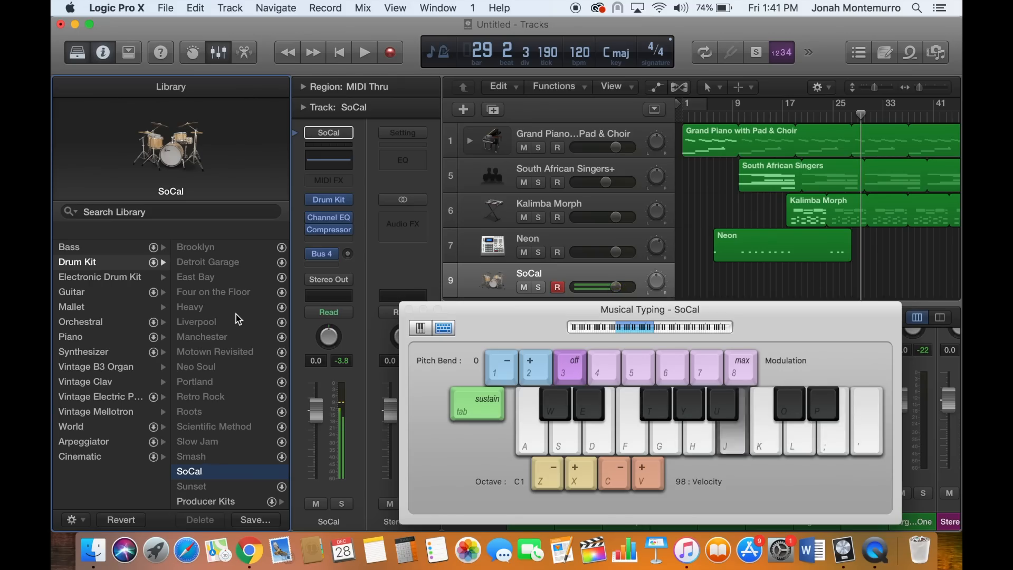
Rehearse a repeating SoCal drum pattern alternating the J, K and L sounds without recording.
key("k")
key("j")
key("k")
key("j")
key("k")
key("j")
key("k")
key("j")
key("k")
key("j")
key("k")
key("j")
key("k")
key("j")
key("k")
key("j")
key("k")
key("j")
key("k")
key("j")
key("k")
key("j")
key("l")
key("k")
key("j")
key("k")
key("l")
key("l")
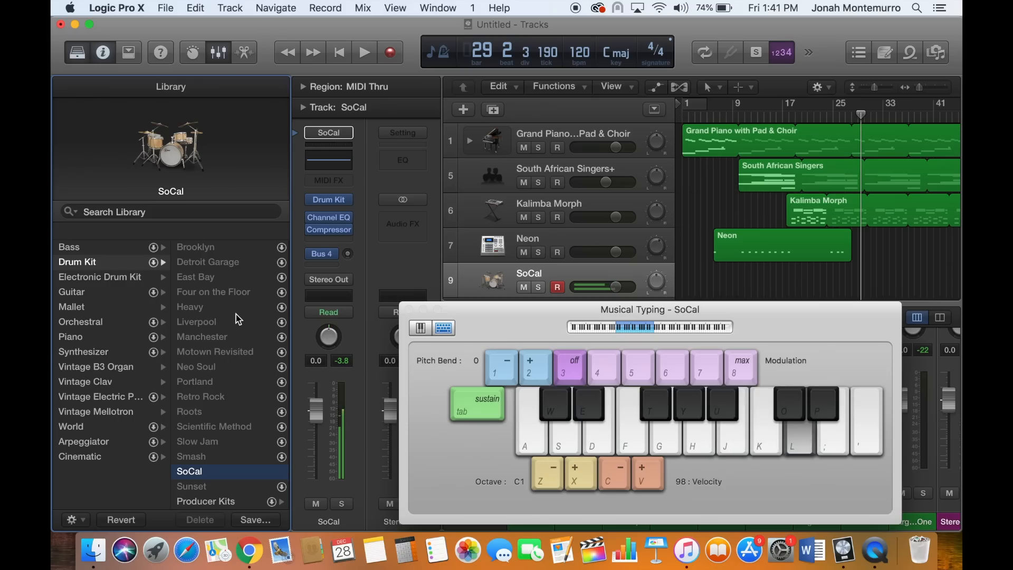
key("k")
key("j")
key("k")
key("l")
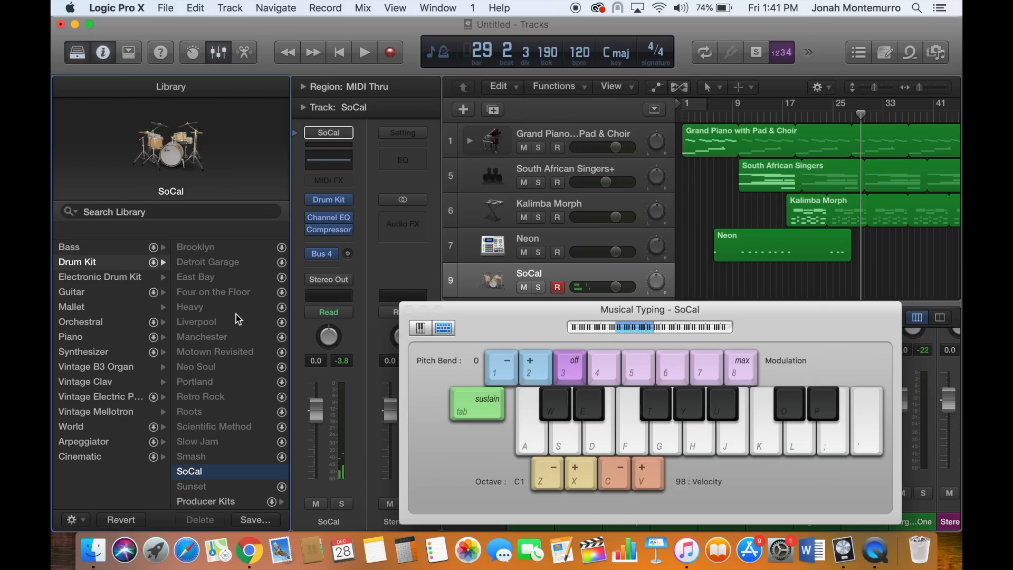
key("l")
key("k")
key("j")
key("k")
key("l")
key("k")
key("j")
key("k")
key("l")
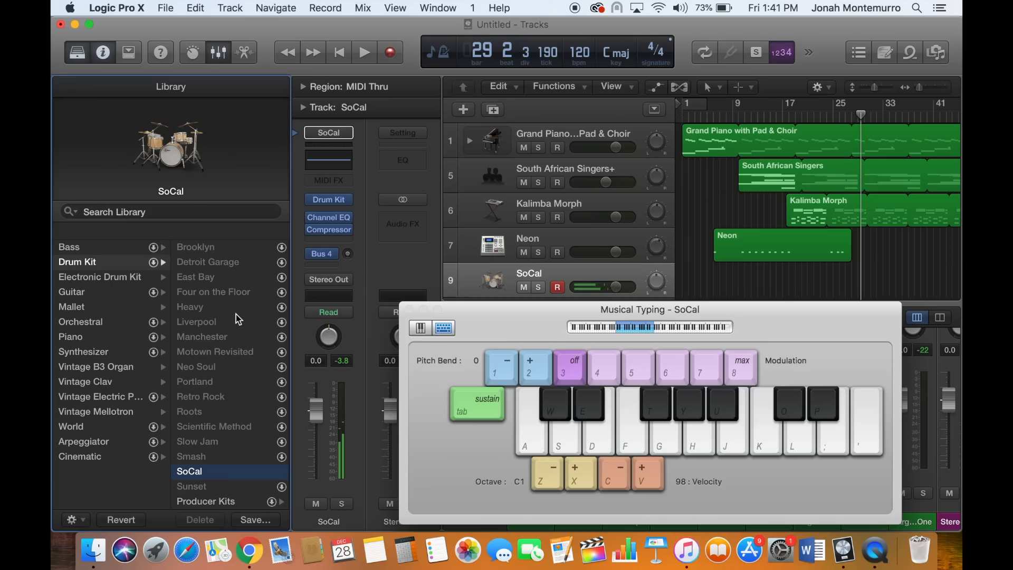
Try to record a SoCal pattern of the L, K and J sounds on track 9 from the project start.
key("Return")
key("r")
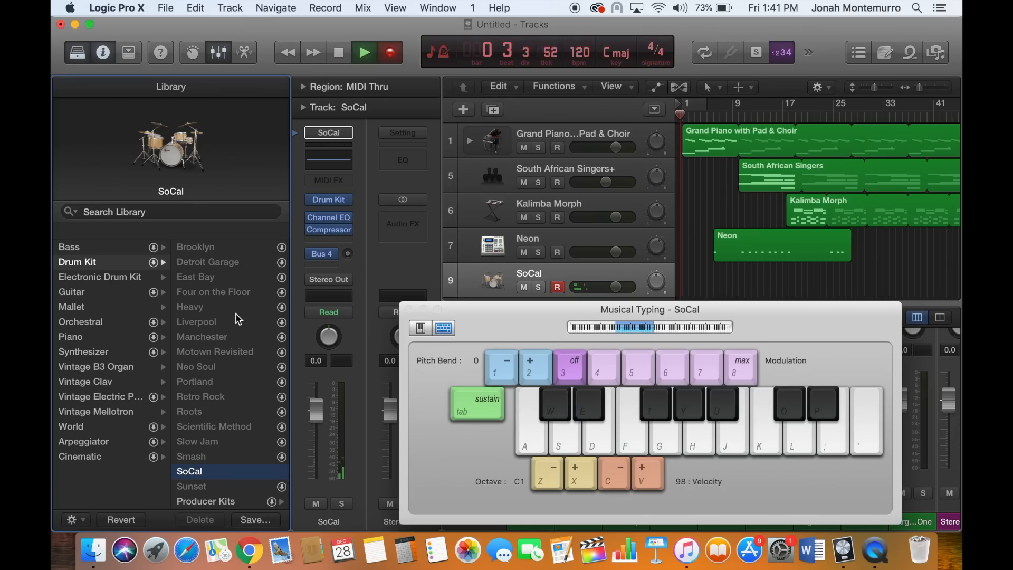
key("l")
key("k")
key("j")
key("k")
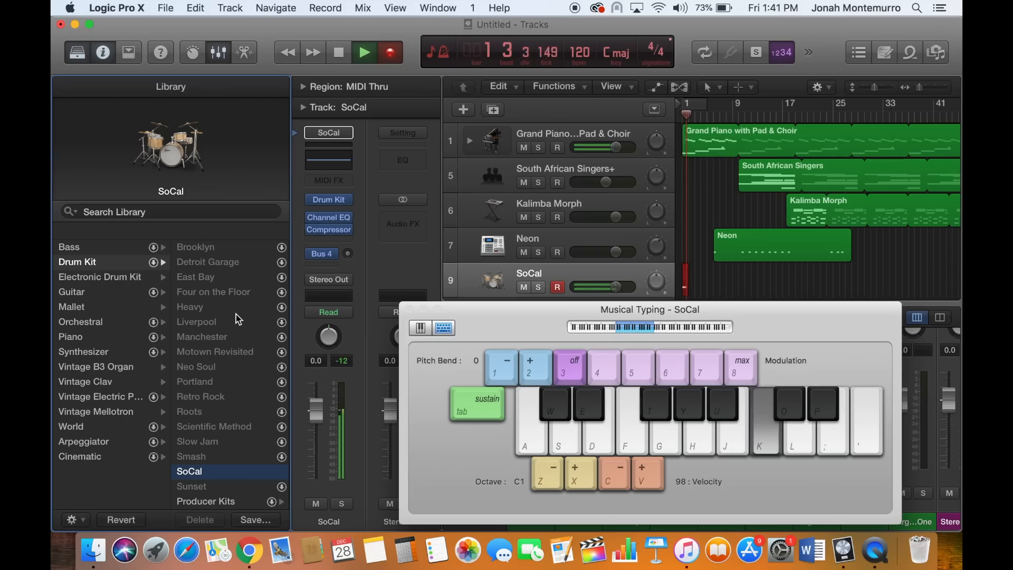
key("l")
key("l")
key("k")
key("j")
key("l")
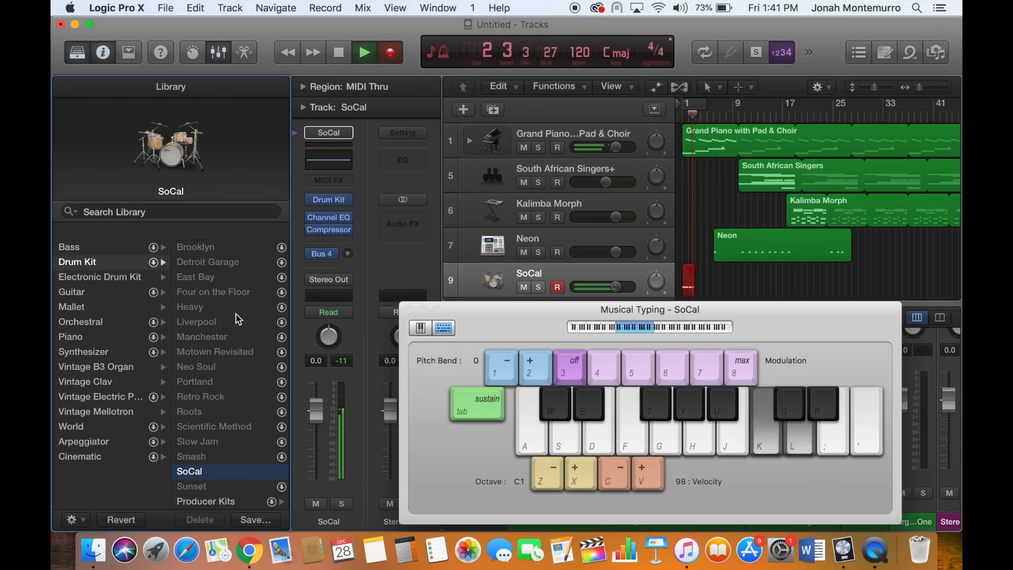
Mute the Neon, Kalimba Morph and South African Singers tracks and stop the recording.
left_click(524, 252)
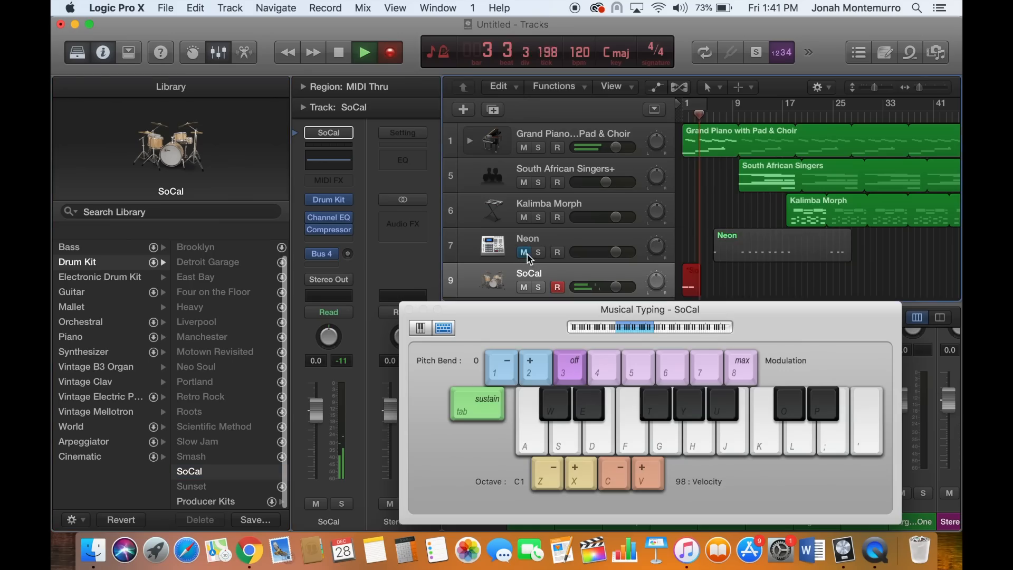
left_click(523, 217)
left_click(524, 183)
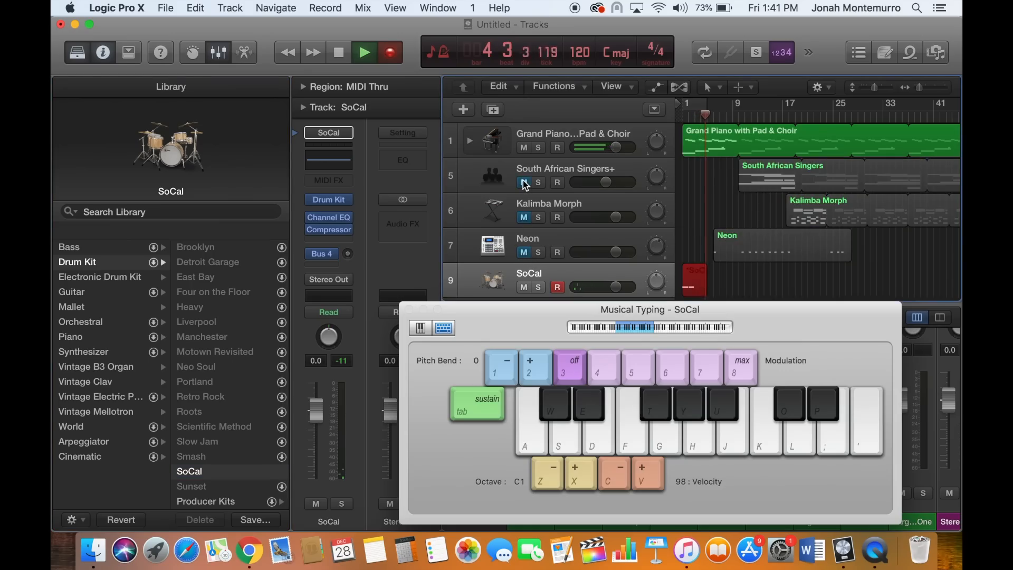
key("space")
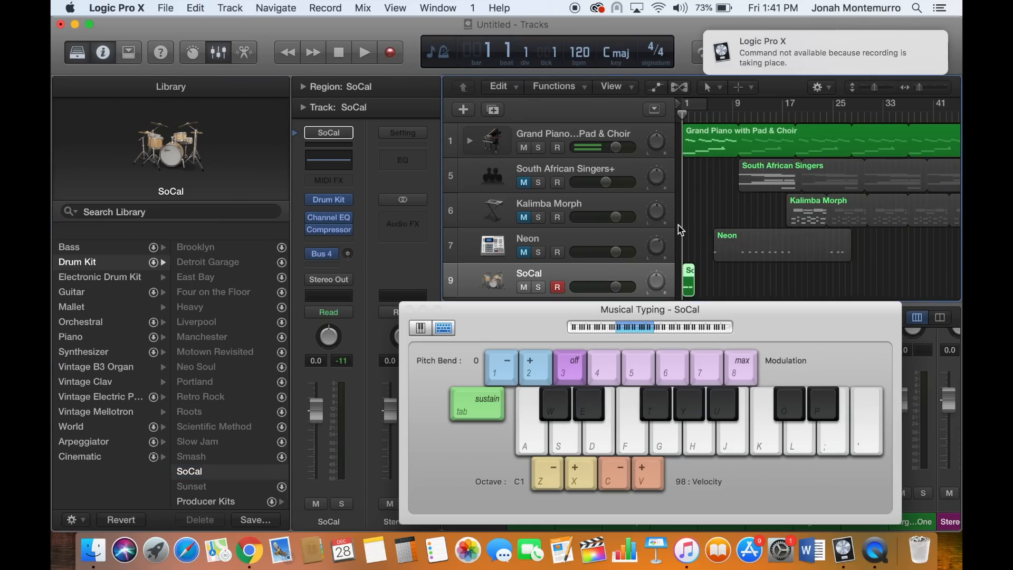
Play the project from the start and rehearse the SoCal L, K, J pattern against the grand piano.
key("space")
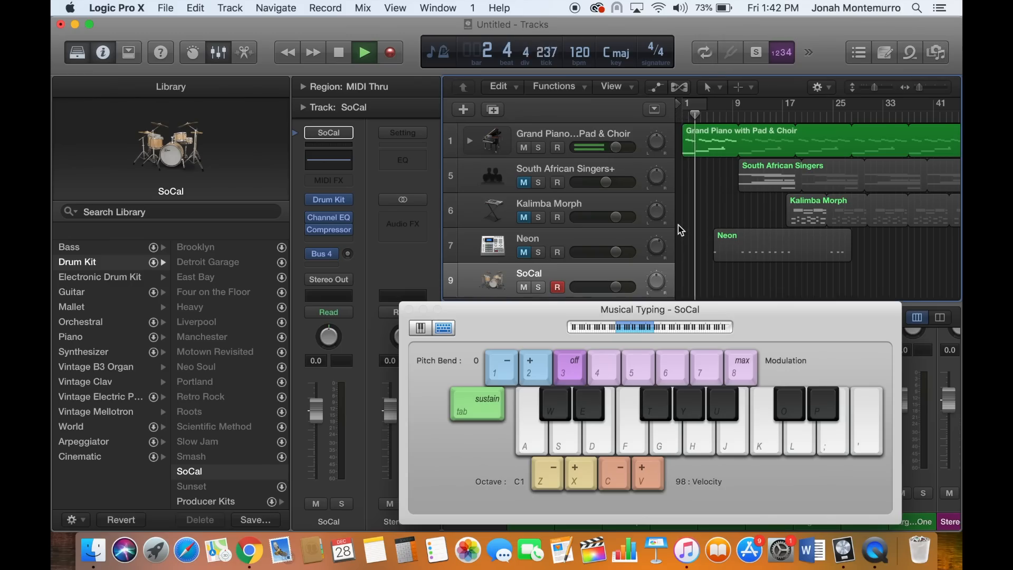
key("l")
key("k")
key("j")
key("l")
key("l")
key("k")
key("j")
key("k")
key("l")
Stop playback, delete the SoCal track and return to the project start.
key("space")
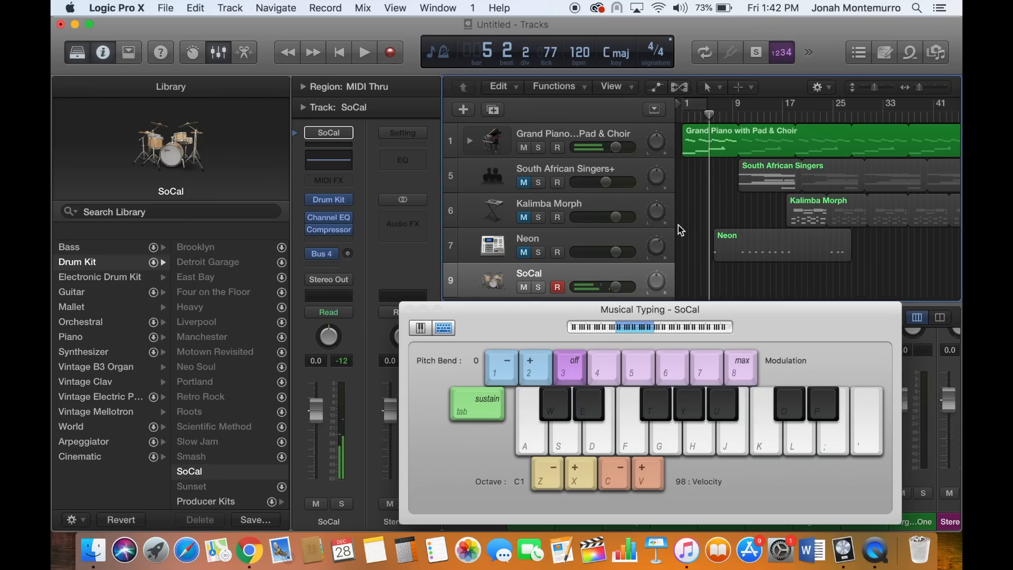
key("super+BackSpace")
key("Return")
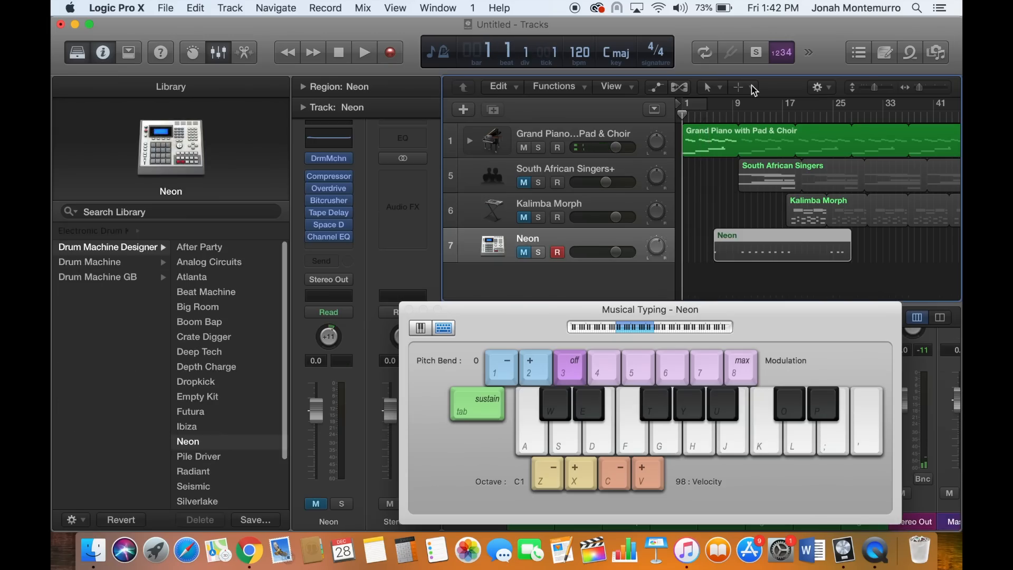
Record a brief take with the L sound at bar 1 on the muted Neon track.
key("r")
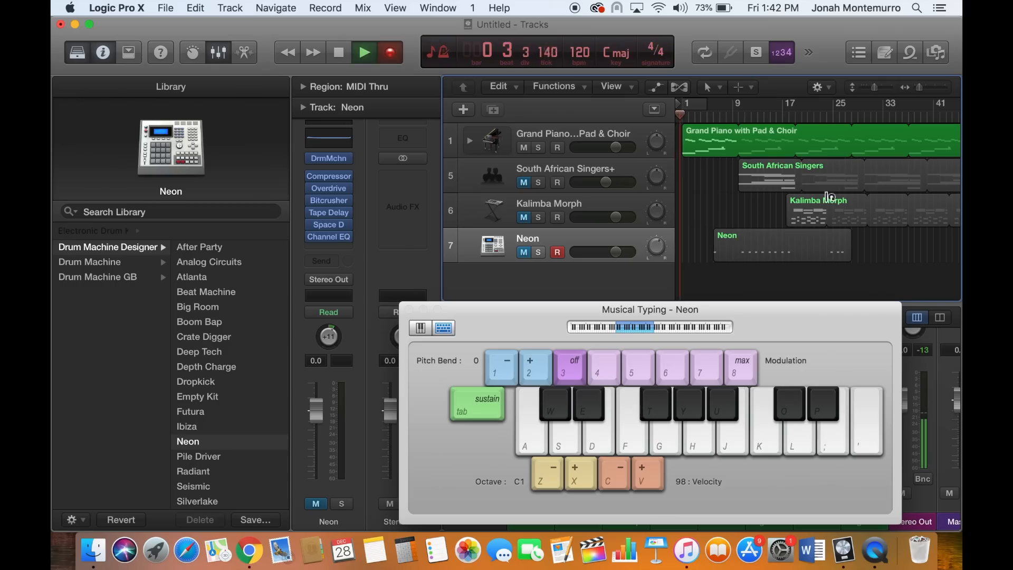
key("l")
key("space")
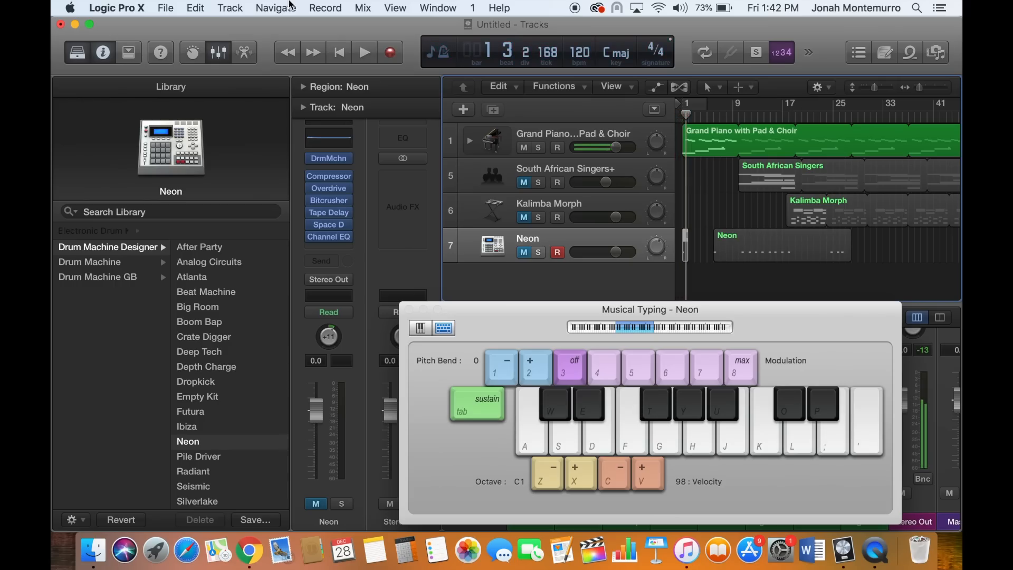
Undo the brief Neon recording and the track deletion to restore the SoCal track.
left_click(196, 8)
left_click(202, 25)
left_click(196, 8)
left_click(199, 8)
left_click(200, 8)
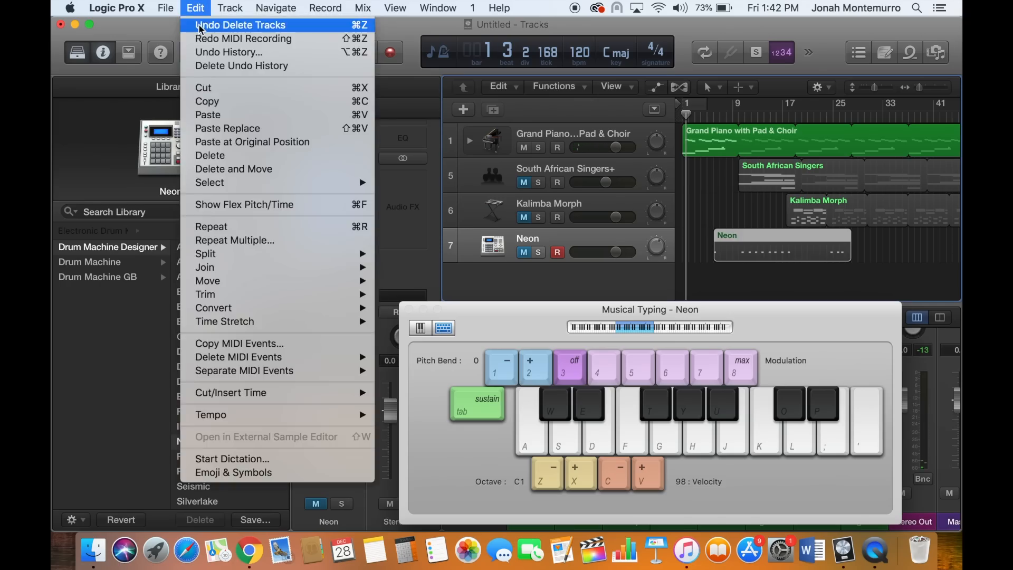
left_click(199, 24)
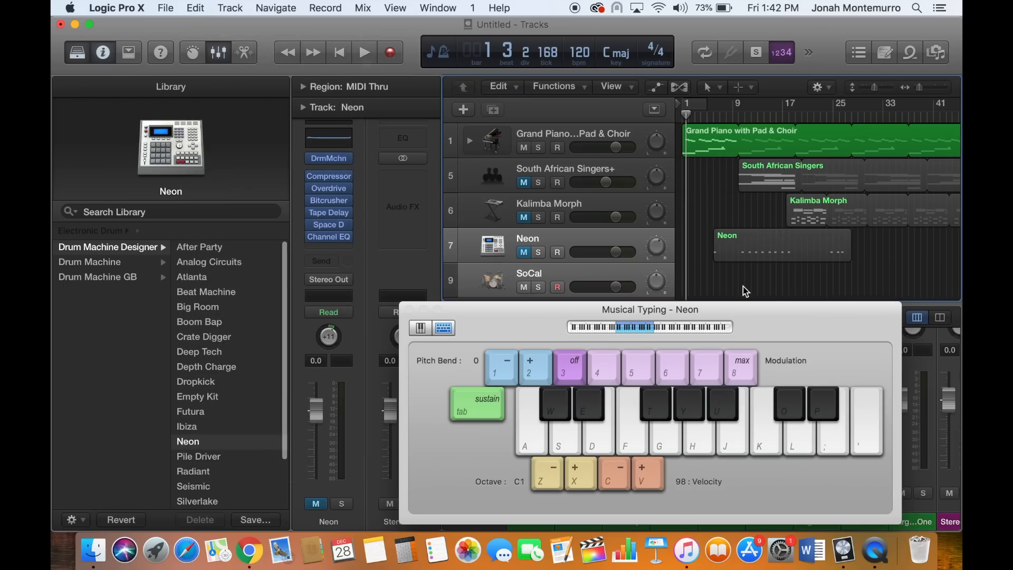
Try to record the L, K, J drum pattern from bar 1 against the grand piano, stopping after four bars.
key("l")
key("l")
key("k")
key("k")
key("l")
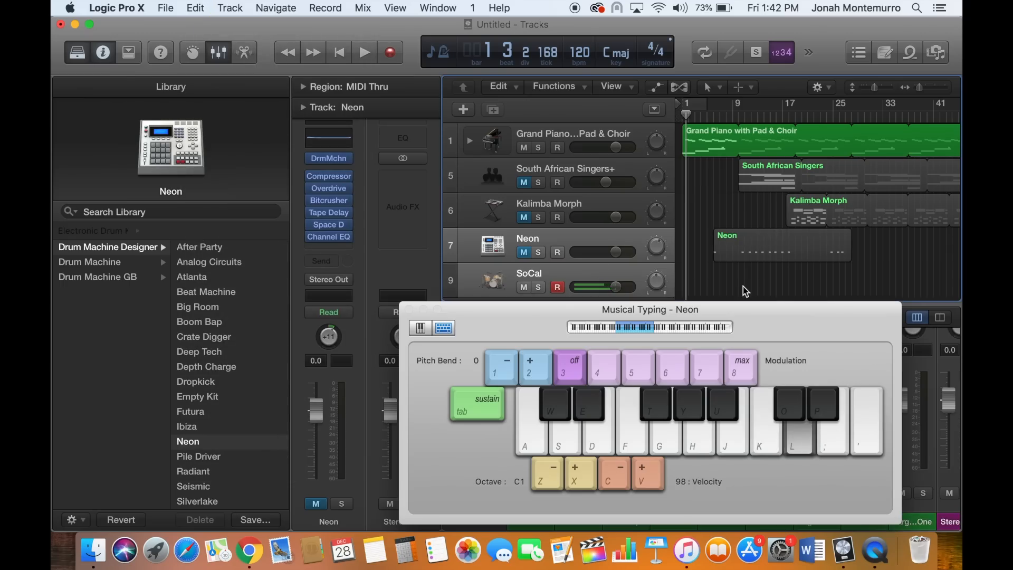
key("r")
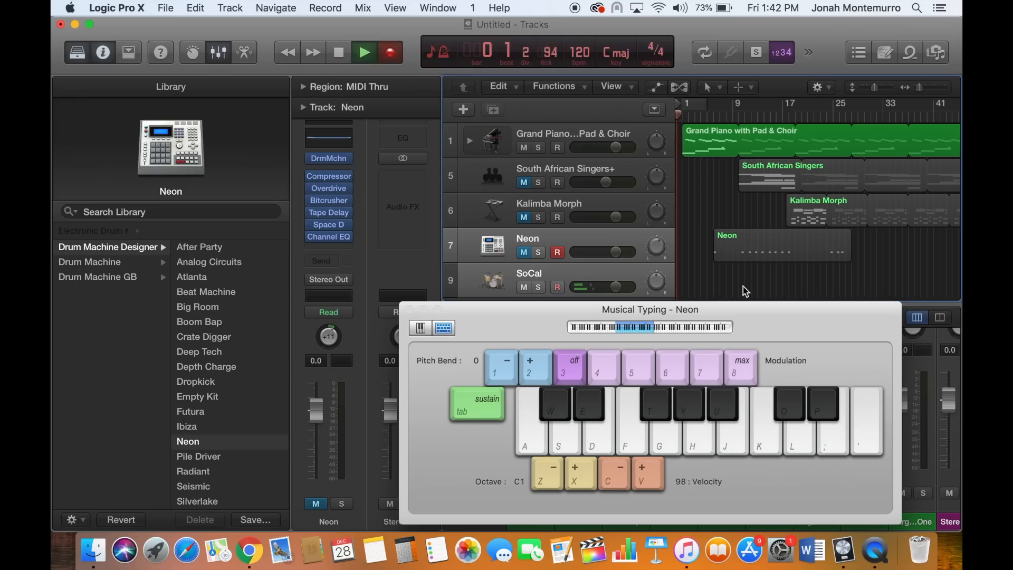
key("l")
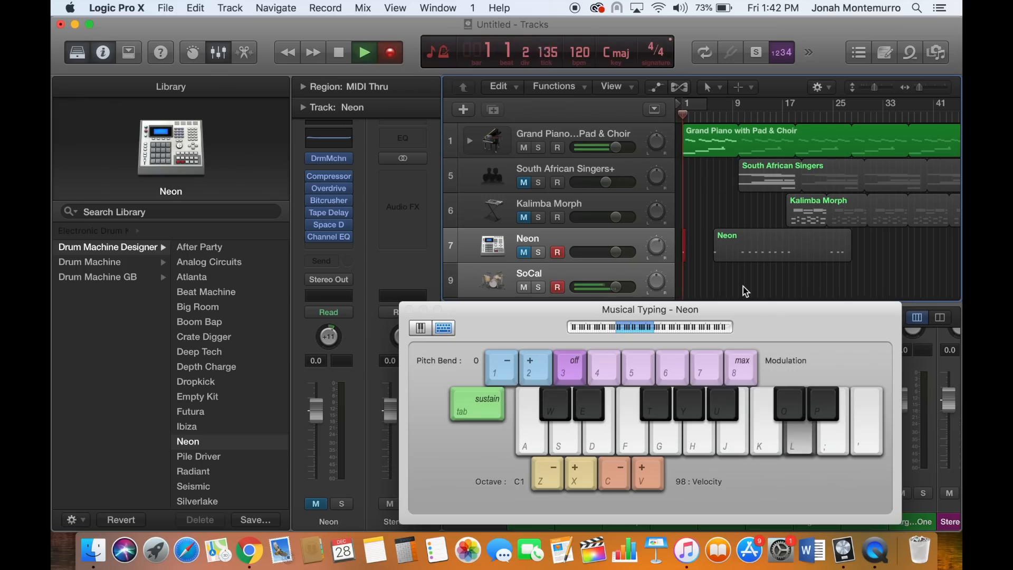
key("k")
key("j")
key("k")
key("l")
key("l")
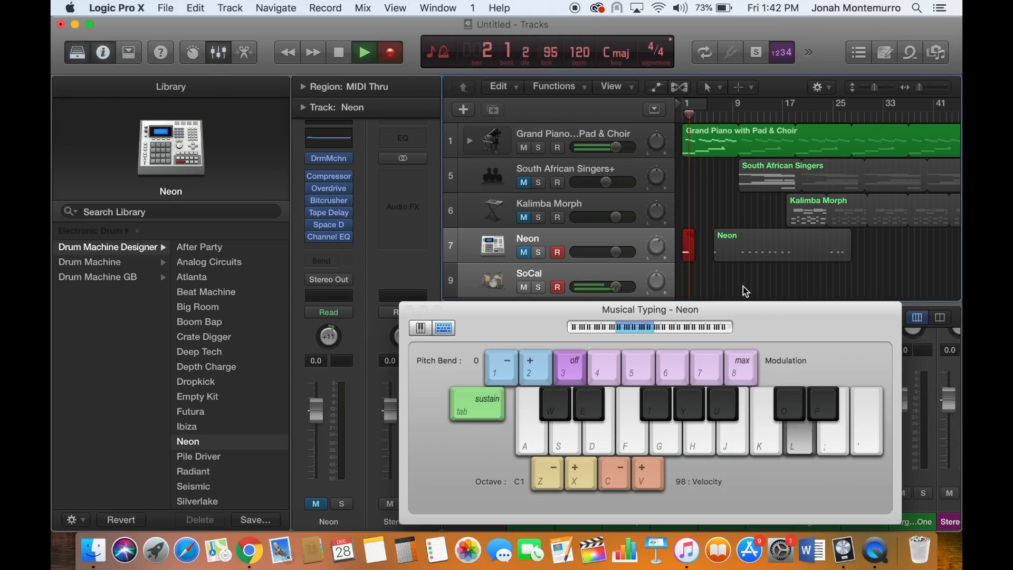
key("k")
key("j")
key("l")
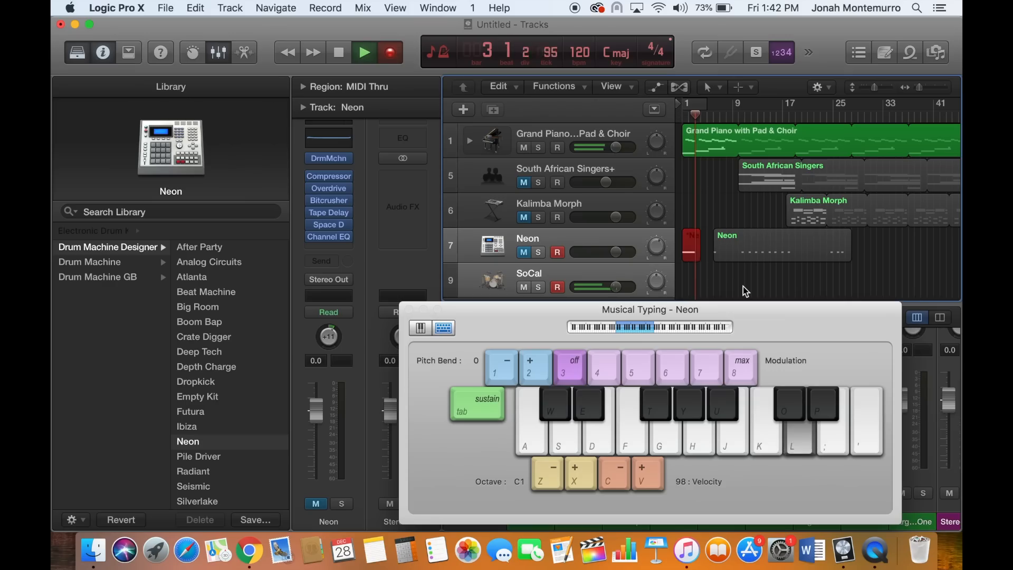
key("k")
key("k")
key("l")
key("k")
key("k")
key("l")
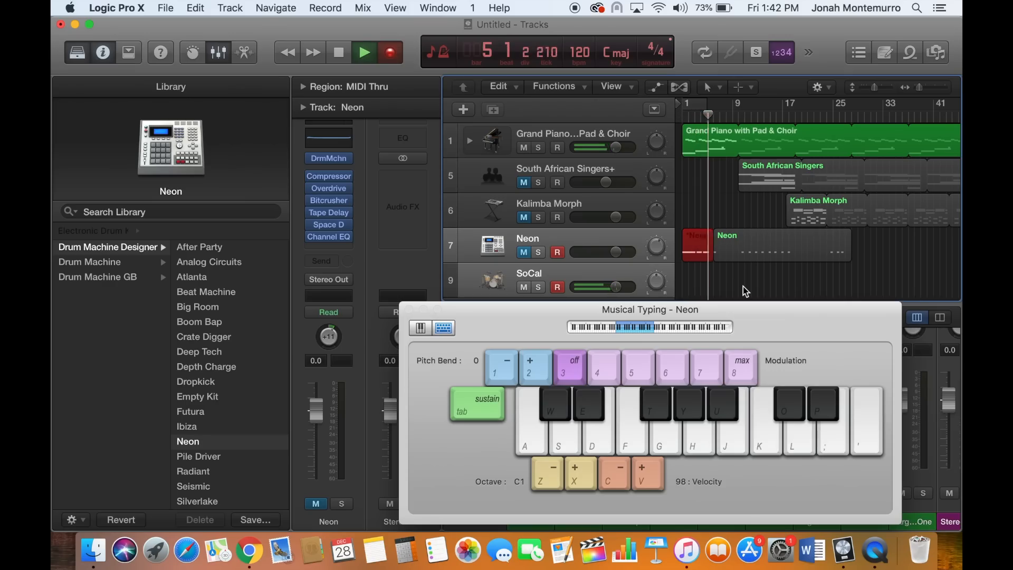
key("space")
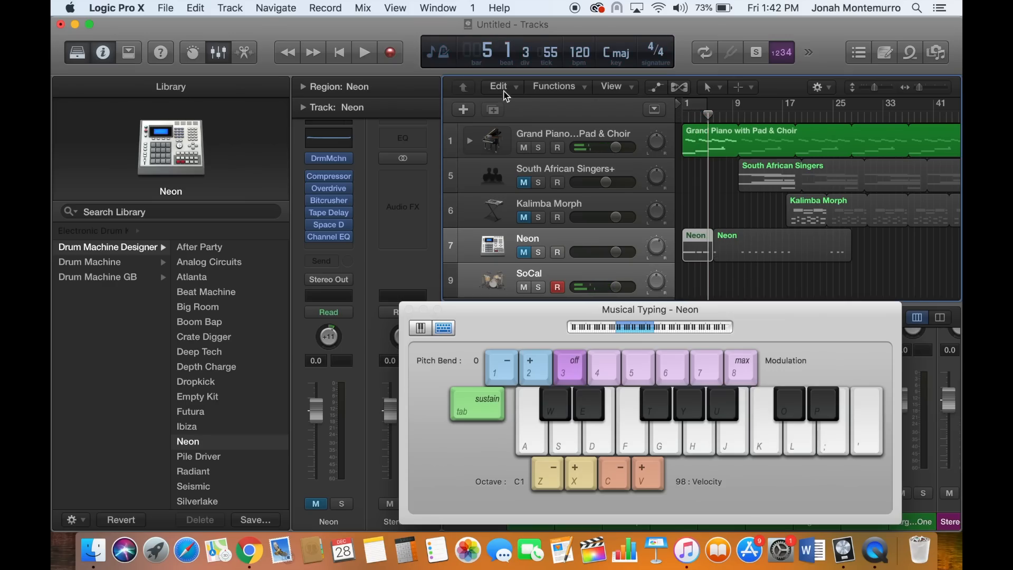
Delete the misplaced take from the start of the Neon track.
key("Delete")
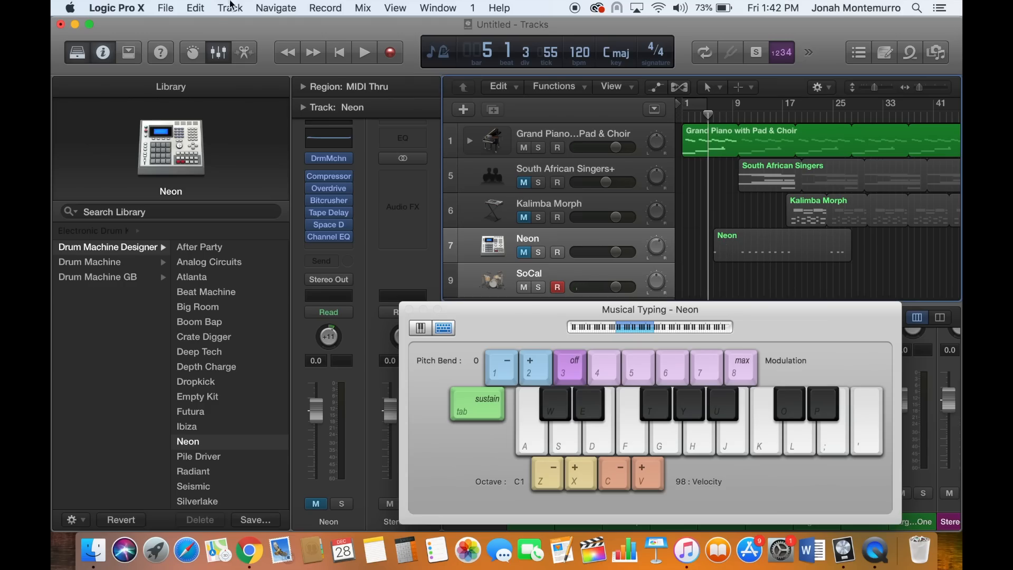
left_click(198, 6)
left_click(197, 24)
left_click(196, 7)
left_click(197, 25)
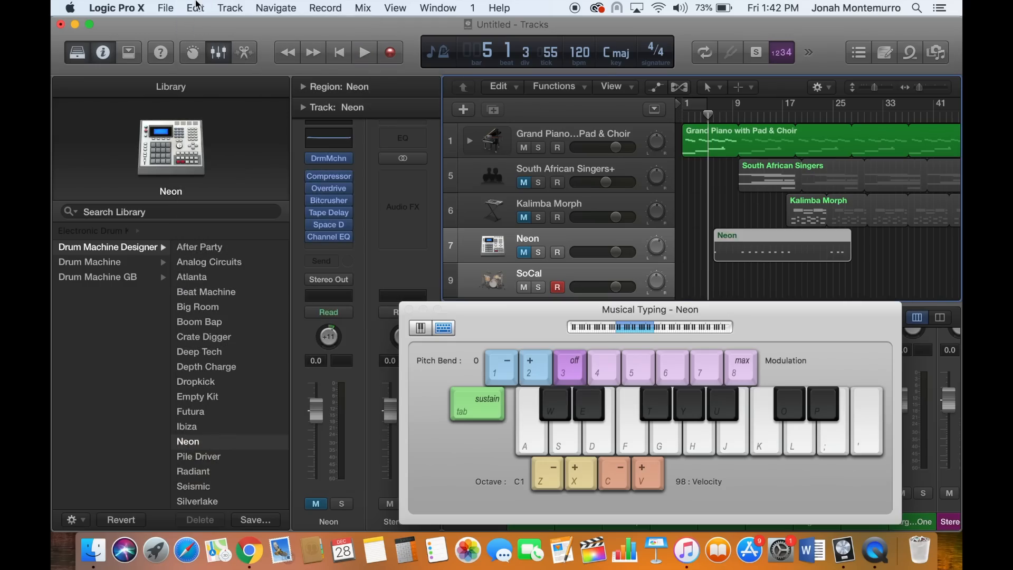
Select only the SoCal track, return to the project start and rehearse the L, K, J drum pattern.
left_click(494, 283)
key("Return")
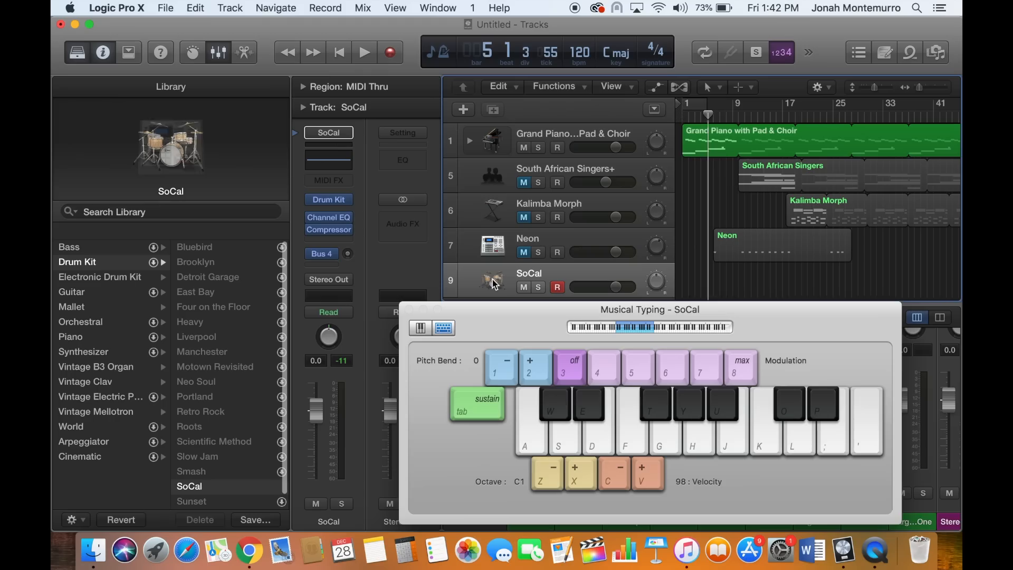
key("l")
key("k")
key("j")
key("l")
key("k")
key("j")
key("l")
key("l")
key("k")
key("j")
key("k")
key("l")
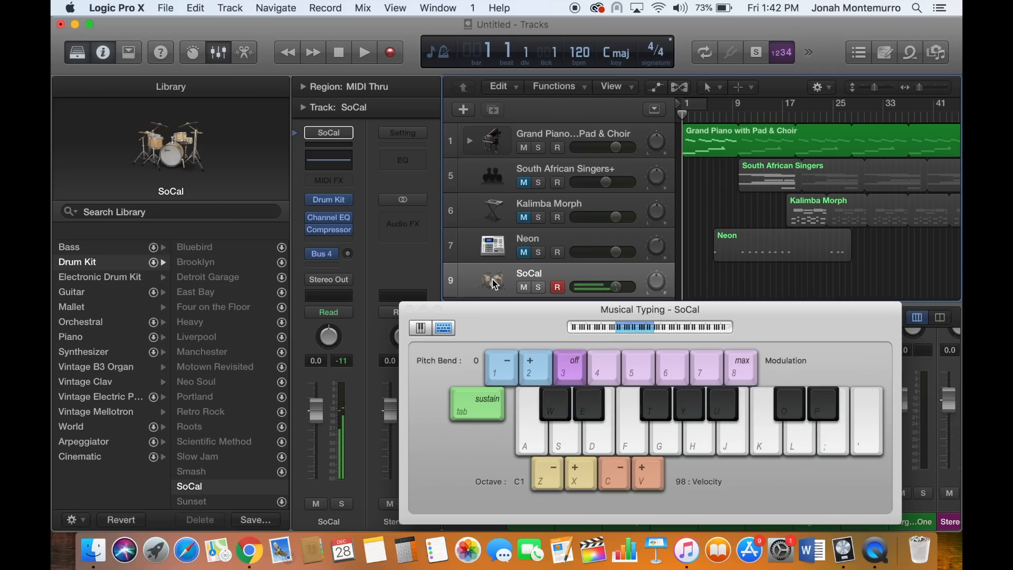
Record the repeating L, K, J drum pattern on the SoCal track from bar 1, stopping in bar 7.
key("r")
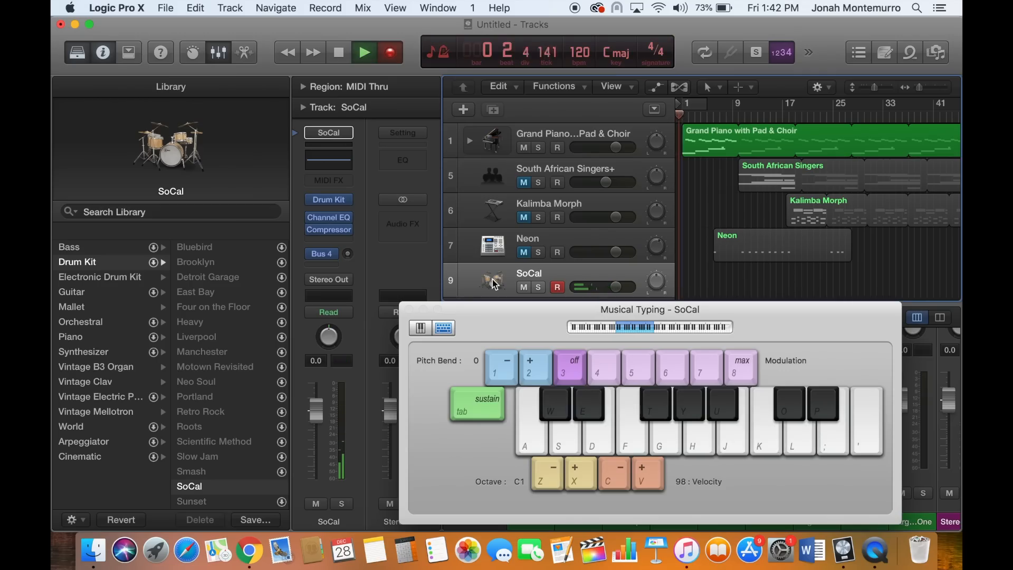
key("l")
key("k")
key("j")
key("k")
key("l")
key("k")
key("j")
key("k")
key("l")
key("k")
key("j")
key("k")
key("l")
key("k")
key("j")
key("k")
key("l")
key("l")
key("k")
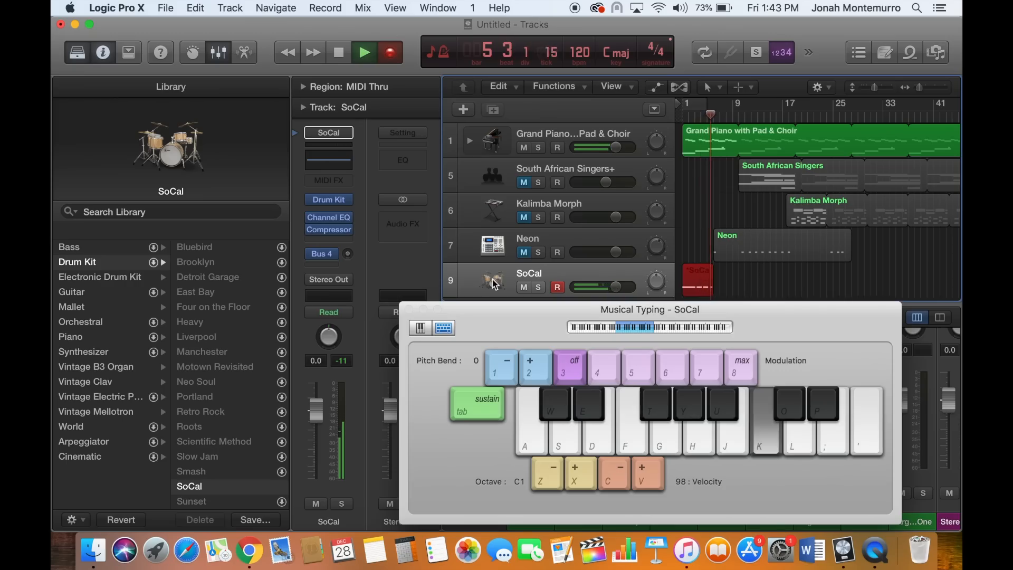
key("l")
key("k")
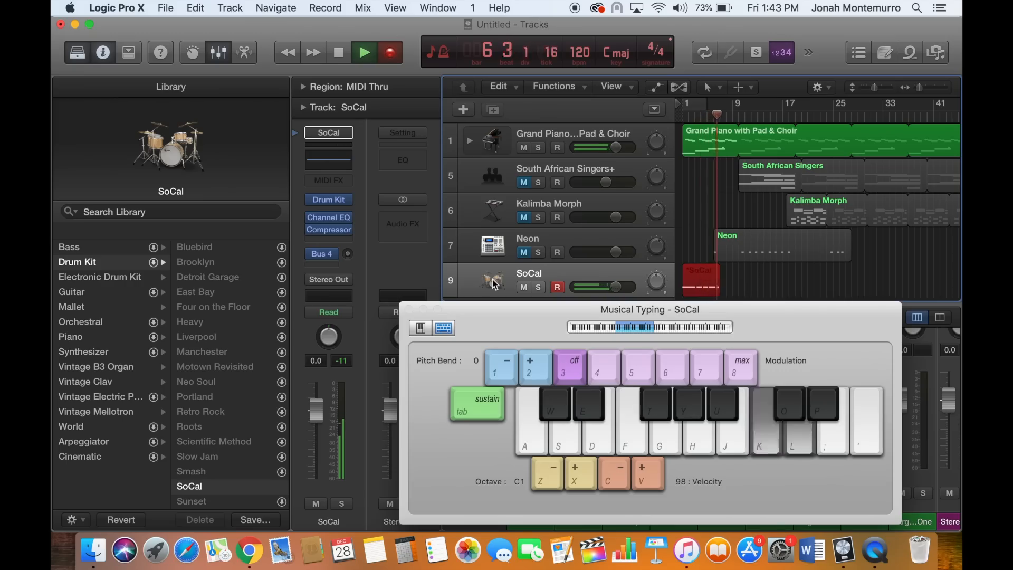
key("j")
key("l")
key("space")
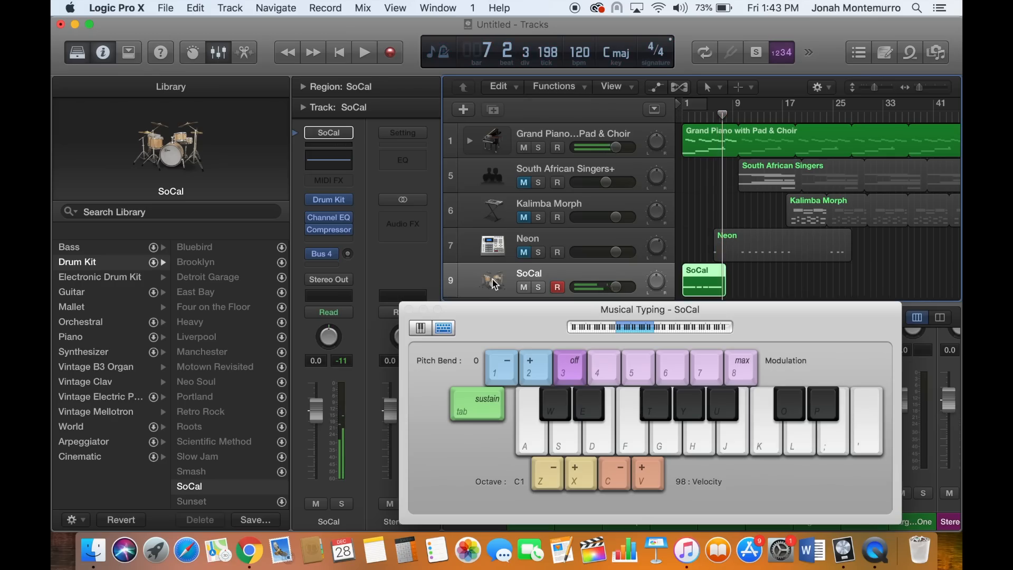
Loop the recorded SoCal region out to bar 57.
left_click_drag(728, 268, 938, 277)
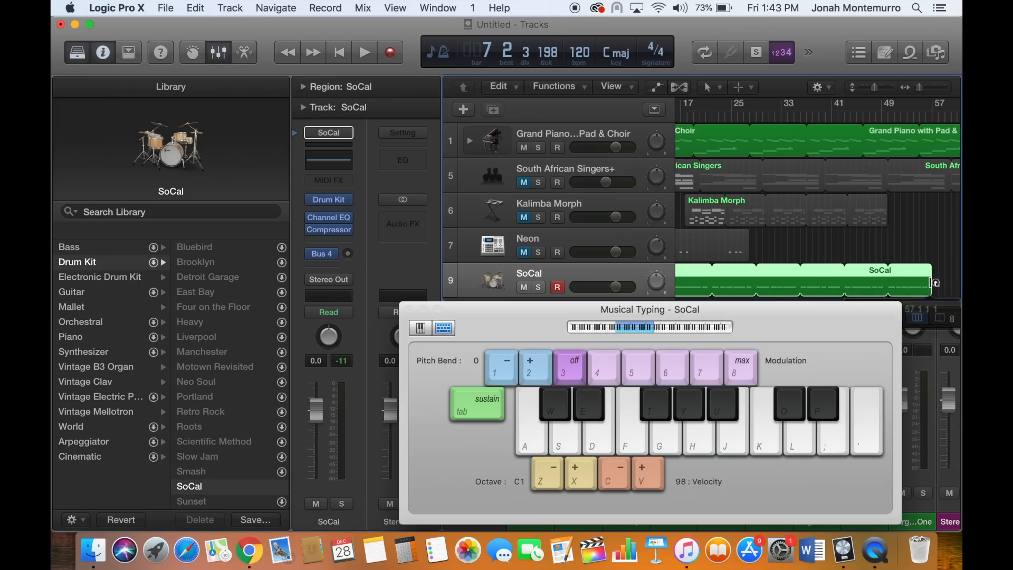
scroll(924, 293, "left", 5)
Unmute the Neon, Kalimba Morph and South African Singers tracks.
left_click(529, 254)
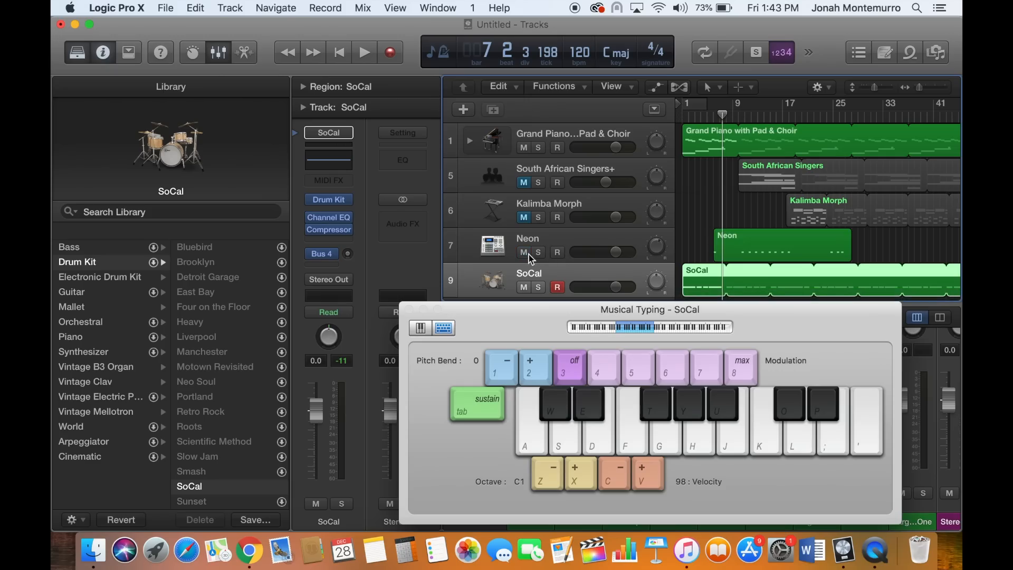
left_click(524, 218)
left_click(524, 184)
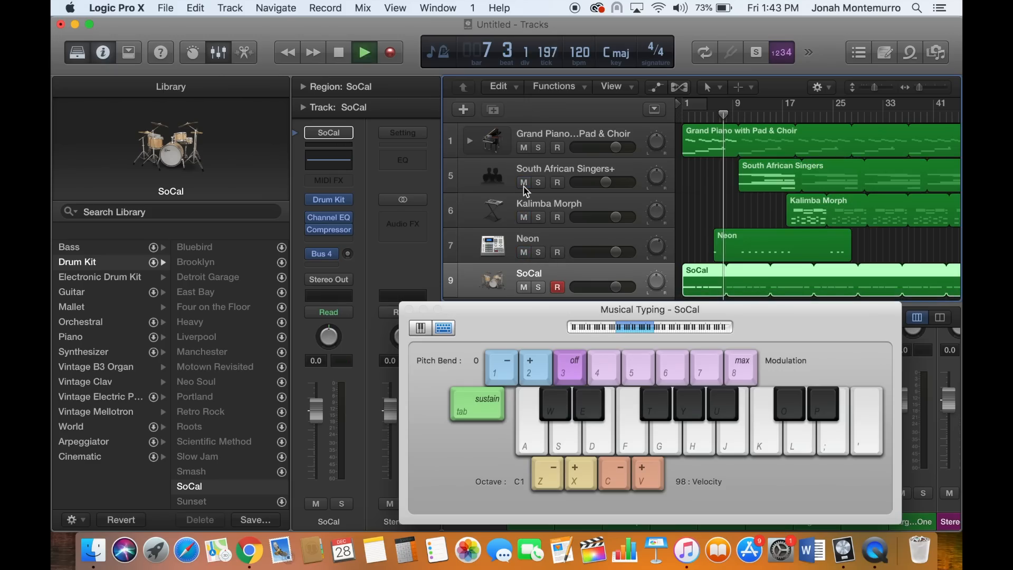
Play the full arrangement from the start and lower the SoCal track's volume to -6.4 dB.
key("Return")
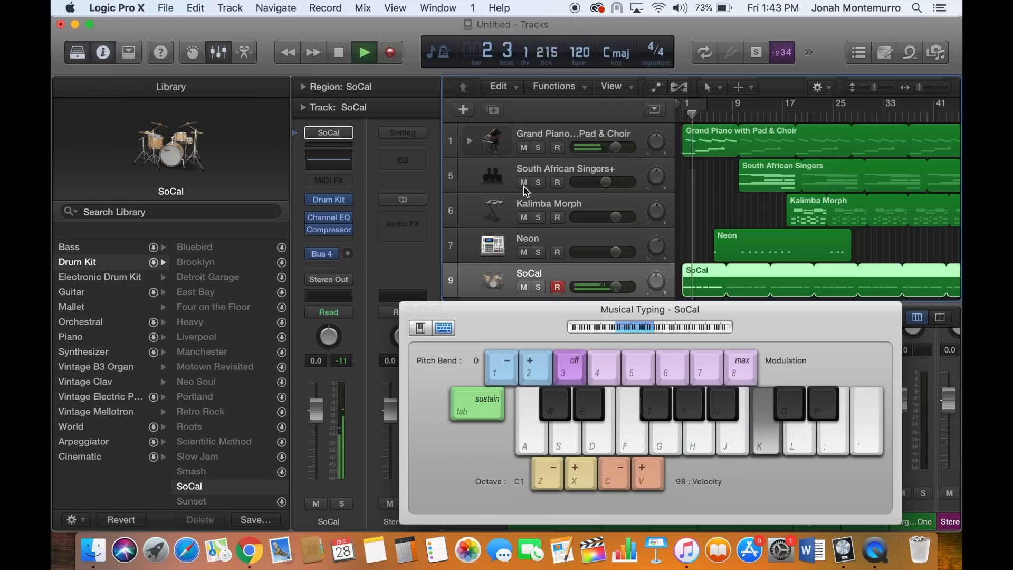
left_click_drag(615, 287, 600, 286)
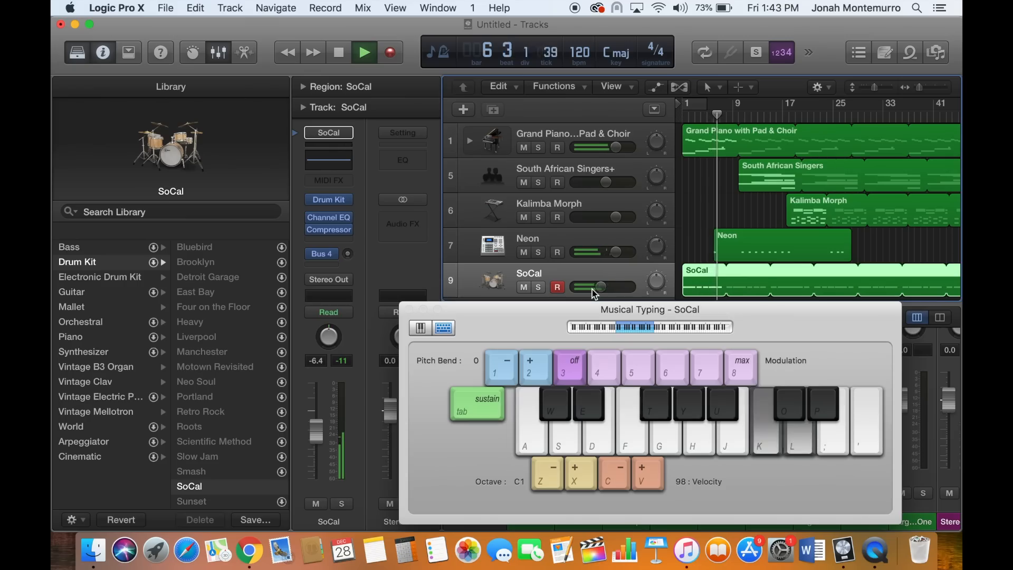
Delete the existing Neon region and restart playback from the project start.
left_click(768, 230)
key("Delete")
key("space")
key("Return")
key("space")
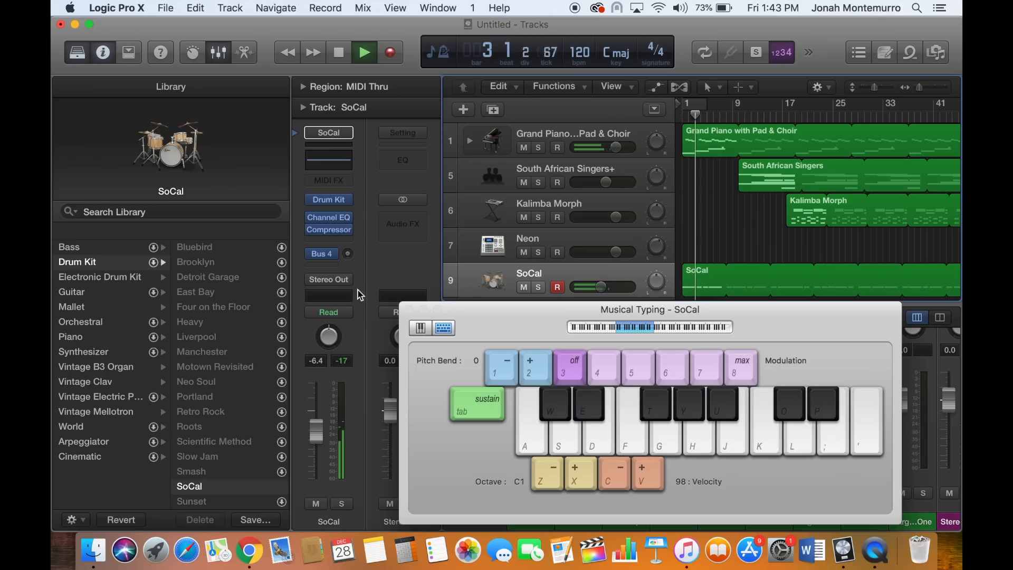
Select the Neon track and rehearse the D sound at bar starts over the playing arrangement.
left_click(491, 254)
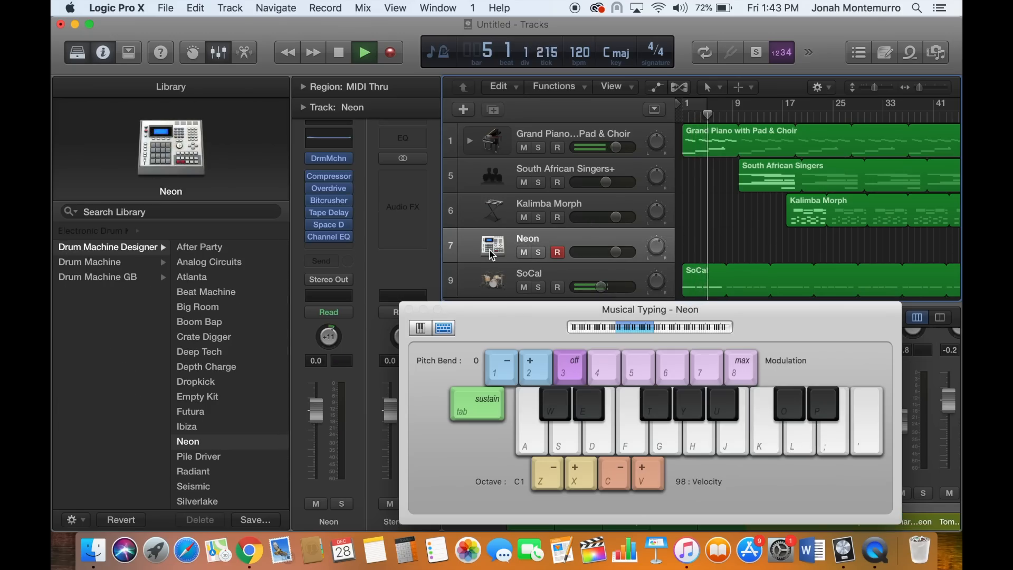
key("d")
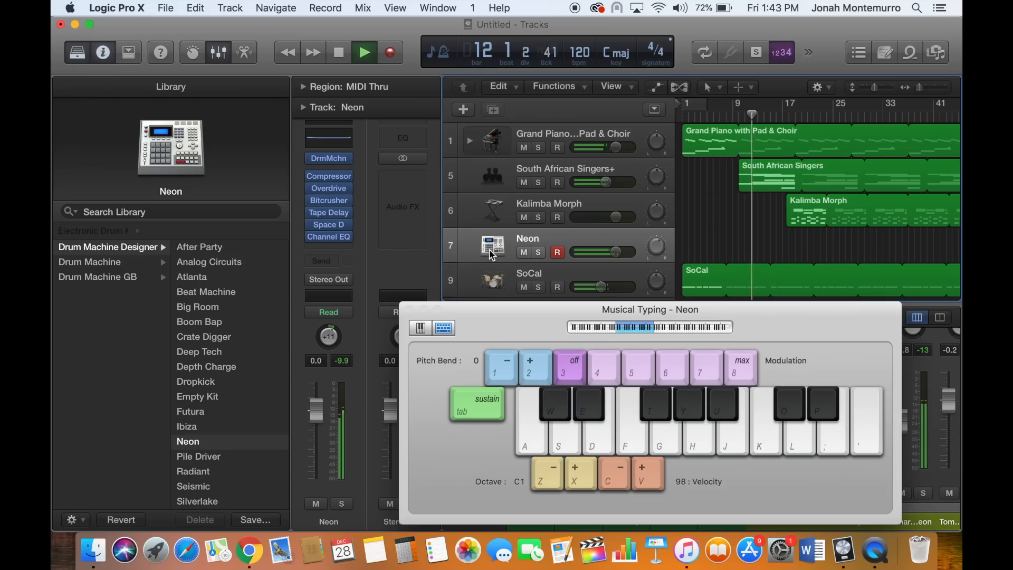
key("d")
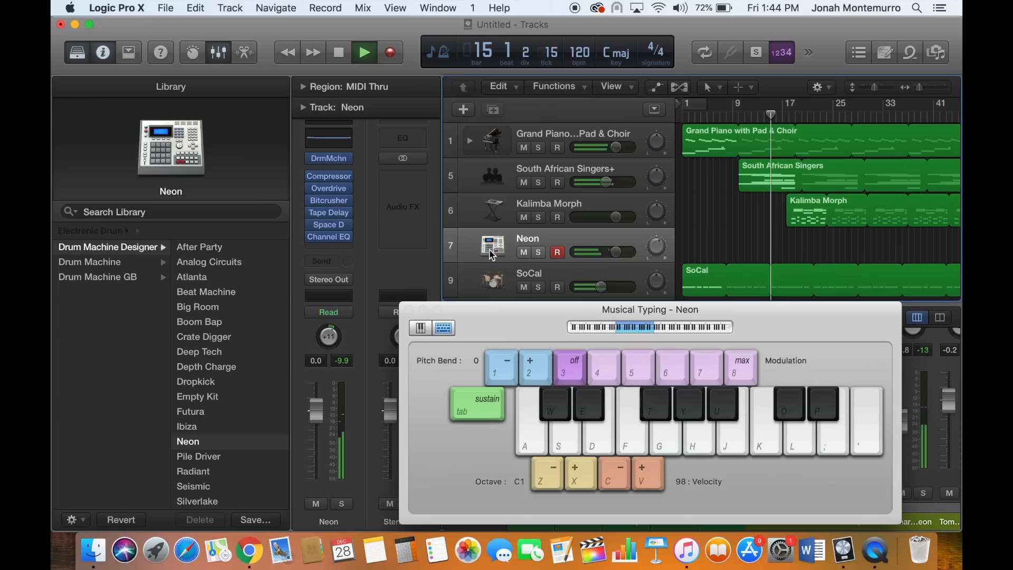
key("d")
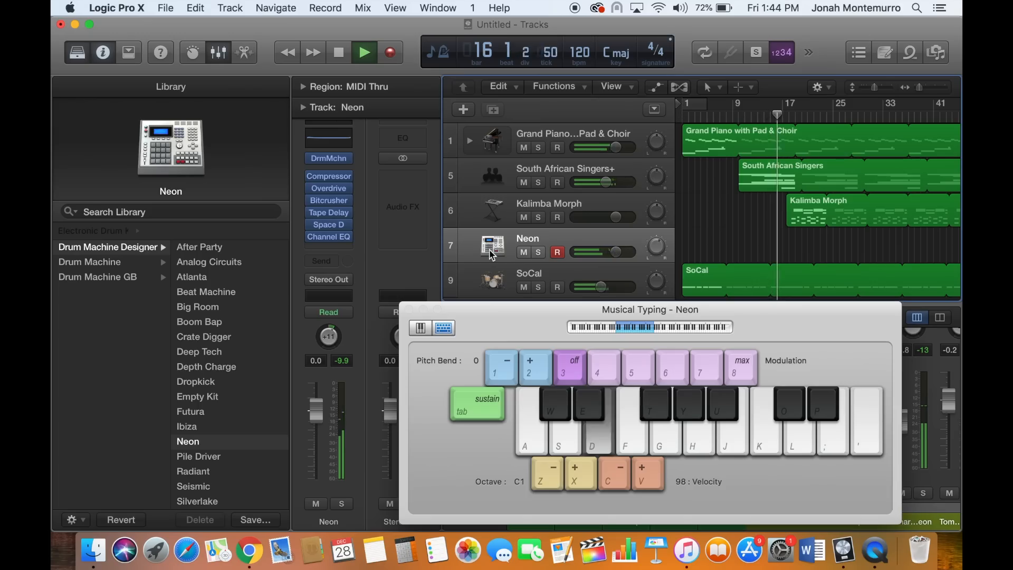
Audition the Neon drum kit's E and D-sharp sounds at octave C1 over the playing song.
key("d")
key("d")
key("d")
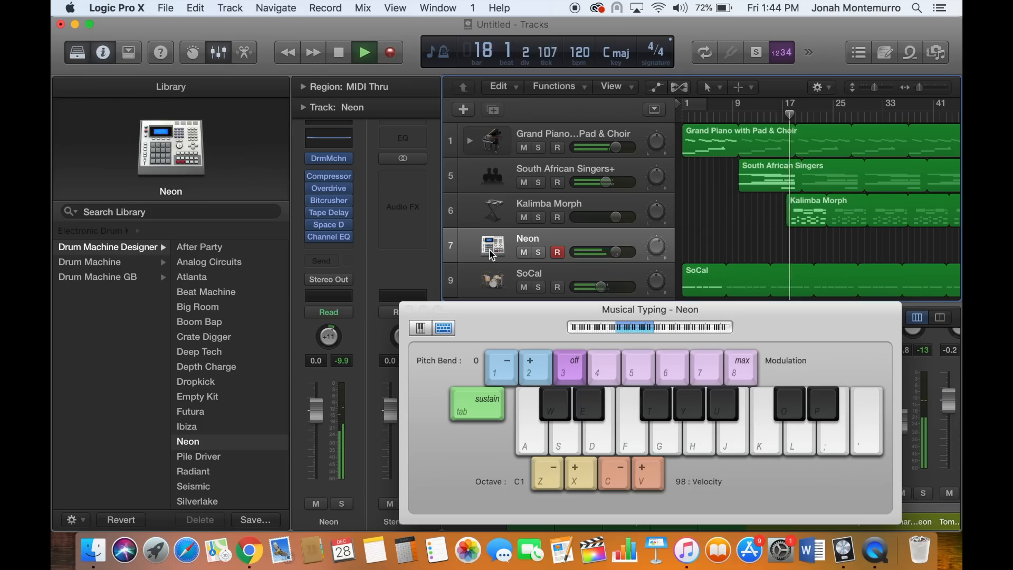
key("d")
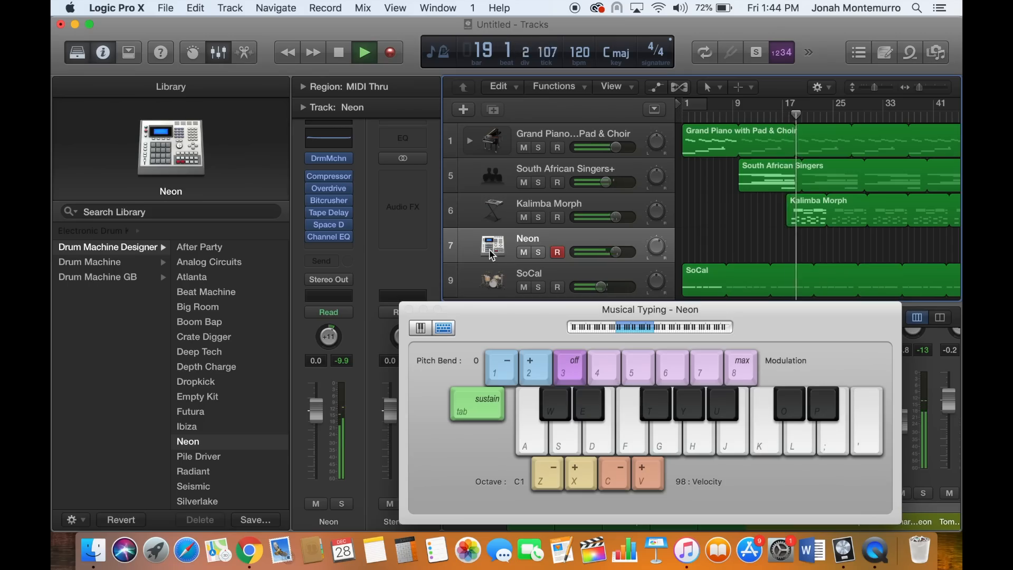
key("d")
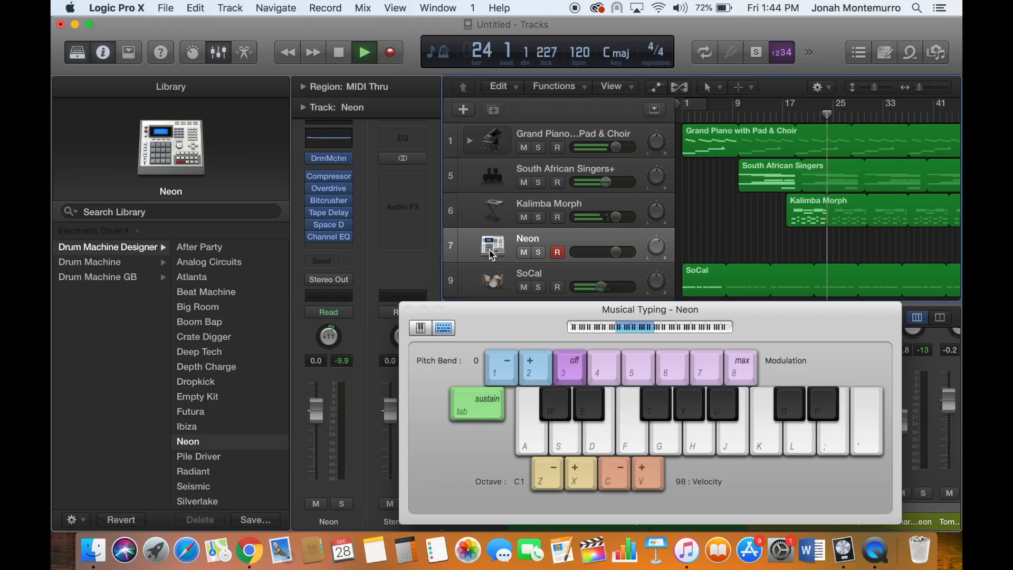
key("e")
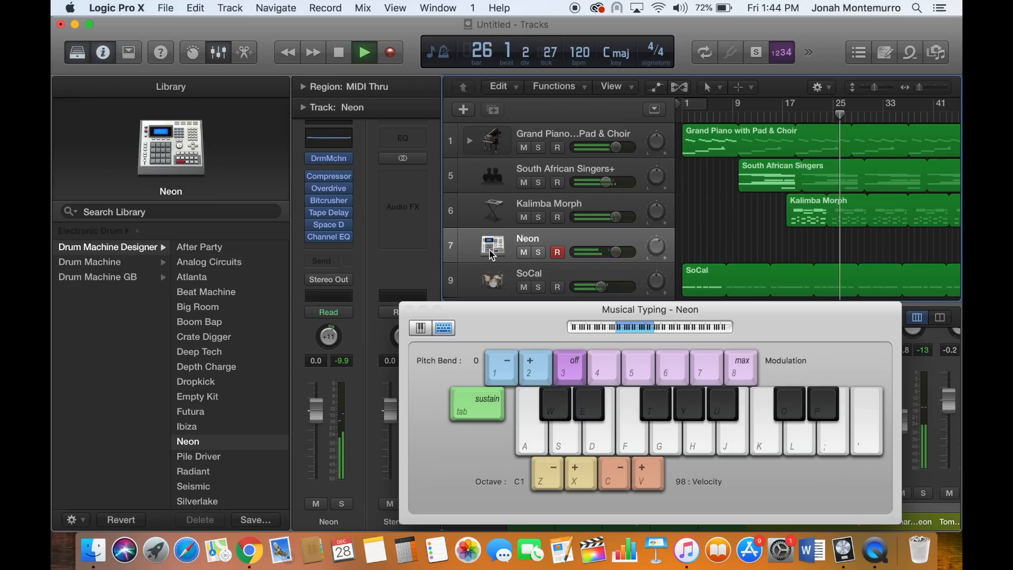
key("e")
Lower the Musical Typing octave to C0 and audition several of the Neon kit's sounds.
key("z")
key("e")
key("h")
key("j")
key("l")
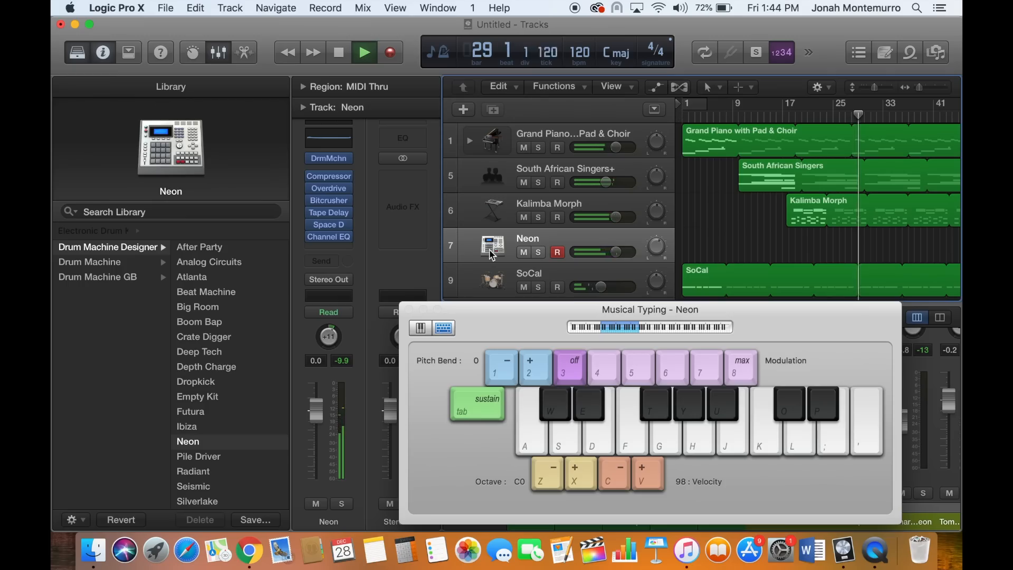
key("l")
key("l")
Load the Snapback kit on track 7, replacing it with the Trap Door kit.
scroll(222, 422, "down", 4)
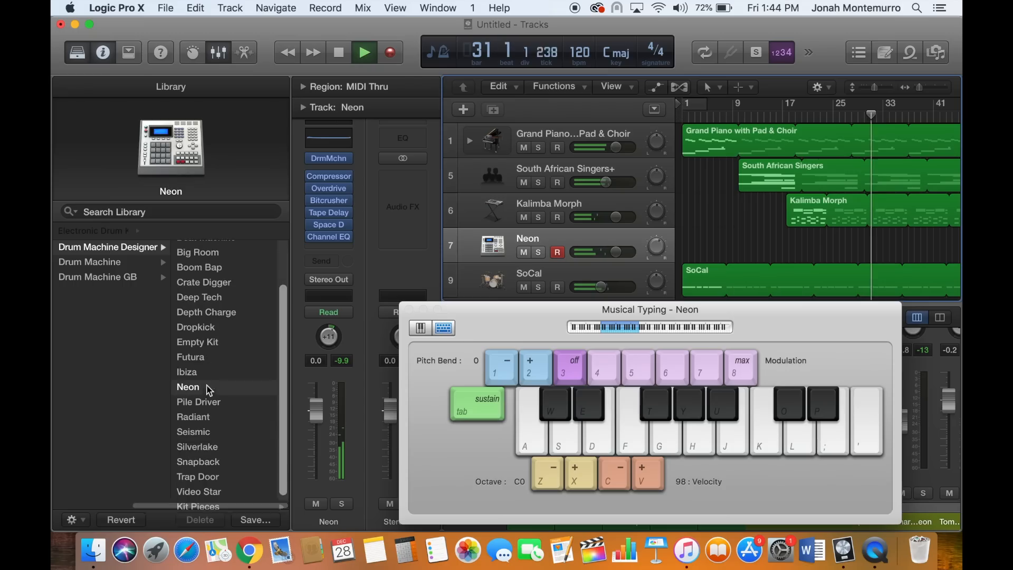
left_click(226, 456)
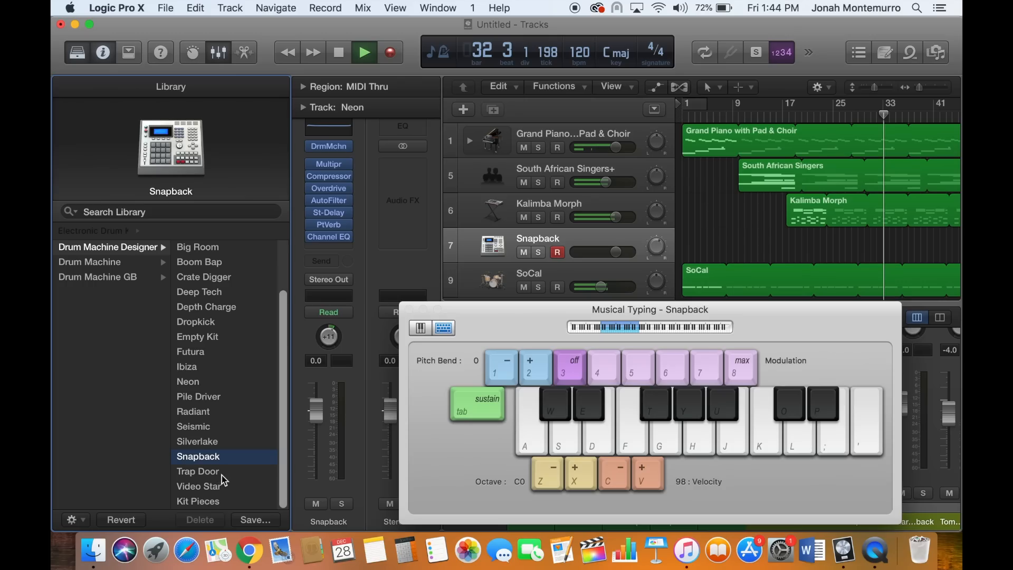
left_click(219, 477)
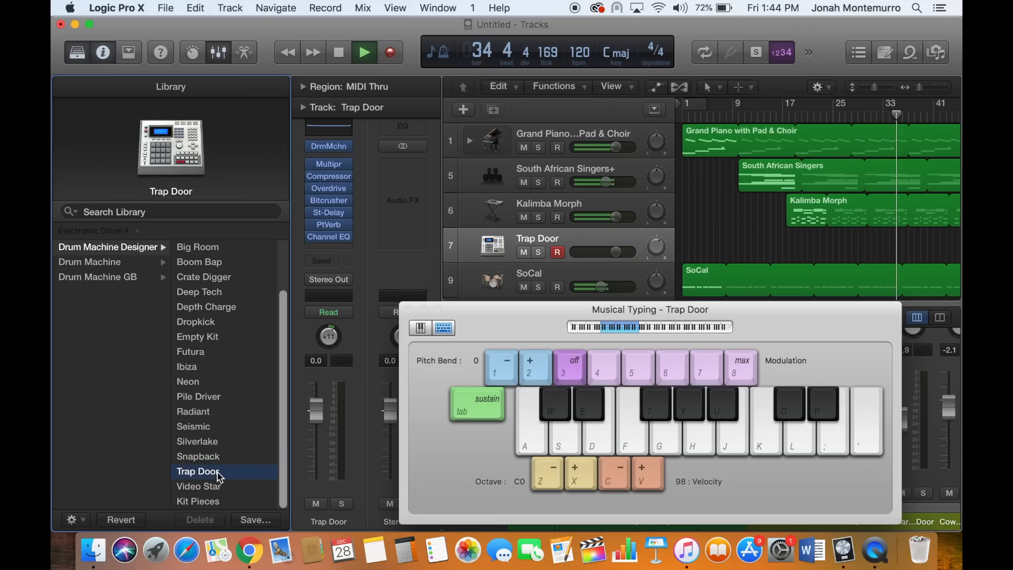
Audition the Trap Door kit's sounds, raising the Musical Typing octave to C1.
key("j")
key("d")
key("h")
key("x")
key("h")
key("j")
key("g")
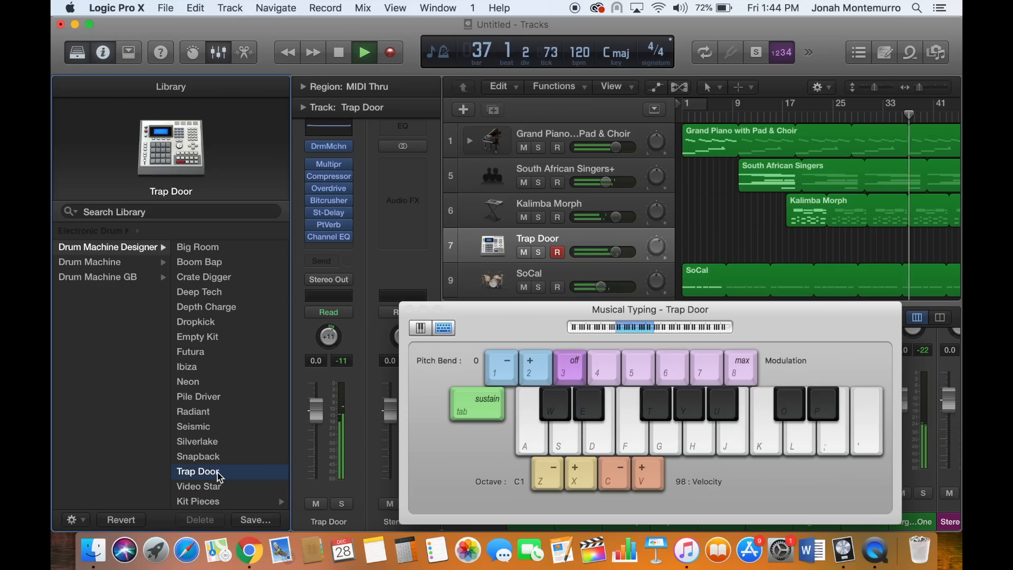
key("s")
key("d")
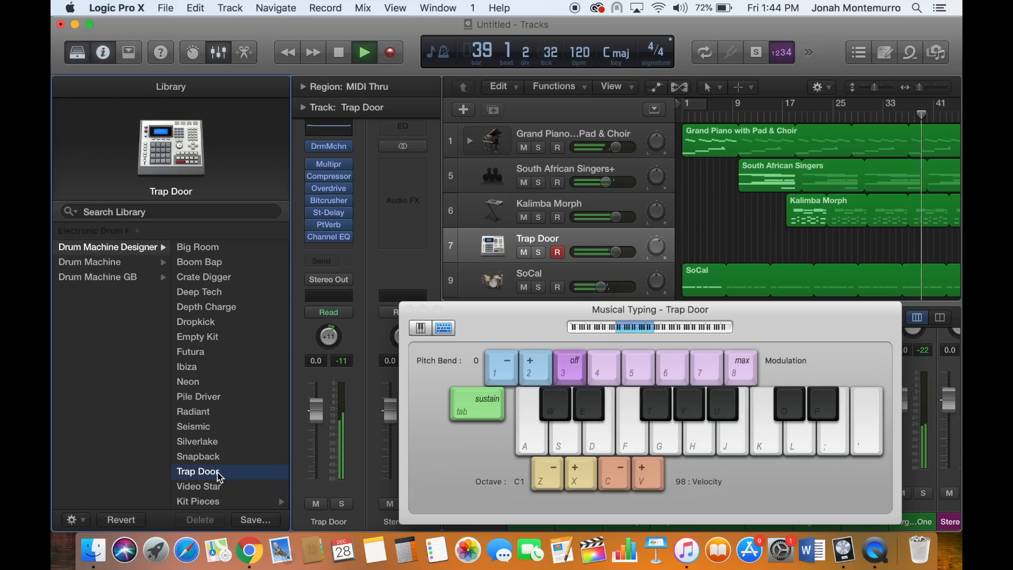
Restart playback from the beginning of the song and try several Trap Door sounds against it.
key("Return")
key("e")
key("e")
key("e")
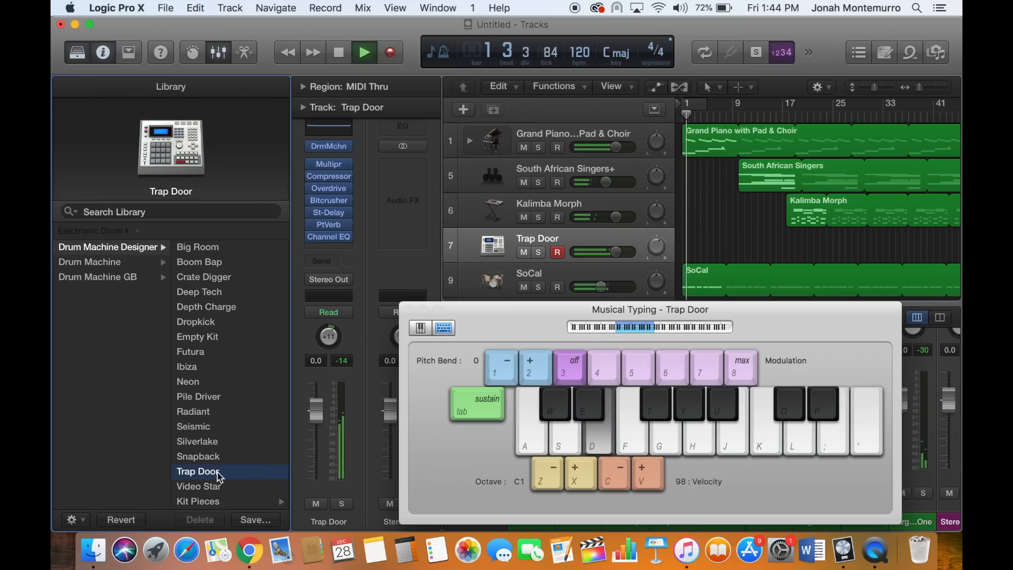
key("j")
key("k")
key("d")
key("d")
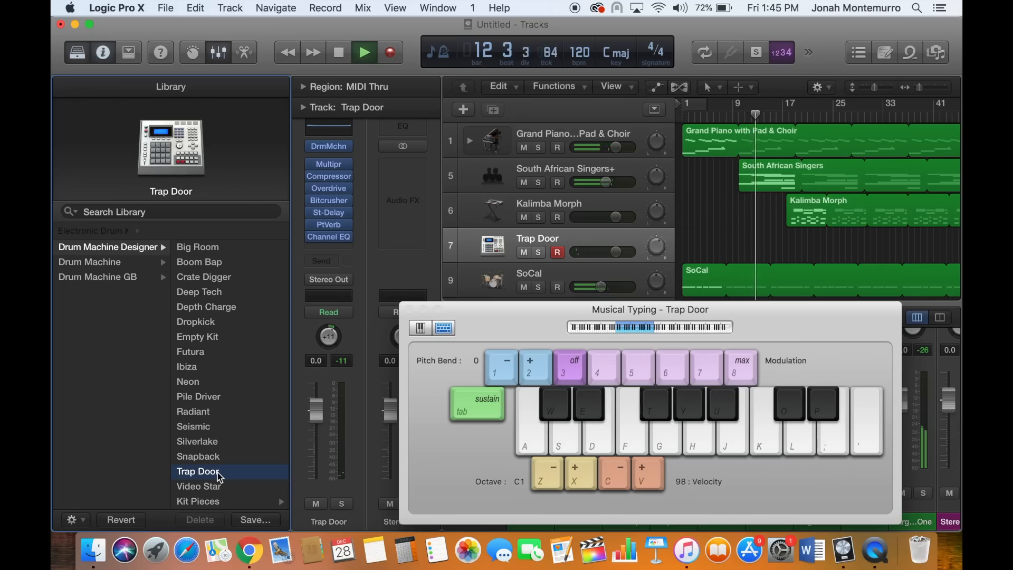
Rehearse an alternating D and E drum pattern with the Trap Door kit, trying the F, G and C sounds too.
key("s")
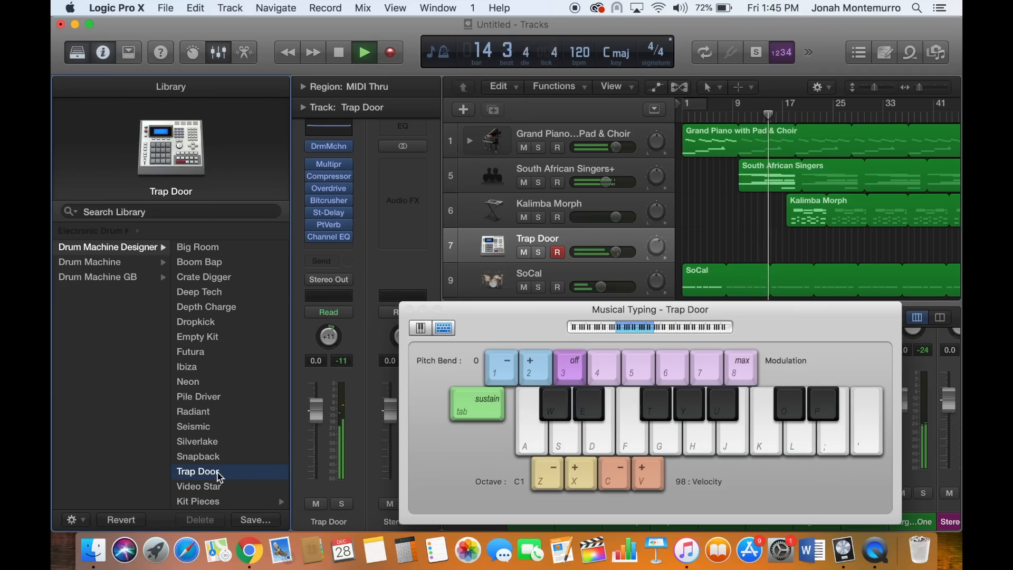
key("s")
key("d")
key("s")
key("d")
key("s")
key("d")
key("s")
key("d")
key("s")
key("d")
key("s")
key("d")
key("s")
key("d")
key("s")
key("d")
key("s")
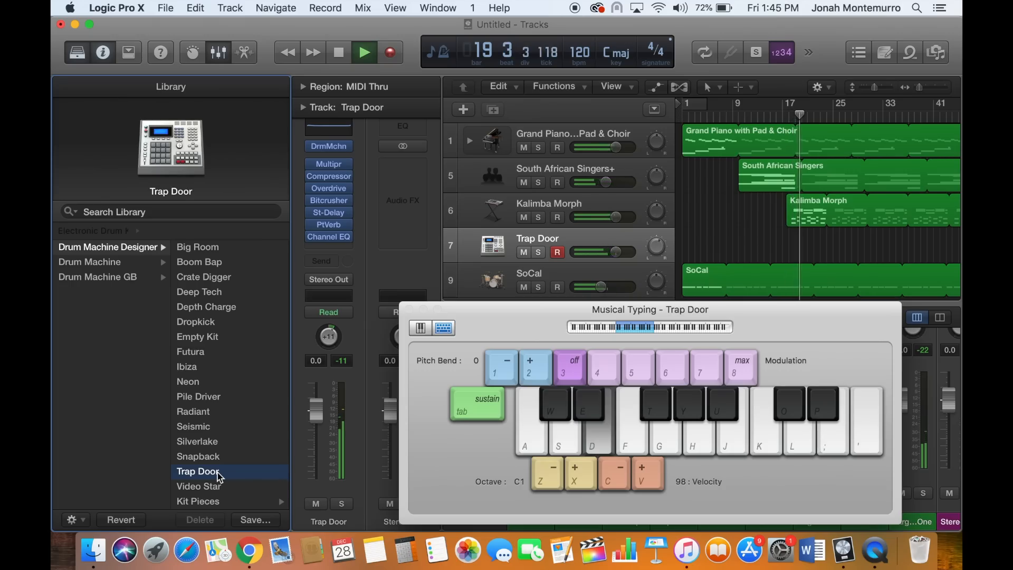
key("f")
key("g")
key("a")
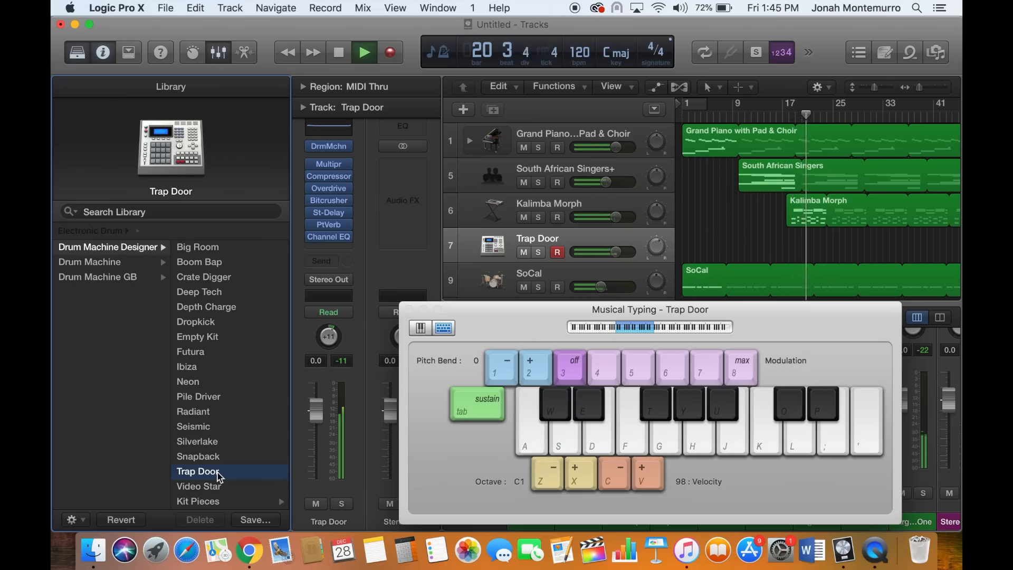
Load the Video Star drum kit on track 7 and audition its D sound.
scroll(217, 472, "down", 1)
left_click(205, 486)
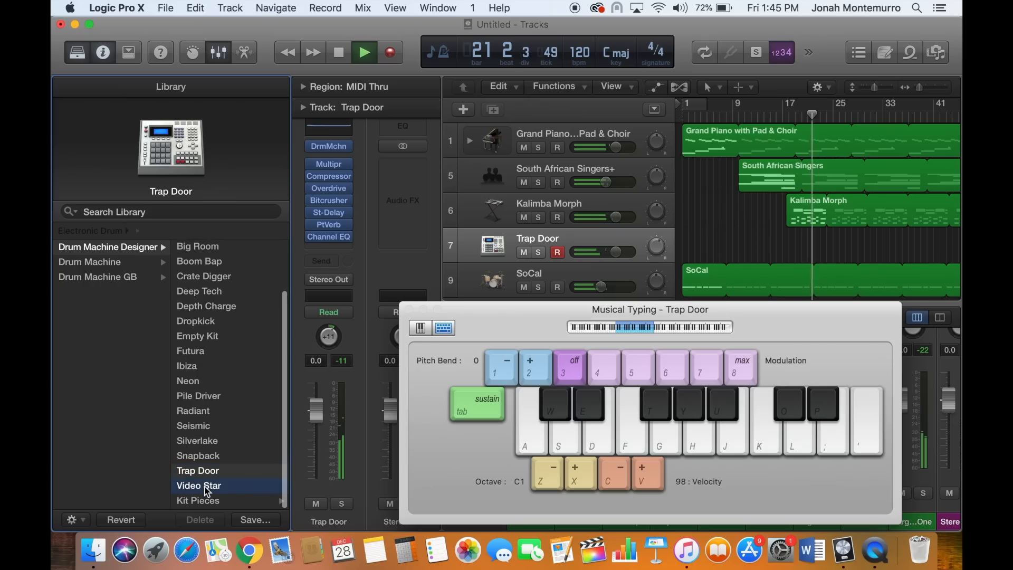
key("s")
key("s")
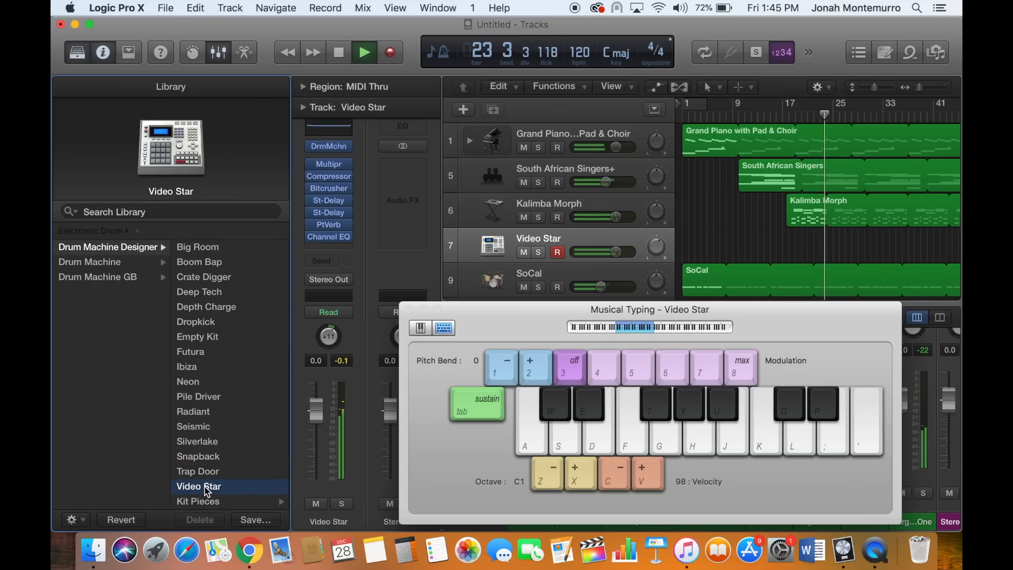
Record a repeating D drum hit on the Video Star track from about bar 23 to bar 31.
key("r")
key("s")
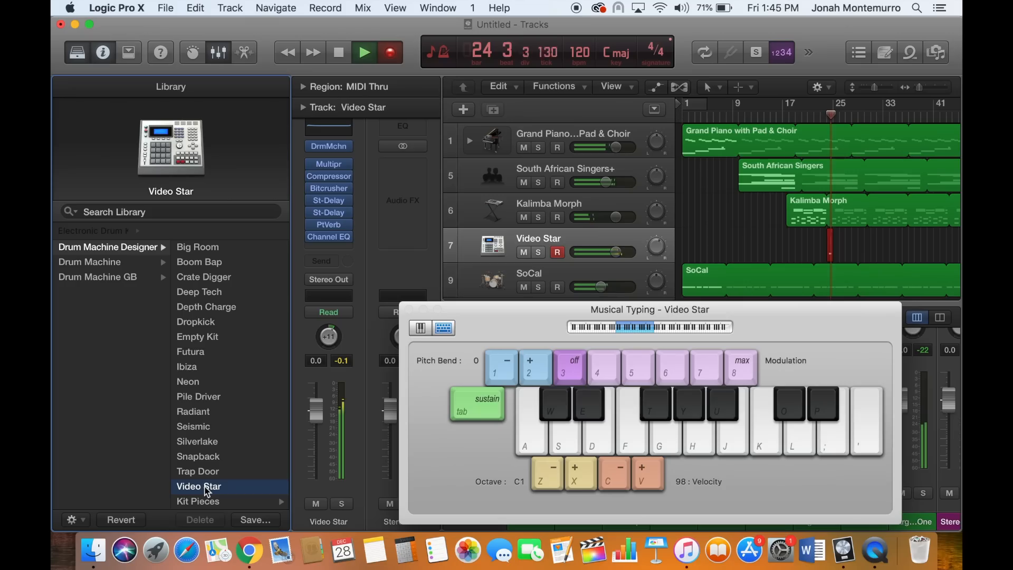
key("s")
key("s")
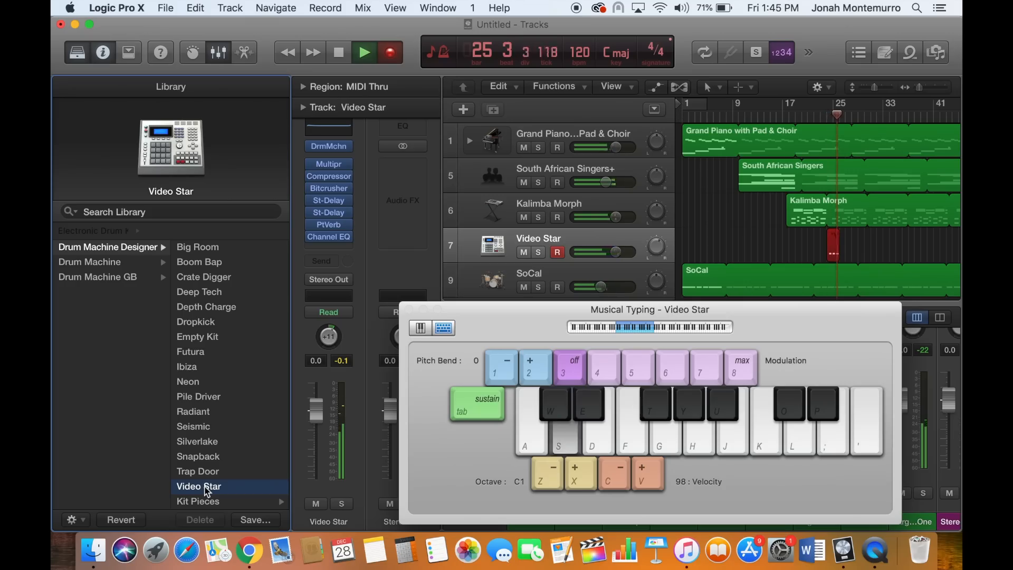
key("s")
key("s")
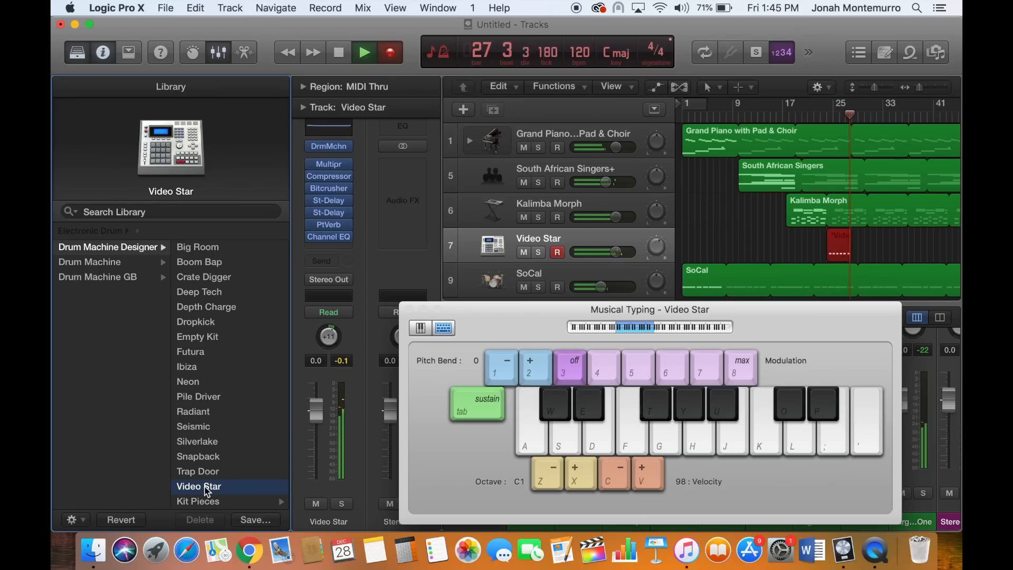
key("s")
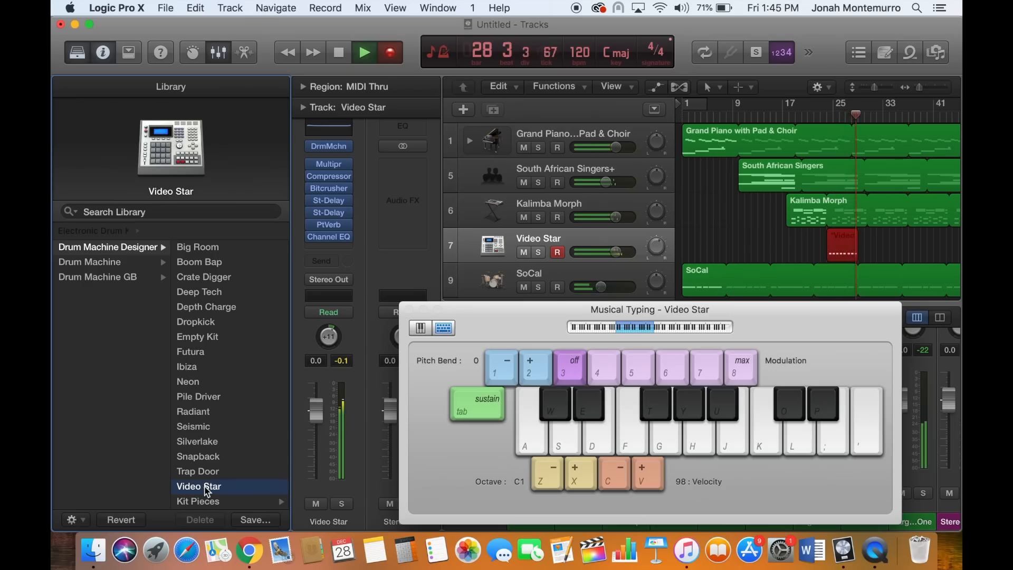
key("s")
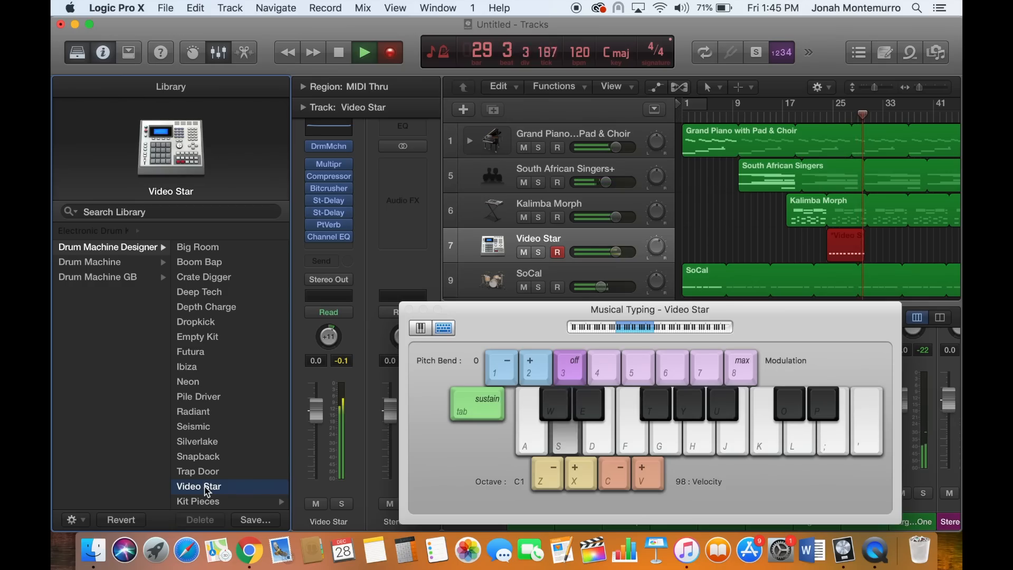
key("s")
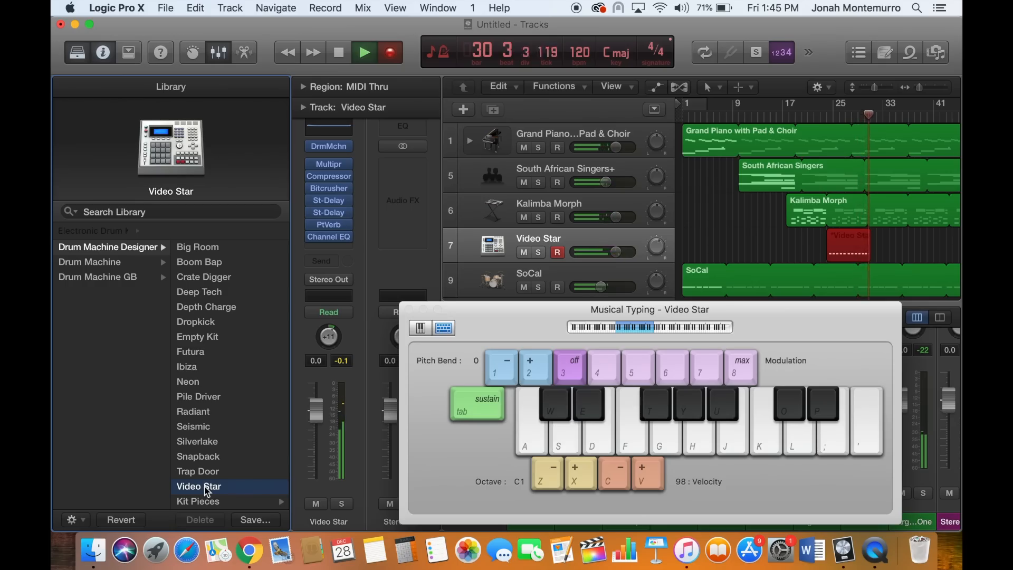
key("space")
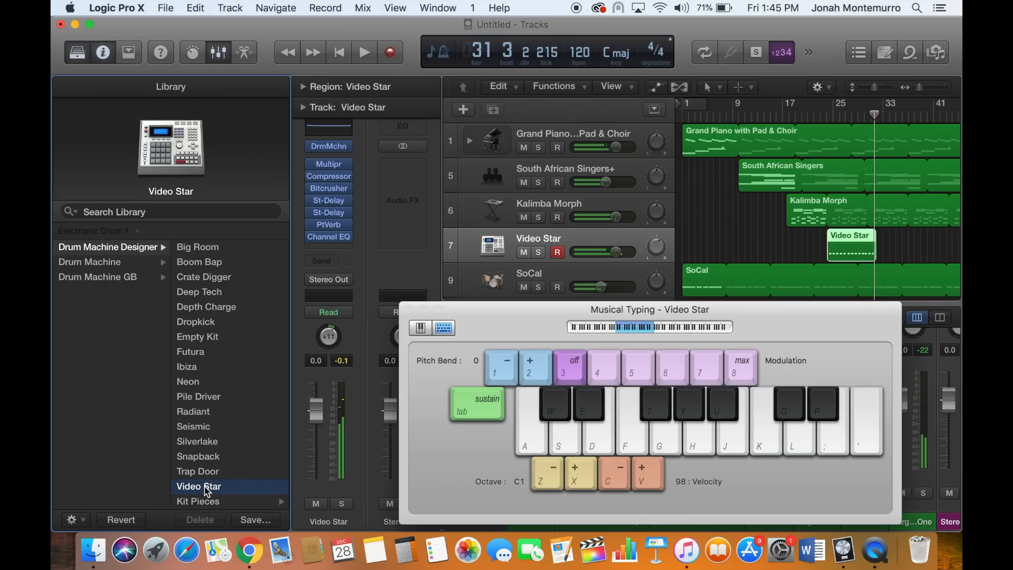
Loop the recorded Video Star region to about bar 47 and play the song from the beginning.
left_click_drag(880, 236, 931, 257)
key("Return")
key("space")
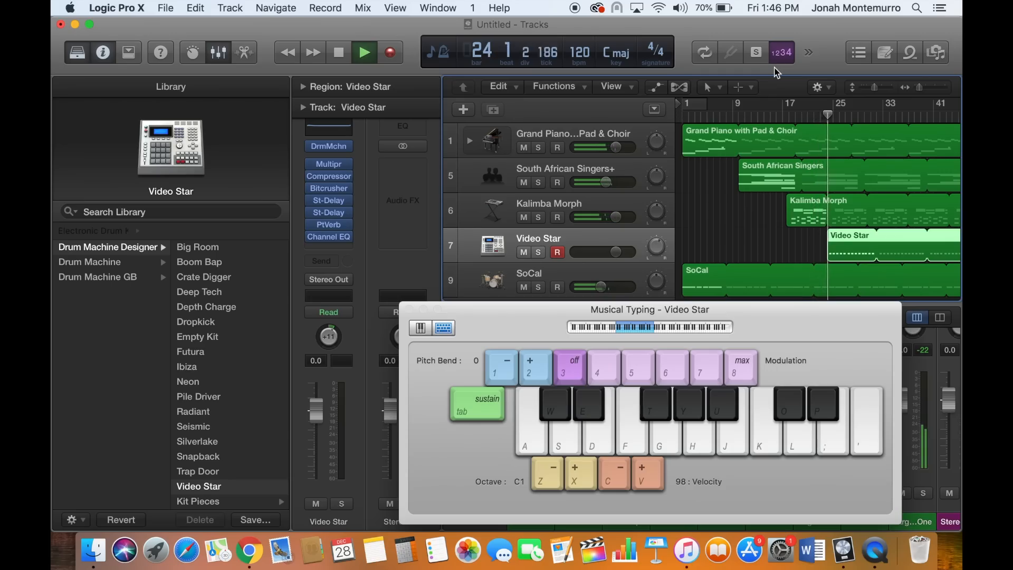
Mute the Kalimba Morph track while auditioning the looped Video Star part with added D hits.
key("s")
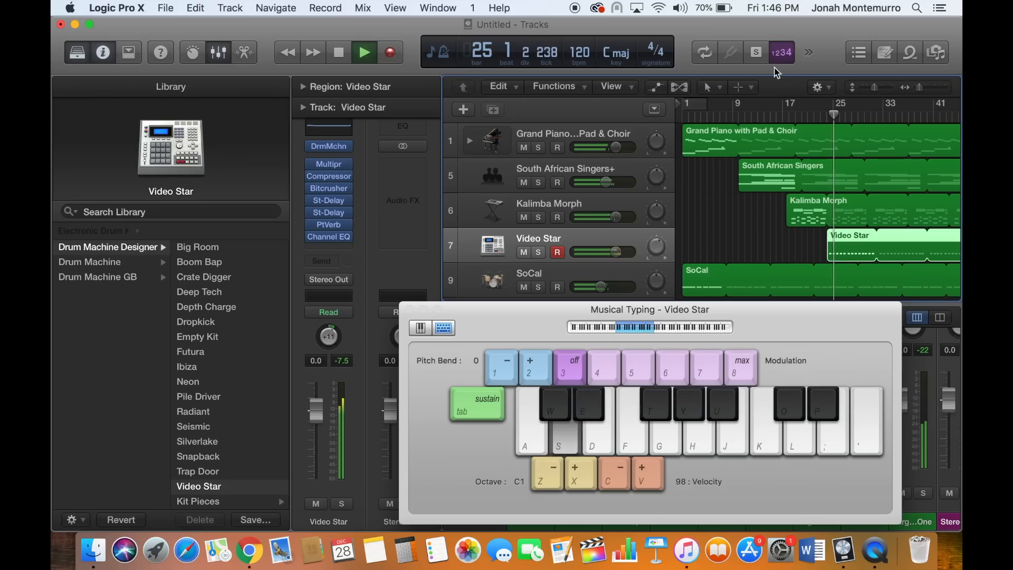
key("s")
left_click(524, 217)
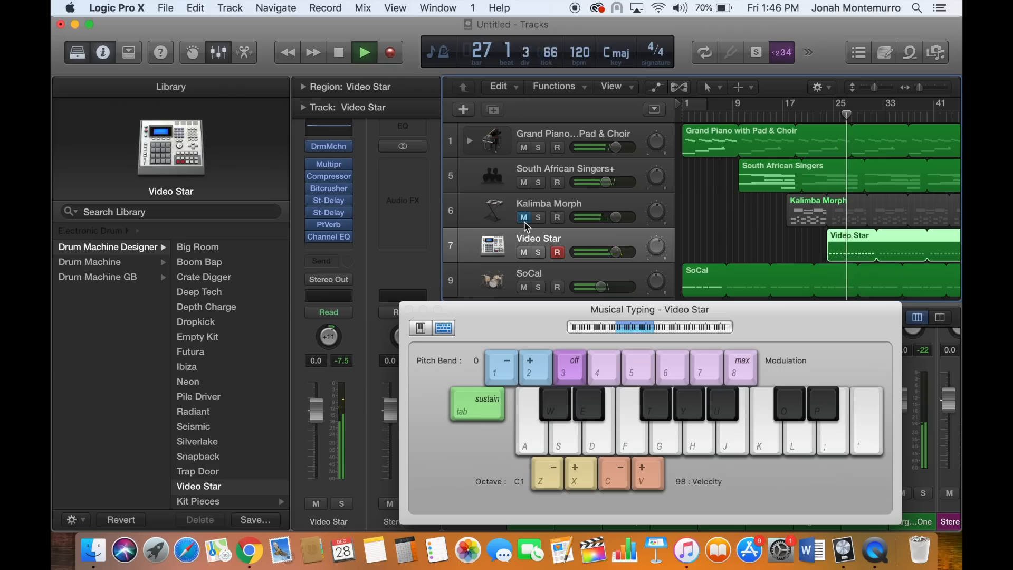
key("s")
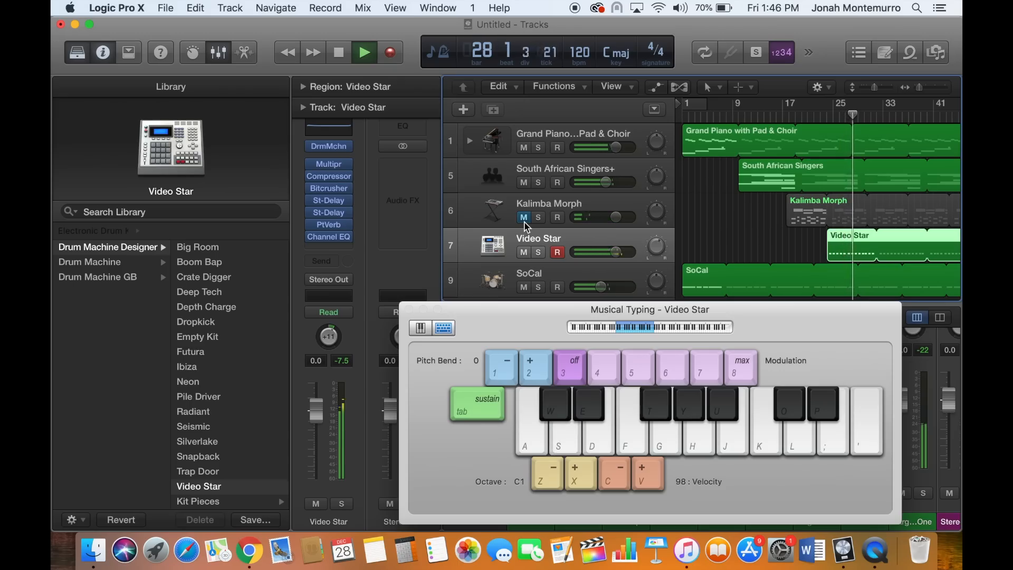
key("s")
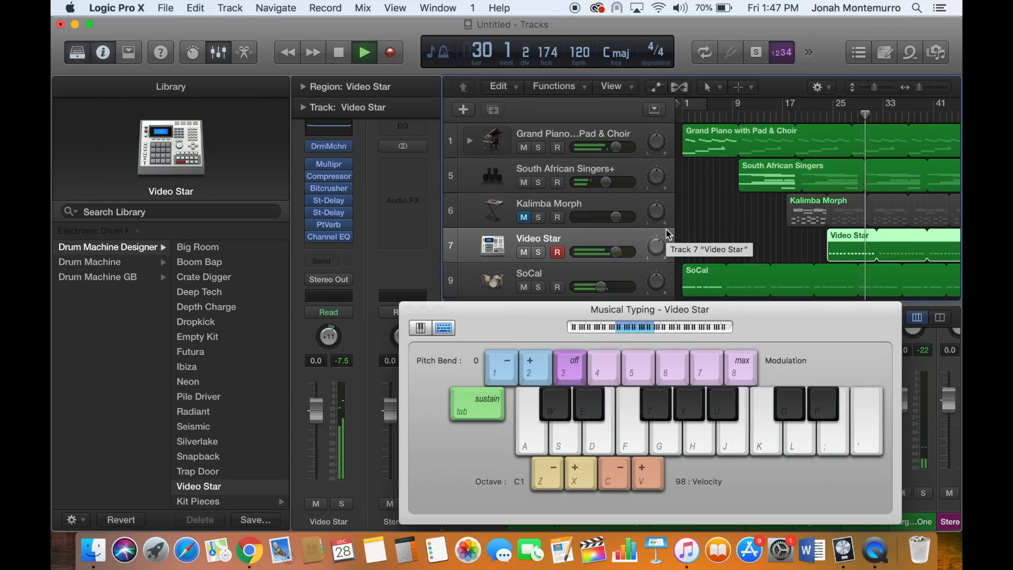
key("s")
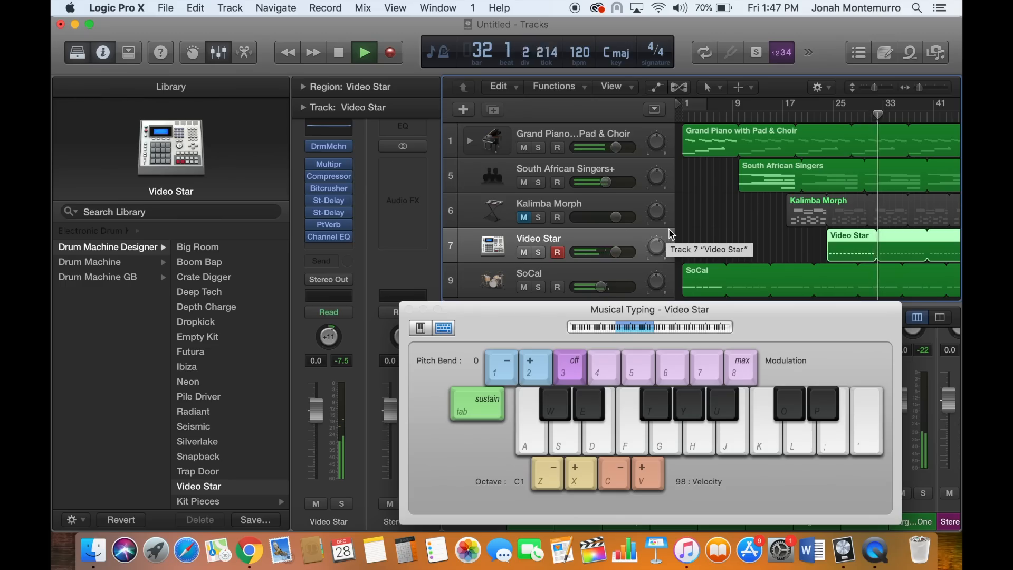
key("s")
key("s")
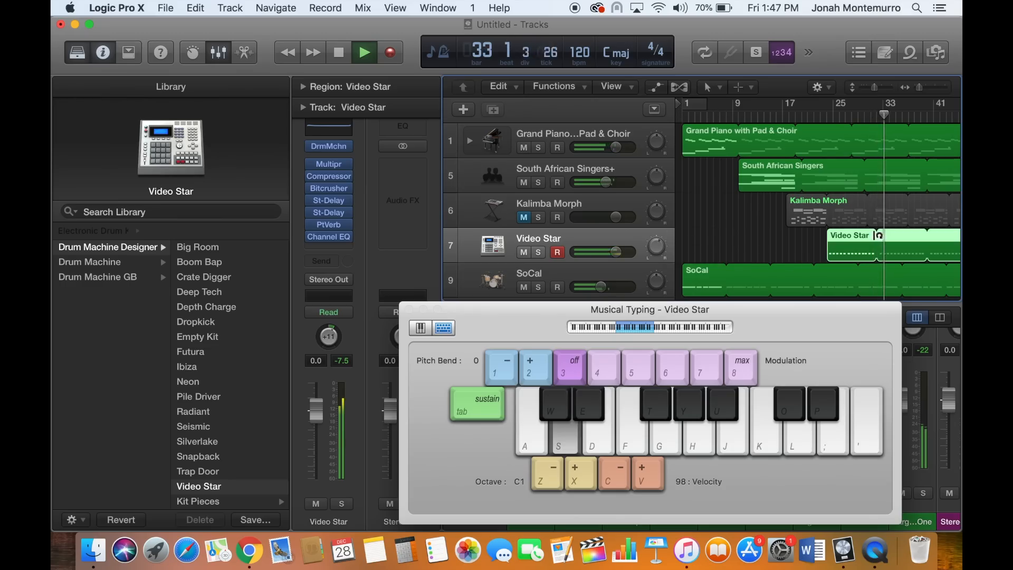
left_click_drag(873, 260, 867, 261)
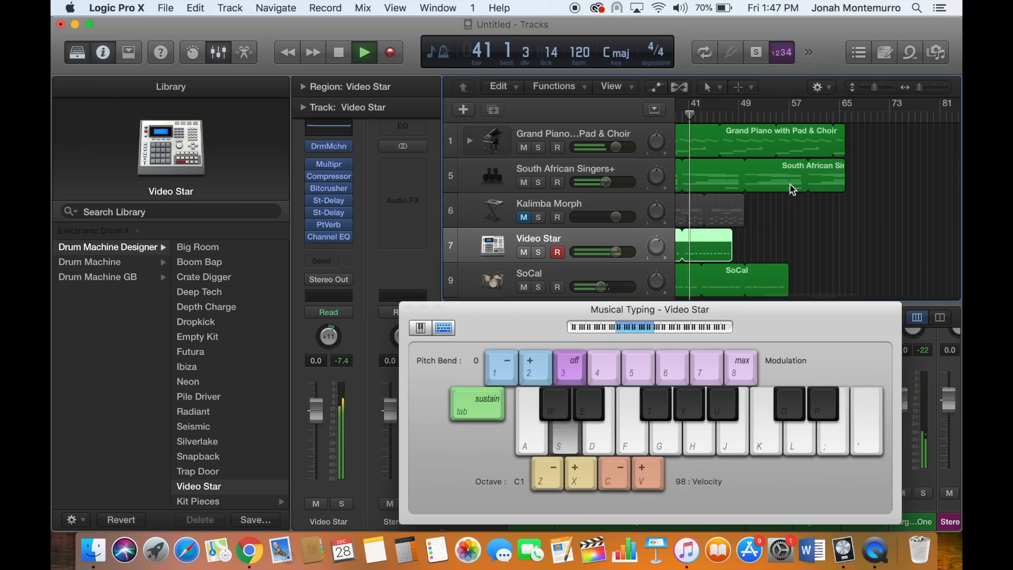
Replay the song briefly from the beginning, stop playback, and close the Musical Typing keyboard.
key("Return")
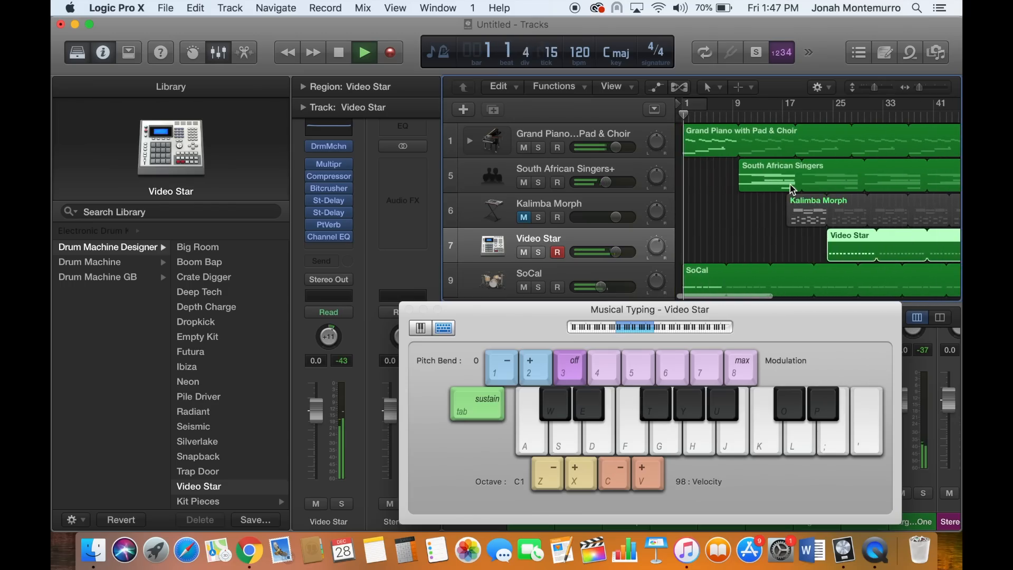
key("space")
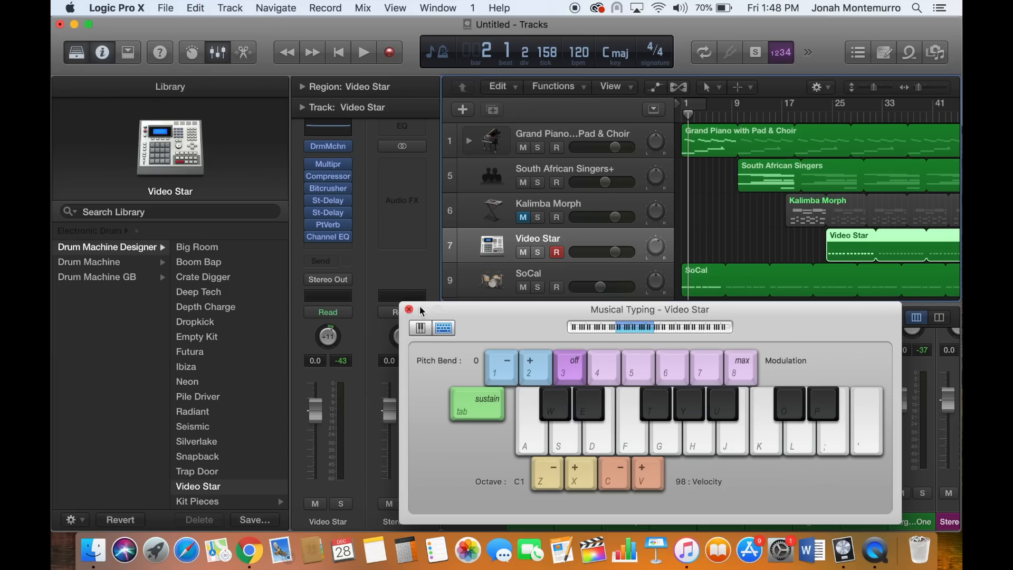
left_click(409, 309)
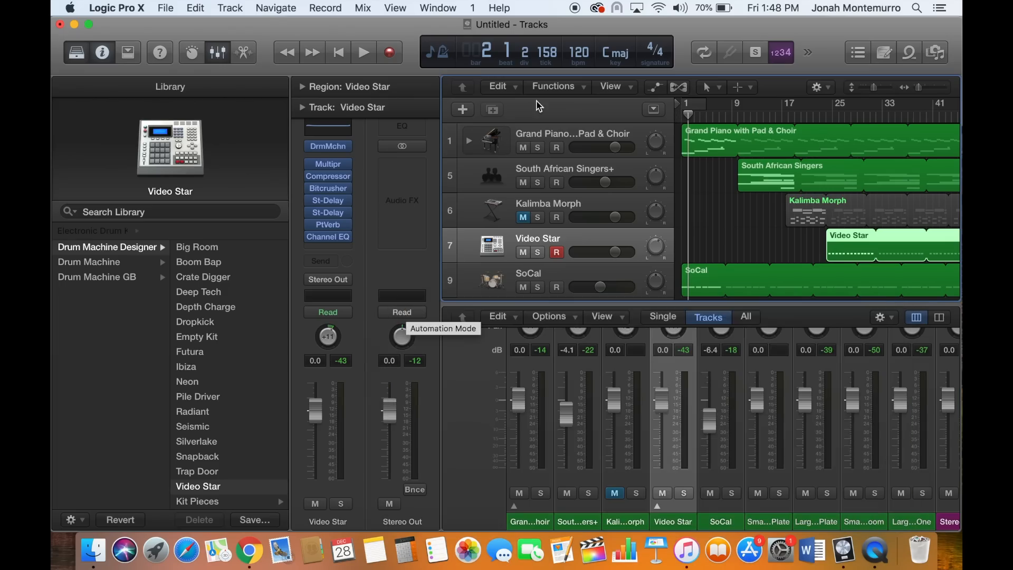
Create one new audio track with No Input as its input and Surround as its output.
left_click(463, 110)
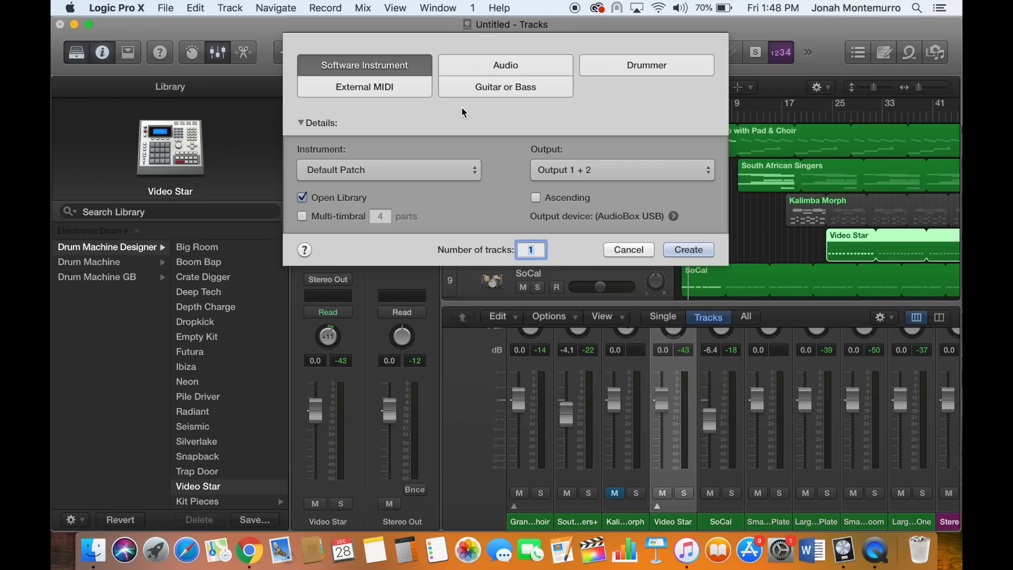
left_click(519, 65)
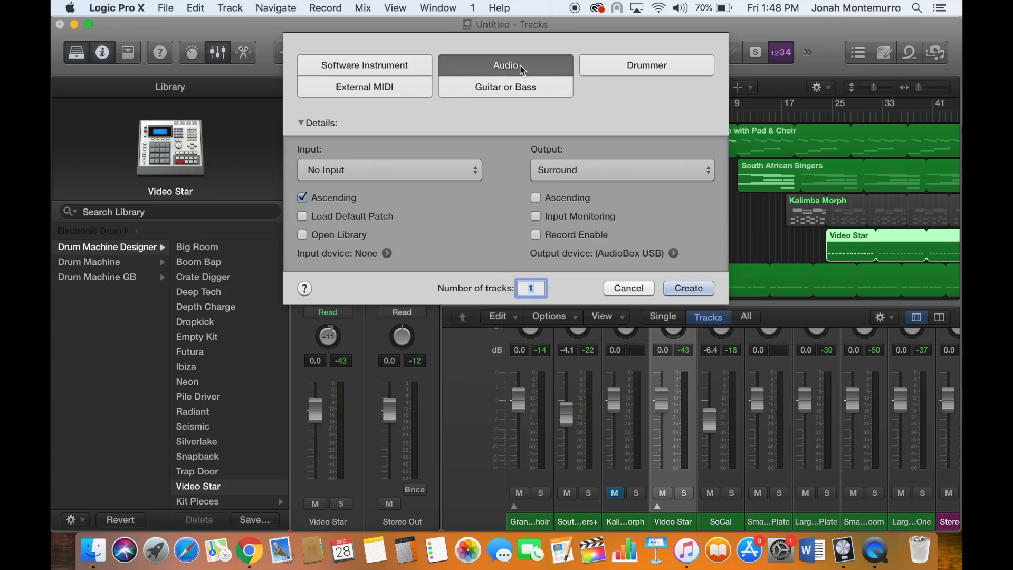
left_click(428, 173)
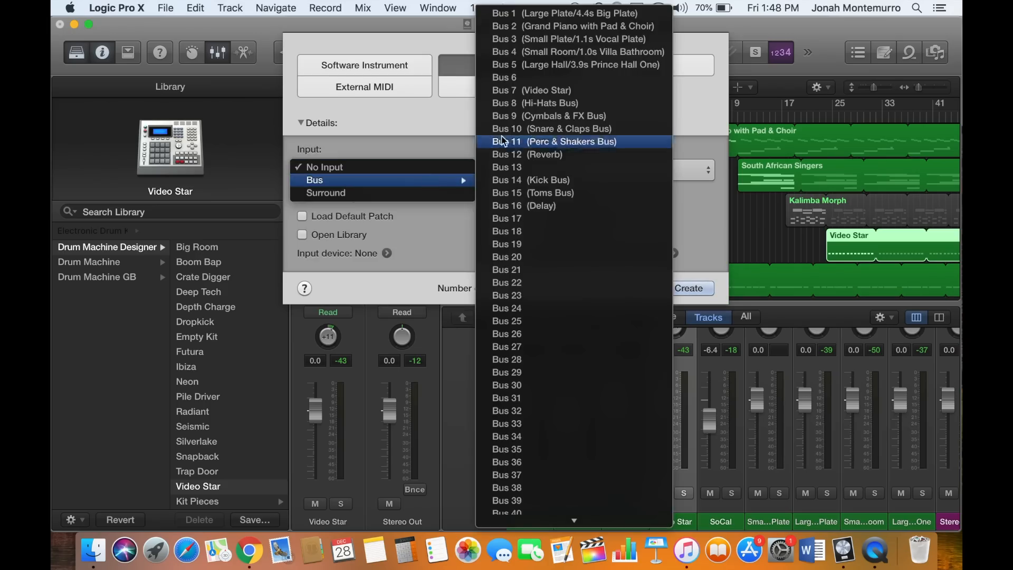
left_click(449, 140)
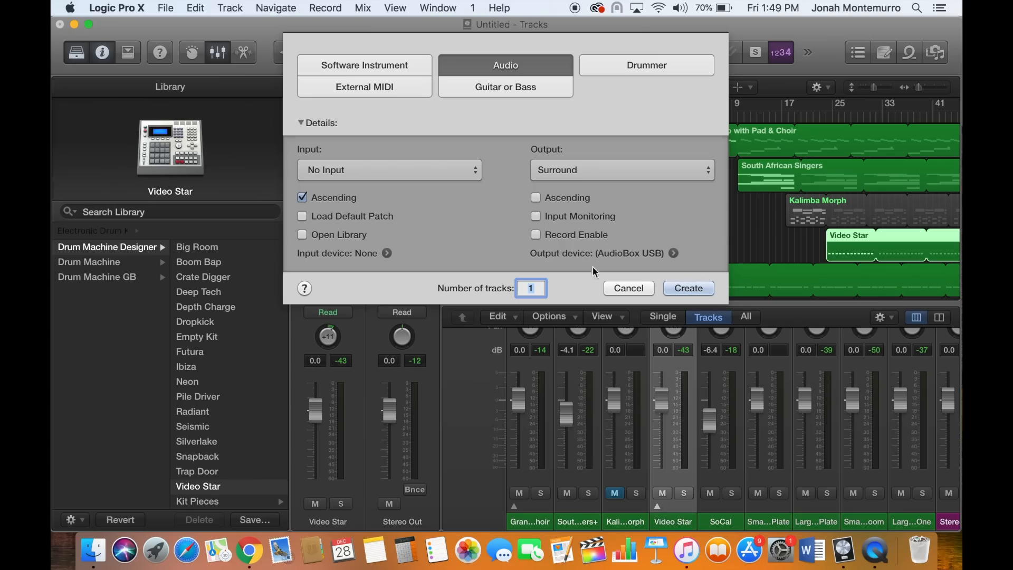
left_click(683, 287)
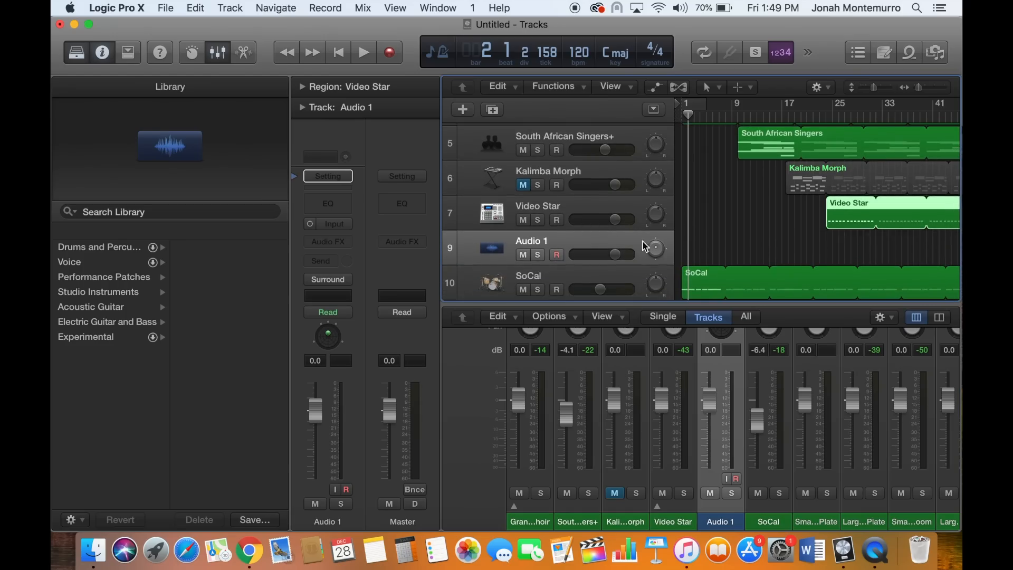
Try to record on the new audio track from the beginning of the song.
key("space")
key("space")
key("Return")
key("r")
left_click(607, 205)
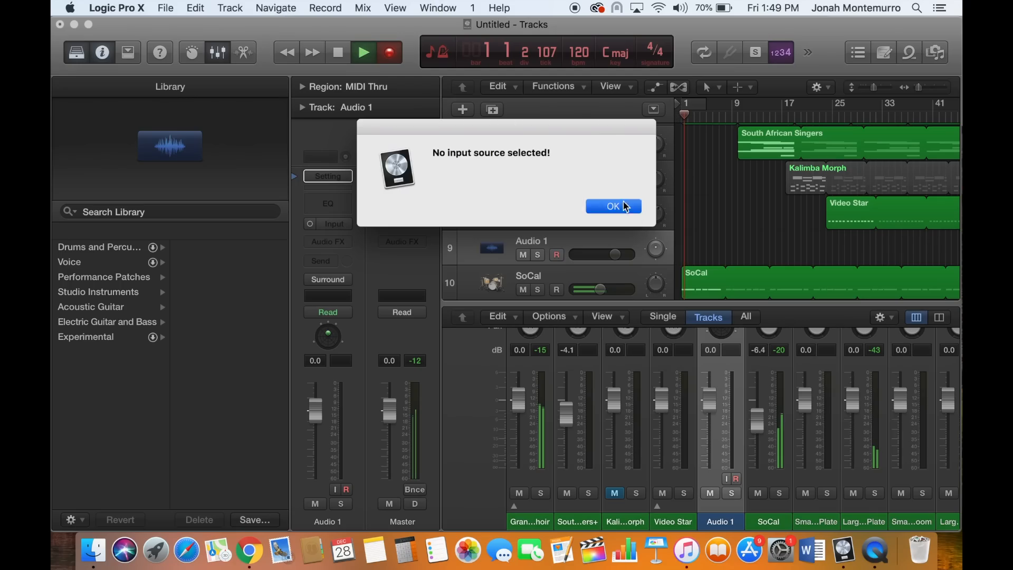
left_click(624, 206)
Enable auto demix by channel if multitrack recording in the project's recording settings, keeping MIDI data reduction on.
left_click(172, 7)
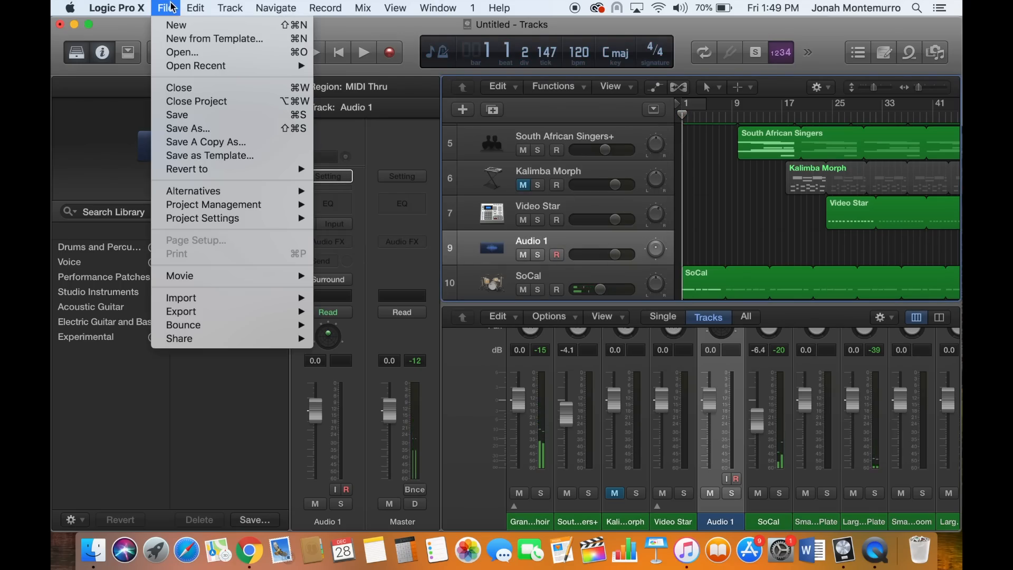
mouse_move(338, 7)
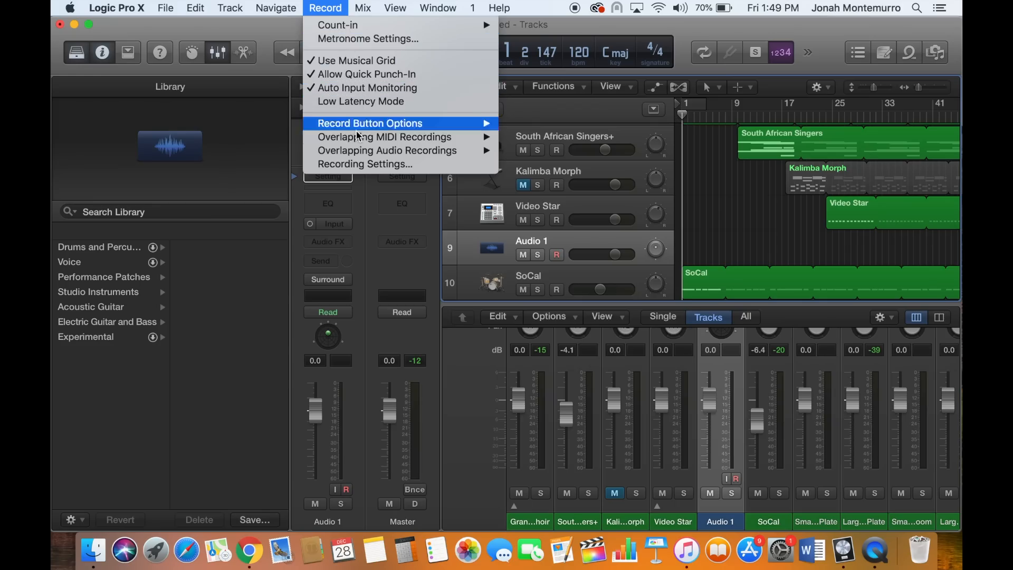
mouse_move(359, 137)
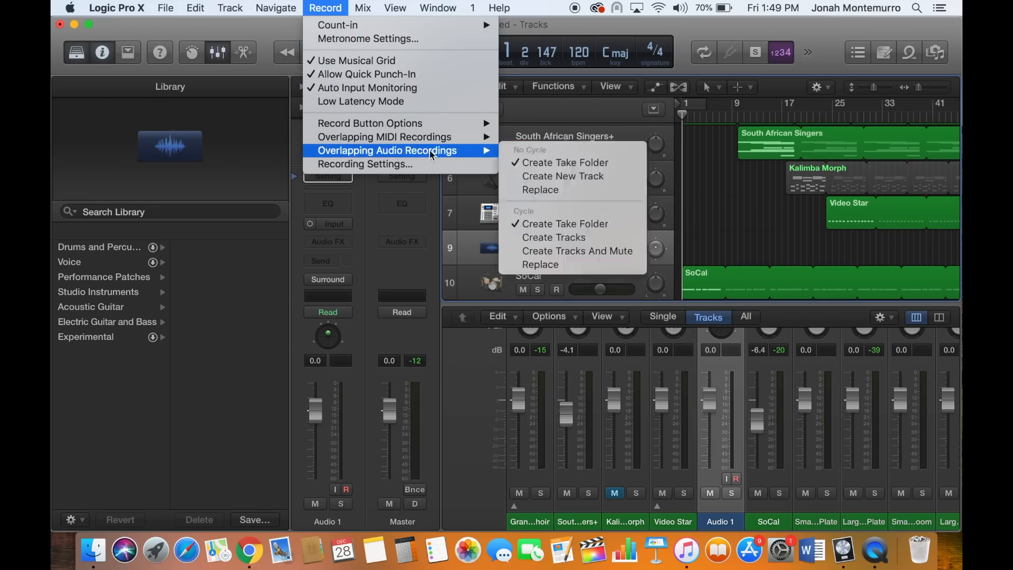
left_click(424, 166)
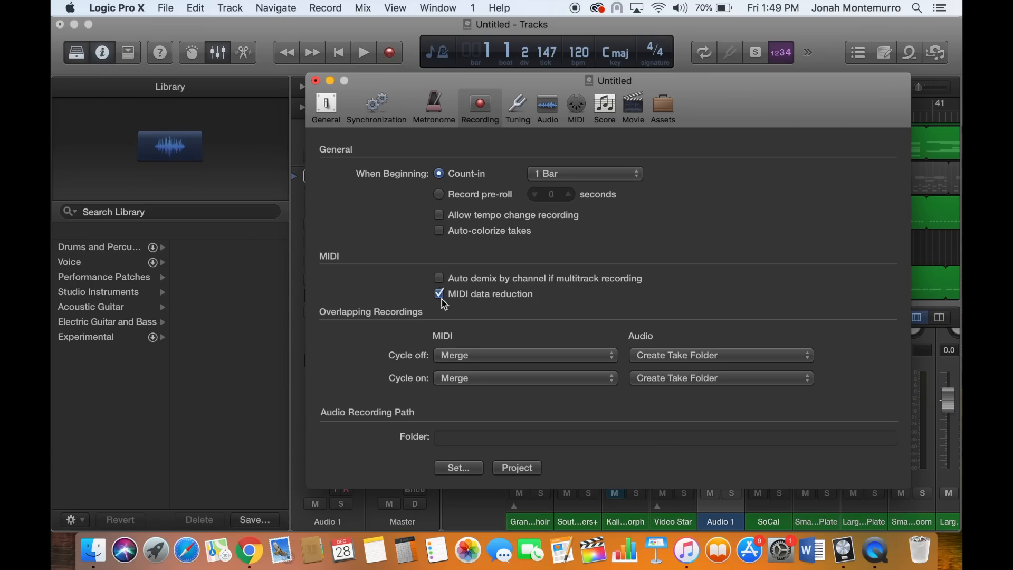
left_click(439, 278)
left_click(442, 293)
Check the project's audio and recording settings for an input source option.
left_click(546, 112)
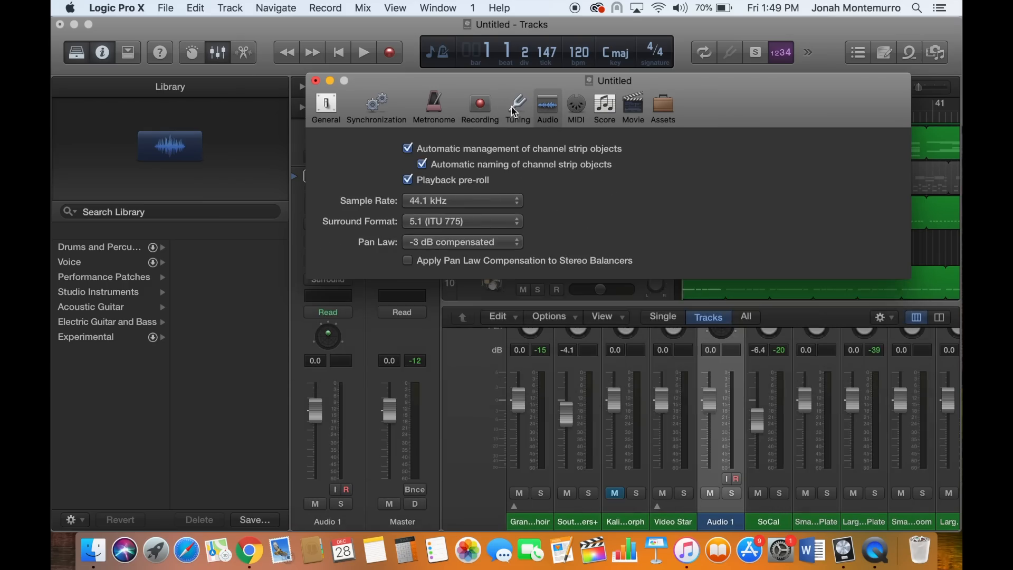
left_click(481, 110)
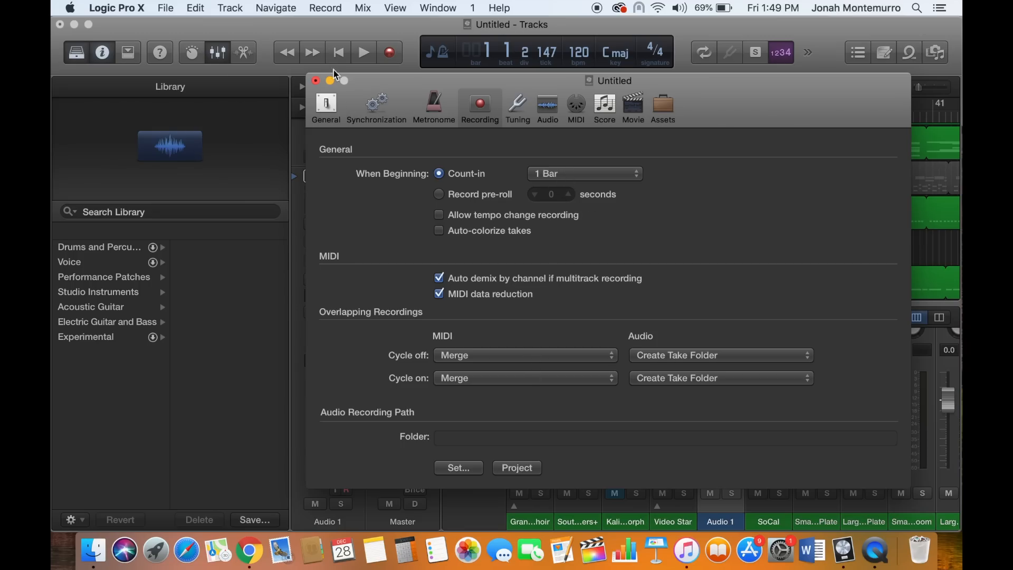
left_click(315, 80)
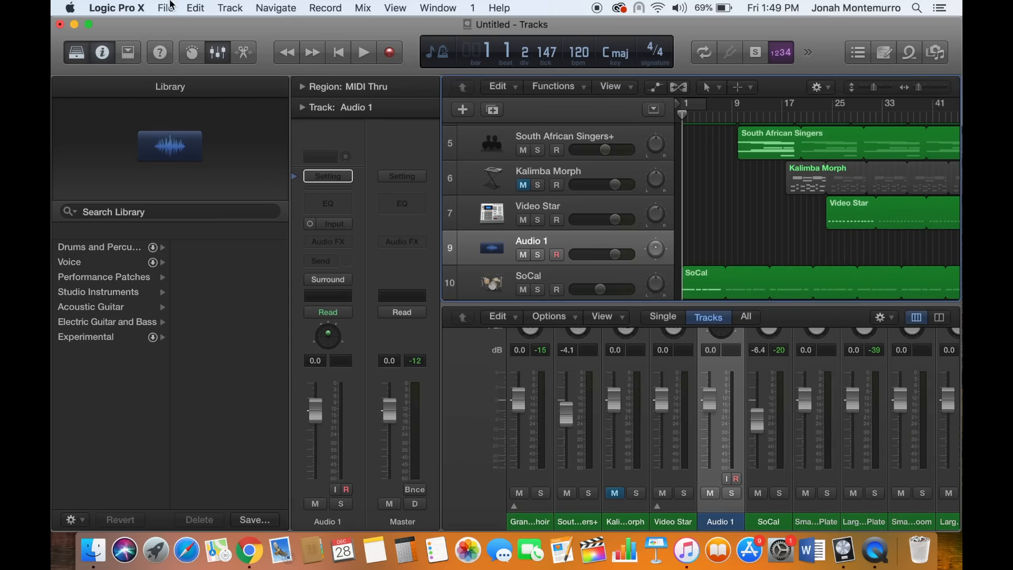
left_click(169, 7)
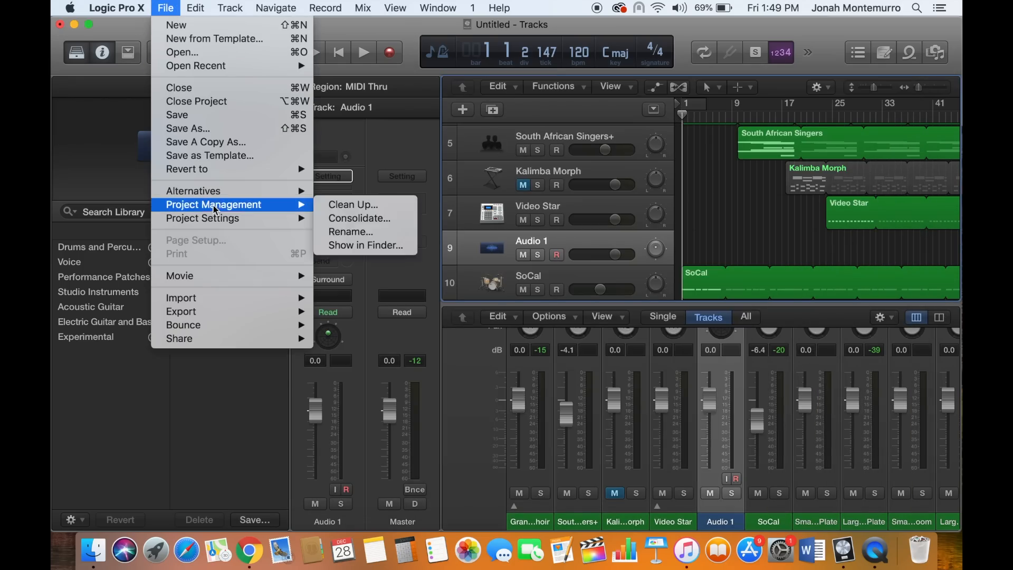
mouse_move(214, 221)
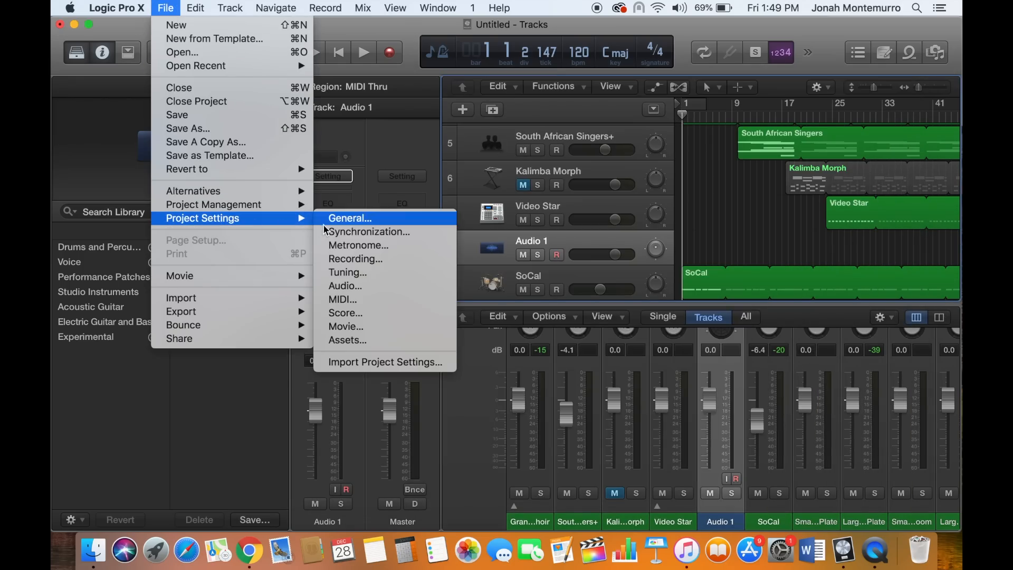
left_click(376, 290)
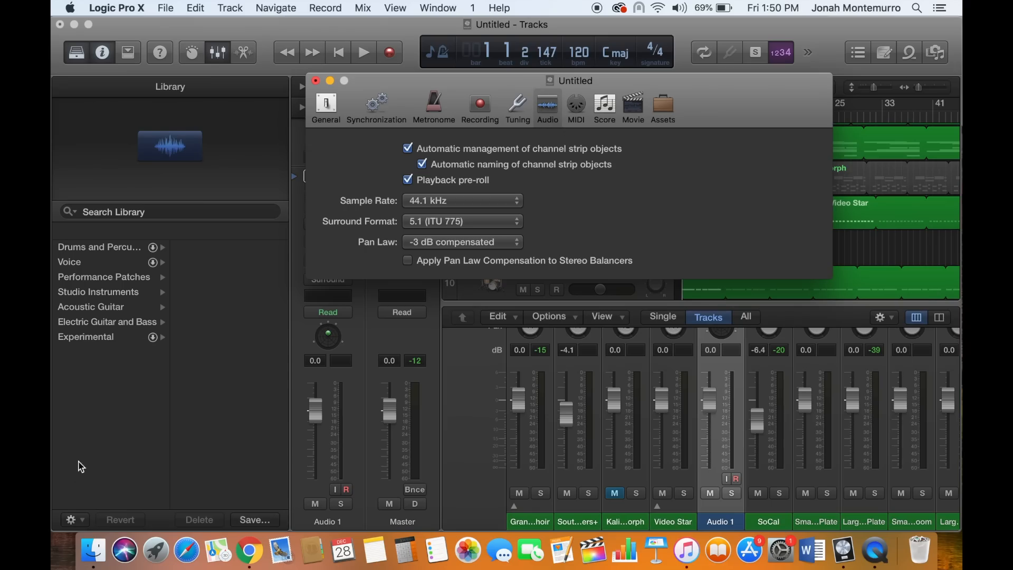
Switch to System Preferences through the Applications folder and open the list of sound input devices.
left_click(93, 550)
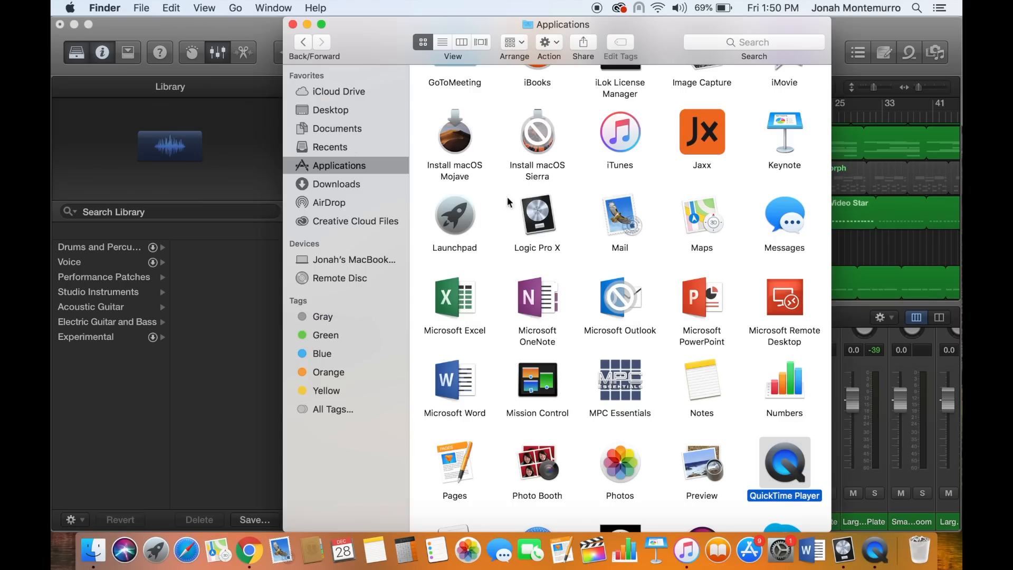
scroll(714, 415, "down", 5)
double_click(622, 396)
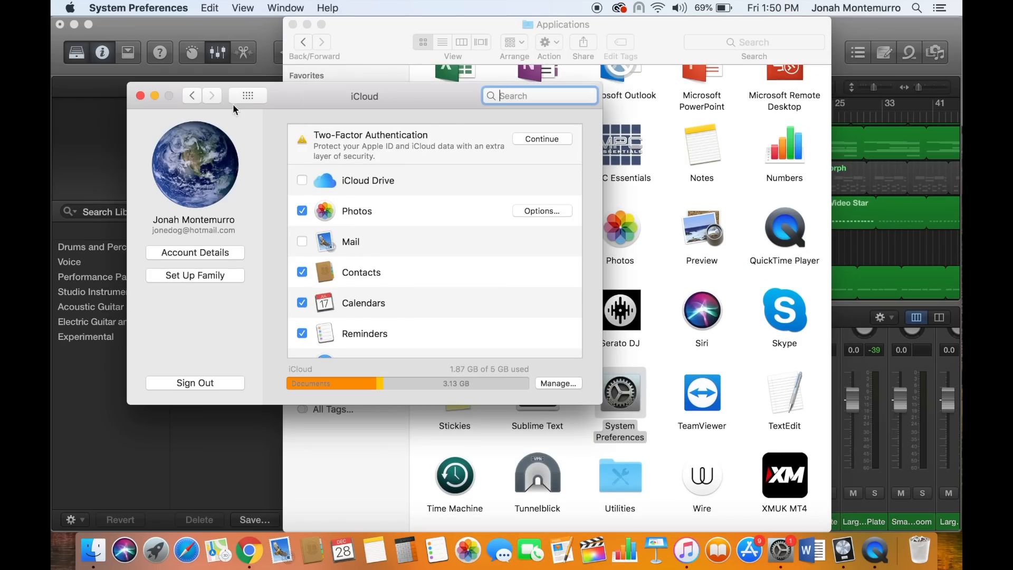
left_click(246, 97)
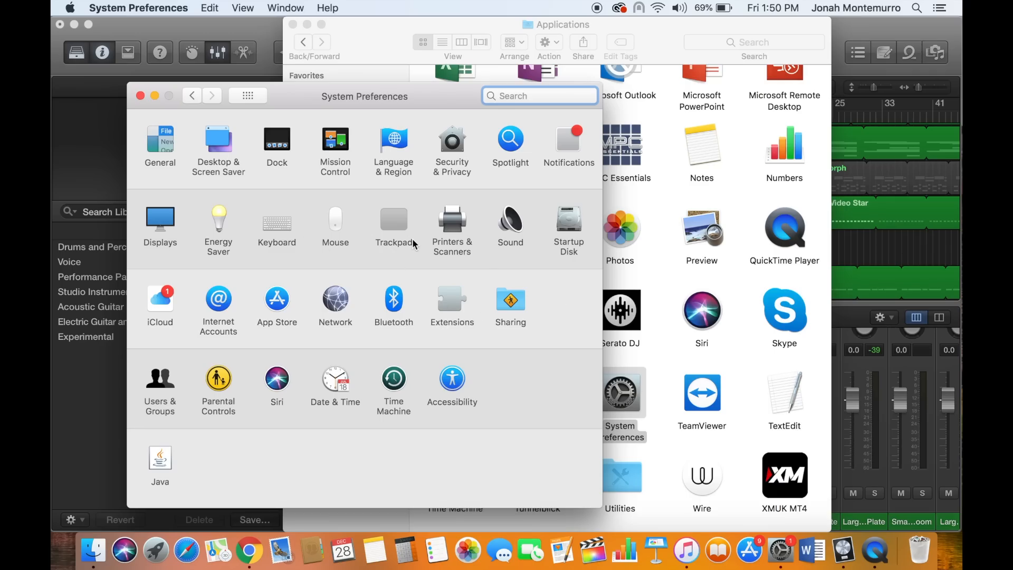
left_click(512, 221)
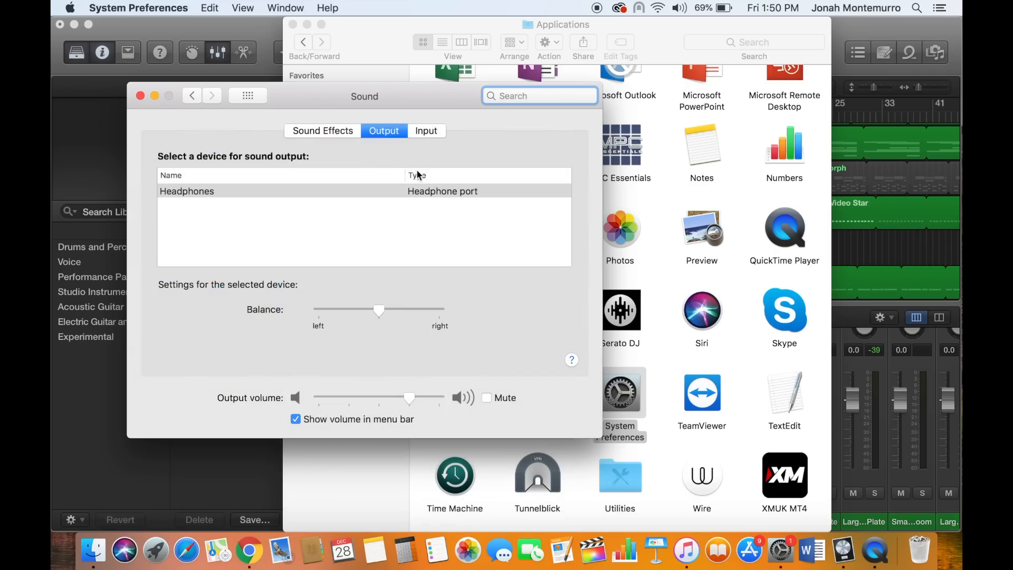
left_click(426, 132)
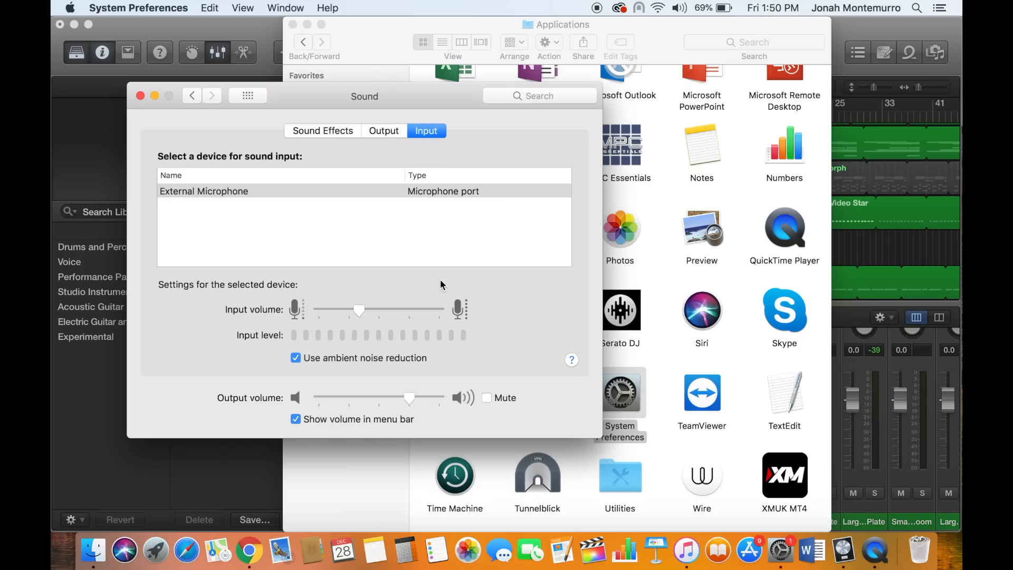
Select External Microphone as the sound input, raise its input volume to about half, and close the Sound preferences.
left_click(380, 191)
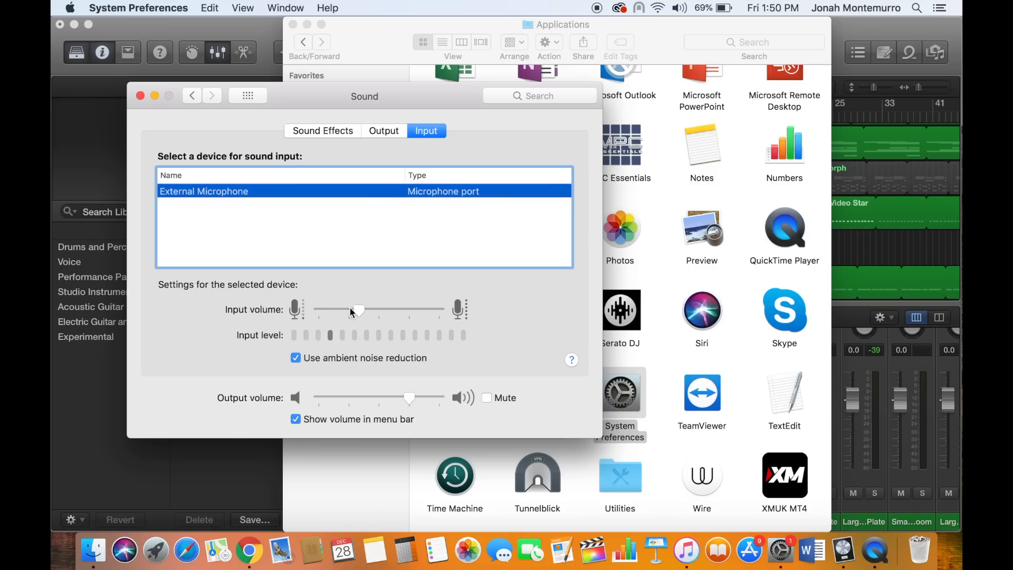
left_click_drag(364, 310, 379, 310)
left_click(366, 128)
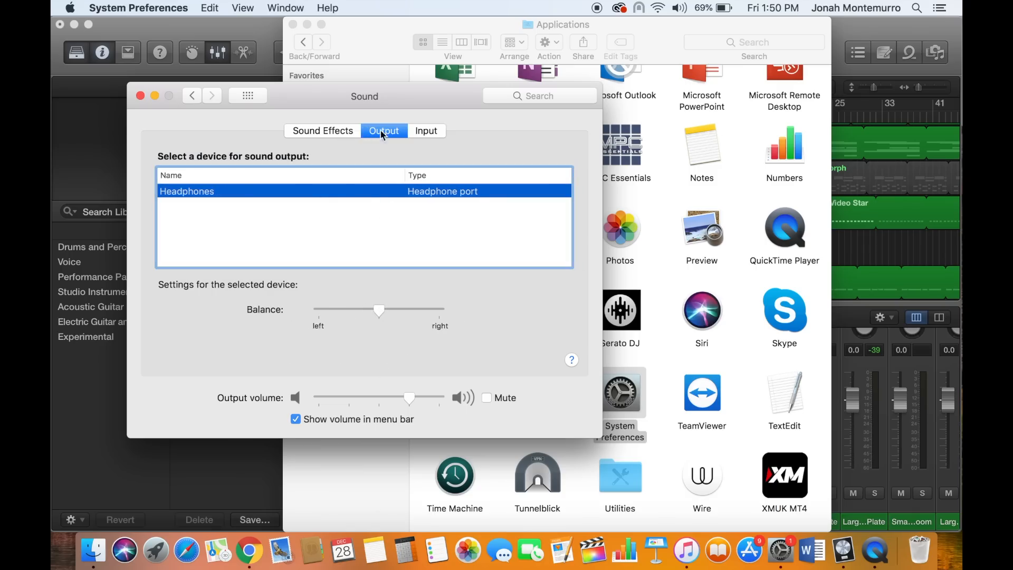
left_click(425, 131)
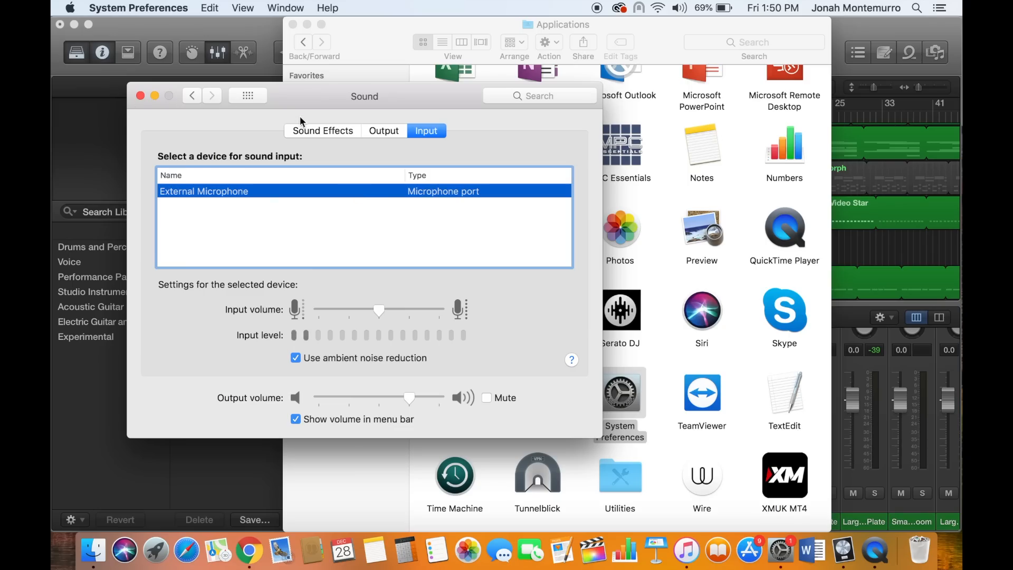
left_click(302, 129)
scroll(215, 222, "down", 5)
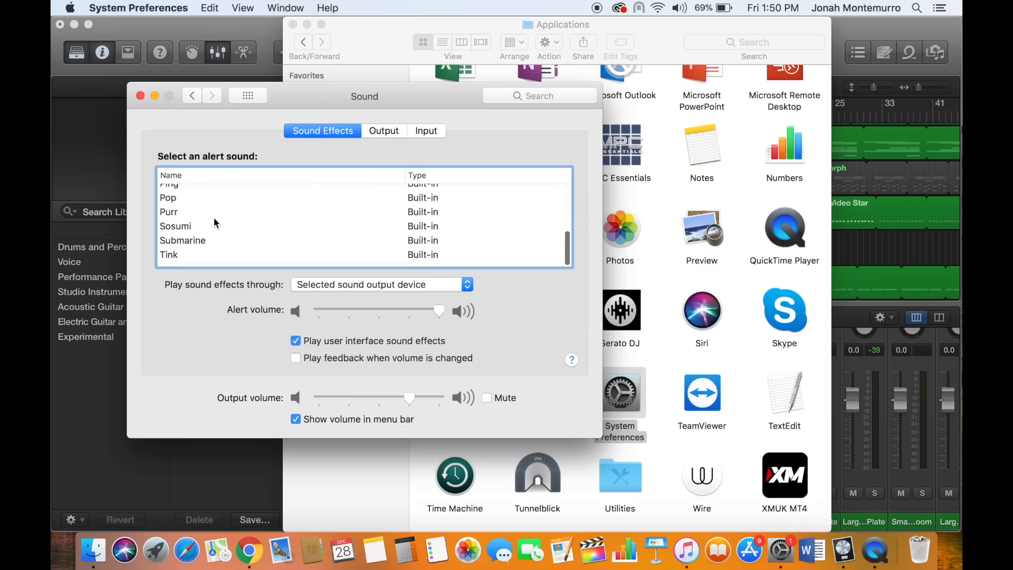
left_click(140, 95)
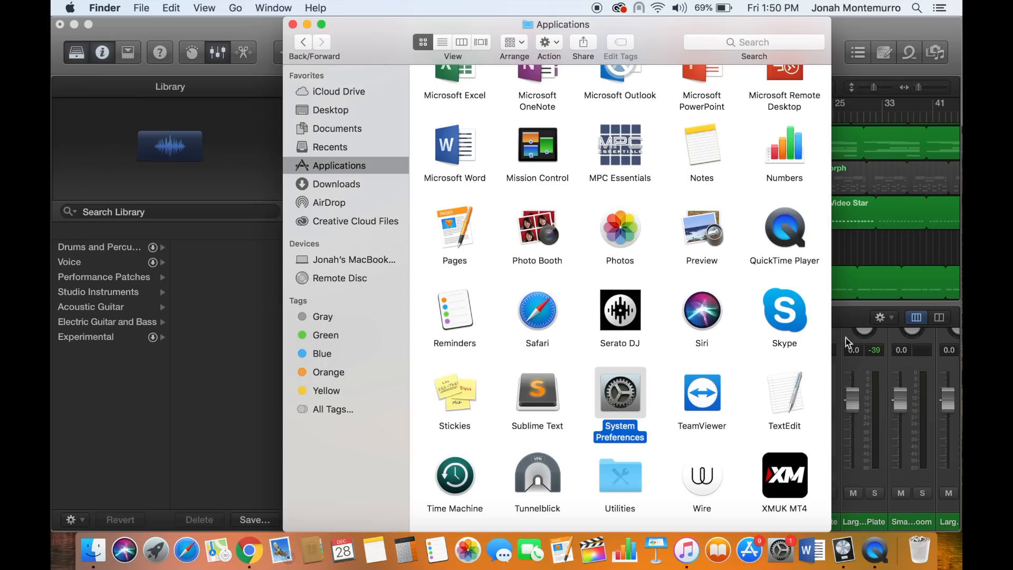
Return to Logic Pro X and turn off the metronome click while recording in the project settings.
left_click(864, 38)
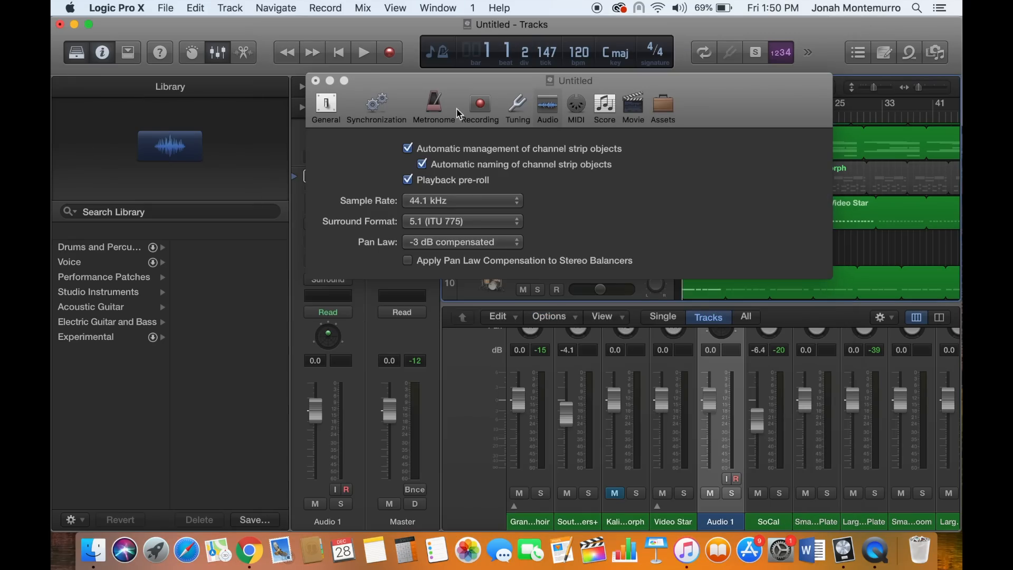
left_click(472, 107)
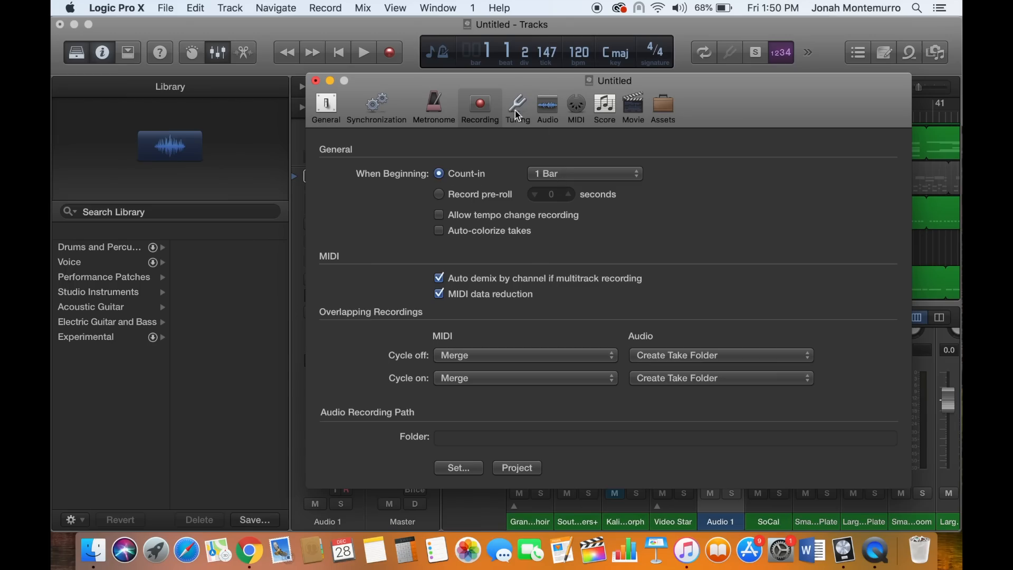
left_click(422, 112)
left_click(326, 188)
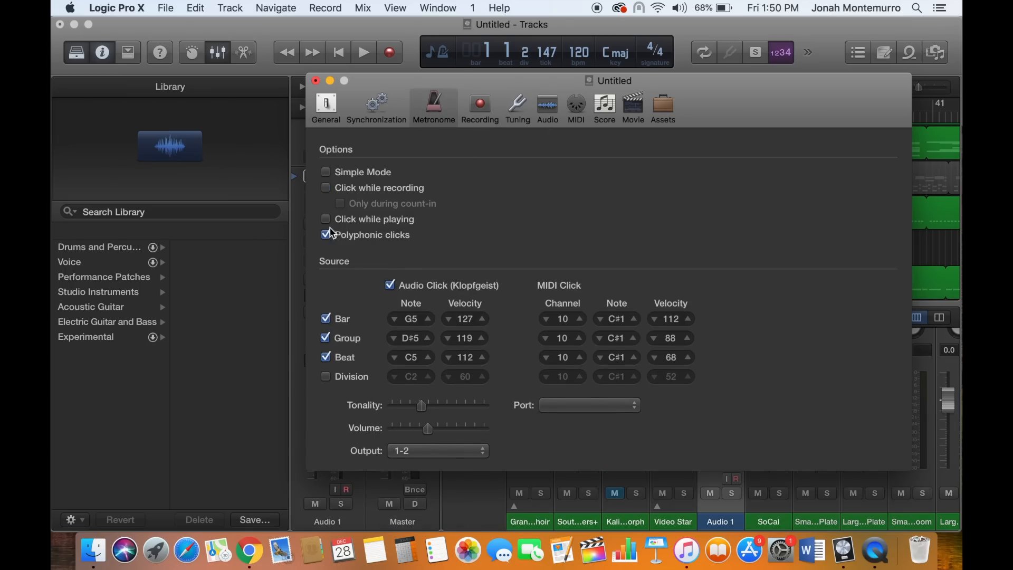
Look through the synchronization, assets, movie, score, MIDI, audio and tuning project settings for an audio input option, and close them.
left_click(378, 95)
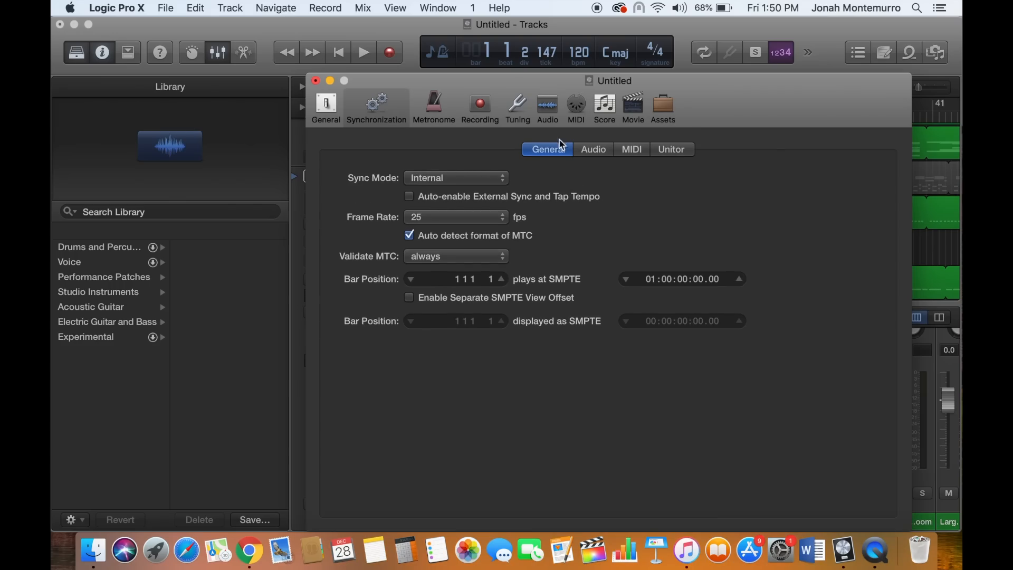
left_click(654, 110)
left_click(630, 108)
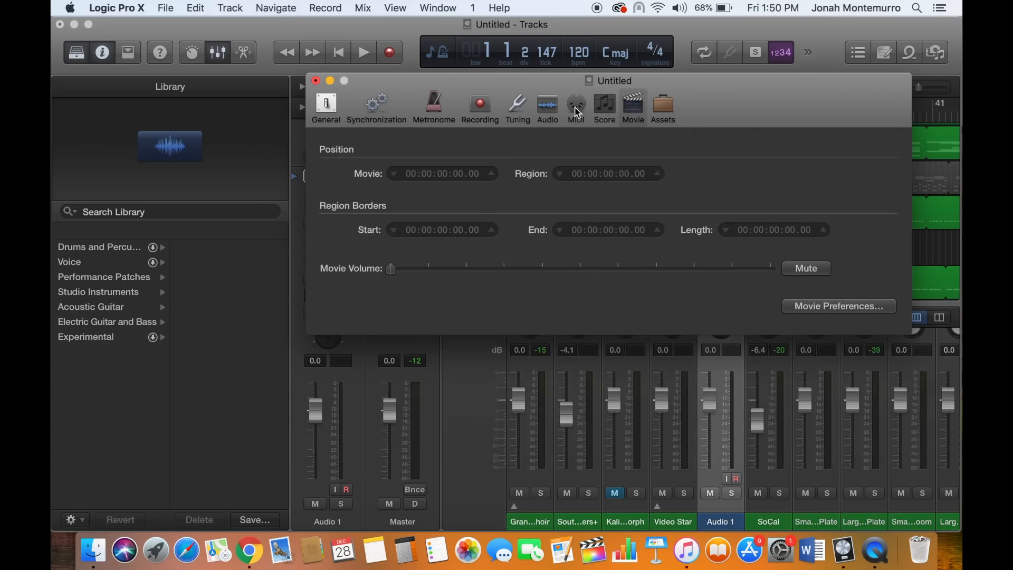
left_click(605, 108)
left_click(576, 108)
left_click(546, 111)
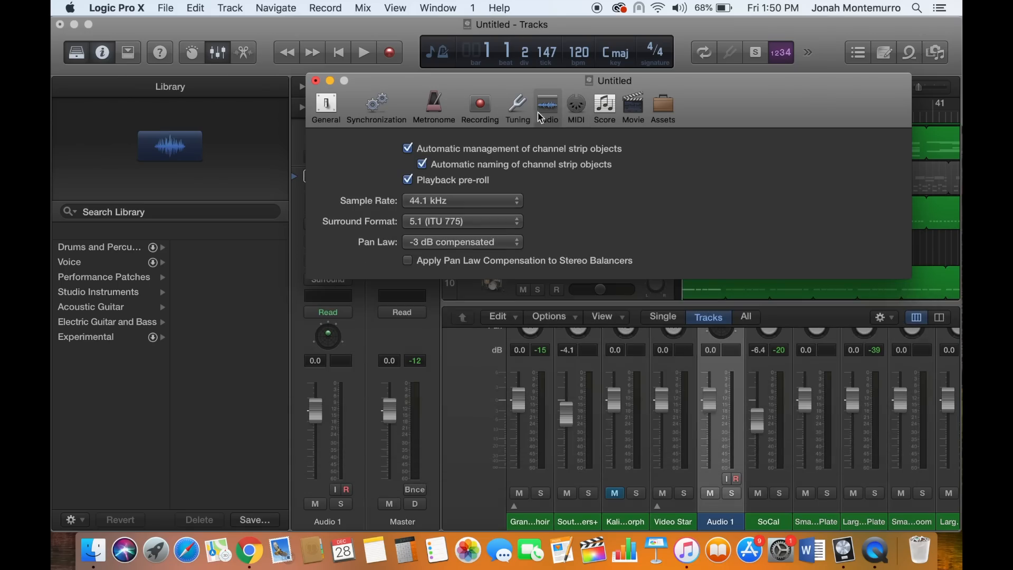
left_click(518, 111)
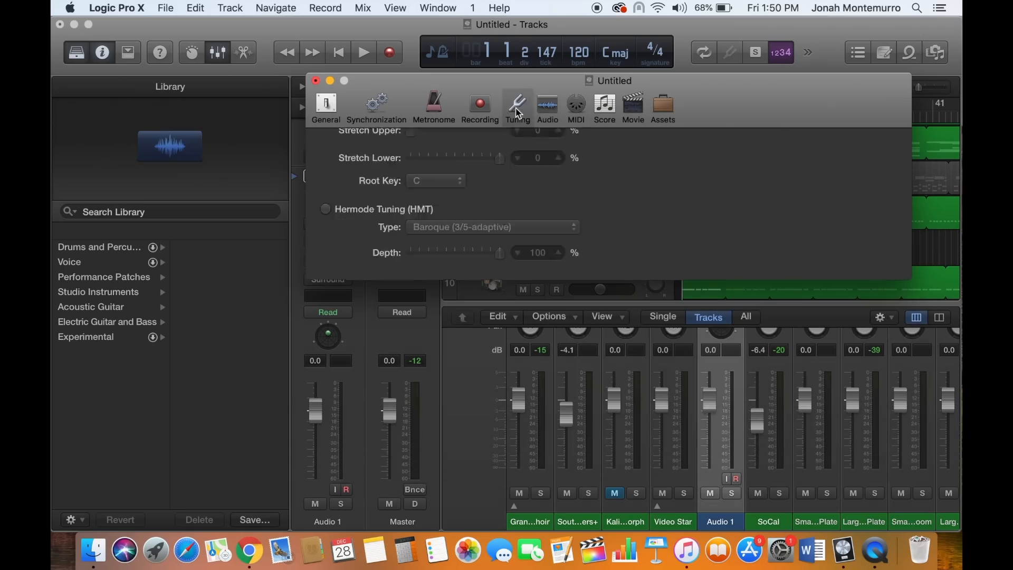
left_click(316, 80)
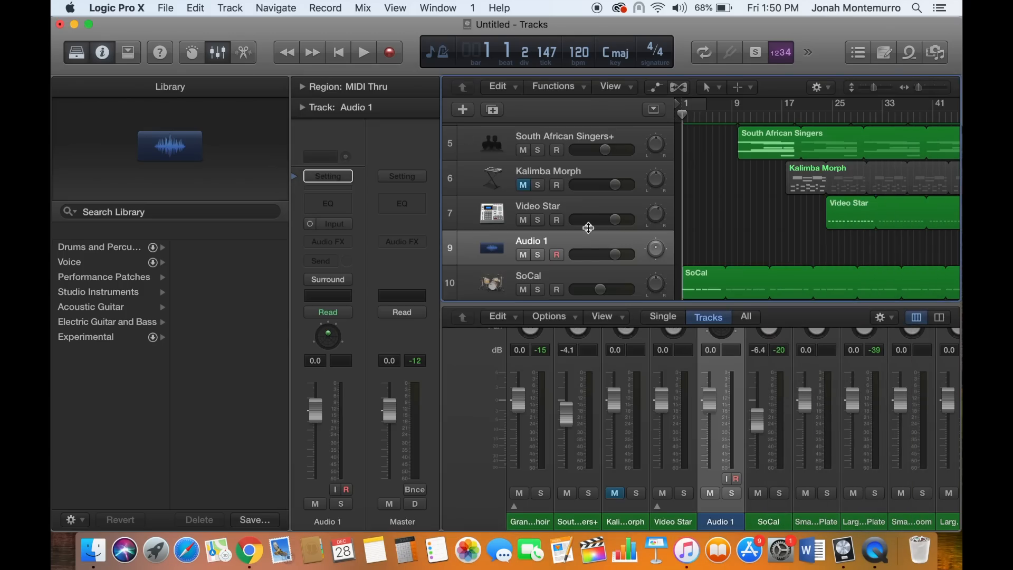
Add a new audio track with its input set to Surround.
left_click(462, 110)
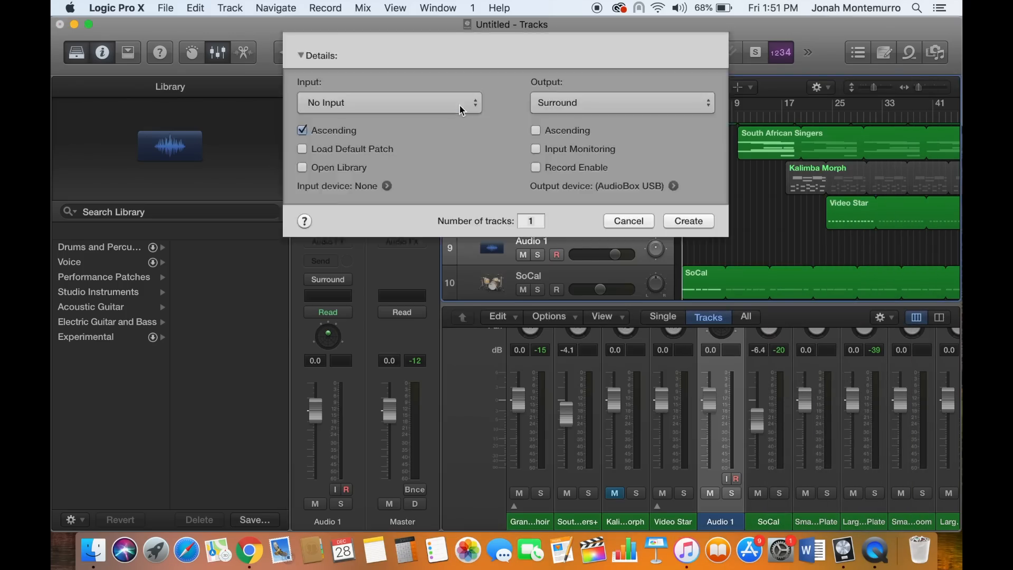
left_click(469, 169)
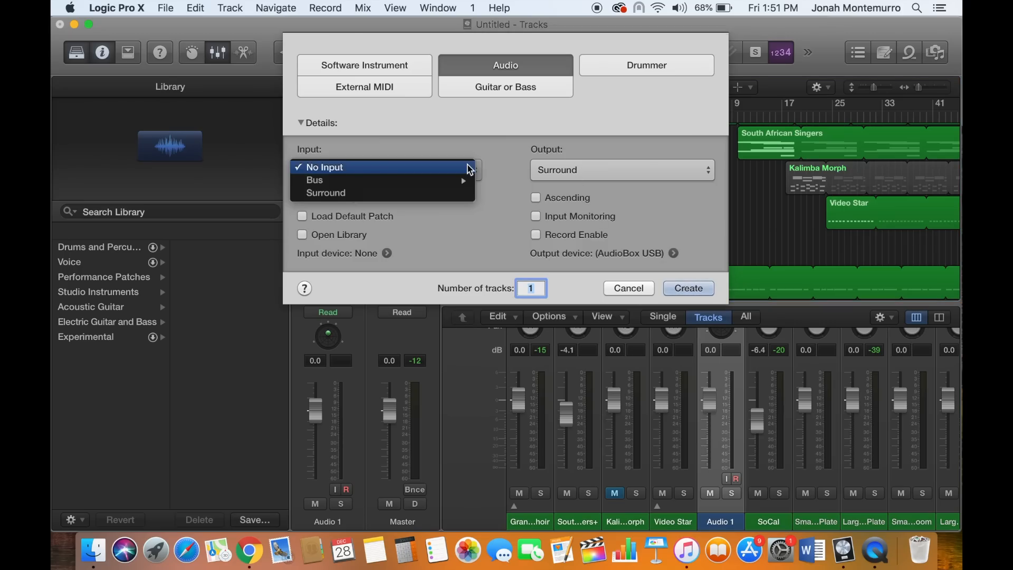
left_click(446, 193)
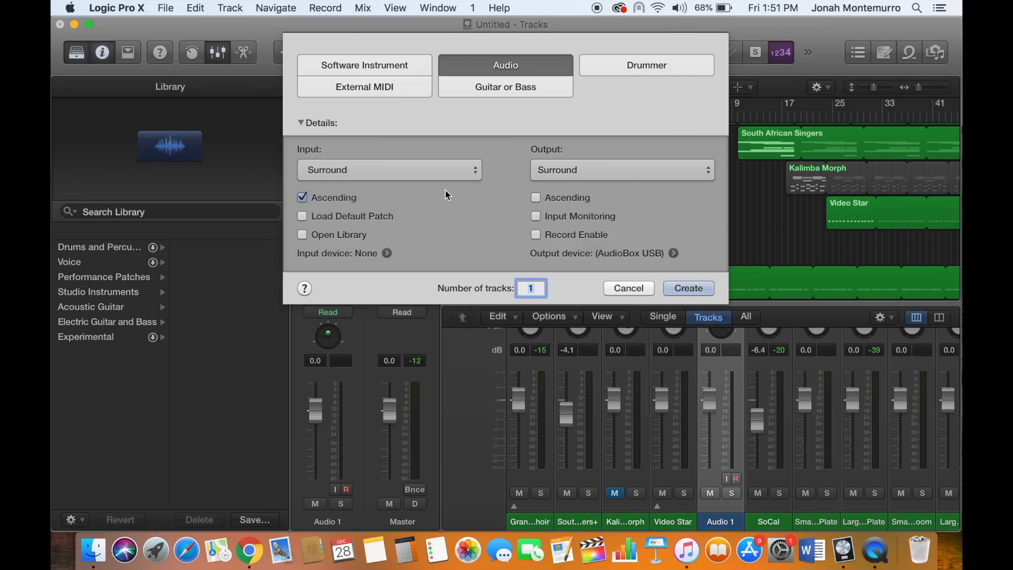
left_click(668, 289)
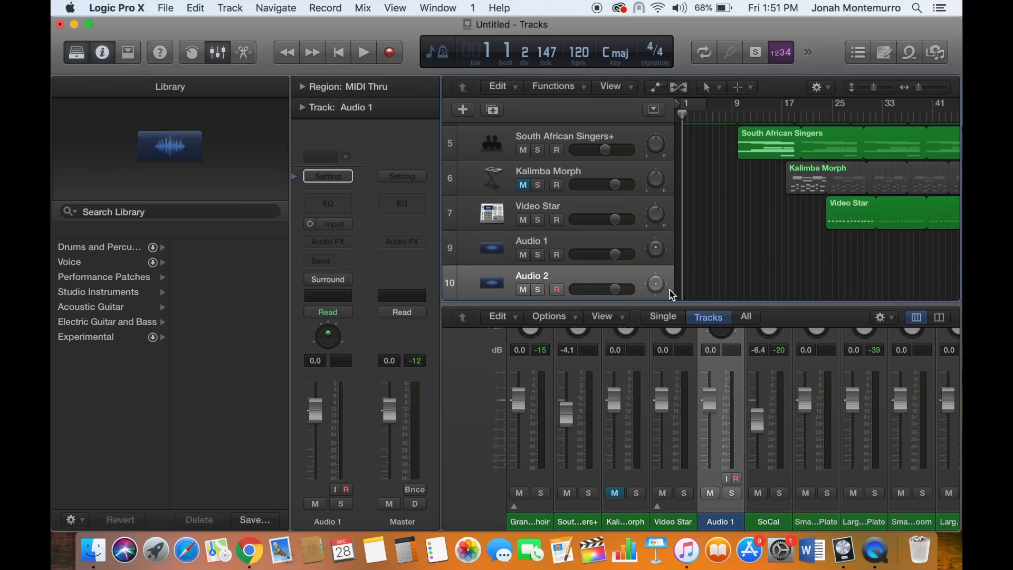
scroll(671, 293, "down", 2)
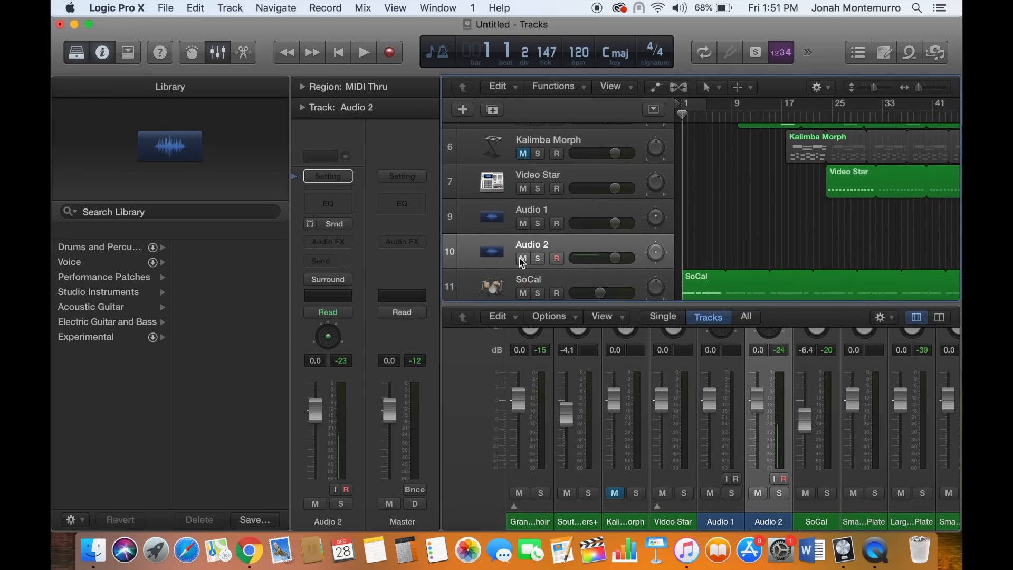
scroll(496, 406, "up", 6)
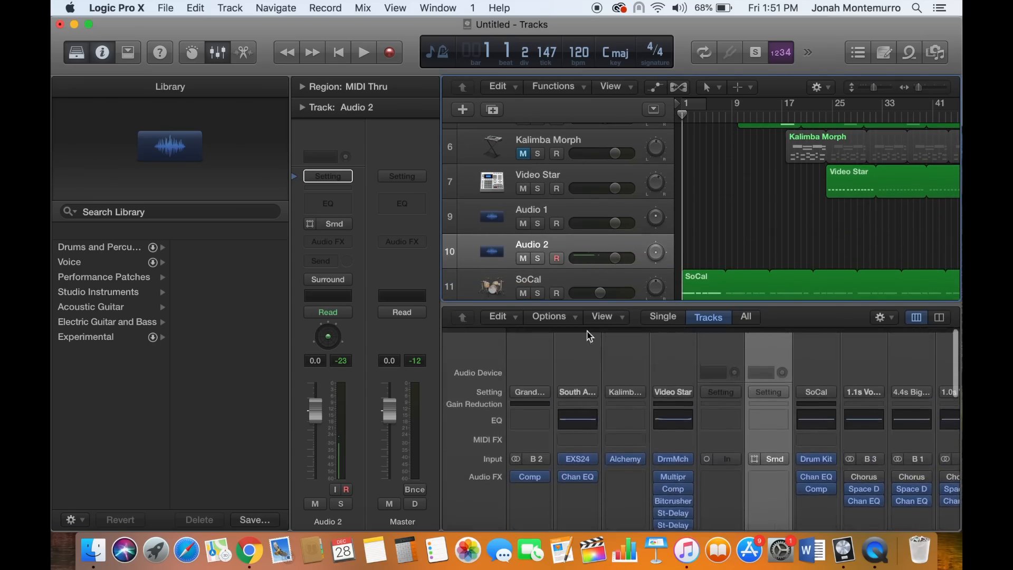
Delete the Audio 2 track, select Audio 1 and check its channel strip setting options.
key("super+BackSpace")
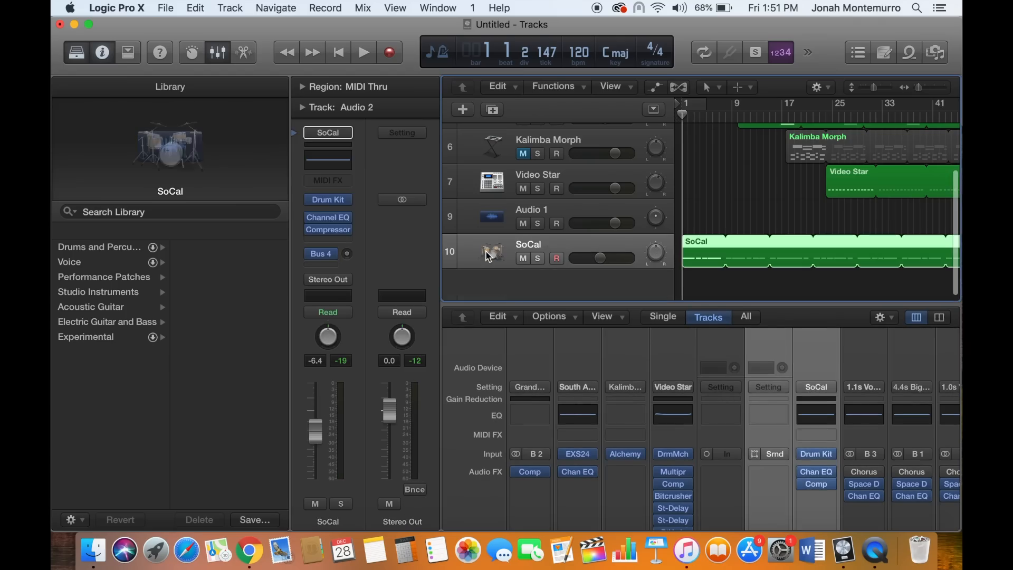
left_click(481, 215)
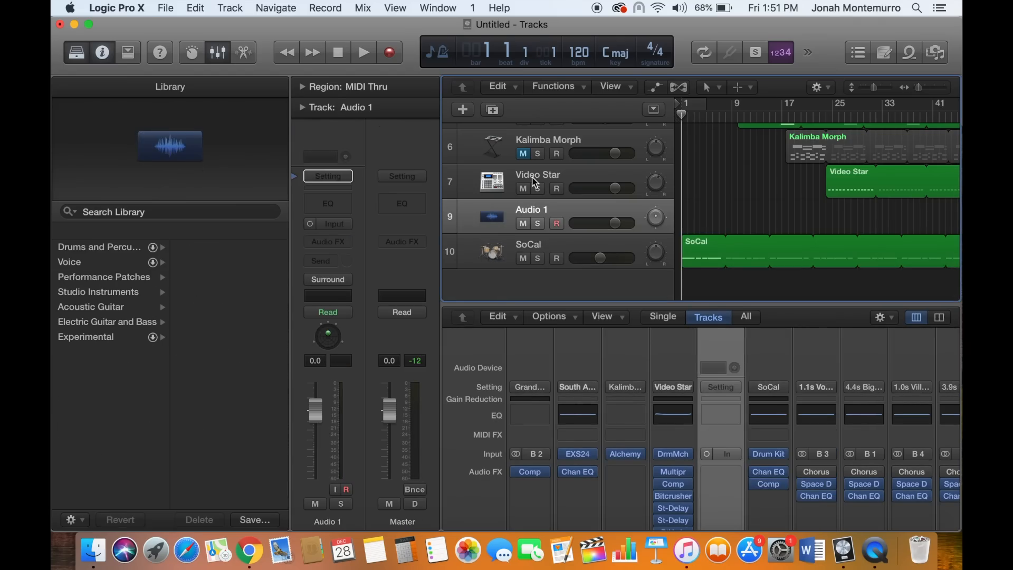
left_click(323, 177)
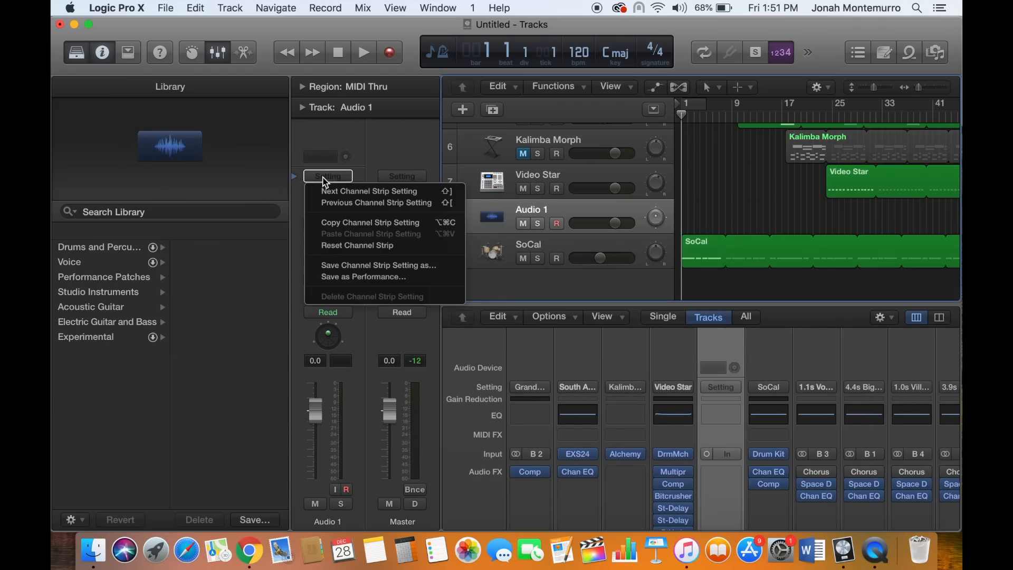
left_click(614, 280)
Add one new audio track with Surround as input and output and the default patch loaded.
left_click(462, 109)
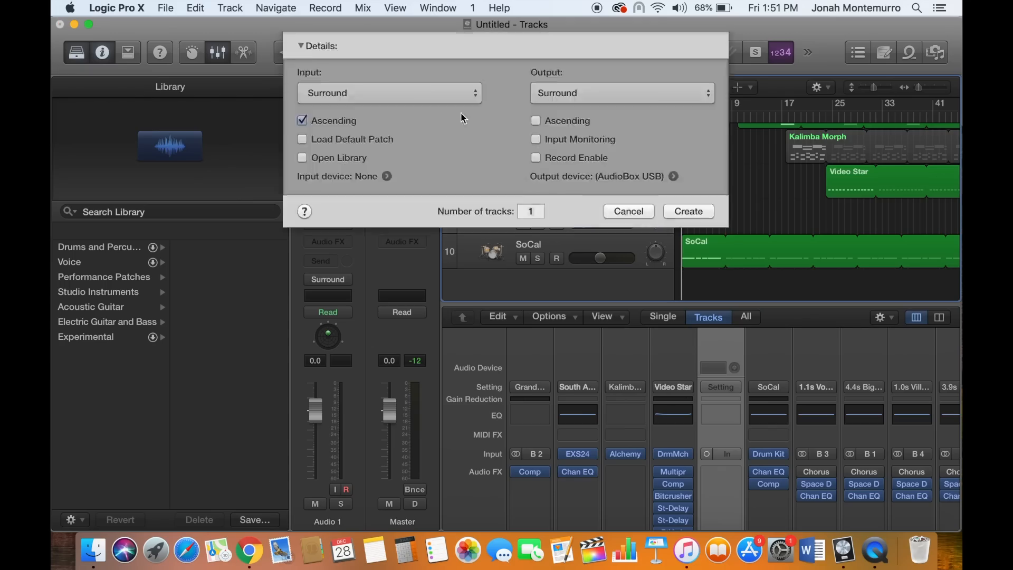
left_click(437, 174)
left_click(442, 175)
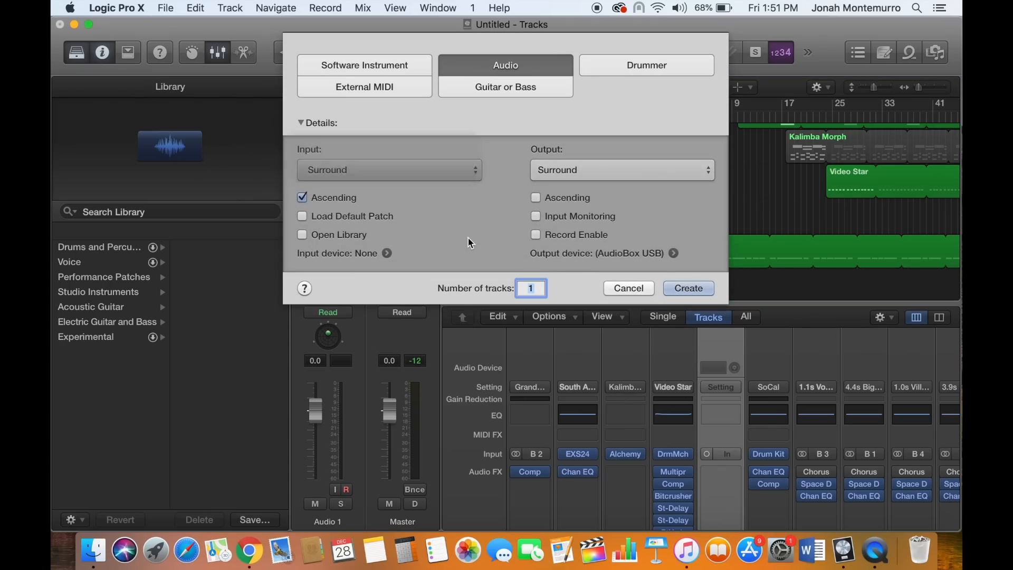
left_click(442, 177)
mouse_move(437, 161)
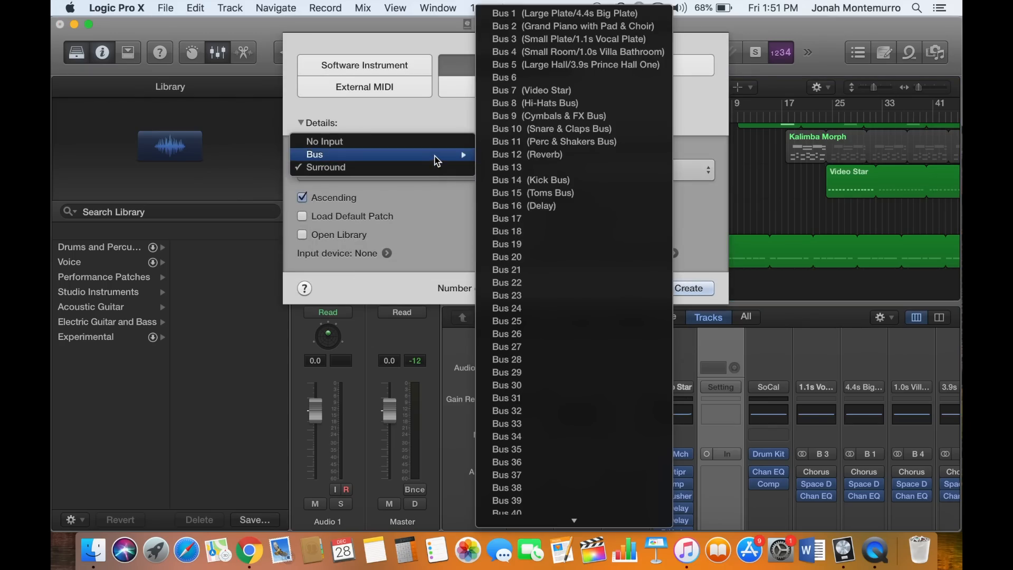
left_click(433, 232)
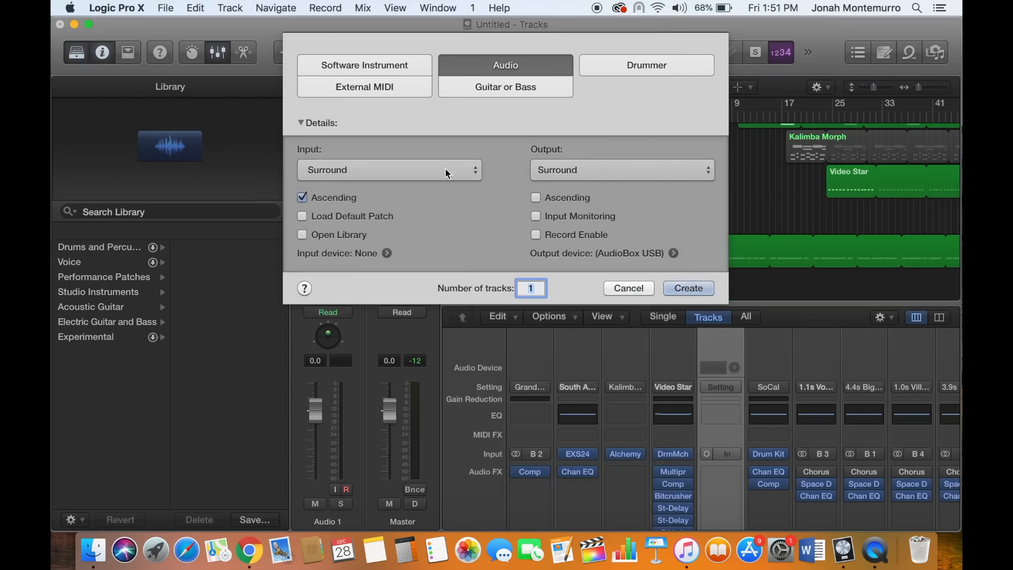
left_click(301, 216)
left_click(537, 234)
left_click(542, 234)
left_click(599, 177)
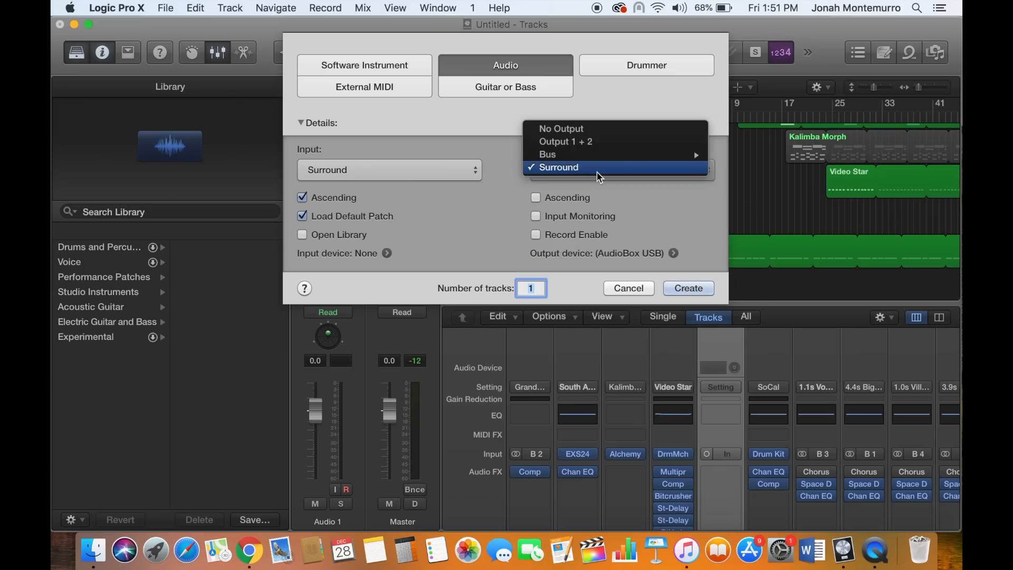
left_click(457, 227)
left_click(464, 162)
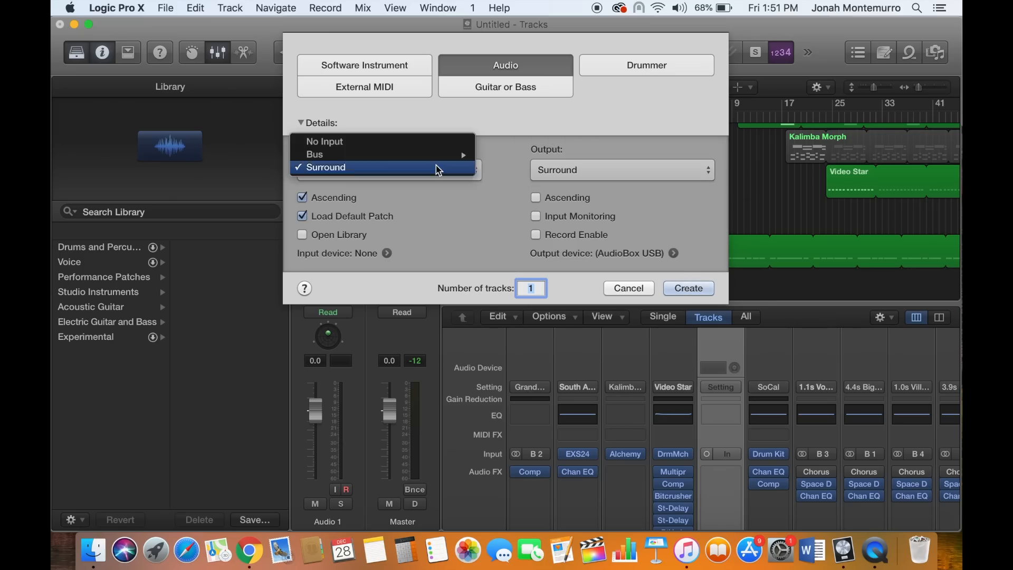
mouse_move(403, 155)
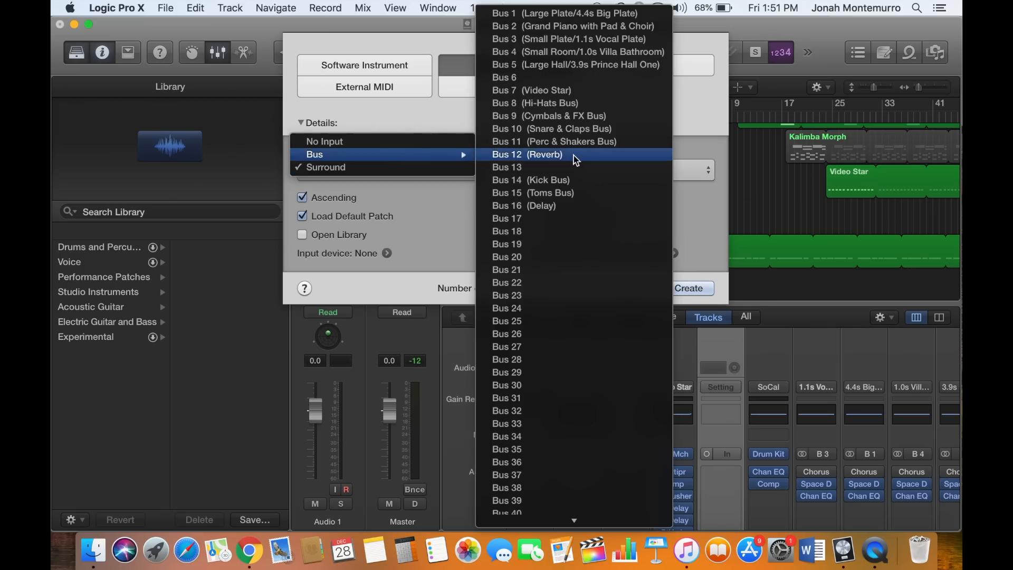
left_click(380, 167)
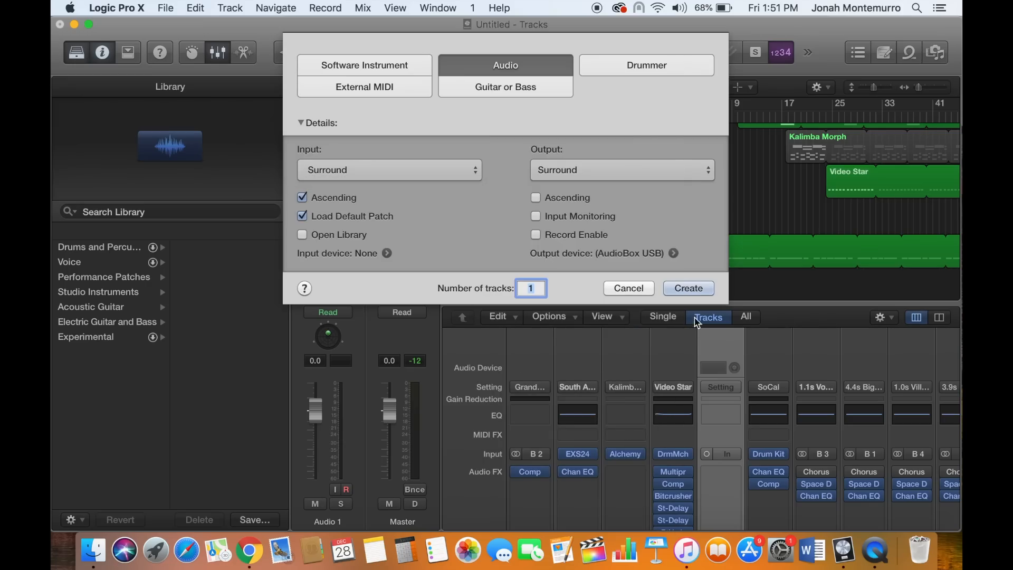
left_click(699, 287)
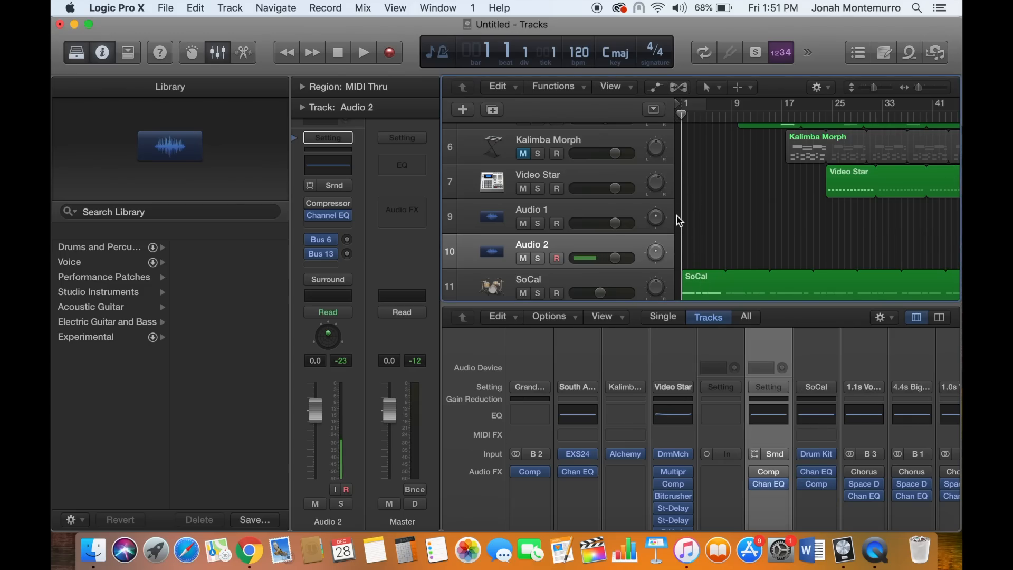
Play the song, lower the SoCal track's volume to -11.0 dB and reduce the computer's sound volume.
key("space")
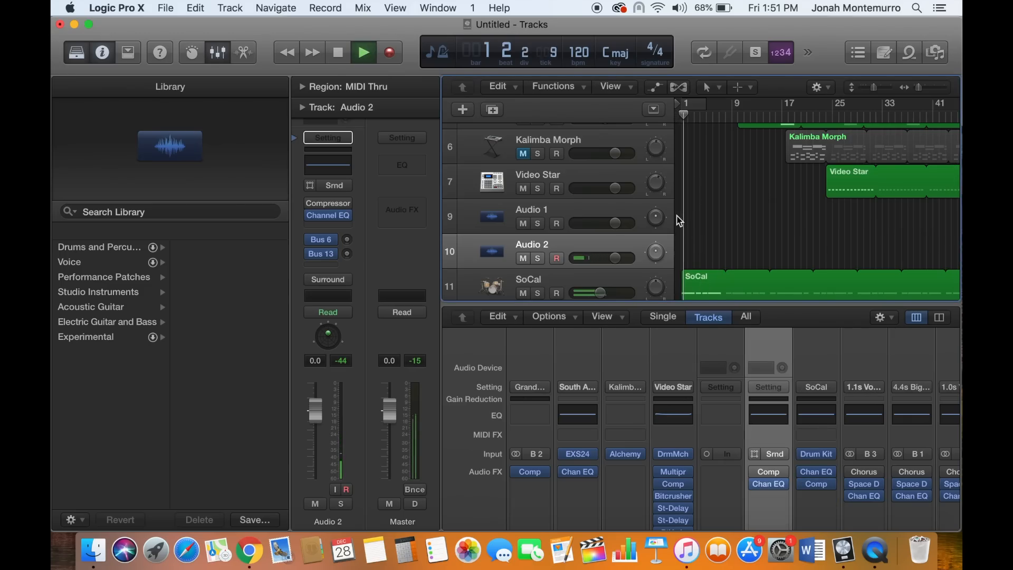
scroll(581, 269, "up", 3)
scroll(582, 269, "down", 3)
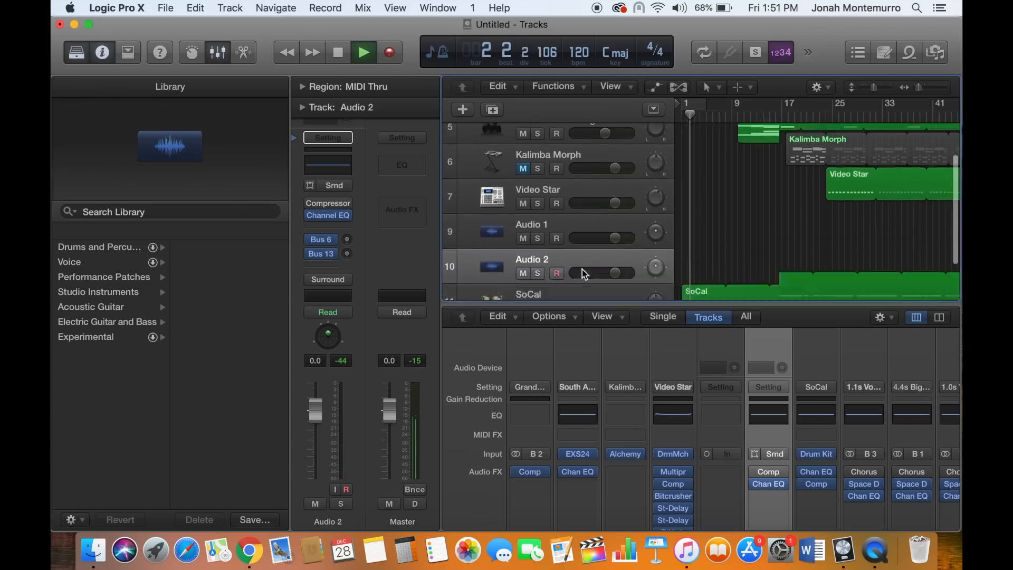
mouse_move(601, 287)
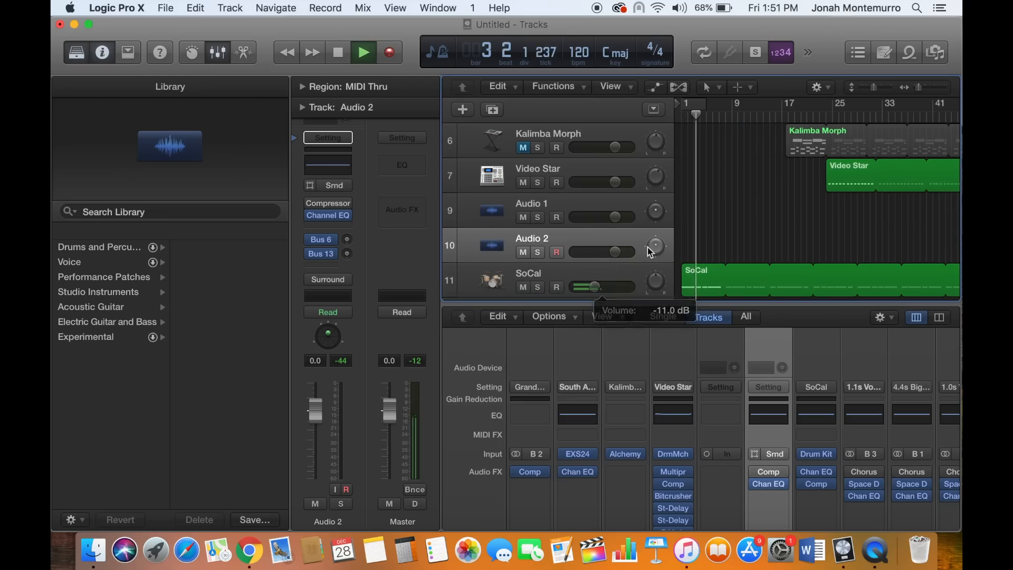
scroll(623, 164, "up", 3)
key("XF86AudioLowerVolume")
key("XF86AudioLowerVolume")
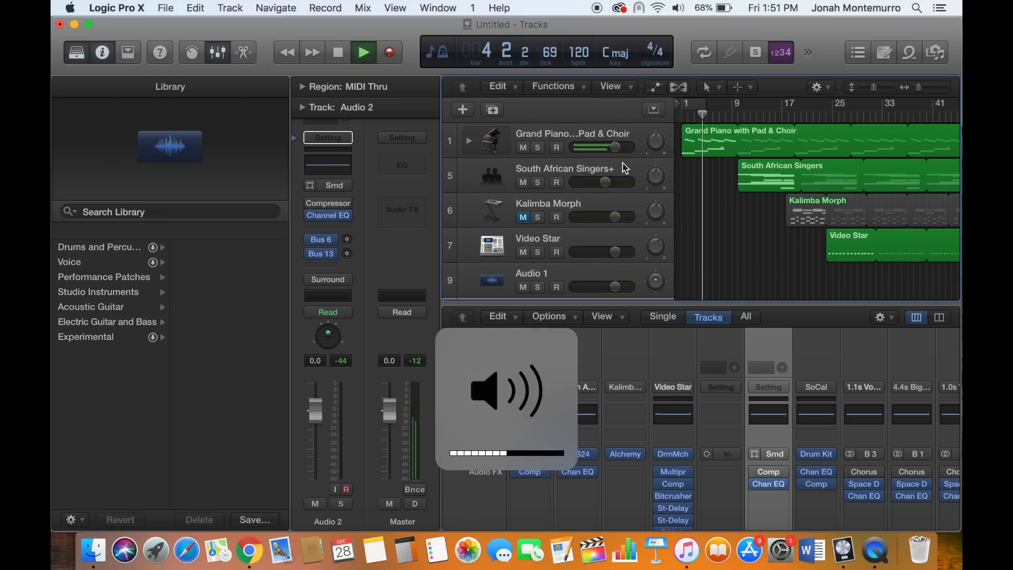
scroll(623, 163, "down", 3)
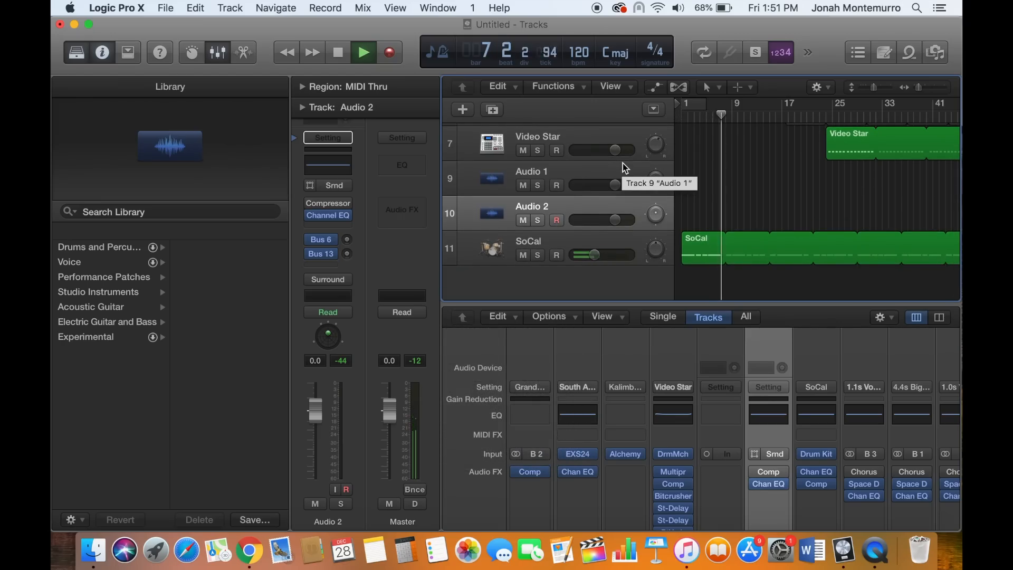
Return to the beginning of the song, stop playback and start recording on the Audio 2 track.
key("Return")
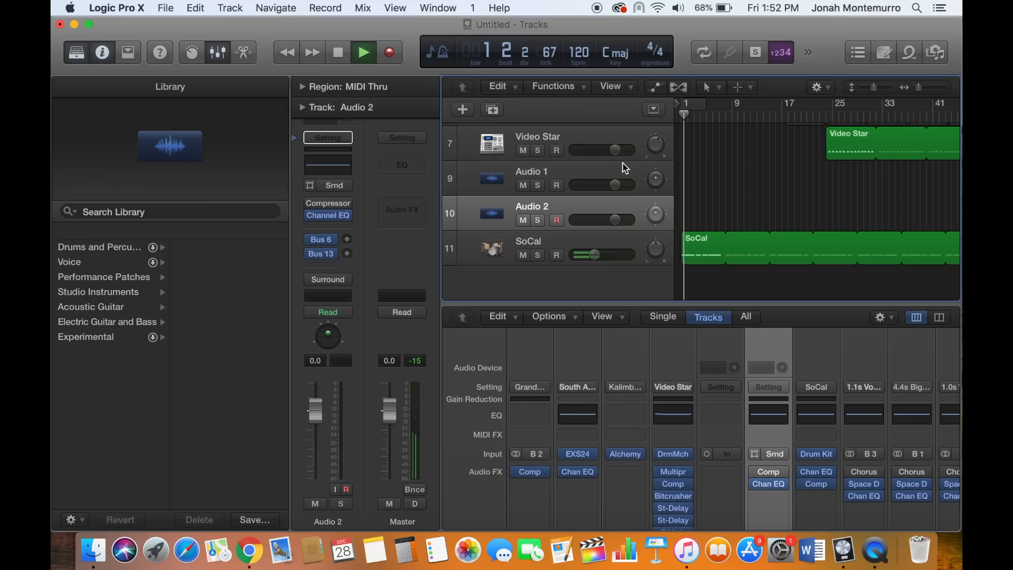
key("space")
key("r")
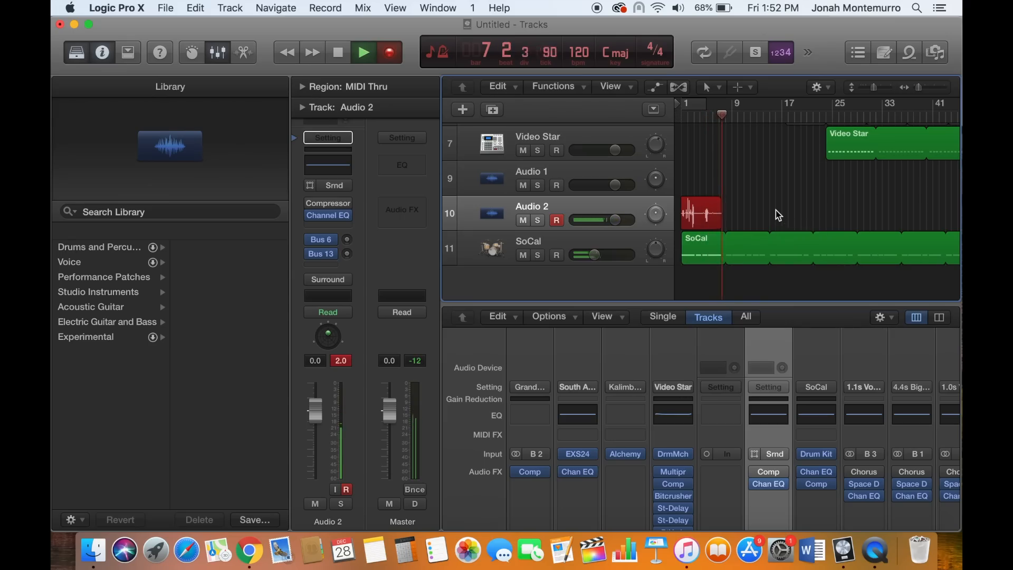
scroll(755, 245, "up", 4)
scroll(755, 247, "down", 4)
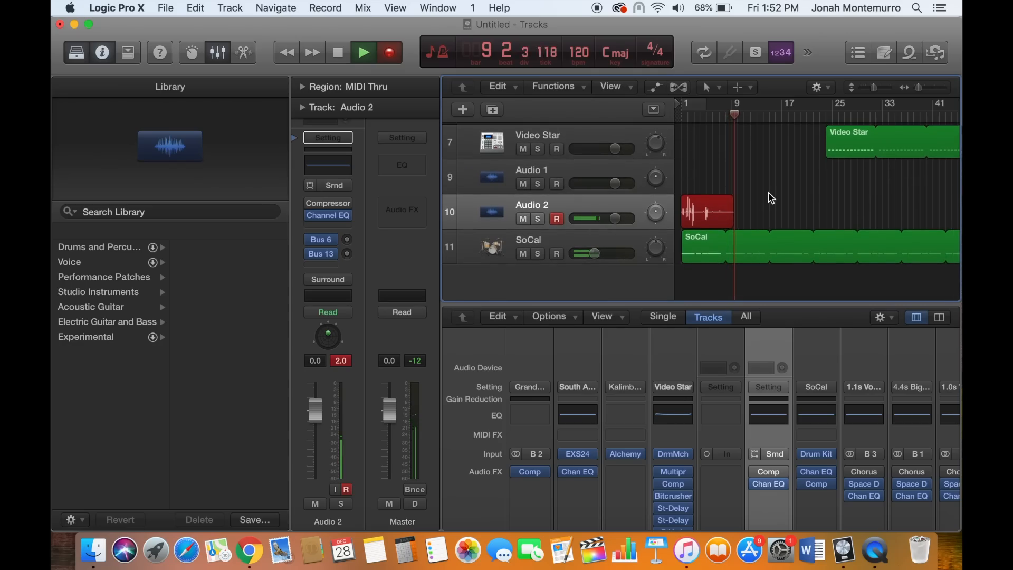
scroll(771, 198, "up", 4)
scroll(771, 198, "down", 4)
scroll(771, 198, "up", 3)
scroll(771, 198, "up", 2)
scroll(771, 198, "down", 5)
scroll(771, 197, "up", 5)
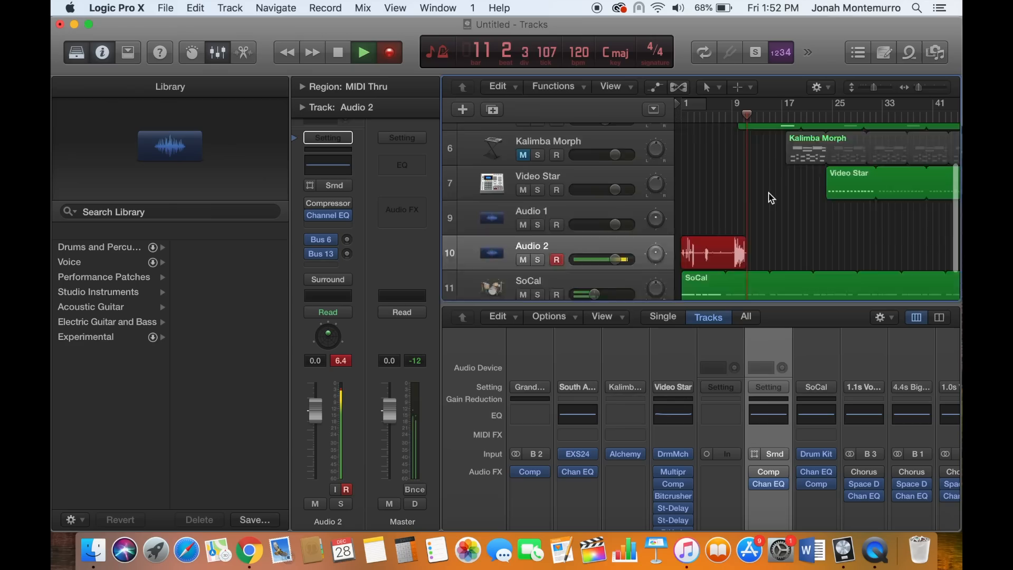
scroll(771, 198, "down", 5)
scroll(771, 198, "up", 5)
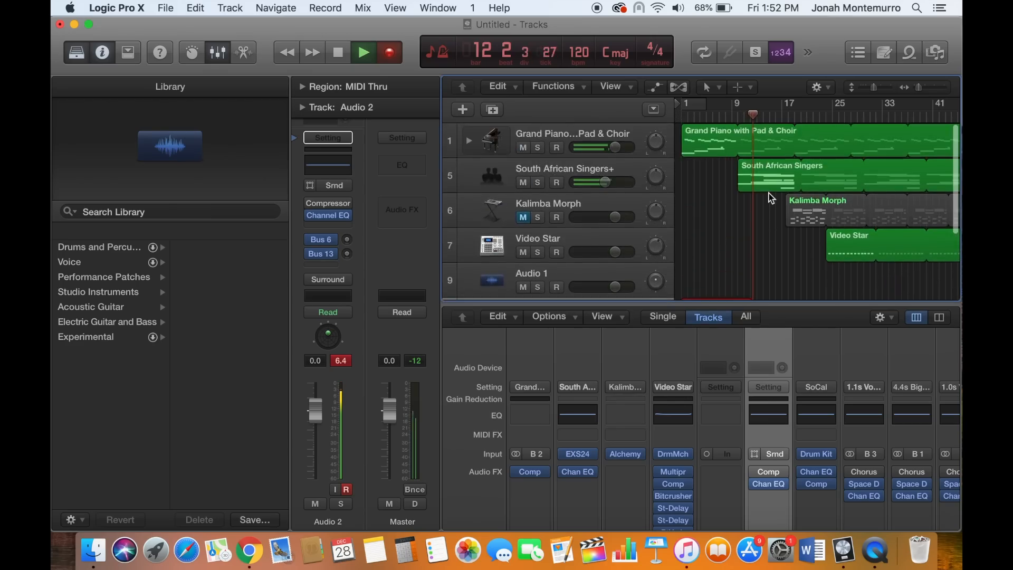
scroll(771, 198, "down", 5)
scroll(771, 198, "up", 5)
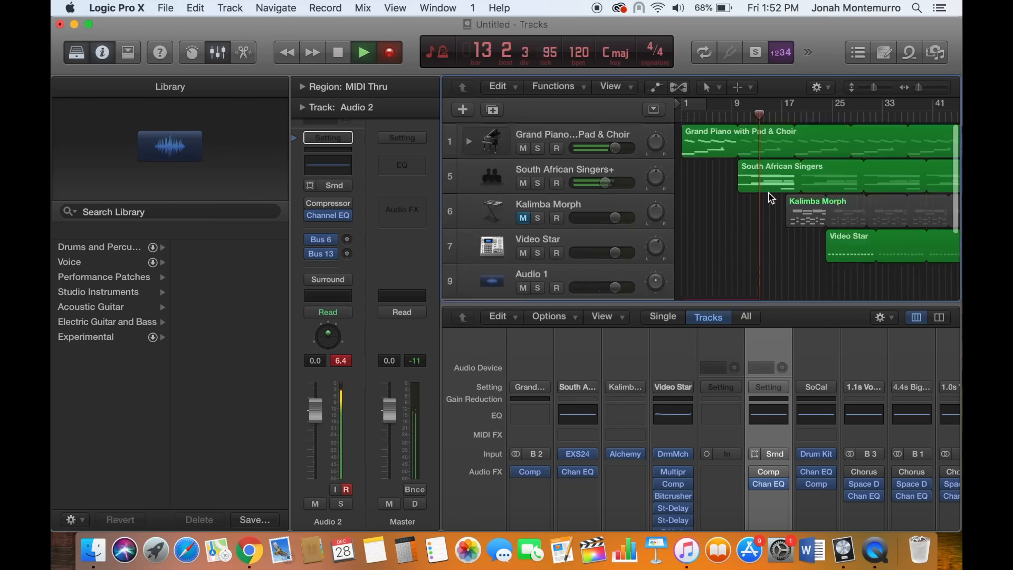
scroll(771, 198, "down", 5)
scroll(772, 203, "up", 5)
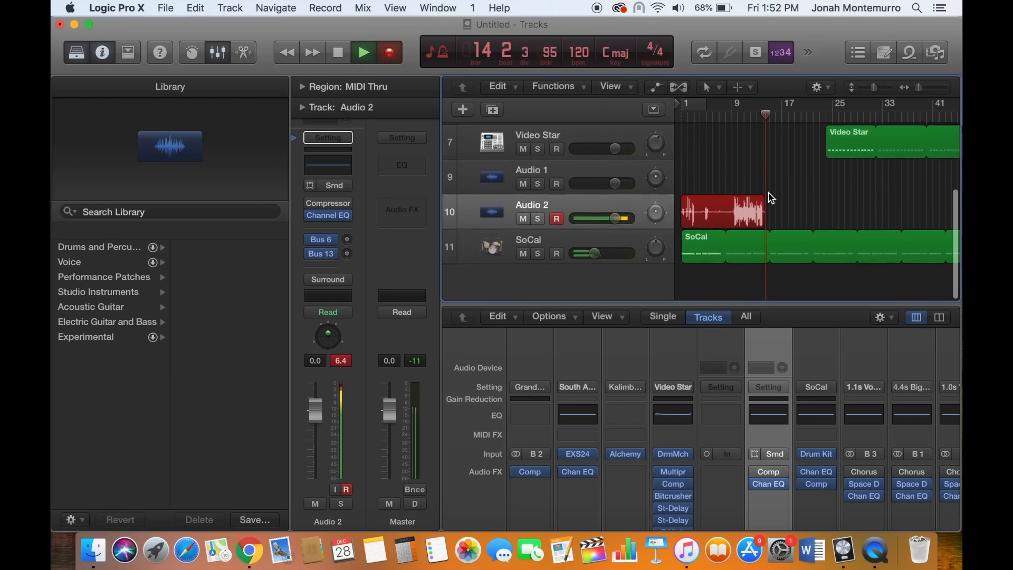
scroll(773, 205, "down", 5)
scroll(773, 205, "up", 5)
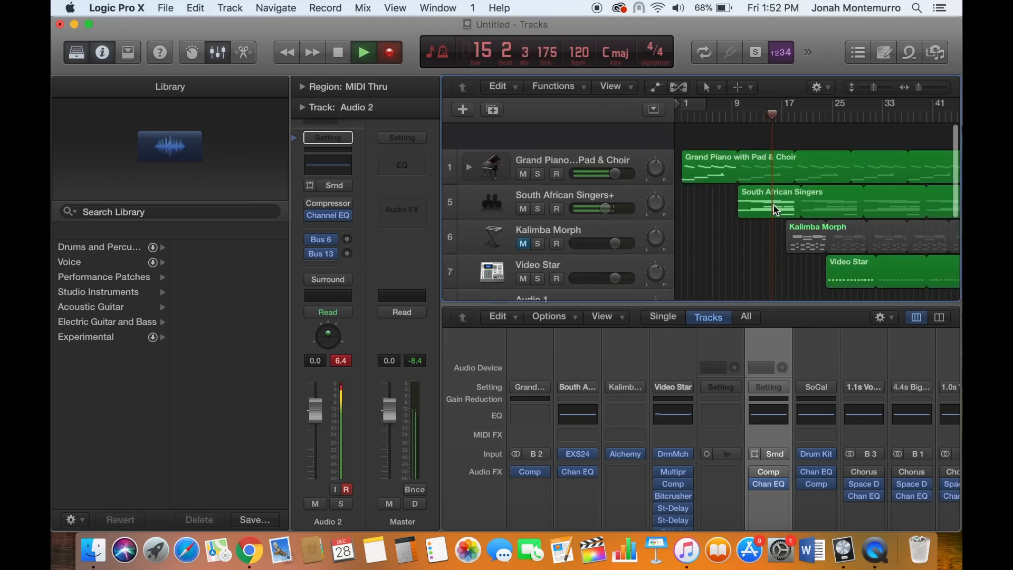
scroll(773, 204, "down", 5)
scroll(774, 205, "up", 5)
scroll(775, 219, "down", 2)
scroll(774, 219, "down", 2)
scroll(774, 218, "up", 5)
scroll(774, 219, "down", 5)
scroll(775, 219, "up", 1)
scroll(775, 219, "up", 1)
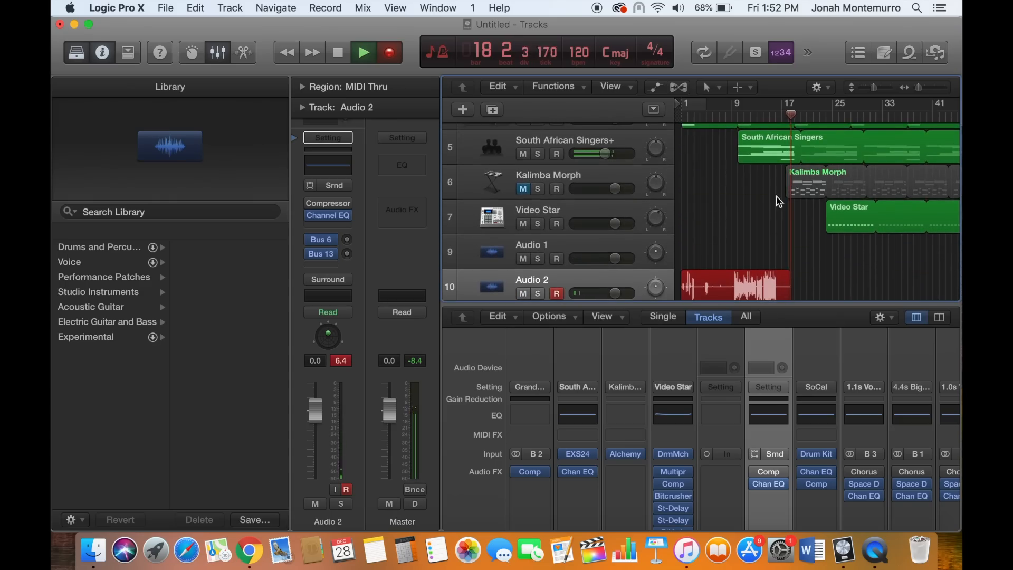
scroll(775, 202, "up", 1)
scroll(776, 202, "down", 1)
scroll(775, 201, "down", 2)
scroll(776, 201, "up", 3)
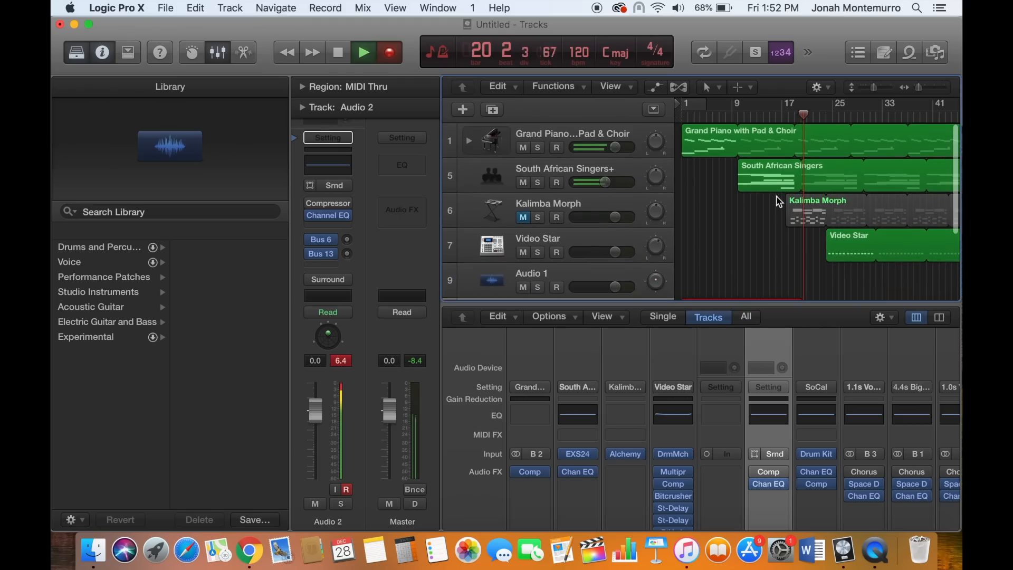
scroll(778, 201, "down", 3)
scroll(778, 201, "up", 3)
scroll(778, 201, "down", 1)
scroll(779, 202, "up", 3)
scroll(779, 202, "down", 5)
scroll(779, 202, "up", 5)
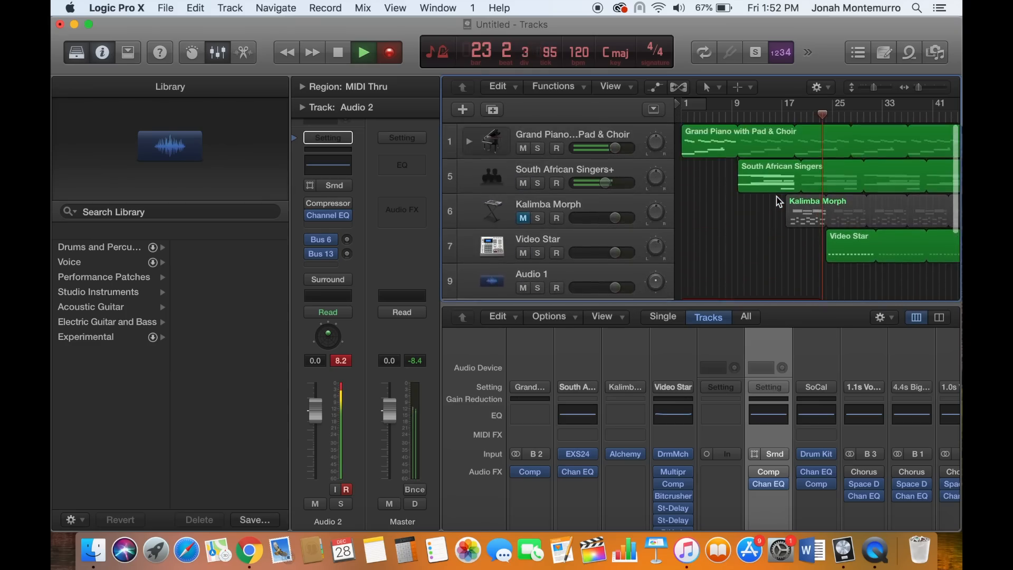
scroll(779, 202, "down", 3)
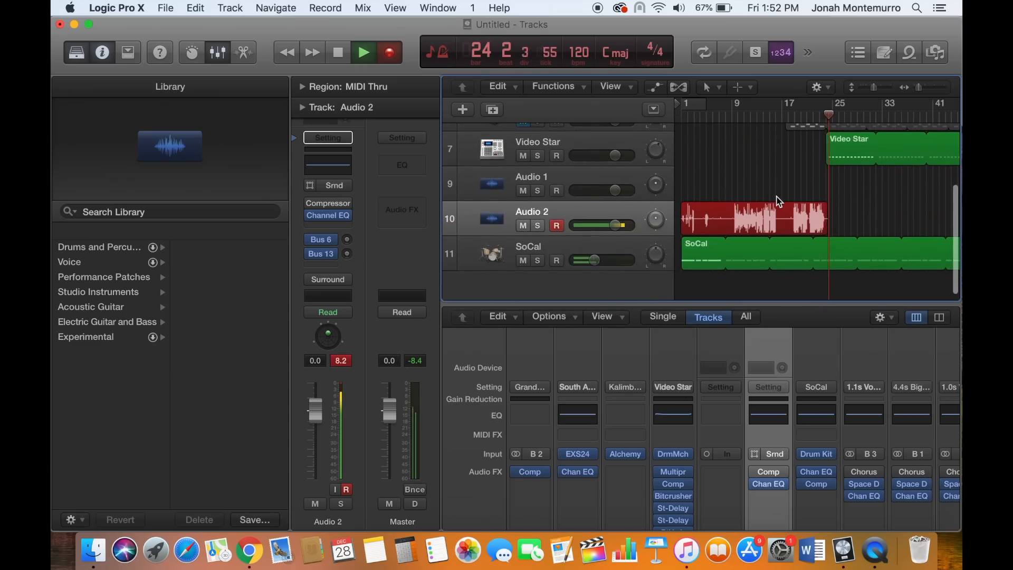
scroll(779, 202, "up", 3)
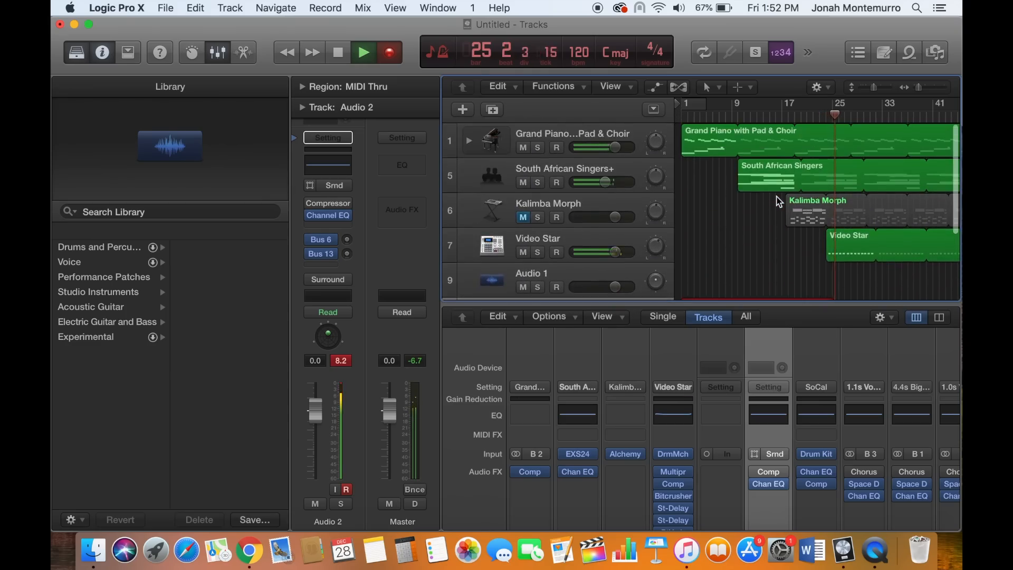
scroll(779, 202, "down", 4)
scroll(779, 202, "up", 4)
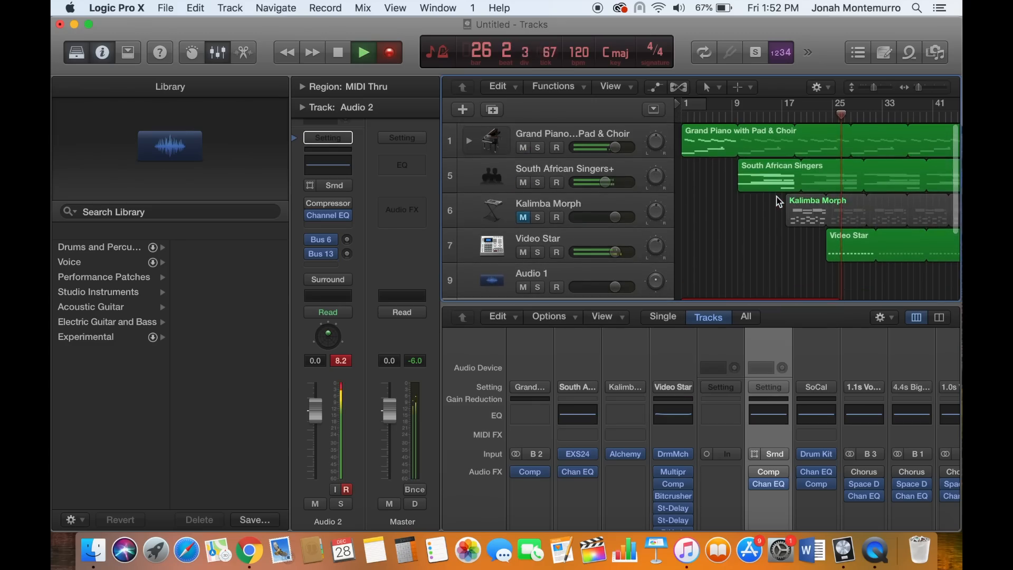
scroll(779, 202, "down", 3)
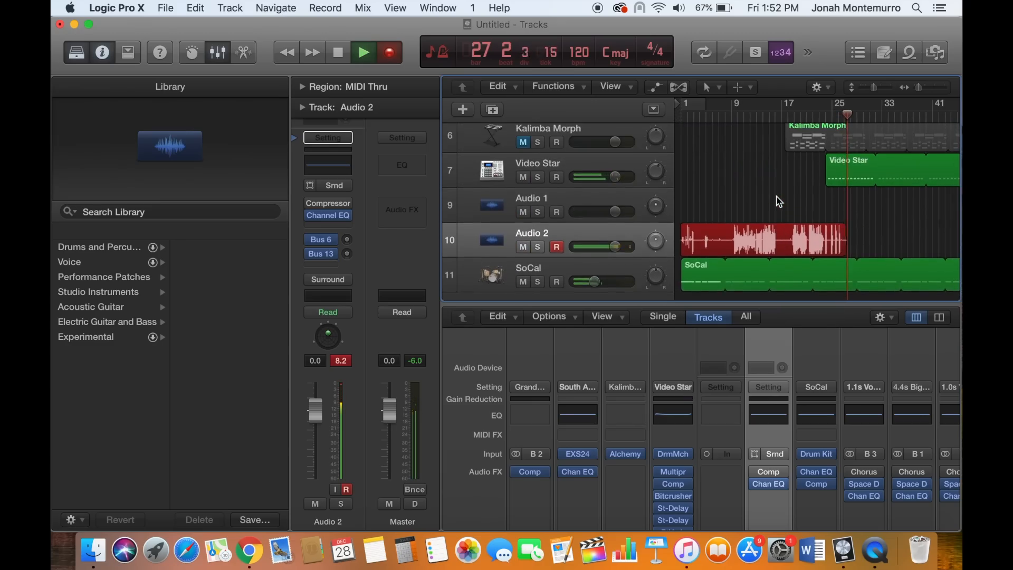
scroll(779, 202, "up", 1)
scroll(779, 202, "down", 3)
scroll(779, 202, "up", 3)
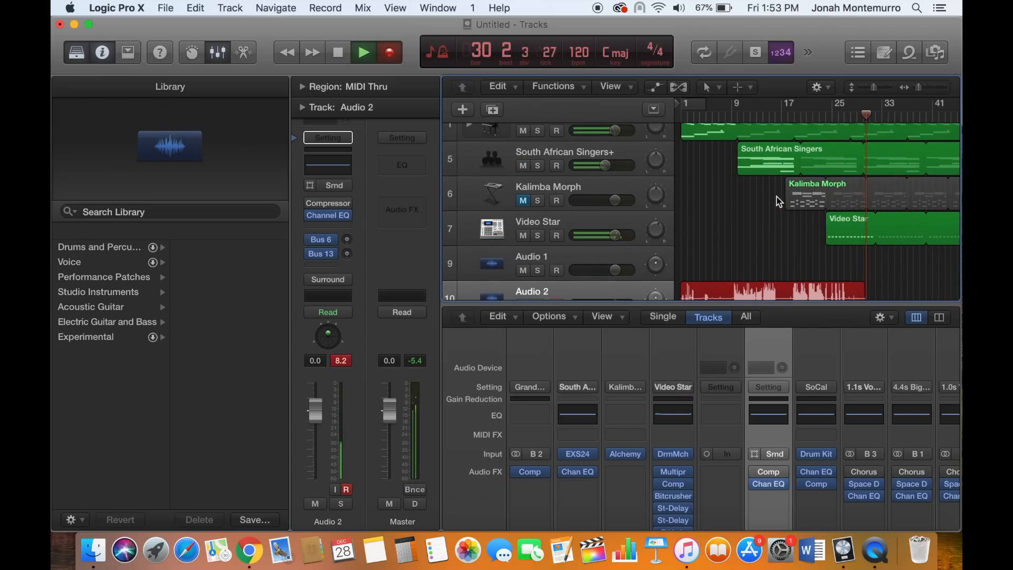
scroll(779, 202, "down", 3)
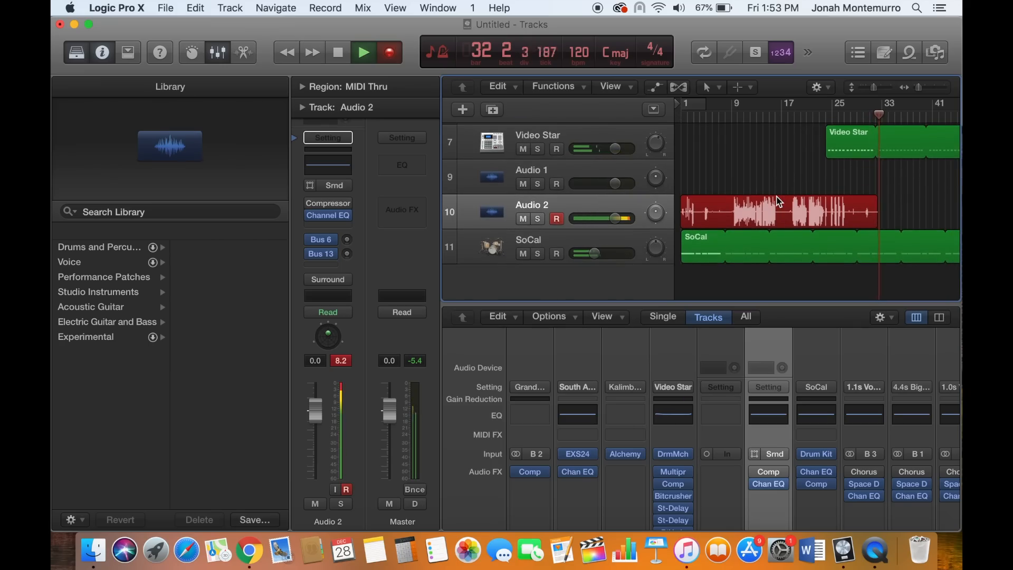
scroll(781, 237, "up", 3)
scroll(781, 237, "down", 3)
scroll(781, 237, "up", 3)
scroll(781, 237, "down", 3)
scroll(781, 237, "up", 3)
scroll(781, 237, "down", 3)
scroll(781, 237, "up", 3)
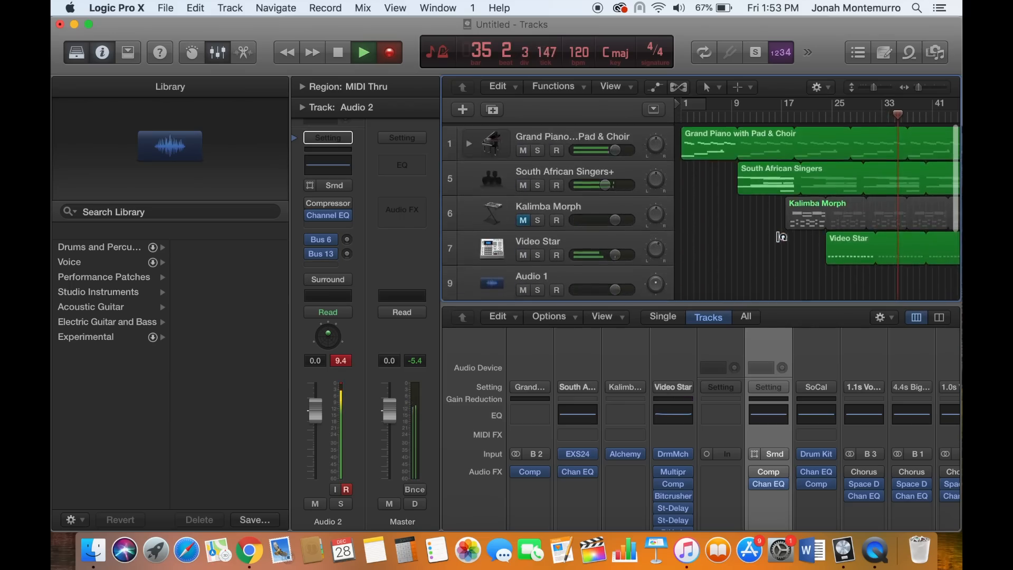
scroll(781, 237, "down", 3)
scroll(781, 237, "up", 3)
scroll(781, 237, "down", 2)
scroll(781, 237, "down", 2)
scroll(781, 237, "right", 5)
scroll(781, 237, "up", 1)
scroll(780, 241, "left", 4)
scroll(763, 195, "left", 1)
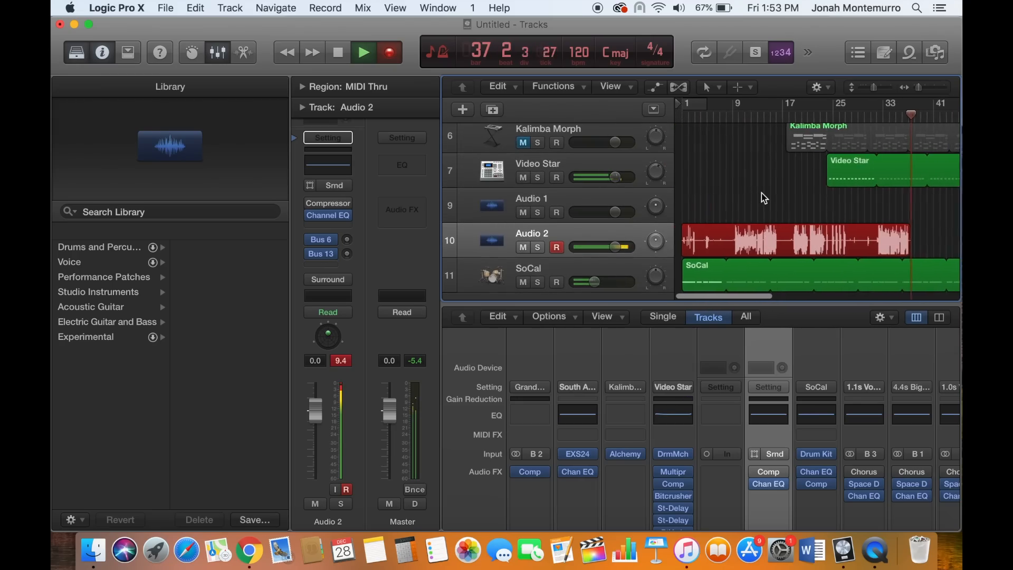
scroll(763, 195, "up", 2)
scroll(763, 196, "down", 3)
scroll(763, 197, "up", 4)
scroll(763, 196, "right", 5)
scroll(763, 193, "left", 5)
scroll(763, 193, "down", 3)
scroll(762, 194, "up", 3)
scroll(761, 194, "down", 3)
scroll(761, 194, "right", 3)
scroll(761, 194, "left", 3)
scroll(761, 194, "right", 1)
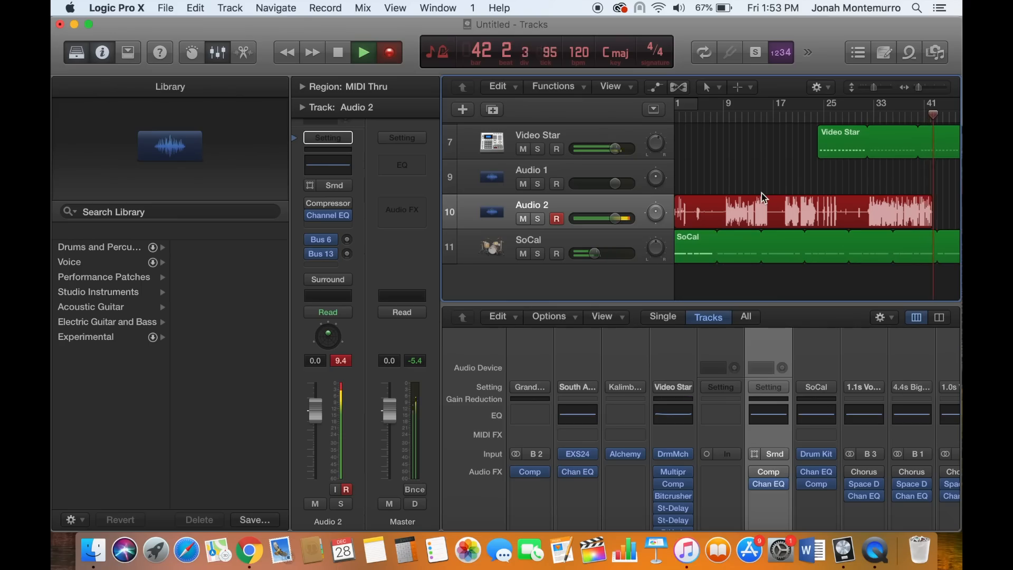
scroll(763, 199, "up", 4)
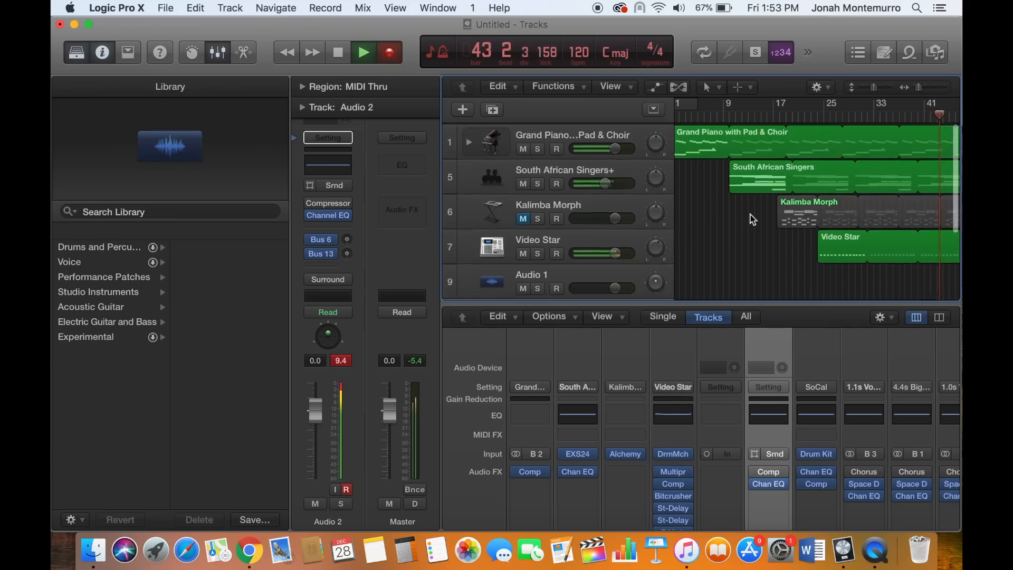
scroll(752, 216, "down", 4)
scroll(749, 213, "right", 1)
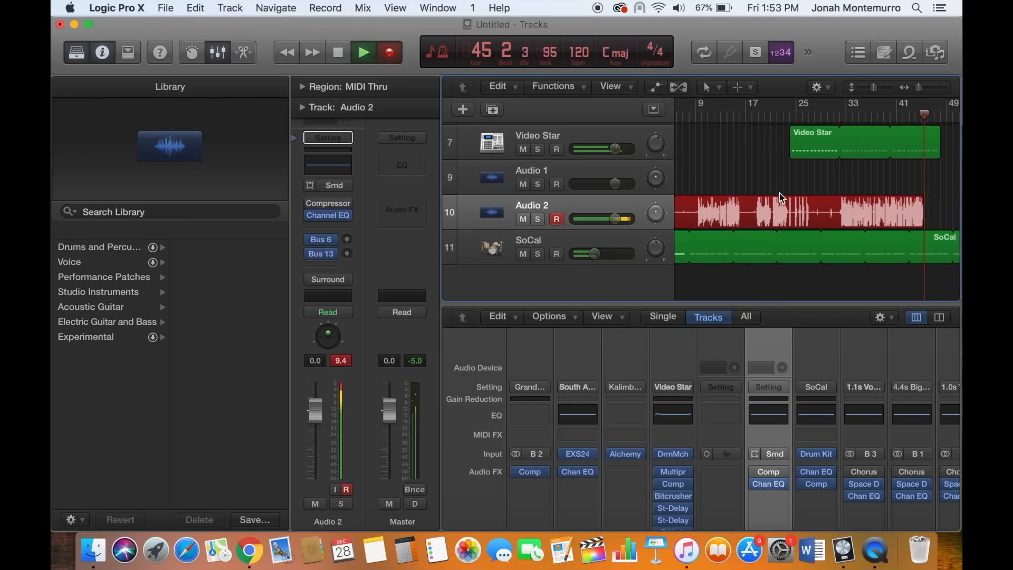
scroll(748, 193, "up", 1)
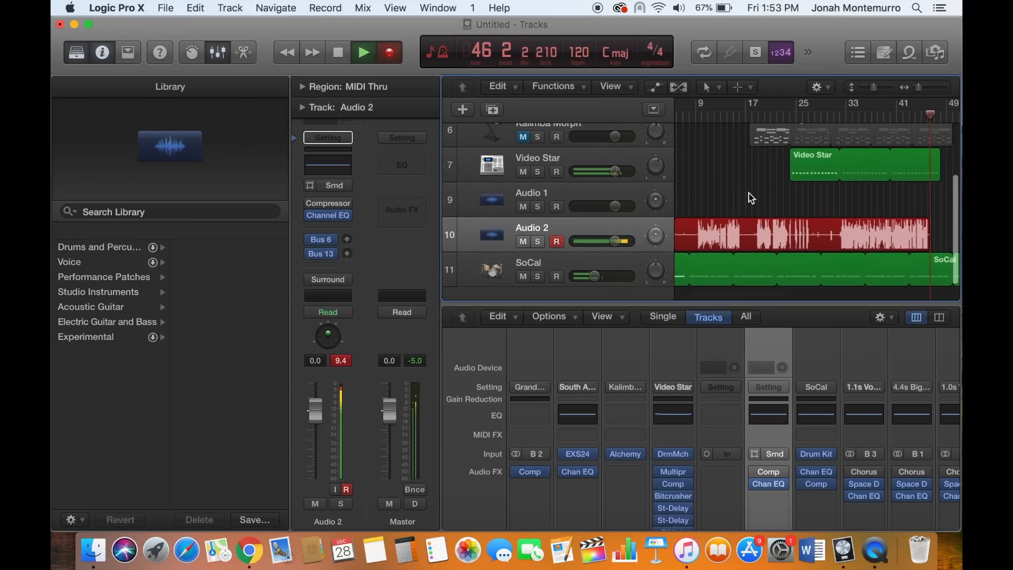
scroll(751, 197, "up", 2)
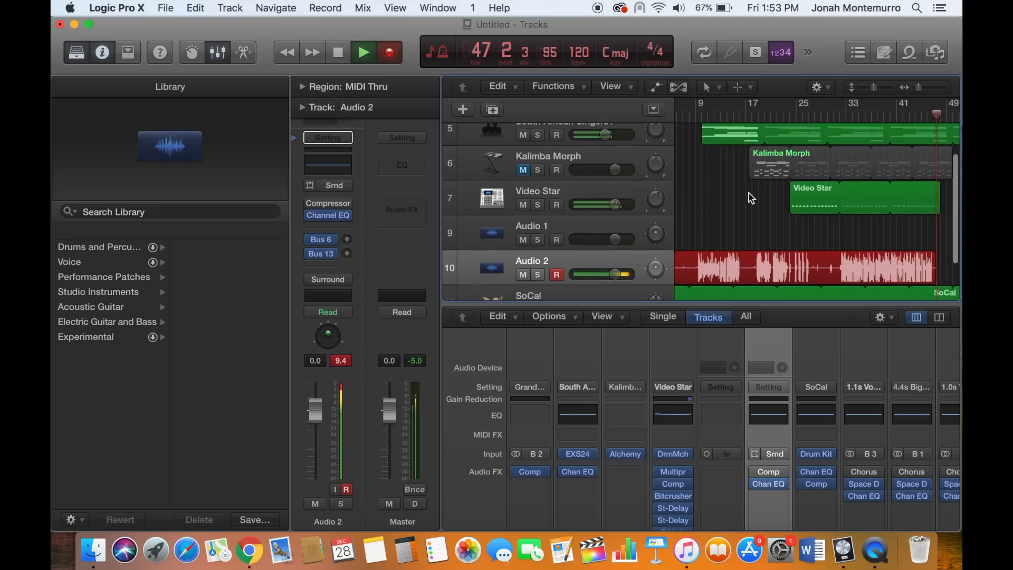
scroll(748, 193, "up", 2)
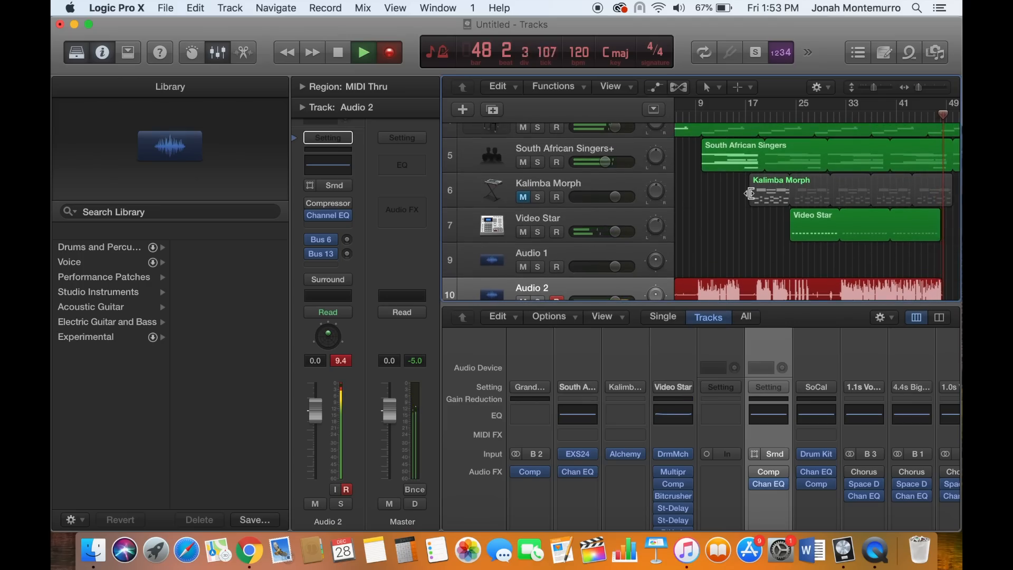
Stop the recording at bar 48, lower the Audio 2 track's volume to -10.6 dB and select the recorded region.
key("space")
scroll(766, 256, "left", 2)
left_click_drag(615, 280, 555, 283)
left_click(838, 210)
left_click(713, 265)
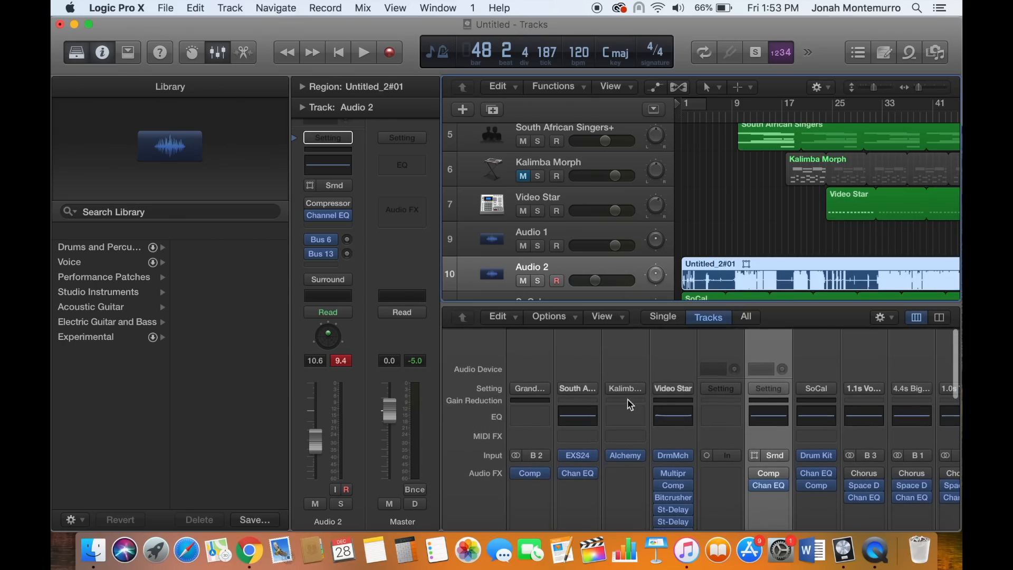
Play the recorded take from the song's beginning and raise the computer's sound volume.
key("space")
key("Return")
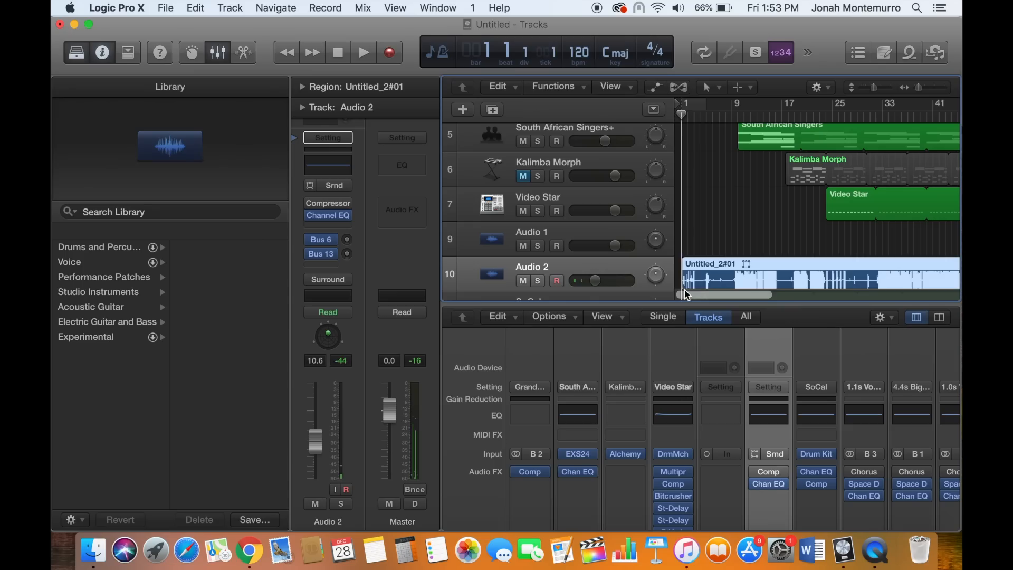
key("XF86AudioRaiseVolume")
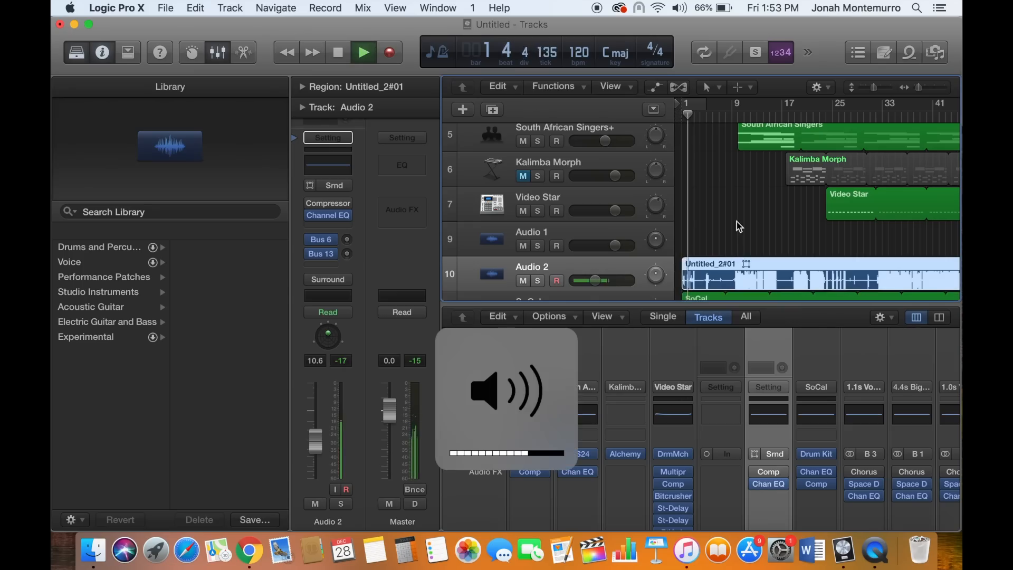
Set the Audio 2 track's volume to -4.2 dB and skip playback ahead to about bar 8.
left_click_drag(594, 280, 605, 280)
left_click(710, 111)
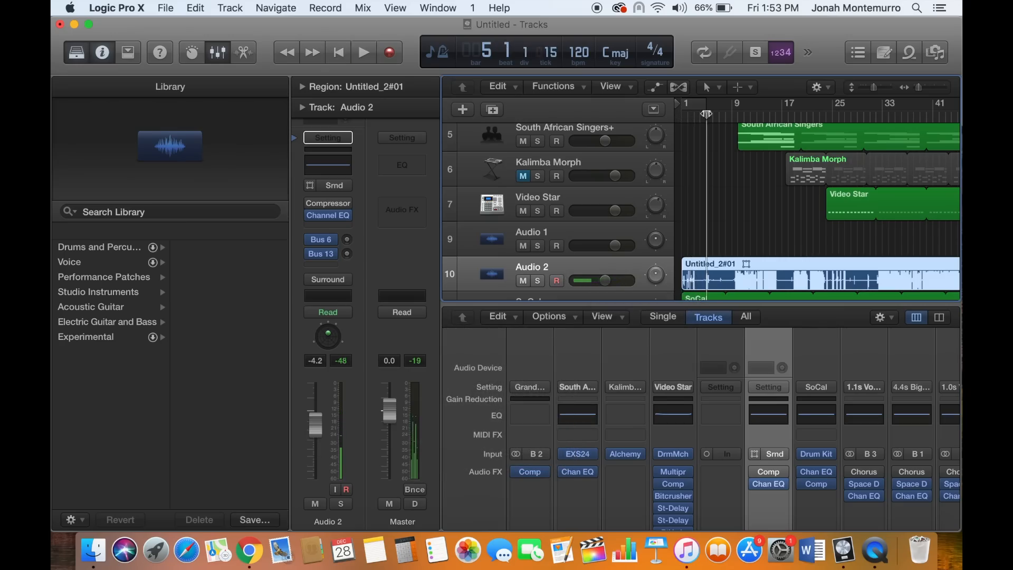
left_click(728, 116)
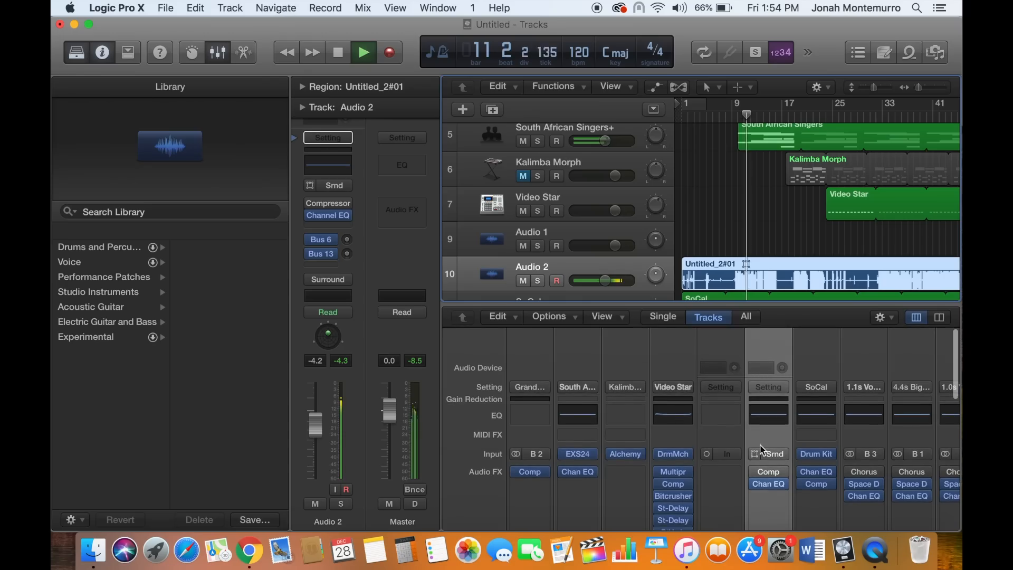
Add the Pitch Correction effect to the Audio 2 channel strip in the mixer, below its Channel EQ.
scroll(773, 393, "down", 2)
scroll(773, 396, "up", 2)
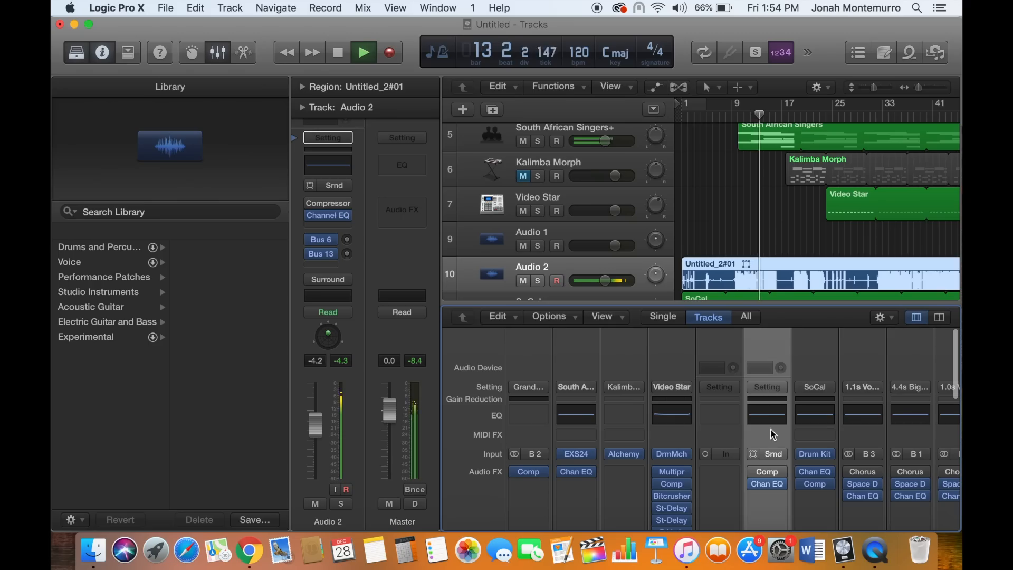
scroll(770, 429, "down", 10)
left_click(771, 417)
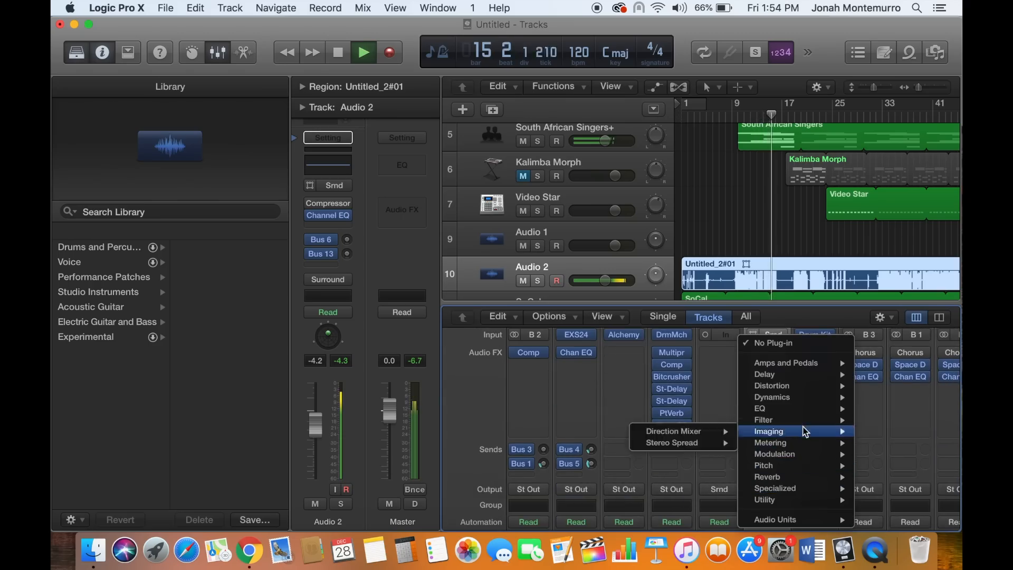
mouse_move(807, 480)
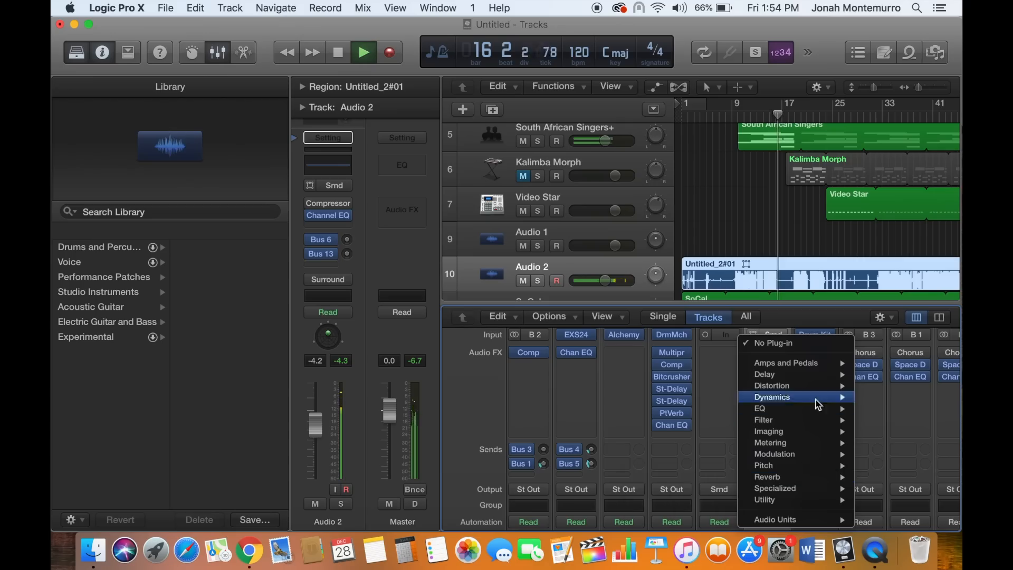
mouse_move(818, 380)
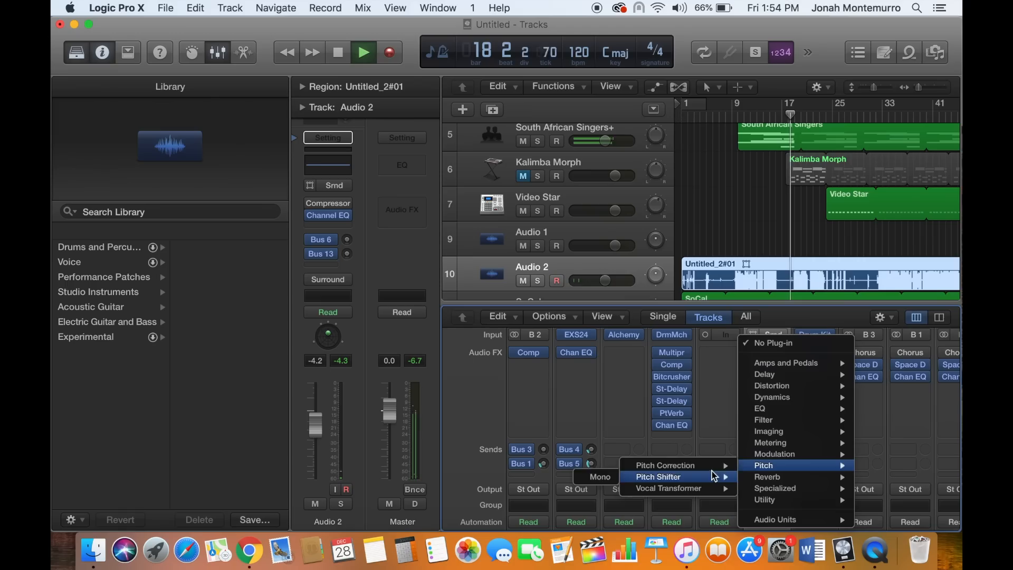
mouse_move(713, 468)
left_click(609, 467)
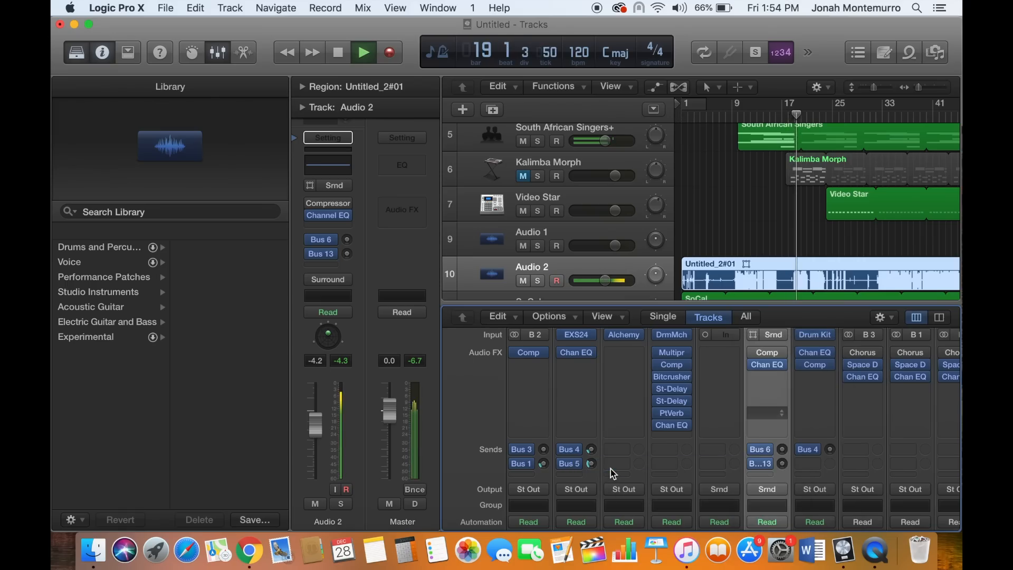
Set the Pitch Correction response to 10.4 ms and its scale to natural min scale.
left_click_drag(422, 230, 422, 247)
left_click(324, 146)
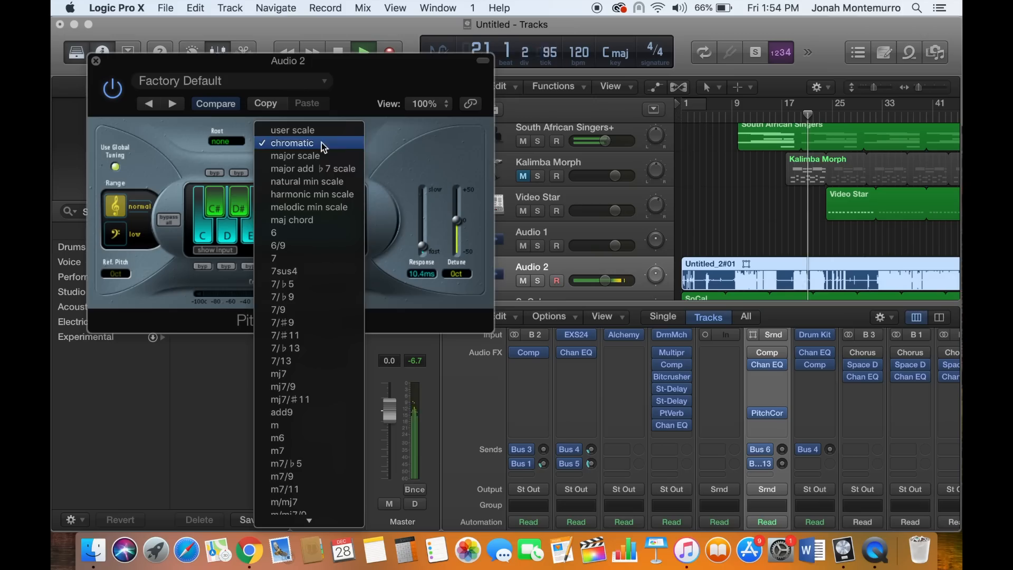
left_click(323, 181)
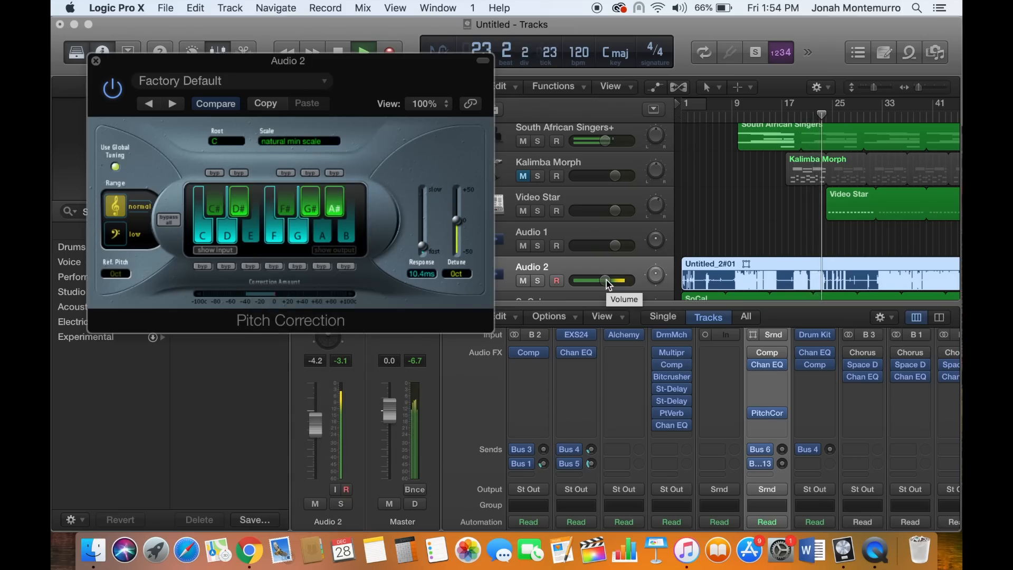
Delete the Untitled_2#01 region with its audio file and start a new recording on Audio 2 from the song's beginning.
left_click(720, 267)
key("Delete")
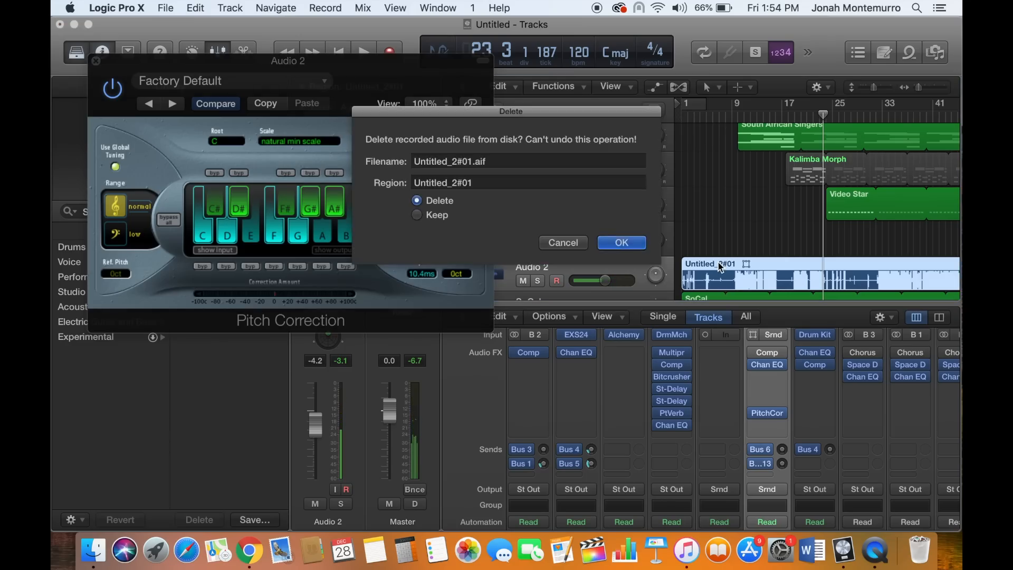
key("Return")
key("Return")
key("r")
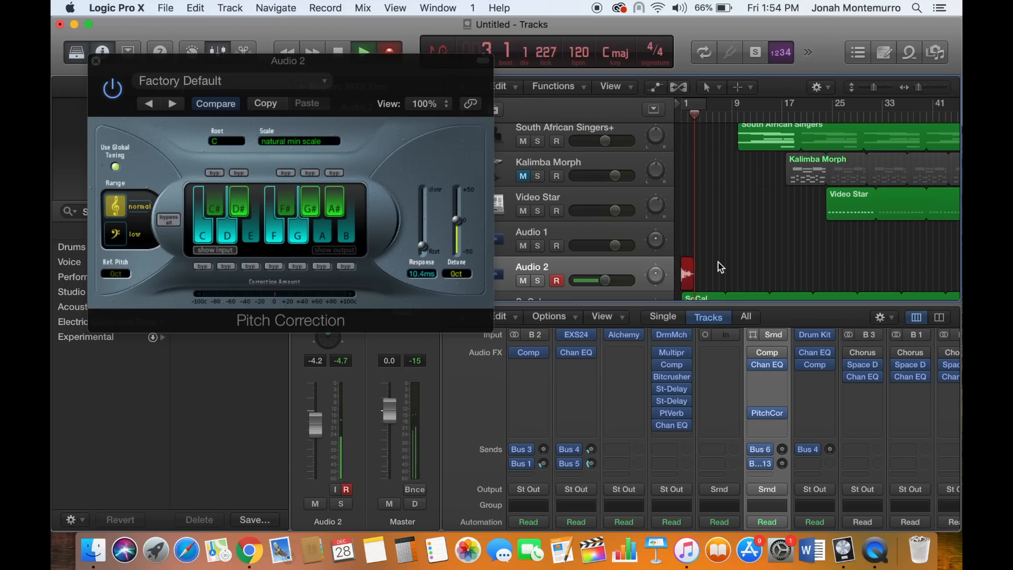
scroll(776, 243, "up", 3)
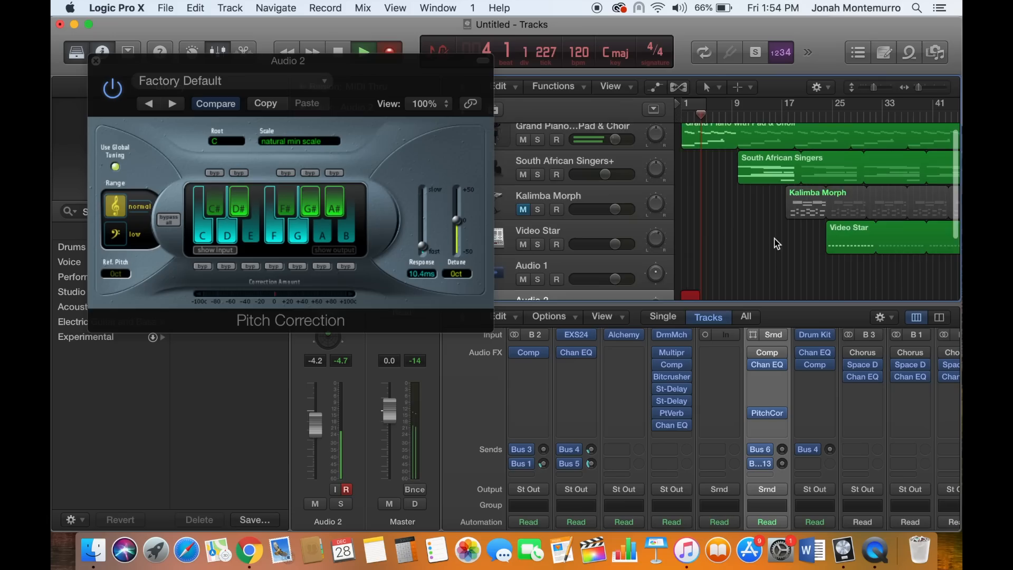
scroll(776, 244, "down", 2)
scroll(777, 243, "down", 1)
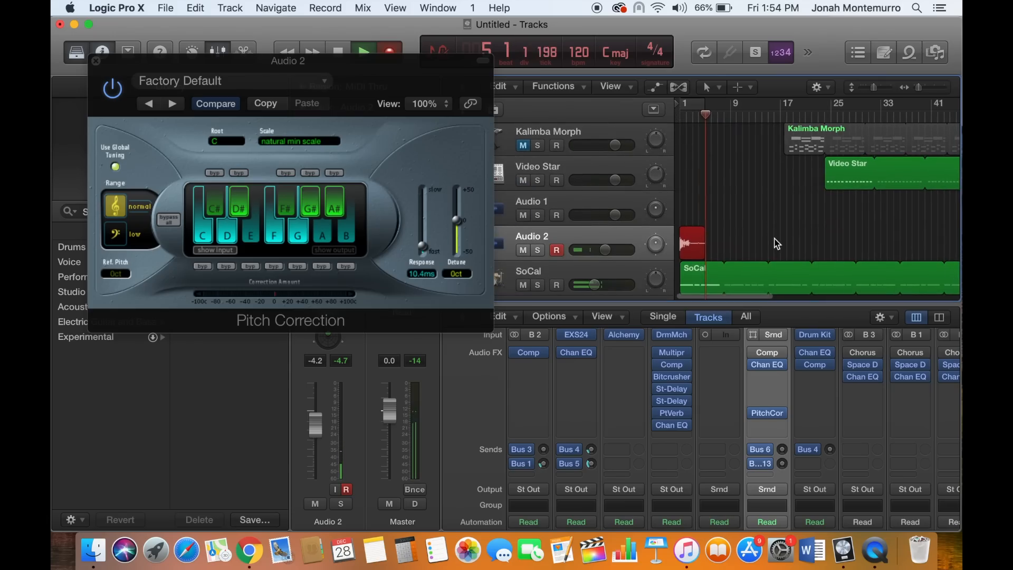
scroll(777, 243, "up", 3)
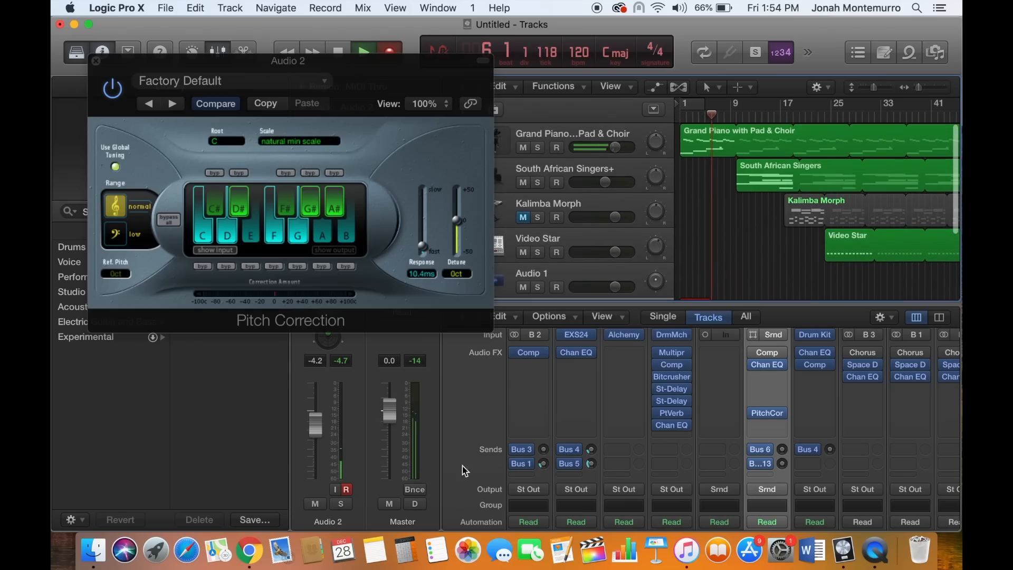
scroll(706, 248, "down", 3)
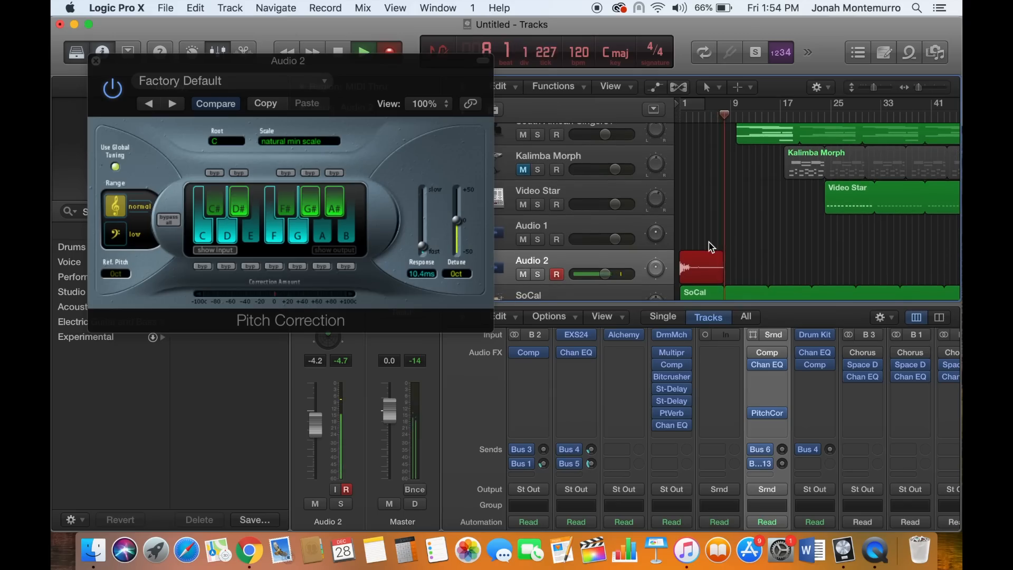
scroll(709, 246, "up", 2)
scroll(710, 245, "down", 4)
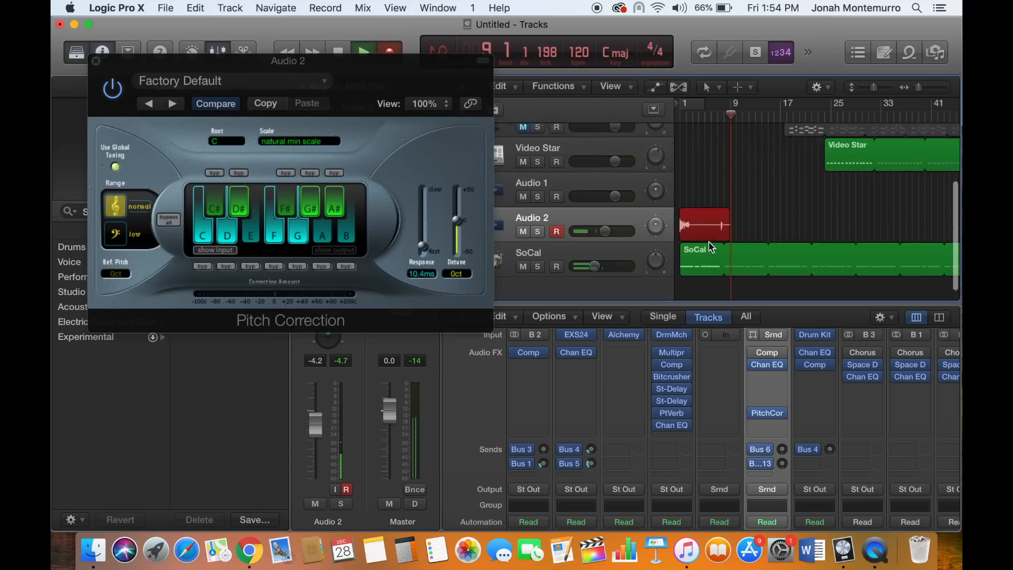
scroll(711, 247, "up", 3)
scroll(711, 247, "down", 5)
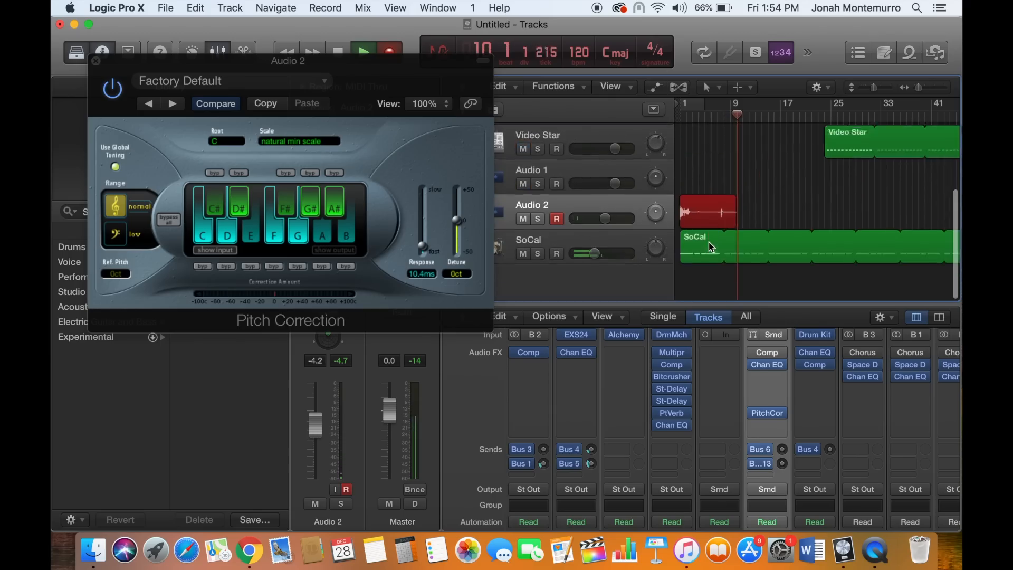
scroll(711, 246, "up", 2)
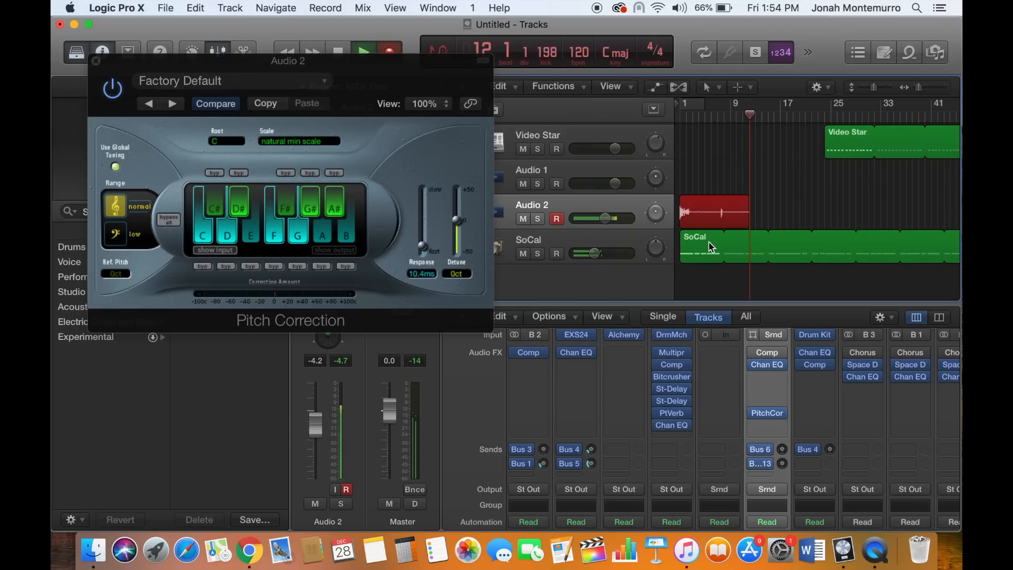
scroll(711, 247, "up", 1)
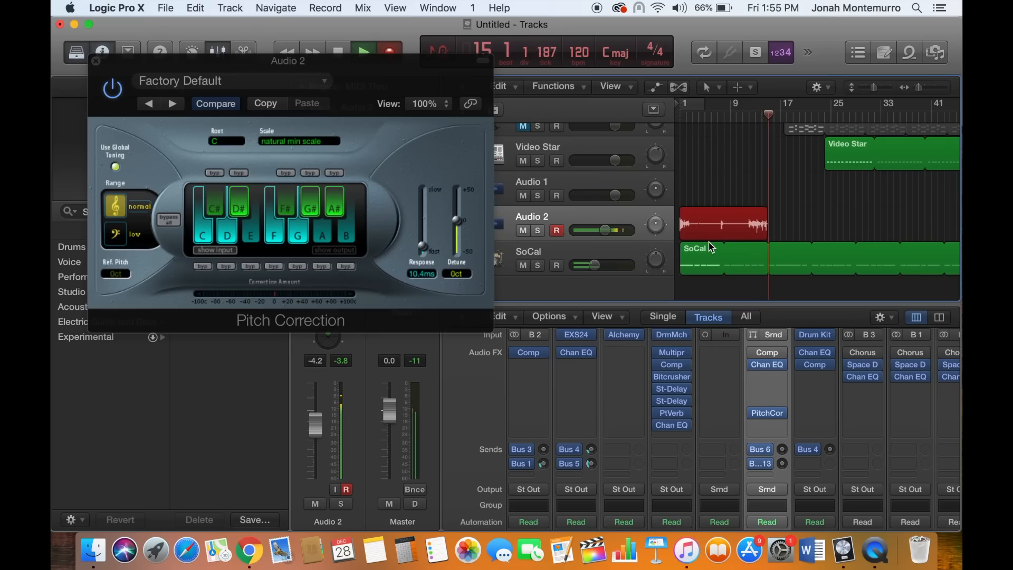
scroll(711, 247, "up", 1)
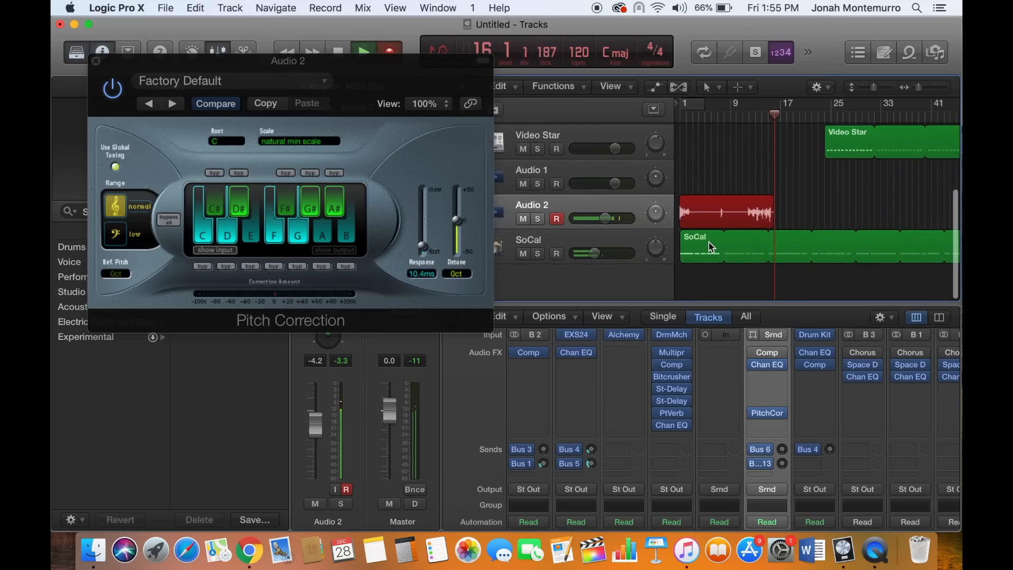
scroll(711, 247, "up", 6)
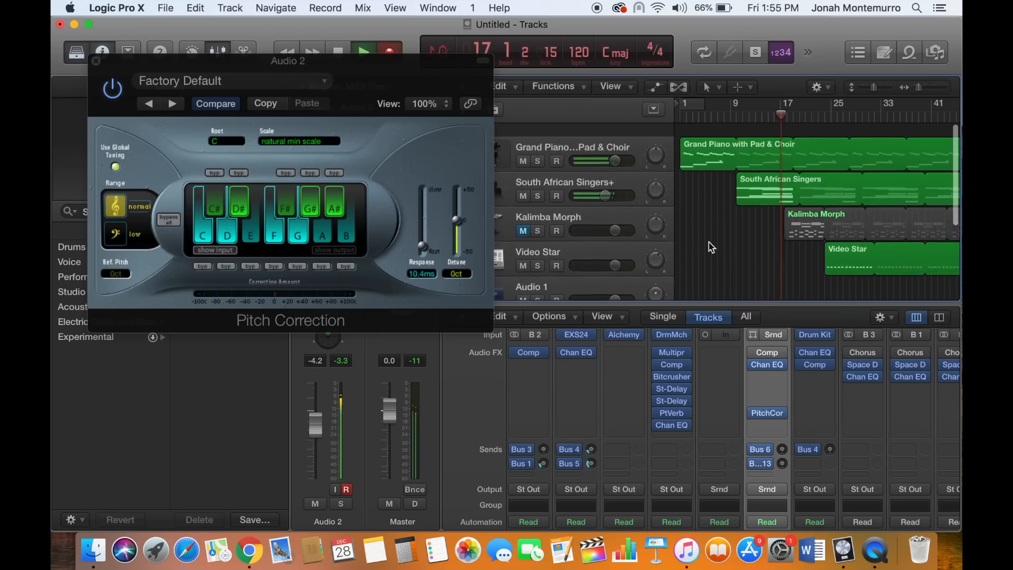
scroll(711, 246, "down", 6)
scroll(711, 247, "up", 6)
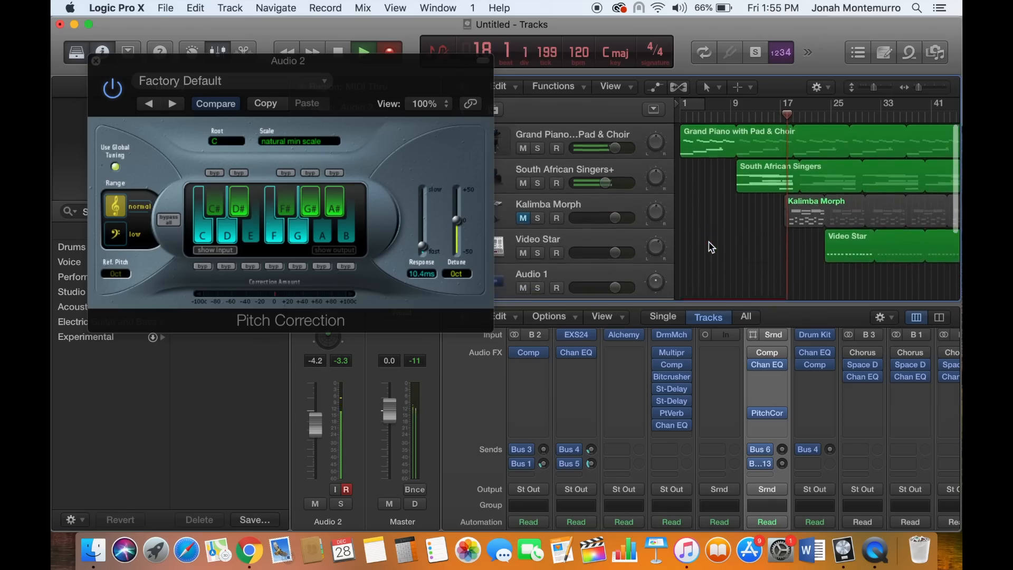
scroll(711, 246, "down", 6)
scroll(711, 247, "up", 6)
scroll(711, 246, "down", 6)
scroll(711, 246, "up", 6)
scroll(711, 246, "down", 6)
scroll(711, 247, "up", 6)
scroll(711, 247, "down", 5)
scroll(711, 247, "up", 5)
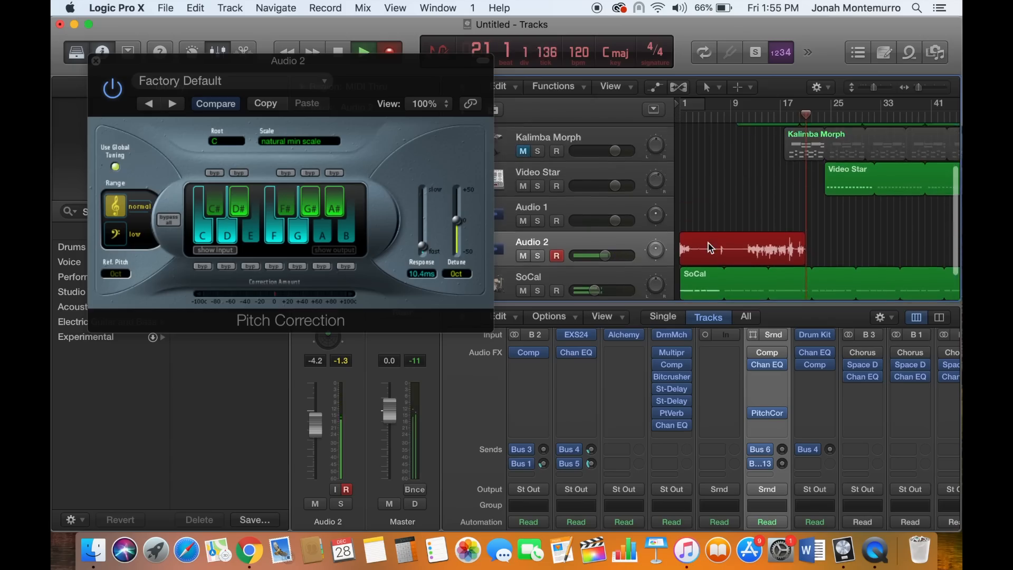
scroll(711, 246, "down", 5)
scroll(711, 247, "up", 5)
scroll(711, 247, "down", 5)
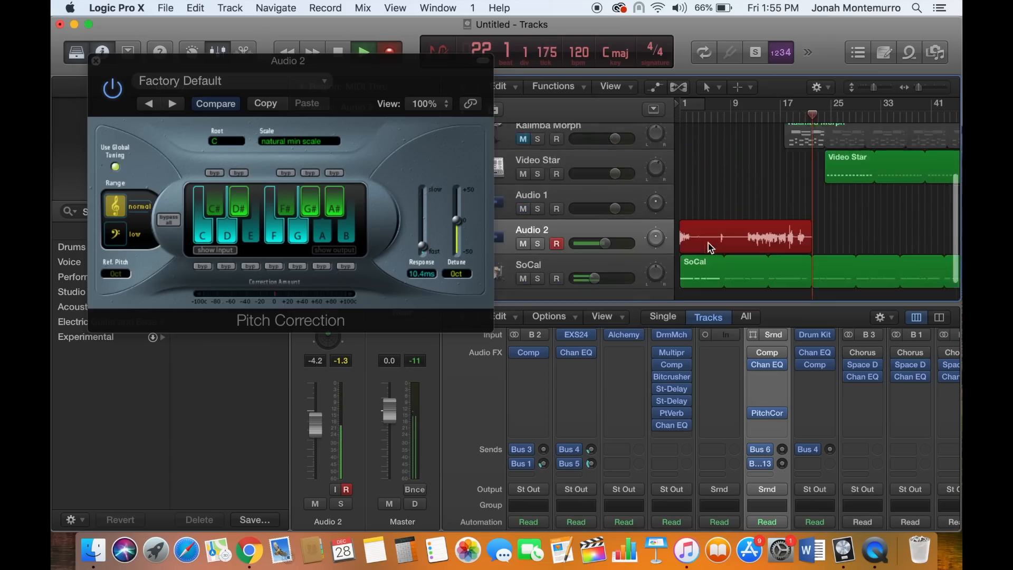
scroll(709, 247, "up", 5)
scroll(704, 245, "down", 5)
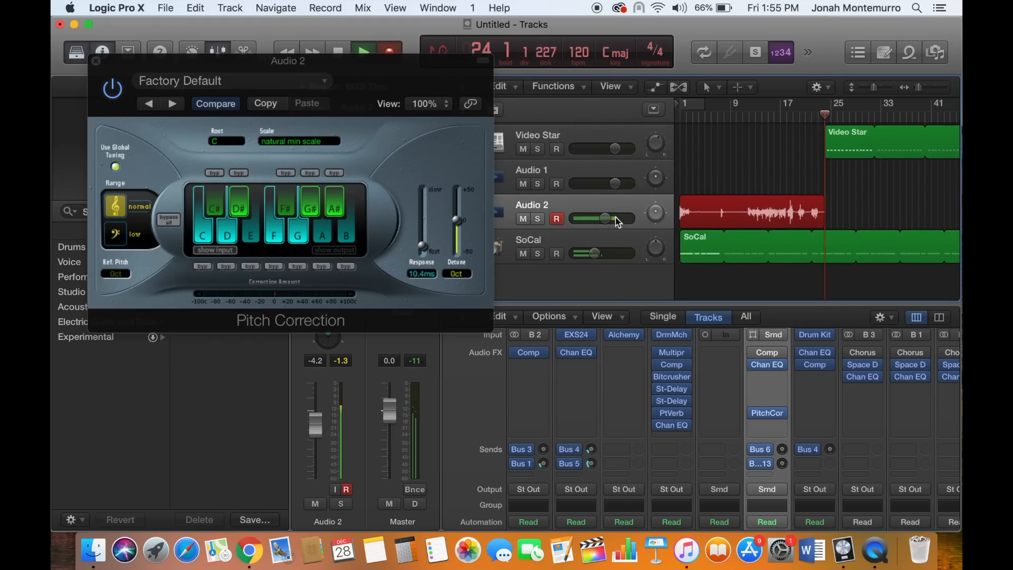
scroll(729, 208, "up", 5)
scroll(729, 208, "down", 5)
scroll(729, 209, "up", 5)
scroll(729, 208, "down", 5)
scroll(729, 208, "up", 3)
scroll(729, 205, "down", 3)
scroll(729, 205, "up", 5)
scroll(728, 206, "down", 5)
scroll(729, 206, "up", 5)
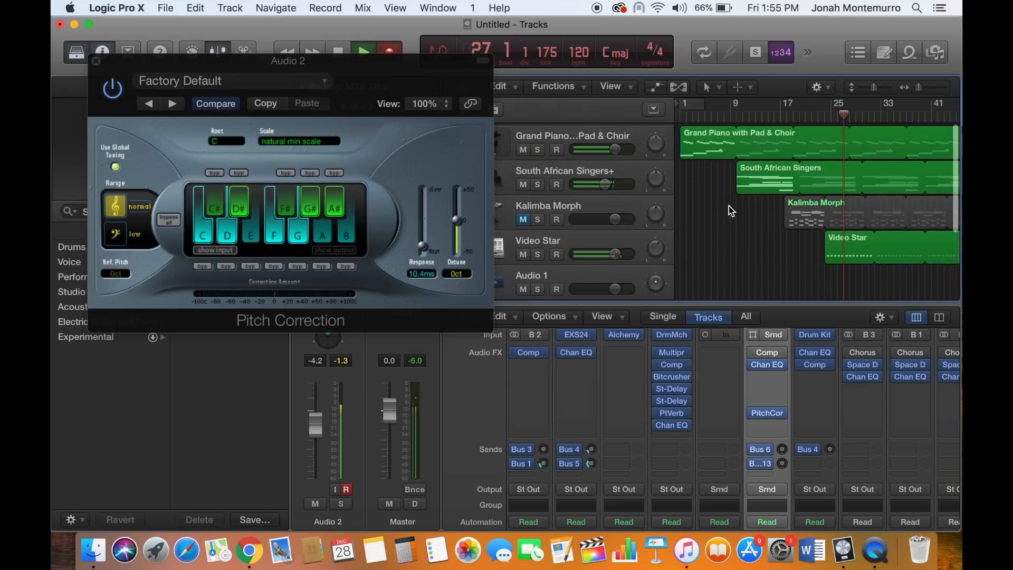
scroll(728, 206, "down", 5)
scroll(729, 205, "up", 5)
scroll(729, 205, "down", 3)
scroll(729, 206, "up", 5)
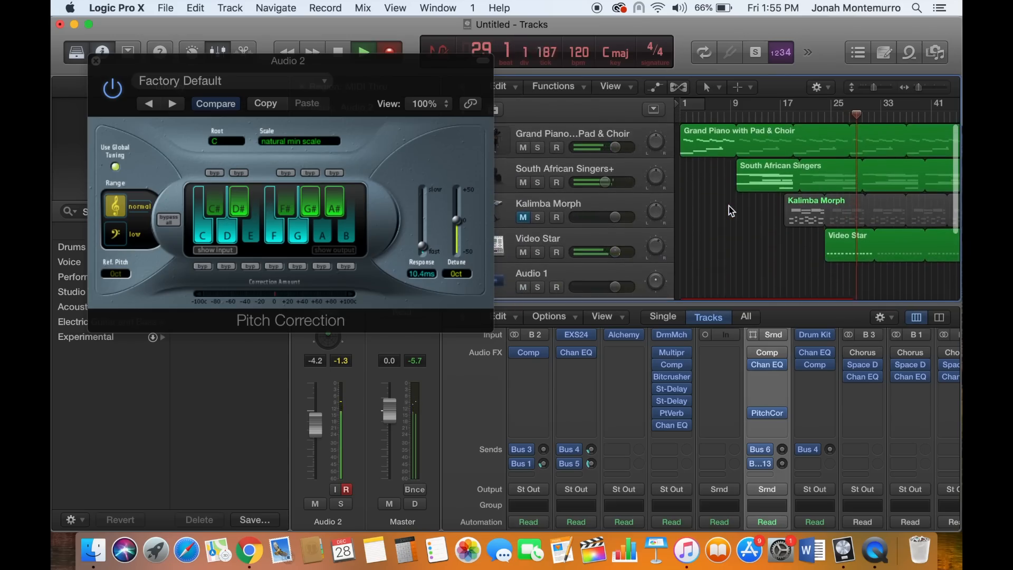
scroll(729, 206, "down", 4)
scroll(729, 206, "up", 5)
scroll(729, 205, "down", 3)
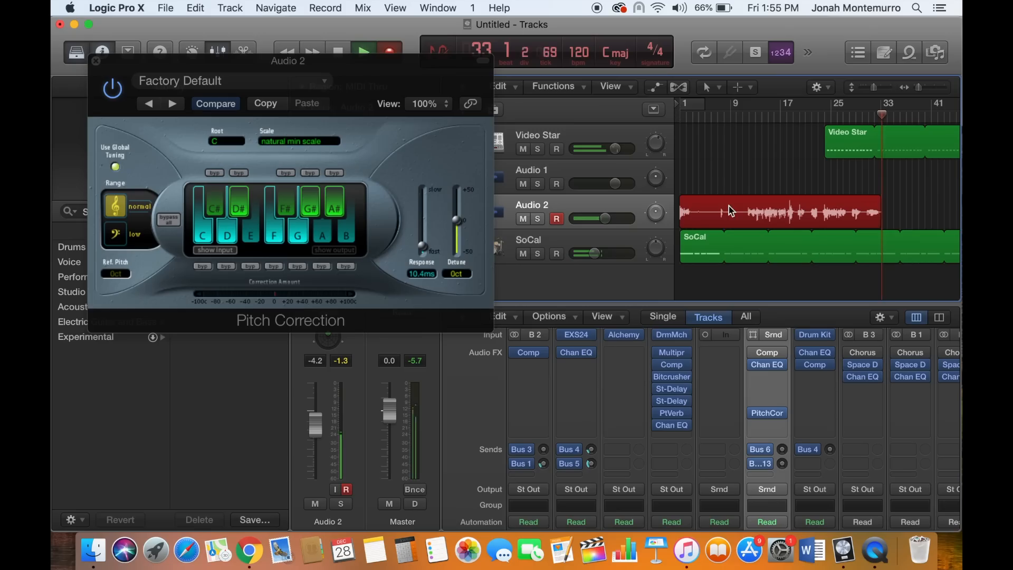
Set the Audio 2 track's volume to -2.0 dB during the take and stop recording at about bar 46.
left_click_drag(616, 223, 622, 226)
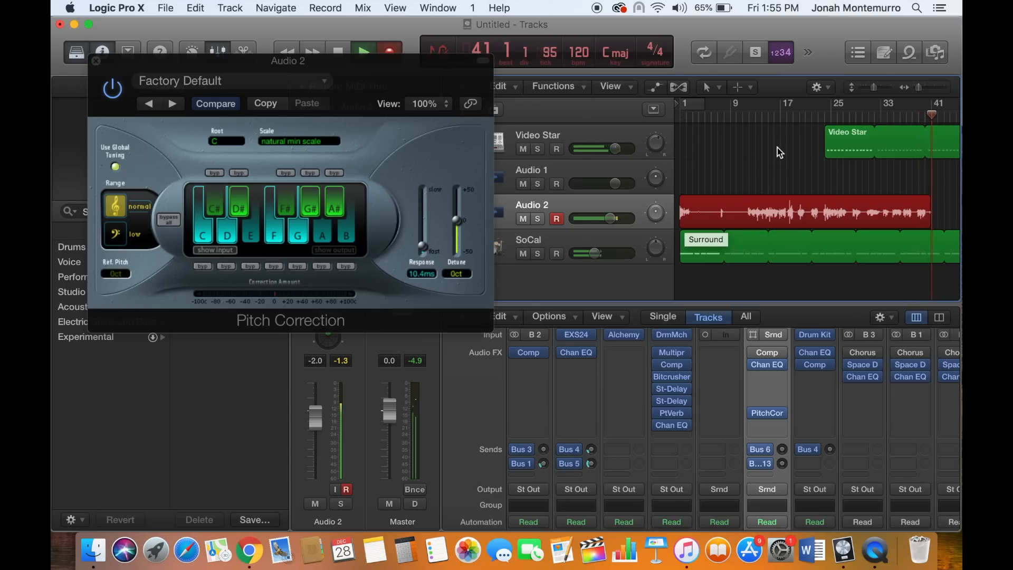
scroll(758, 191, "up", 3)
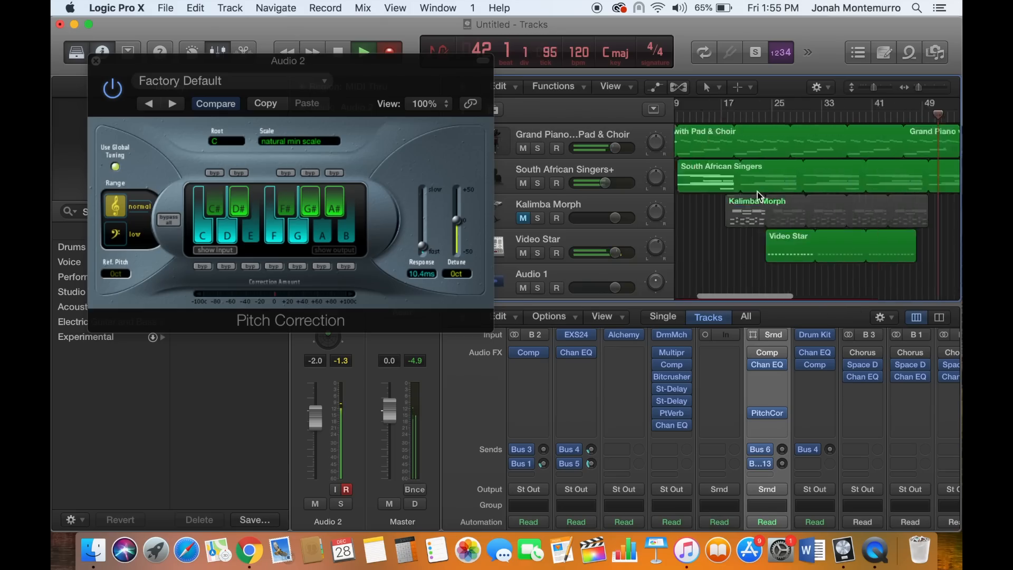
scroll(757, 196, "down", 3)
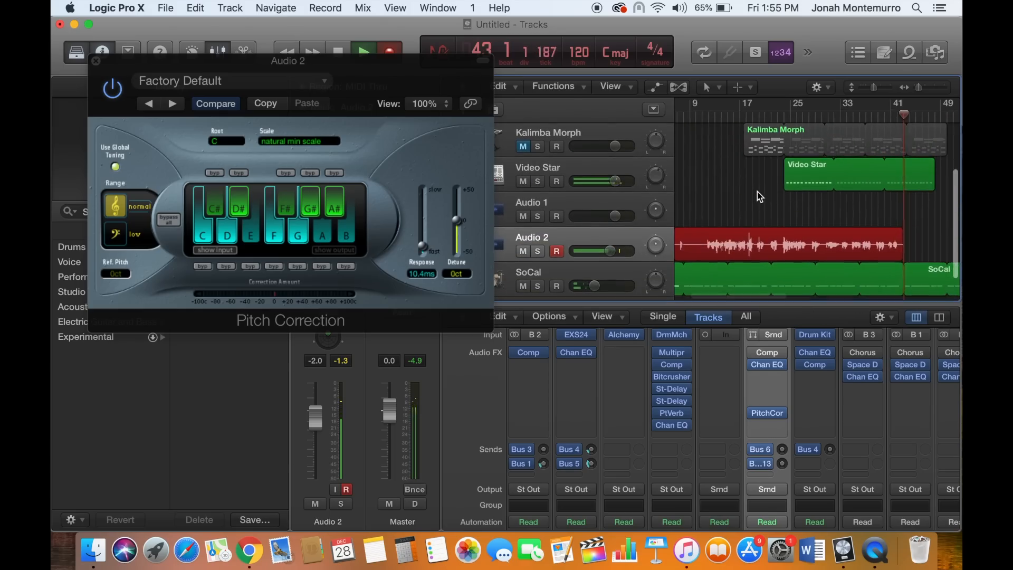
scroll(758, 191, "up", 1)
scroll(757, 191, "down", 2)
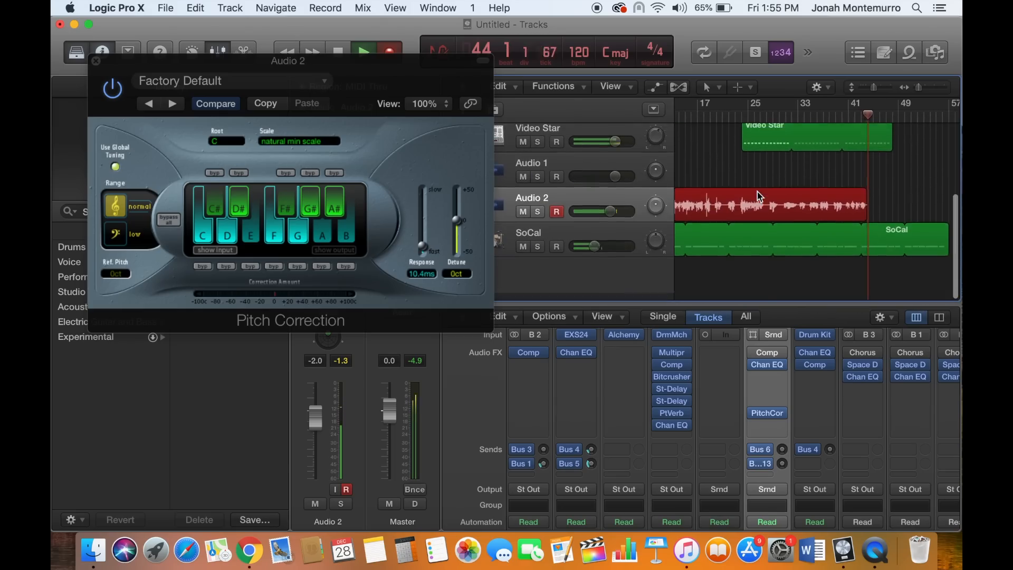
scroll(757, 191, "up", 3)
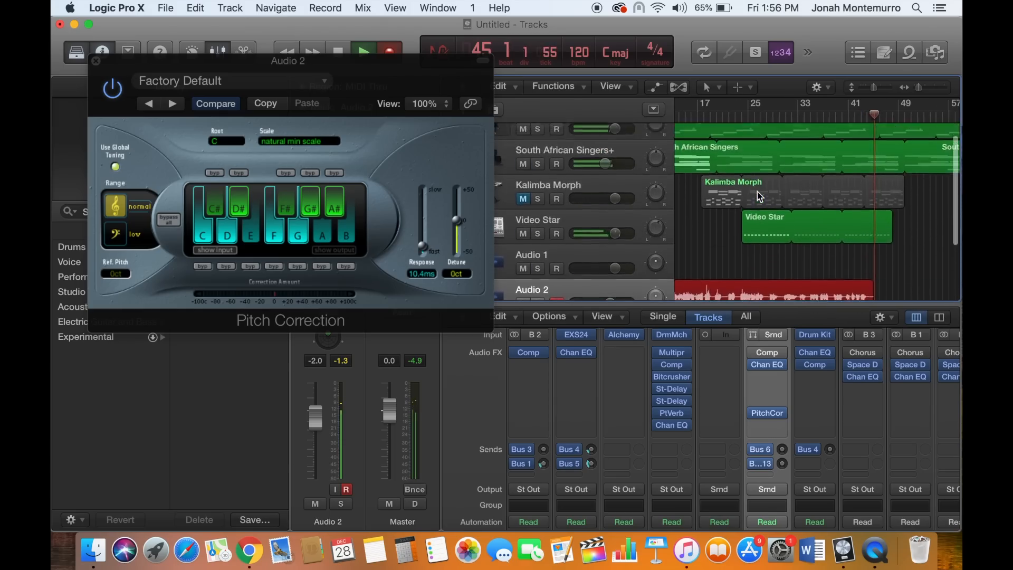
scroll(757, 191, "down", 3)
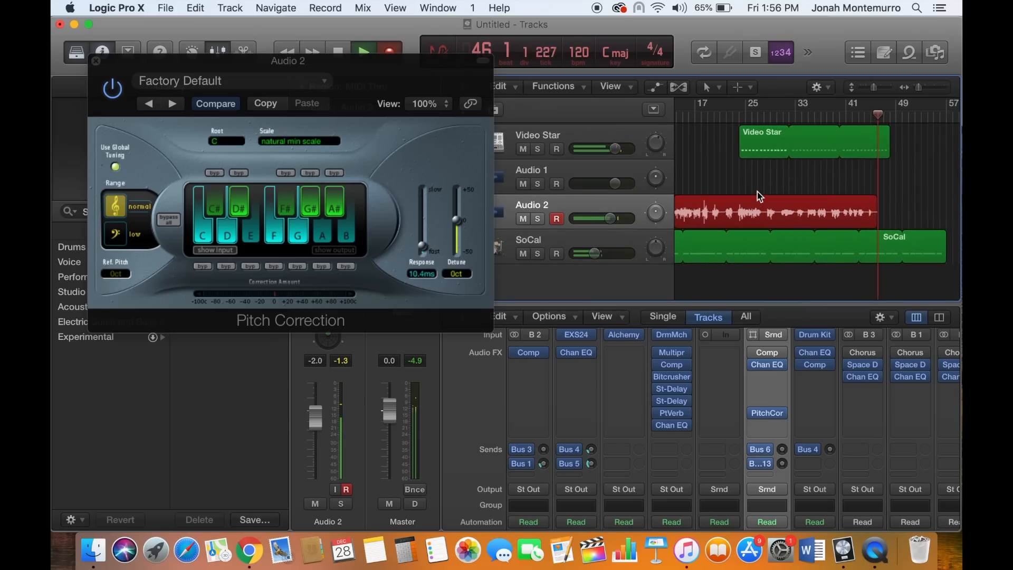
key("space")
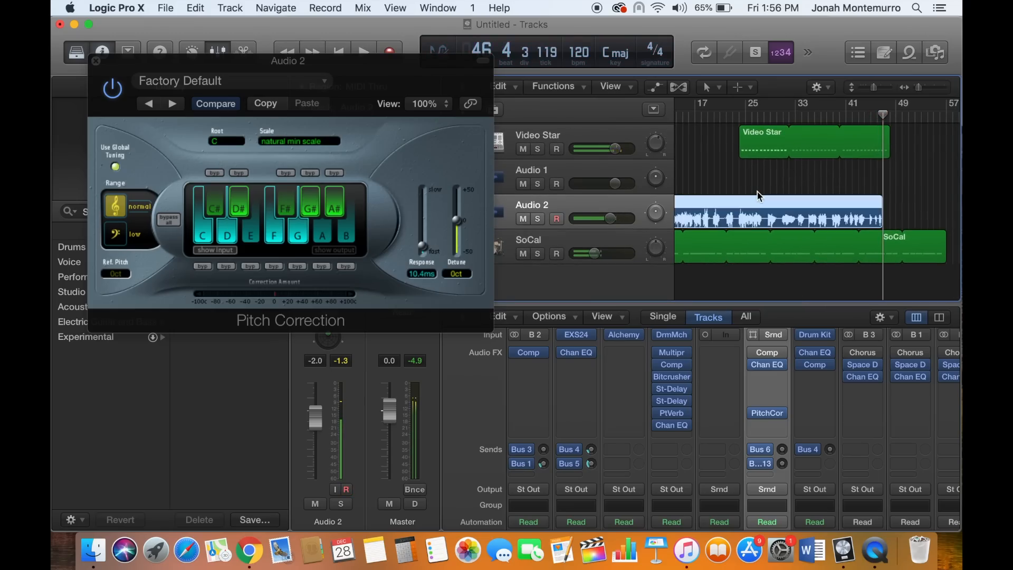
Play the new Audio 2 take from the song's beginning and set its Pitch Correction response to 0.00 ms.
key("Return")
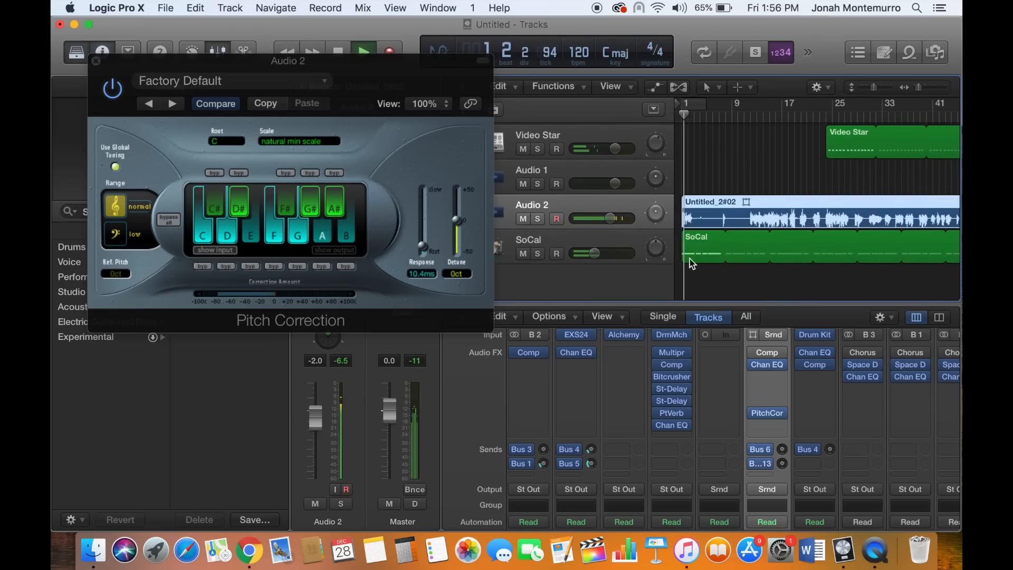
left_click(766, 413)
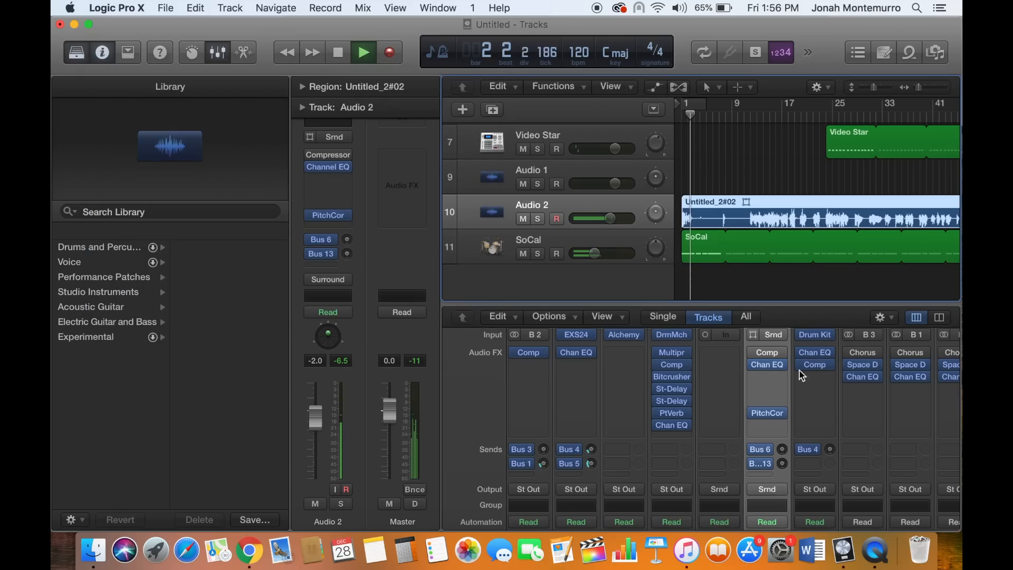
left_click(767, 413)
left_click_drag(423, 248, 423, 253)
Skip playback ahead to about bar 9 and raise the Audio 2 track's volume to 4.8 dB.
left_click_drag(613, 220, 625, 222)
left_click(736, 114)
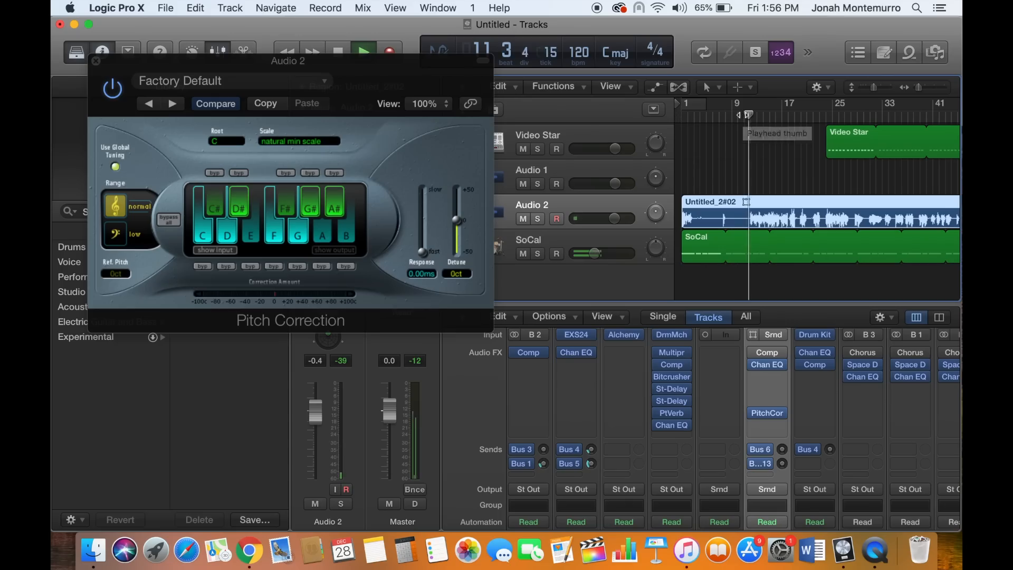
left_click_drag(613, 218, 627, 218)
Change the Pitch Correction scale on Audio 2 to harmonic min scale.
scroll(699, 253, "up", 3)
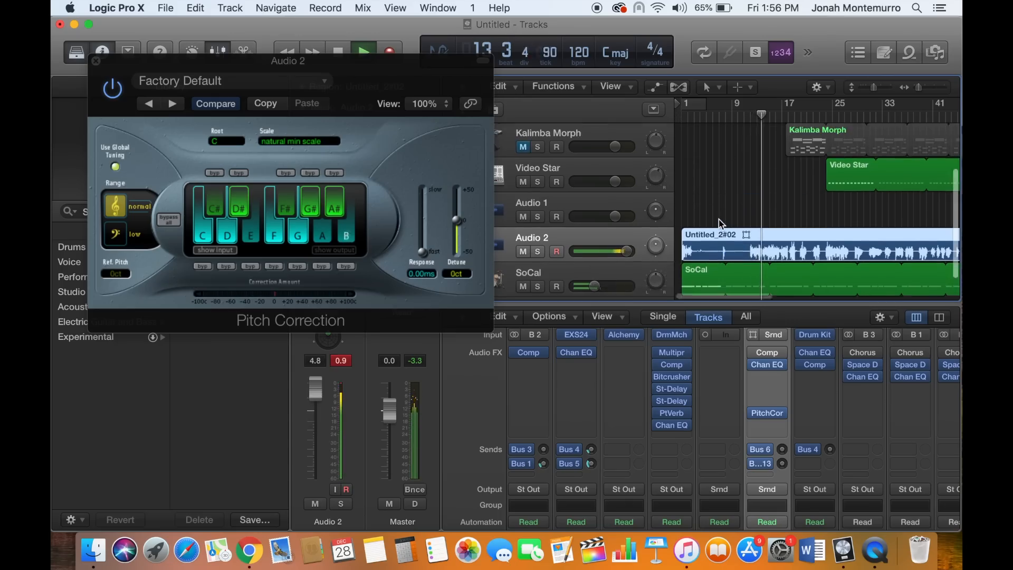
left_click(315, 141)
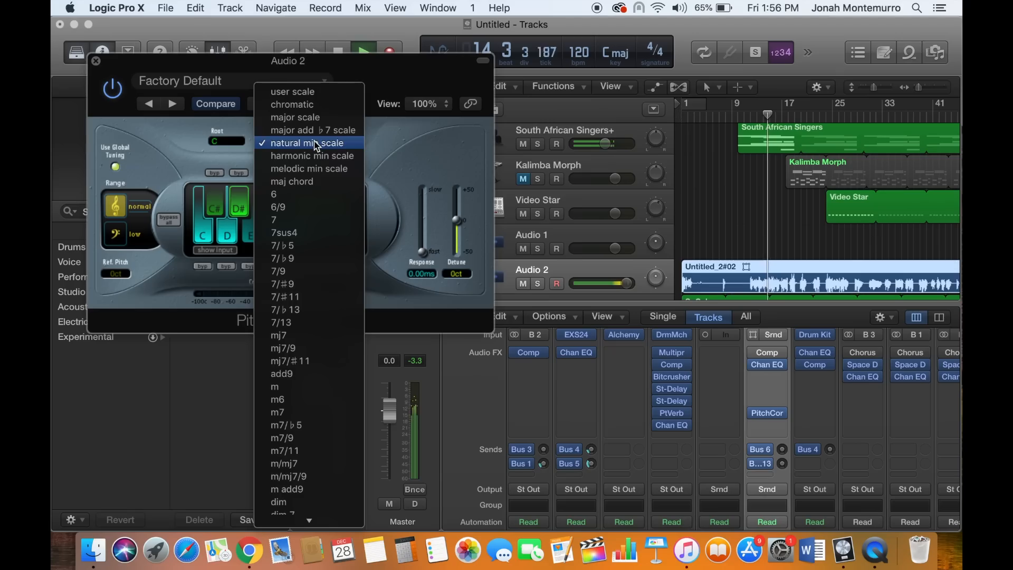
left_click(332, 154)
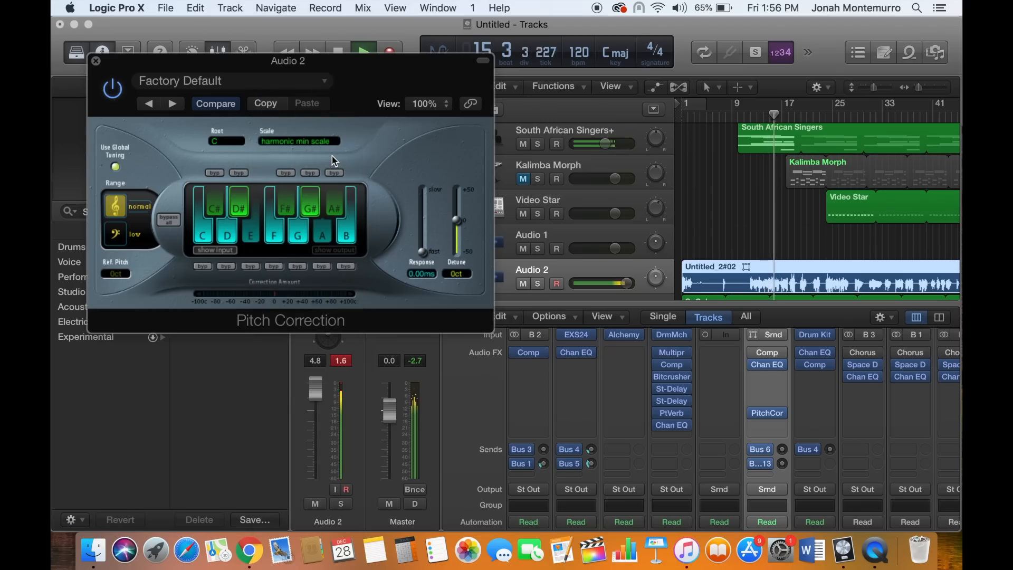
Raise the Audio 2 track's volume to 6.0 dB and slightly lower the Grand Piano with Pad & Choir track's volume.
left_click_drag(625, 283, 628, 283)
scroll(717, 239, "up", 2)
mouse_move(604, 153)
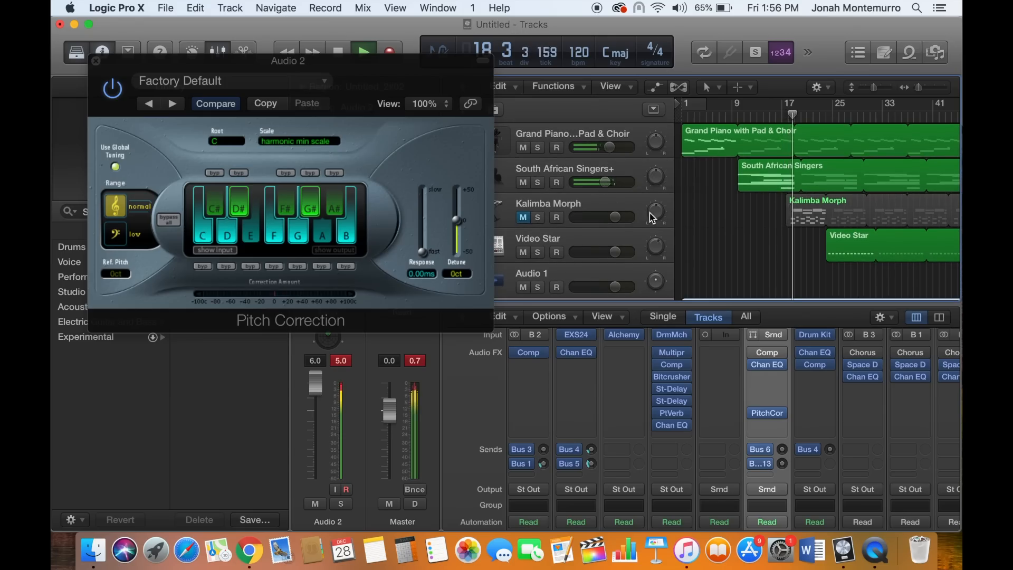
scroll(679, 232, "down", 3)
scroll(680, 232, "down", 1)
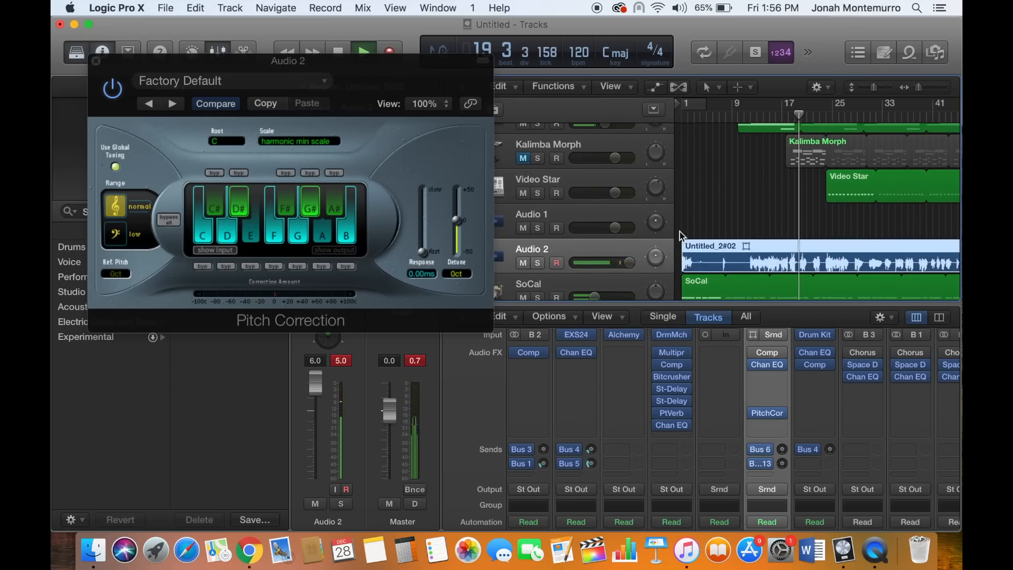
scroll(729, 255, "down", 3)
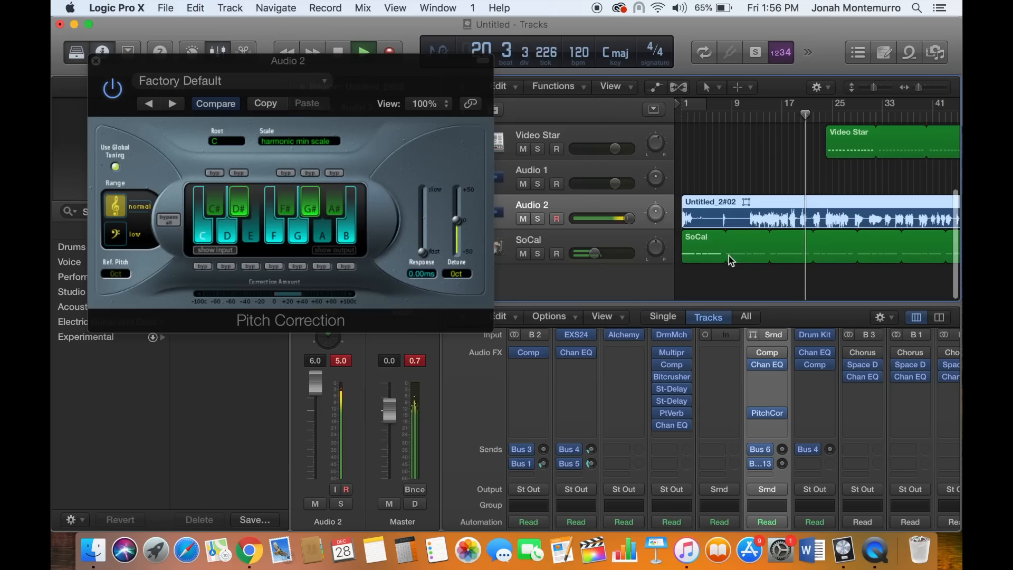
scroll(739, 256, "up", 5)
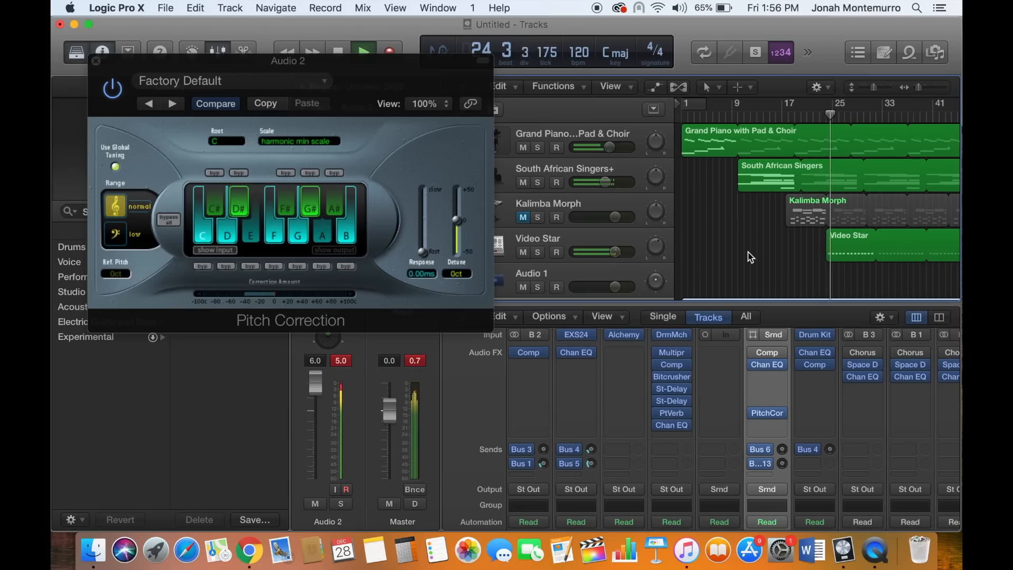
scroll(751, 258, "down", 4)
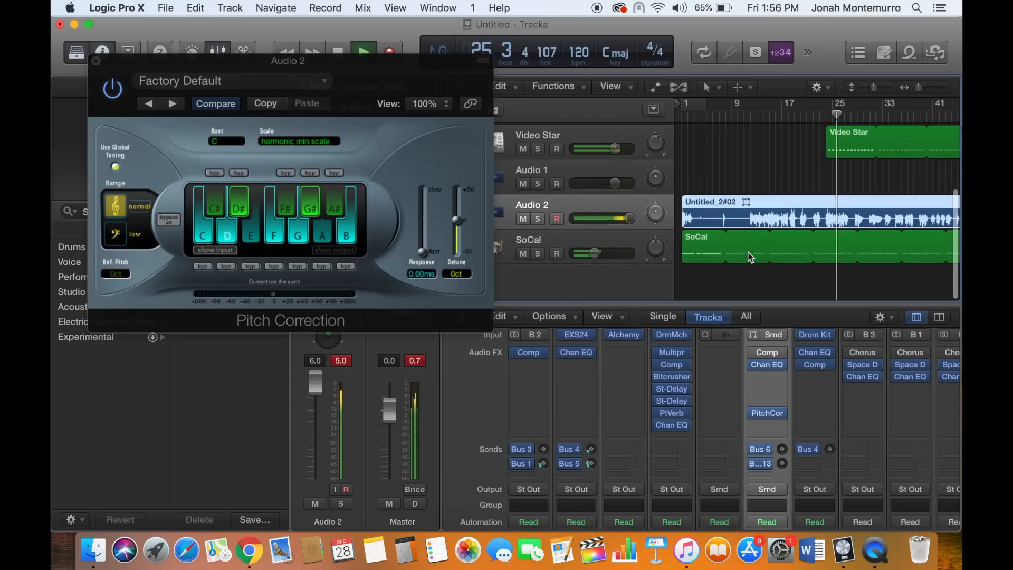
scroll(750, 258, "up", 4)
scroll(750, 258, "down", 4)
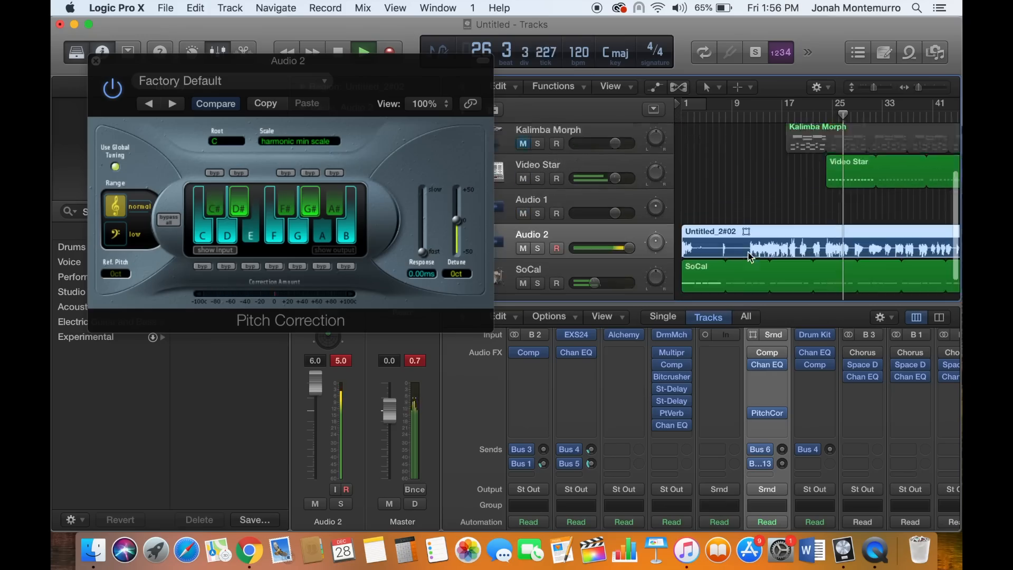
scroll(754, 226, "up", 1)
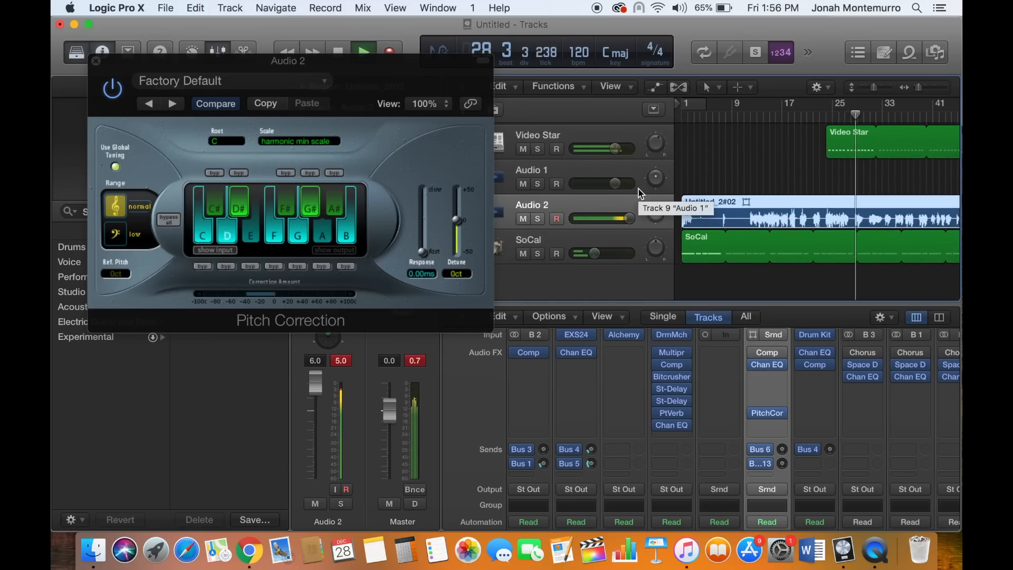
scroll(639, 193, "up", 3)
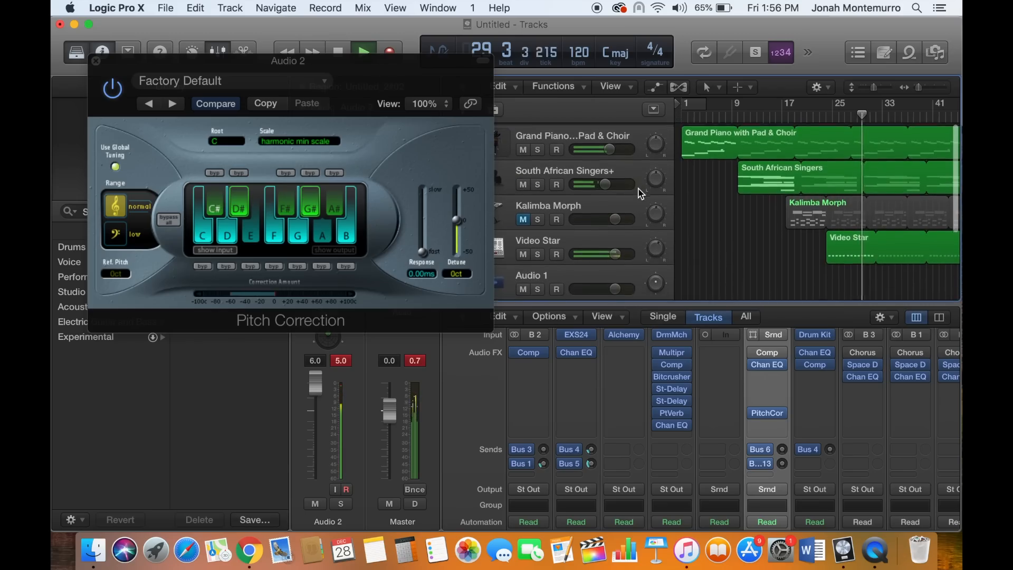
Lower the Video Star track's volume and slightly raise the Grand Piano with Pad & Choir track's volume during playback.
scroll(616, 251, "down", 3)
scroll(606, 252, "down", 2)
scroll(780, 267, "down", 3)
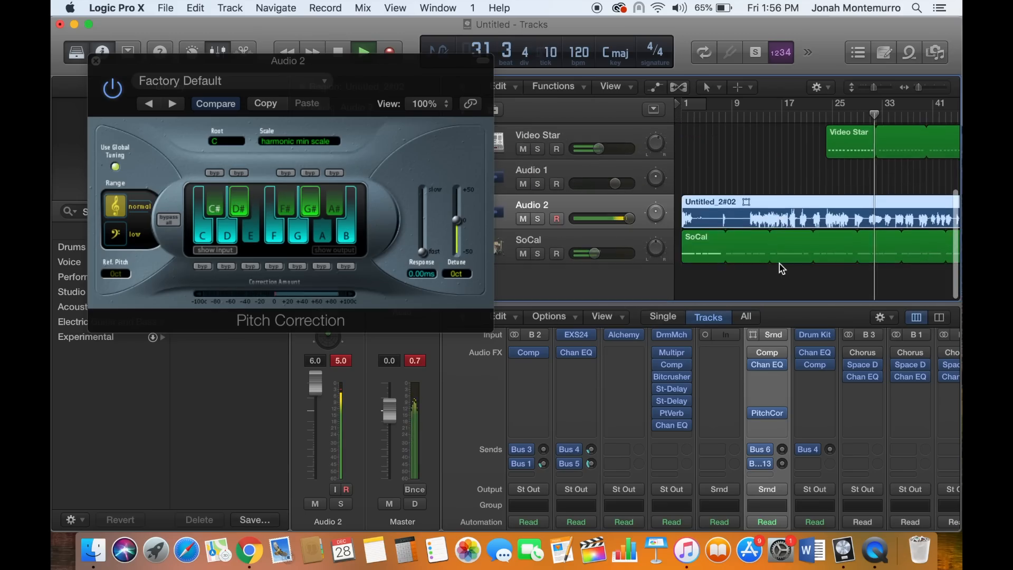
scroll(782, 258, "up", 3)
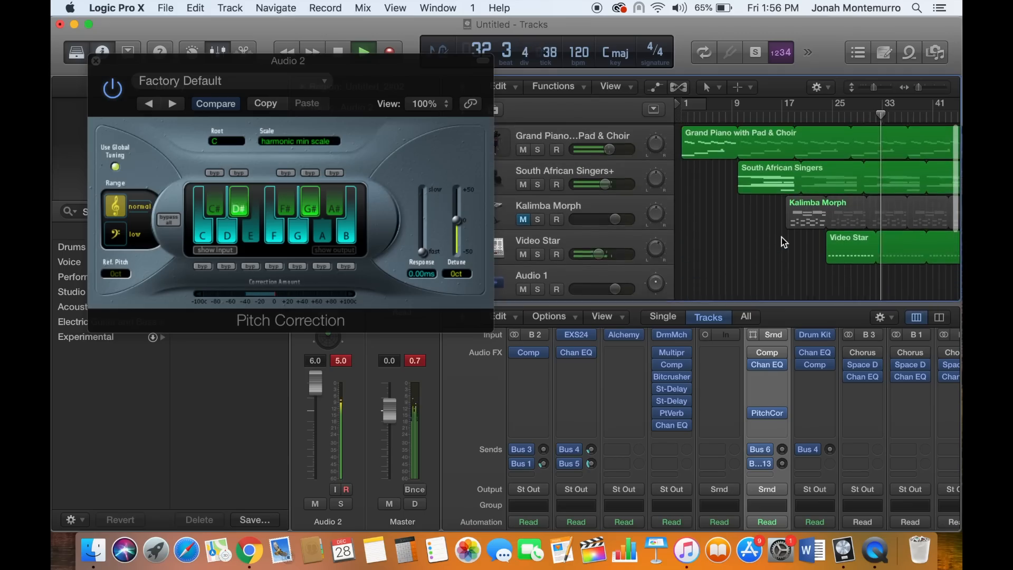
scroll(612, 148, "up", 4)
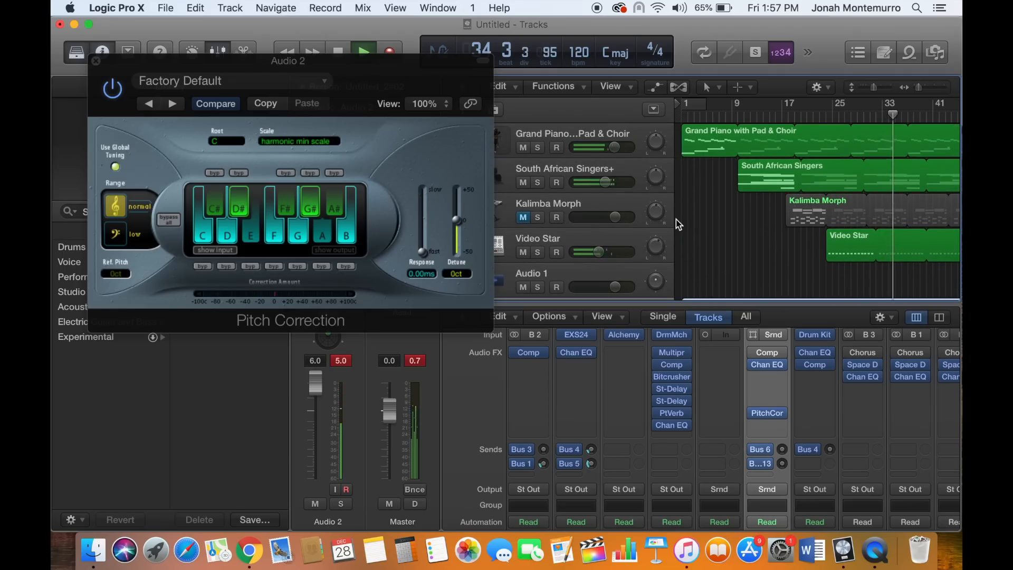
scroll(684, 174, "down", 3)
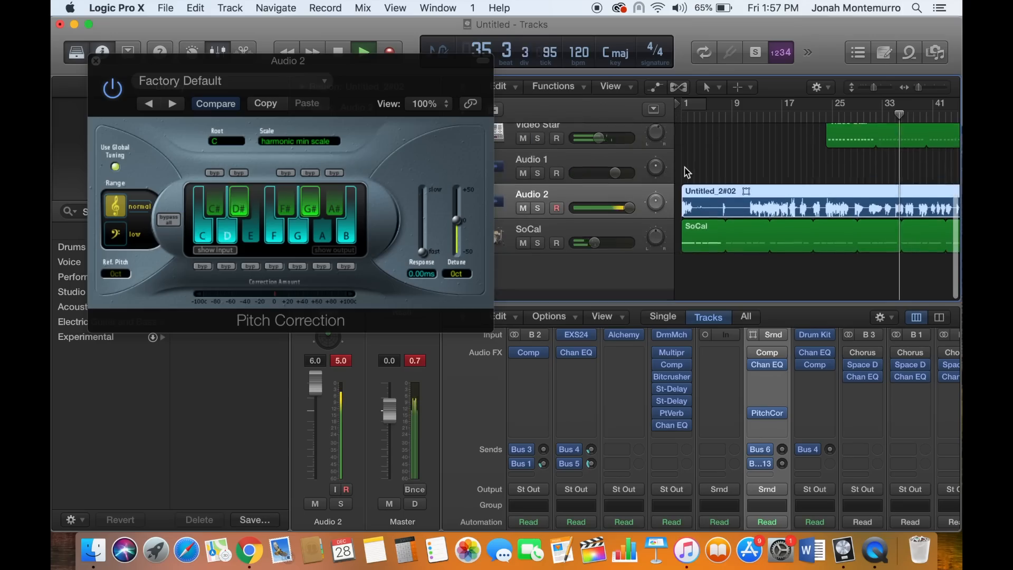
scroll(687, 172, "up", 1)
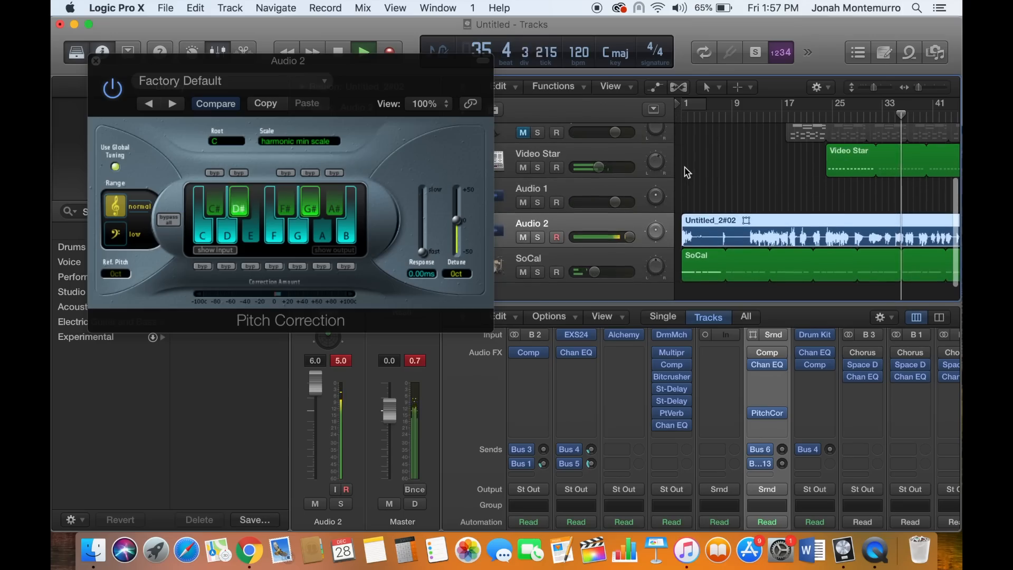
Change the Pitch Correction scale on Audio 2 to major scale.
left_click(337, 143)
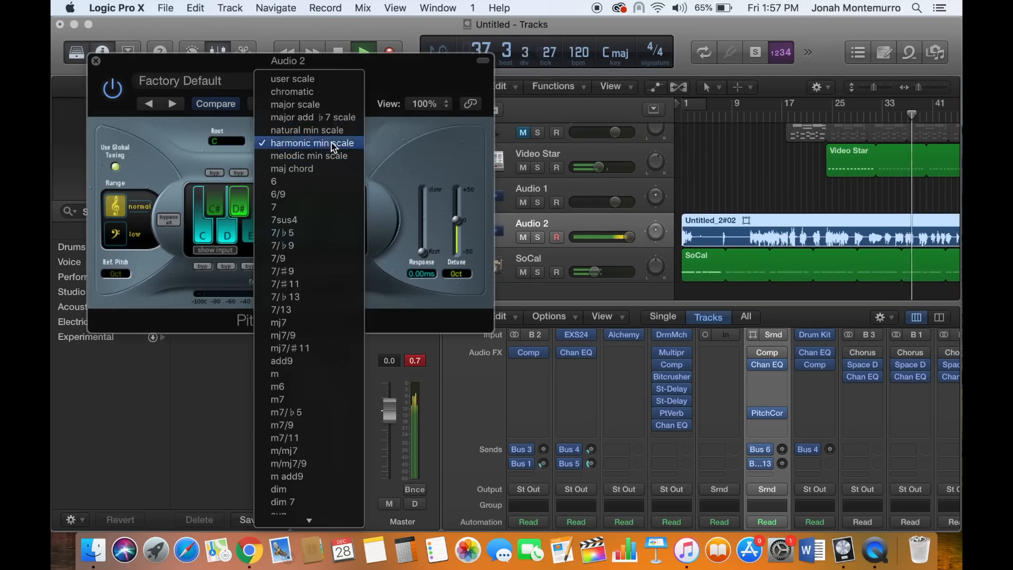
left_click(339, 108)
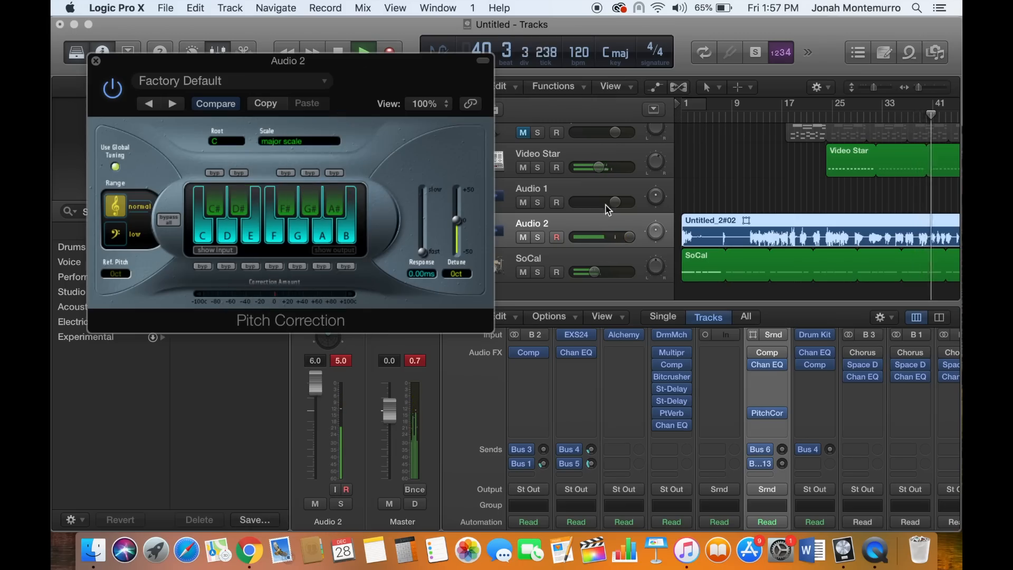
scroll(773, 263, "right", 3)
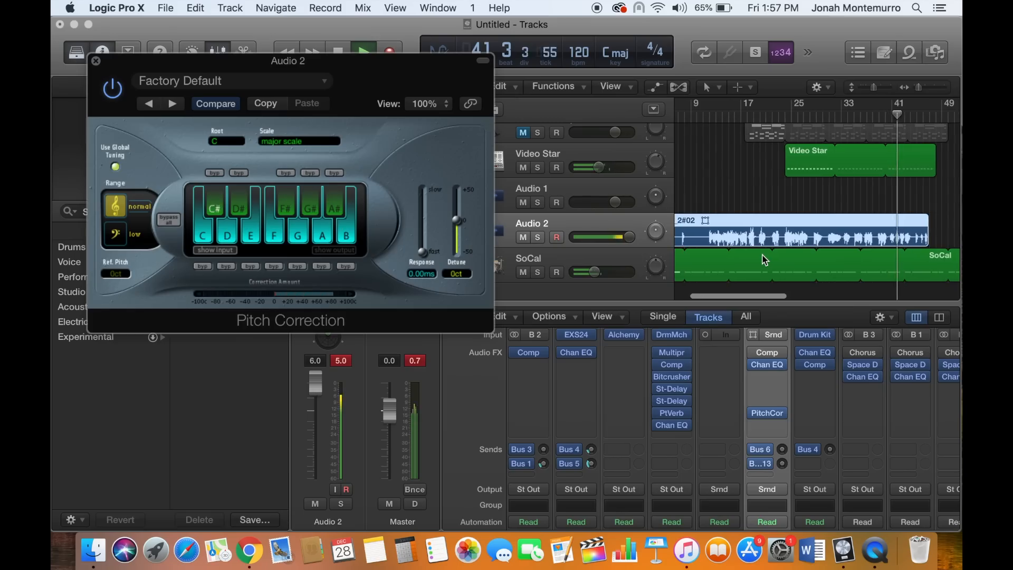
Split the Audio 2 vocal region at about bar 5 and delete the section before the split.
key("Return")
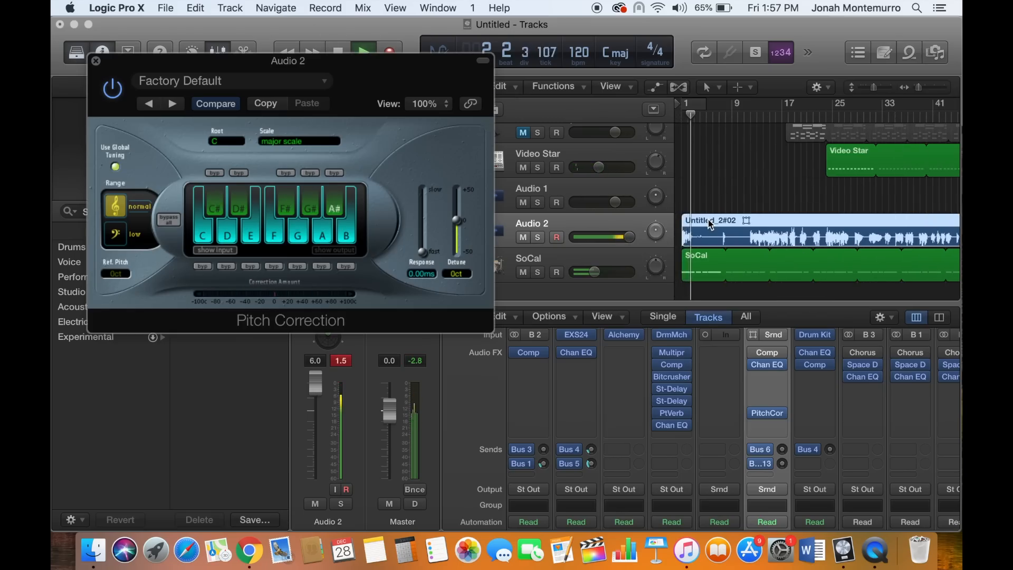
left_click(698, 117)
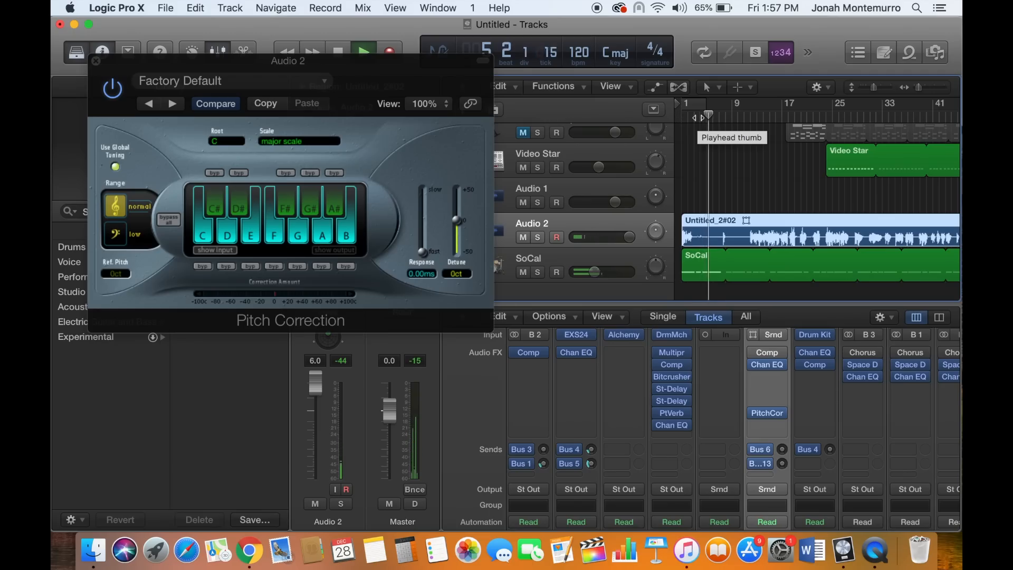
key("space")
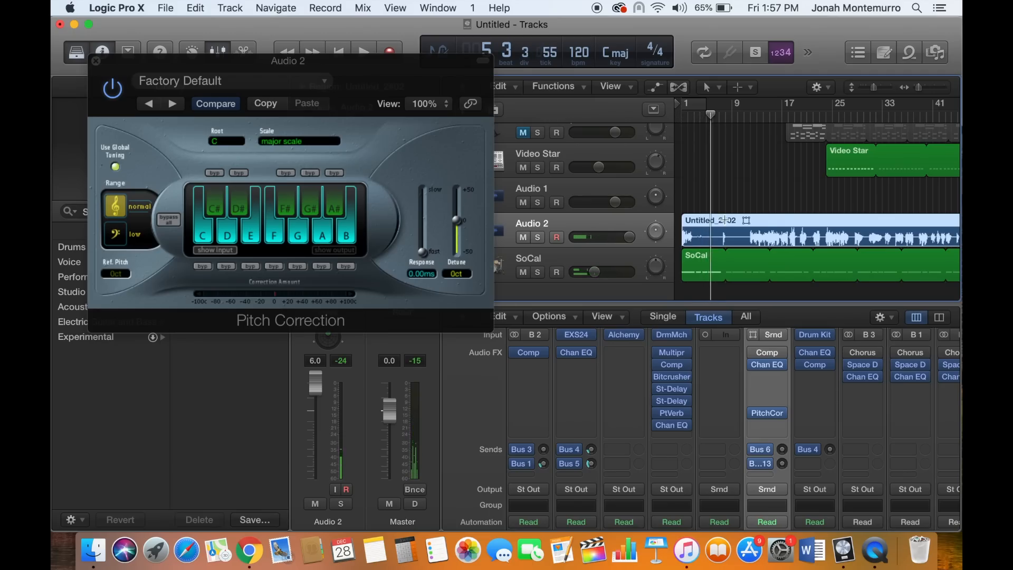
key("super+t")
left_click(684, 235)
key("Delete")
Play the song from the beginning and examine the track levels and arrangement with the trimmed vocal.
key("Return")
key("space")
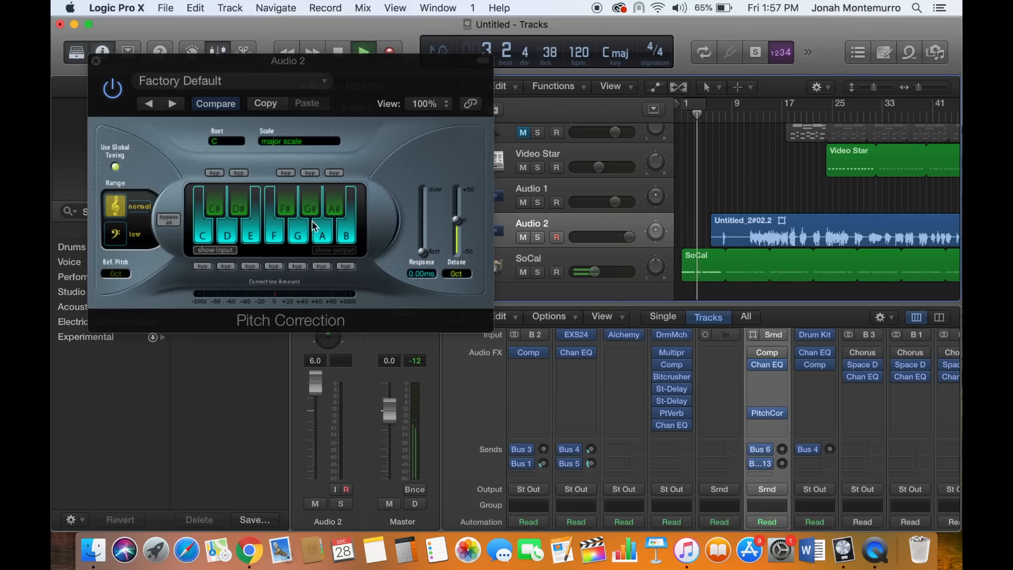
scroll(684, 188, "up", 2)
scroll(684, 187, "down", 5)
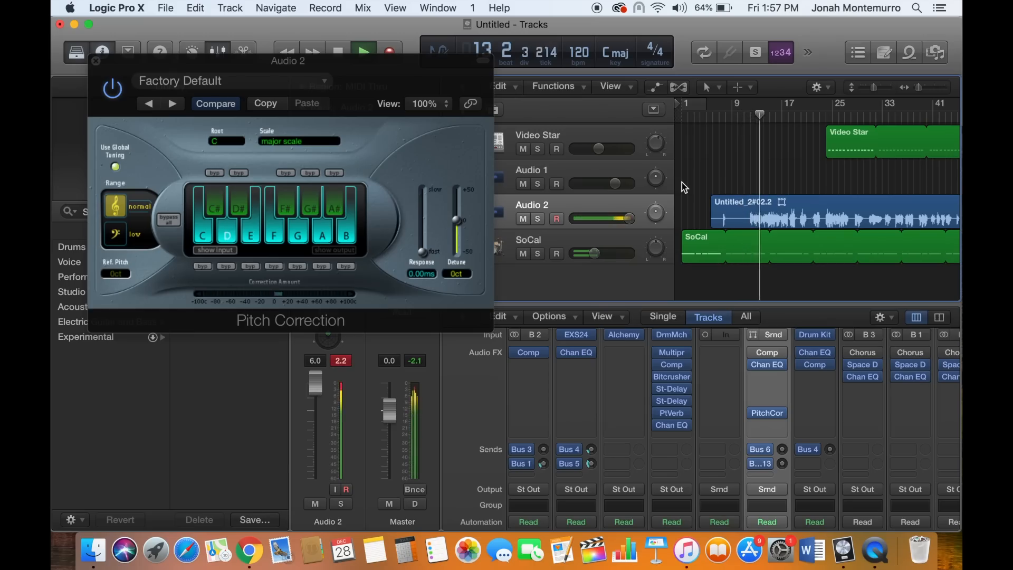
scroll(802, 213, "up", 2)
scroll(803, 214, "up", 2)
scroll(802, 214, "down", 4)
scroll(802, 214, "up", 4)
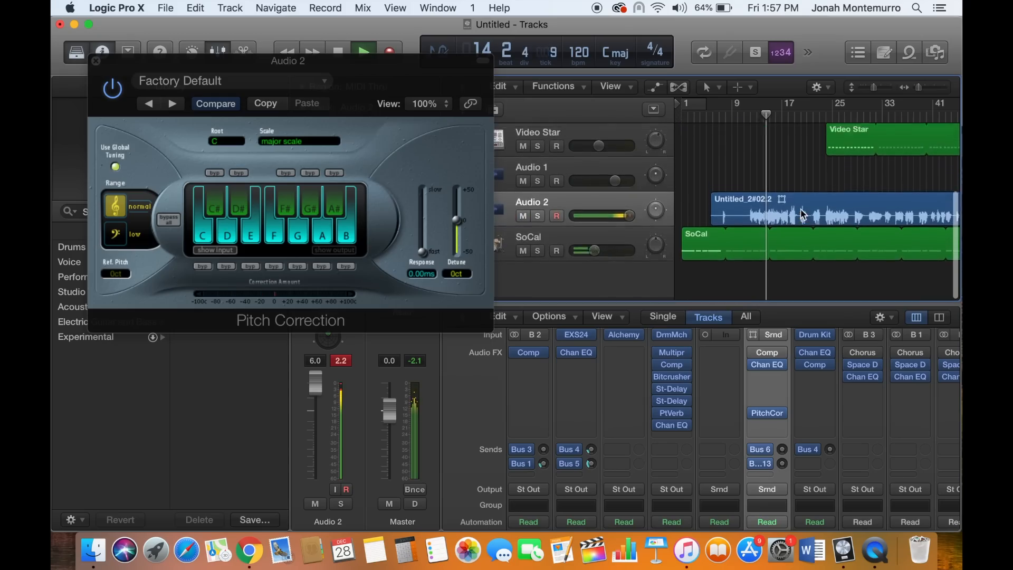
scroll(801, 213, "down", 3)
scroll(799, 208, "up", 3)
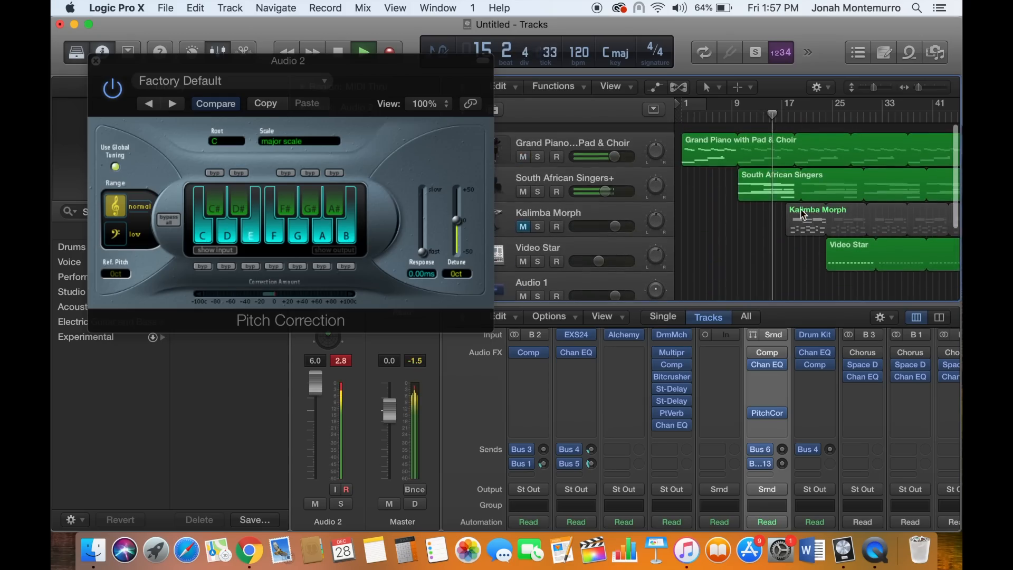
scroll(699, 184, "down", 1)
scroll(778, 227, "down", 2)
scroll(778, 227, "up", 2)
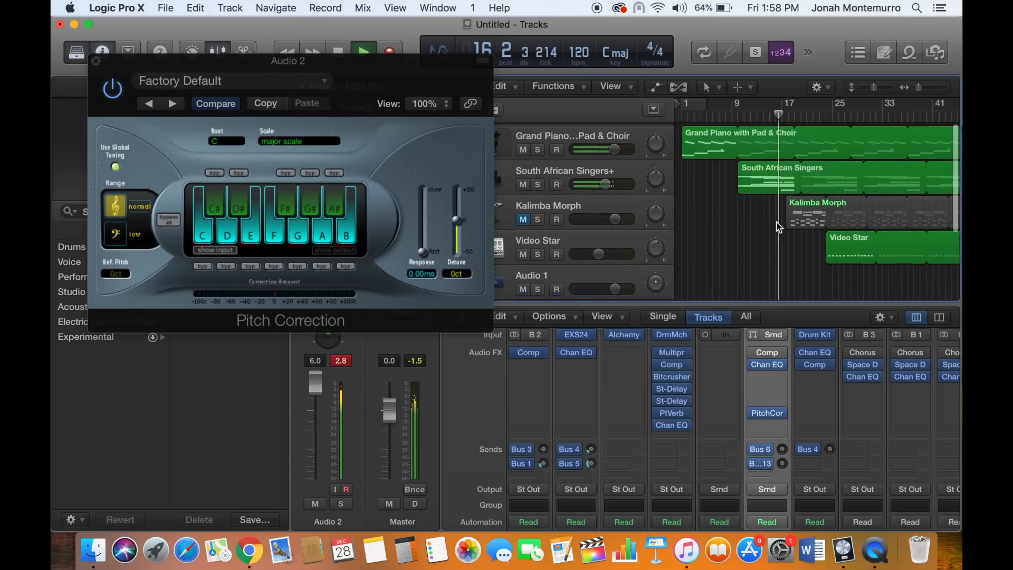
scroll(779, 226, "down", 3)
scroll(779, 227, "up", 2)
scroll(779, 227, "down", 1)
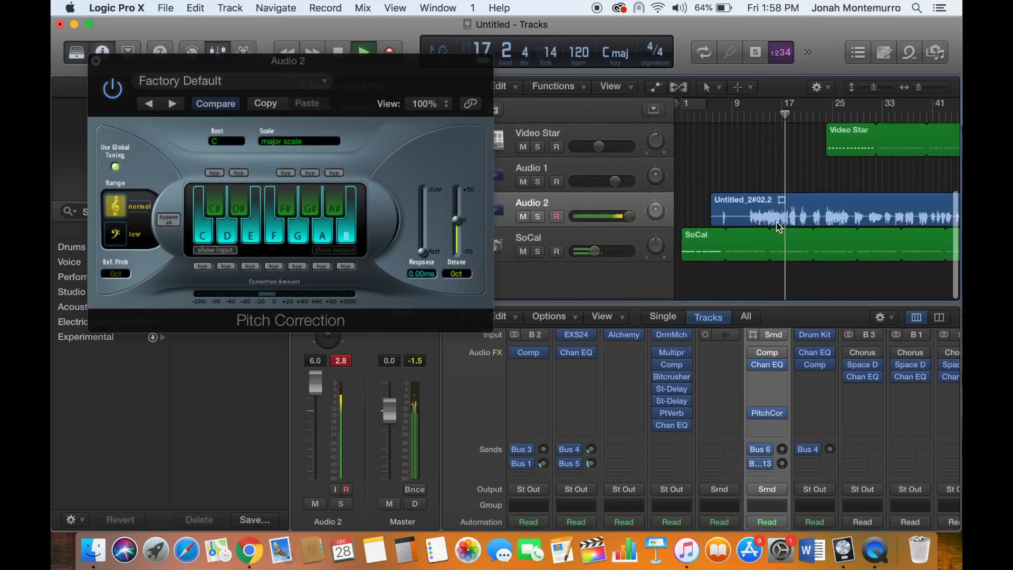
scroll(779, 227, "up", 4)
scroll(779, 227, "down", 3)
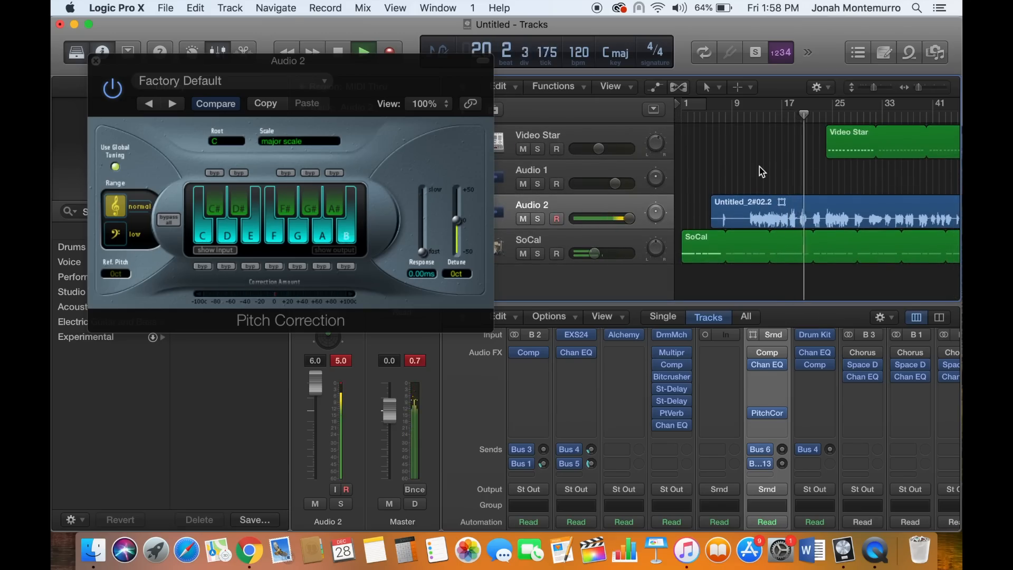
scroll(761, 172, "up", 3)
scroll(759, 167, "down", 3)
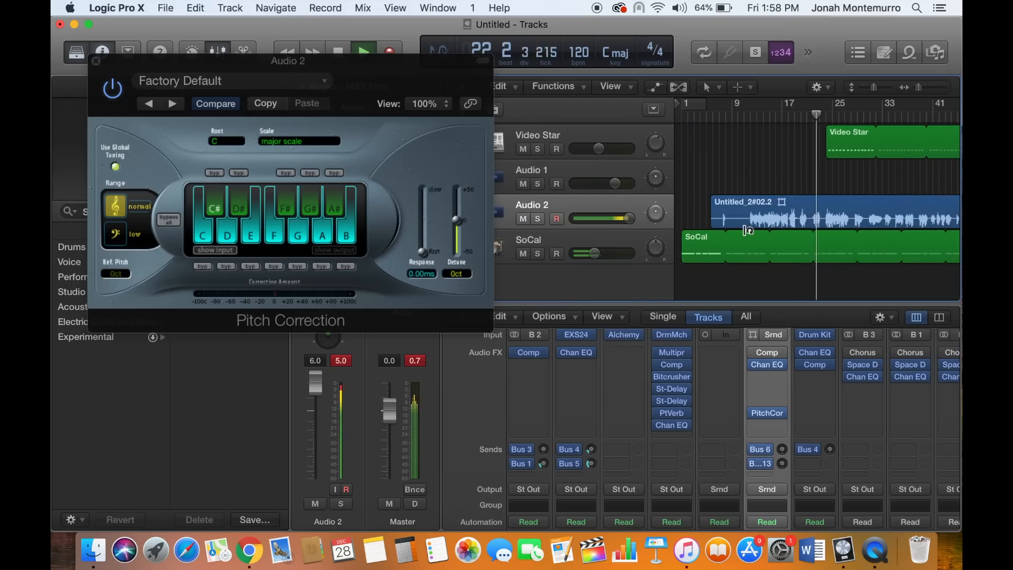
scroll(747, 231, "up", 2)
scroll(745, 230, "down", 2)
scroll(744, 230, "up", 3)
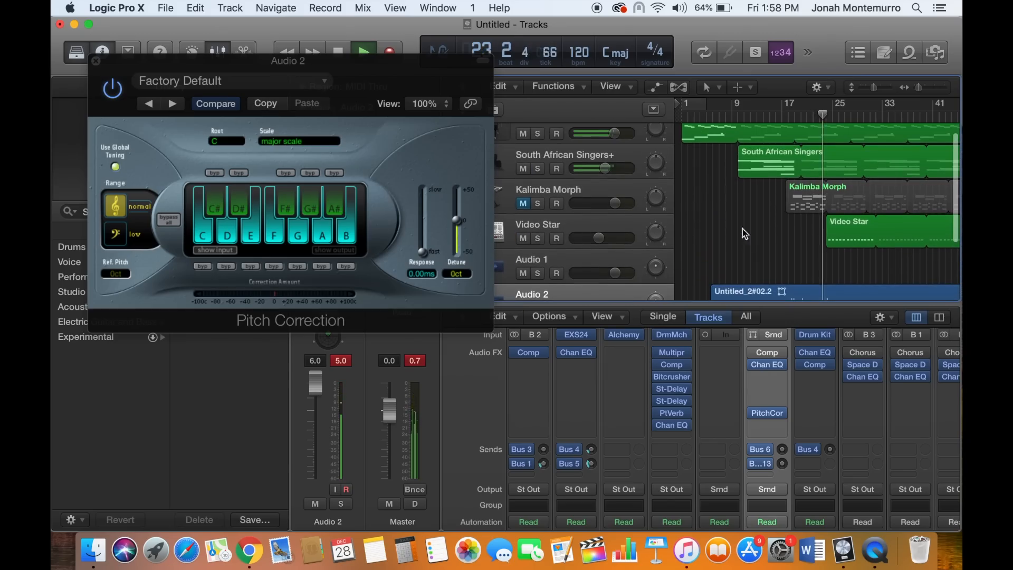
Close the Audio 2 Pitch Correction window, review the rest of the arrangement during playback, and stop at about bar 48.
left_click(96, 61)
scroll(696, 242, "down", 3)
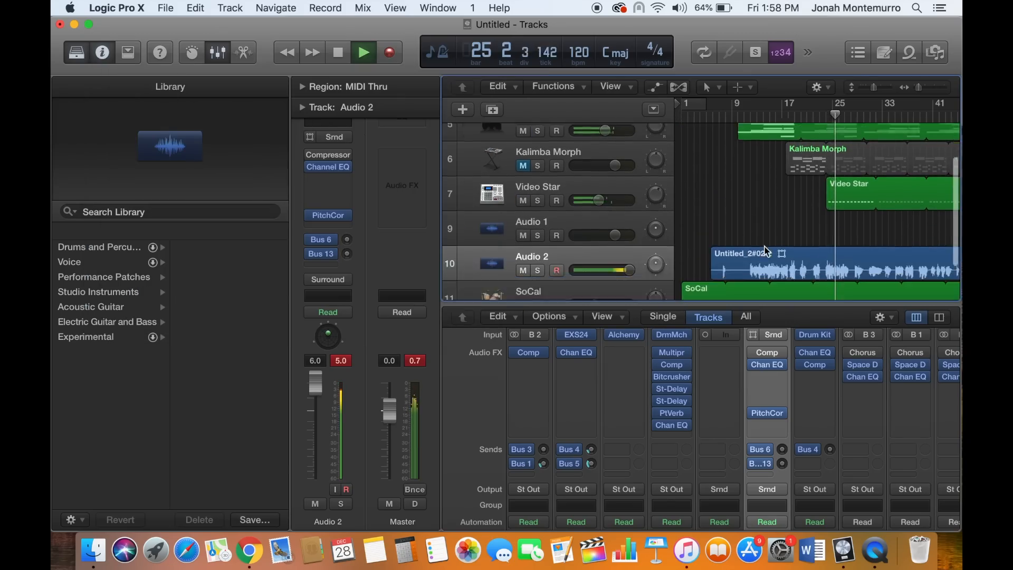
scroll(701, 240, "up", 4)
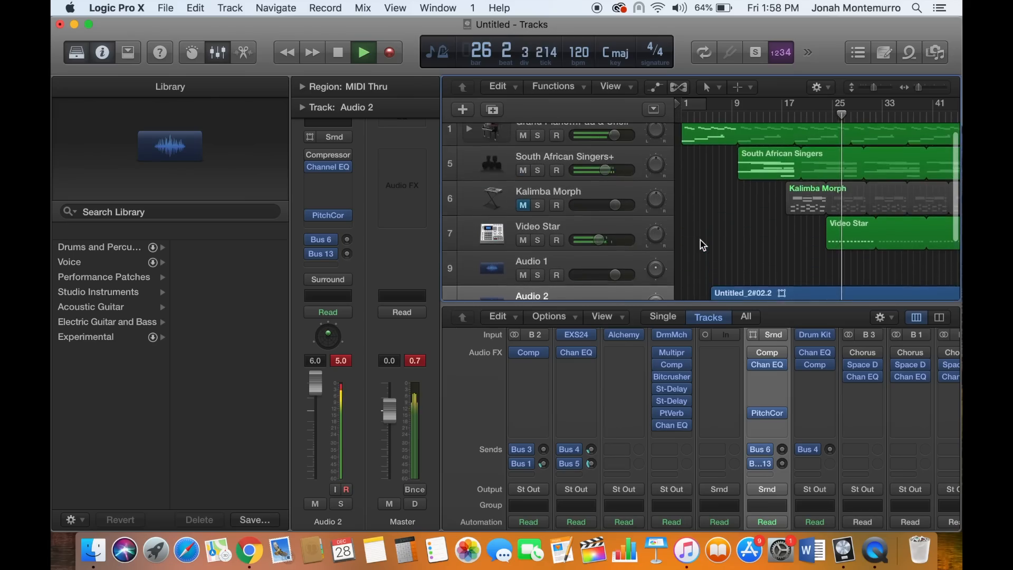
scroll(769, 224, "right", 3)
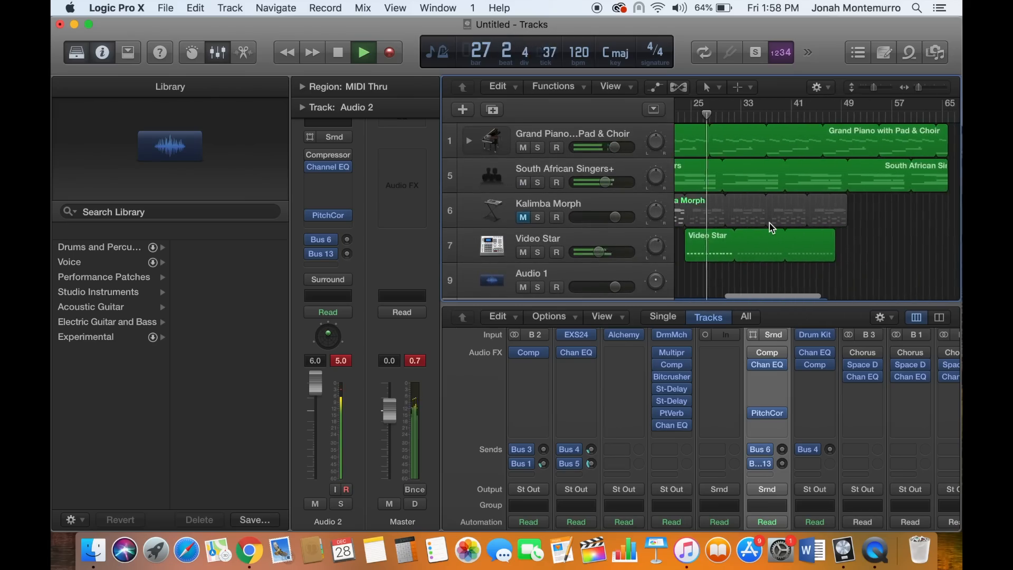
scroll(769, 228, "left", 1)
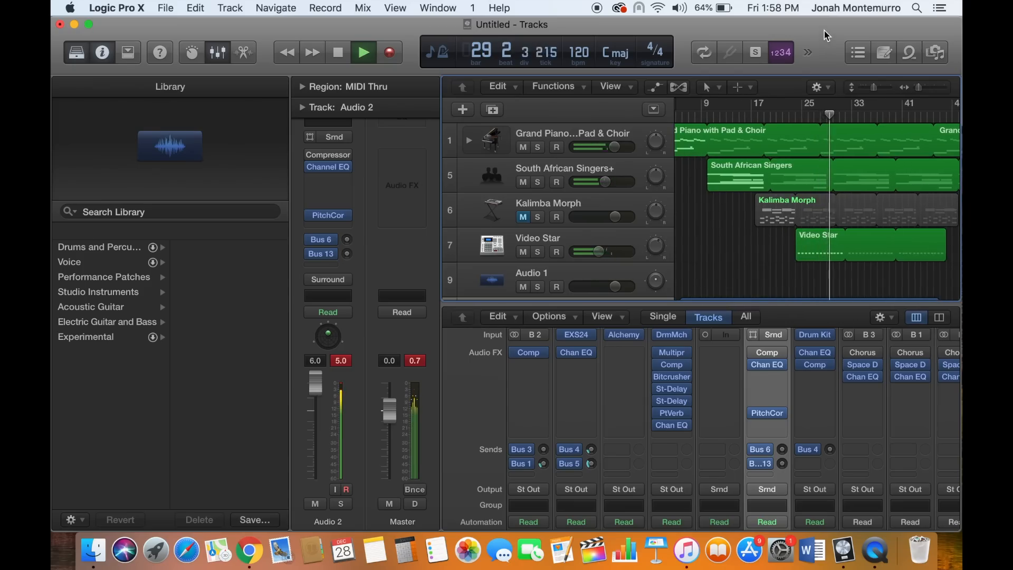
scroll(817, 136, "down", 3)
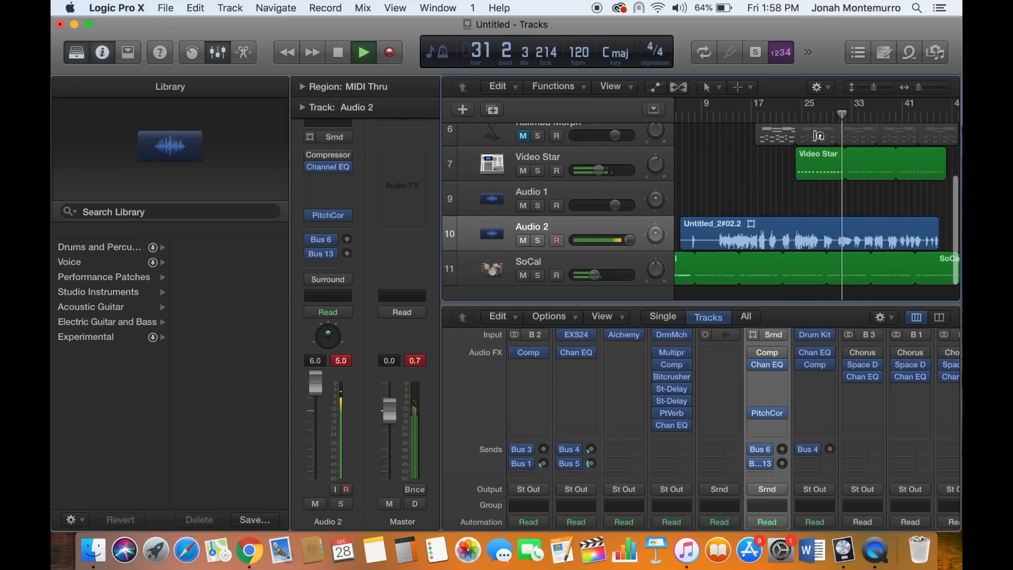
scroll(817, 136, "up", 3)
scroll(817, 136, "down", 4)
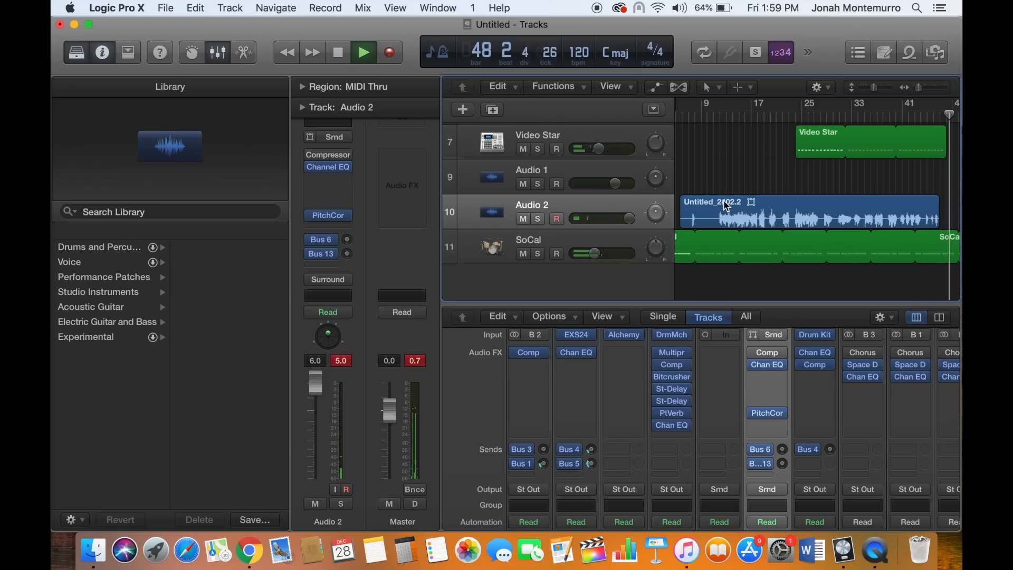
key("space")
Look over the finished arrangement from the Grand Piano with Pad & Choir track down to SoCal.
scroll(725, 208, "up", 10)
scroll(725, 211, "left", 2)
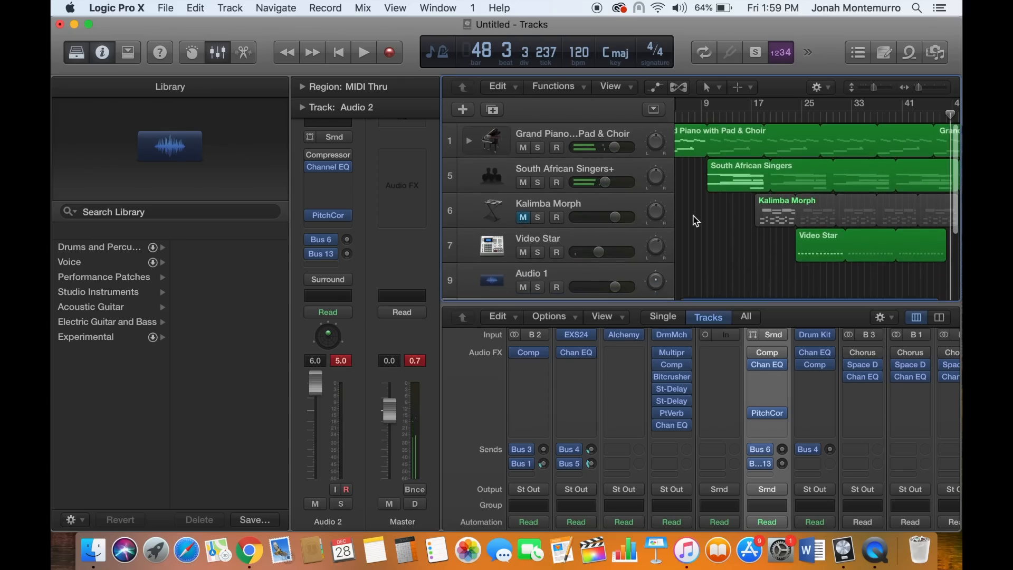
scroll(695, 221, "down", 4)
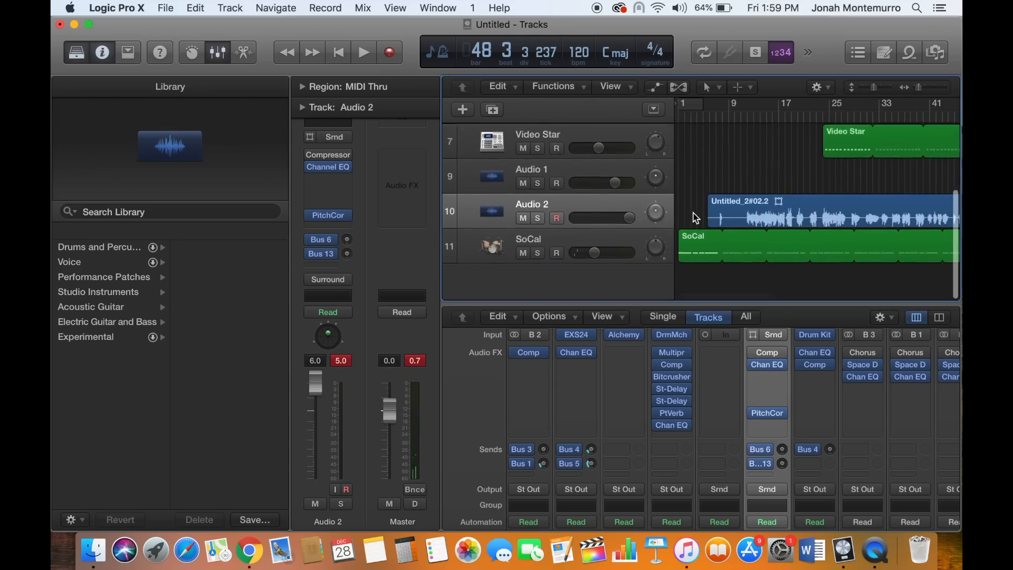
scroll(695, 219, "up", 5)
scroll(714, 230, "left", 1)
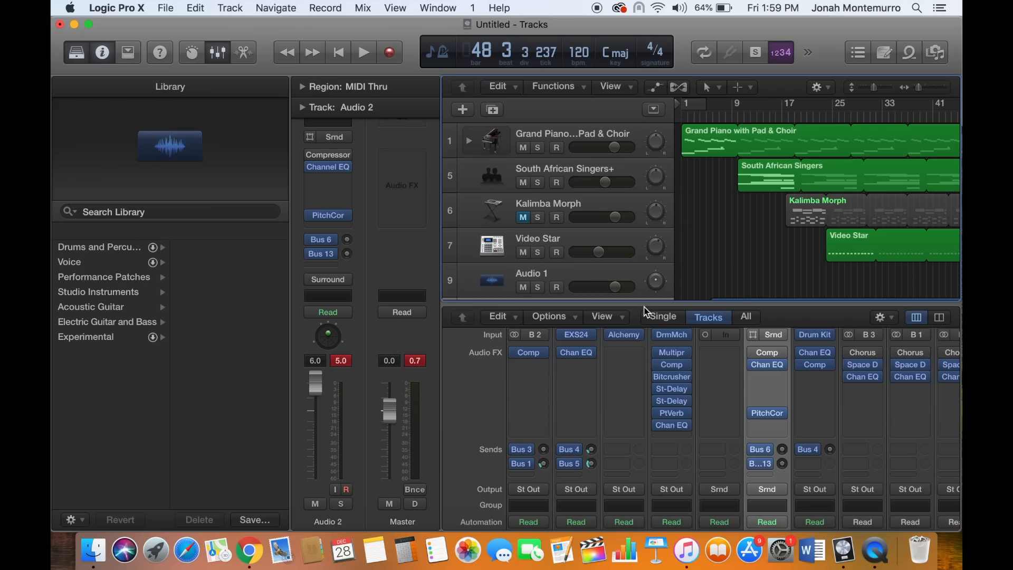
scroll(745, 238, "down", 5)
scroll(746, 239, "up", 6)
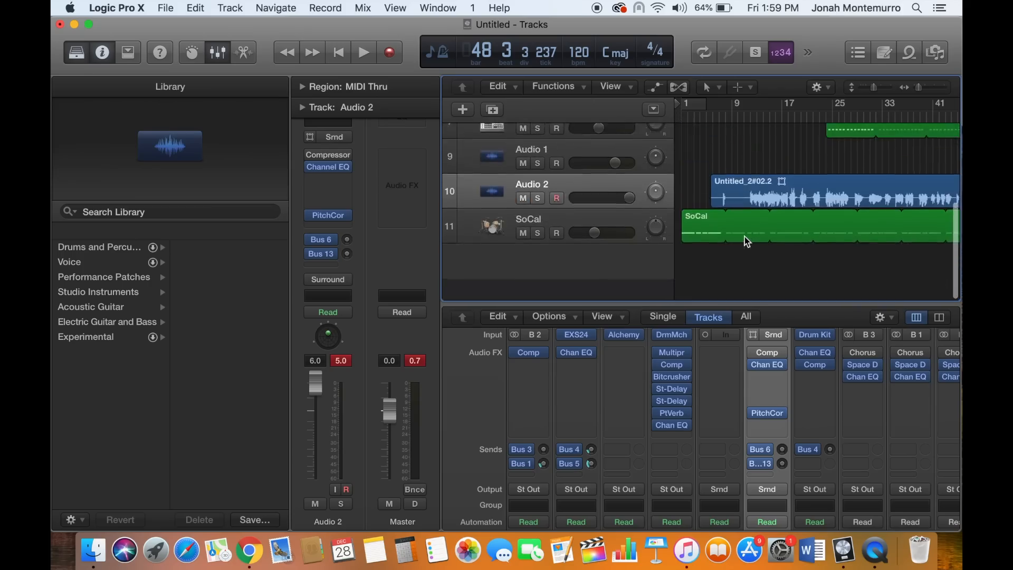
Share the song to iTunes with the title explorin' and the artist's name filled in.
left_click(168, 7)
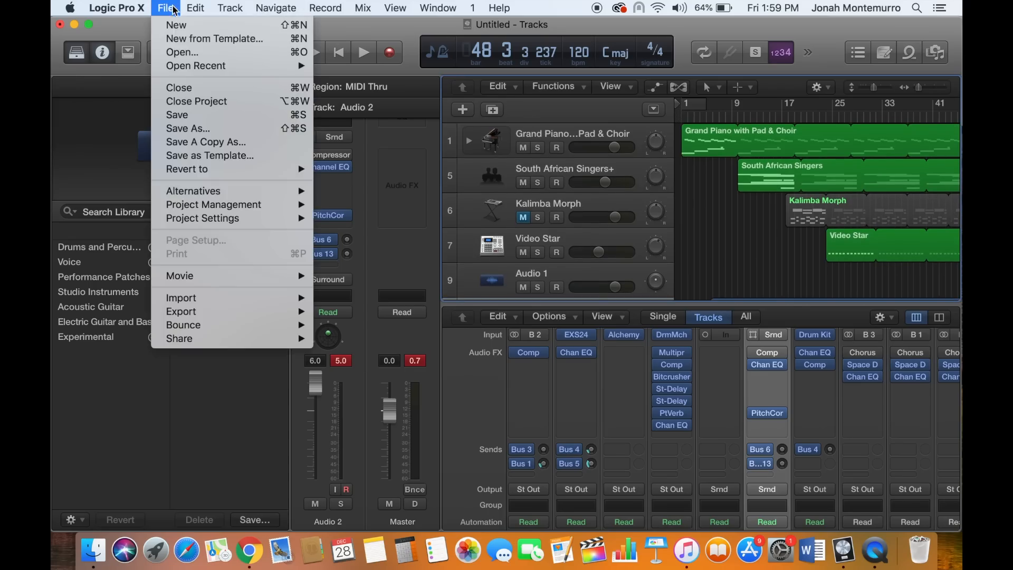
mouse_move(261, 192)
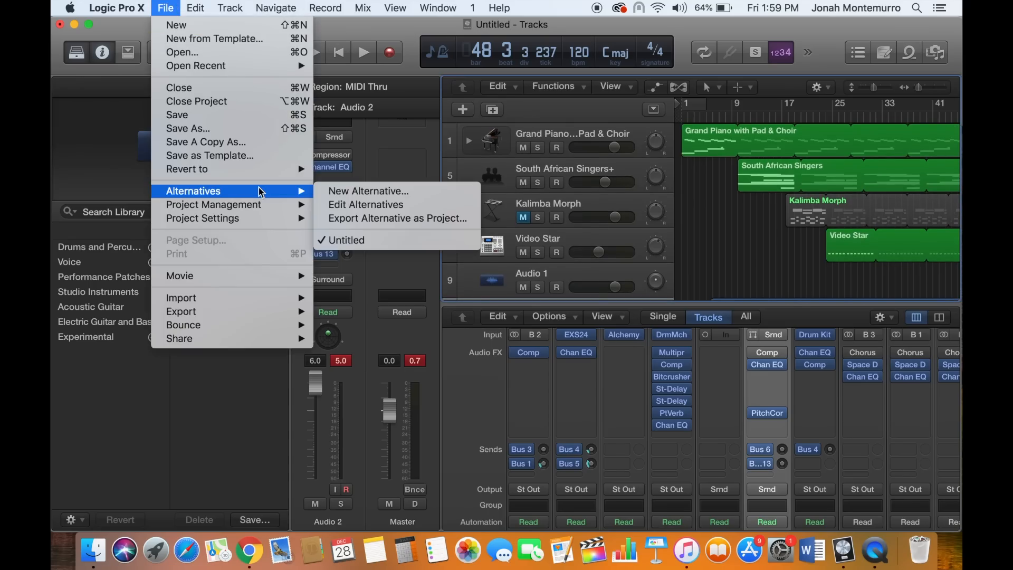
mouse_move(235, 339)
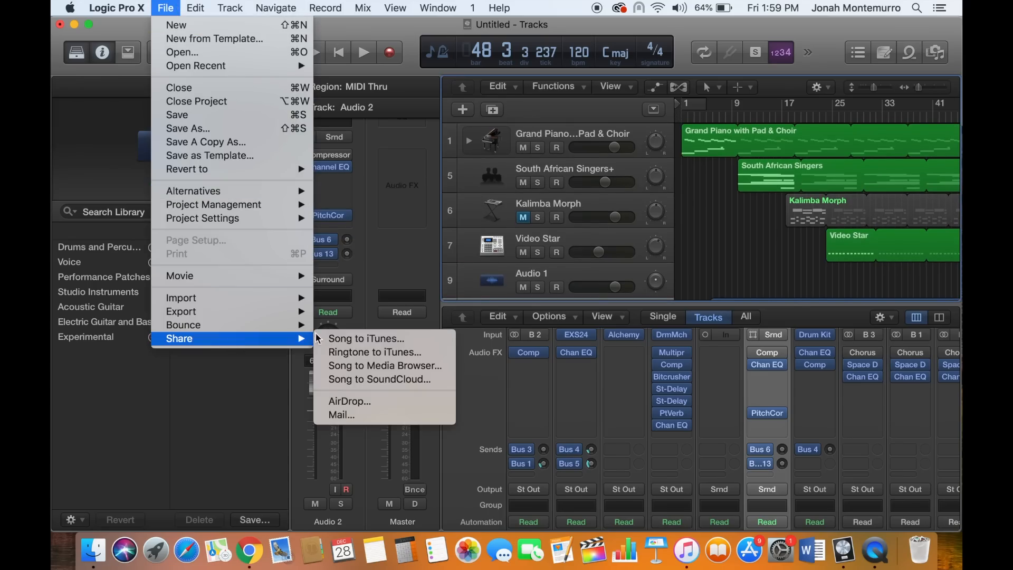
left_click(346, 339)
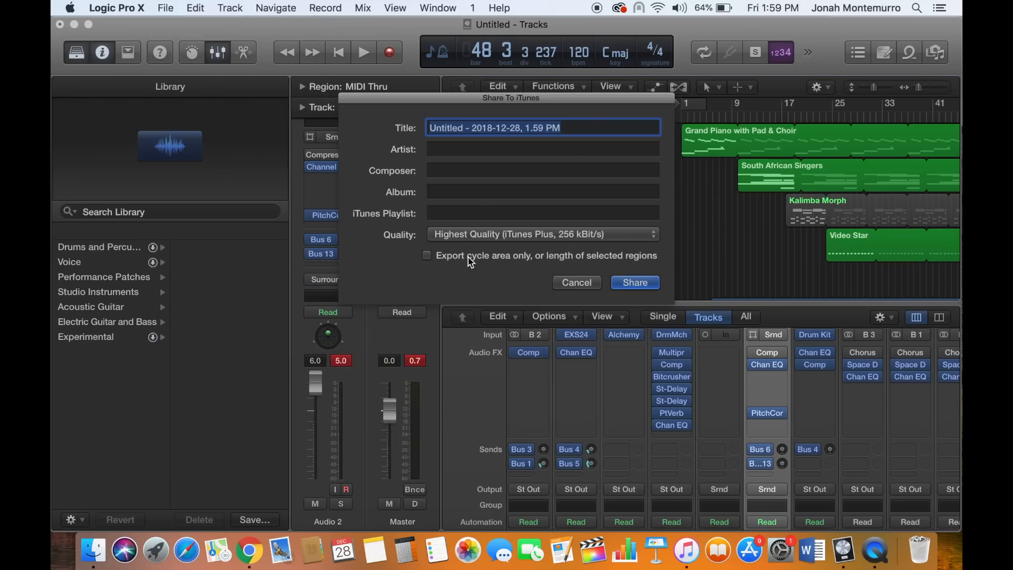
key("BackSpace")
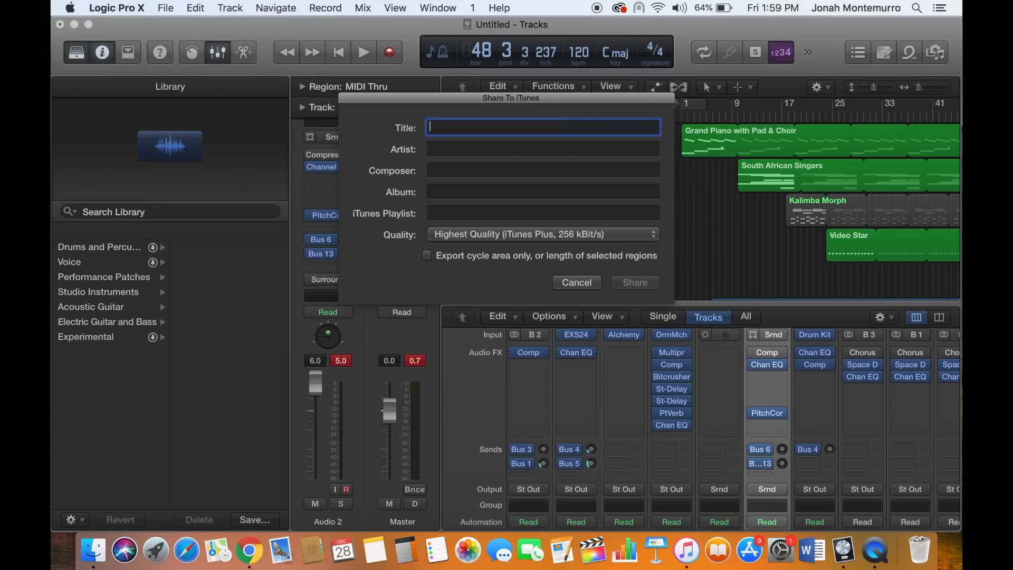
type("explorin'")
key("Tab")
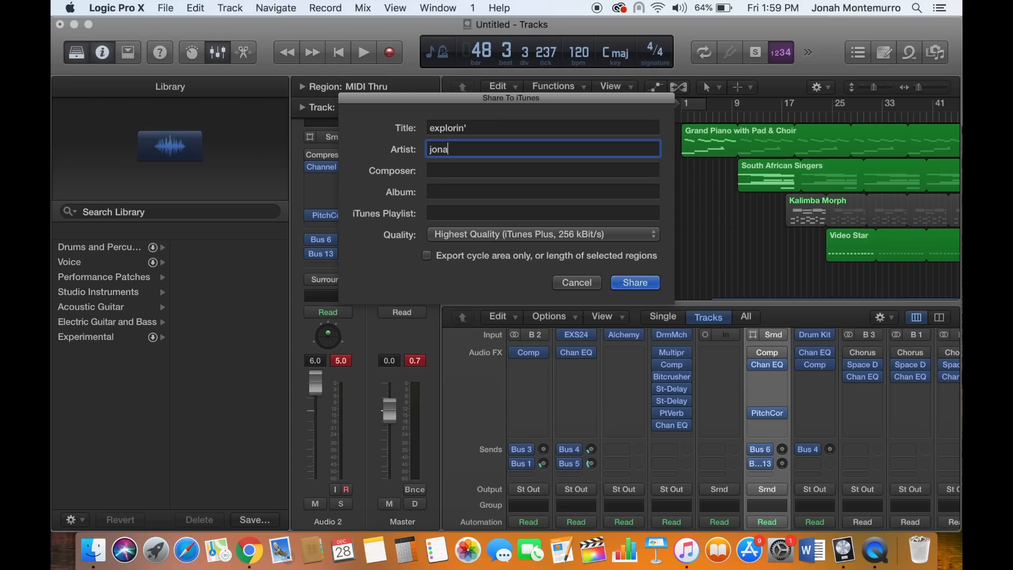
key("Return")
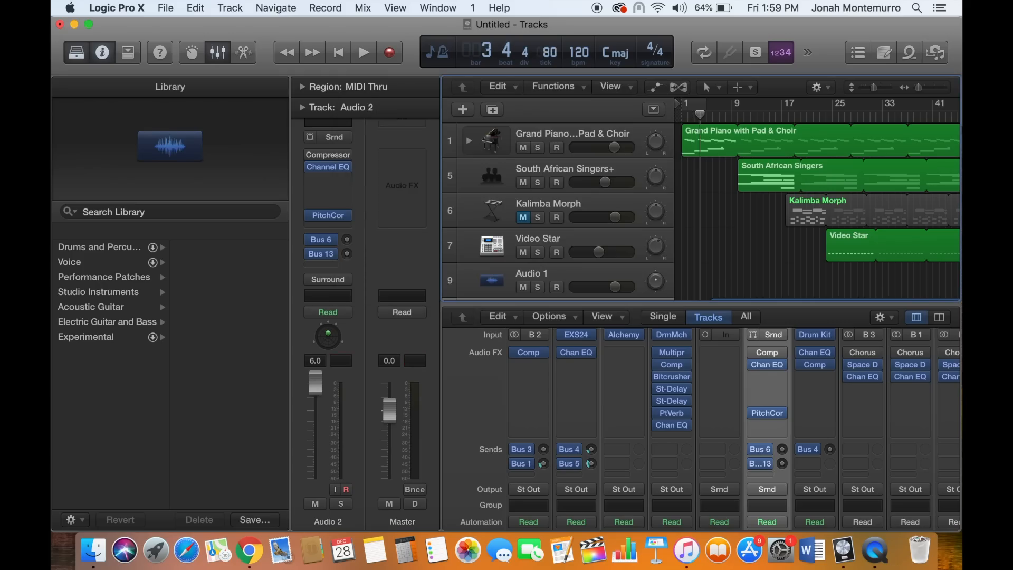
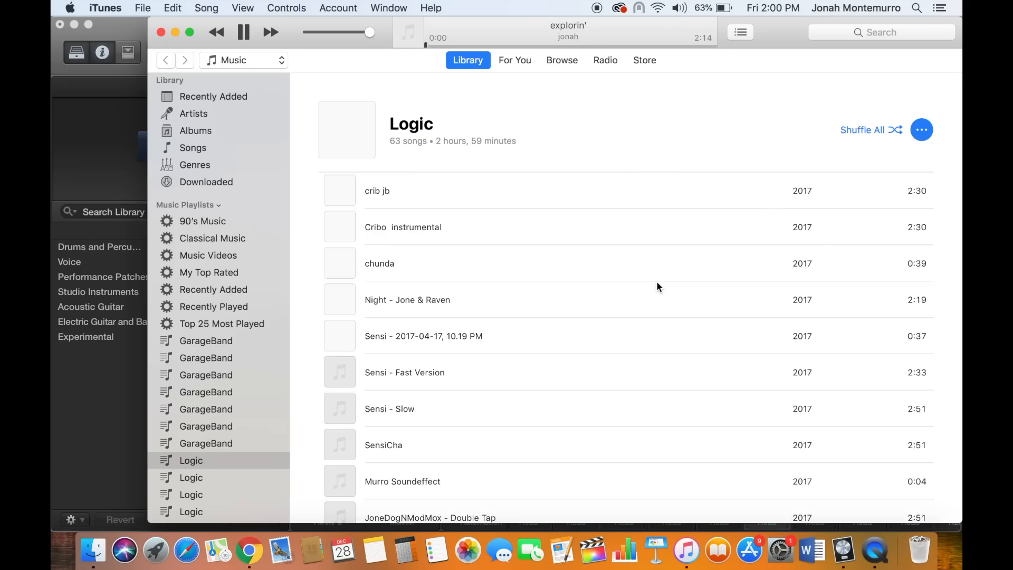
Find explorin' at the end of the Logic playlist in iTunes, pause it, and switch back to Logic Pro X.
scroll(658, 286, "down", 15)
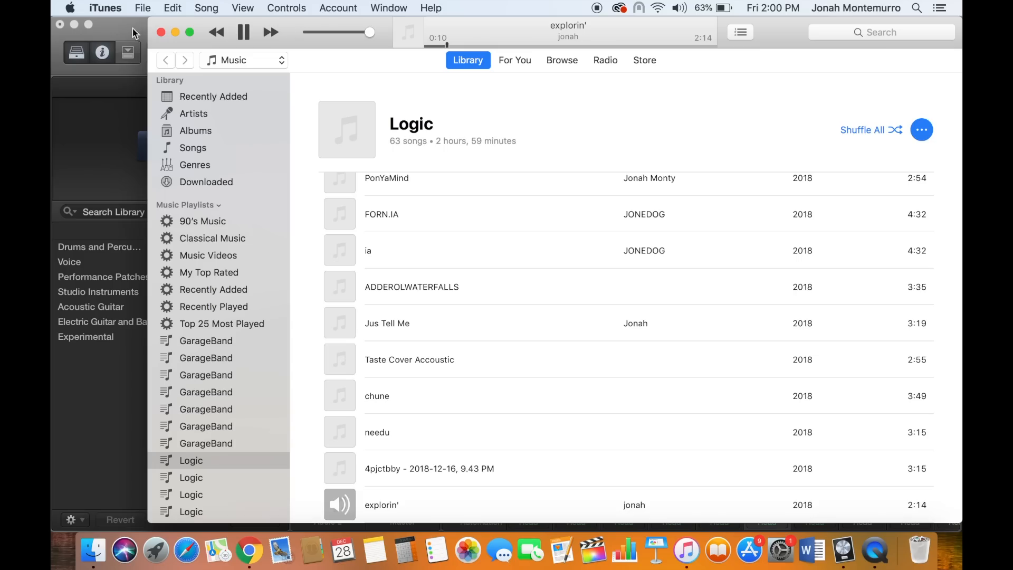
left_click(246, 36)
left_click(126, 32)
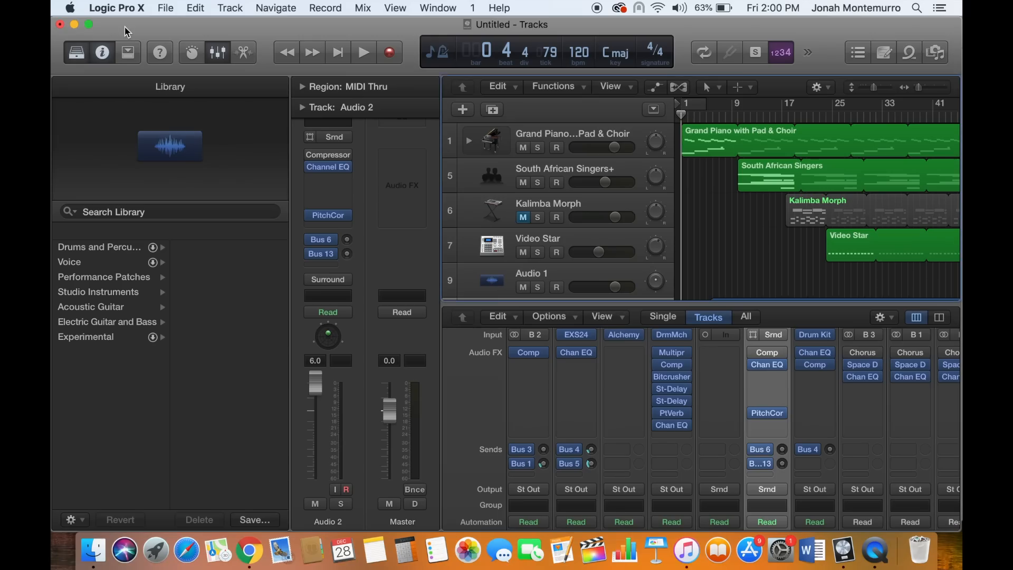
Start a new project, closing the current one and saving it as exploring in the Logic folder.
left_click(164, 13)
left_click(172, 28)
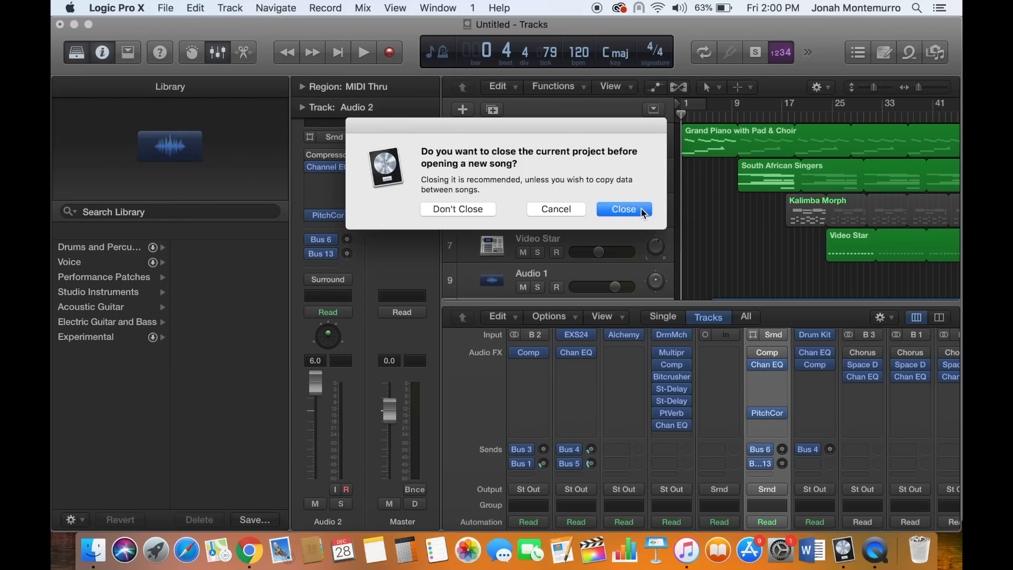
left_click(637, 213)
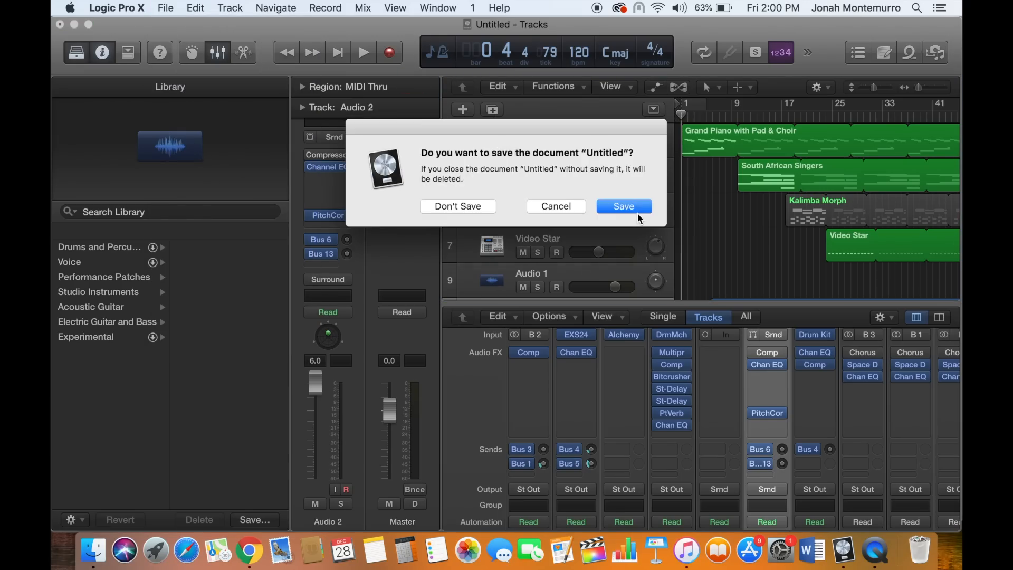
left_click(620, 207)
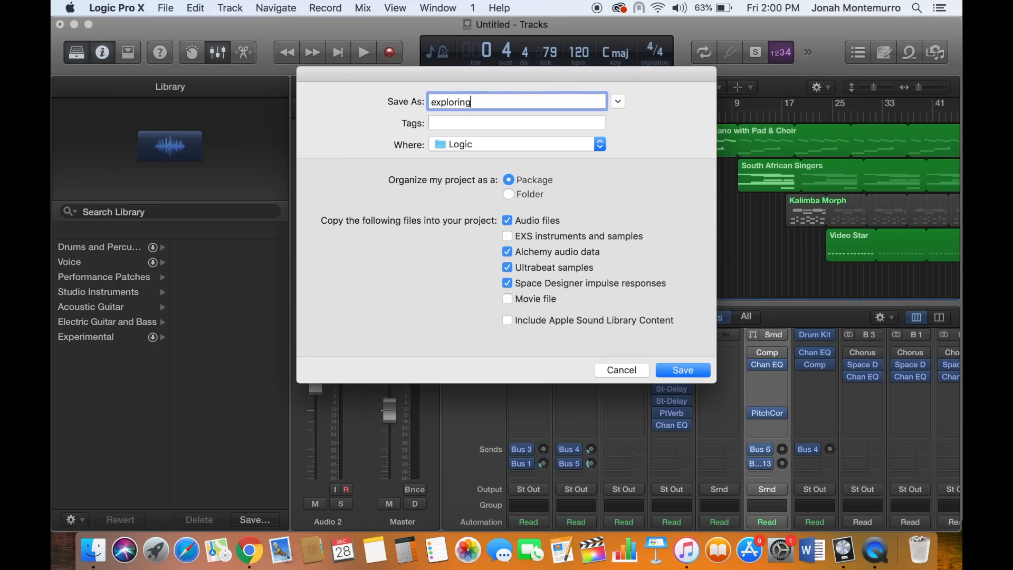
type("exploring")
key("Return")
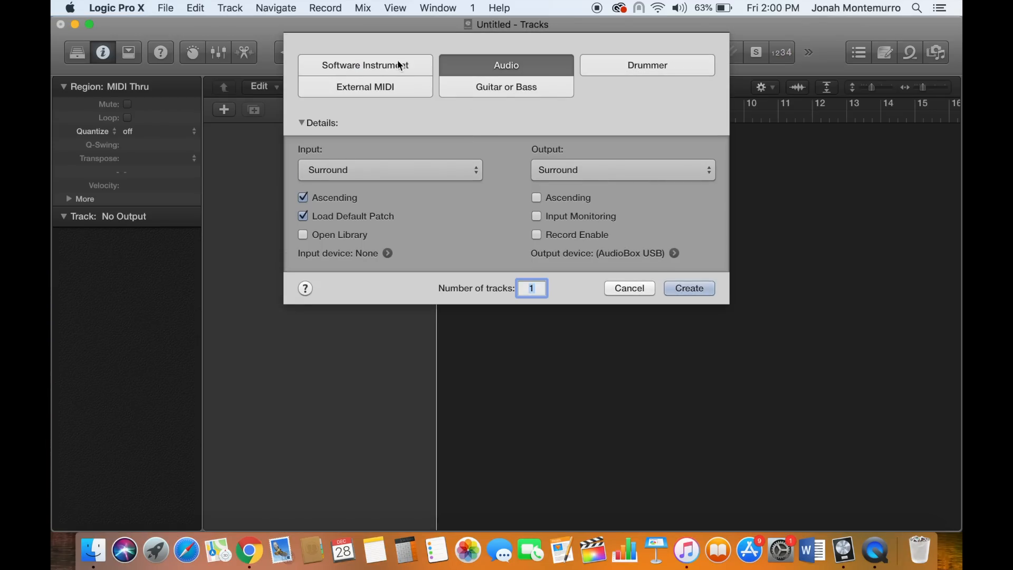
Create one software instrument track with the Default Patch.
left_click(406, 67)
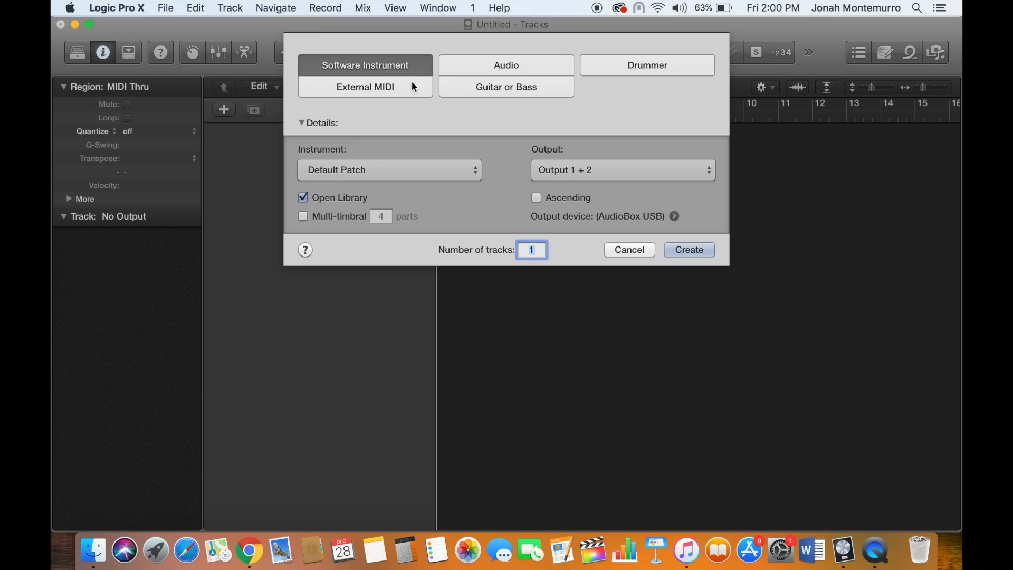
left_click(390, 170)
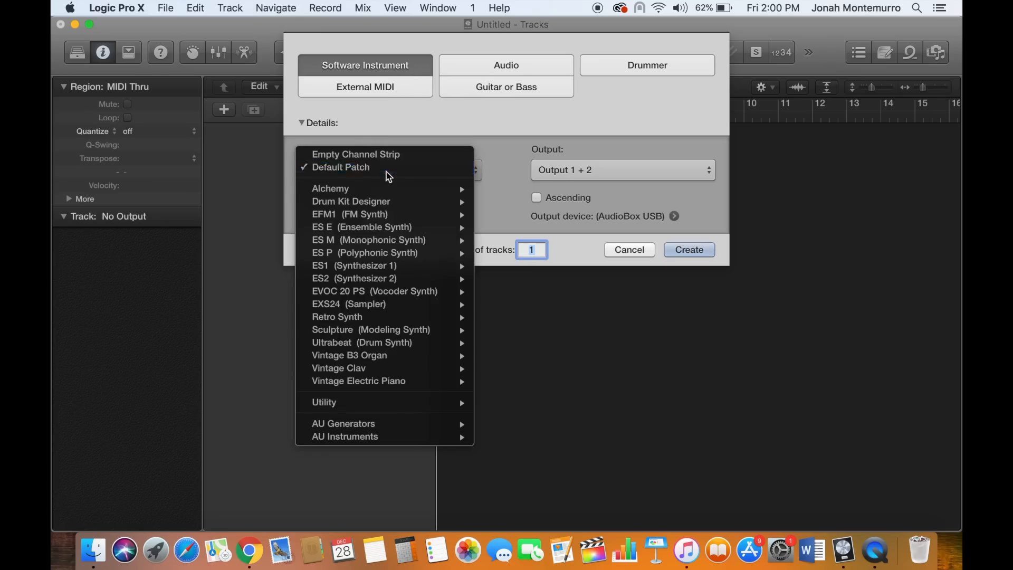
left_click(388, 174)
key("Return")
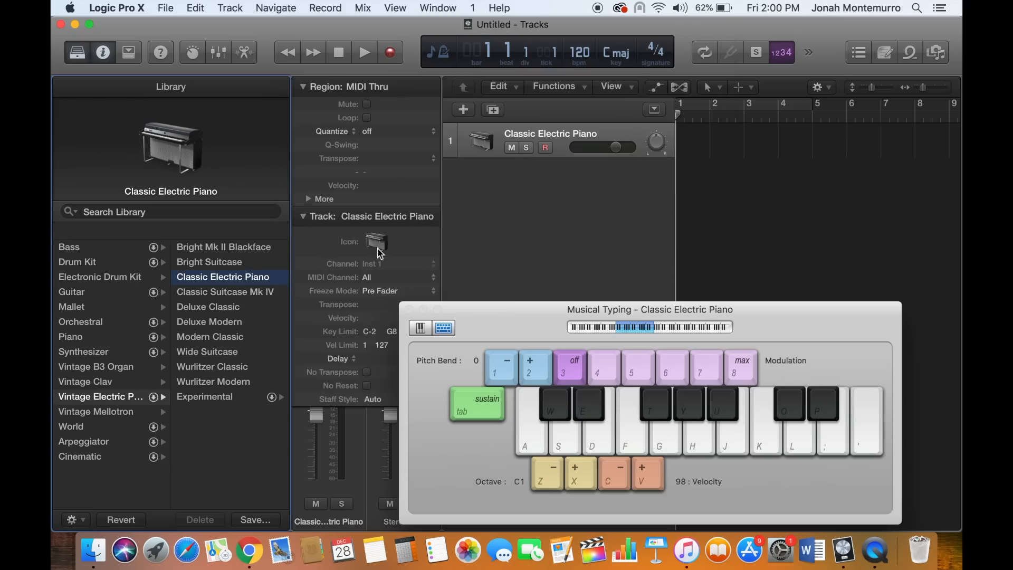
Load the Boutique 808 patch from the Drum Machine group of the Electronic Drum Kit sounds.
left_click(133, 278)
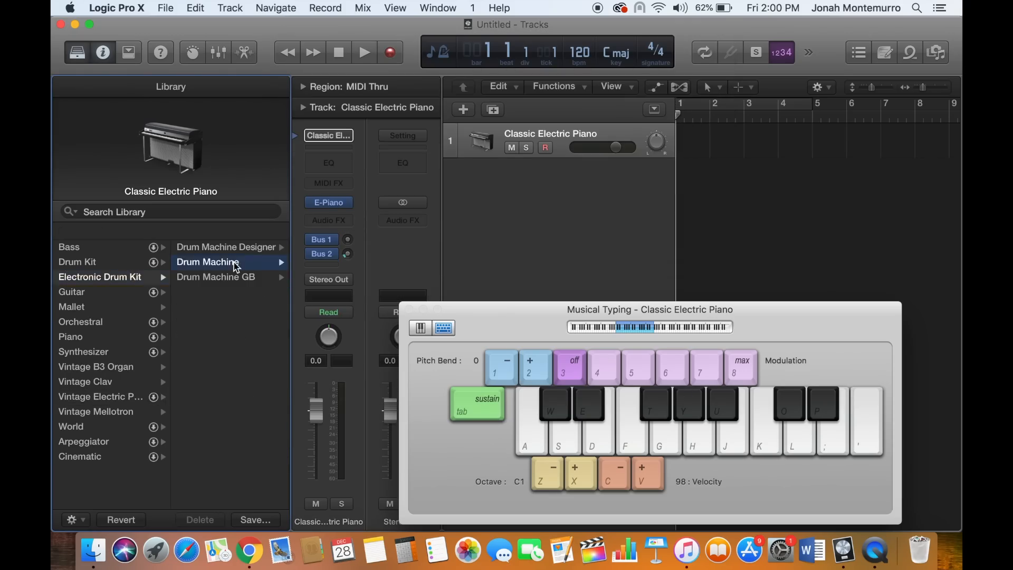
left_click(235, 262)
scroll(232, 339, "down", 5)
scroll(232, 343, "up", 5)
left_click(229, 285)
scroll(228, 285, "down", 1)
Try out kick, snare and other drum patterns on the Boutique 808 track with Musical Typing.
key("d")
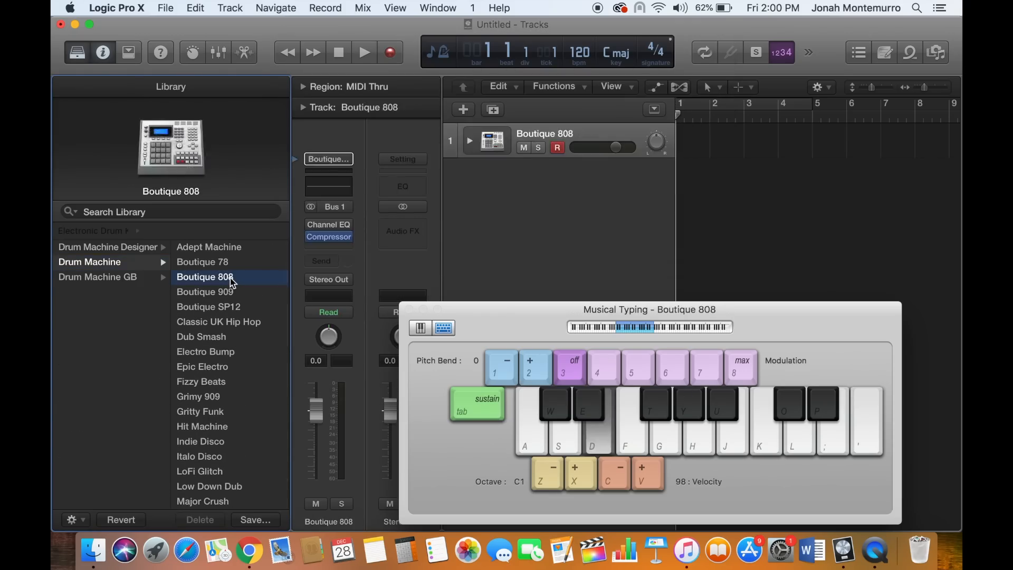
key("d")
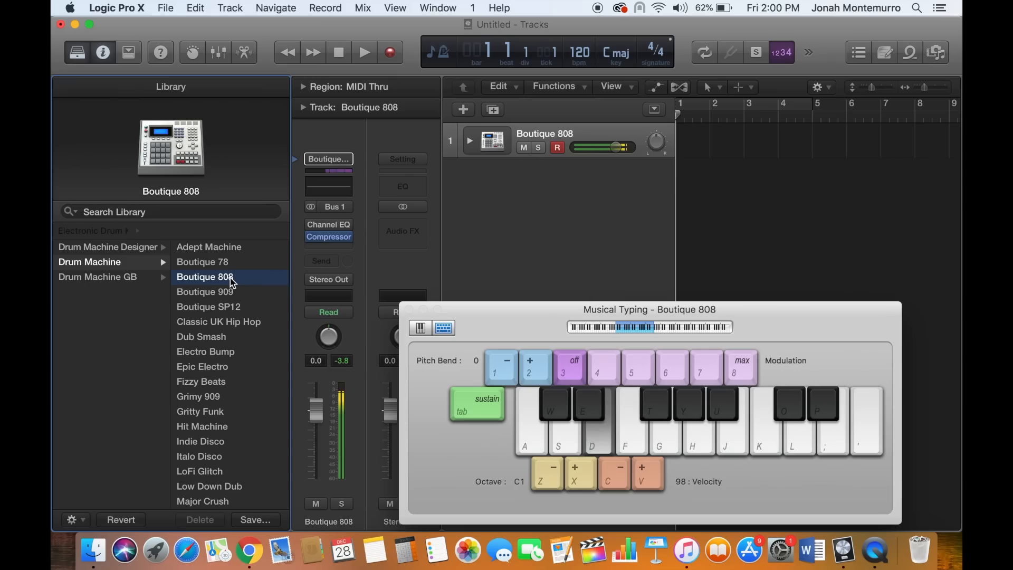
key("d")
key("d")
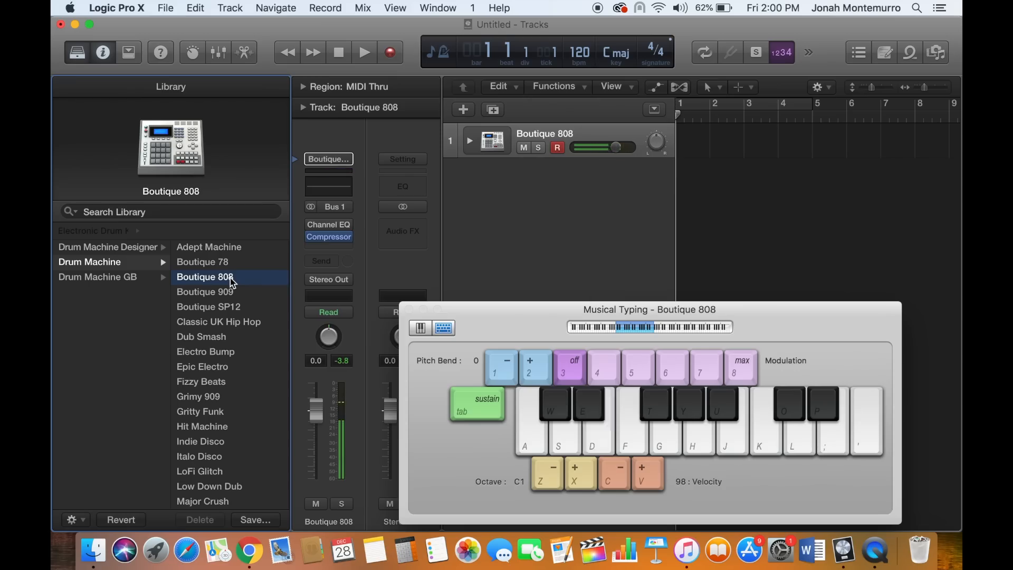
key("k")
key("j")
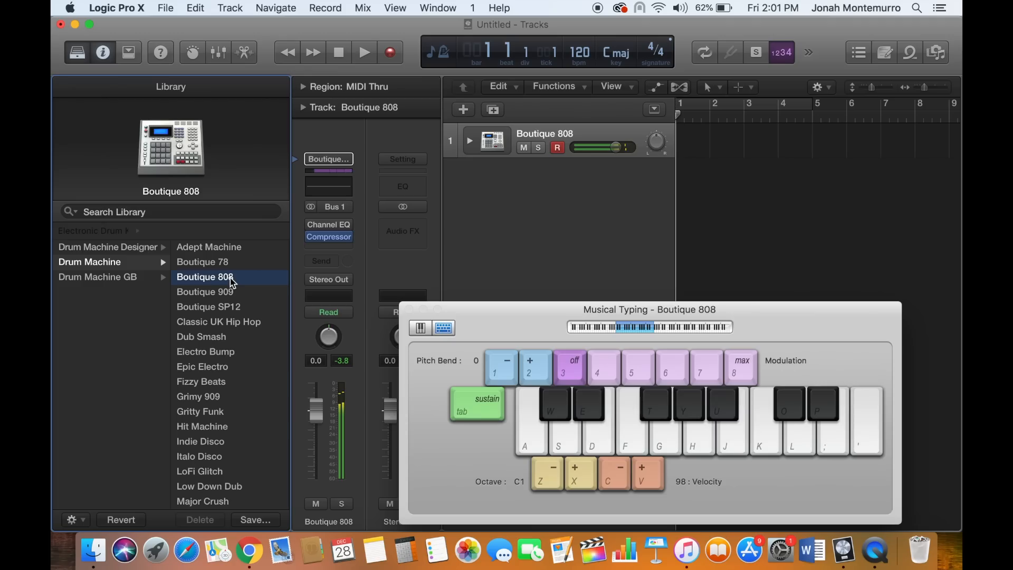
key("h")
key("d")
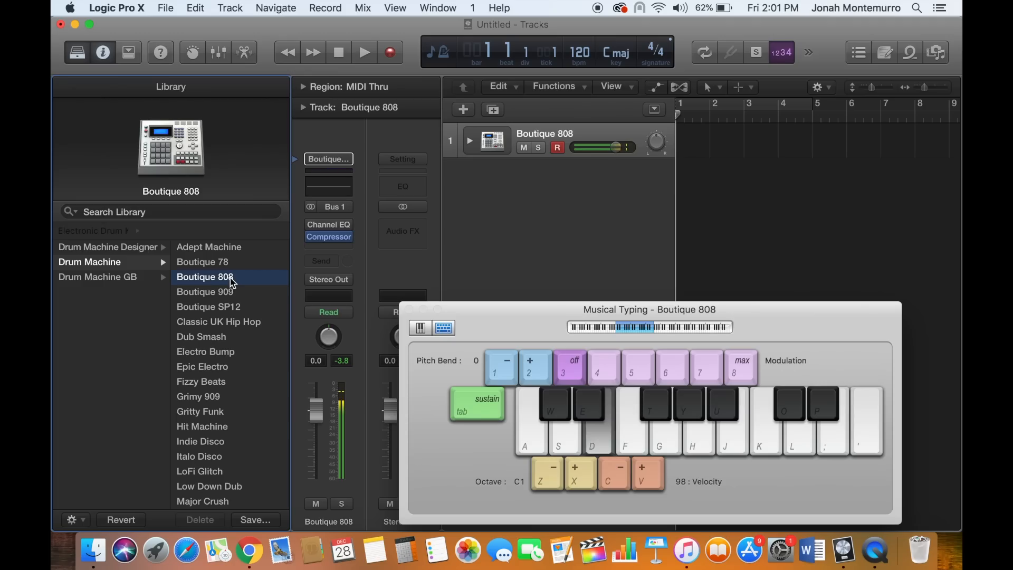
key("j")
key("d")
key("s")
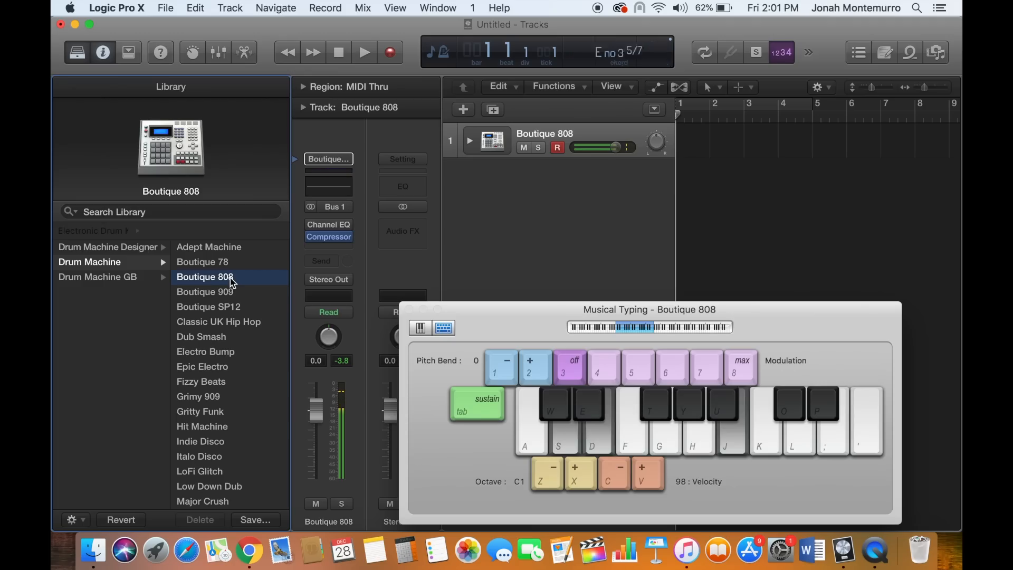
key("j")
key("d")
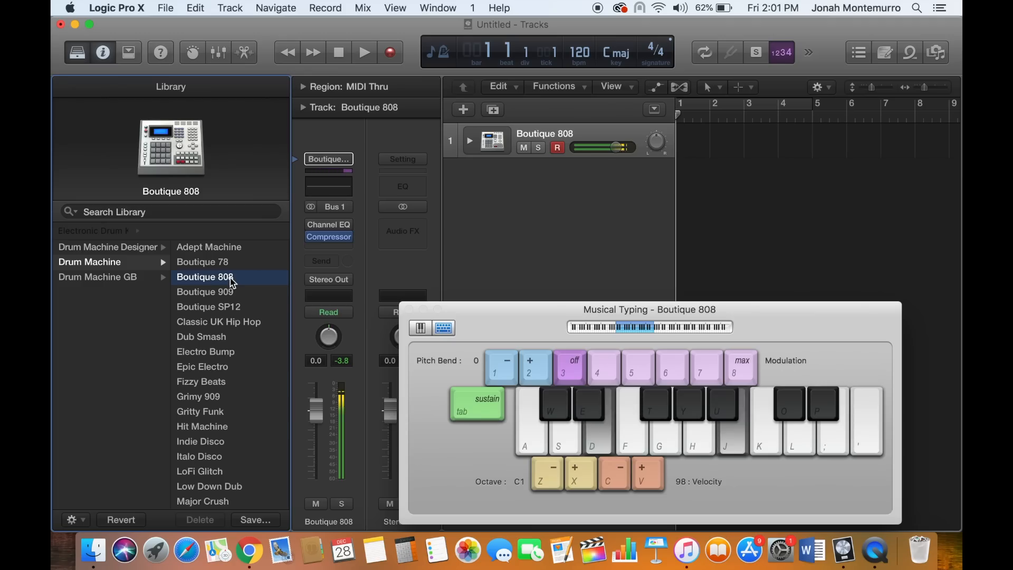
key("j")
key("d")
key("j")
key("d")
key("j")
key("d")
key("j")
key("k")
key("k")
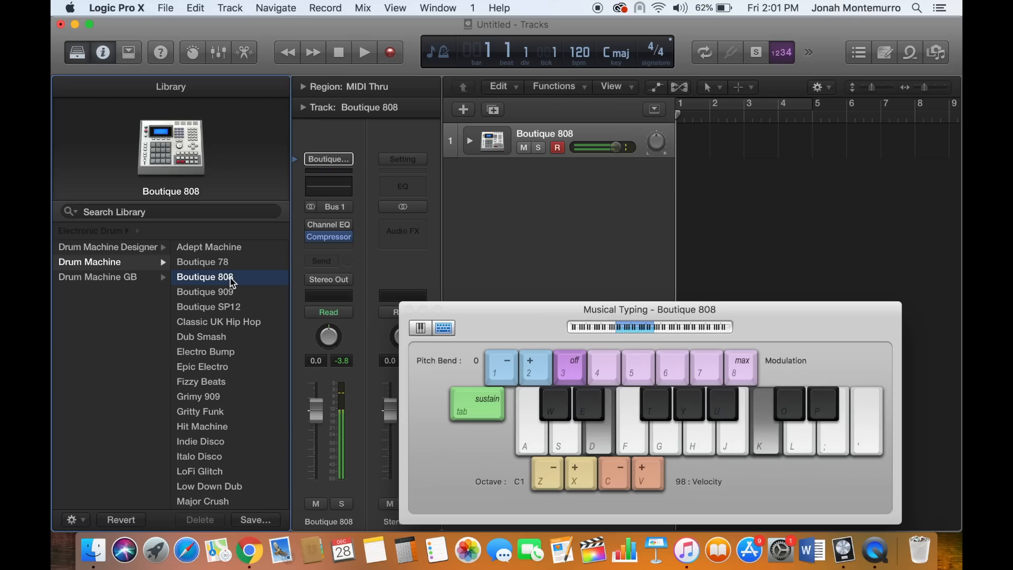
key("k")
key("j")
key("d")
key("k")
key("j")
key("d")
key("j")
key("d")
key("k")
key("d")
key("j")
key("d")
key("k")
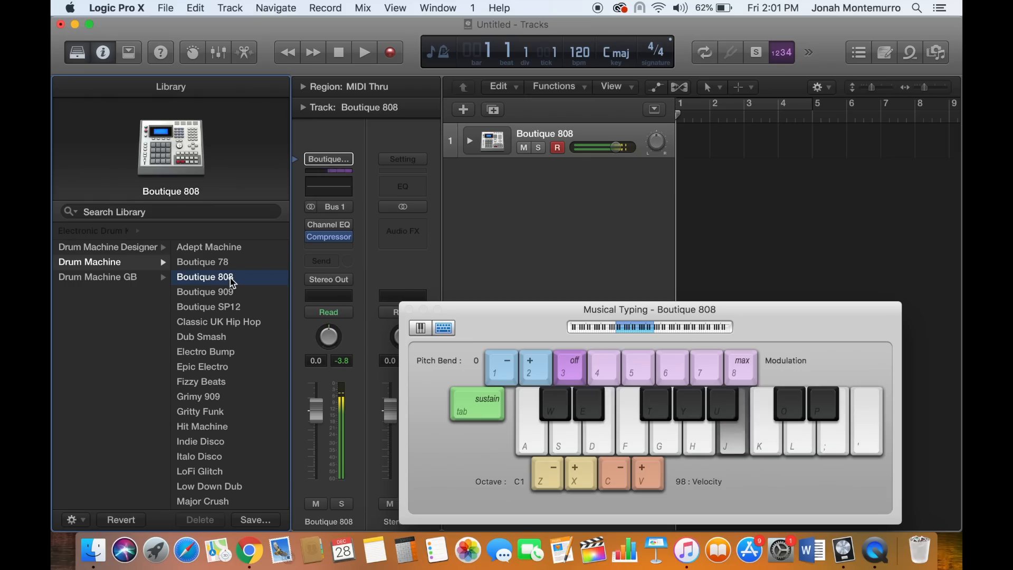
key("d")
key("k")
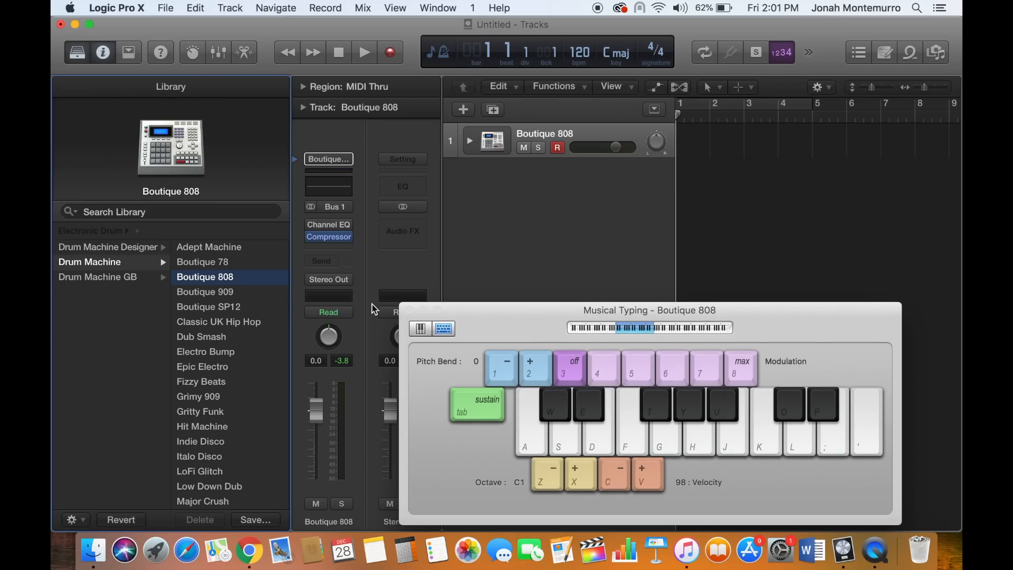
key("s")
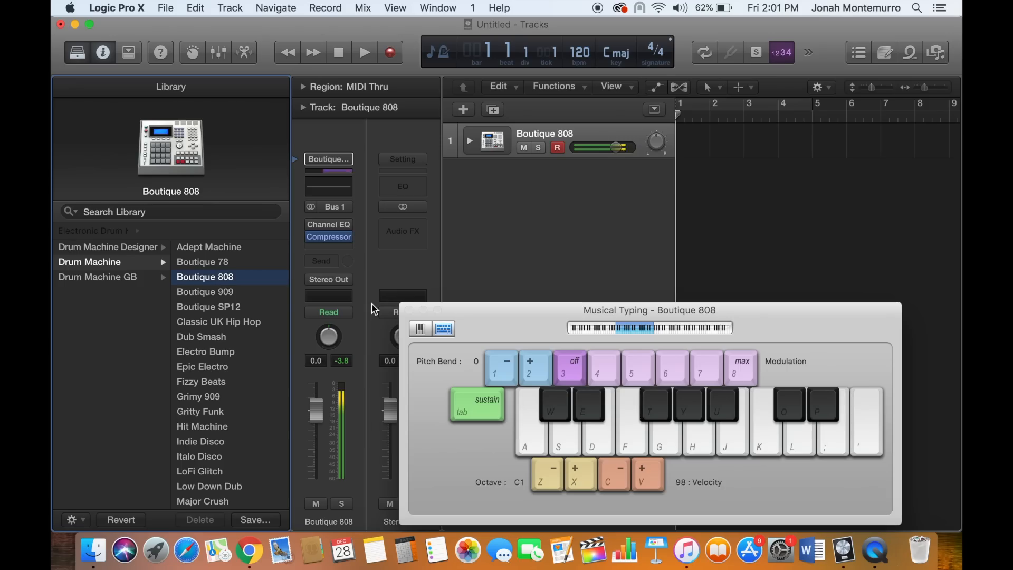
key("d")
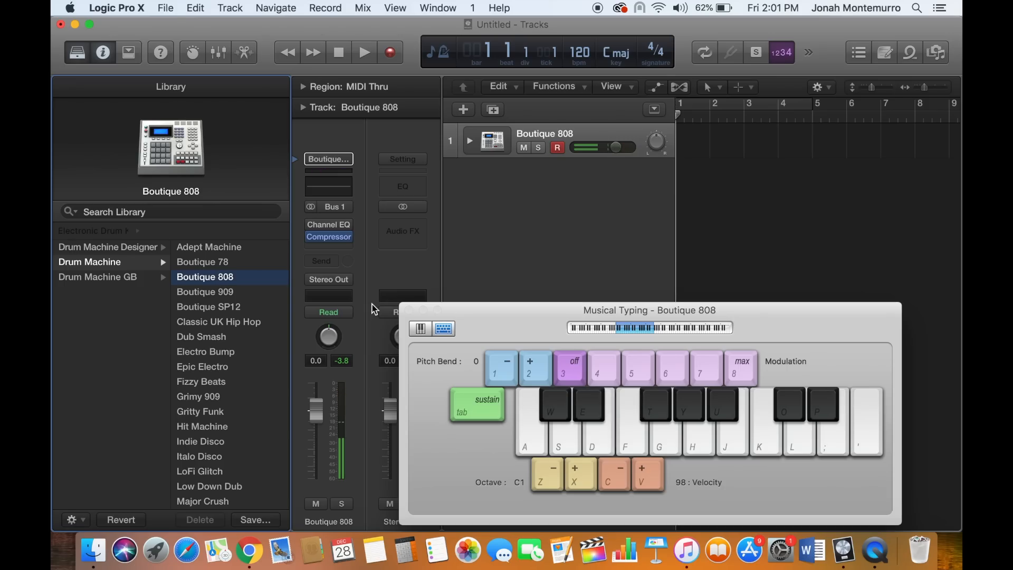
key("l")
key("f")
key("f")
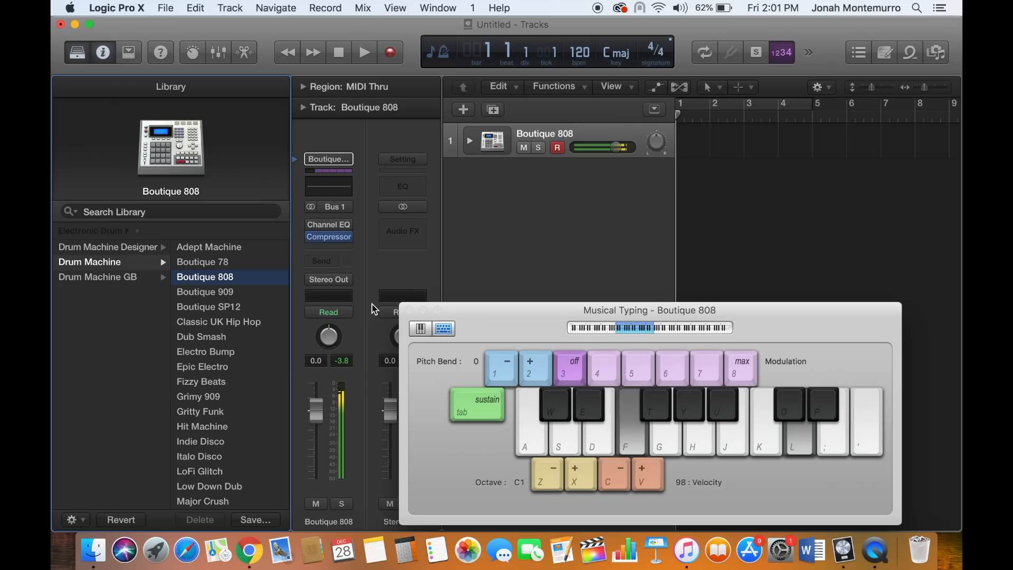
key("j")
key("d")
key("j")
key("d")
key("k")
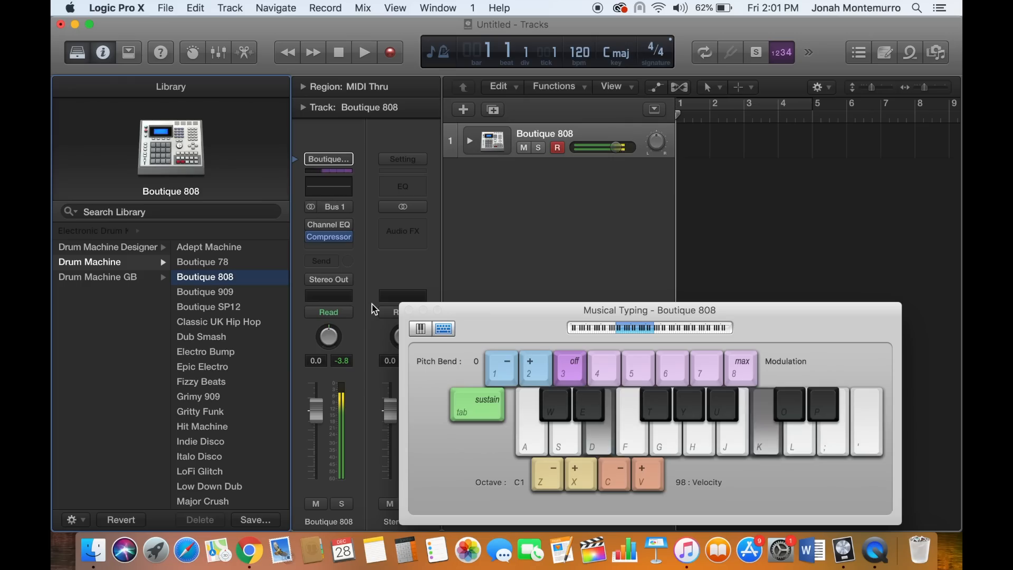
key("j")
key("d")
key("j")
key("j")
key("d")
key("j")
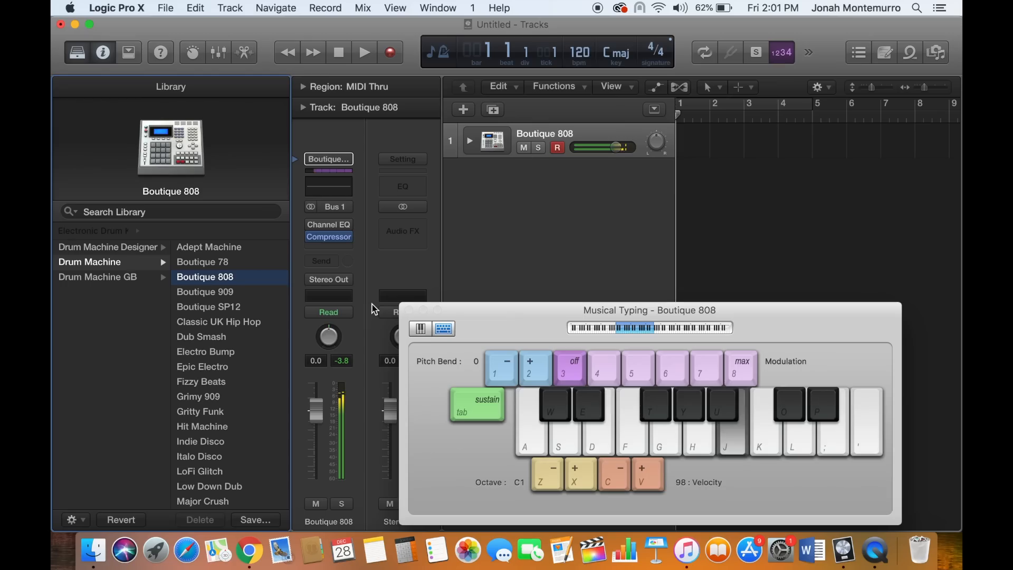
key("d")
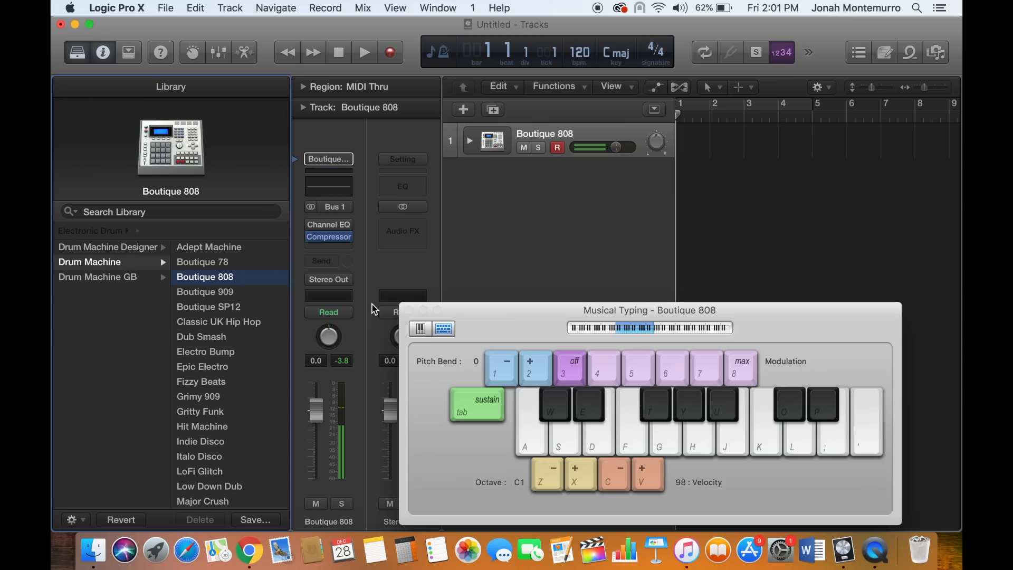
Record a drum beat on the Boutique 808 track from bar 1 to about bar 7.
key("r")
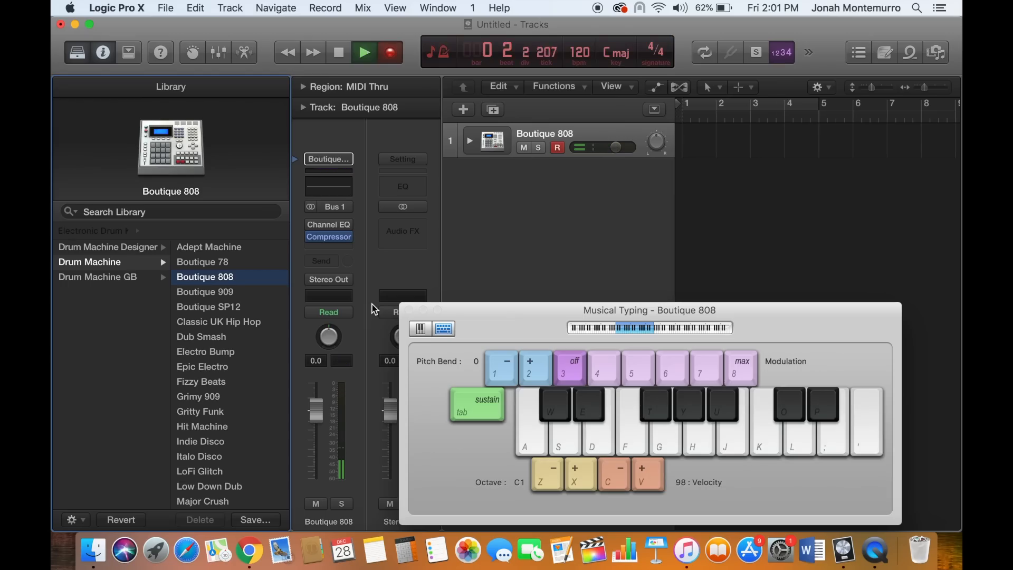
key("j")
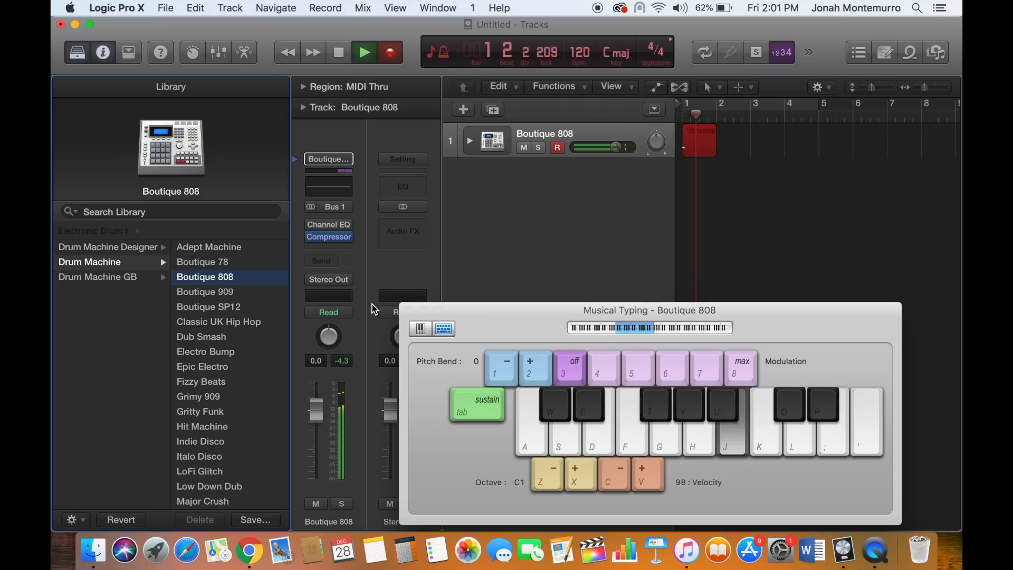
key("d")
key("j")
key("j")
key("d")
key("j")
key("d")
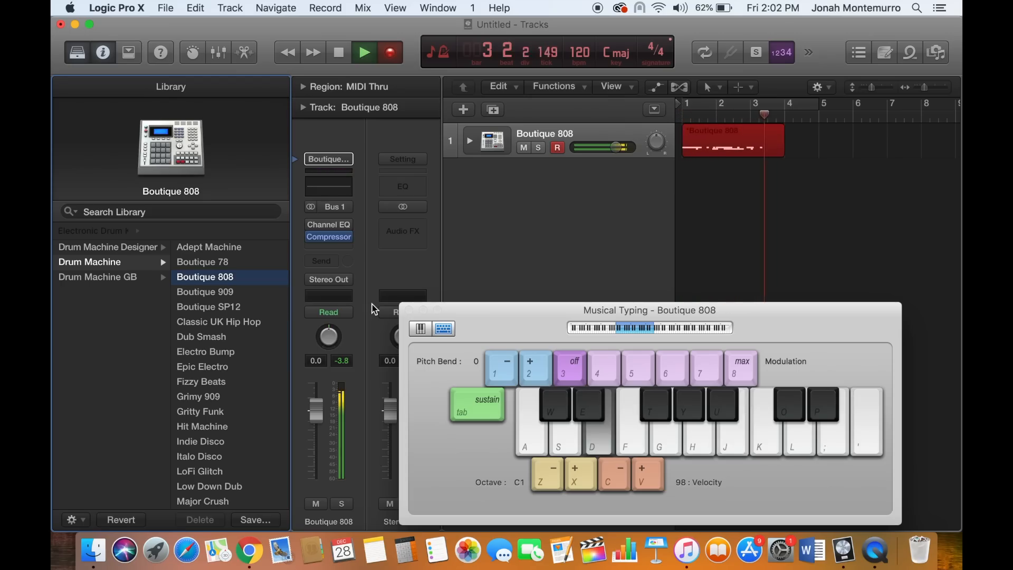
key("j")
key("d")
key("j")
key("d")
key("j")
key("d")
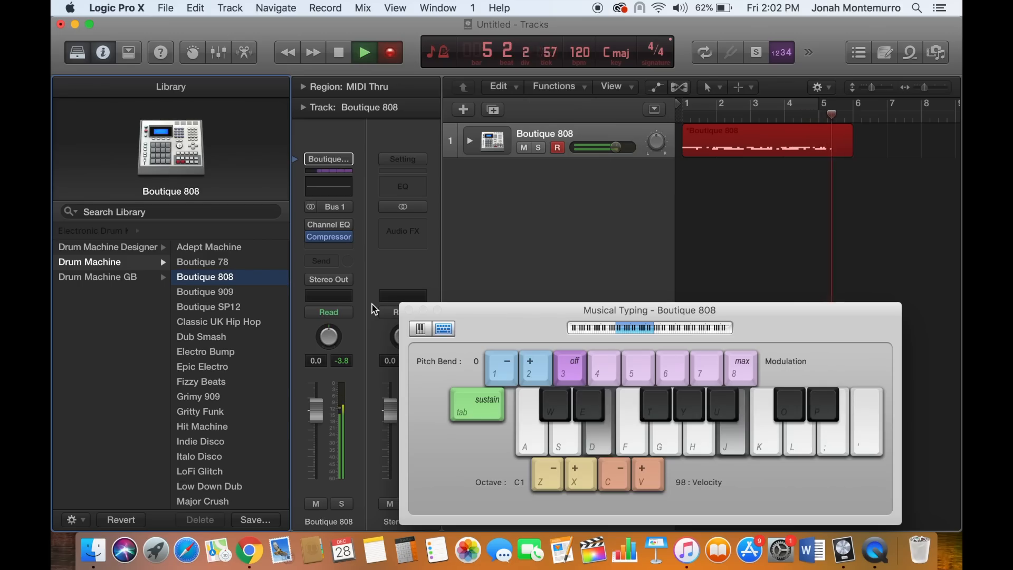
key("j")
key("d")
key("j")
key("j")
key("d")
key("space")
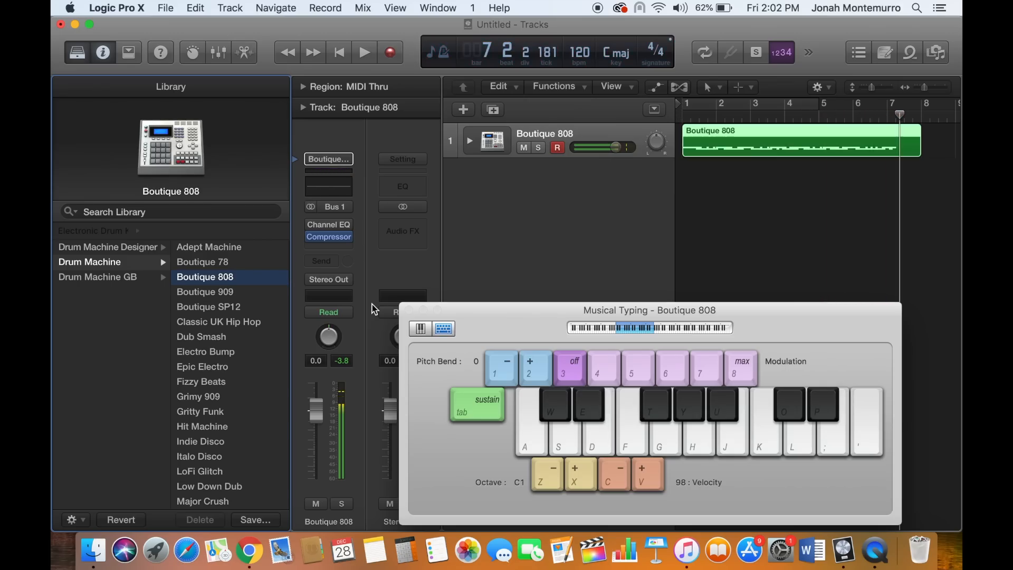
Loop the Boutique 808 region out past bar 8 and play the song from the beginning.
left_click_drag(920, 141, 959, 142)
key("Return")
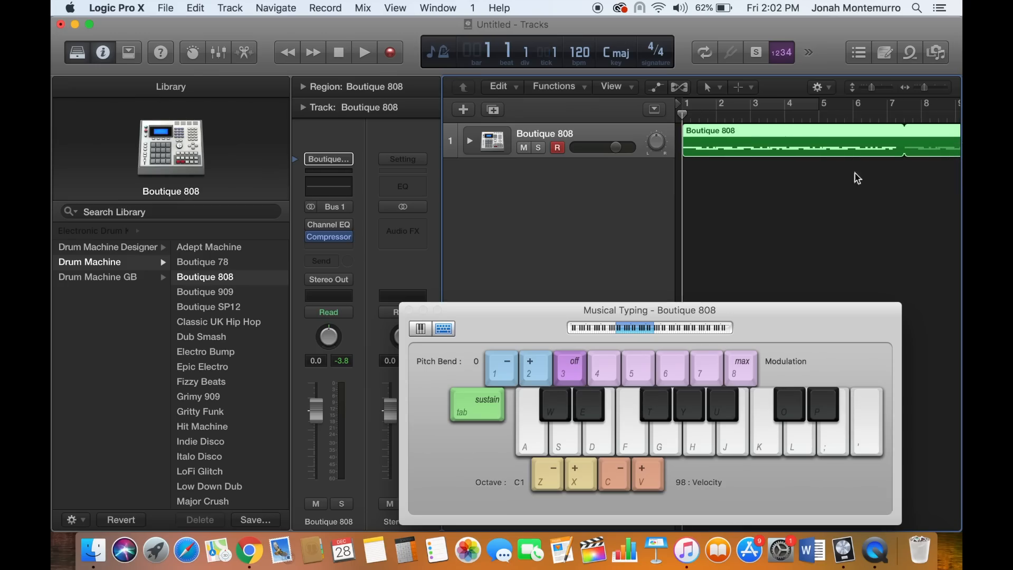
key("space")
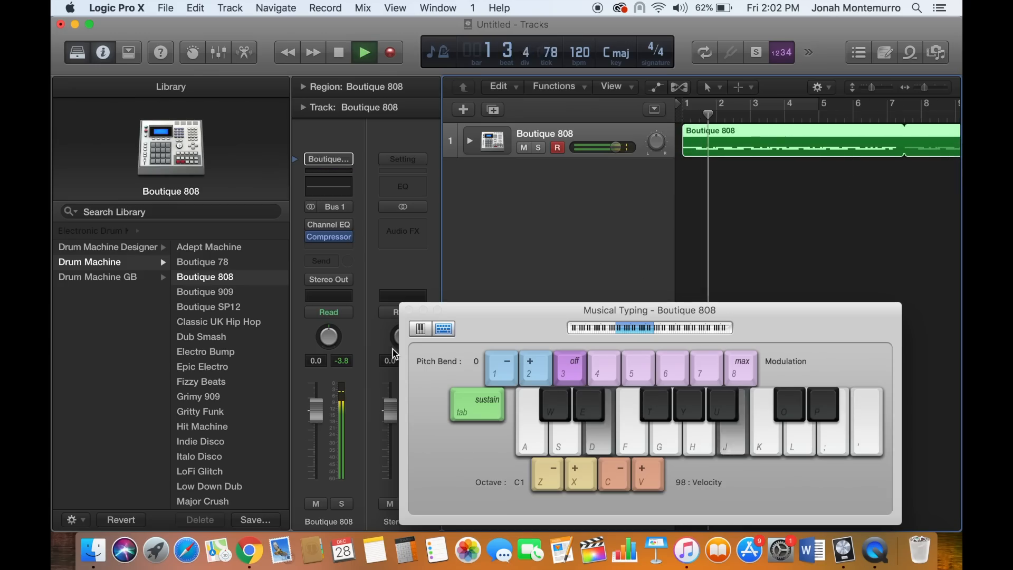
Add a second software instrument track, load the Vibraphone patch from the Mallet sounds, and try its sound over the beat.
left_click(463, 110)
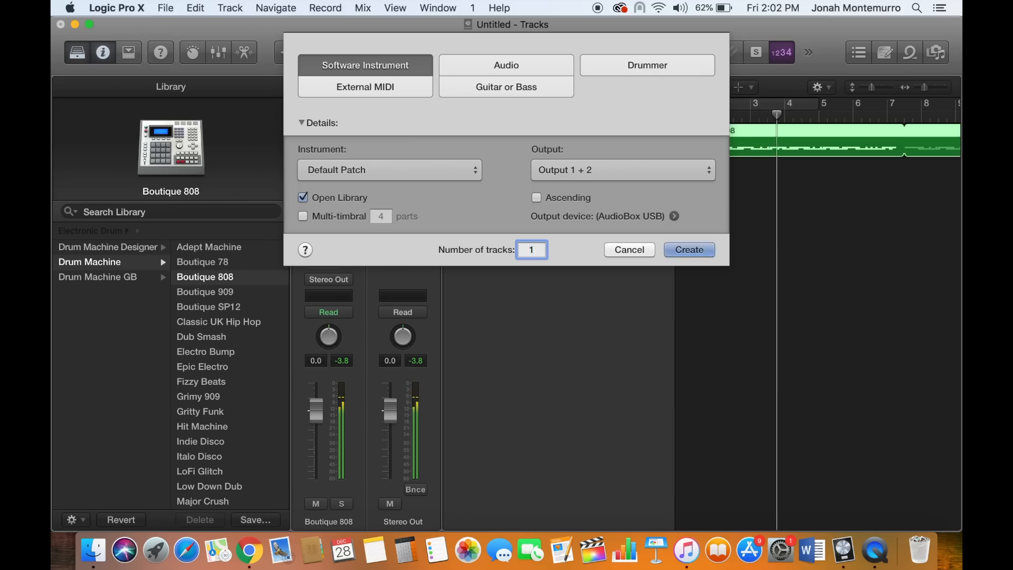
key("Return")
left_click(213, 309)
left_click(94, 306)
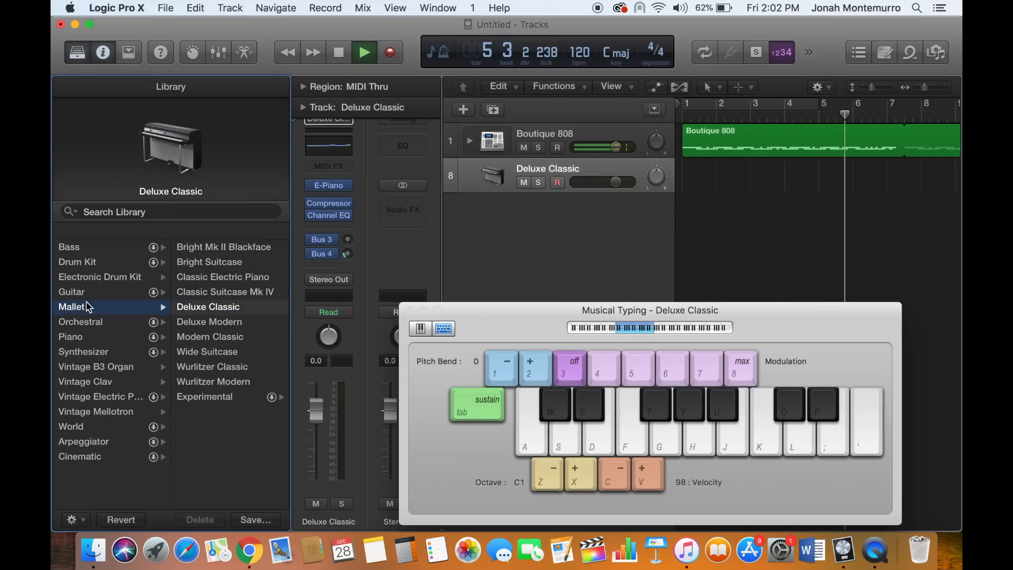
left_click(211, 324)
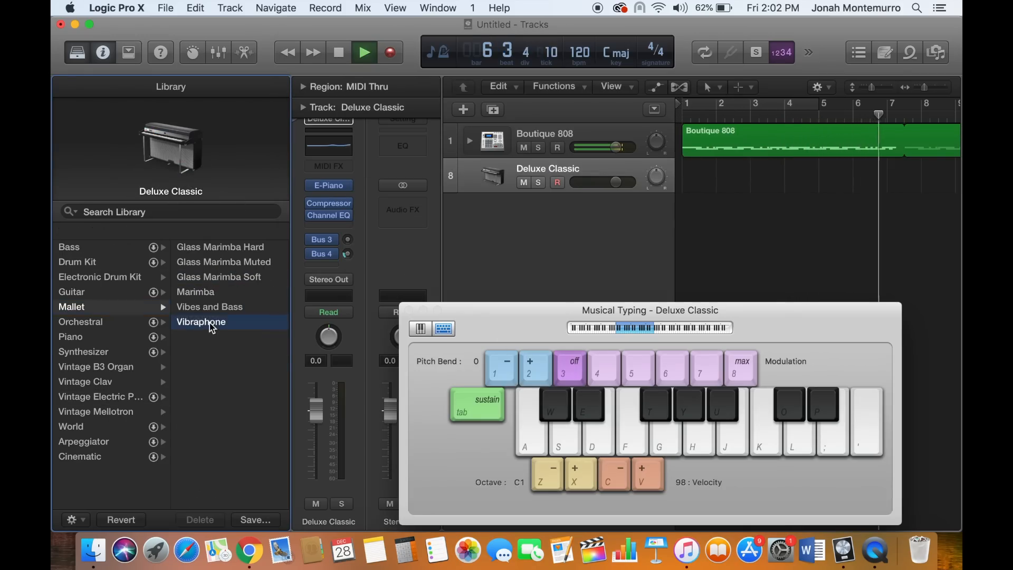
key("l")
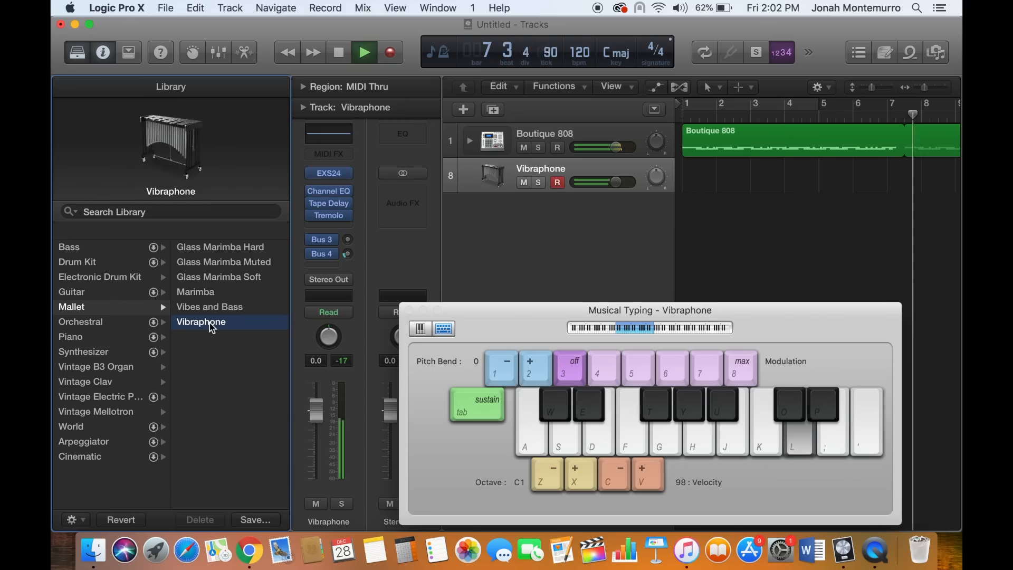
Load the Acoustic Guitar patch from the Guitar sounds on the second track and try a few notes over the beat.
key("k")
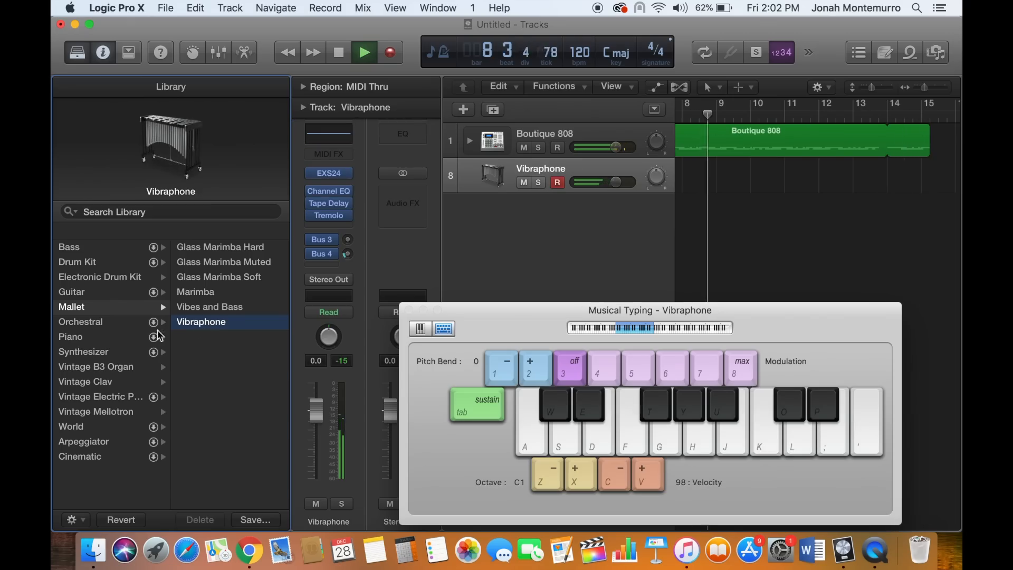
left_click(113, 262)
left_click(108, 292)
left_click(228, 263)
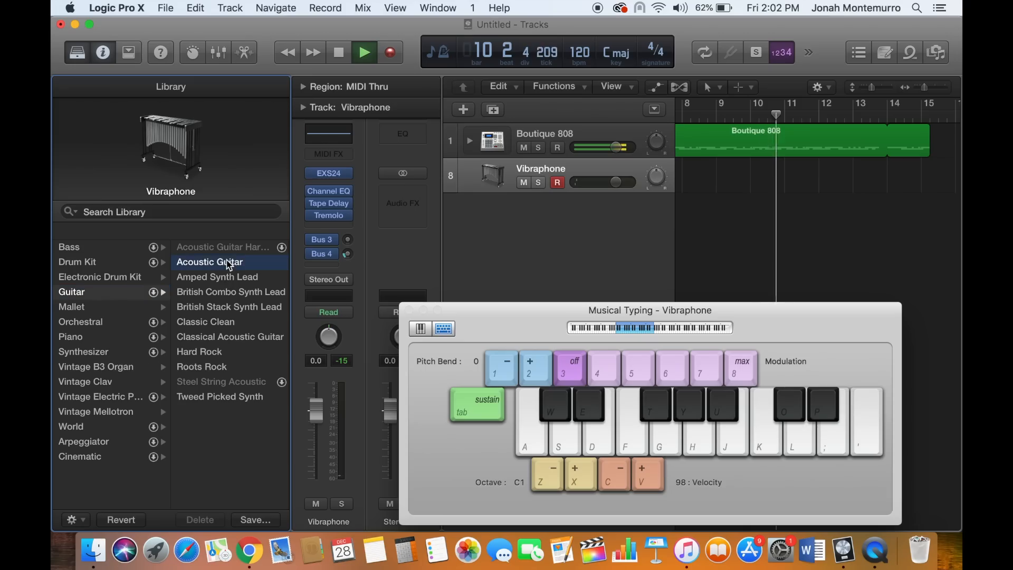
key("k")
key("k")
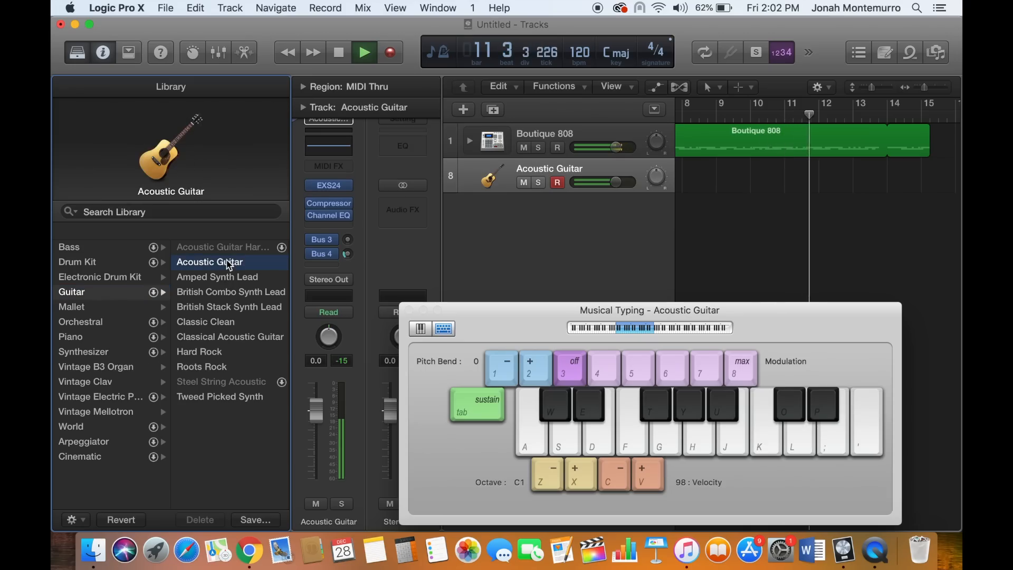
Switch the second track to the Classic Clean guitar patch and try out notes over the playing beat.
left_click(225, 322)
key("l")
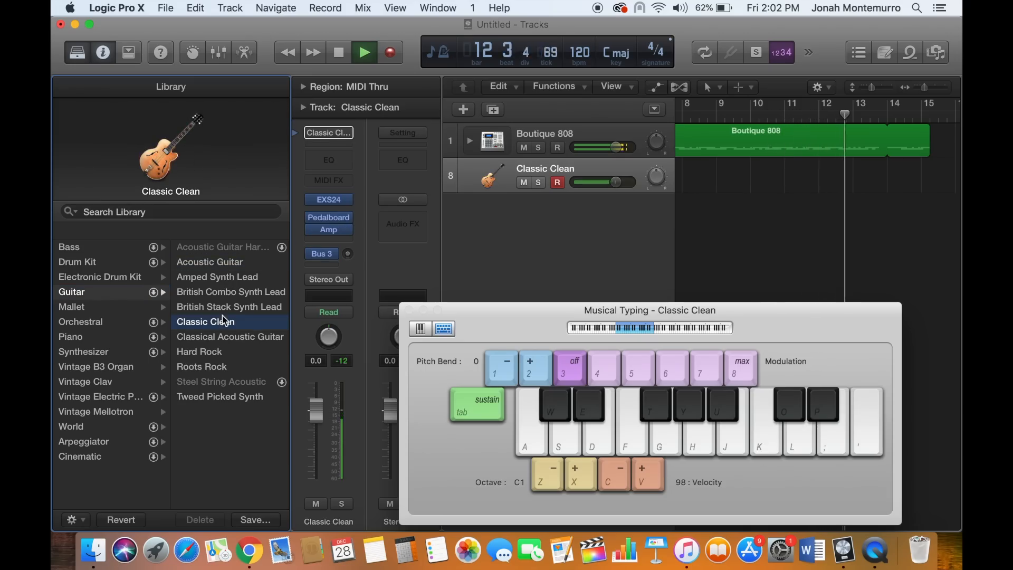
key("l")
key("k")
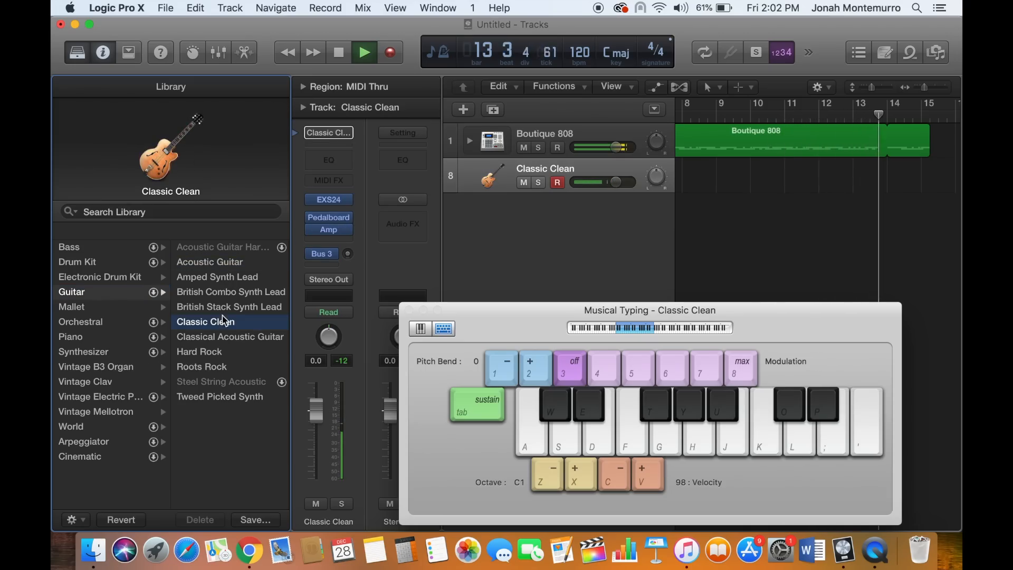
key("a")
key("l")
key("a")
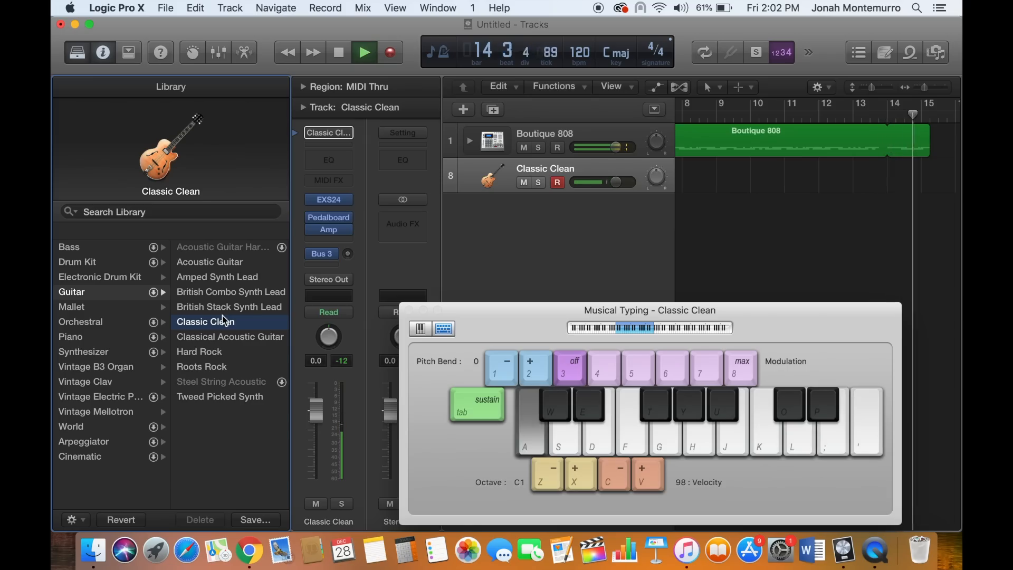
key("d")
key("k")
key("k")
Audition the Classical Acoustic Guitar and Roots Rock patches on the second track, ending playback with Roots Rock loaded.
left_click(201, 339)
key("s")
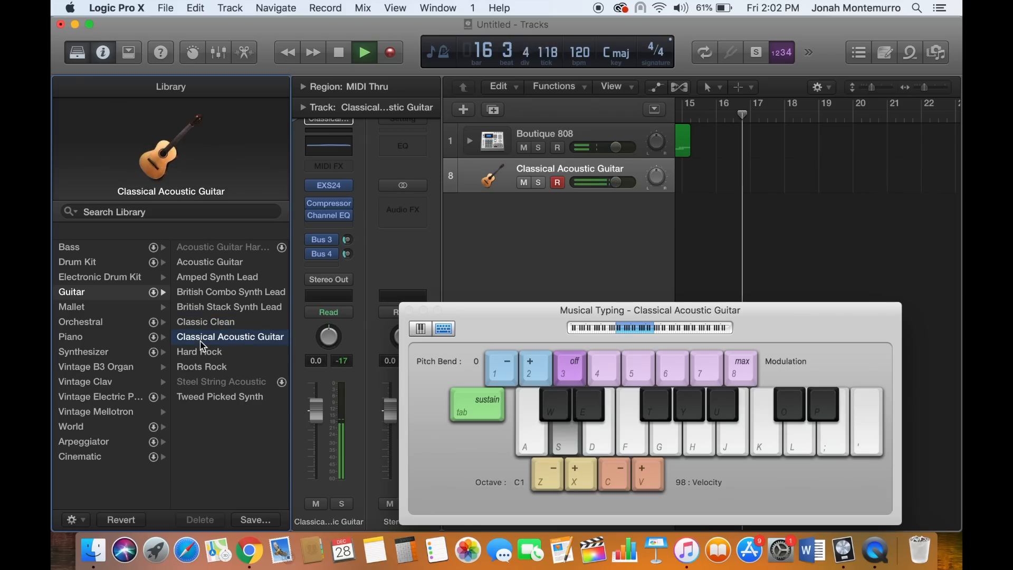
key("k")
left_click(203, 367)
key("a")
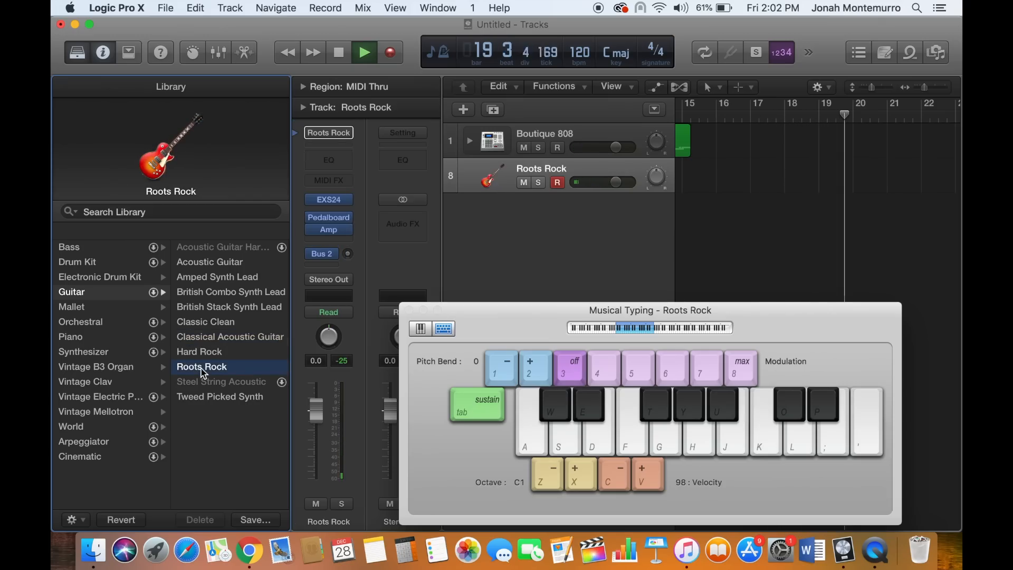
key("space")
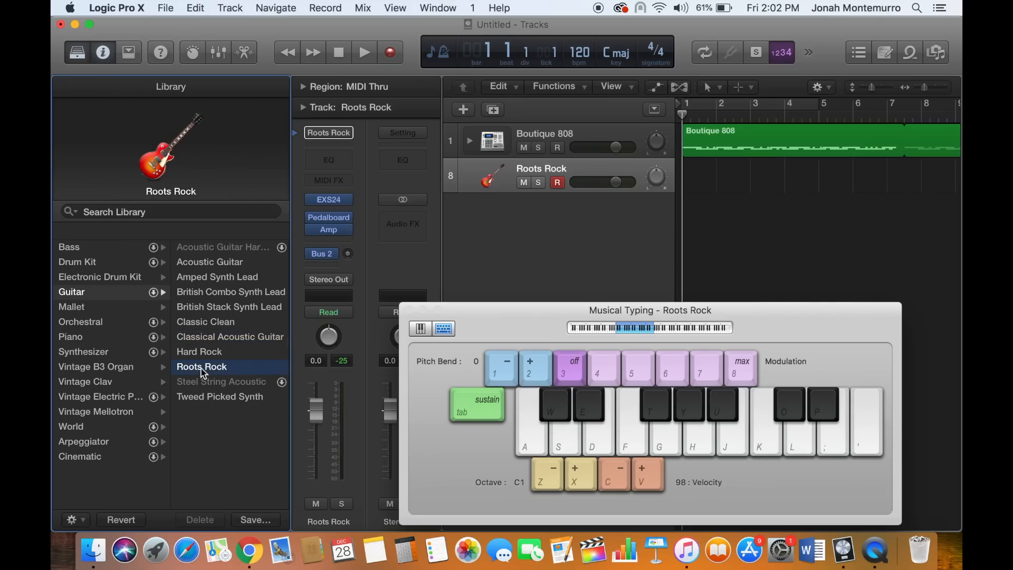
Record a Roots Rock guitar part over the Boutique 808 beat from bar 1 to about bar 10 with Musical Typing.
key("r")
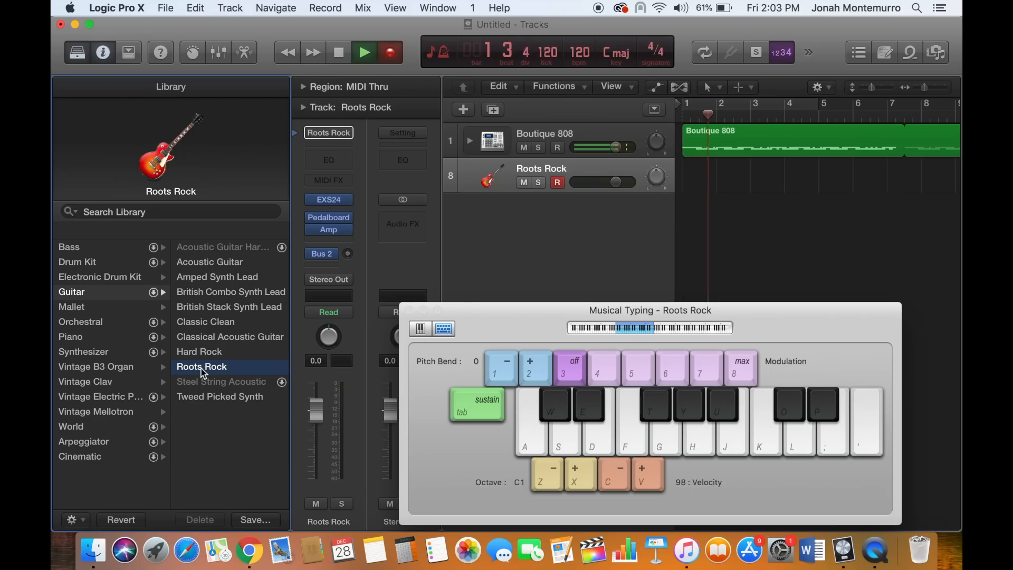
key("k")
key("l")
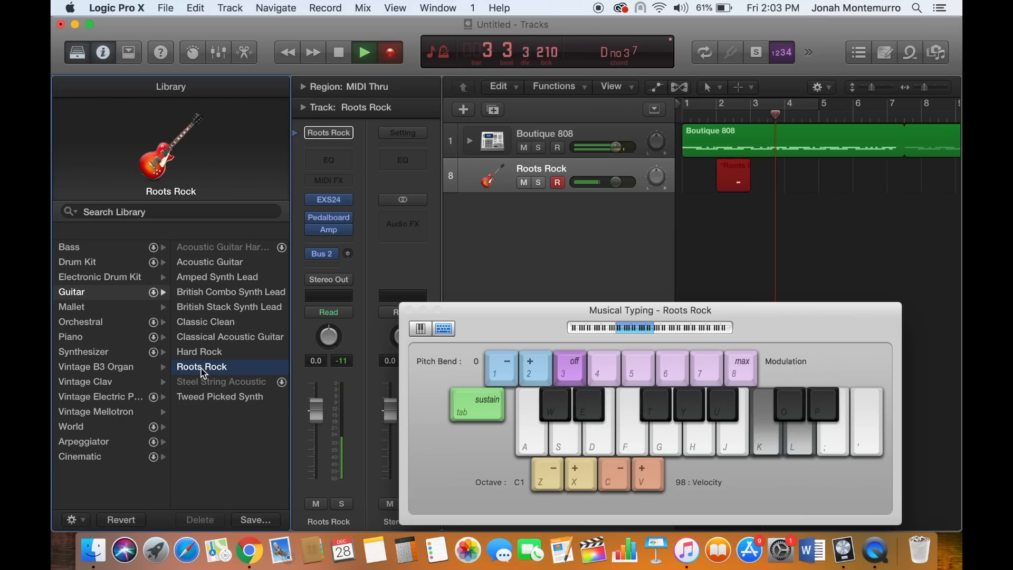
key("a")
key("d")
key("s")
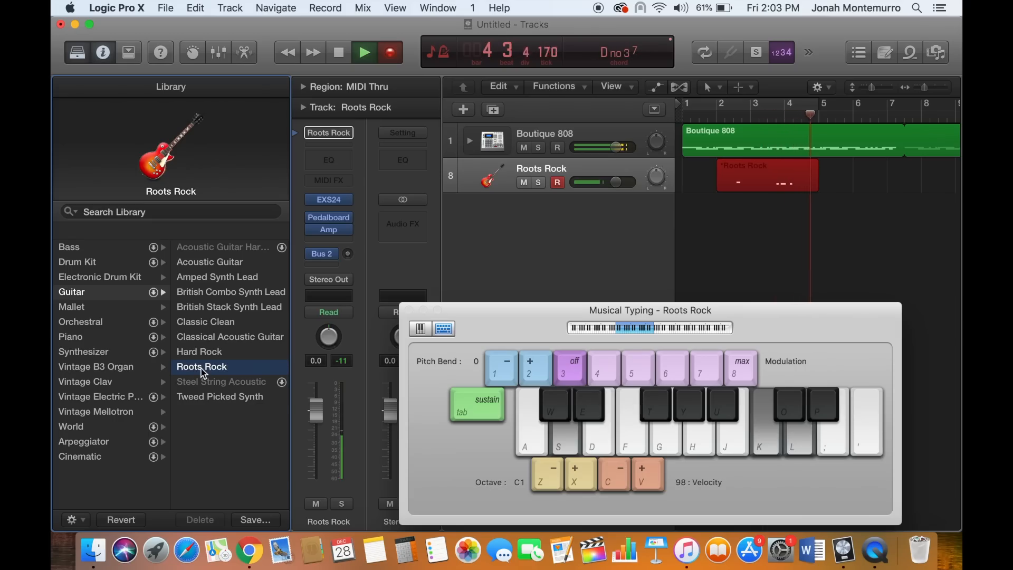
key("j")
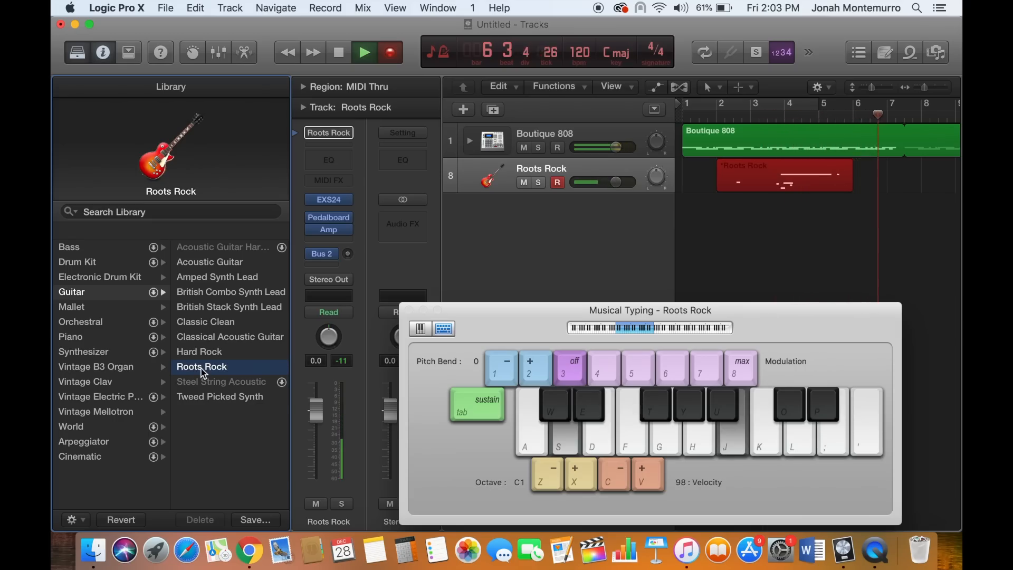
key("a")
key("d")
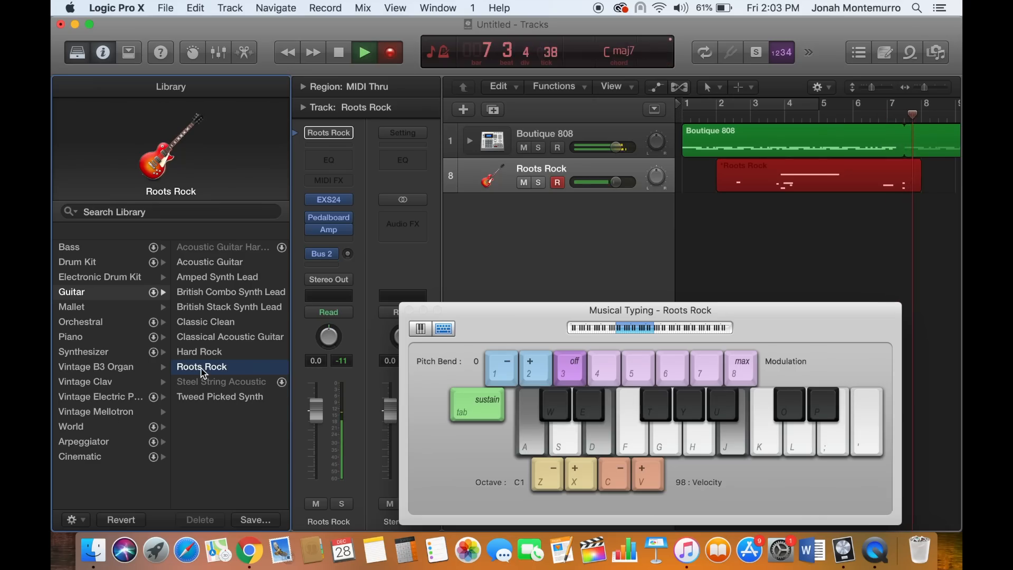
key("l")
key("k")
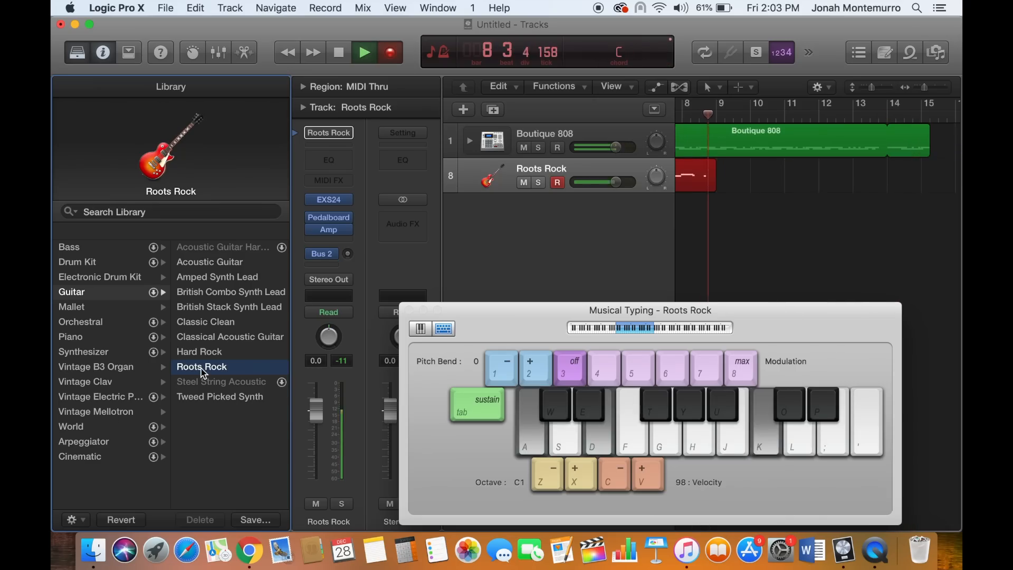
key("k")
key("k")
key("j")
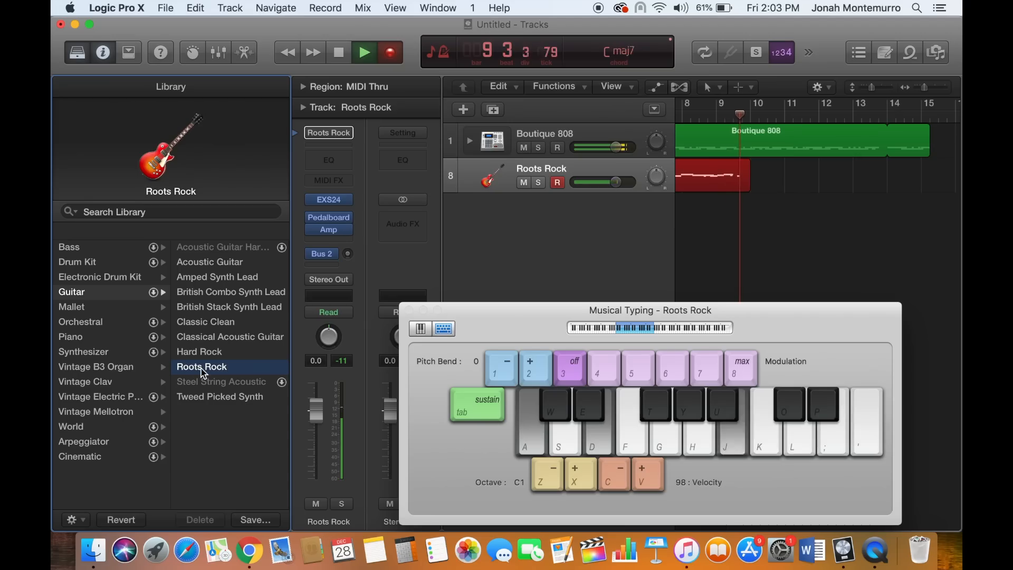
Switch the track to the British Combo Synth Lead patch, stop the recording and return the playhead to bar 1.
left_click(258, 294)
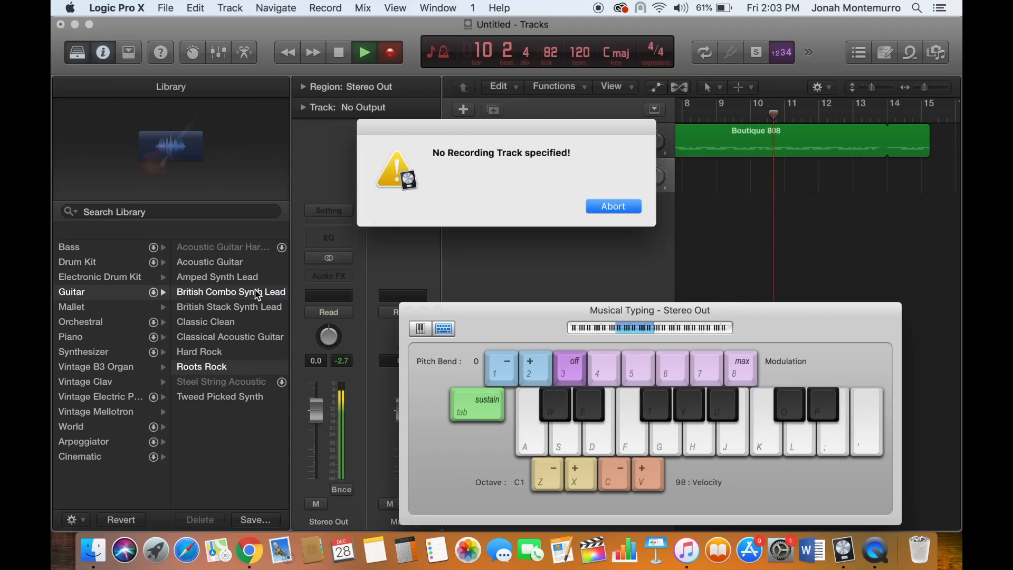
key("Return")
key("space")
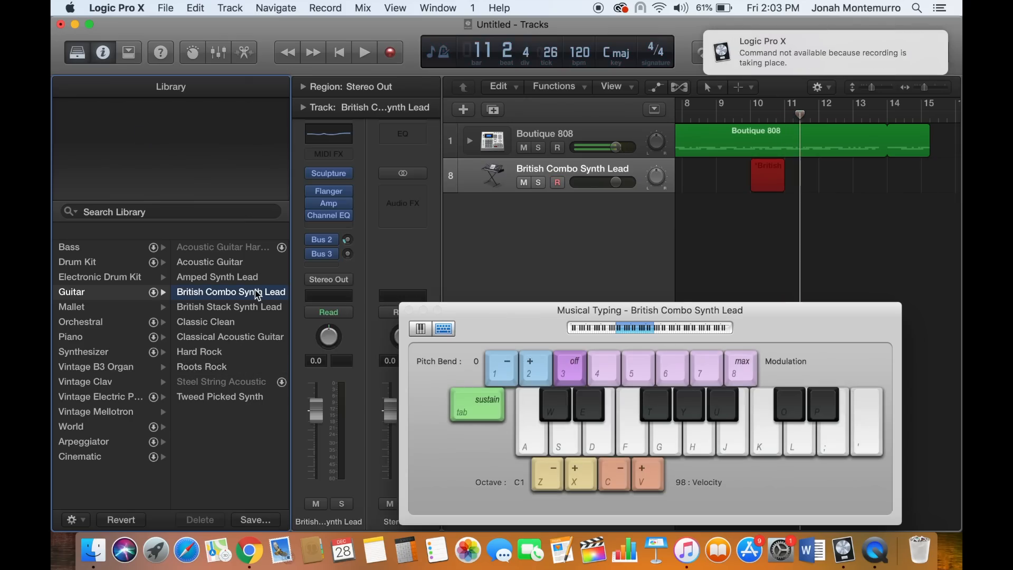
key("Return")
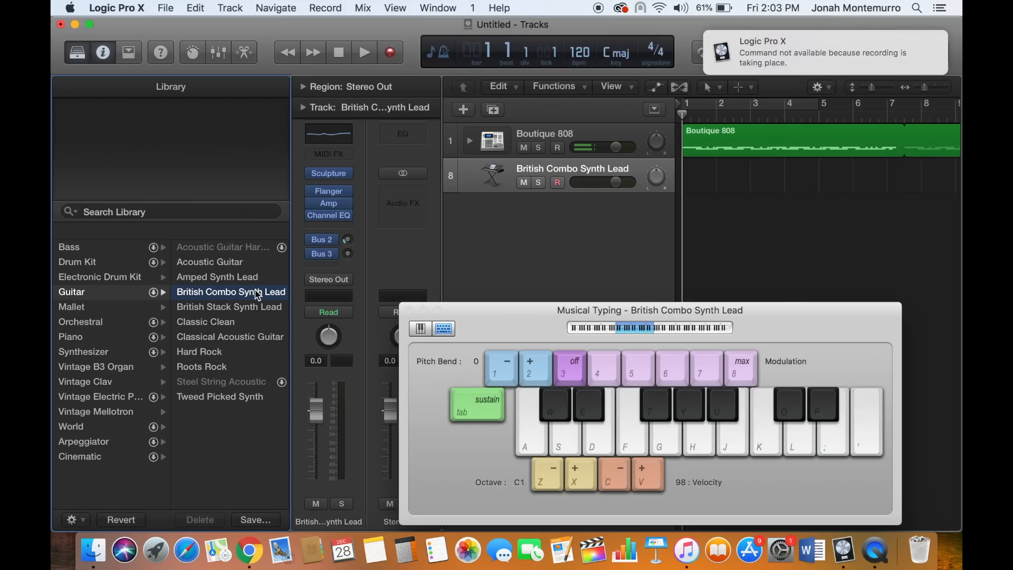
Load the British Stack Synth Lead patch on the second track and try out a melody with Musical Typing.
left_click(229, 314)
key("l")
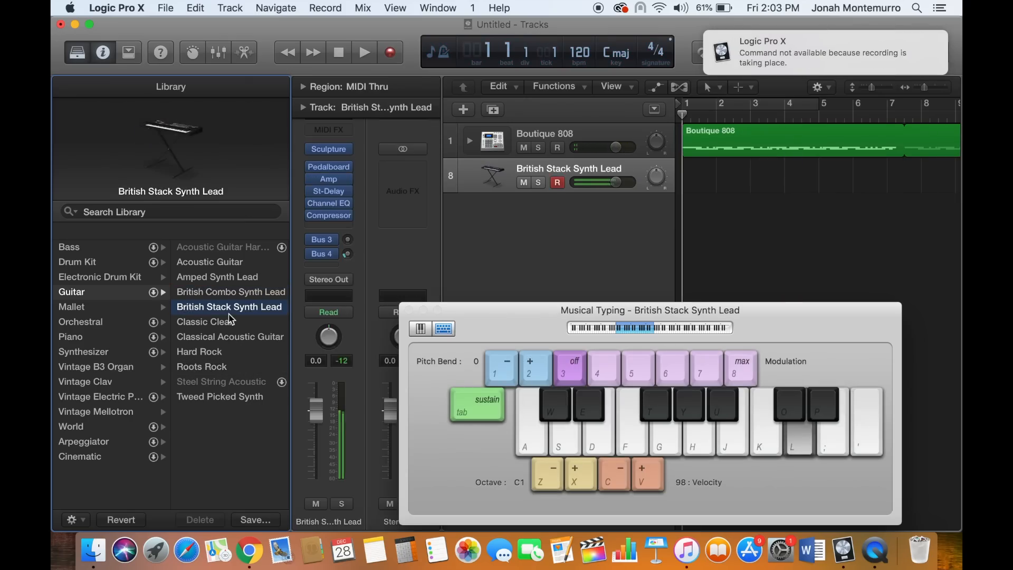
key("k")
key("j")
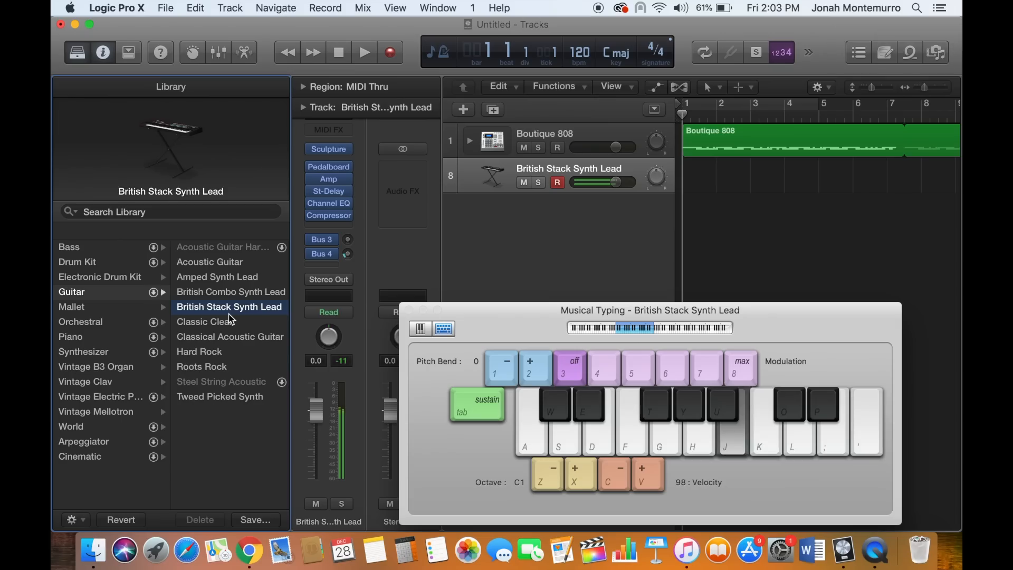
key("k")
key("l")
key("k")
key("j")
key("k")
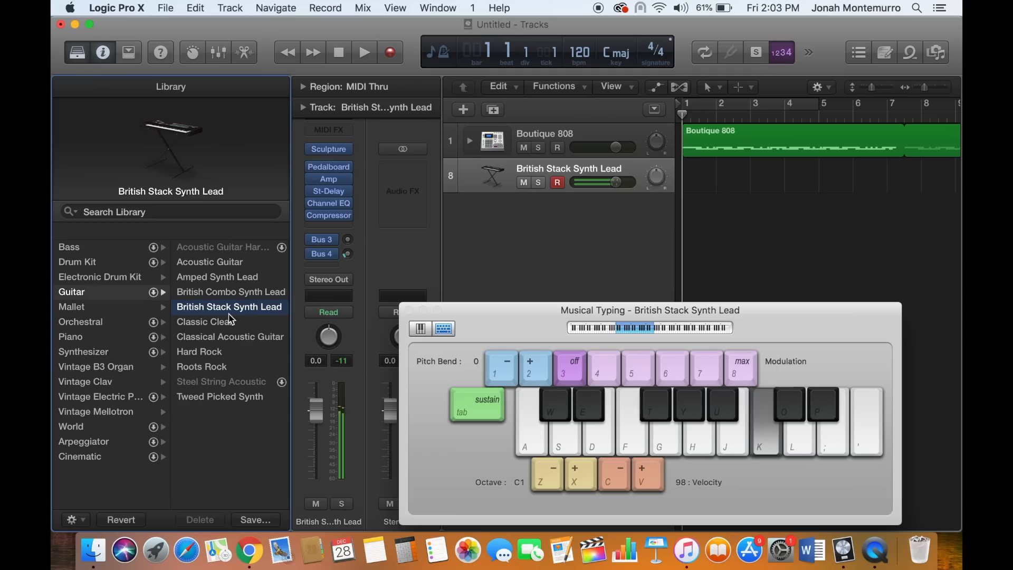
key("l")
key("l")
key("k")
key("j")
key("j")
key("k")
key("l")
key("semicolon")
key("l")
key("k")
Record a British Stack Synth Lead melody over the beat from bar 1 to about bar 7 and return the playhead to the beginning.
key("r")
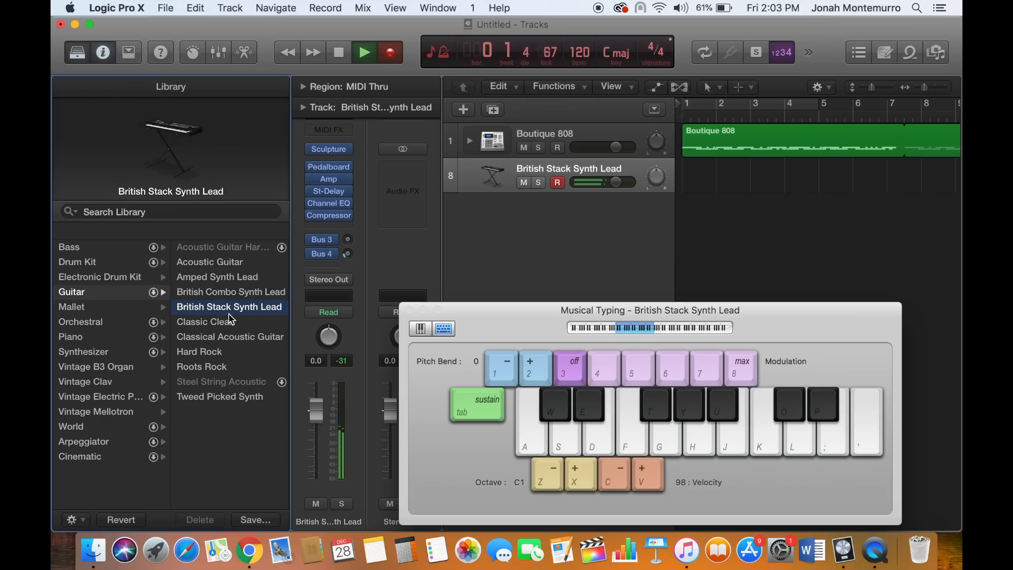
key("l")
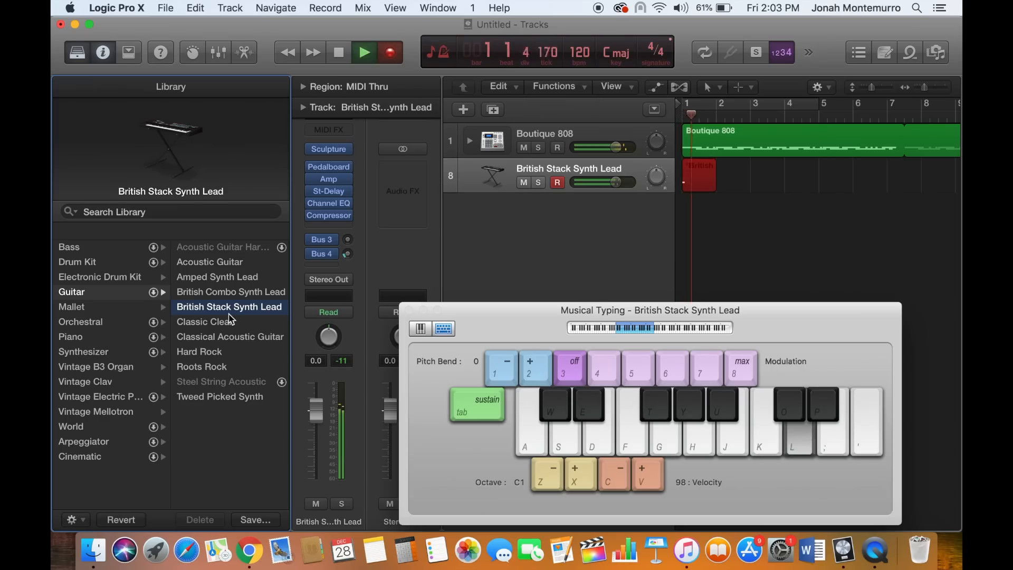
key("k")
key("j")
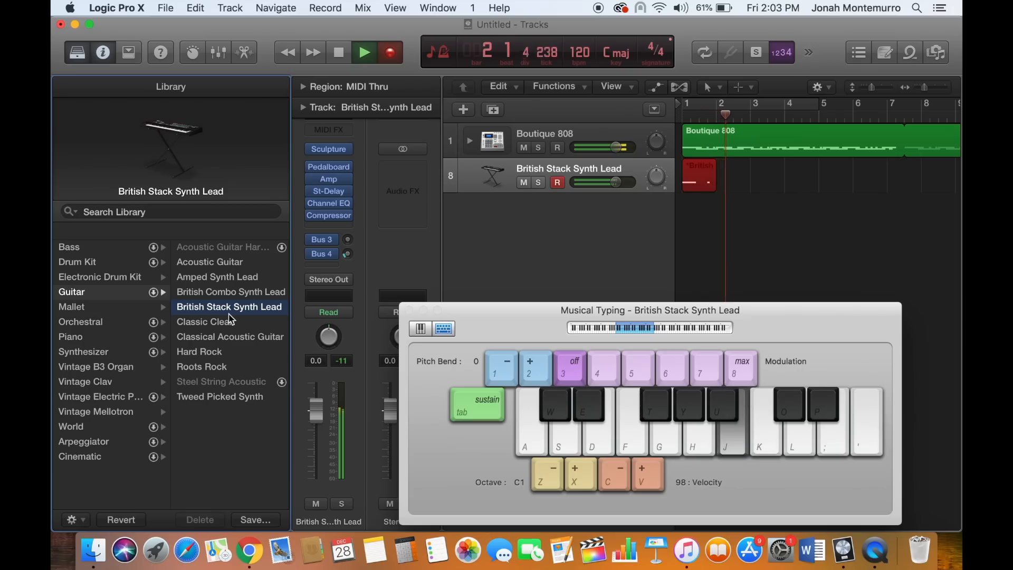
key("semicolon")
key("l")
key("k")
key("k")
key("semicolon")
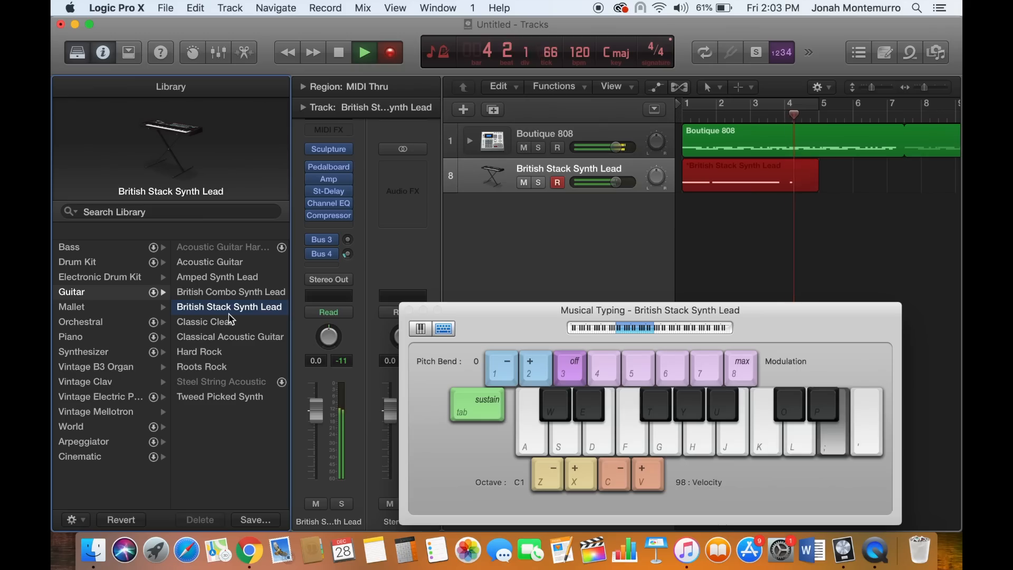
key("l")
key("k")
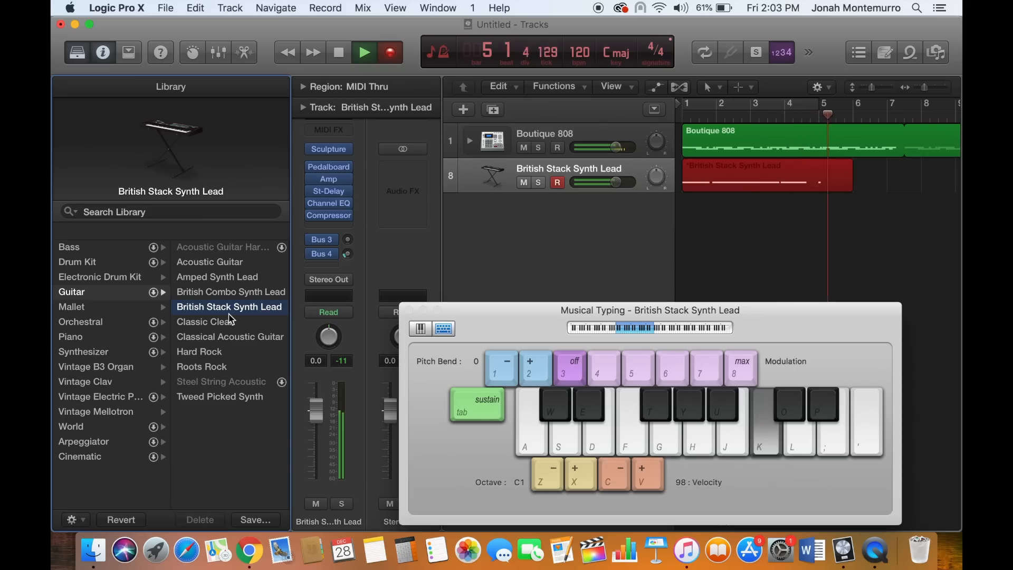
key("semicolon")
key("l")
key("k")
key("j")
key("k")
key("l")
key("semicolon")
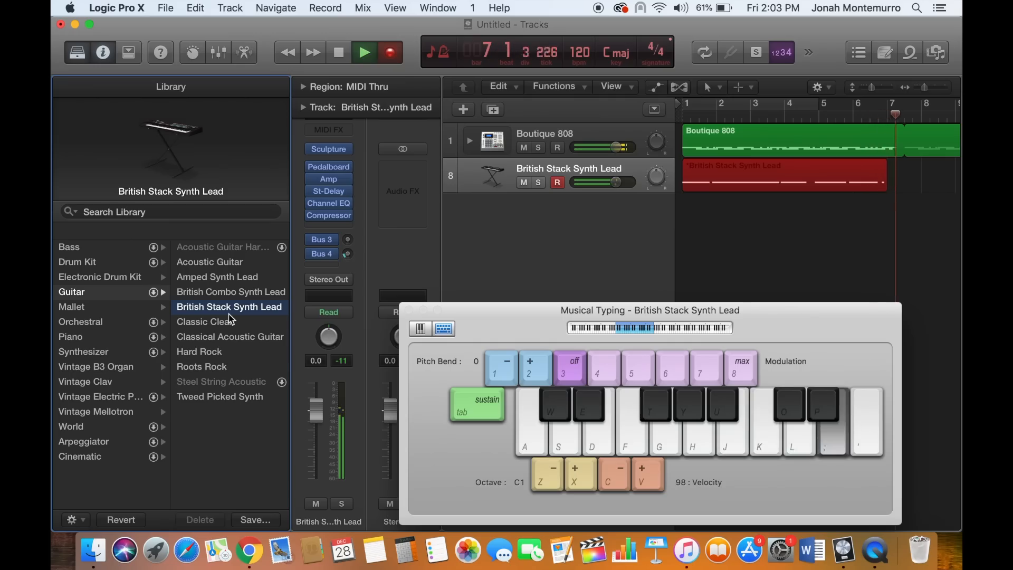
key("space")
key("Return")
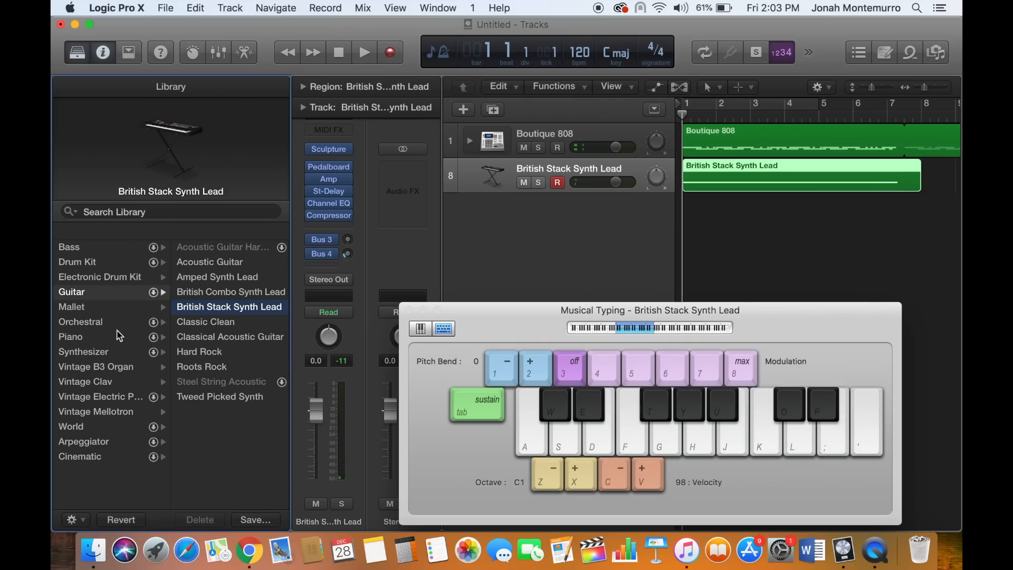
Load the Erhu patch from the World Stringed sounds on the melody track and try it while the song plays.
left_click(101, 430)
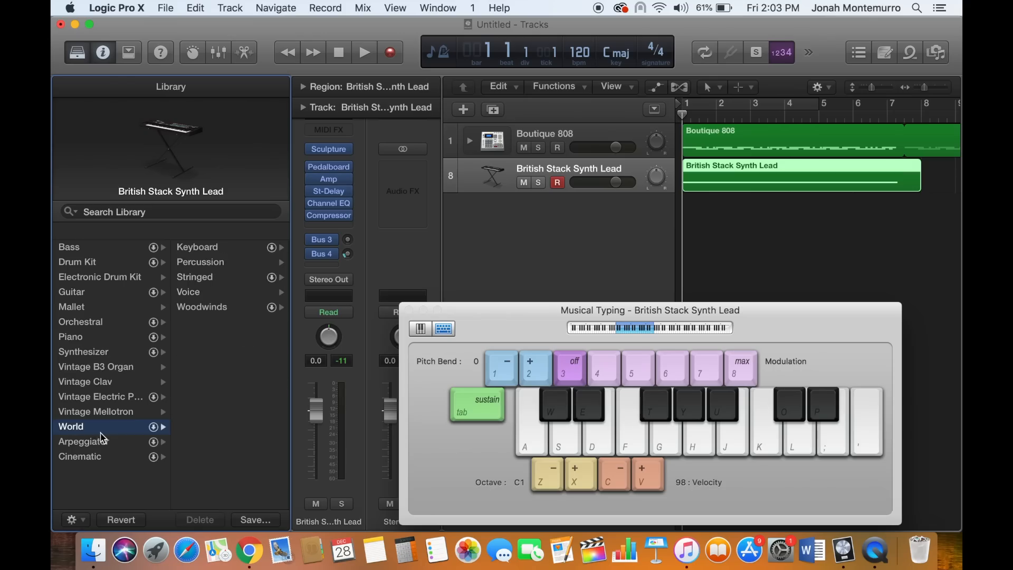
left_click(225, 281)
left_click(202, 322)
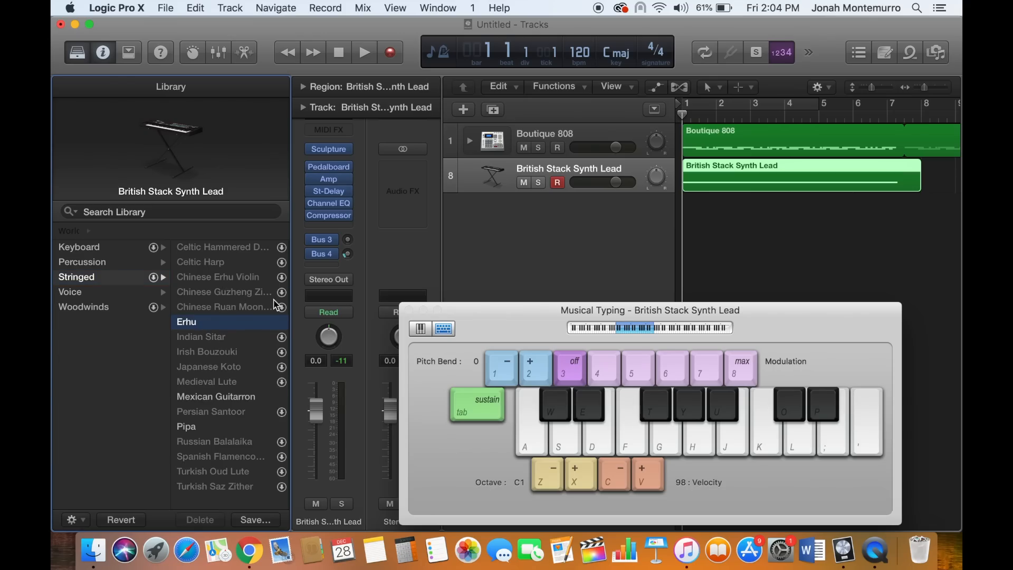
key("k")
key("j")
key("space")
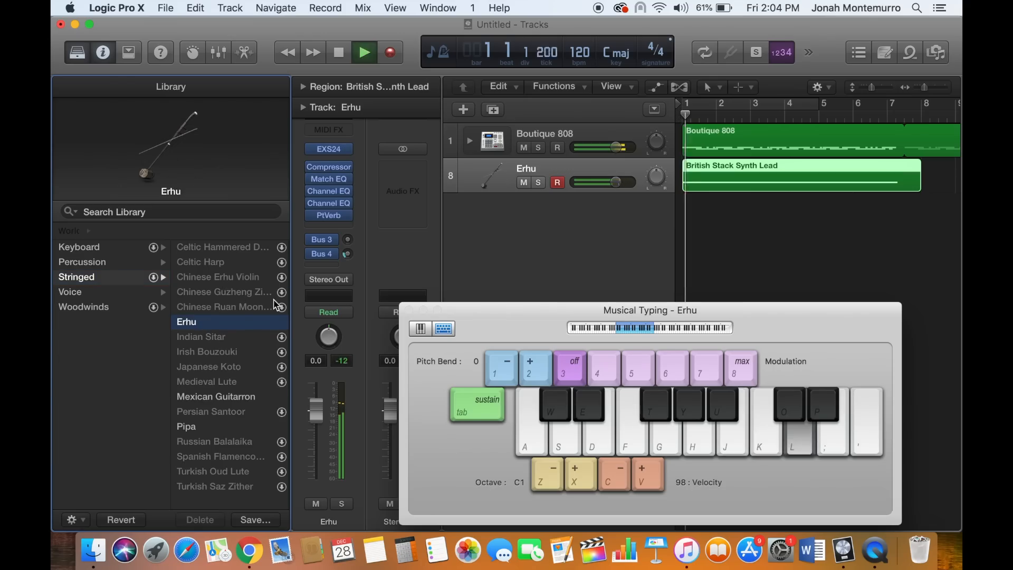
key("k")
key("j")
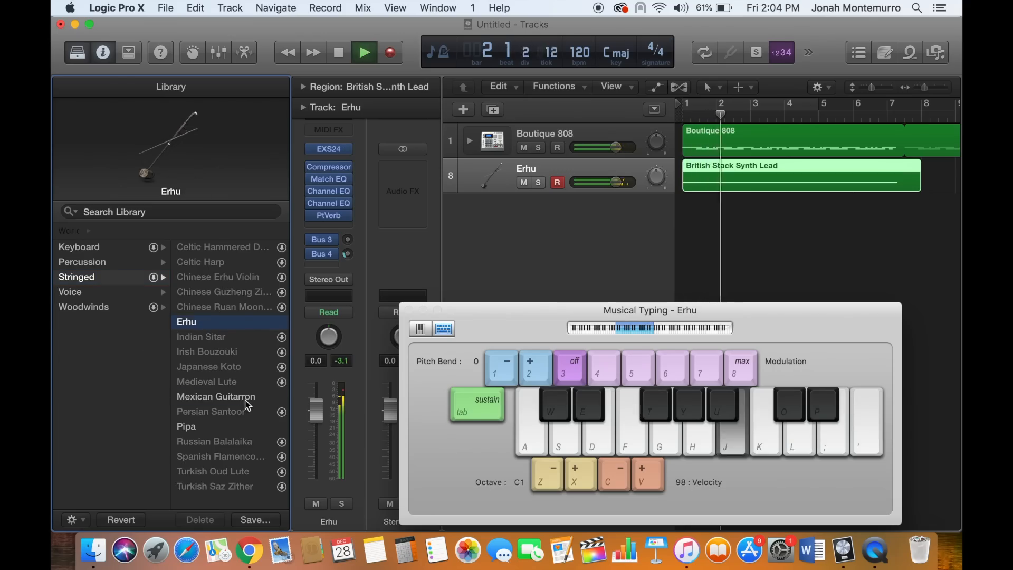
Switch the melody track to the Mexican Guitarron patch and try its sound during playback.
left_click(245, 404)
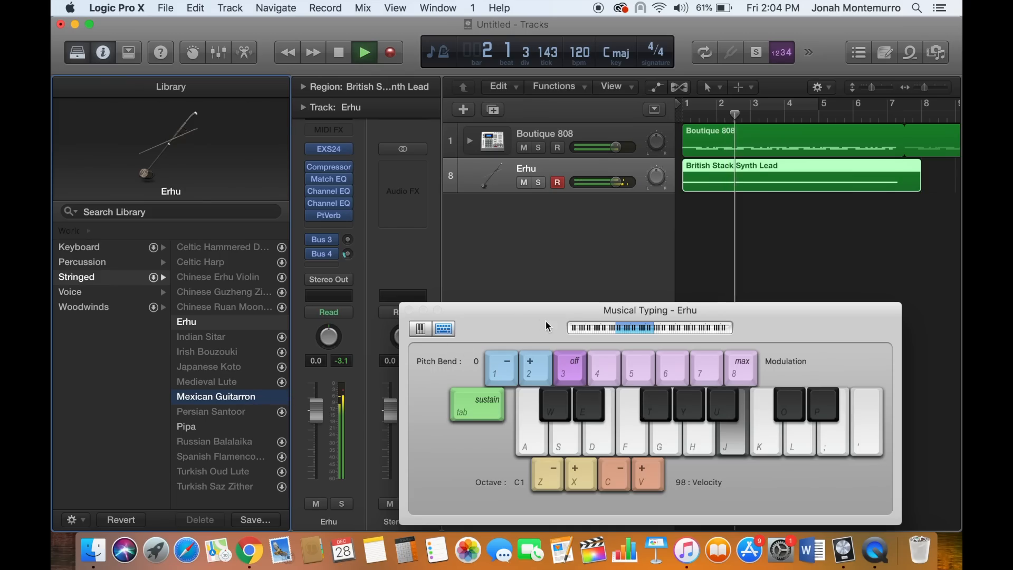
key("k")
key("l")
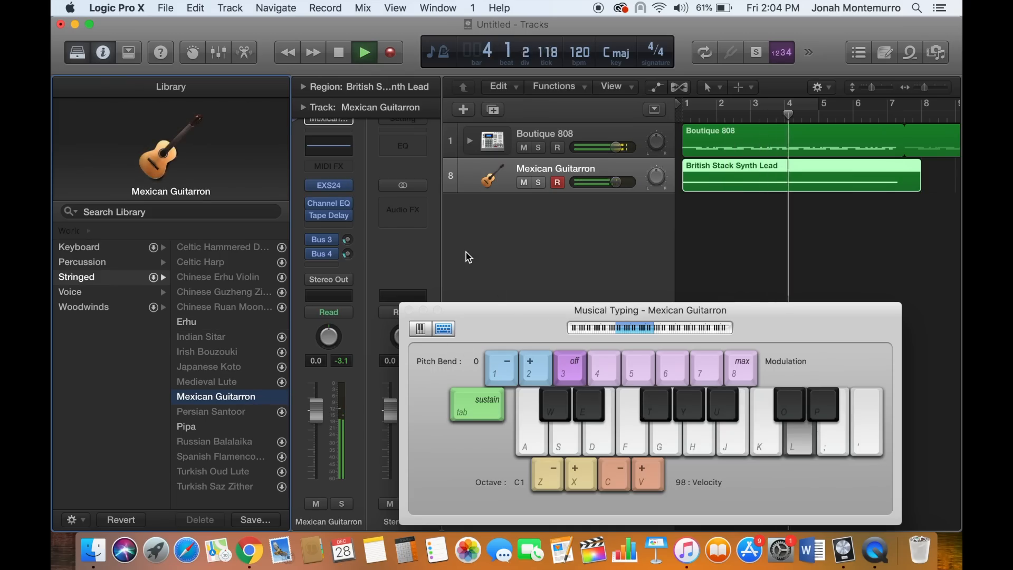
Switch the melody track back to the Erhu patch and restart playback from the beginning.
left_click(255, 321)
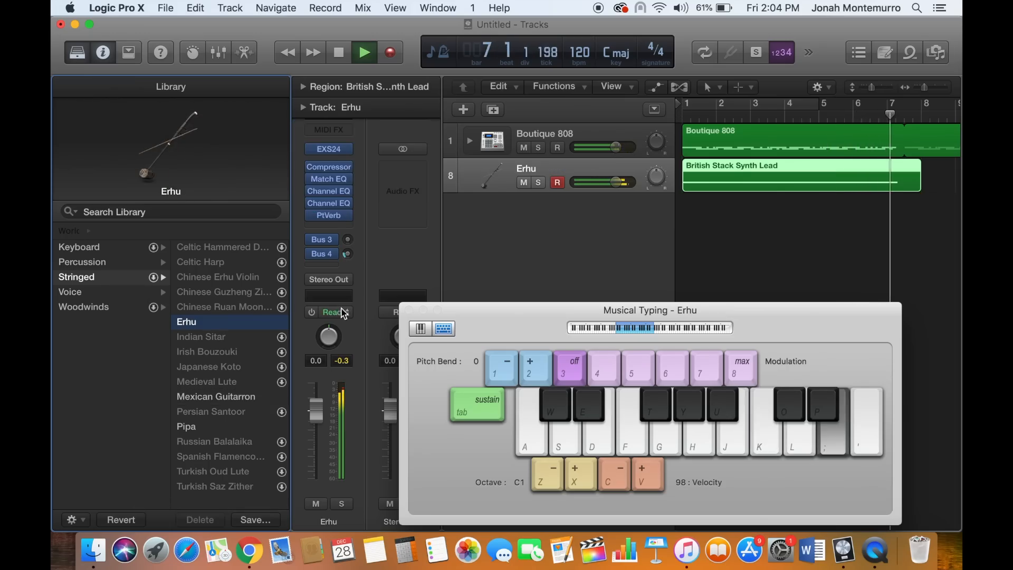
key("Return")
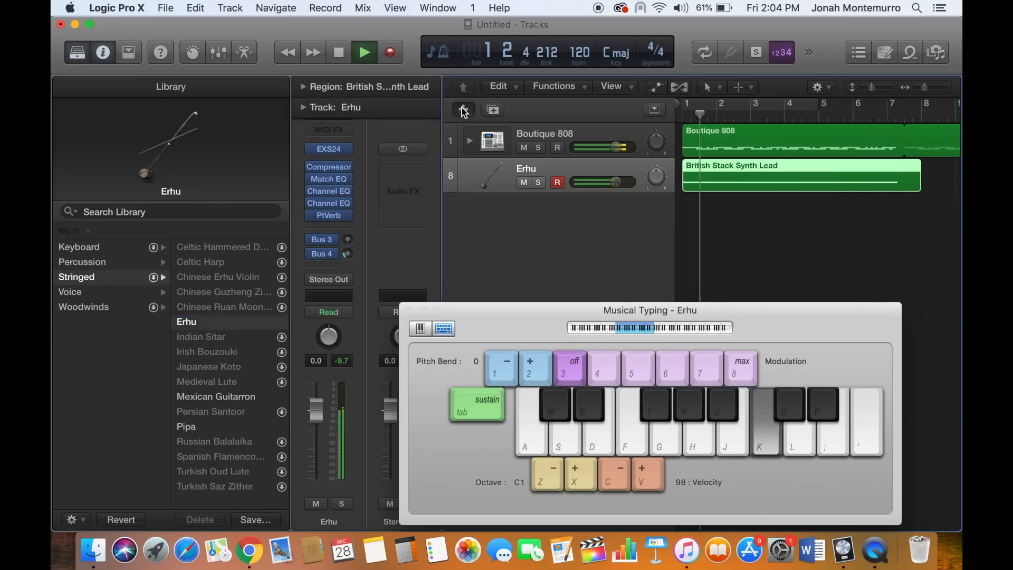
Add a software instrument track with the Italo Disco drum machine patch and try its sound with Musical Typing.
left_click(463, 110)
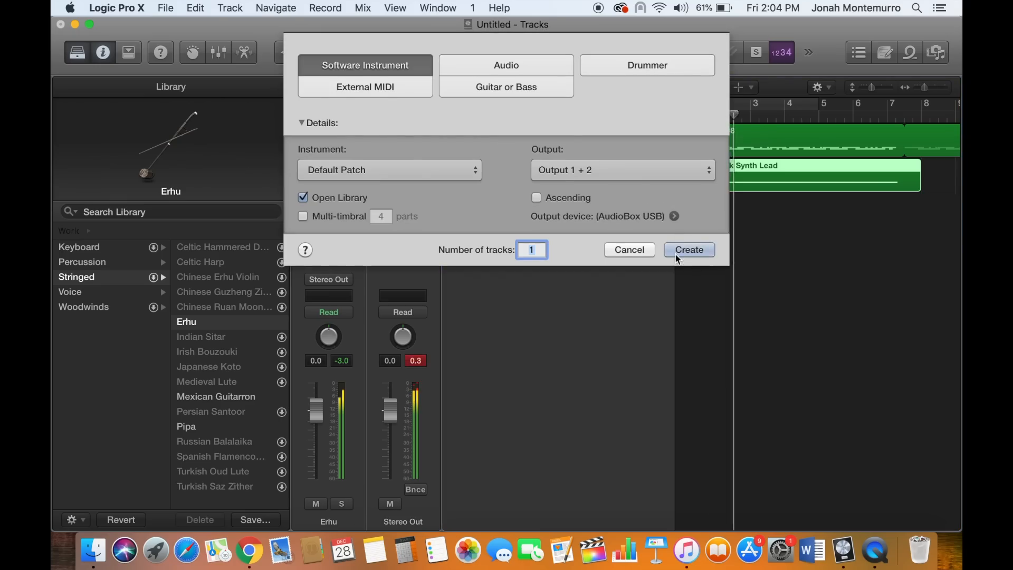
left_click(674, 249)
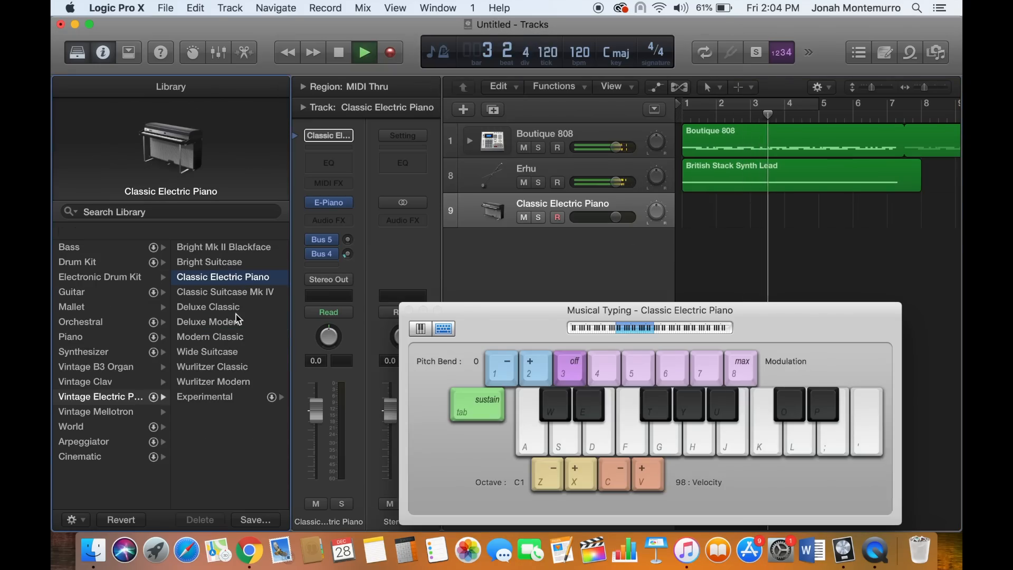
left_click(100, 307)
left_click(87, 277)
left_click(232, 262)
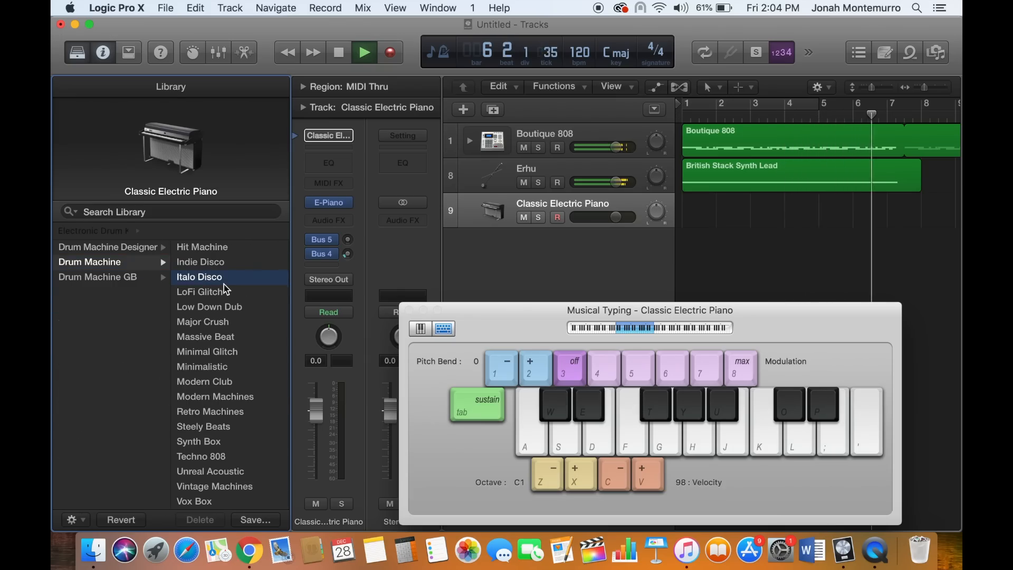
key("k")
key("k")
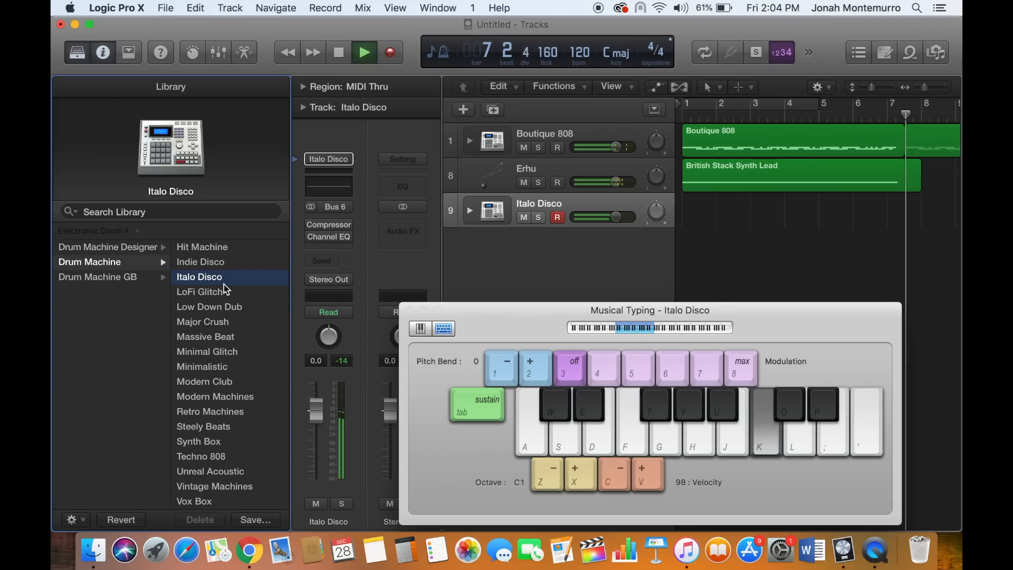
Load the Minimal Glitch drum machine patch and audition its sounds at octaves C1, C2 and C3.
left_click(206, 352)
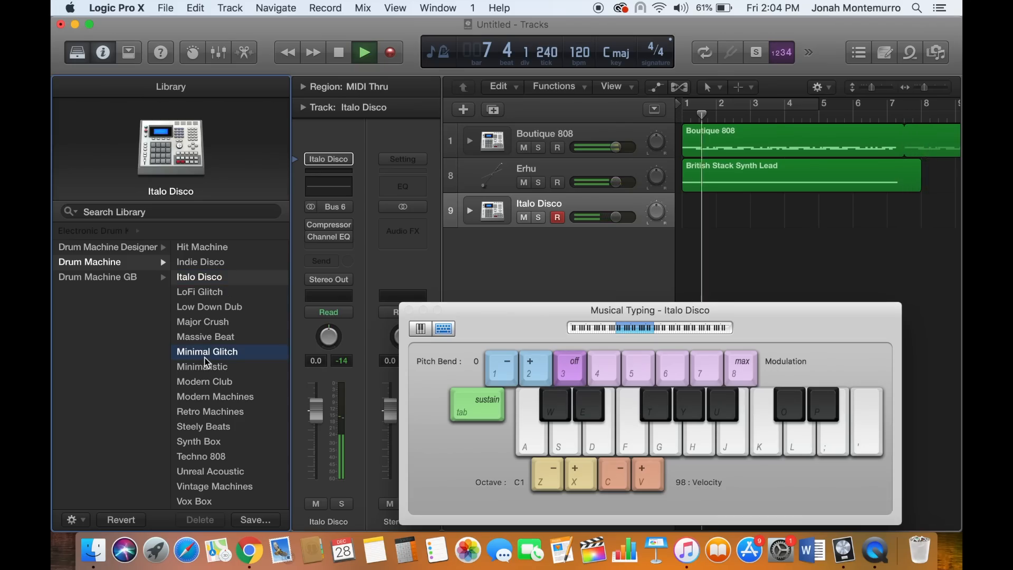
key("j")
key("k")
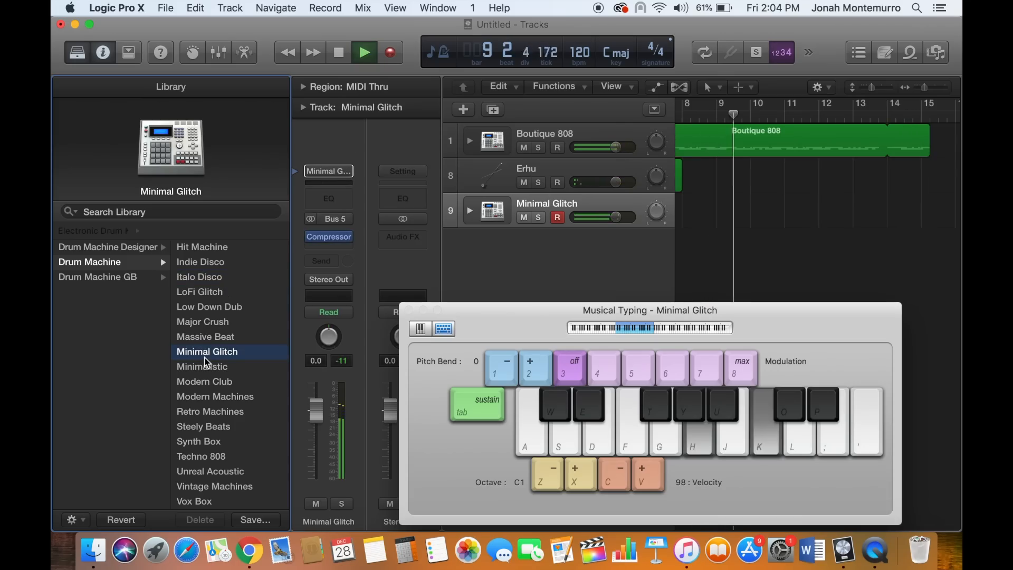
key("x")
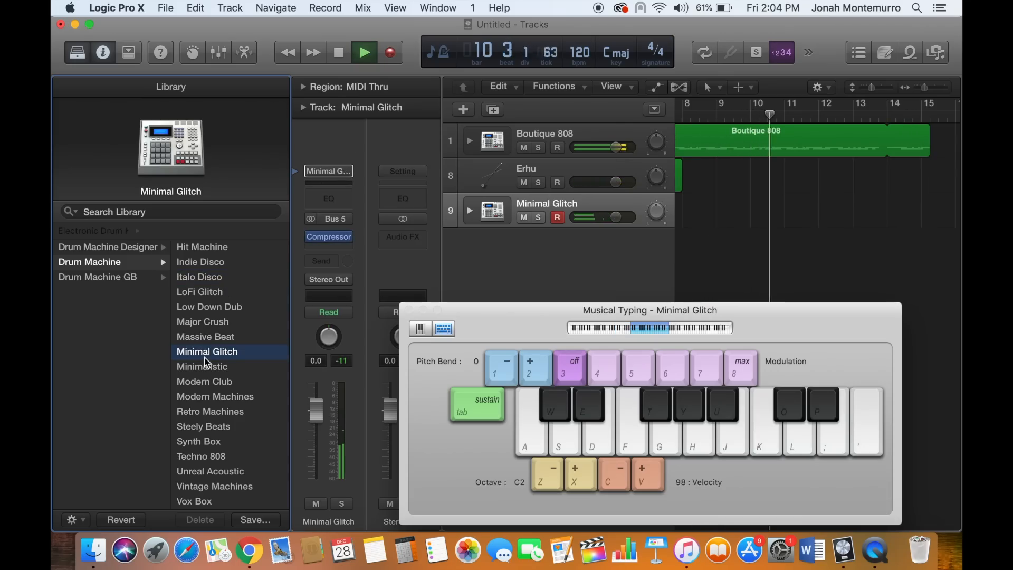
key("k")
key("j")
key("k")
key("x")
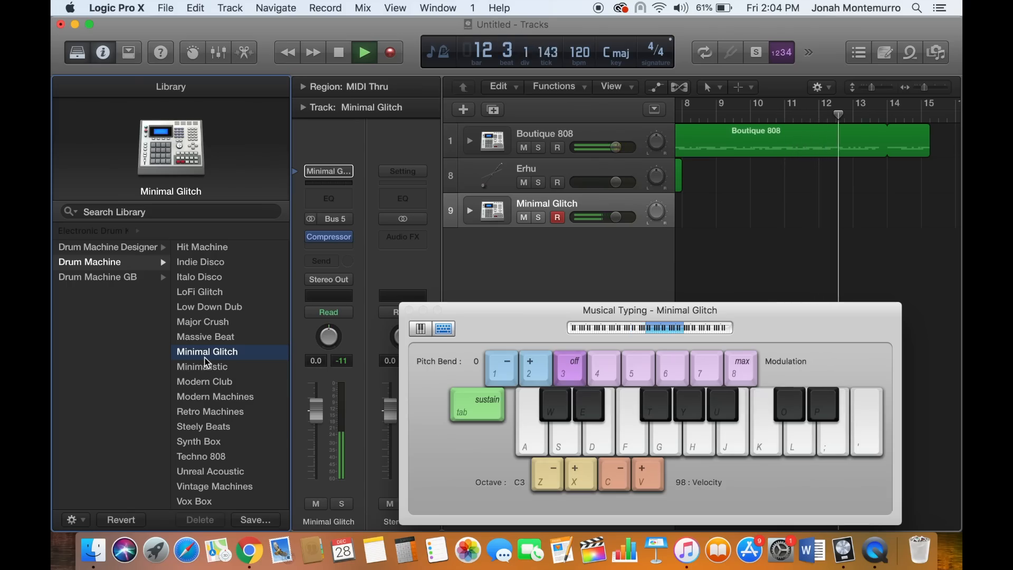
key("k")
key("z")
key("j")
key("z")
key("j")
key("j")
Restart playback from the beginning and rehearse Minimal Glitch hits over the existing tracks, ending at octave C1.
key("space")
key("Return")
key("space")
key("j")
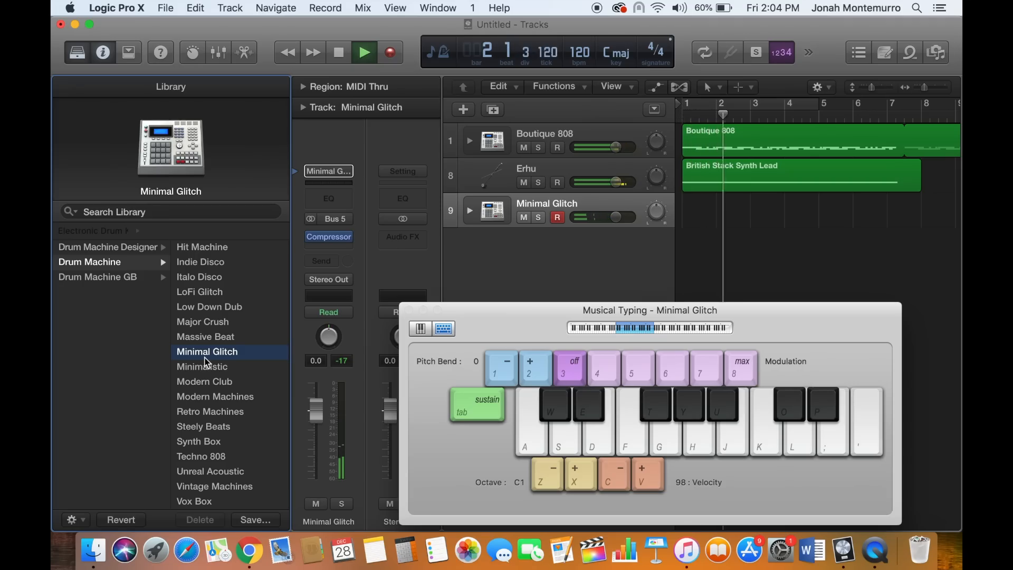
key("k")
key("j")
key("k")
key("j")
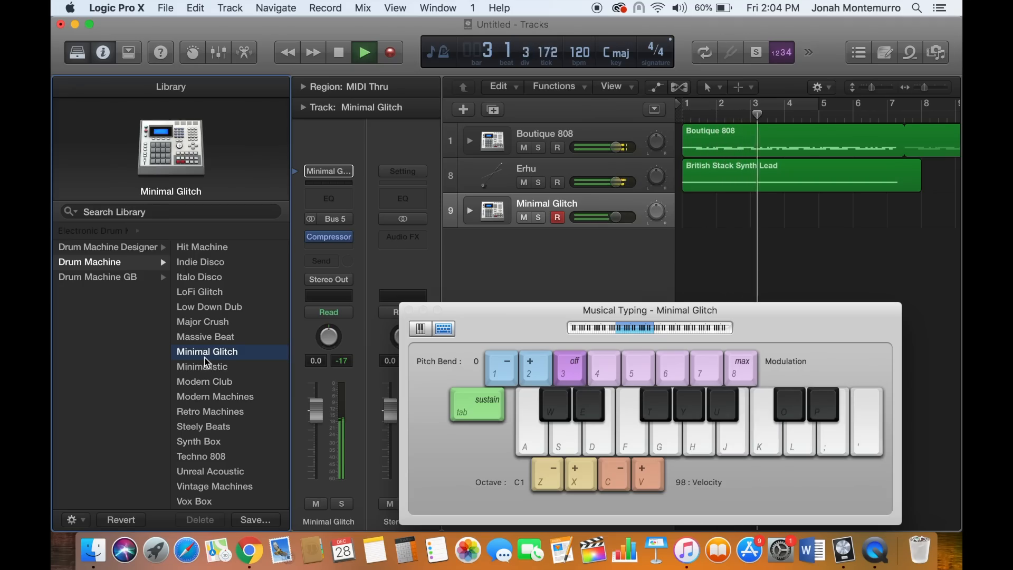
key("h")
key("z")
key("j")
key("x")
key("x")
key("h")
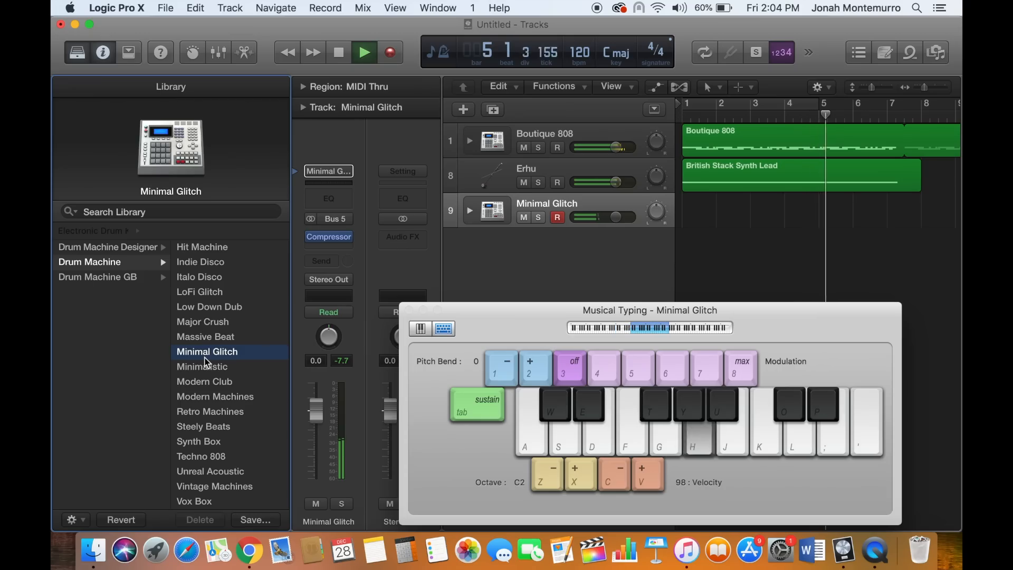
key("j")
key("z")
key("h")
key("j")
key("j")
key("x")
key("x")
key("j")
key("z")
key("j")
key("z")
key("j")
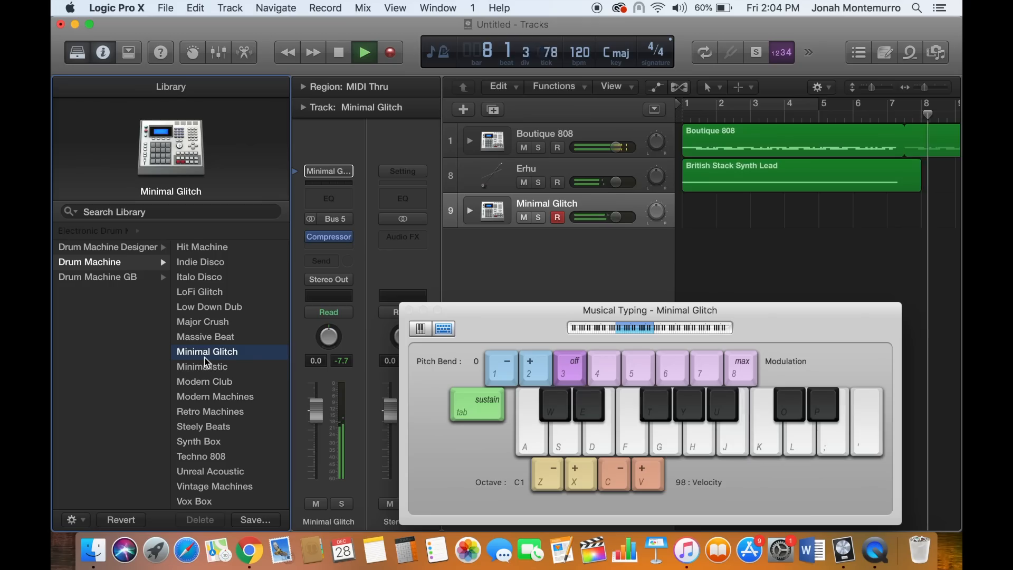
key("j")
key("j")
key("j")
Record six single B hits at octave C1 on the Minimal Glitch track from bar 2 to bar 7.
key("Return")
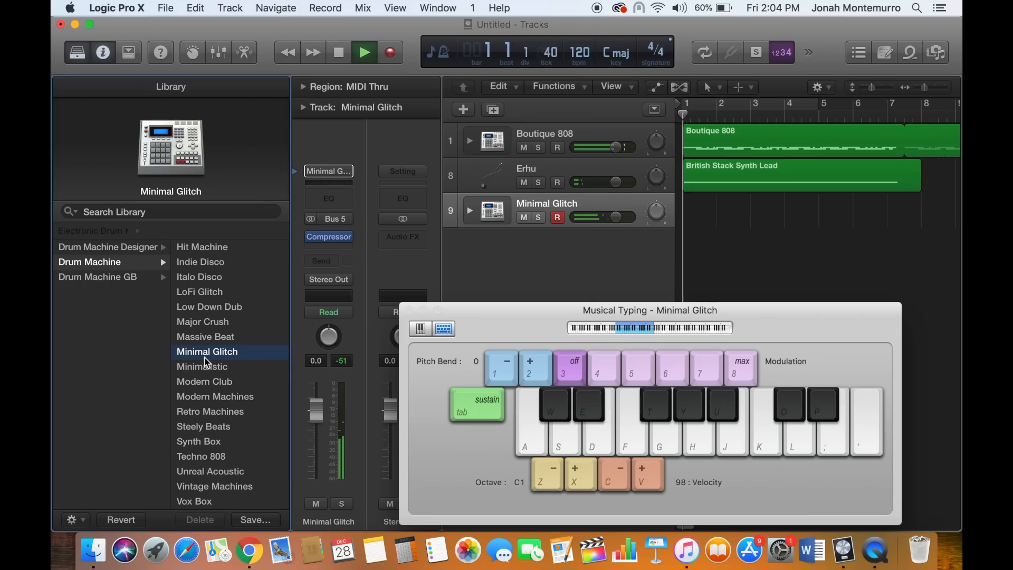
key("r")
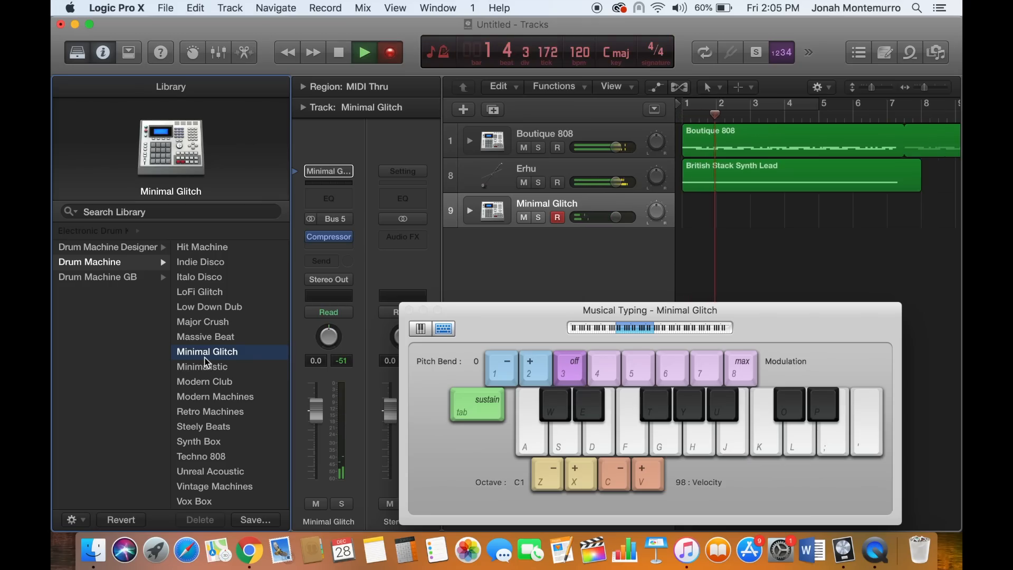
key("j")
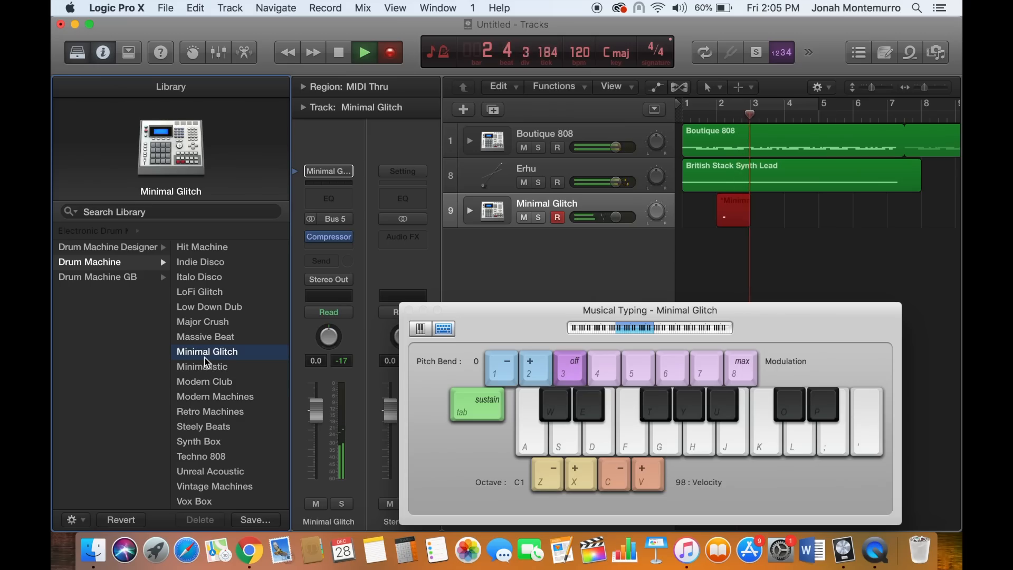
key("j")
key("j")
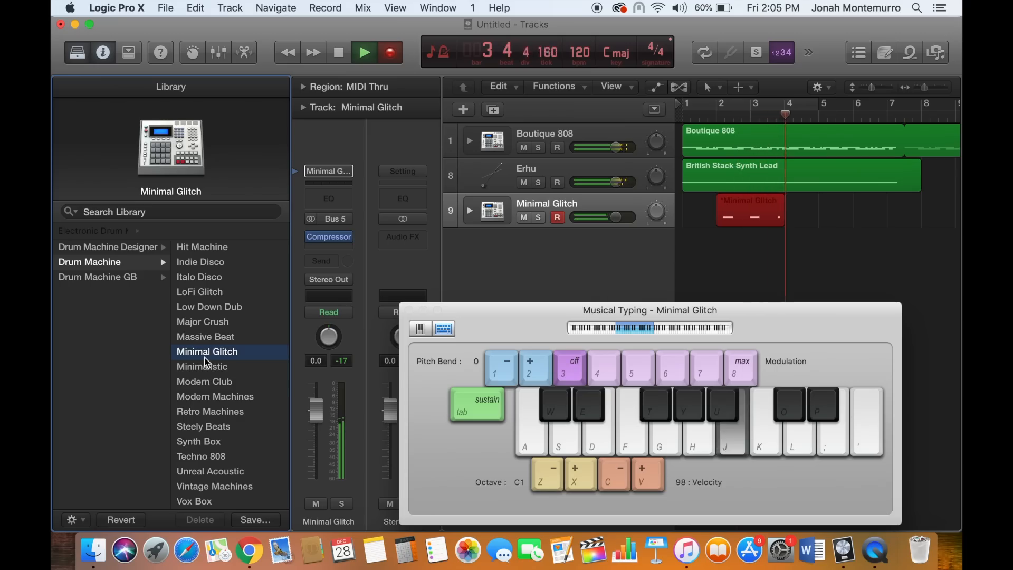
key("j")
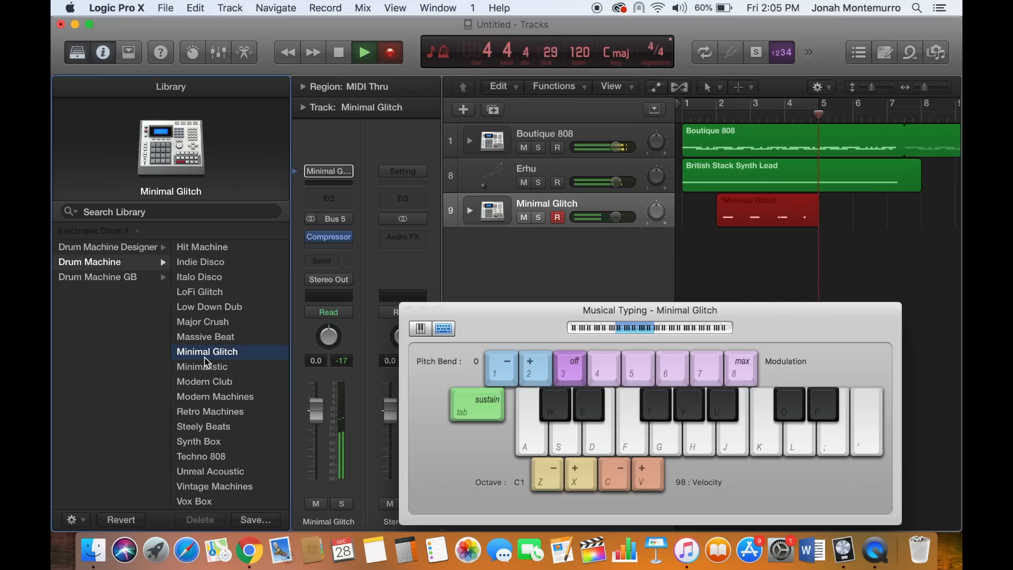
key("j")
key("j")
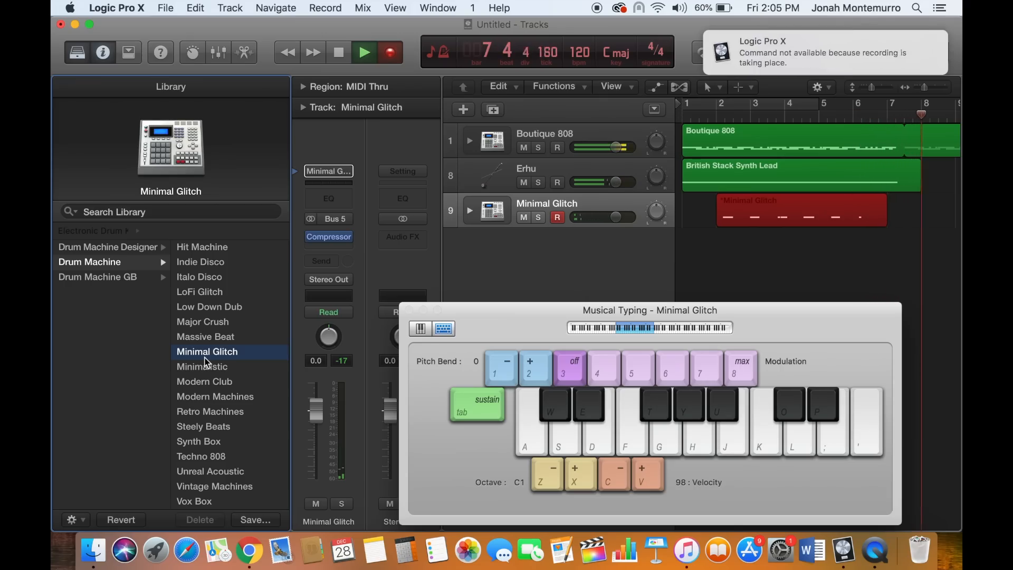
key("space")
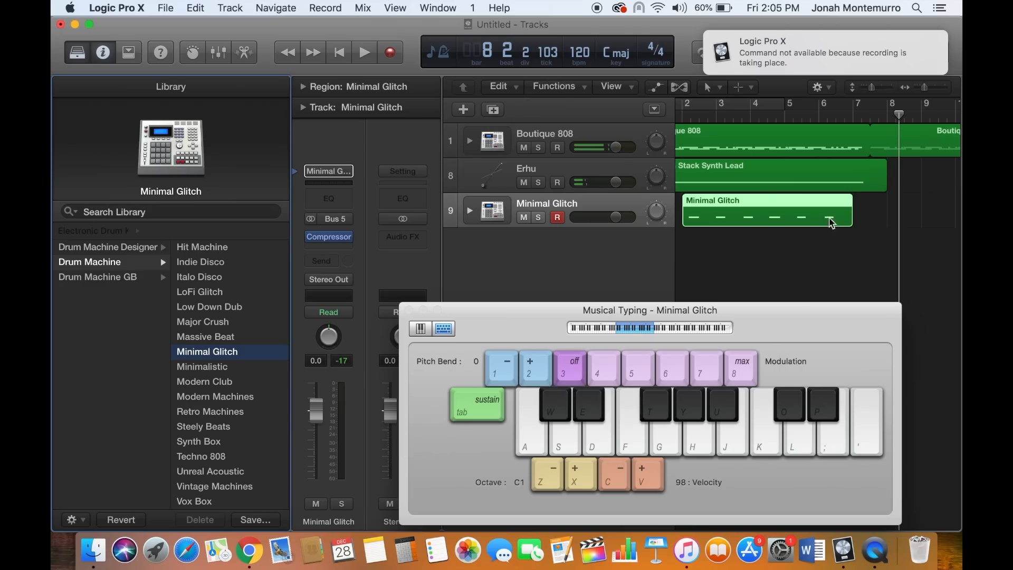
Loop the Erhu and Minimal Glitch regions out to bar 15, matching the end of the Boutique 808 loop.
left_click_drag(886, 177, 838, 189)
scroll(715, 208, "left", 5)
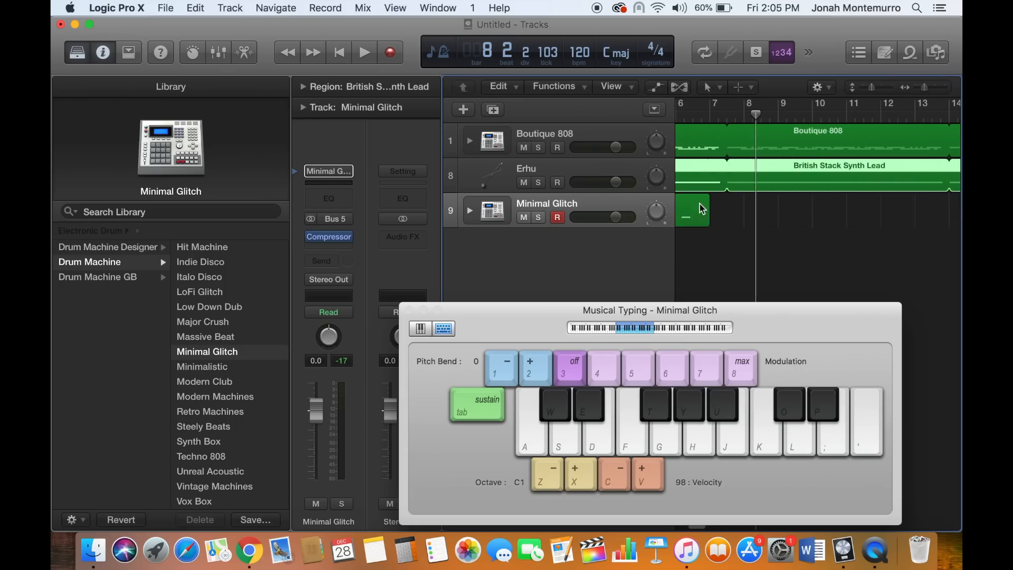
left_click_drag(710, 204, 882, 219)
Play the arrangement from the start with the Minimal Glitch track unmuted and lower the Erhu track's volume slightly.
key("Return")
key("ctrl+m")
key("space")
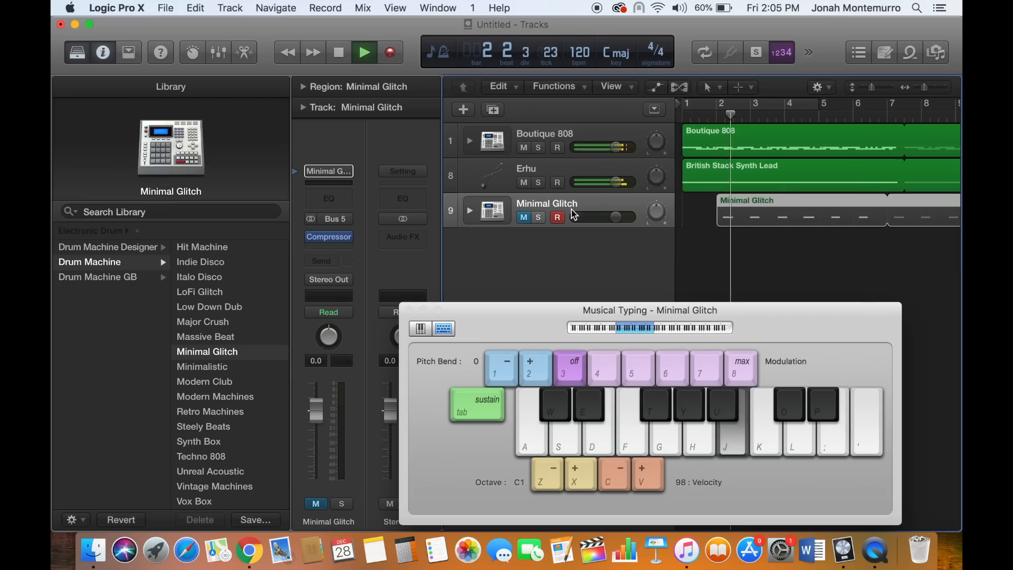
left_click(523, 217)
key("j")
key("j")
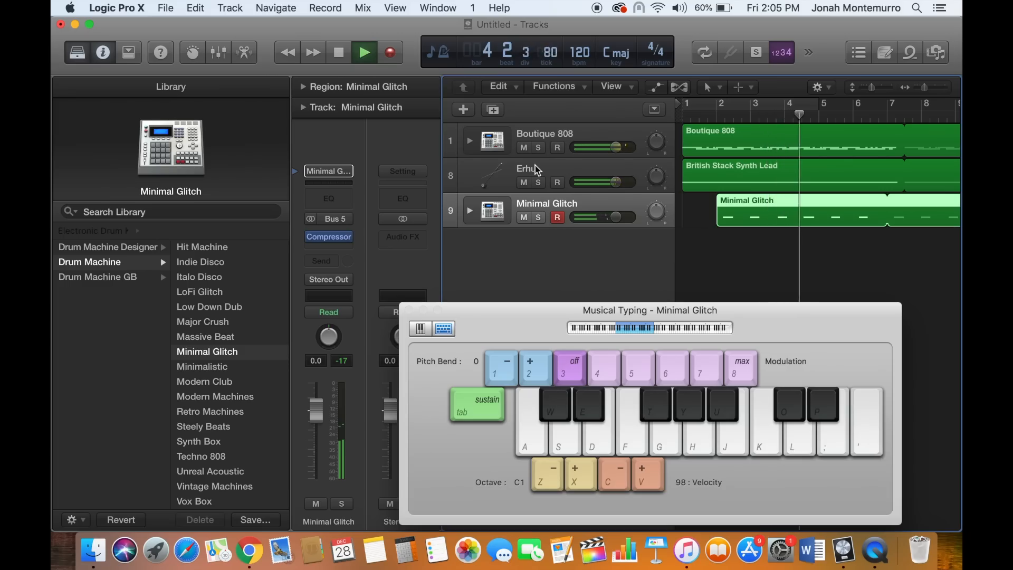
key("j")
left_click_drag(615, 185, 603, 185)
key("j")
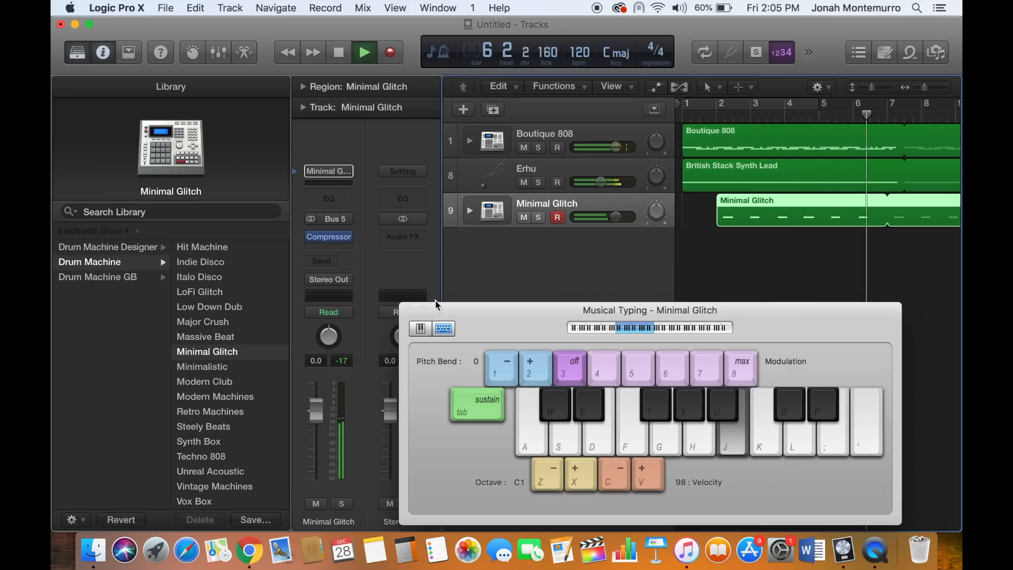
key("j")
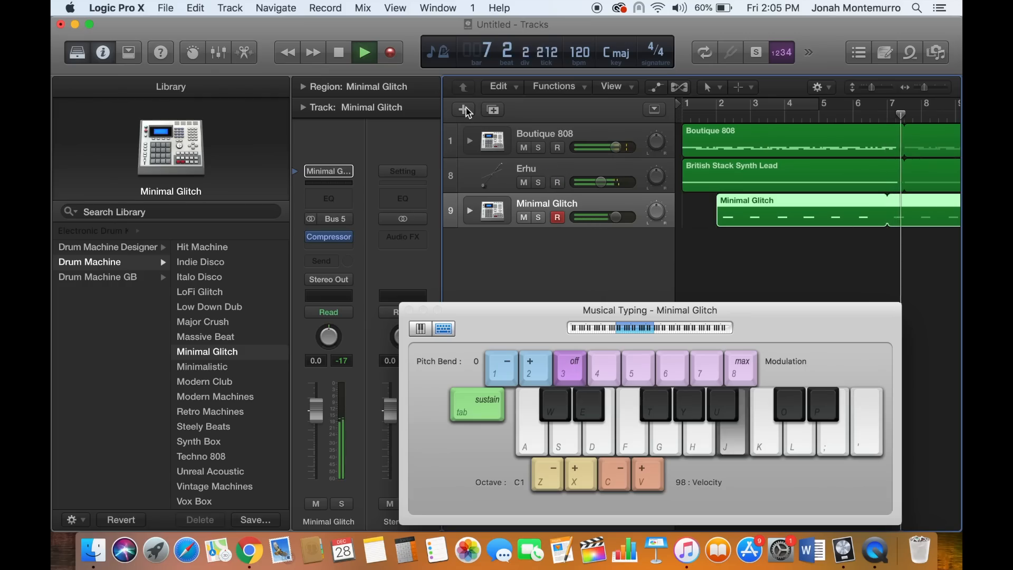
Create one software instrument track and load the Grand Piano with Pad & Choir patch on it.
key("super+k")
left_click(465, 110)
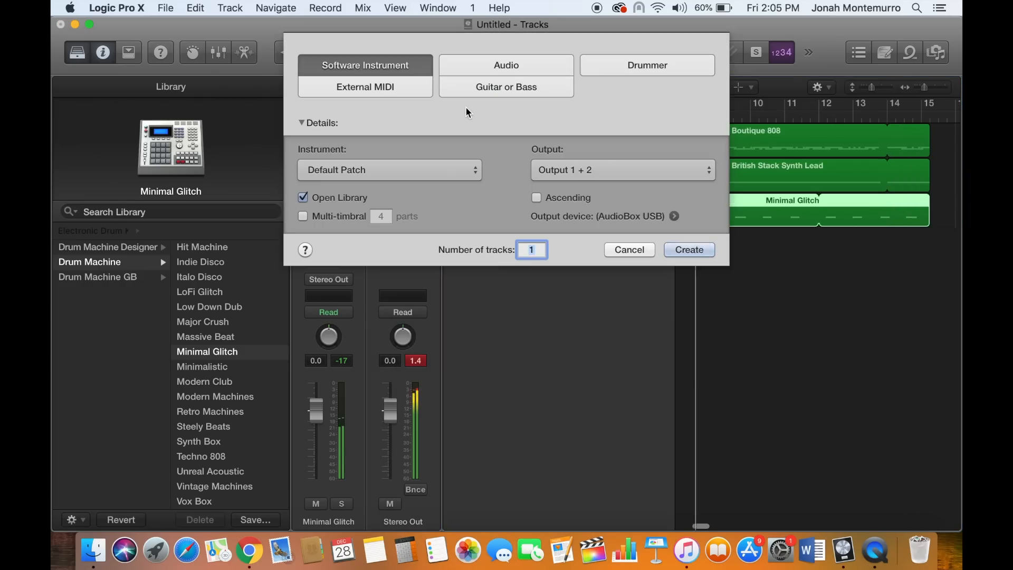
key("Return")
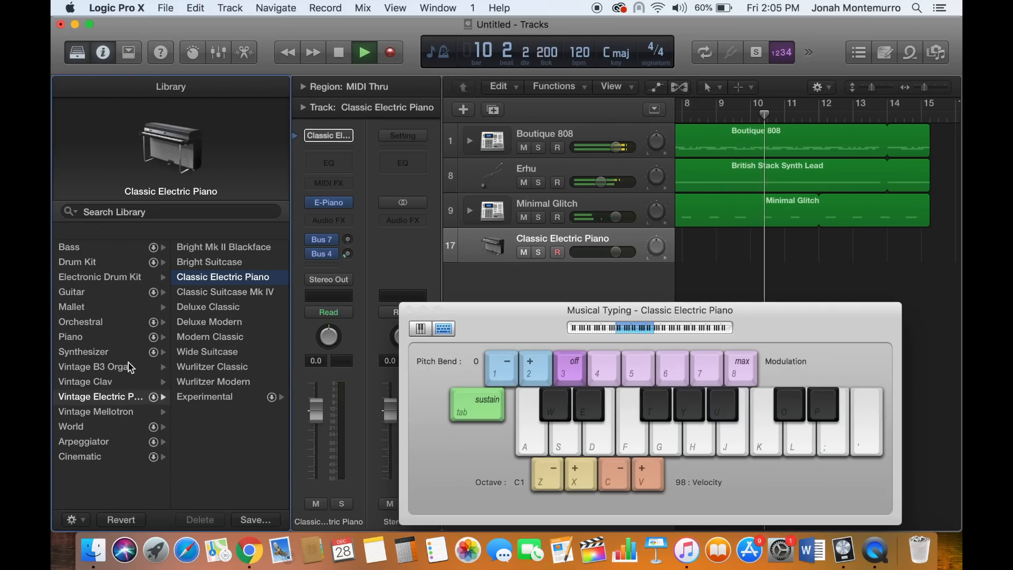
left_click(106, 336)
left_click(233, 298)
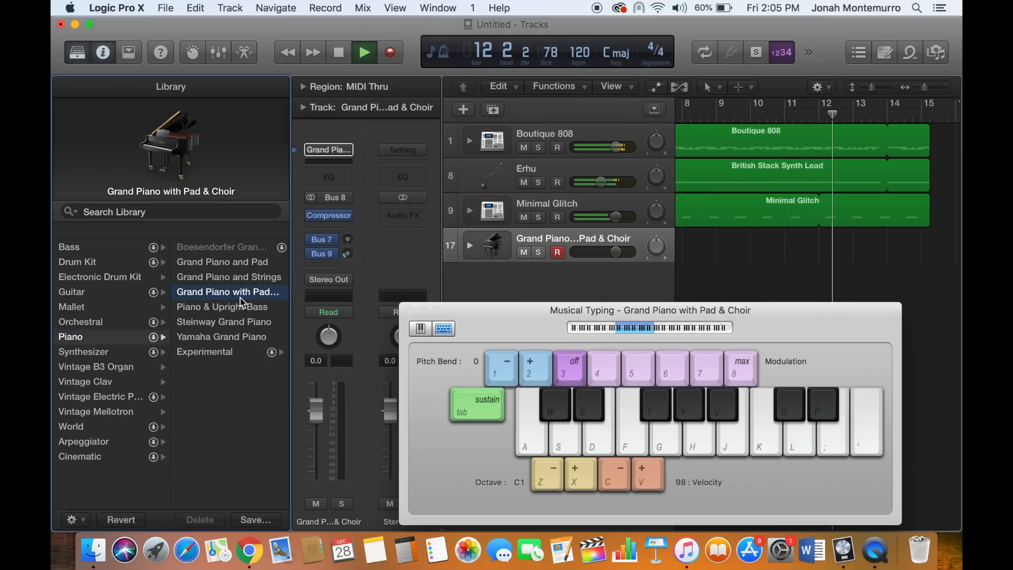
Raise the musical typing octave to C4 and try out D and E notes on the new piano track.
key("x")
key("x")
key("x")
key("l")
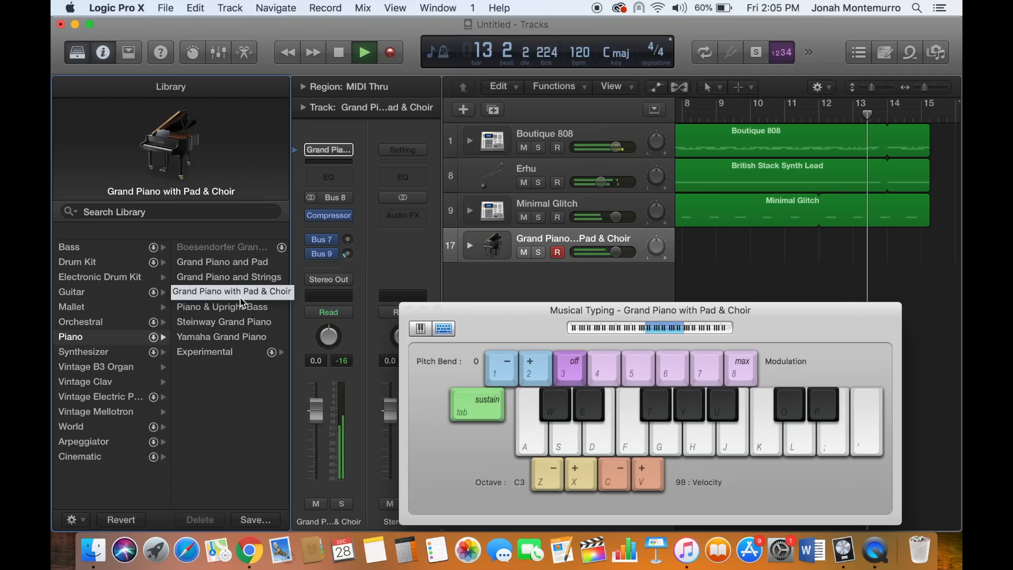
key("semicolon")
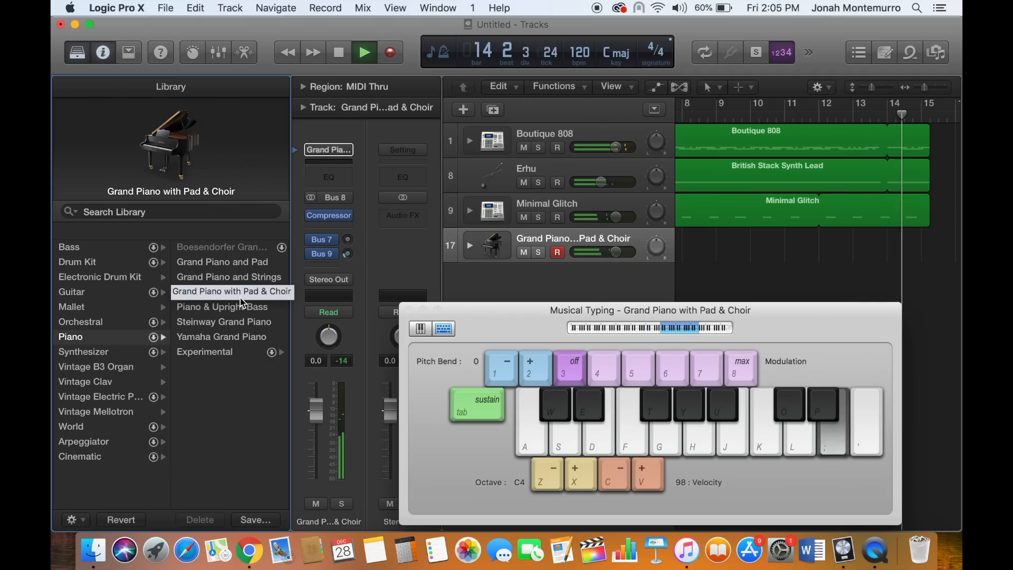
key("l")
Record a melody of E, D and F notes at octave C4 on the Grand Piano track from bar 2.
key("Return")
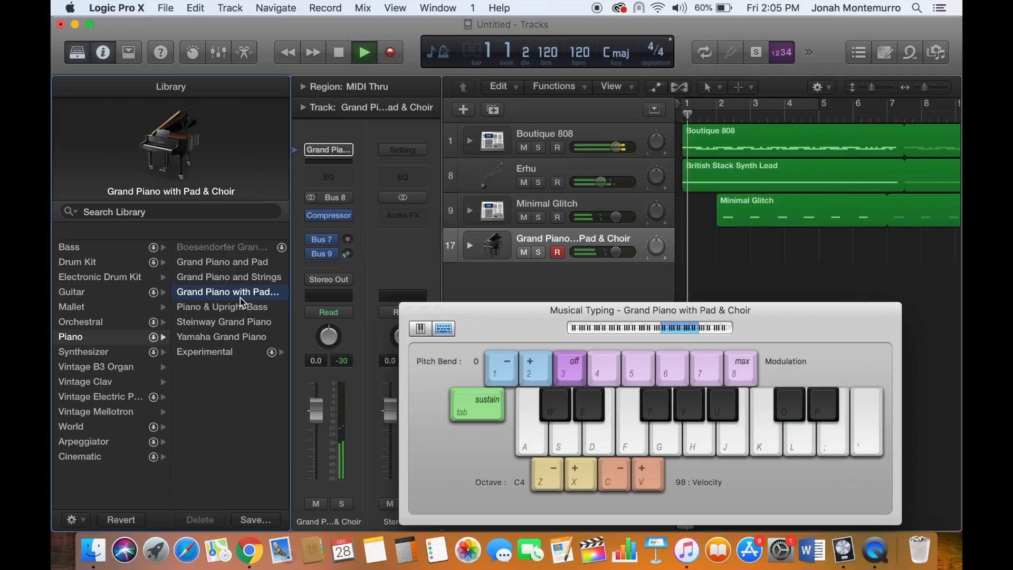
key("r")
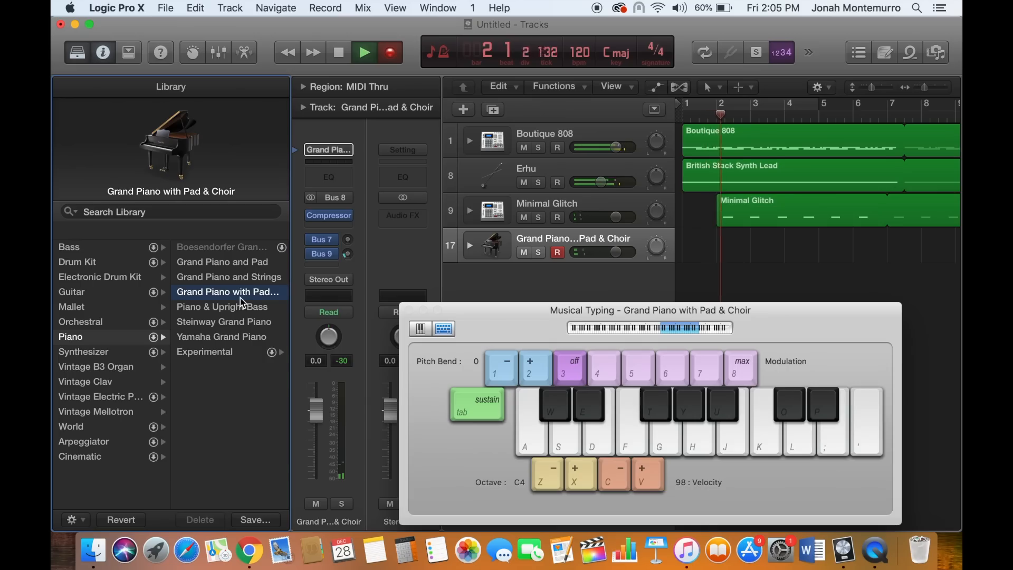
key("semicolon")
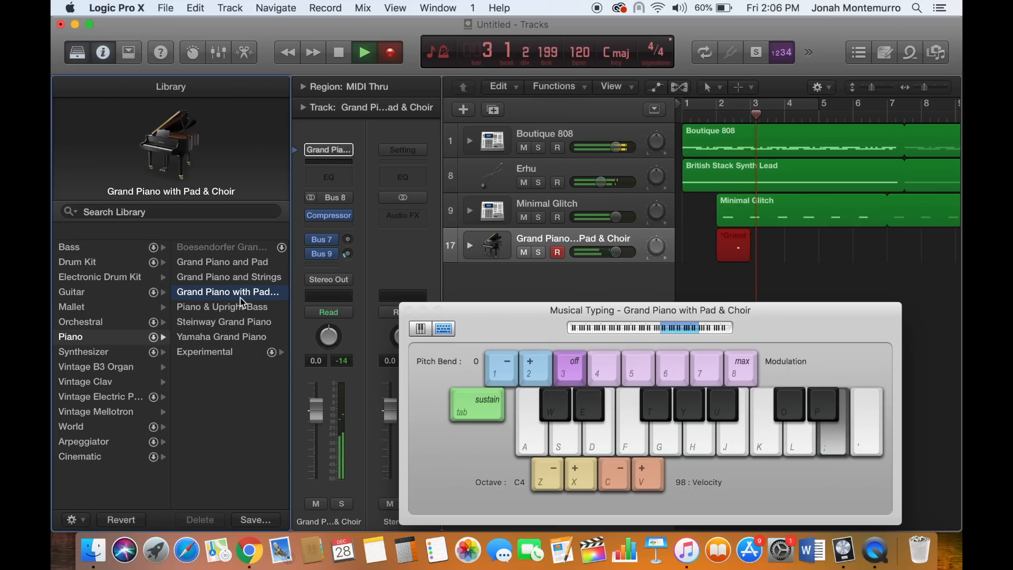
key("l")
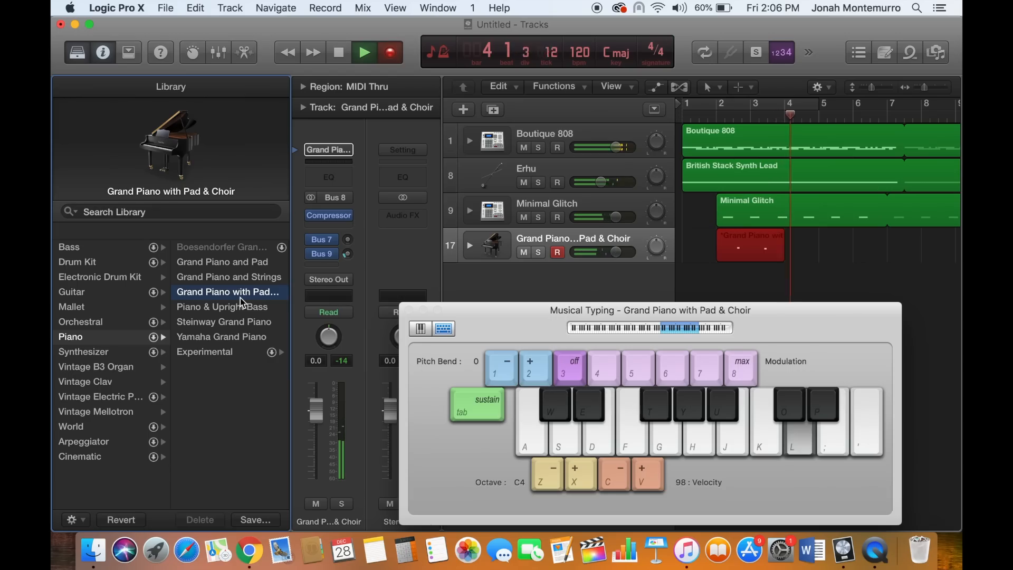
key("semicolon")
key("apostrophe")
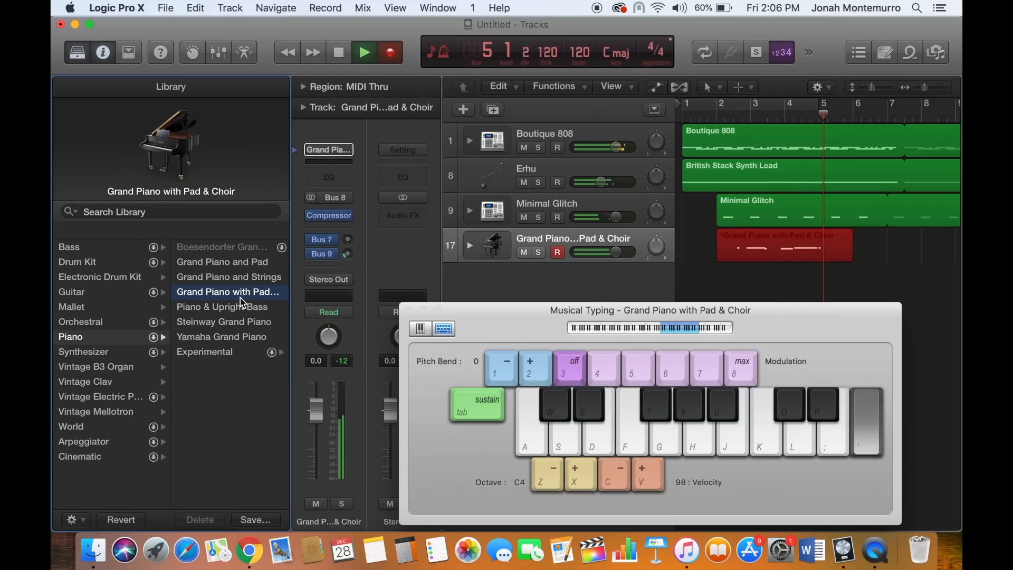
key("l")
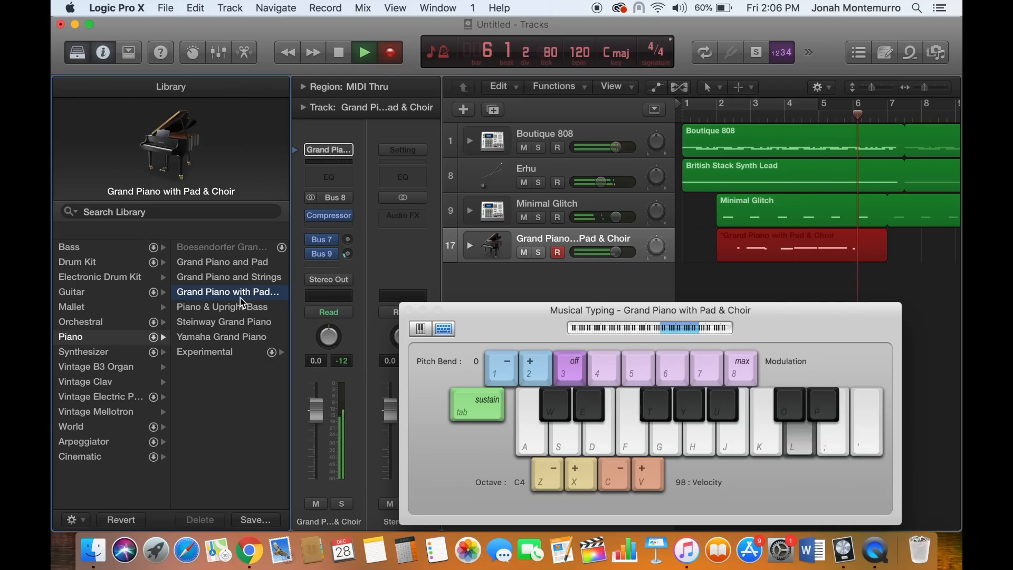
key("semicolon")
key("apostrophe")
key("space")
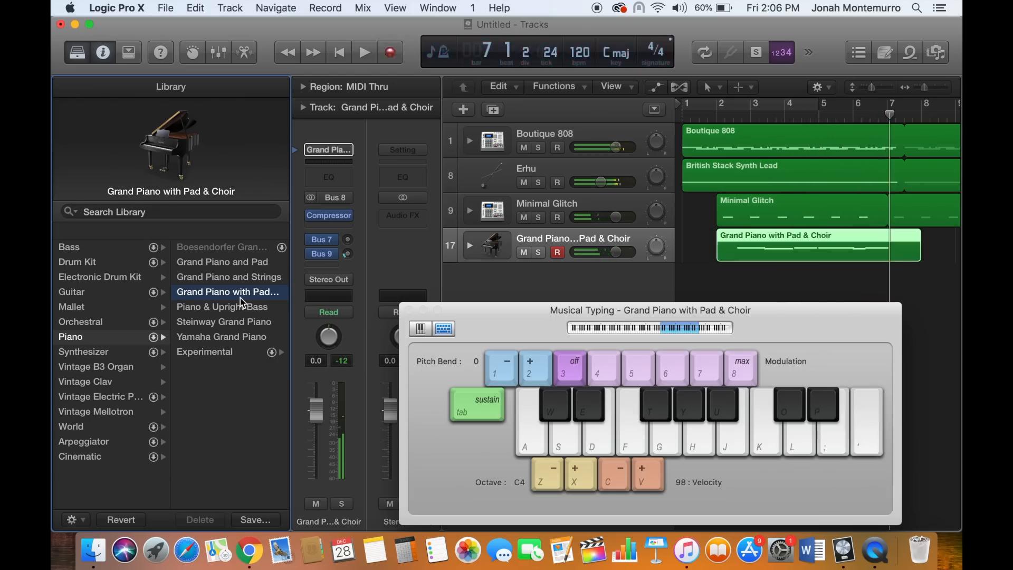
Play the piano take from the beginning, delete its region and return the playhead to bar 1.
key("Return")
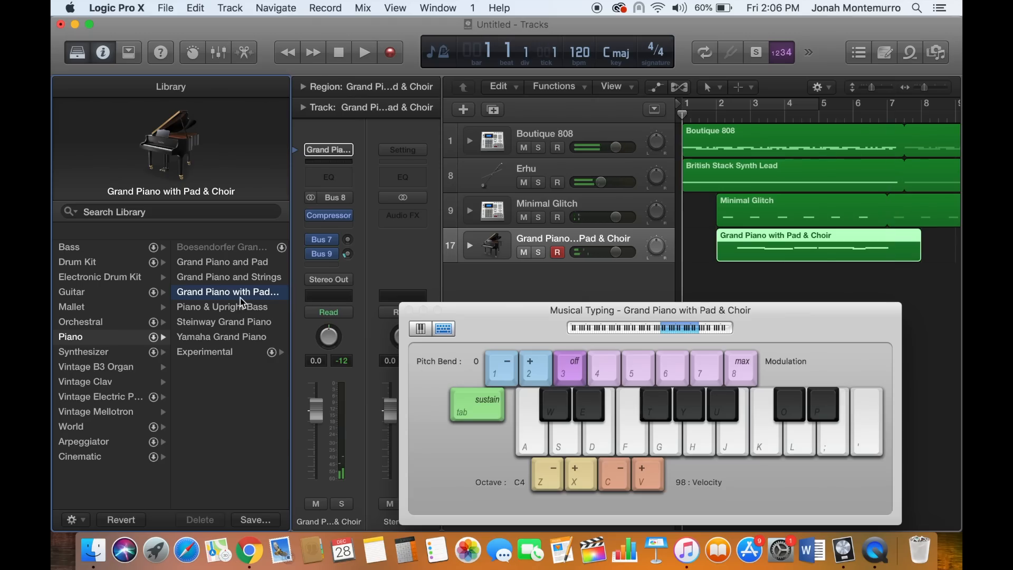
key("space")
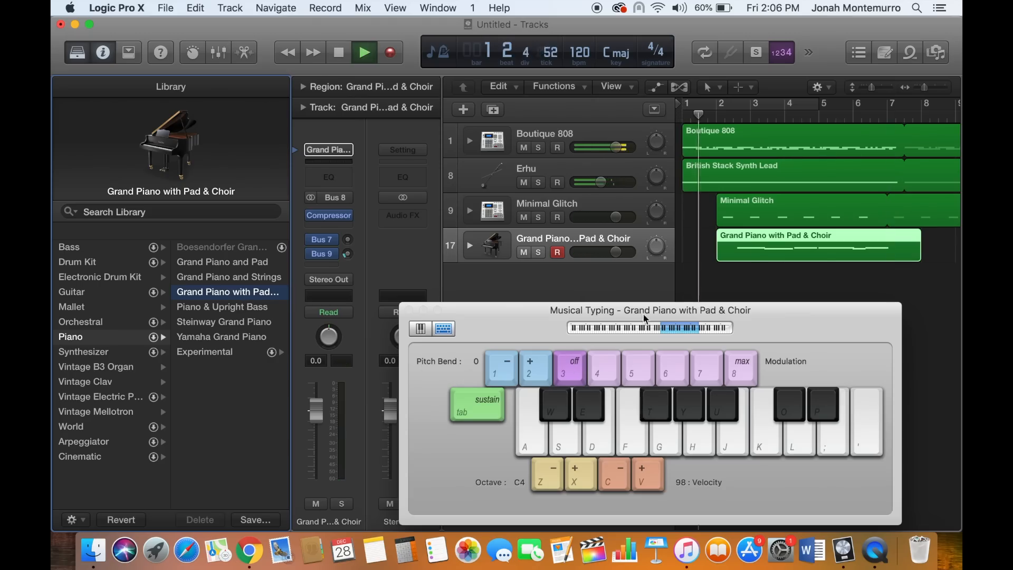
key("Delete")
key("Return")
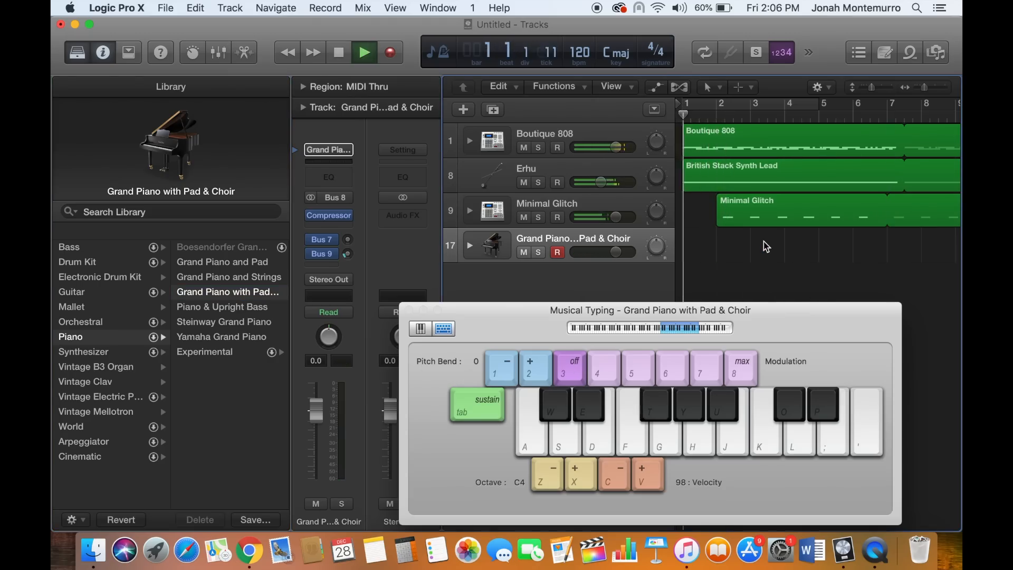
Record a melody of E, D and F notes from bar 1 on the Grand Piano track and loop its region to bar 15.
key("r")
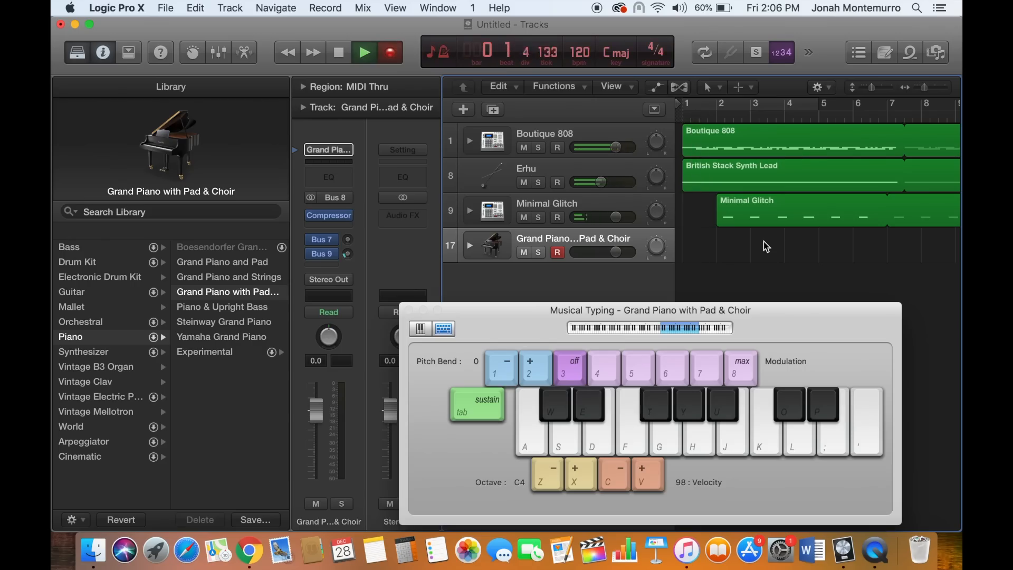
key("apostrophe")
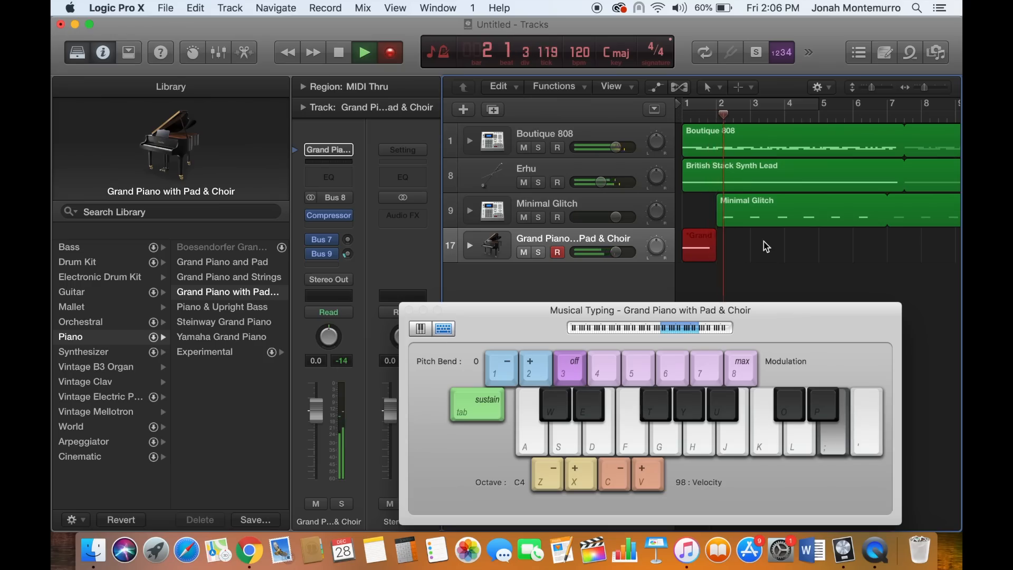
key("l")
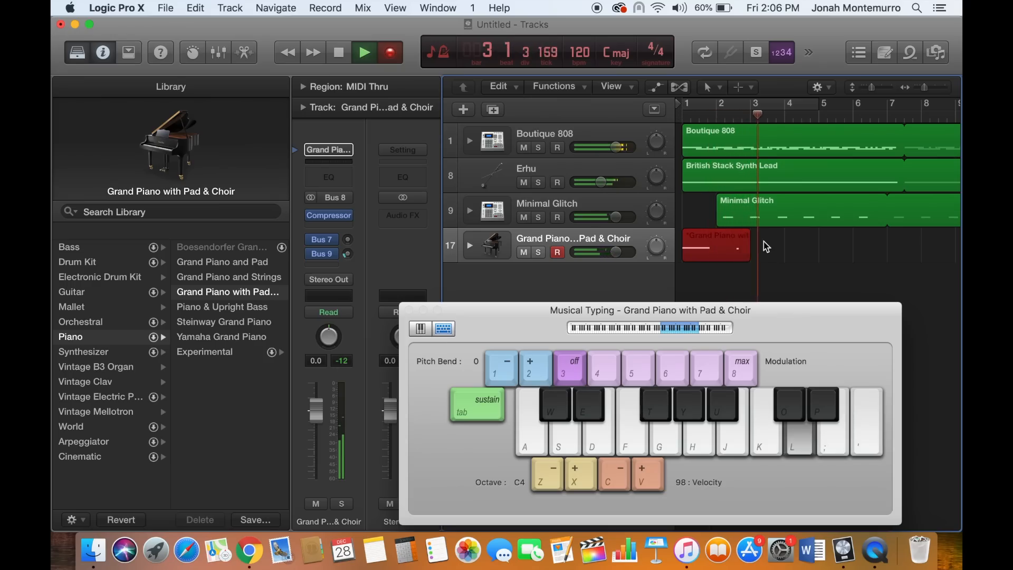
key("semicolon")
key("apostrophe")
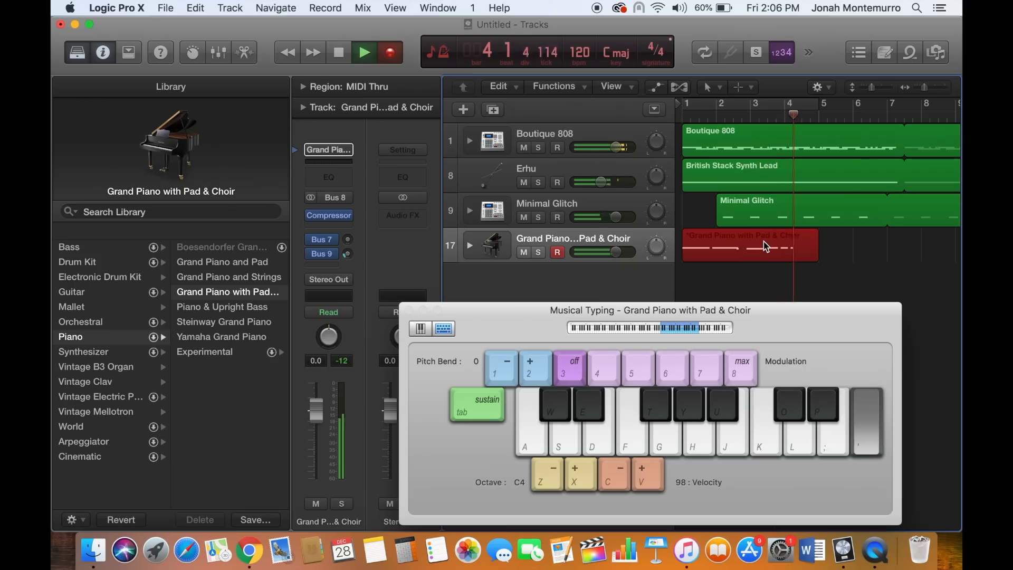
key("semicolon")
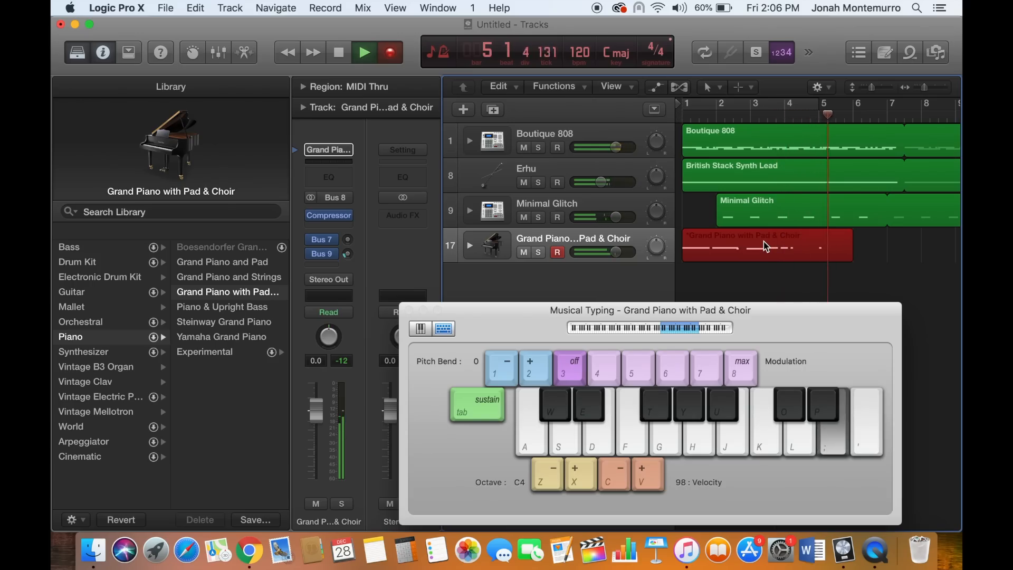
key("l")
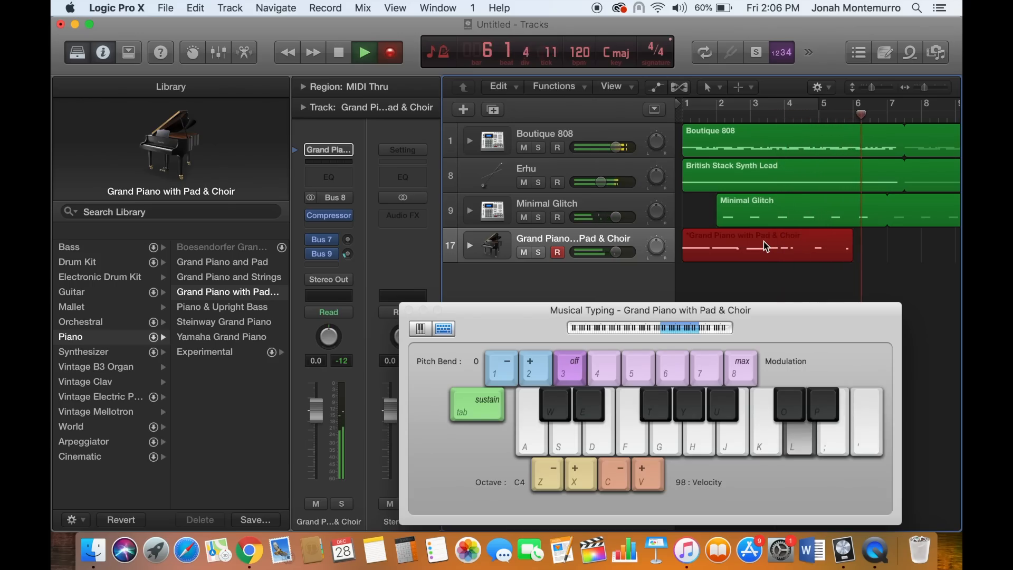
key("apostrophe")
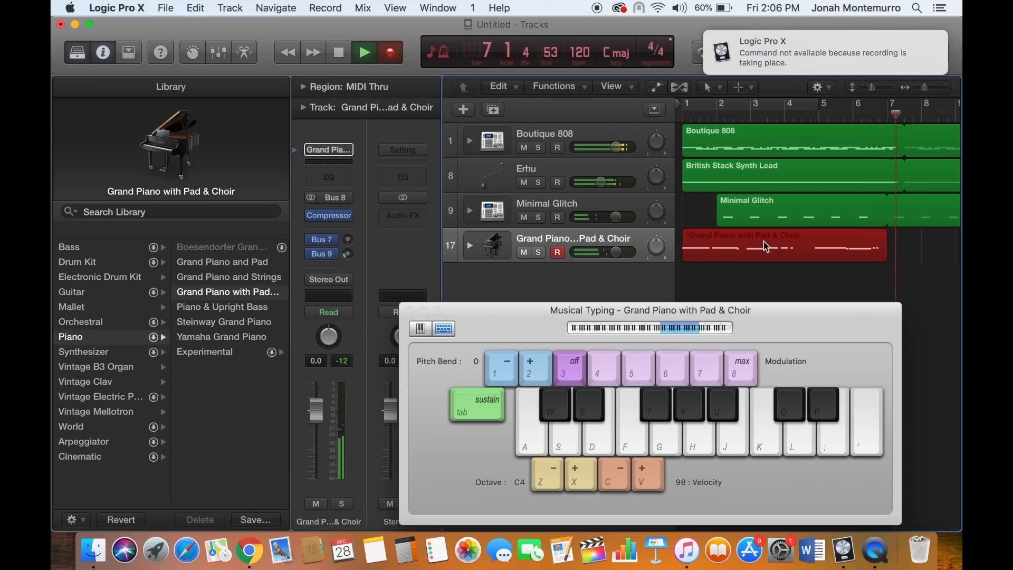
key("space")
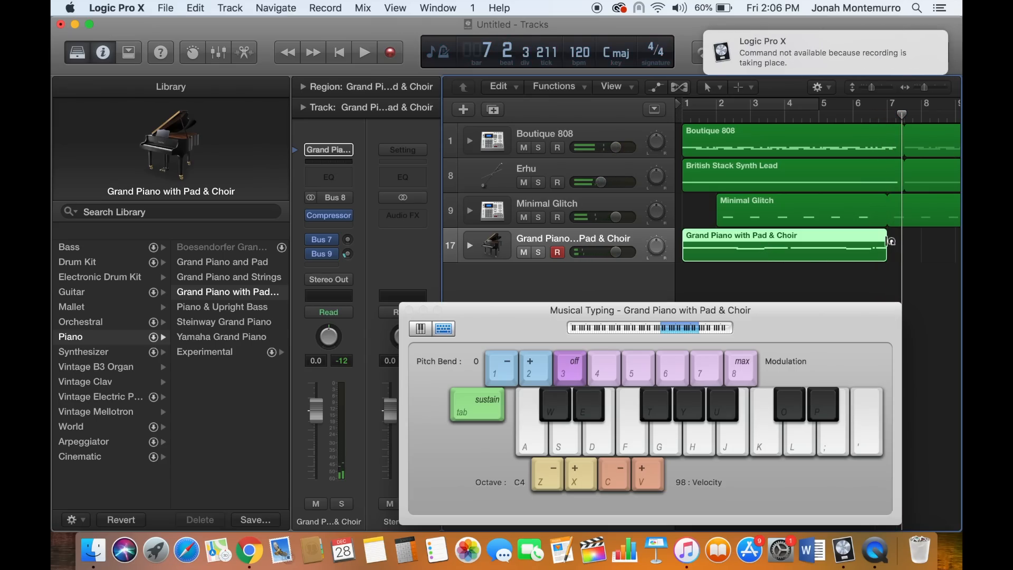
left_click_drag(891, 241, 826, 259)
key("Return")
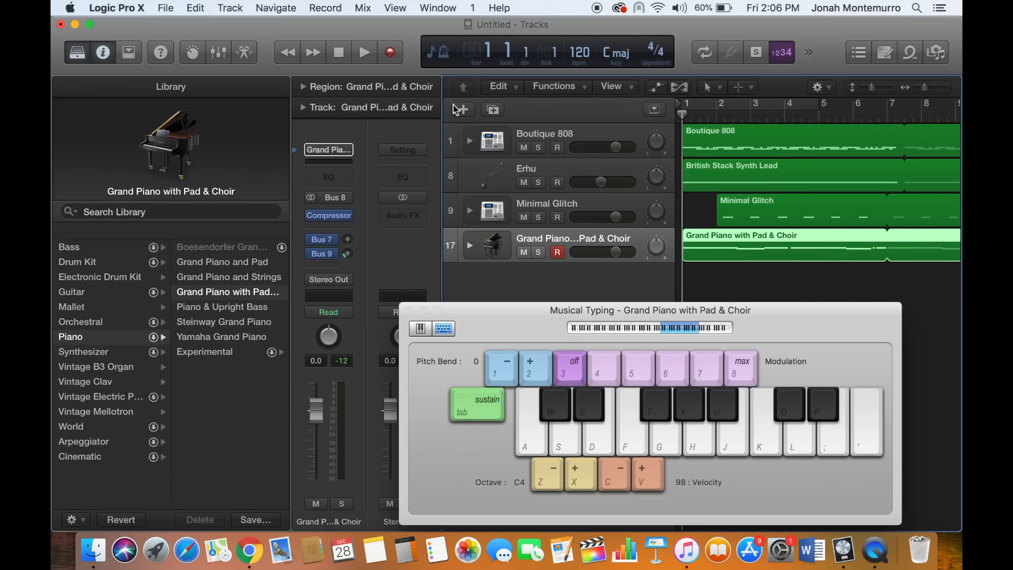
Create one new audio track below the Grand Piano track.
left_click(463, 110)
left_click(488, 65)
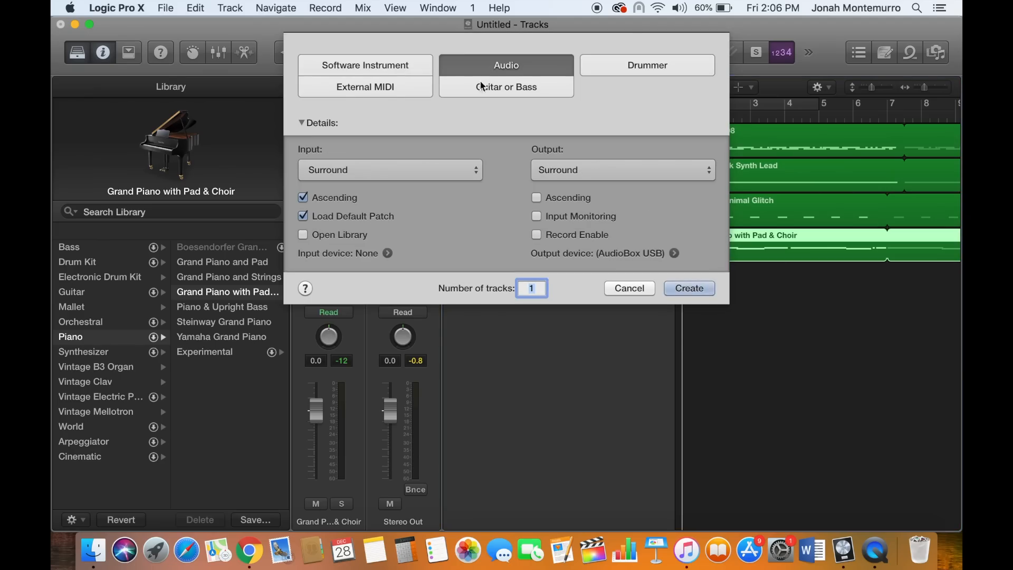
left_click(677, 290)
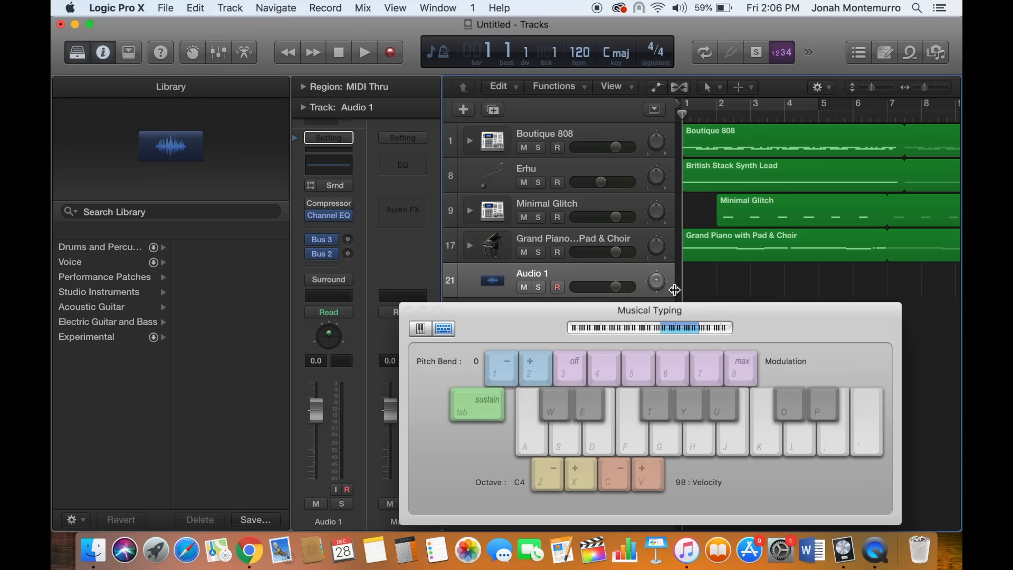
Record a vocal take on the Audio 1 track from bar 1 to just past bar 14 and return the playhead to bar 1.
key("r")
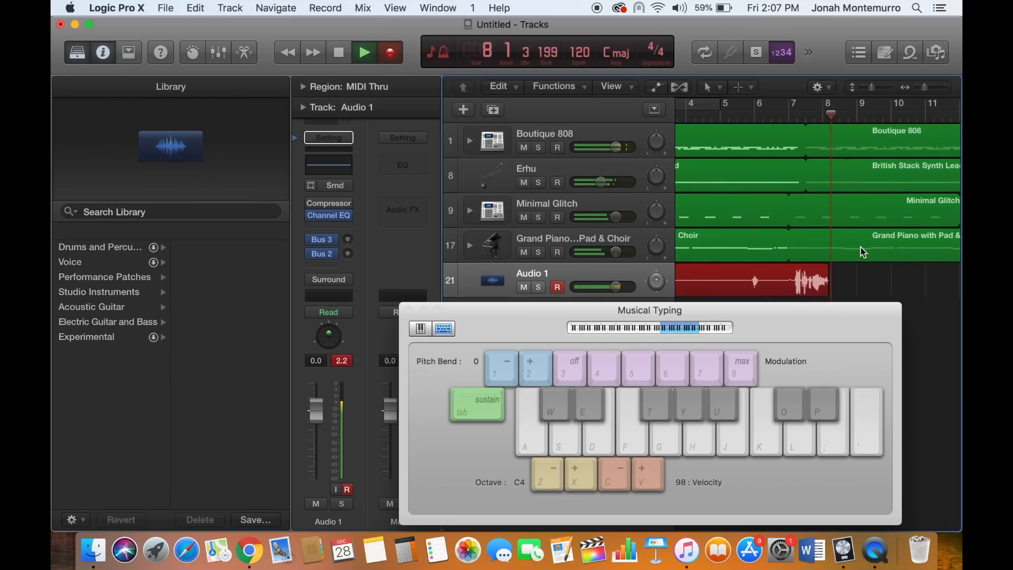
scroll(901, 202, "up", 1)
scroll(900, 202, "right", 8)
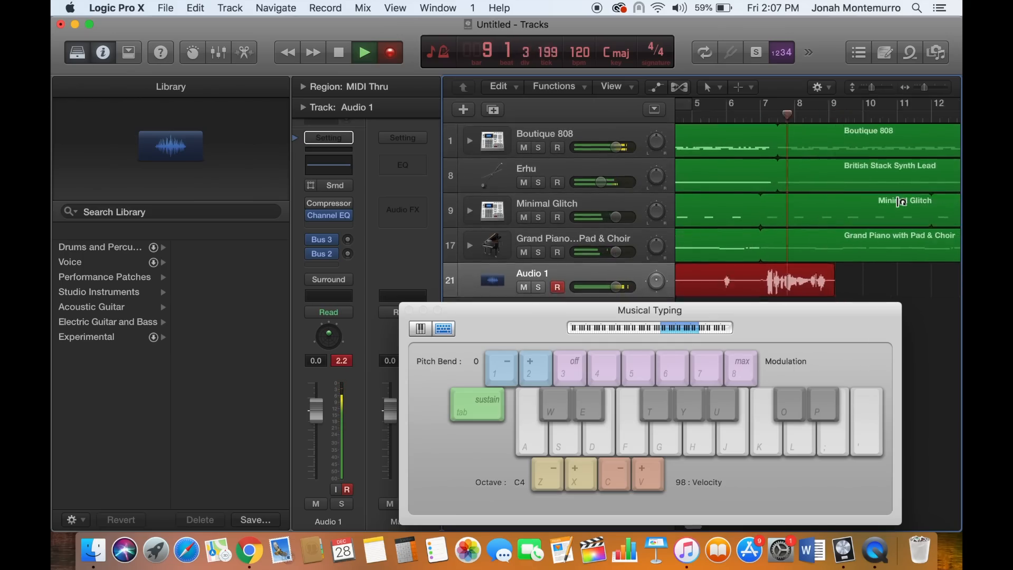
scroll(901, 202, "left", 10)
scroll(900, 202, "right", 3)
scroll(870, 206, "right", 6)
scroll(870, 205, "left", 2)
scroll(871, 206, "left", 2)
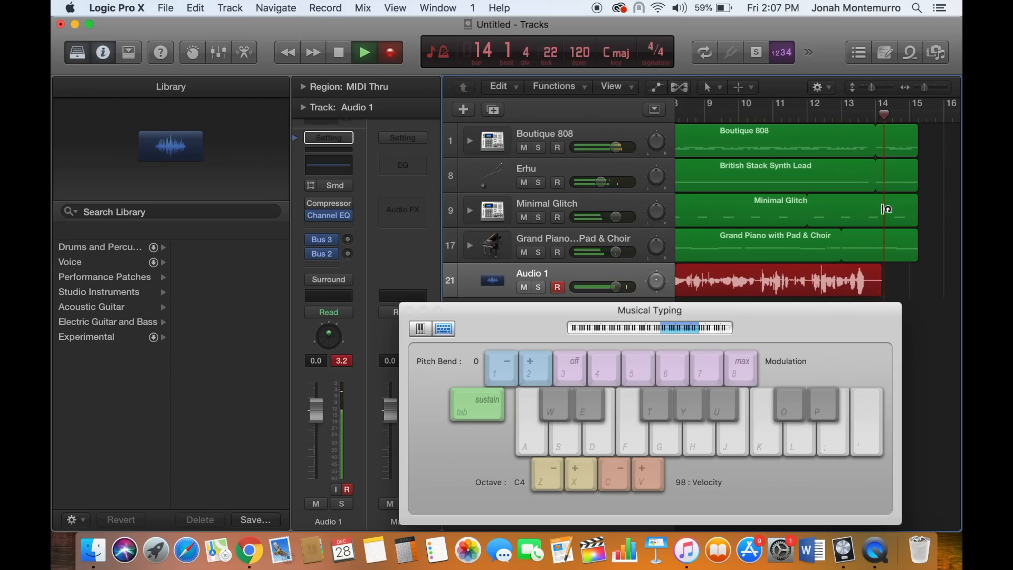
key("space")
key("Return")
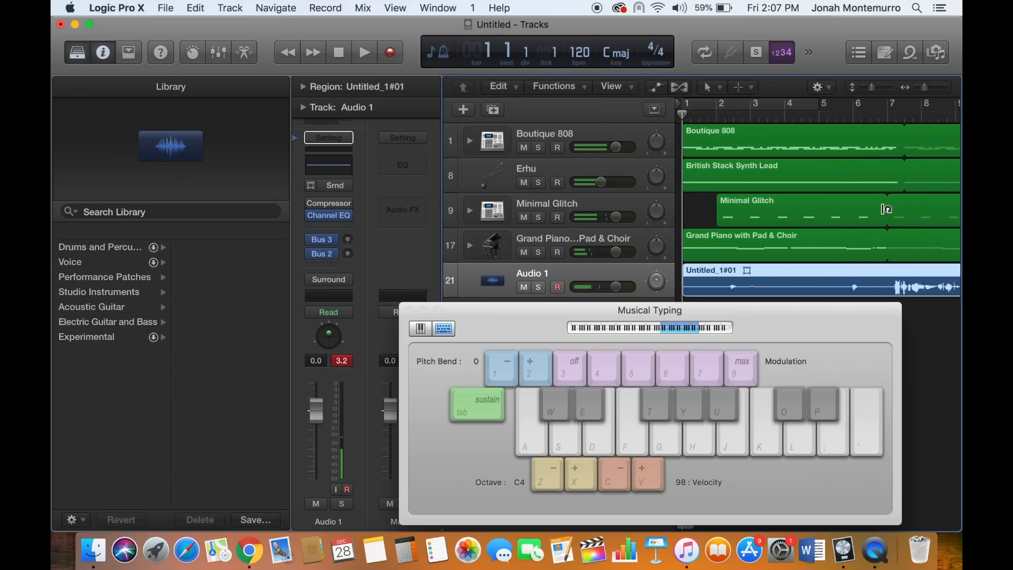
Close the Musical Typing keyboard, show the audio track's Smart Controls and load the Telephone Vocal patch from the Voice category.
left_click(409, 311)
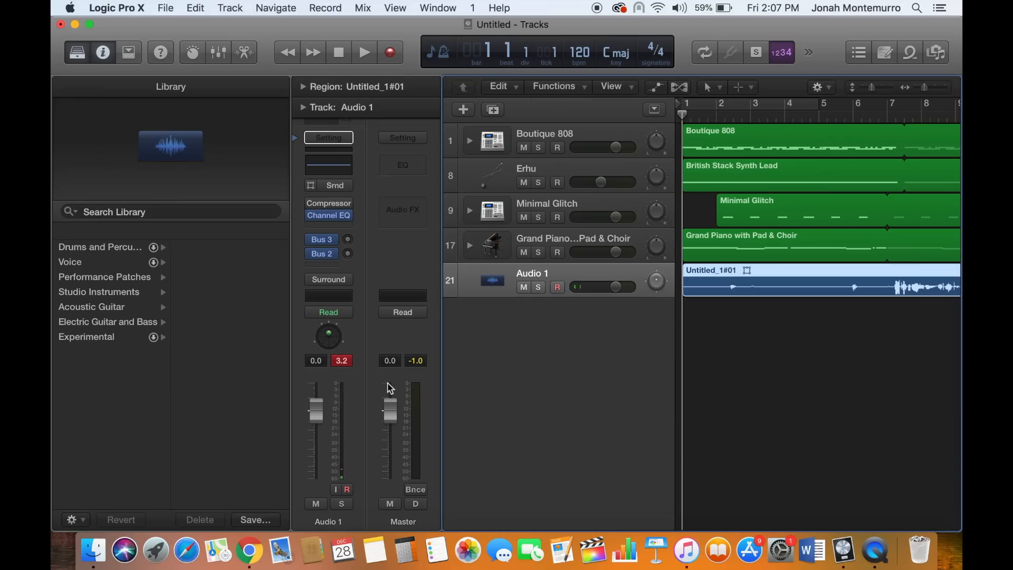
double_click(712, 274)
key("b")
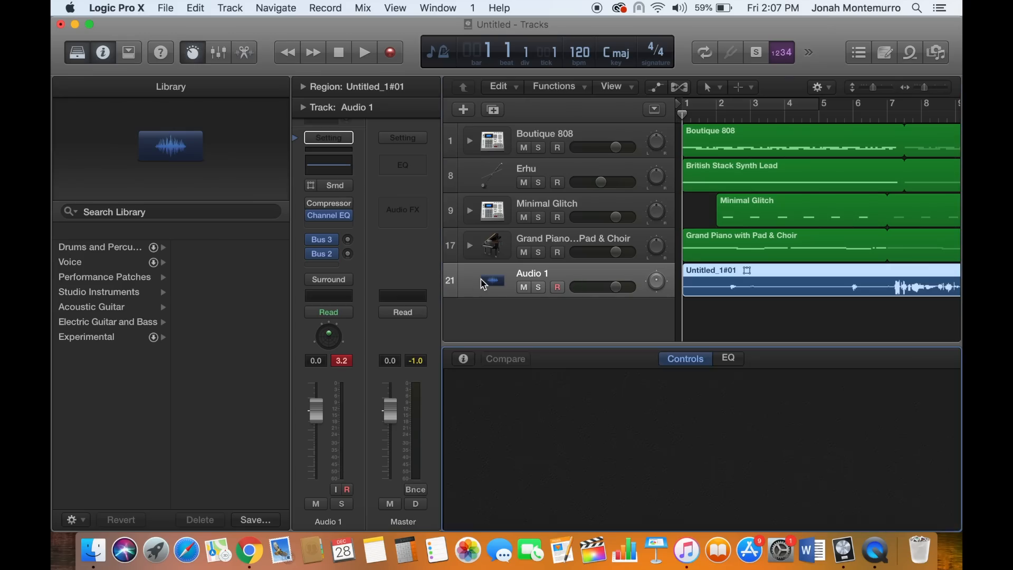
left_click(129, 261)
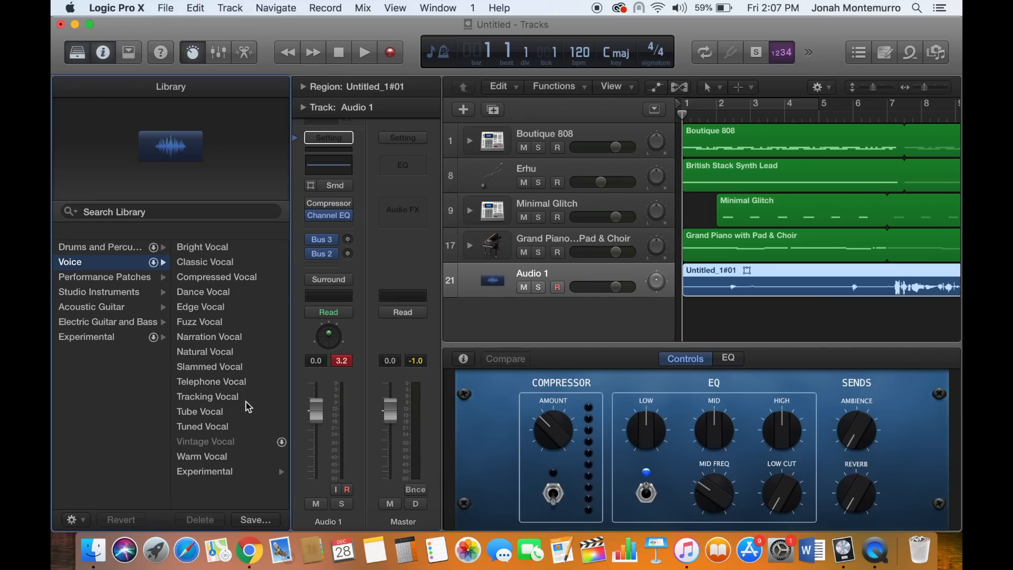
Play the arrangement with the Telephone Vocal track from bar 1 to bar 14 and return the playhead to the start.
key("space")
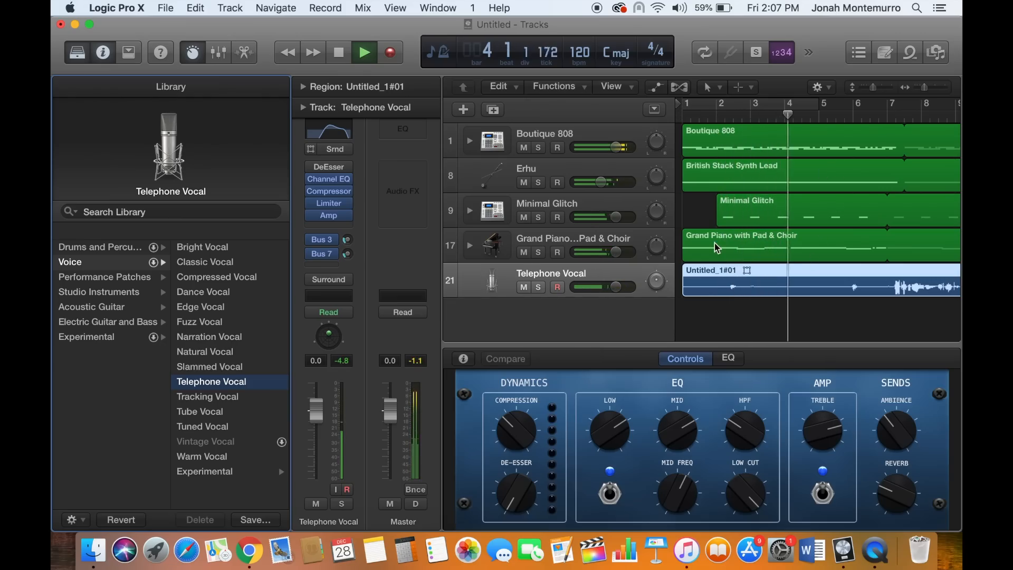
scroll(782, 225, "right", 1)
scroll(782, 229, "right", 1)
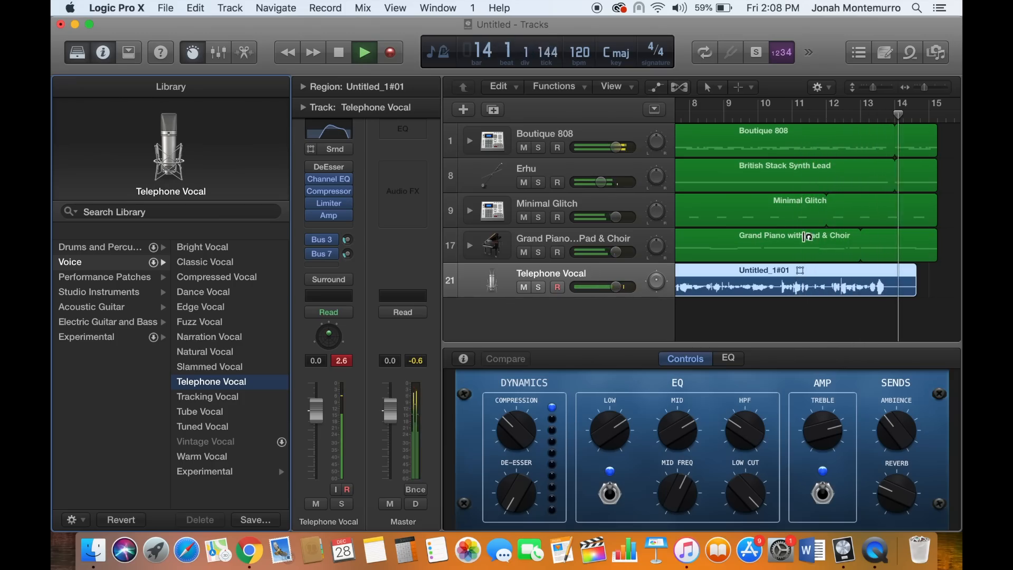
key("space")
key("Return")
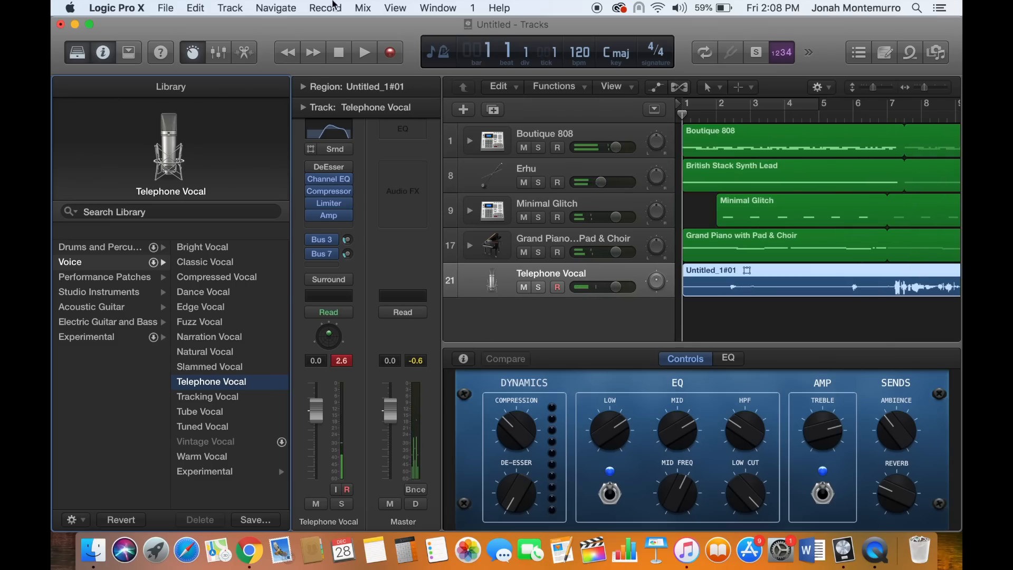
Share the song to iTunes with the default title and the Highest Quality (iTunes Plus, 256 kBit/s) setting.
left_click(171, 7)
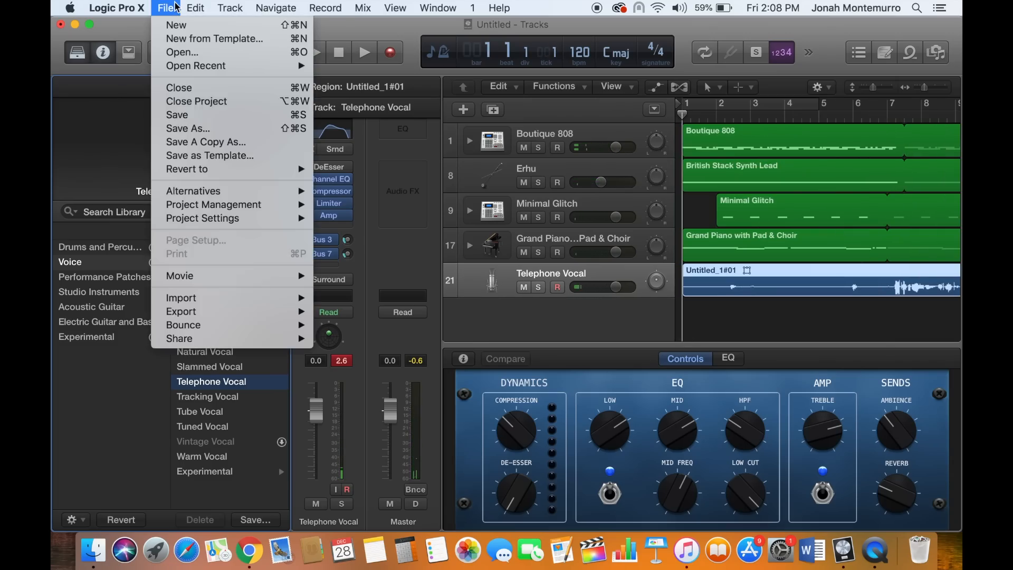
mouse_move(250, 338)
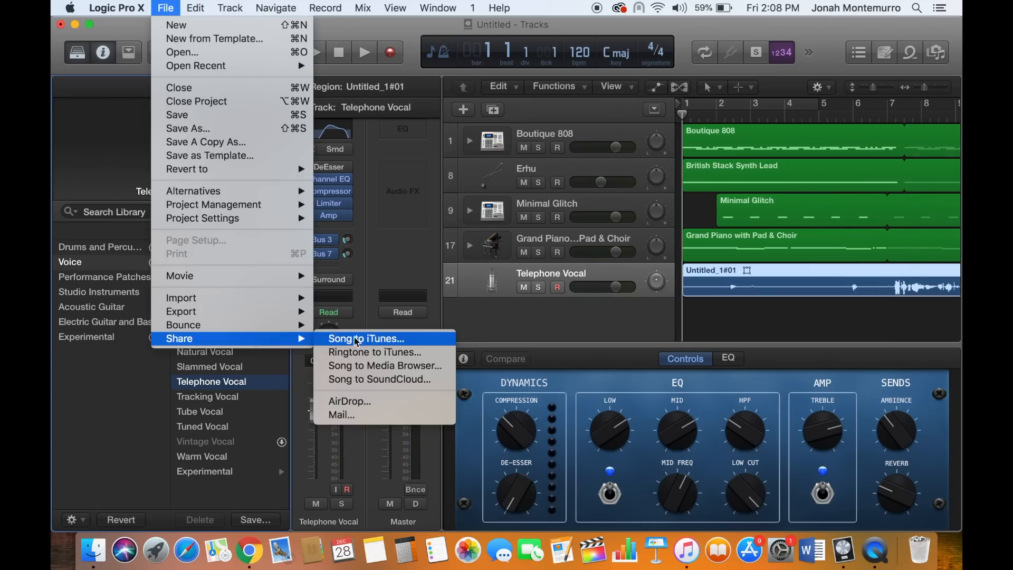
left_click(384, 340)
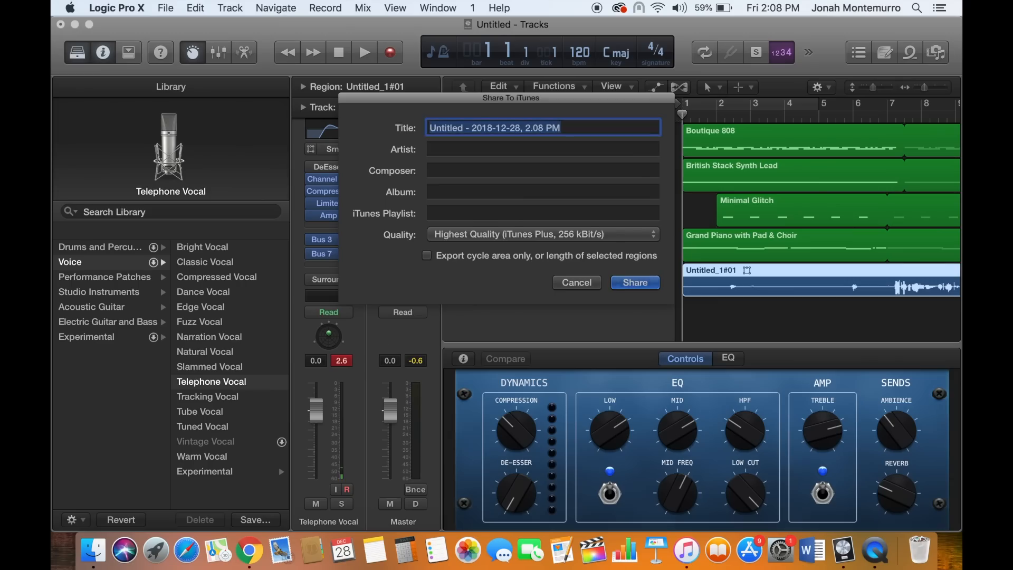
key("Return")
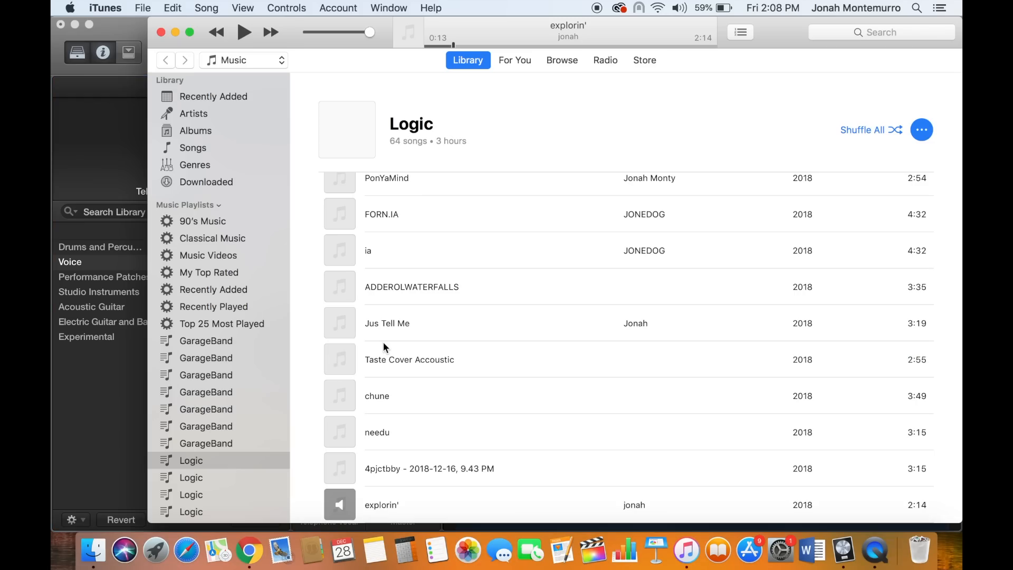
Locate the exported song at the end of the iTunes Logic playlist, pause its playback and switch back to Logic Pro X.
scroll(416, 402, "down", 20)
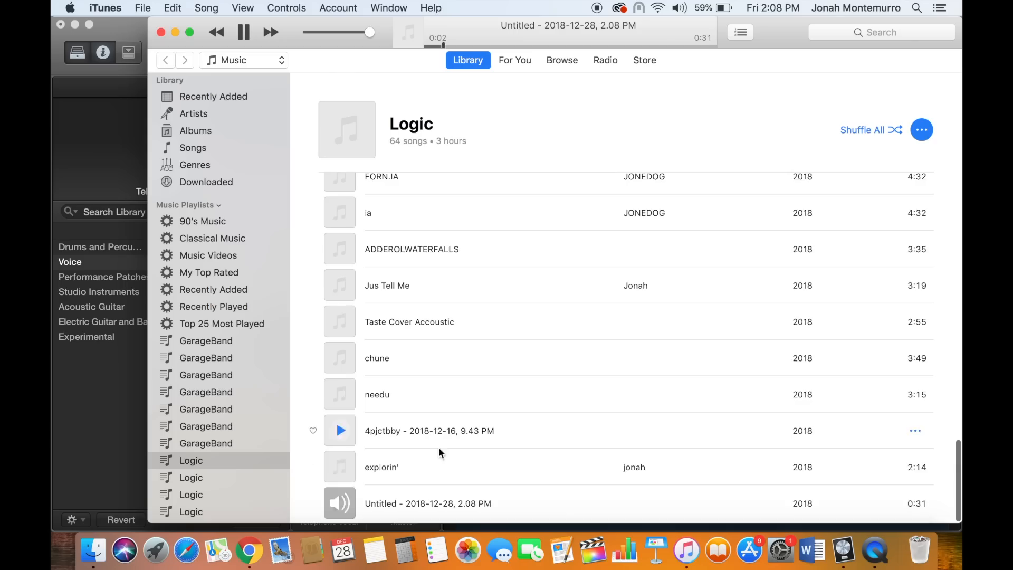
left_click(244, 33)
left_click(92, 126)
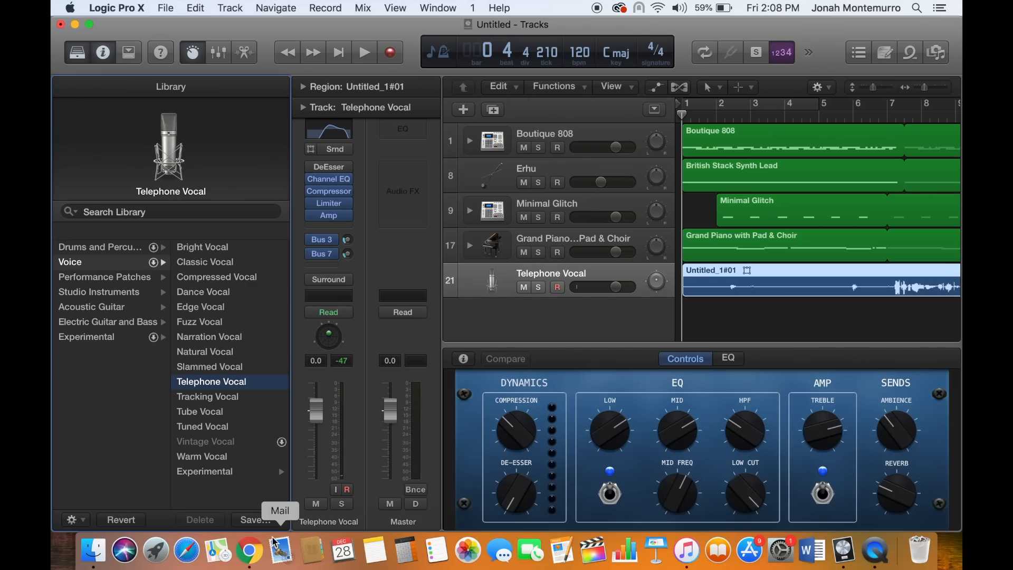
left_click(249, 550)
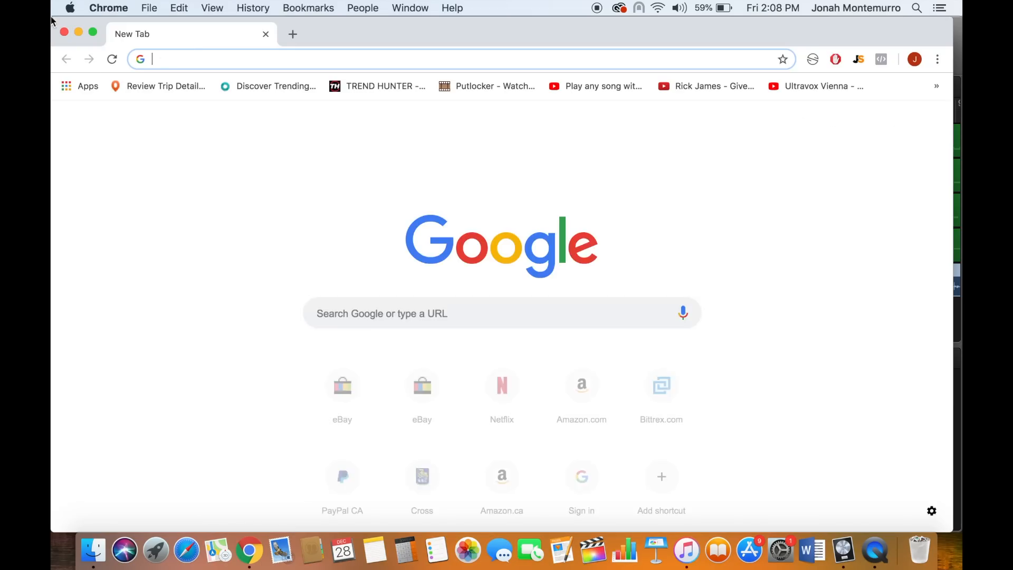
left_click(63, 32)
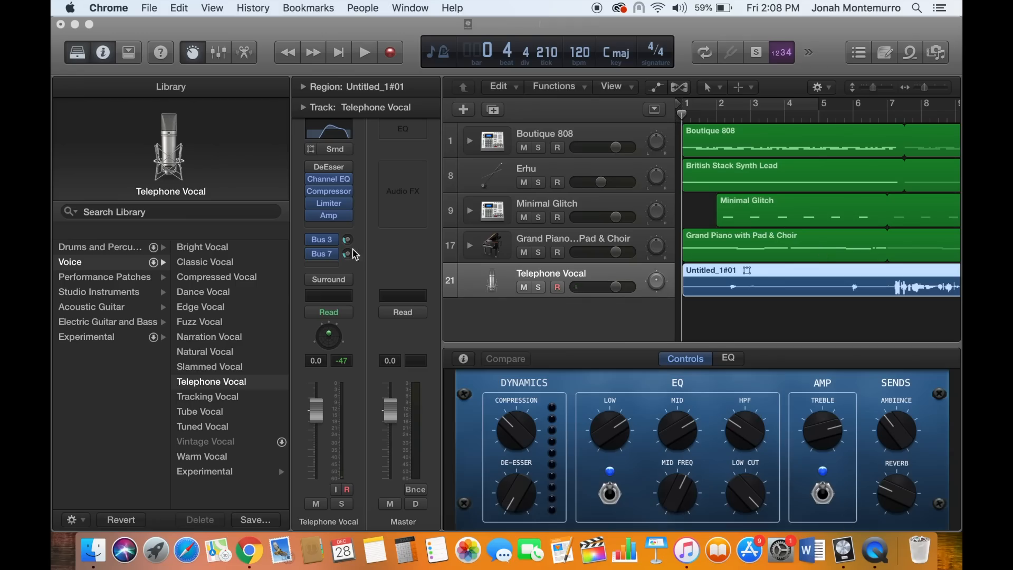
left_click(144, 7)
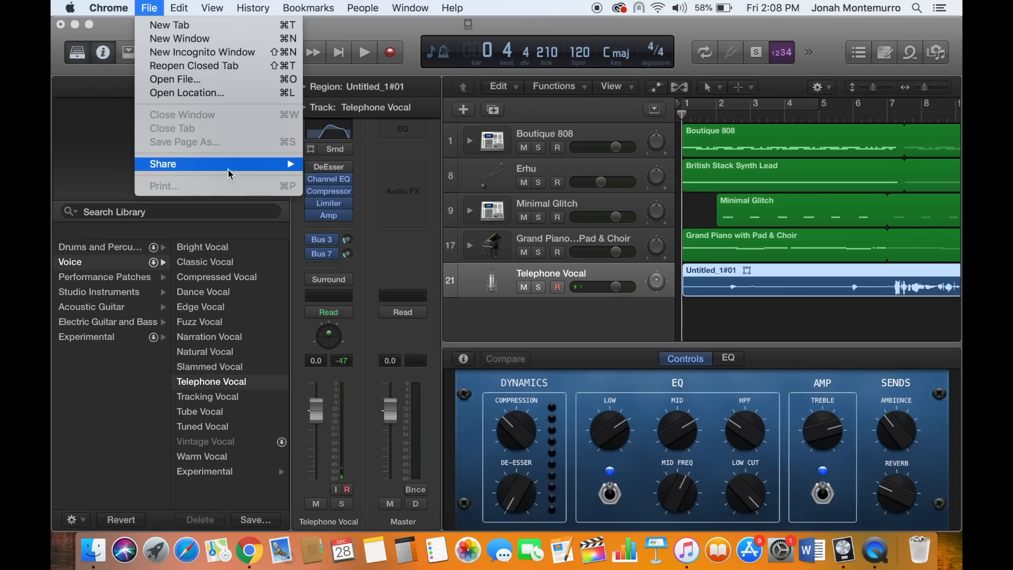
mouse_move(257, 163)
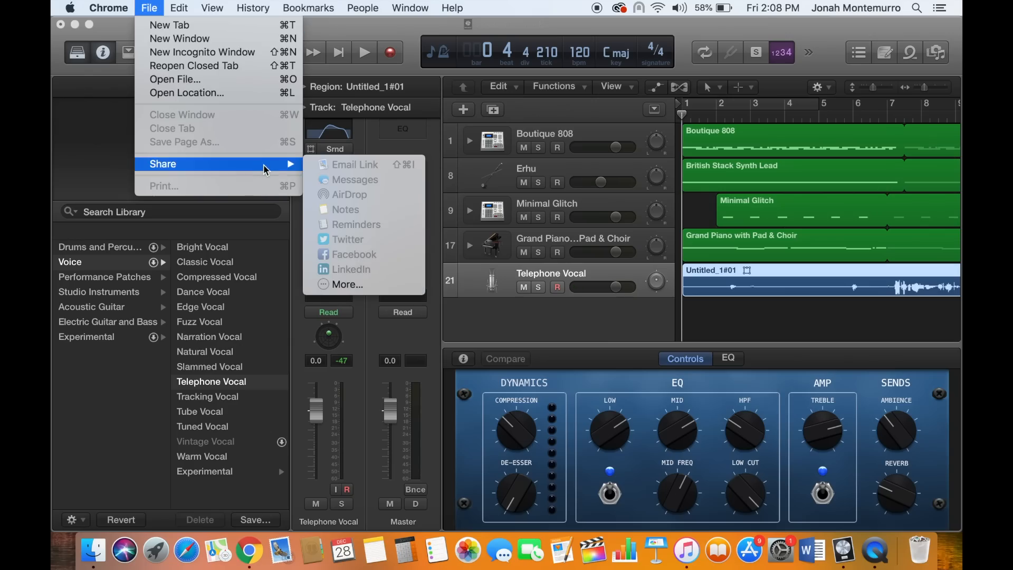
mouse_move(308, 7)
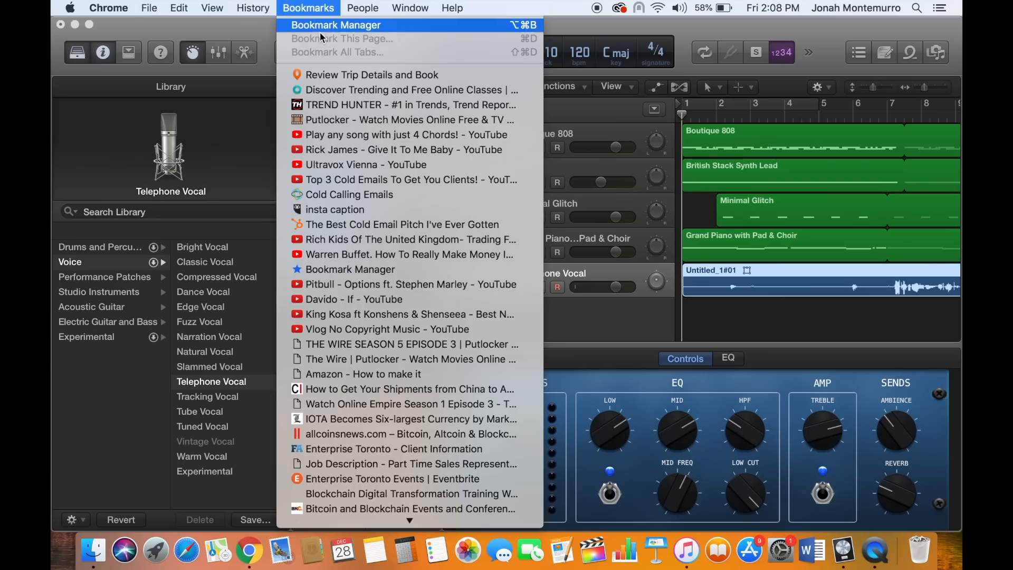
left_click(250, 36)
Examine the sharing destinations offered for the song in Logic Pro X.
left_click(166, 7)
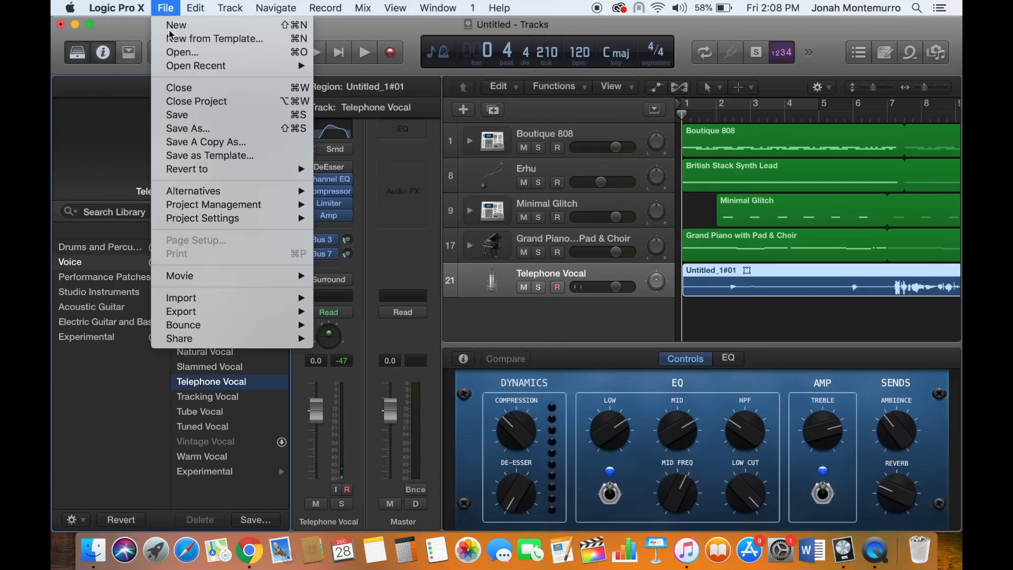
mouse_move(226, 344)
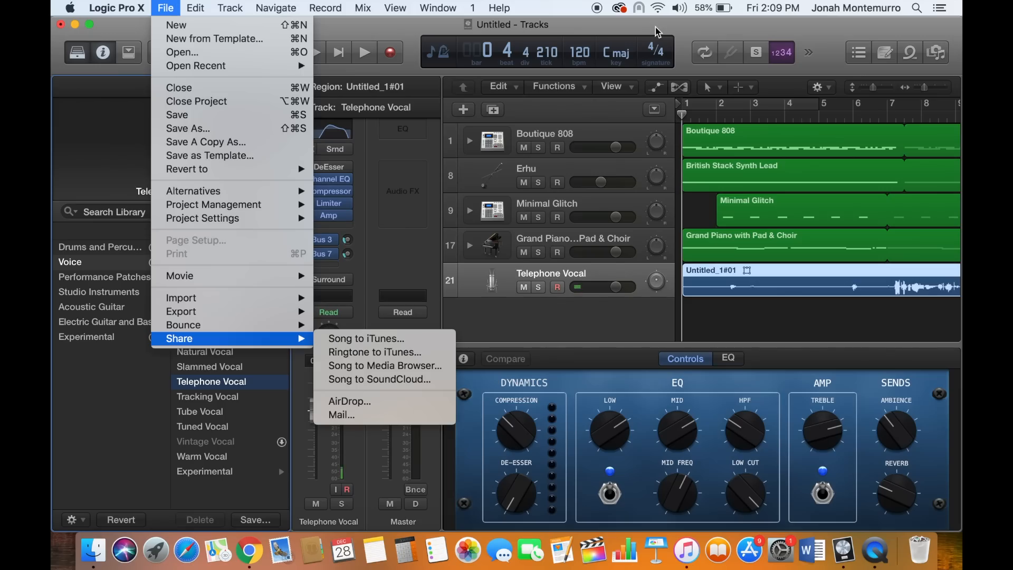
left_click(670, 11)
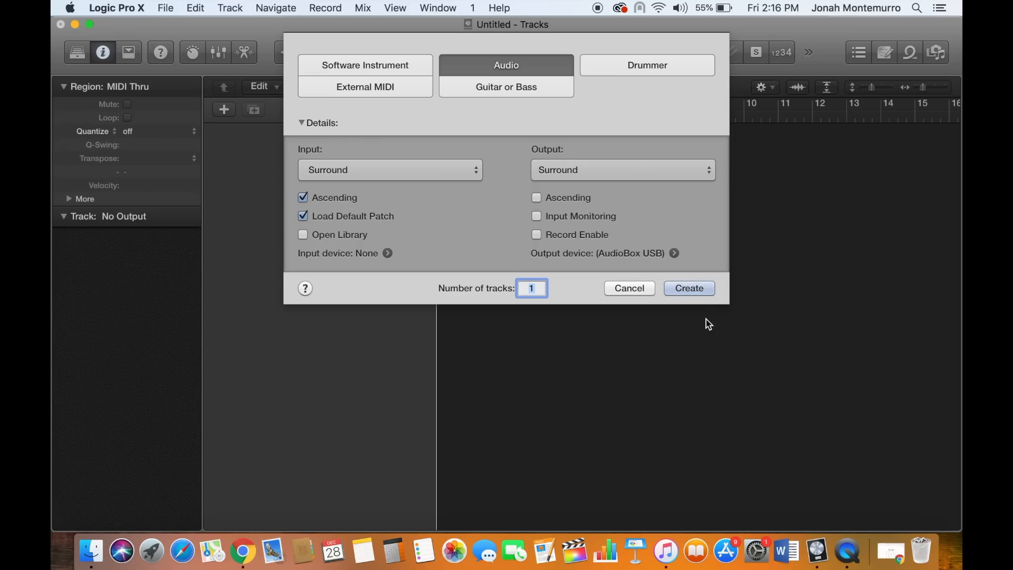
Create one audio track with surround input and output, and browse the Logic playlist in iTunes for a song to import.
left_click(689, 289)
left_click(91, 551)
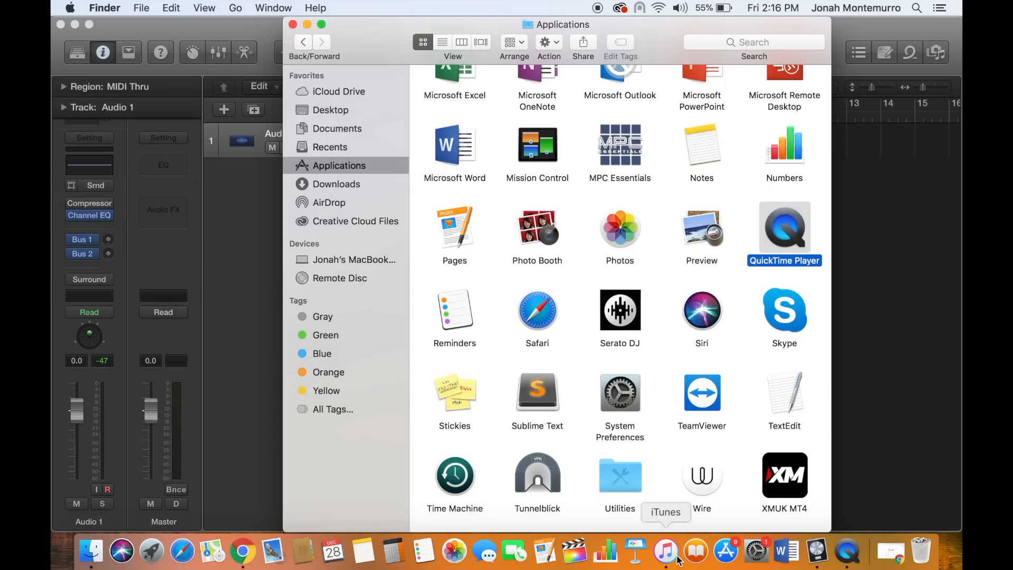
left_click(659, 537)
scroll(522, 274, "down", 15)
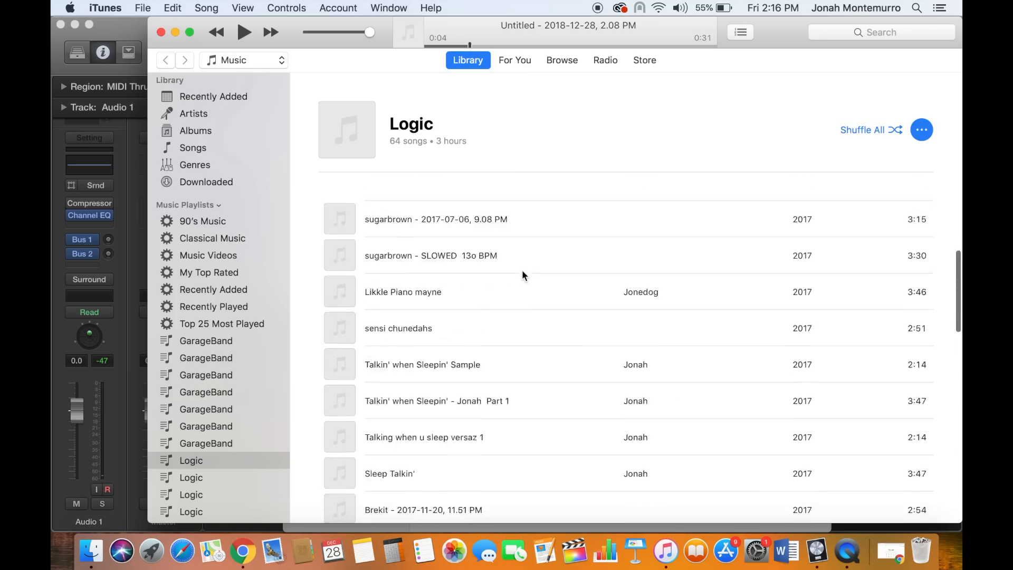
scroll(521, 270, "down", 1)
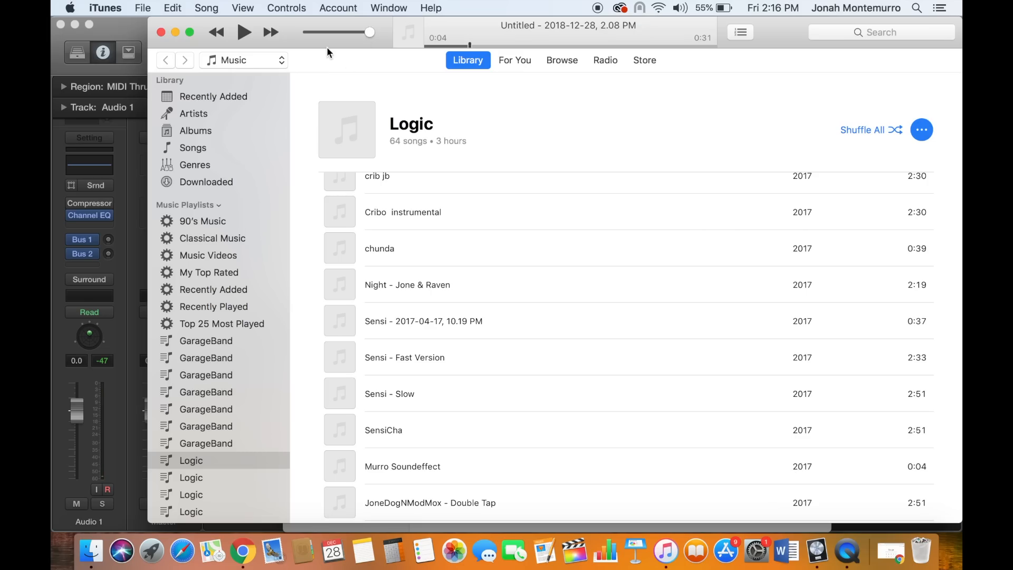
Place Sensi - Fast Version from the iTunes playlist on a new Logic Pro X track below Audio 1, starting at bar 1.
left_click_drag(330, 40, 688, 32)
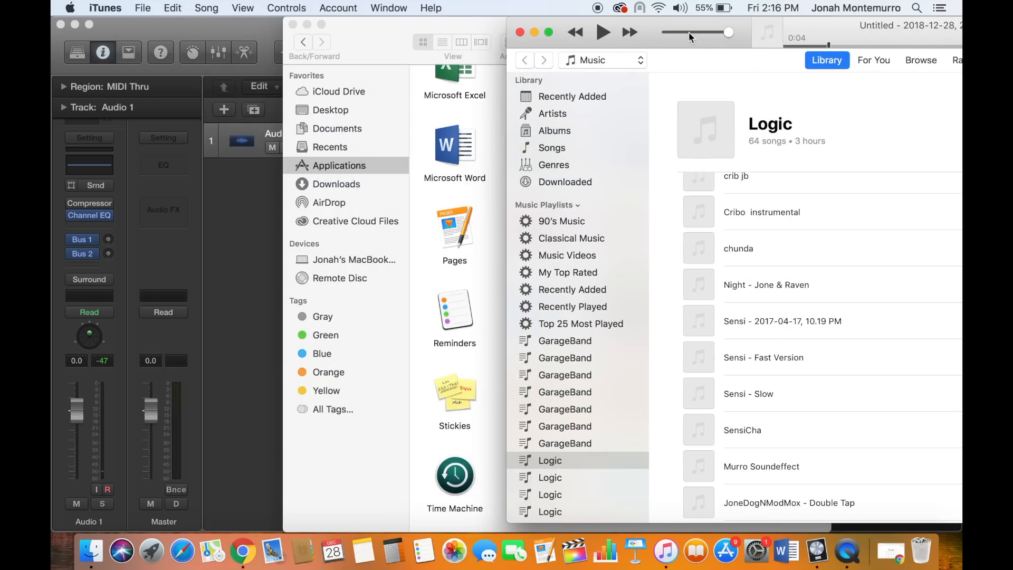
left_click(308, 24)
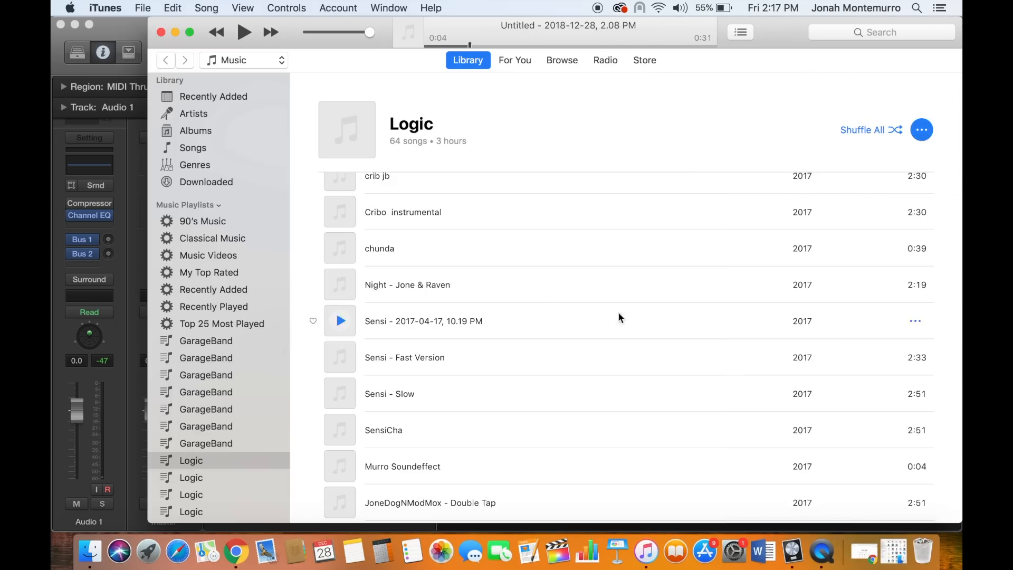
left_click_drag(334, 43, 743, 47)
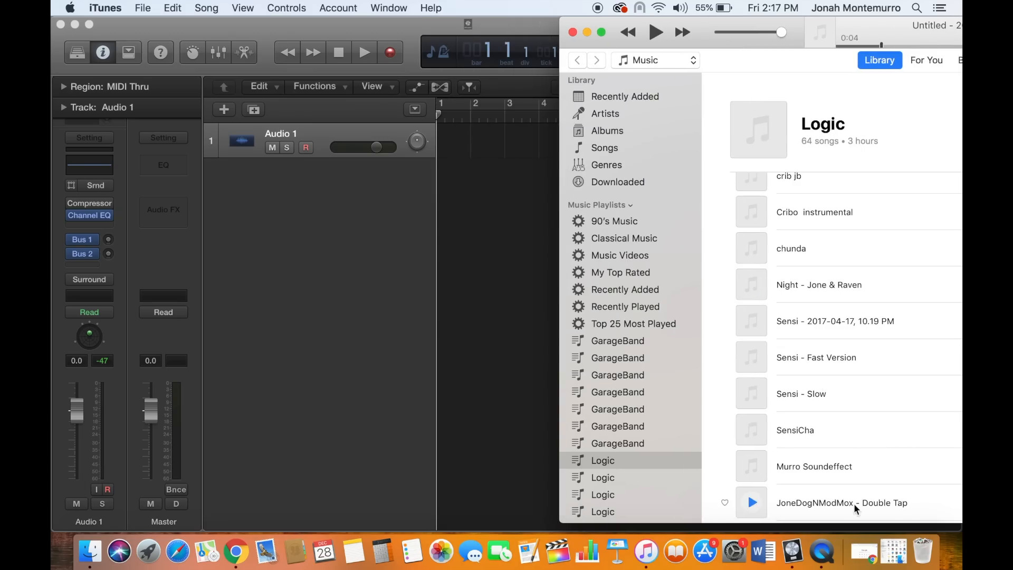
left_click_drag(846, 362, 477, 199)
left_click(467, 167)
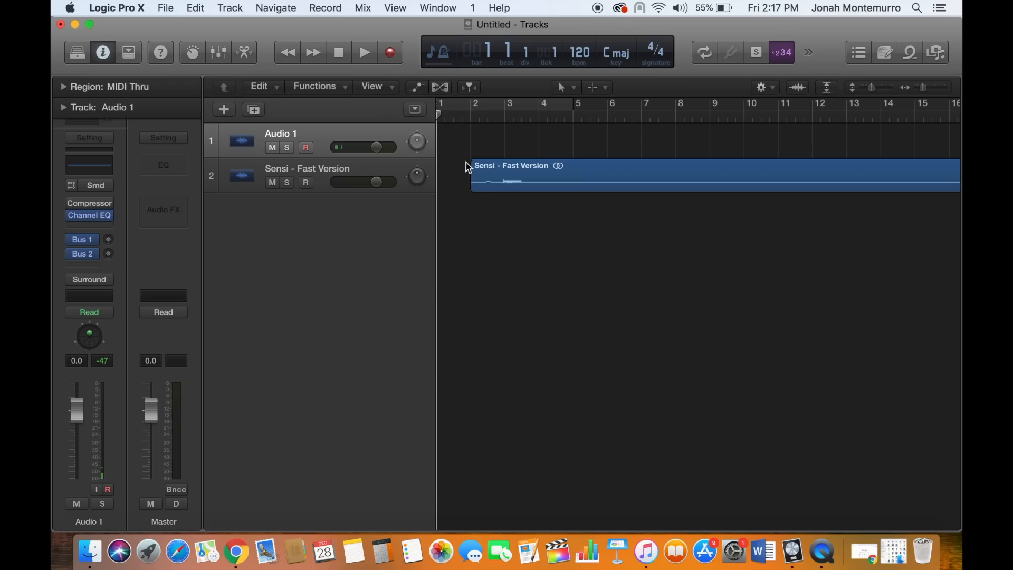
left_click_drag(505, 184, 472, 184)
Turn off the count-in and disable Click while recording and Polyphonic clicks in the project's metronome settings.
left_click(780, 52)
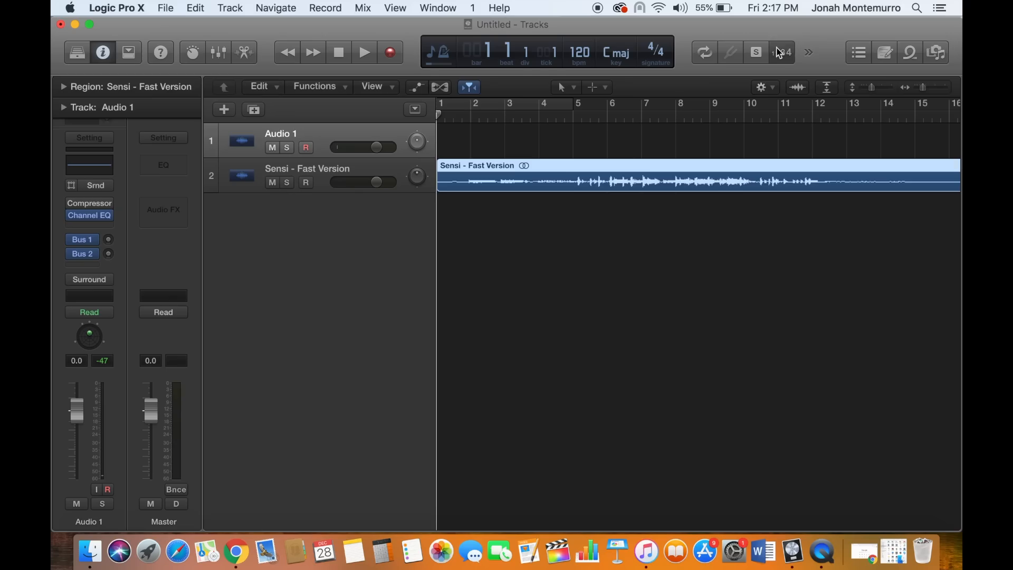
left_click(168, 10)
left_click(169, 9)
left_click(169, 10)
mouse_move(191, 218)
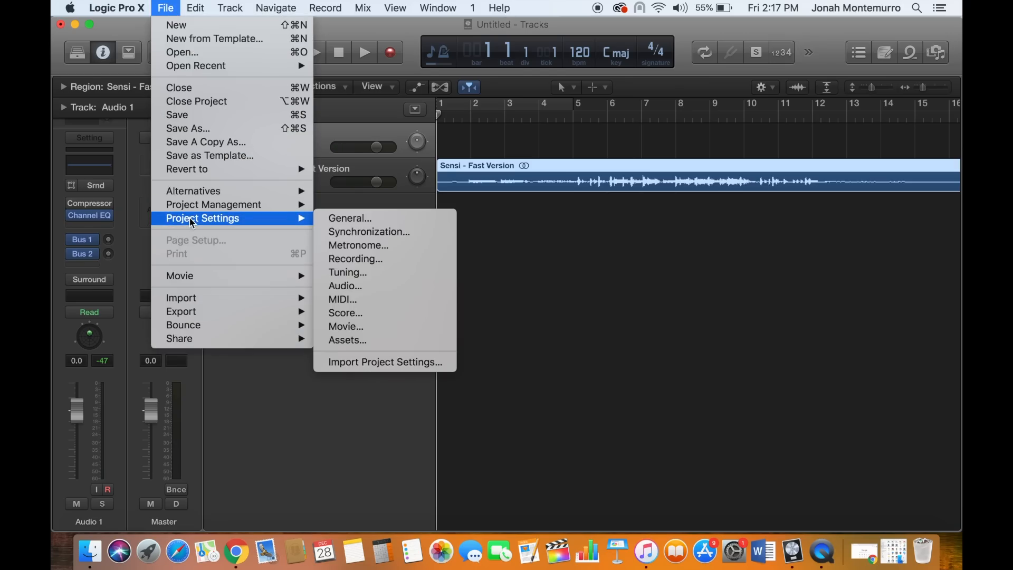
left_click(374, 250)
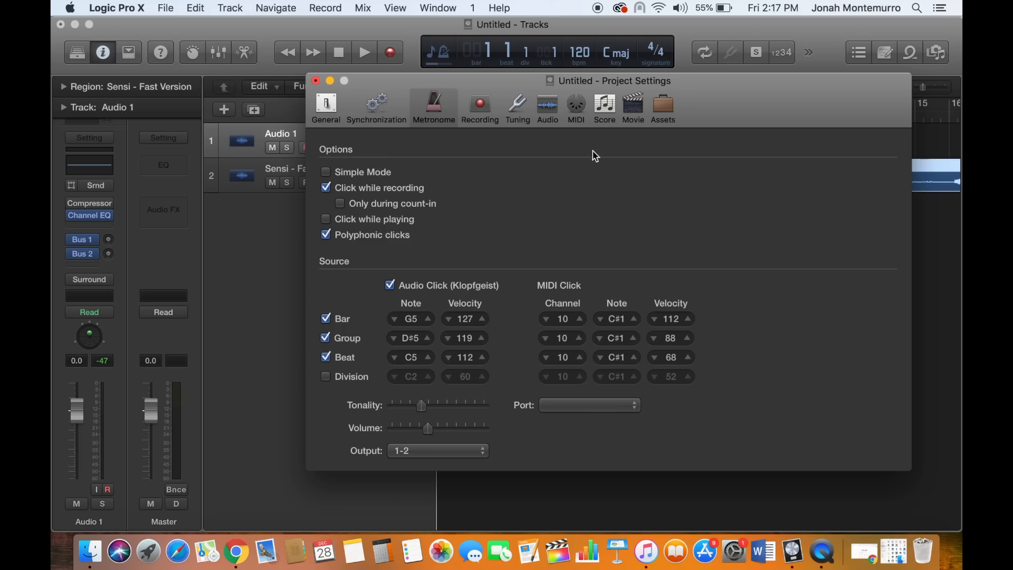
left_click(326, 188)
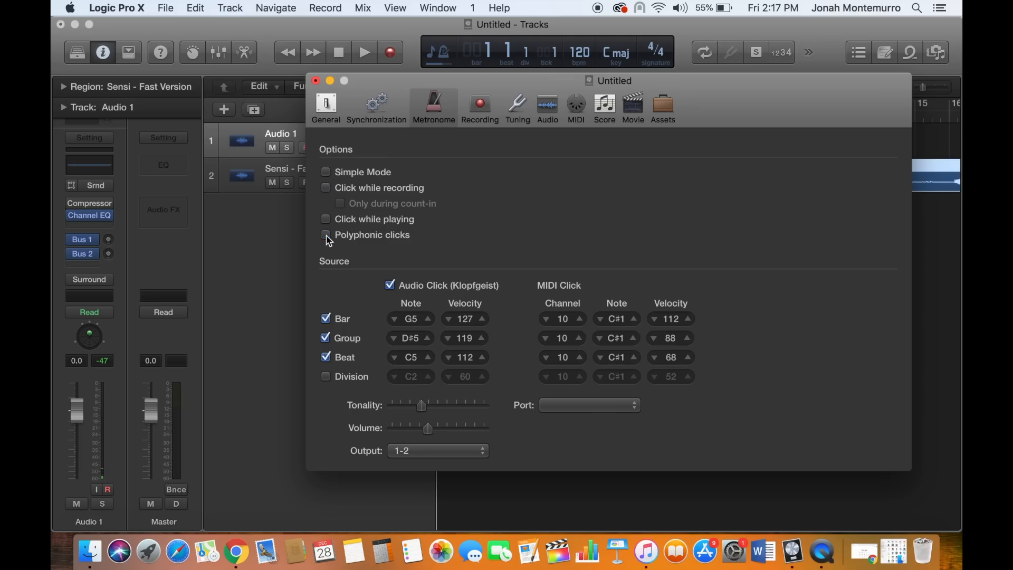
left_click(315, 80)
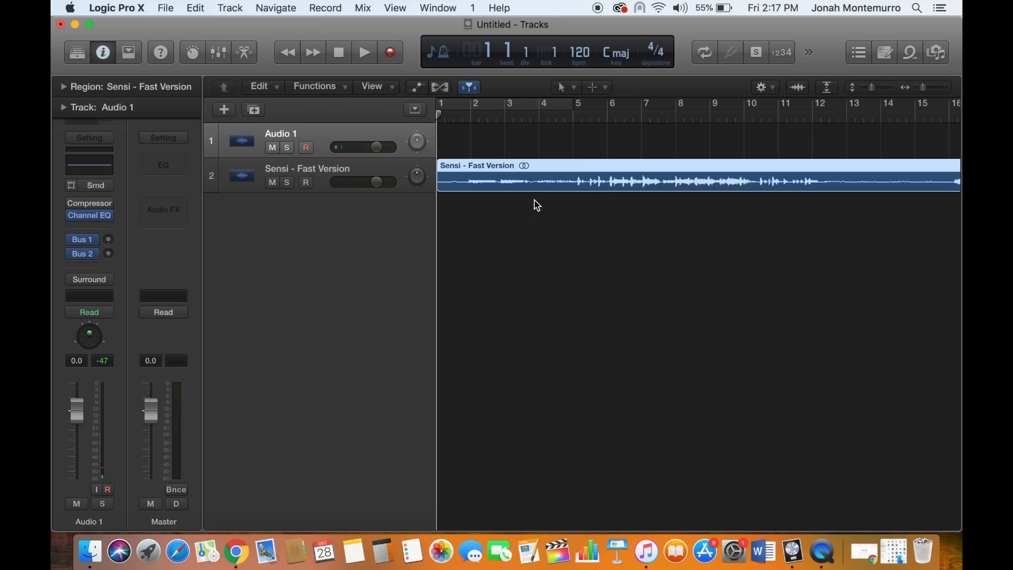
Record a vocal take on Audio 1 over the imported song from bar 1 to bar 53.
key("r")
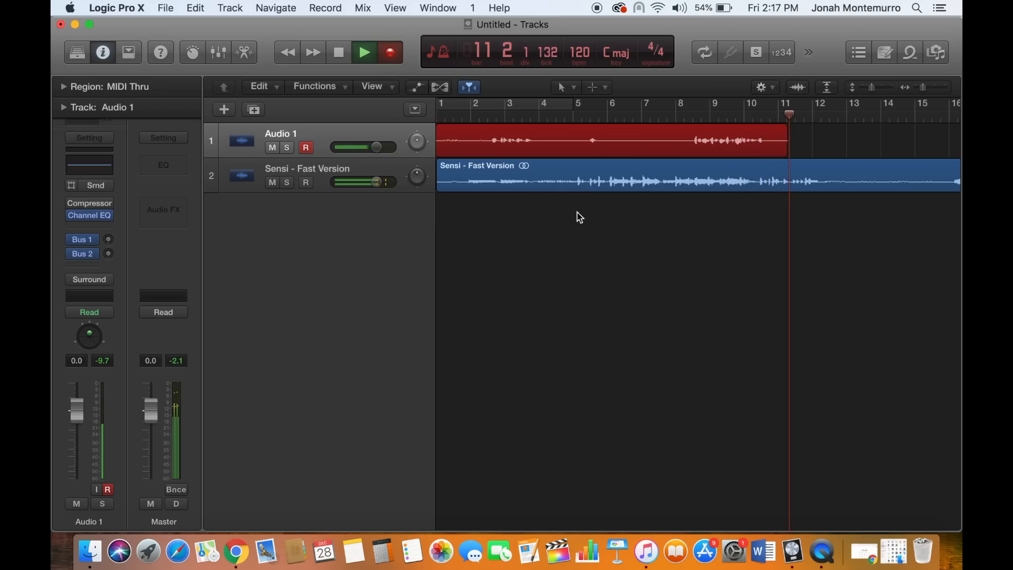
scroll(791, 269, "right", 10)
scroll(791, 267, "left", 5)
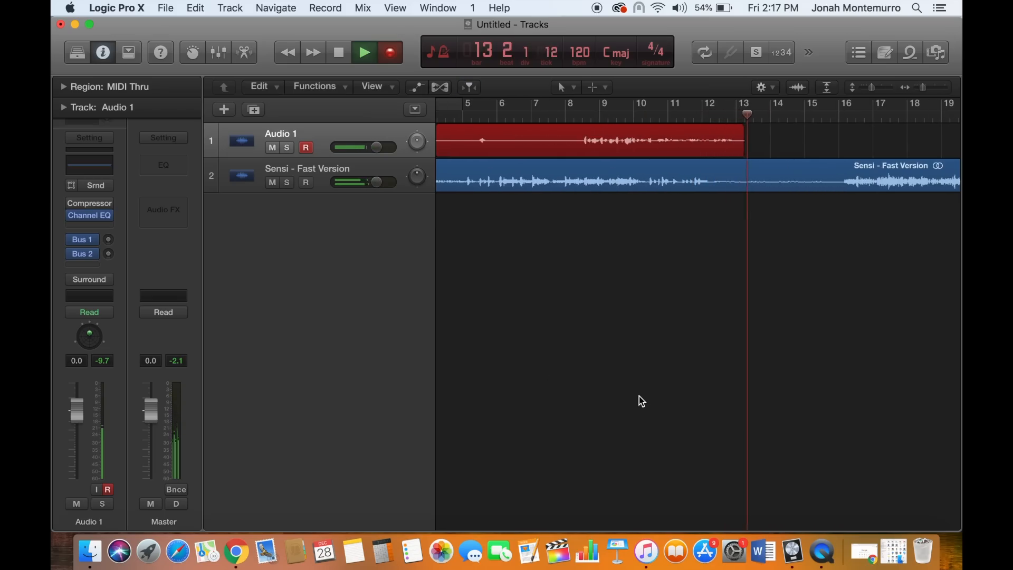
scroll(642, 401, "down", 5)
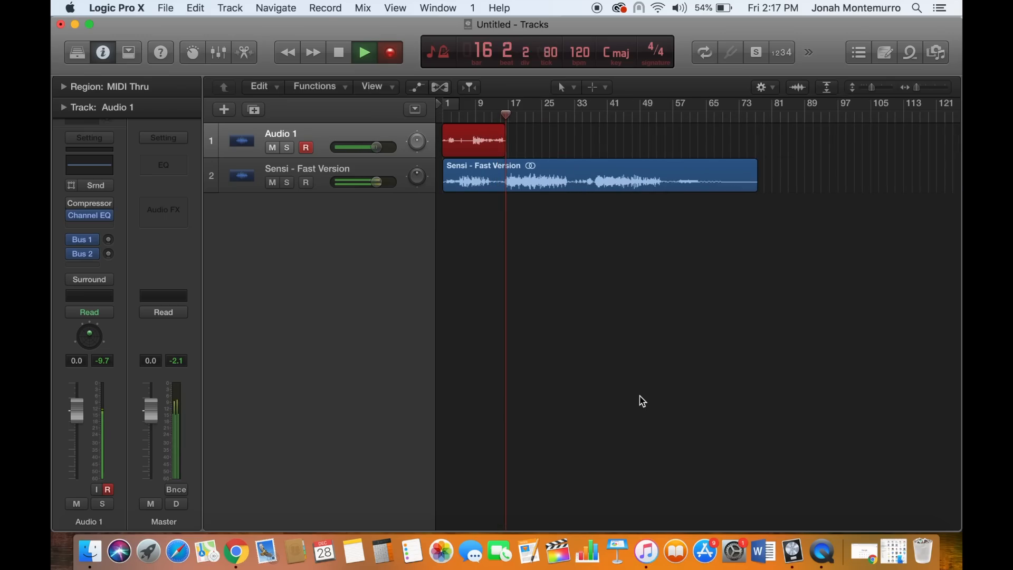
key("super+Right")
key("super+Right")
key("super+Right")
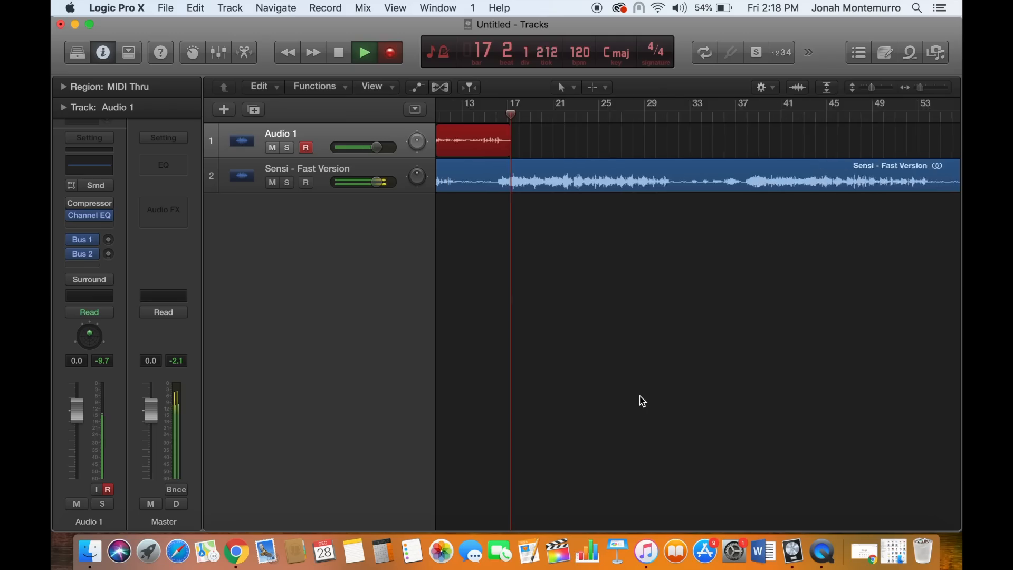
key("super+Left")
key("super+Left")
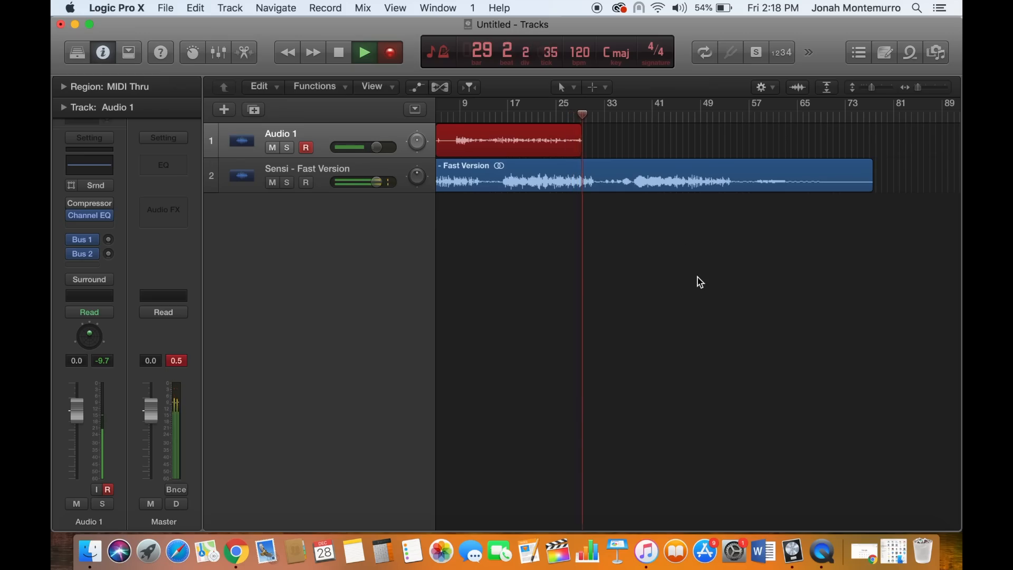
key("super+Left")
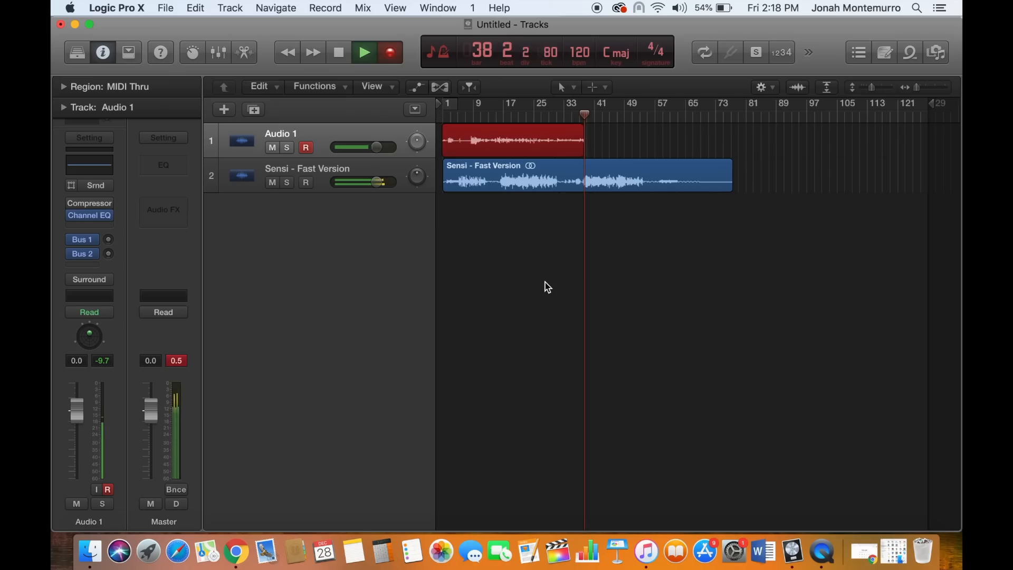
key("super+Right")
key("super+Left")
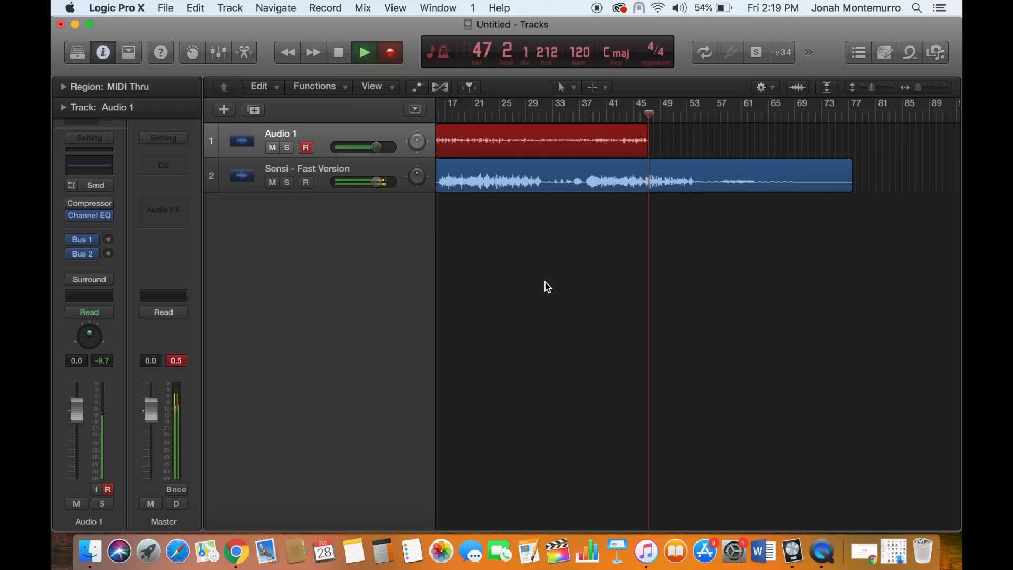
scroll(638, 200, "left", 5)
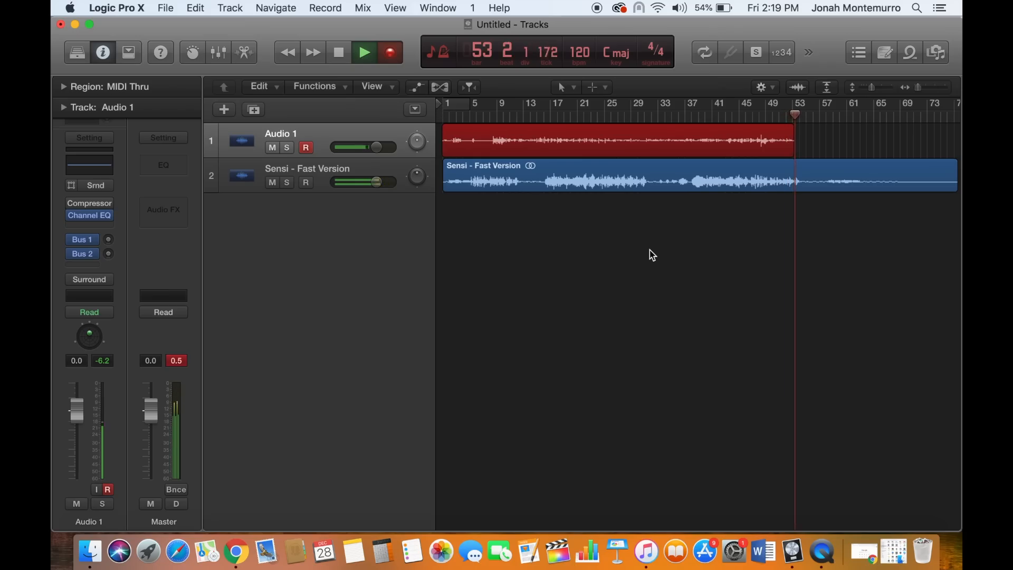
key("space")
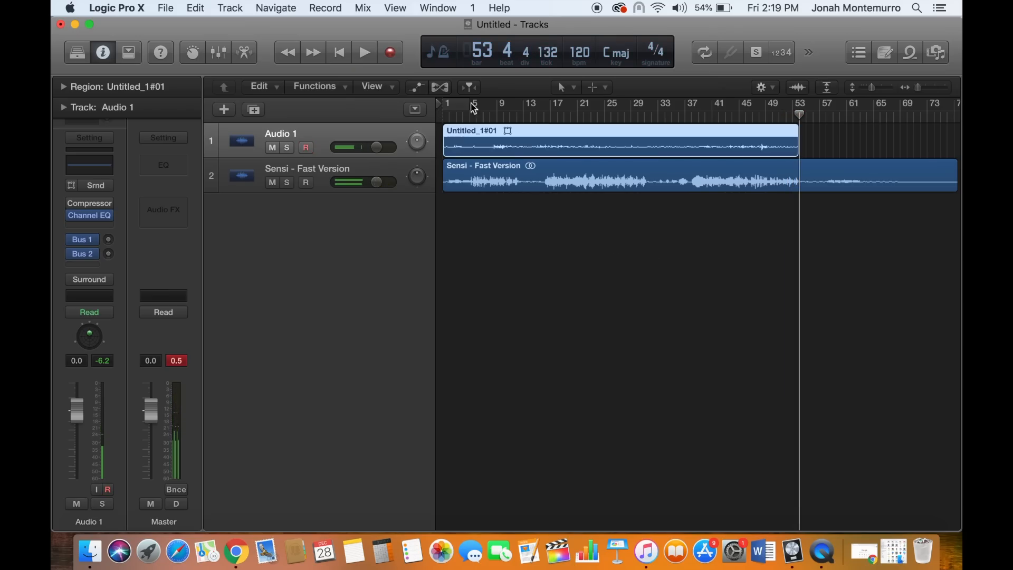
Raise Audio 1's volume to 5.8 dB and insert the mono Pitch Correction plug-in on the track.
left_click_drag(381, 139, 393, 140)
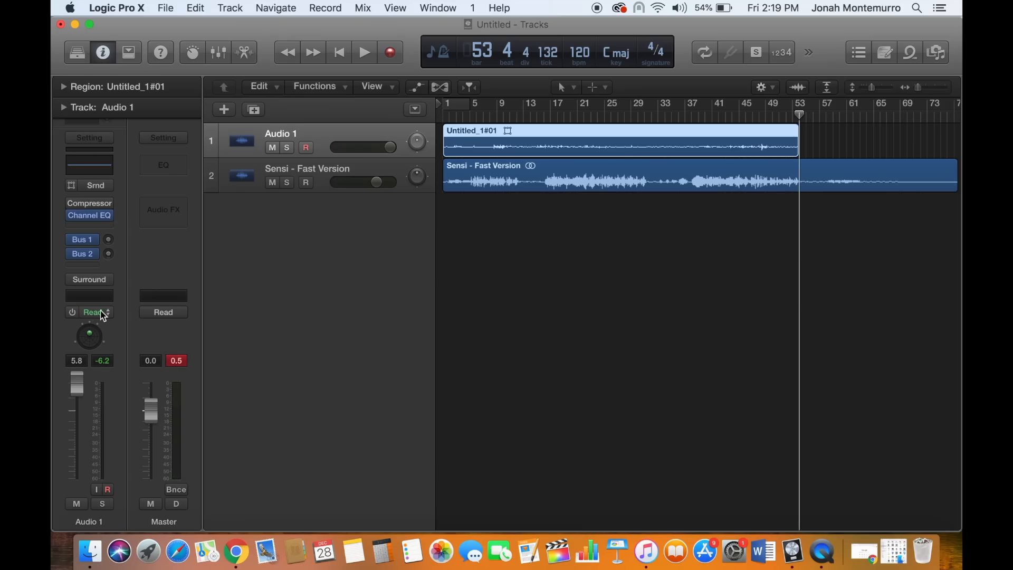
left_click(93, 227)
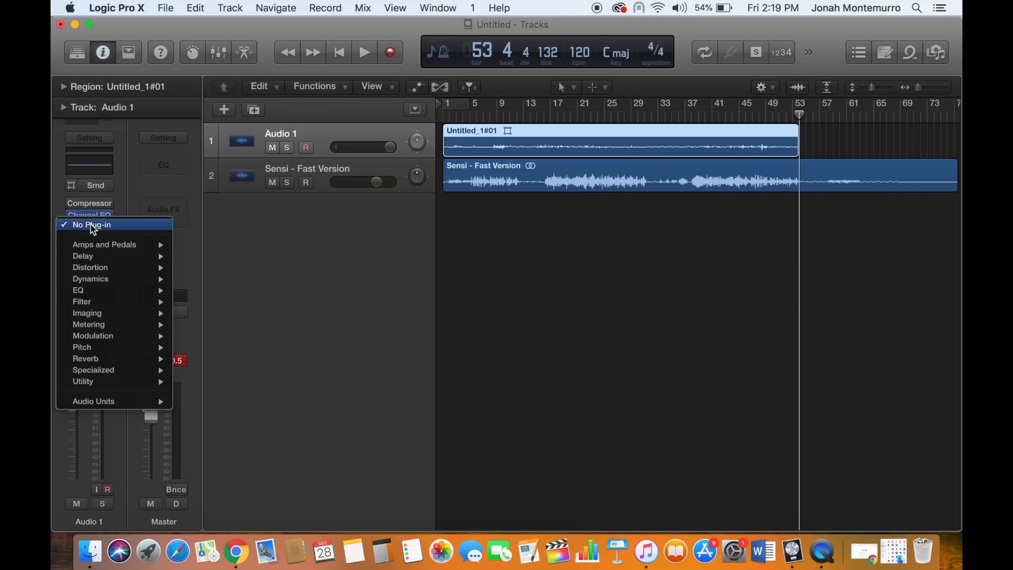
mouse_move(133, 353)
mouse_move(233, 350)
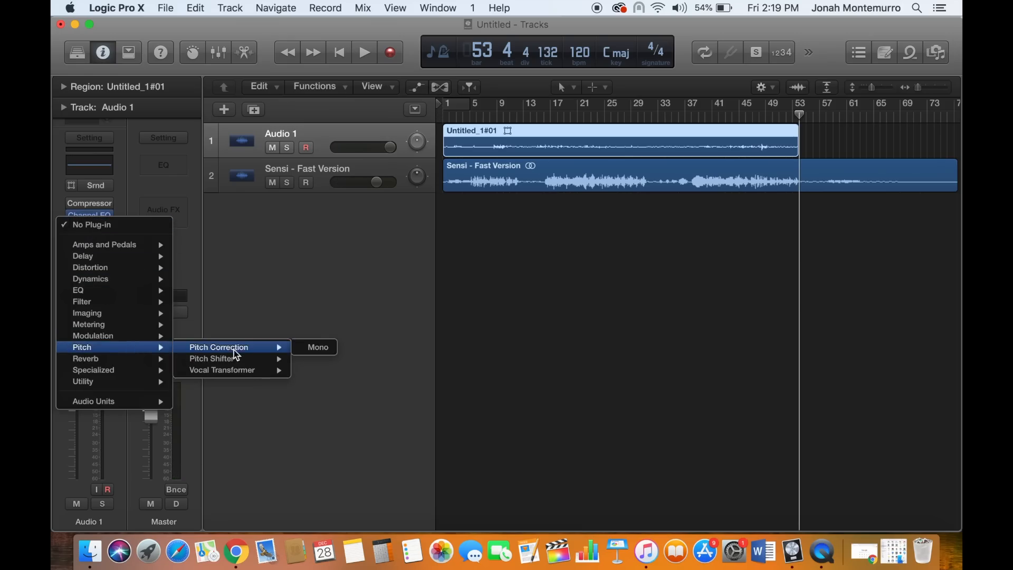
left_click(323, 346)
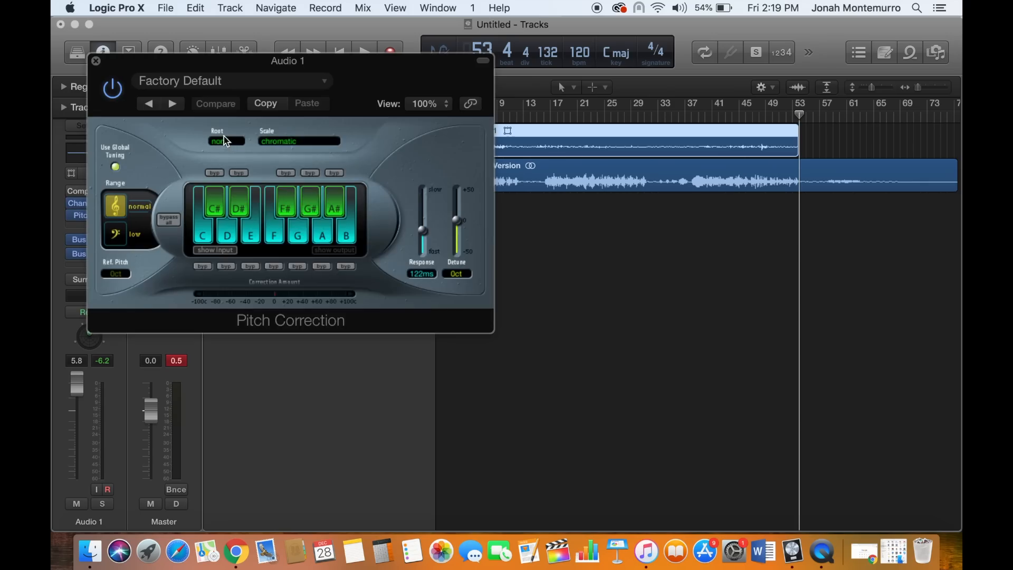
Set Pitch Correction to root C, natural min scale and a 20.0 ms response, and play the take from the start.
left_click(292, 146)
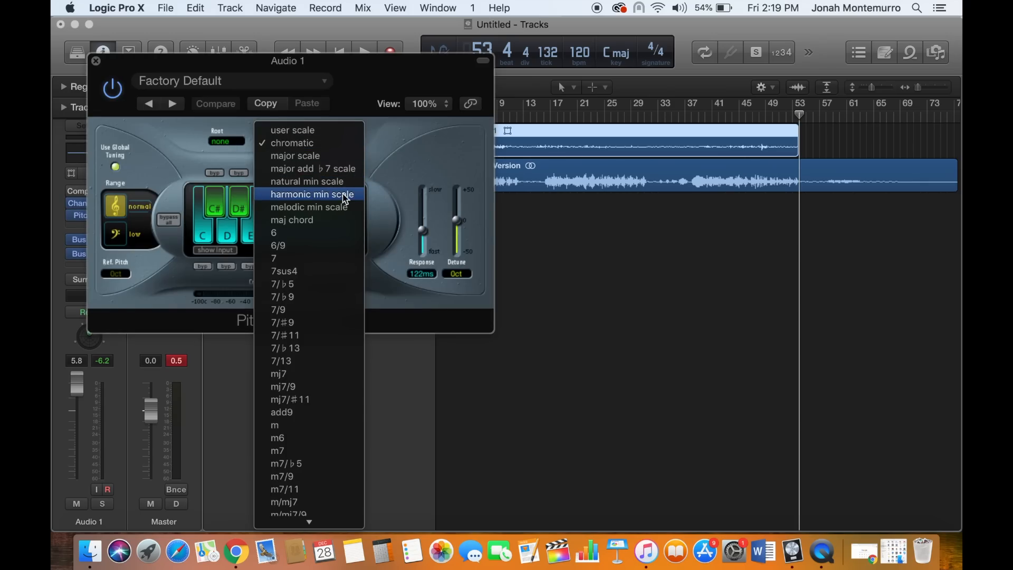
left_click(328, 185)
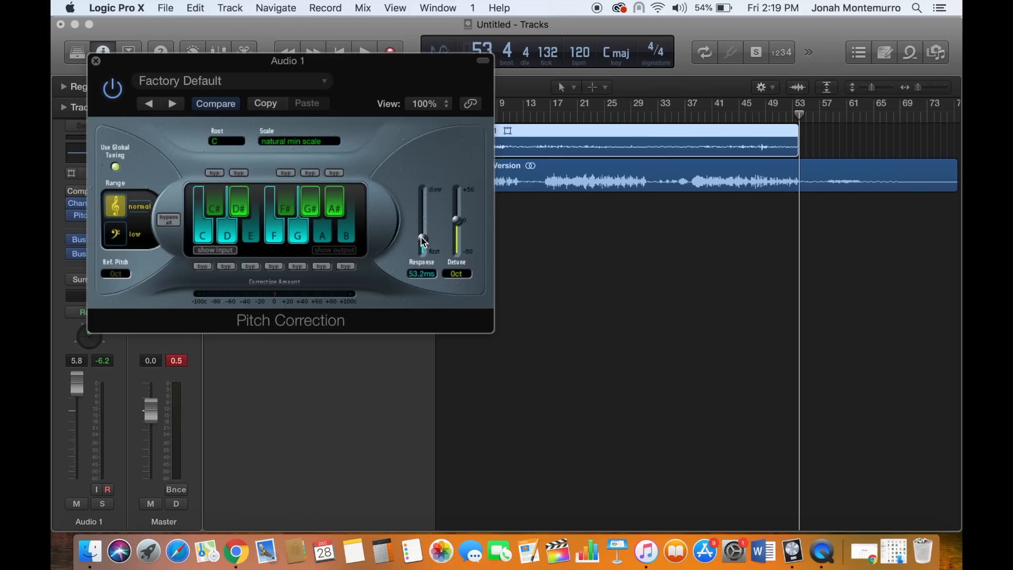
key("Return")
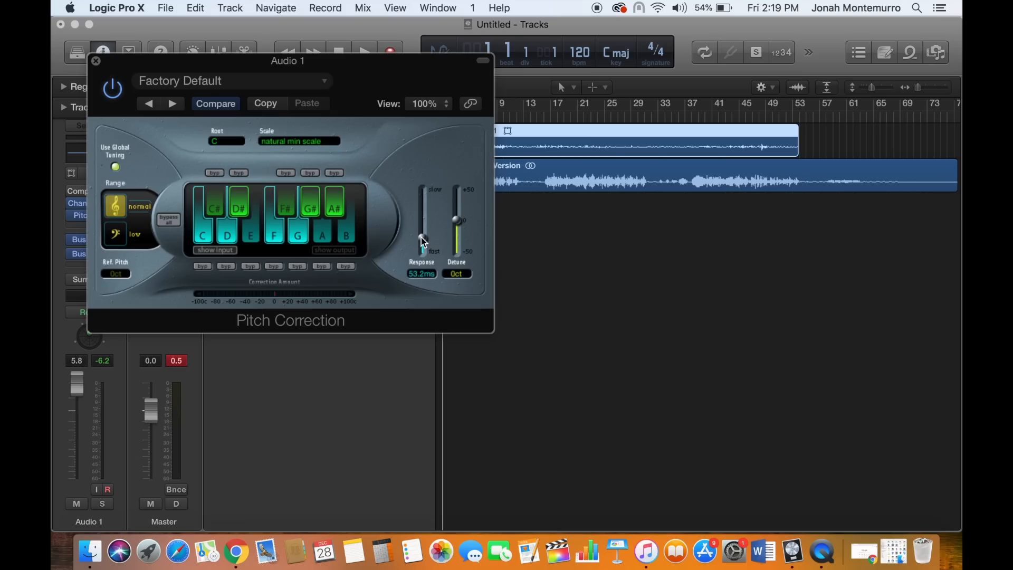
left_click_drag(423, 246, 423, 246)
key("space")
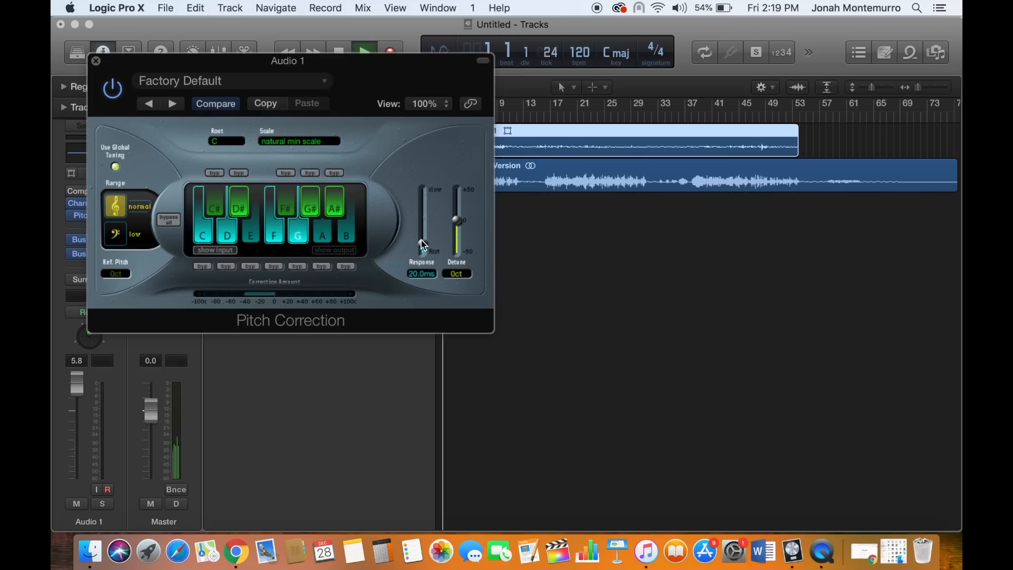
left_click_drag(389, 74, 544, 165)
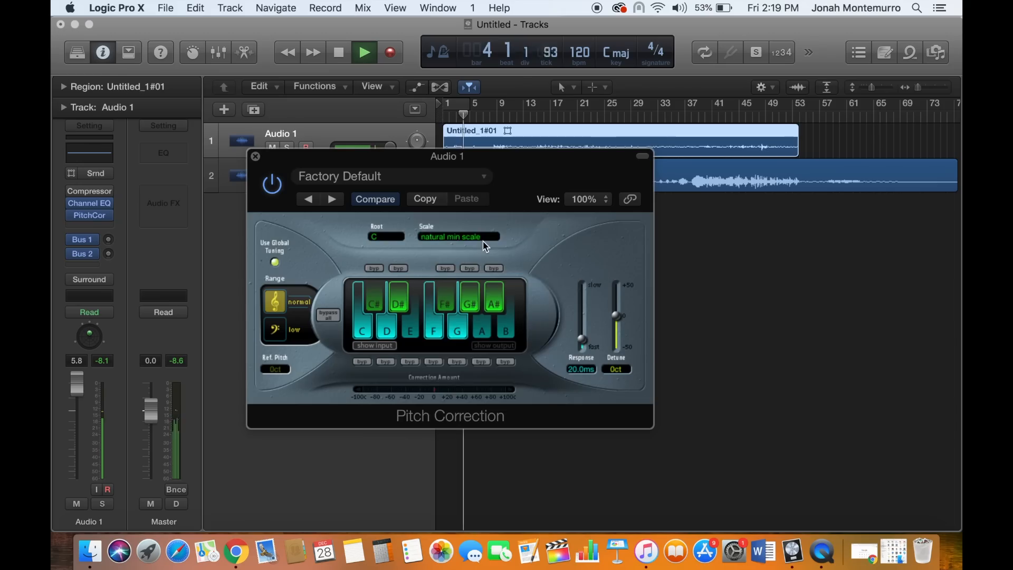
Set Pitch Correction's scale to harmonic min scale and response to 62.6 ms, and raise Audio 1's volume to 6.0 dB.
left_click(464, 237)
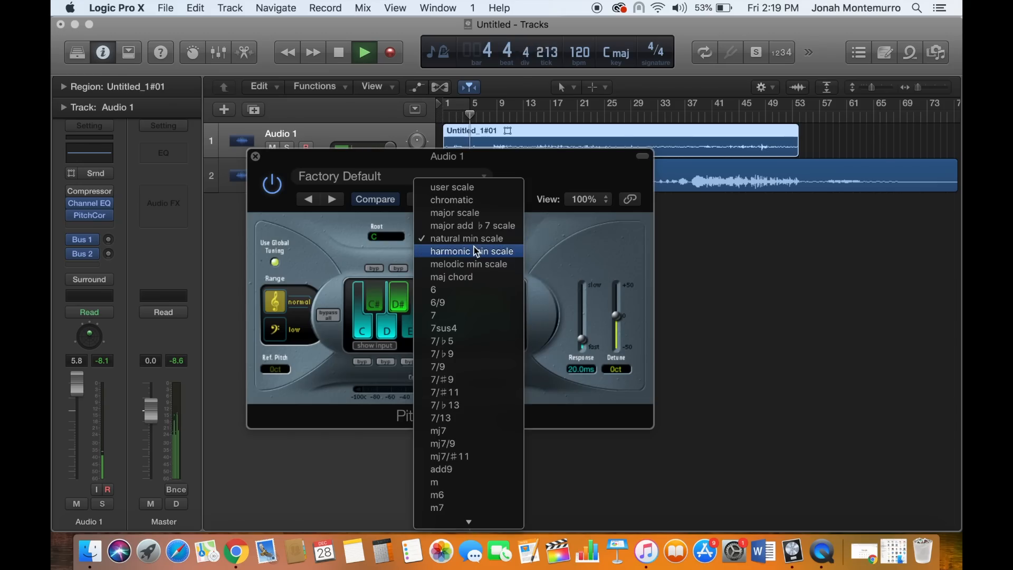
left_click(474, 247)
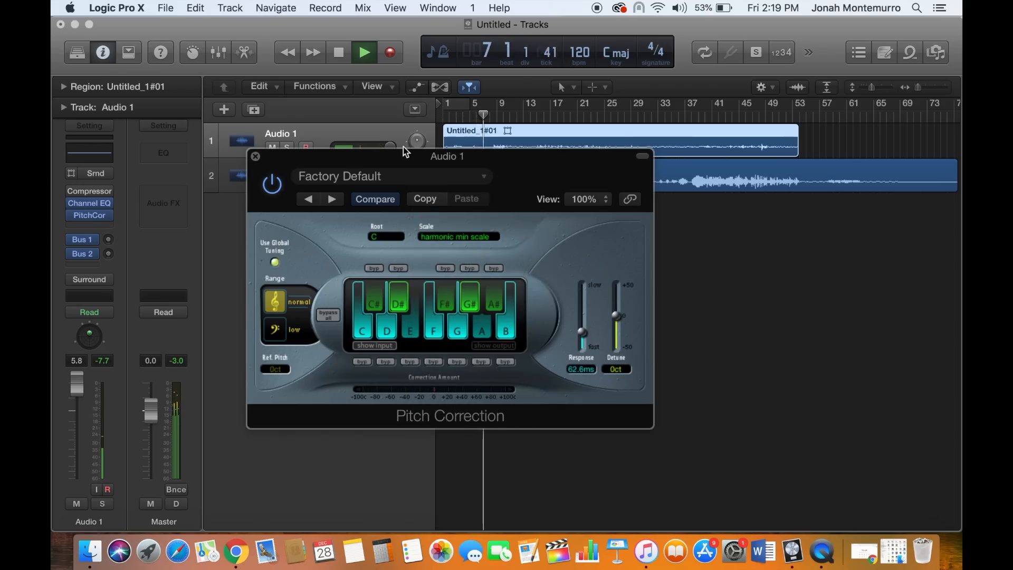
key("super+w")
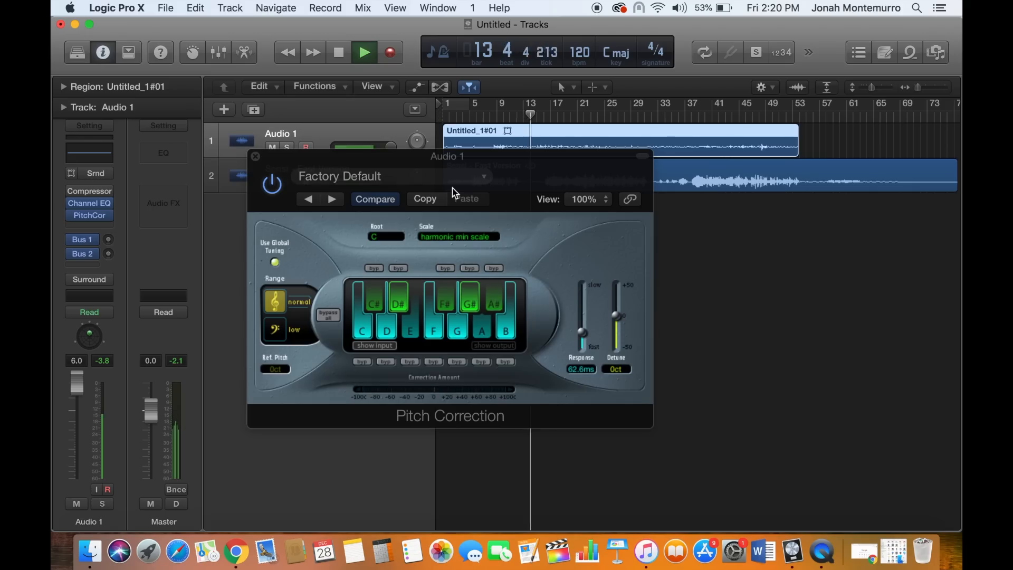
left_click(257, 155)
Show the patch library and load the Voice patch Telephone Vocal on Audio 1.
key("b")
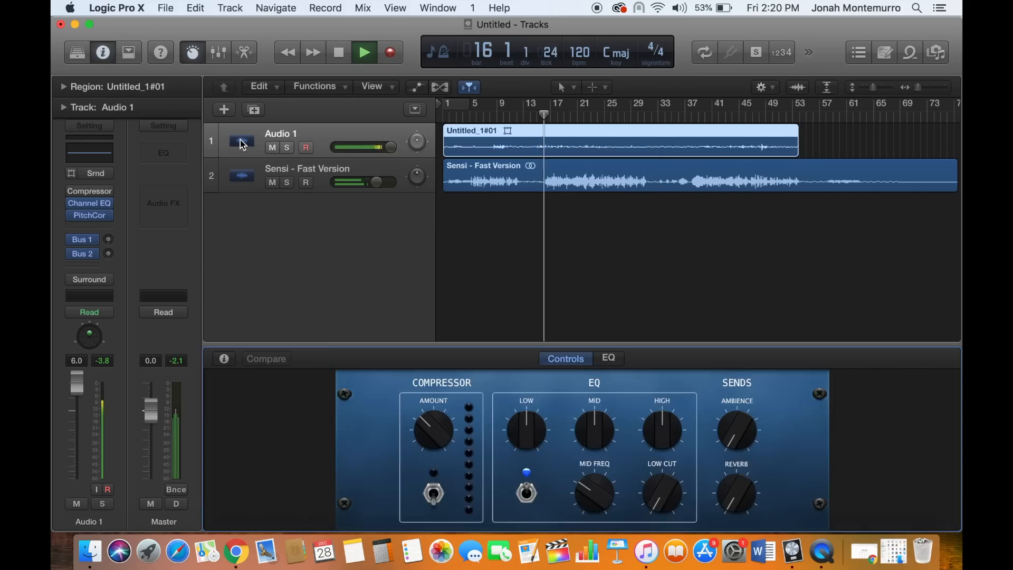
left_click(128, 52)
left_click(84, 55)
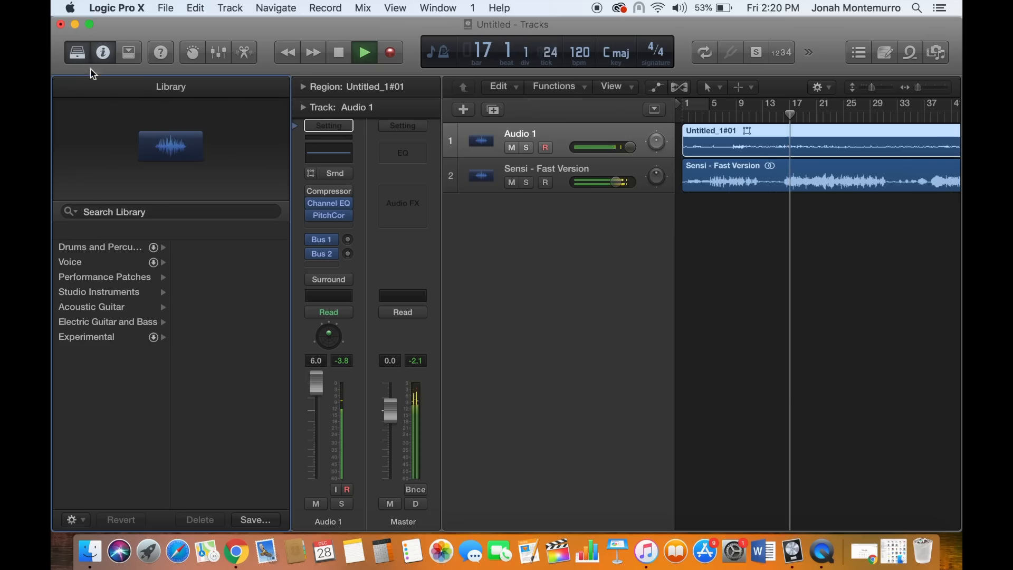
left_click(128, 261)
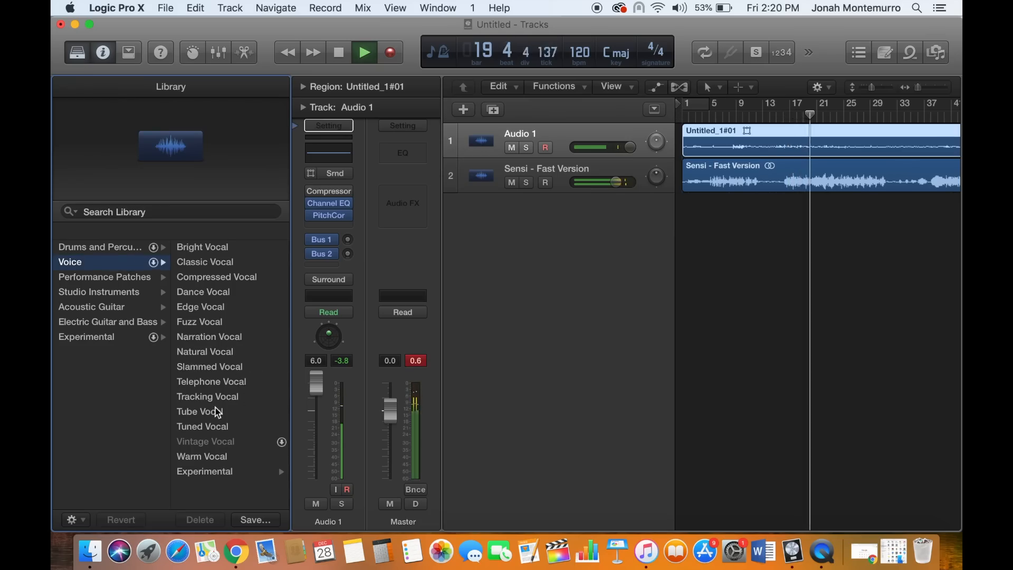
left_click(213, 307)
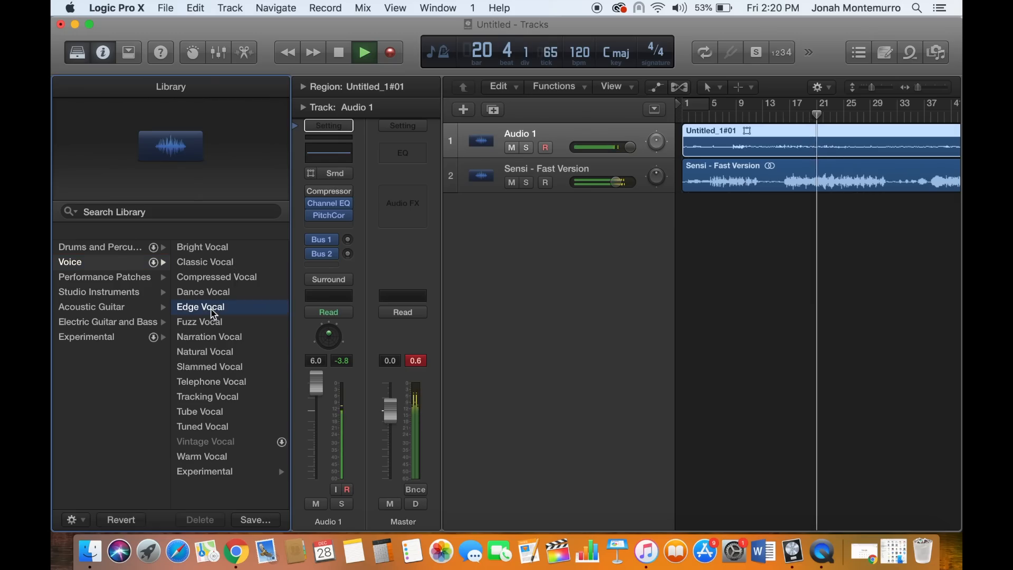
left_click(226, 371)
left_click(225, 383)
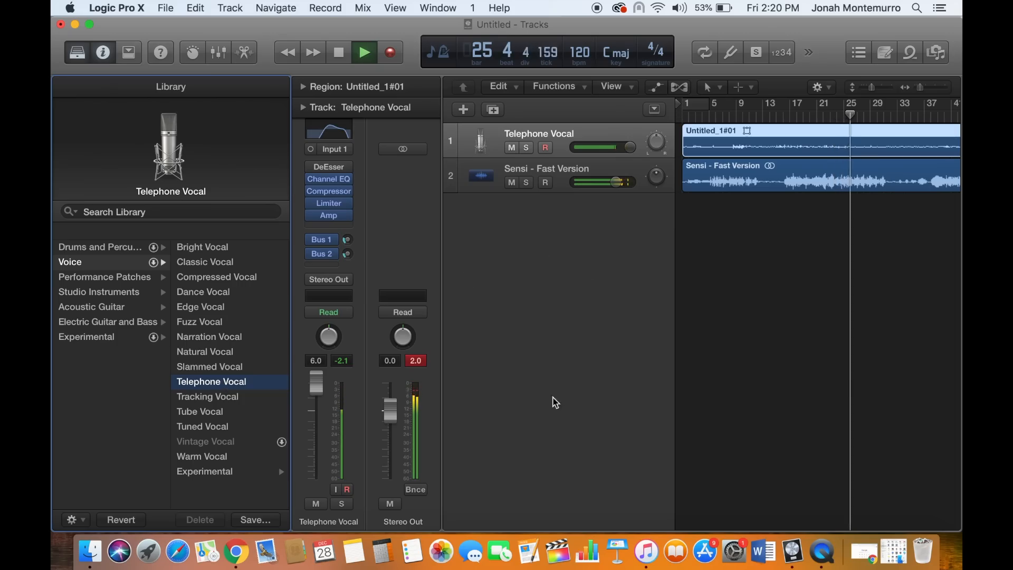
left_click(244, 552)
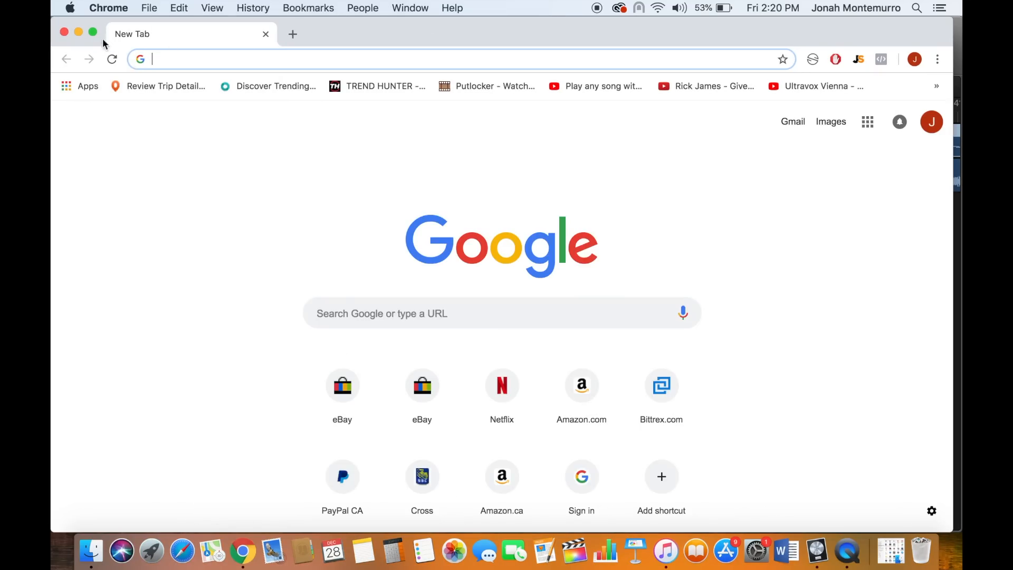
left_click(78, 32)
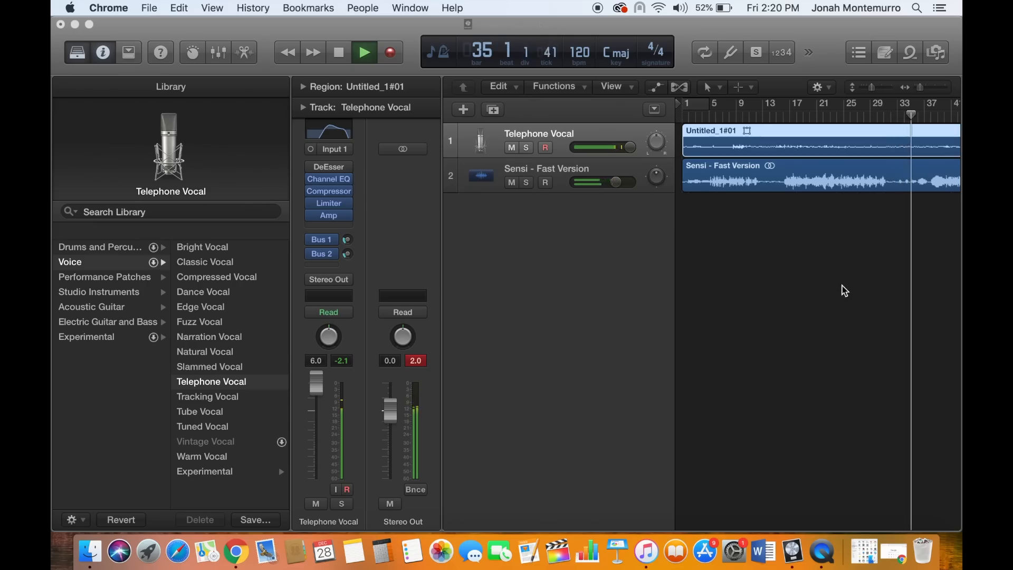
Listen to the Telephone Vocal take through its end, replay it from about bar 22 and from around bar 38, and stop playback.
scroll(841, 287, "right", 5)
scroll(844, 290, "right", 5)
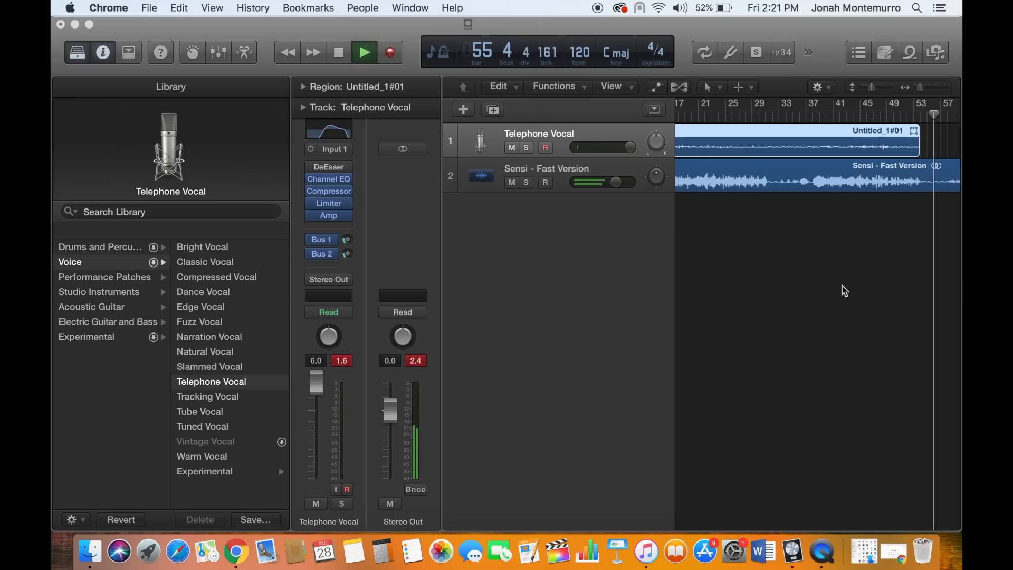
left_click(846, 274)
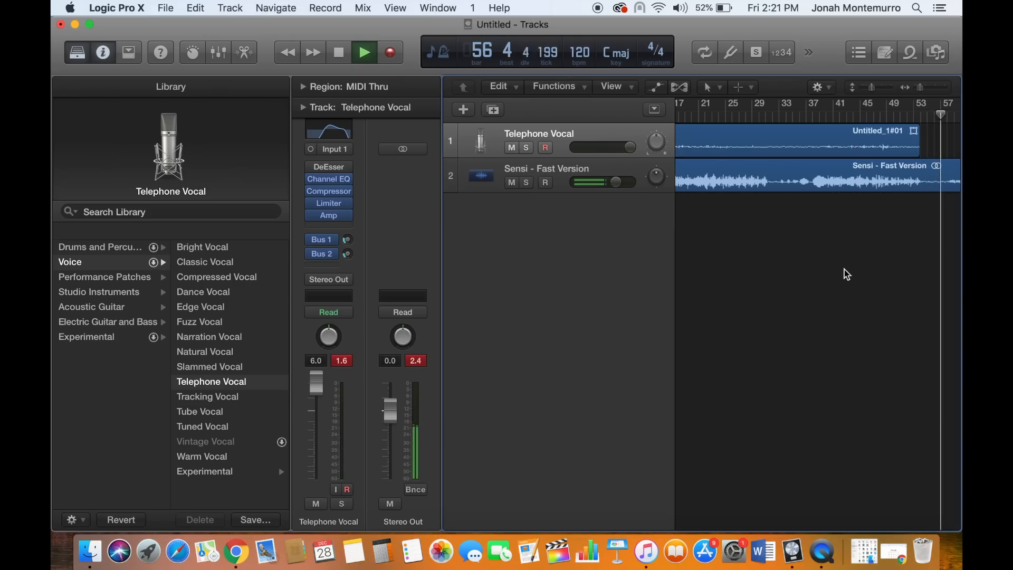
scroll(707, 261, "left", 5)
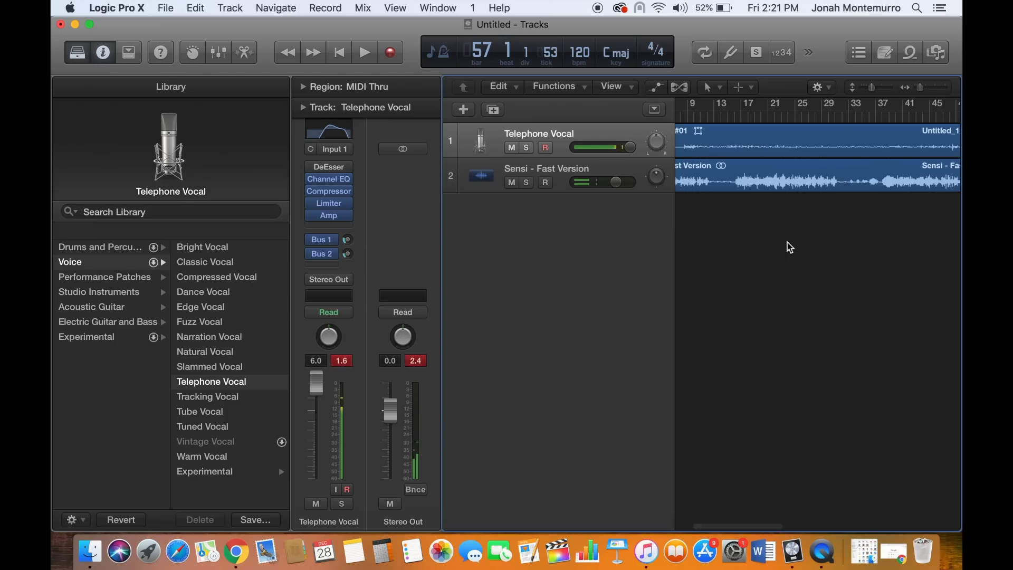
left_click(783, 115)
key("space")
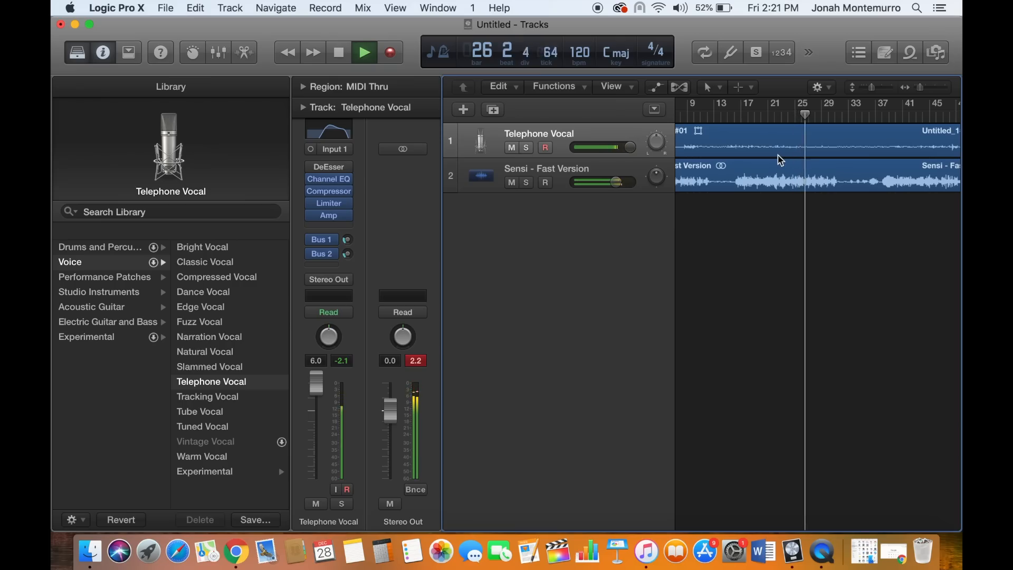
left_click(850, 117)
left_click(863, 119)
left_click(881, 118)
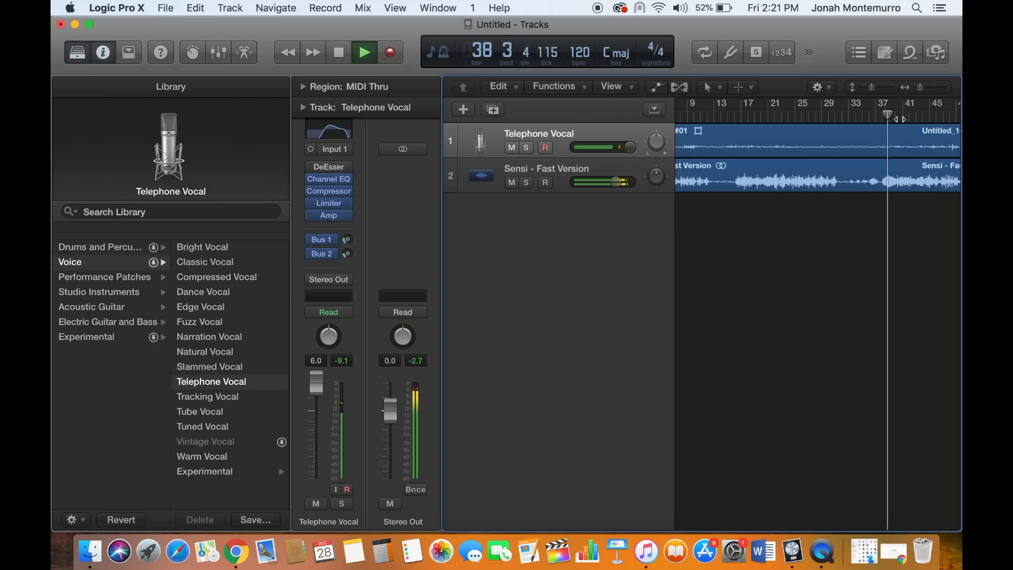
left_click(902, 118)
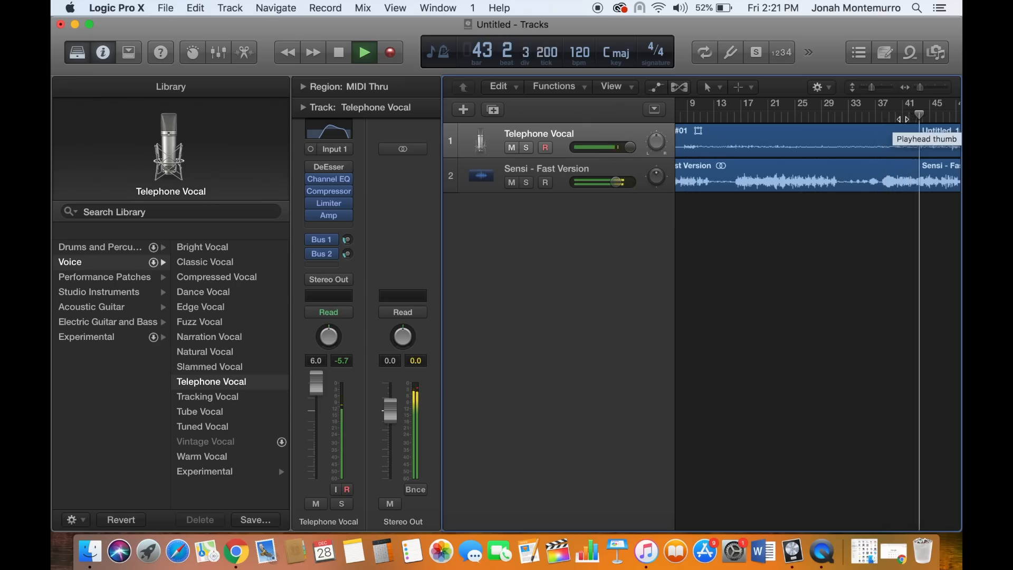
key("space")
Show volume automation, draw a volume dip on the Telephone Vocal track around bar 43, play through it and return to the start.
left_click(903, 147)
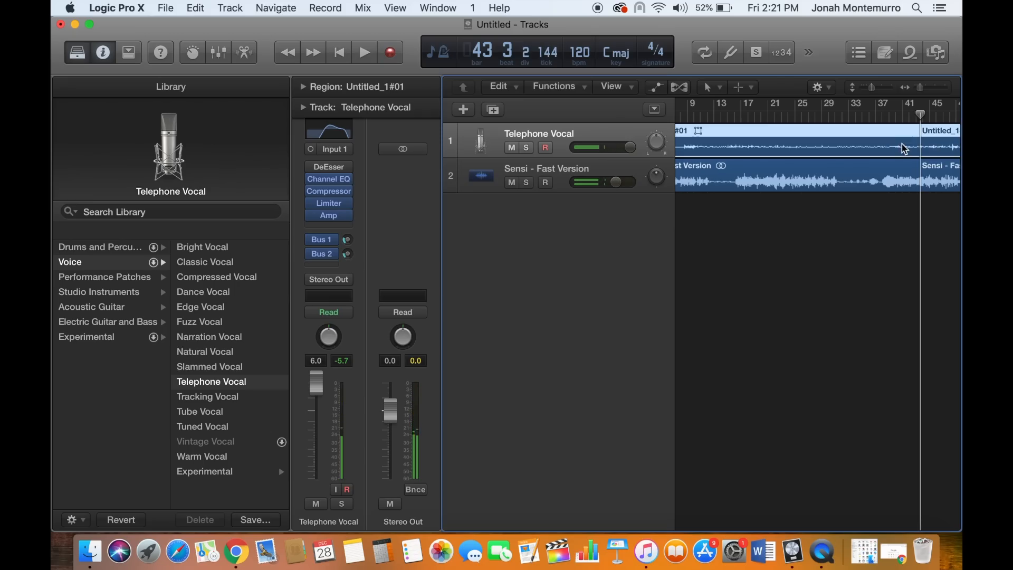
key("a")
left_click(913, 149)
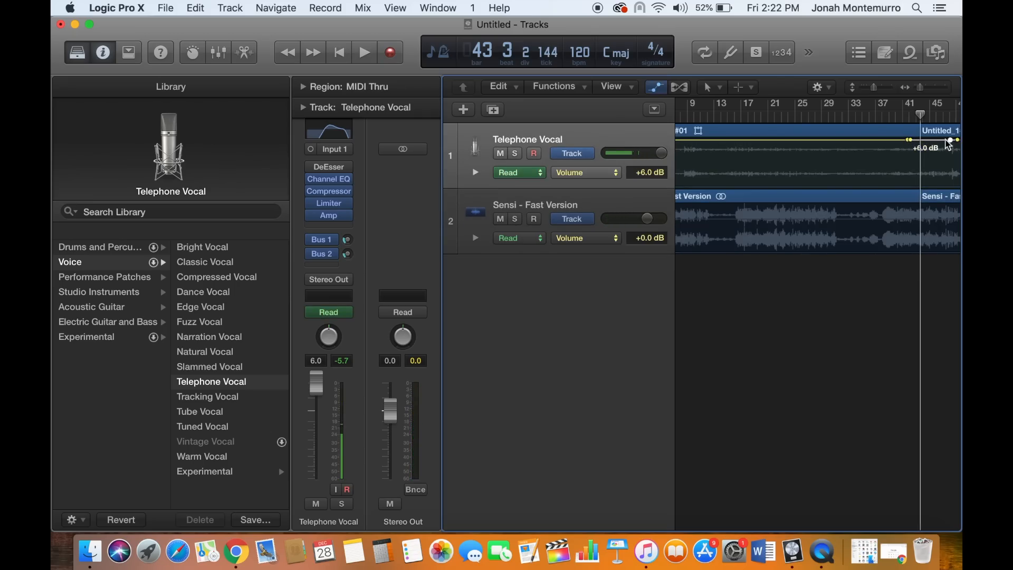
left_click_drag(916, 146, 918, 181)
left_click(897, 114)
key("space")
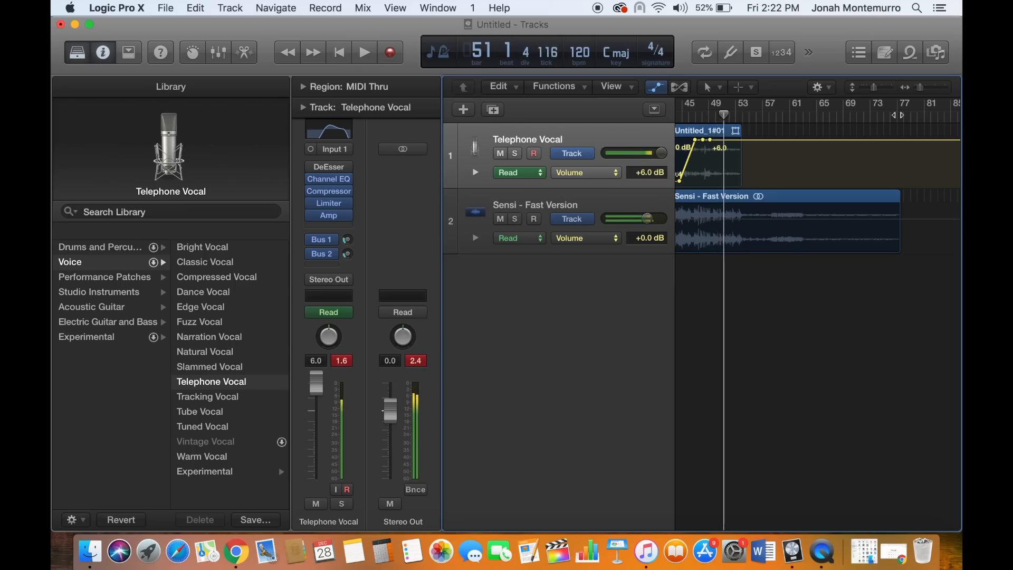
key("space")
key("Return")
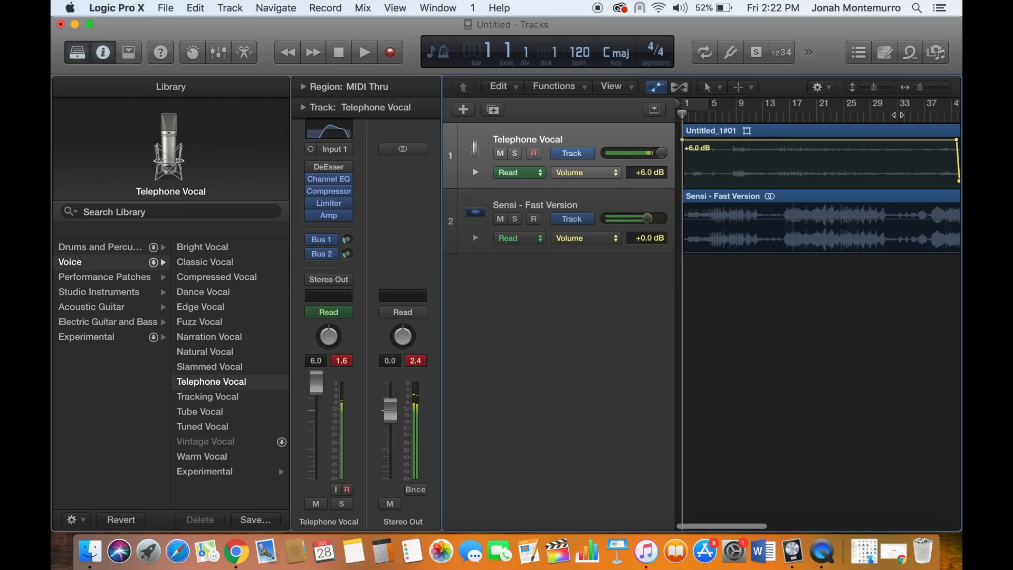
Share the song to iTunes with the title cleanitup and the artist's name, keeping the Highest Quality setting.
left_click(156, 8)
mouse_move(213, 338)
left_click(343, 336)
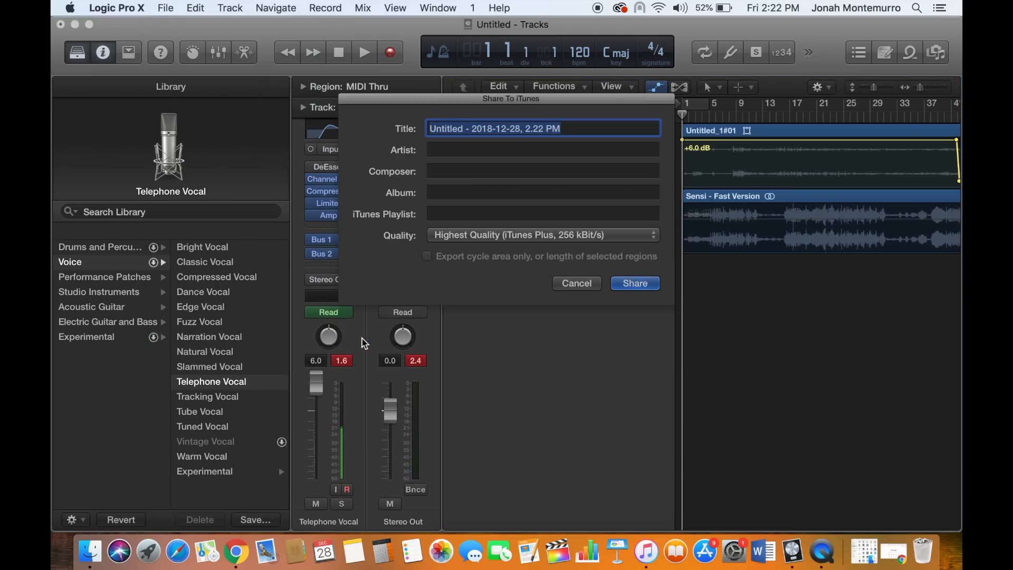
type("cleanitup")
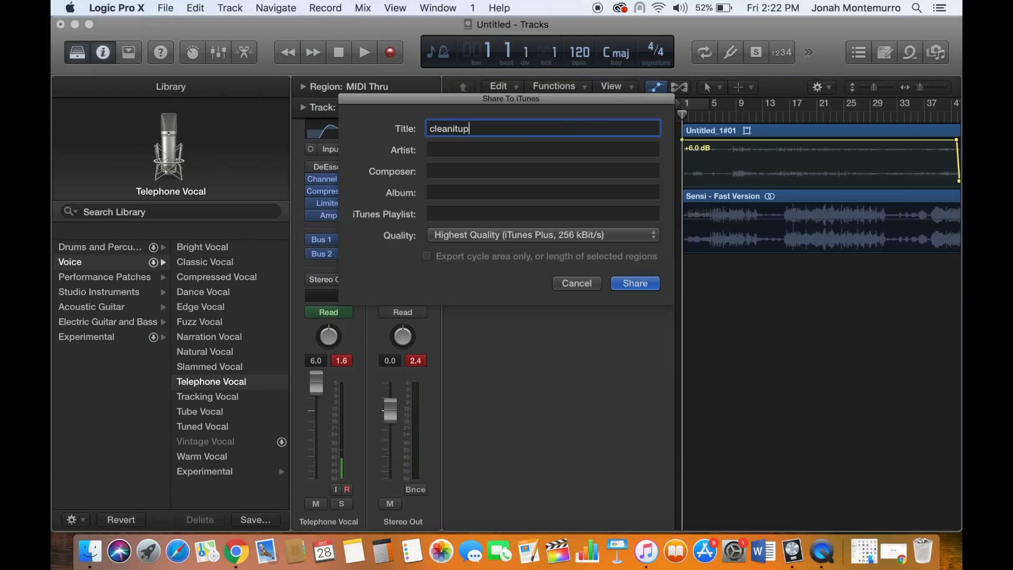
key("Tab")
type("jonah")
key("Return")
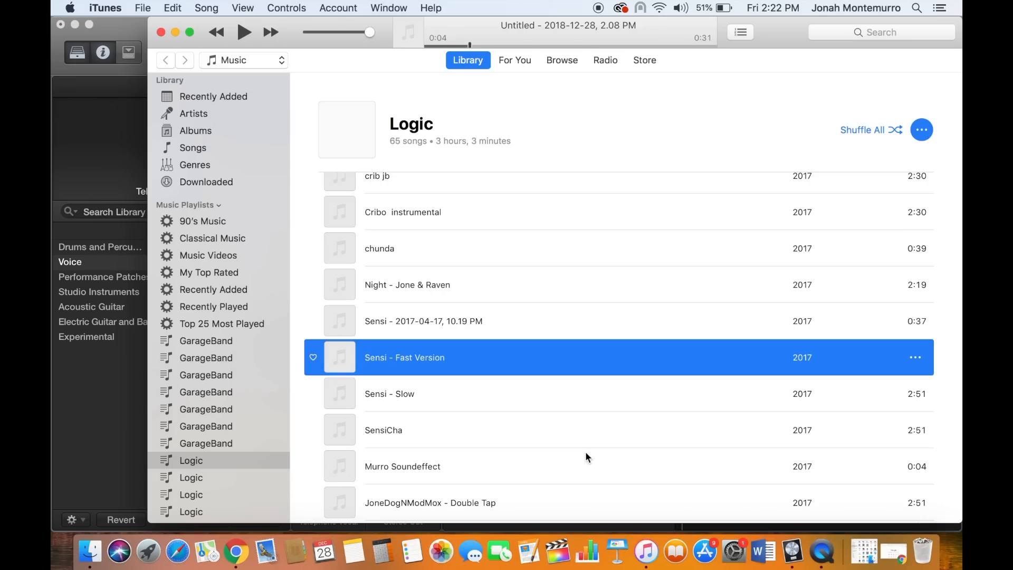
Switch back to Logic Pro X and close the untitled project without saving it.
left_click(125, 188)
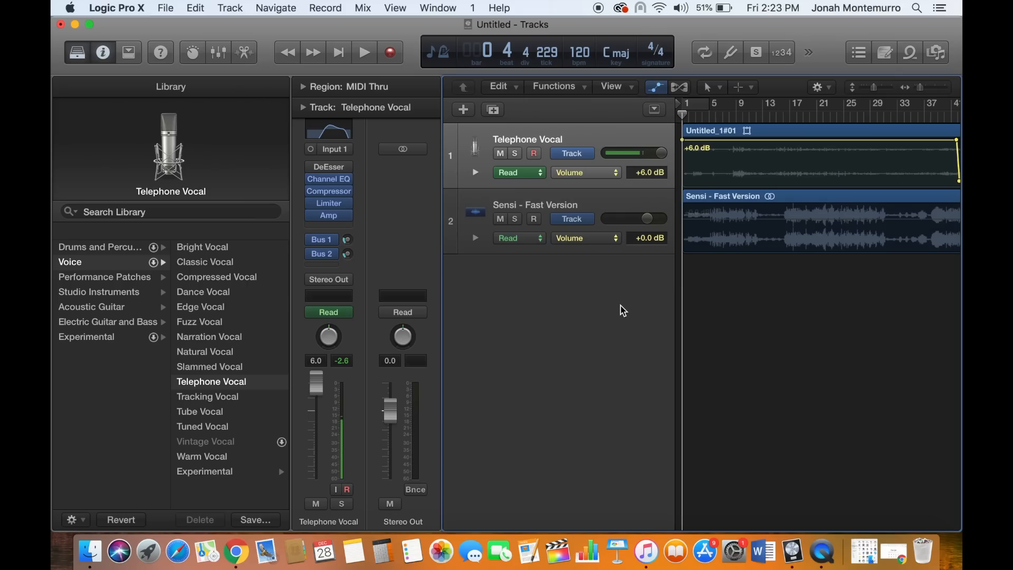
left_click(61, 25)
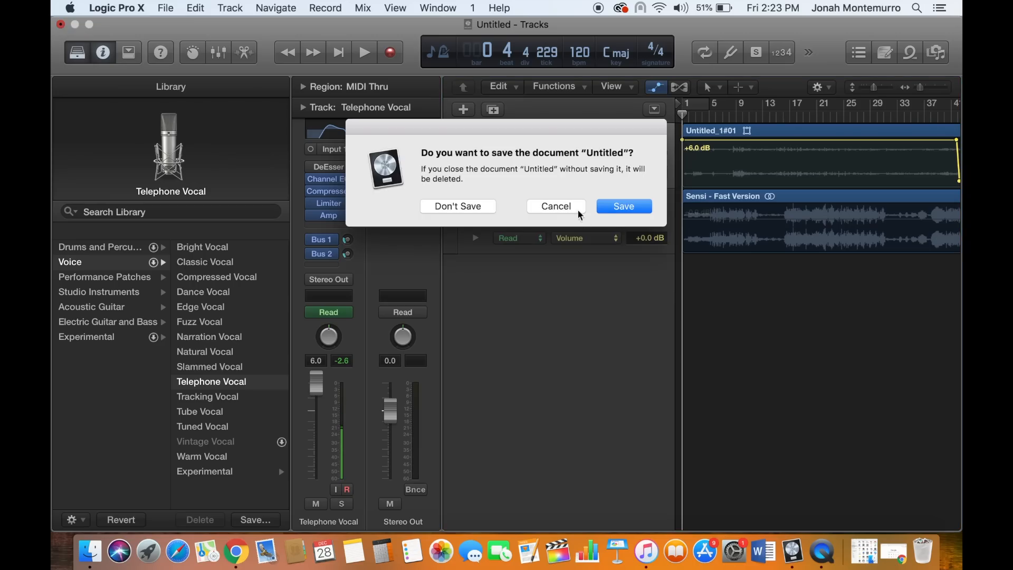
left_click(451, 208)
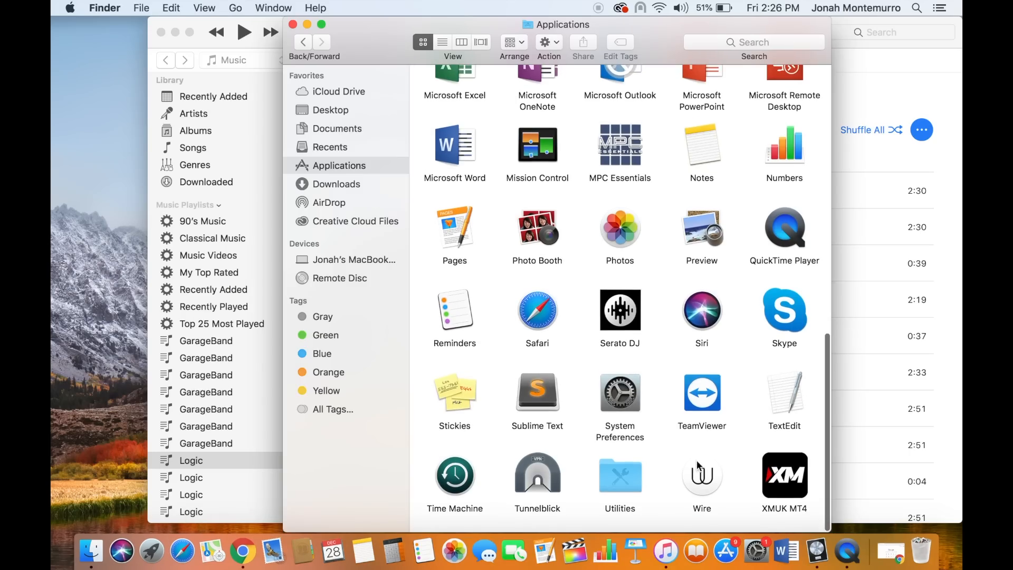
Switch from the Applications folder to Logic Pro X and start a new project.
scroll(726, 364, "up", 6)
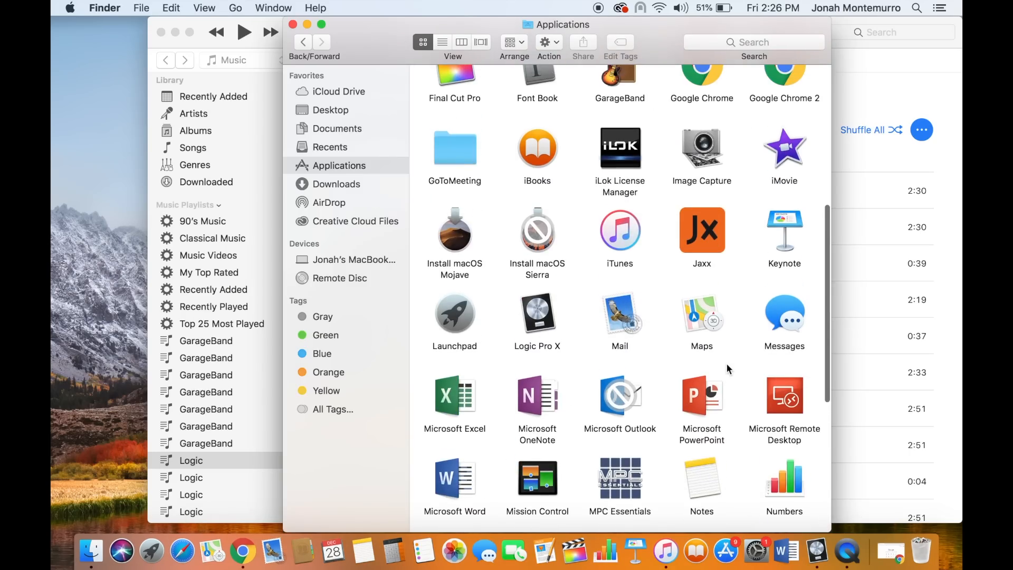
left_click(816, 559)
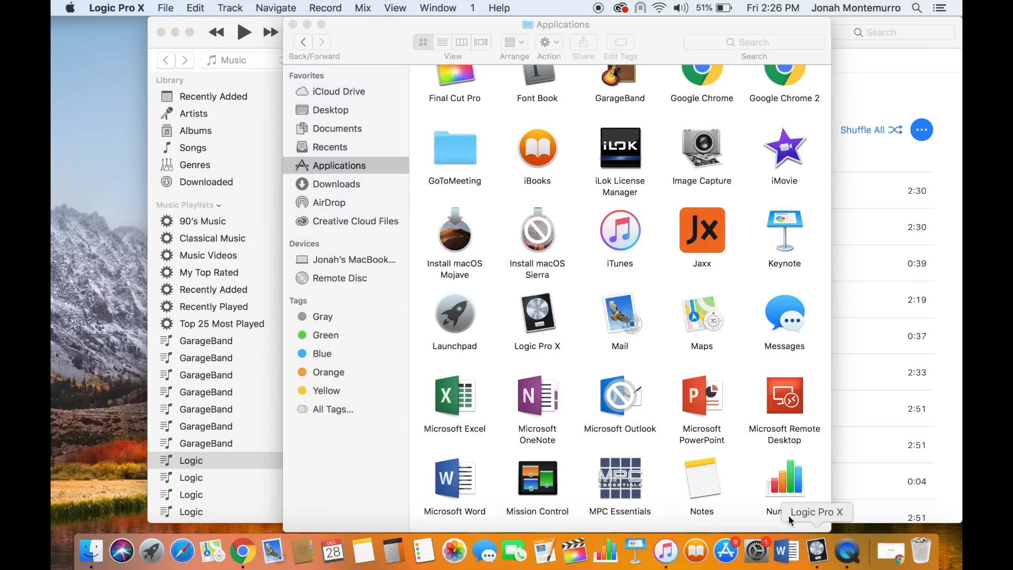
left_click(168, 7)
left_click(169, 23)
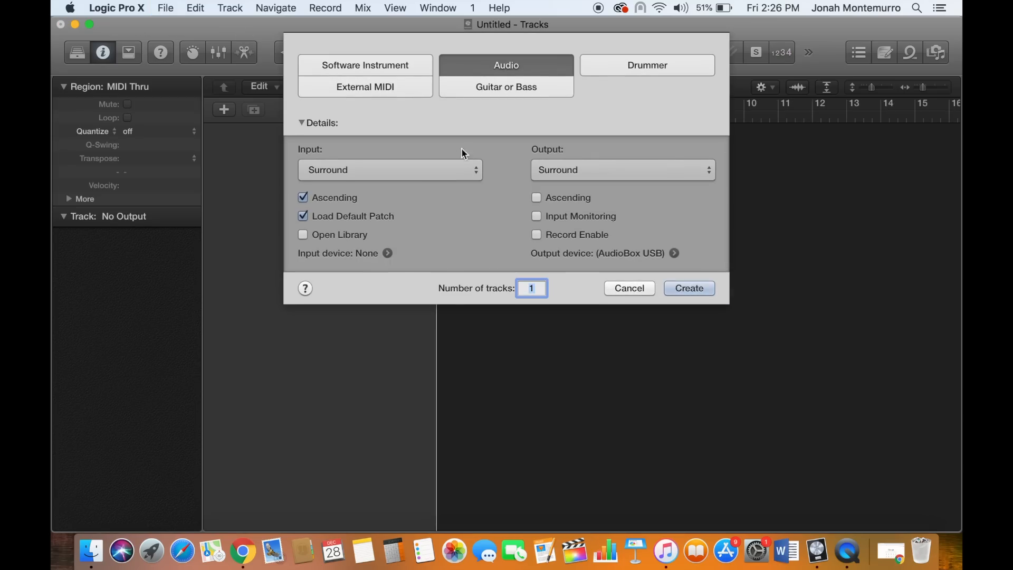
Create one software instrument track using the stereo Alchemy instrument with output 1 + 2.
left_click(391, 64)
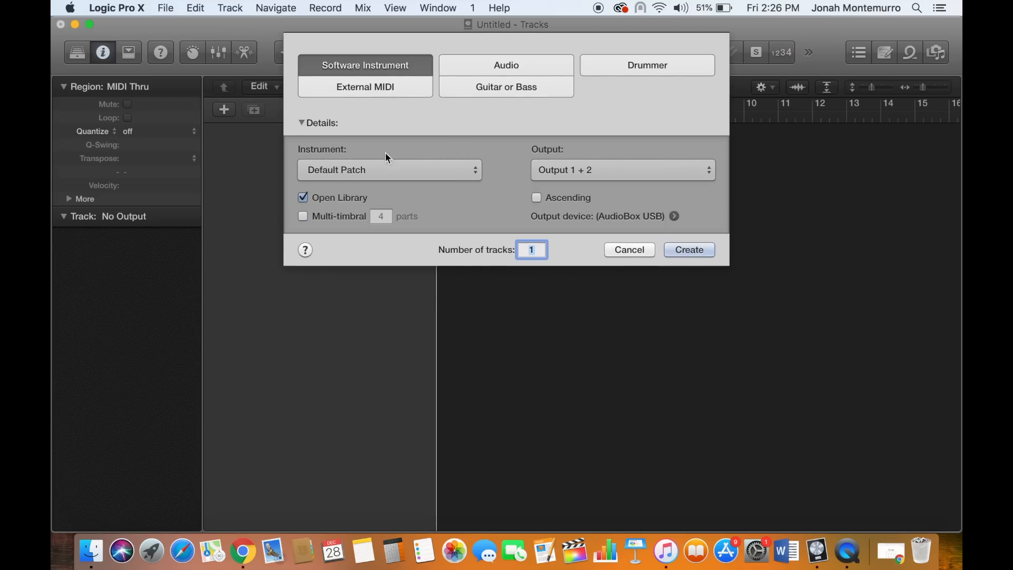
left_click(457, 177)
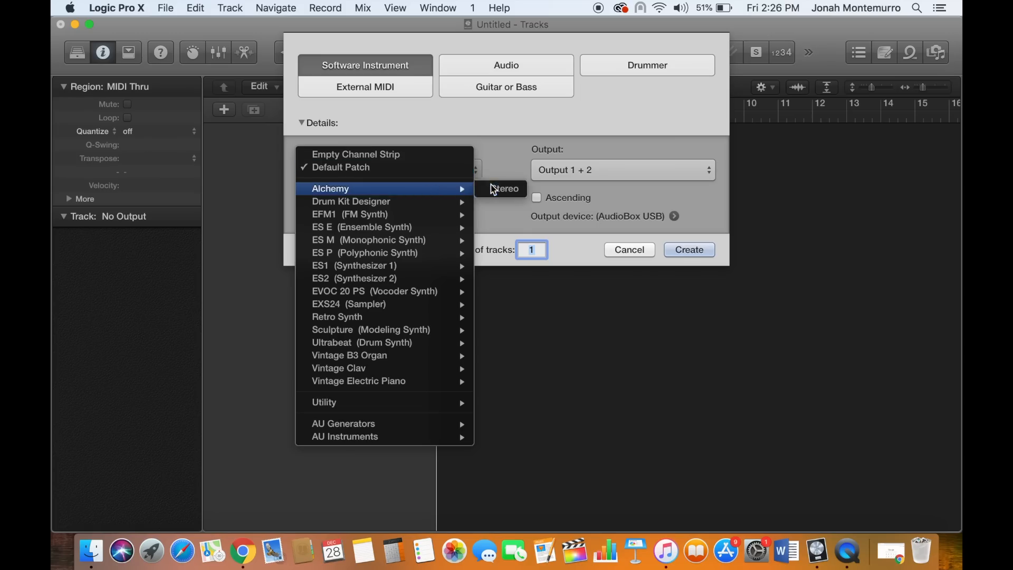
left_click(710, 264)
left_click(683, 251)
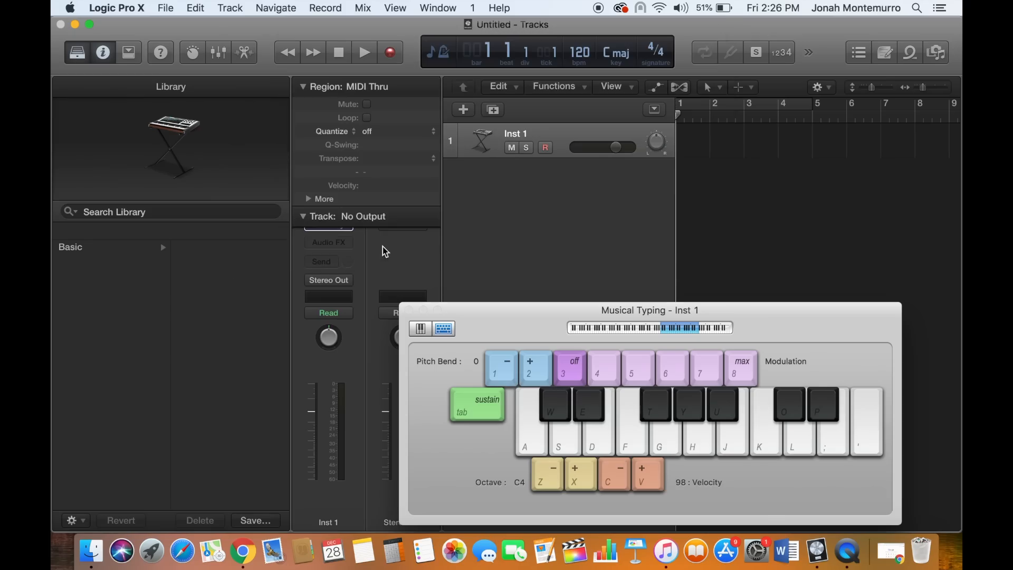
Load the Luminous Tines patch from the Basic library's Keys category onto Inst 1.
left_click(104, 245)
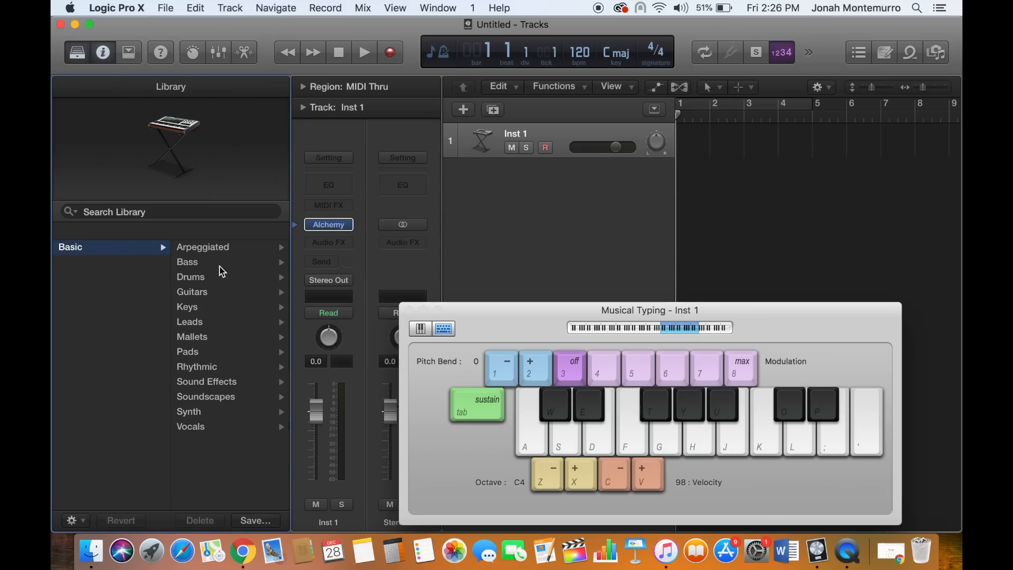
left_click(230, 308)
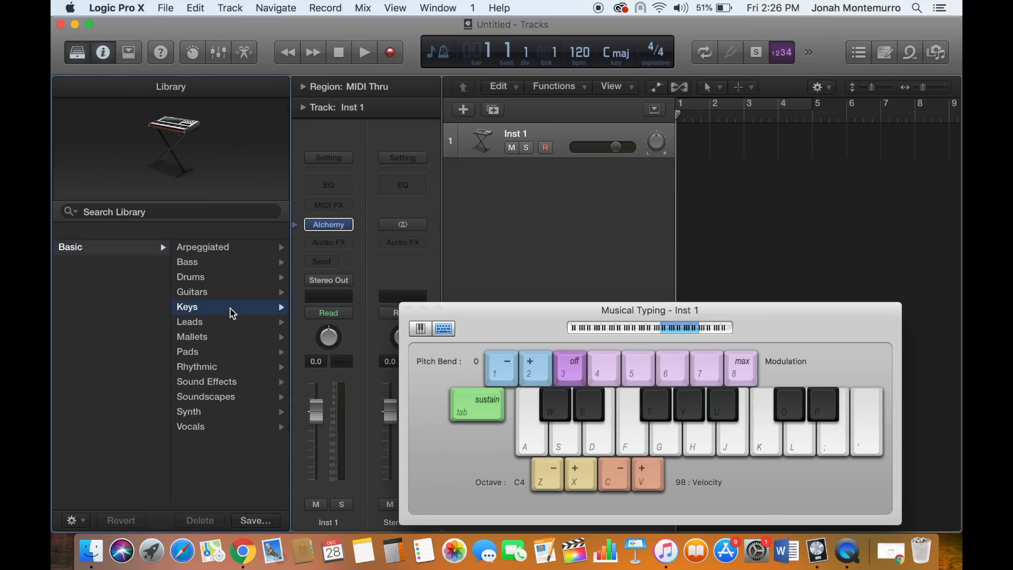
left_click(238, 292)
Audition the Luminous Tines patch by playing C and D notes with Musical Typing.
key("l")
key("l")
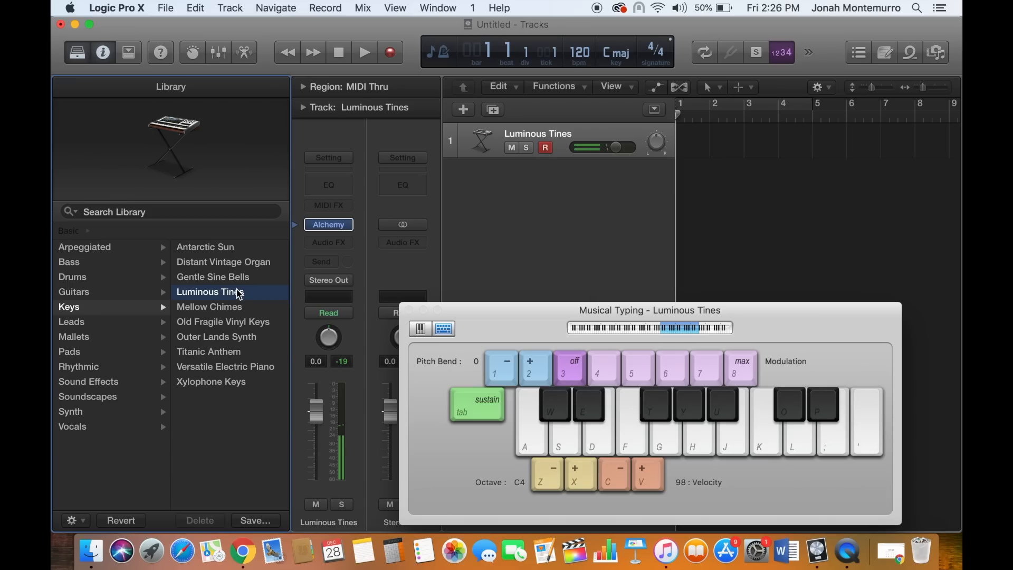
key("k")
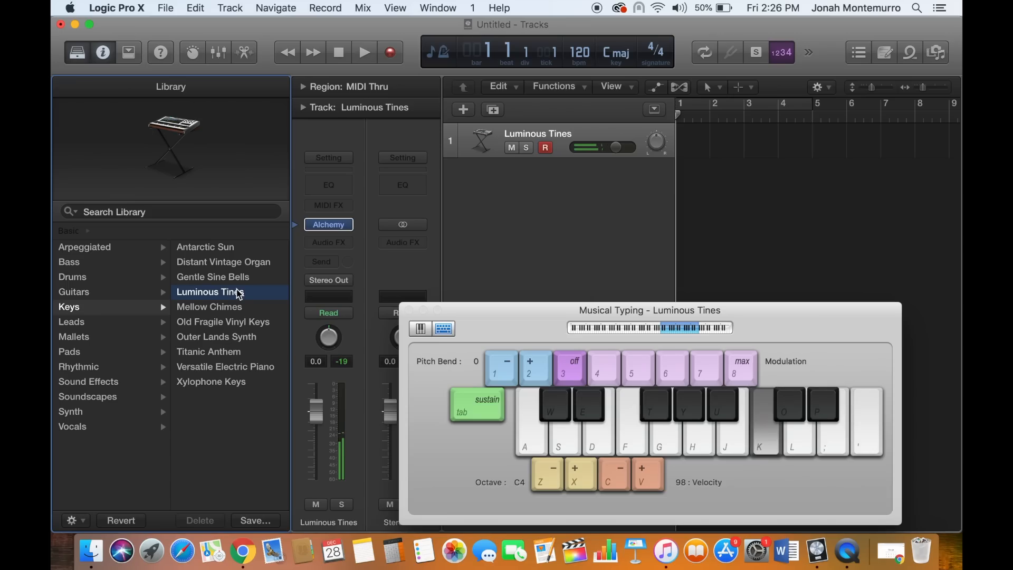
key("l")
key("k")
key("l")
key("l")
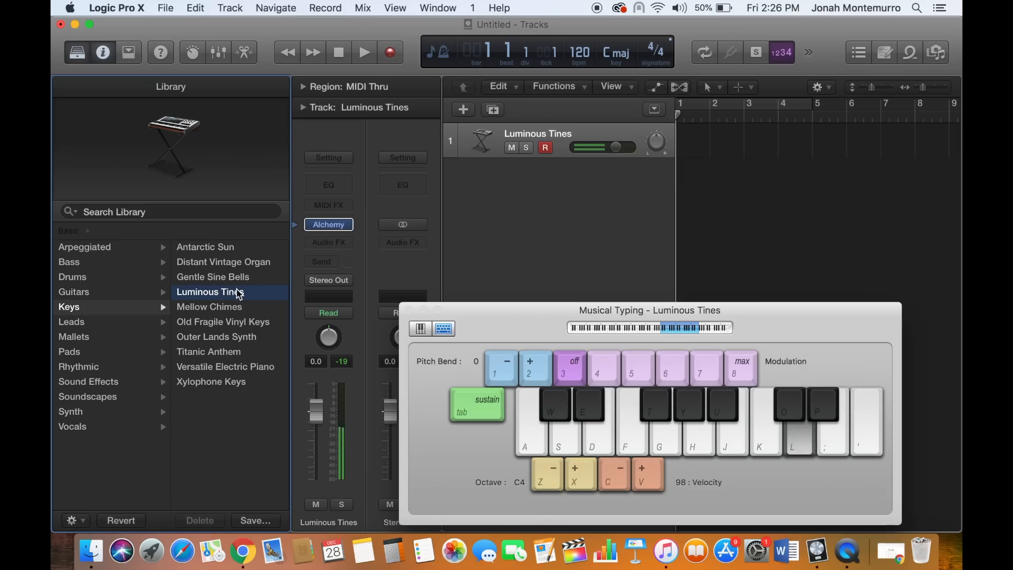
key("l")
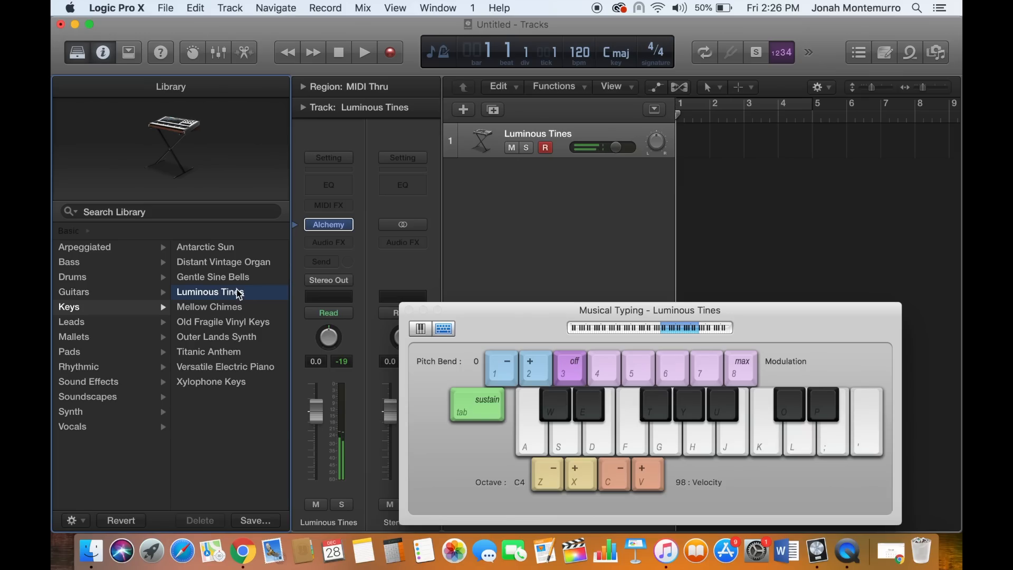
Rehearse a chord pattern alternating C–E, B–D, D–F and A–C on the Luminous Tines patch with Musical Typing.
key("k")
key("l")
key("a")
key("a")
key("d")
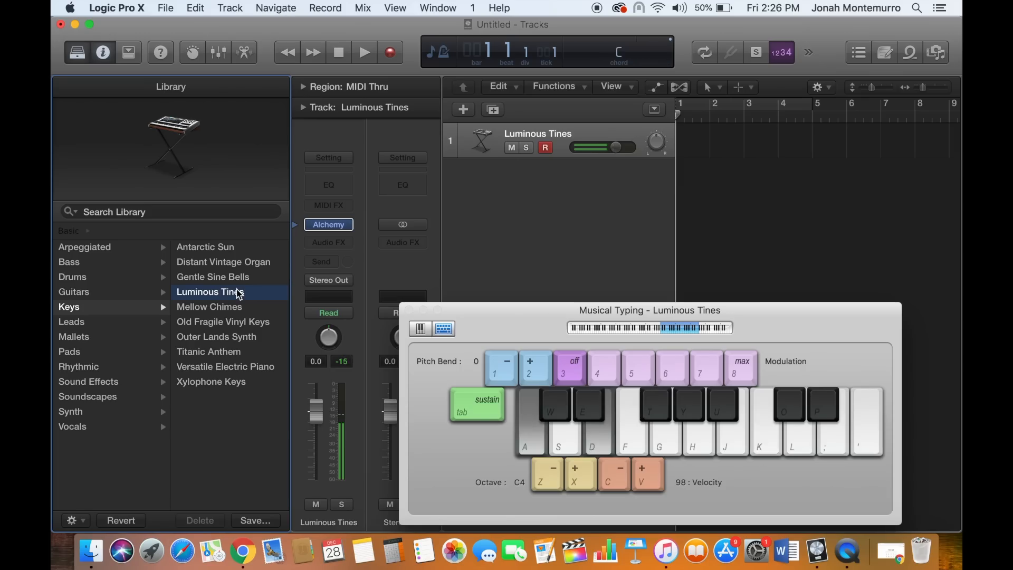
key("l")
key("s")
key("f")
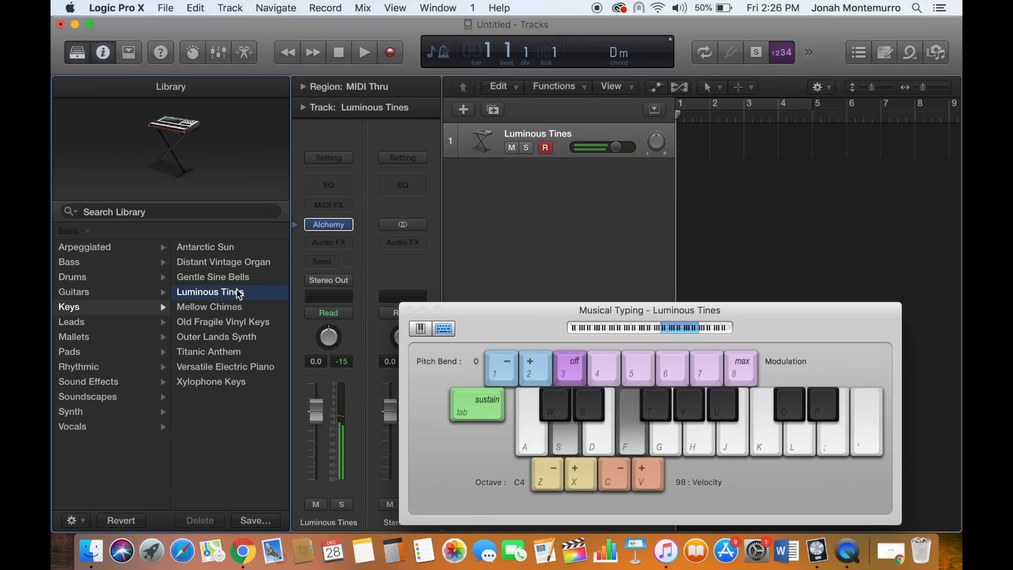
key("h")
key("k")
key("a")
key("d")
key("j")
key("l")
key("f")
key("h")
key("k")
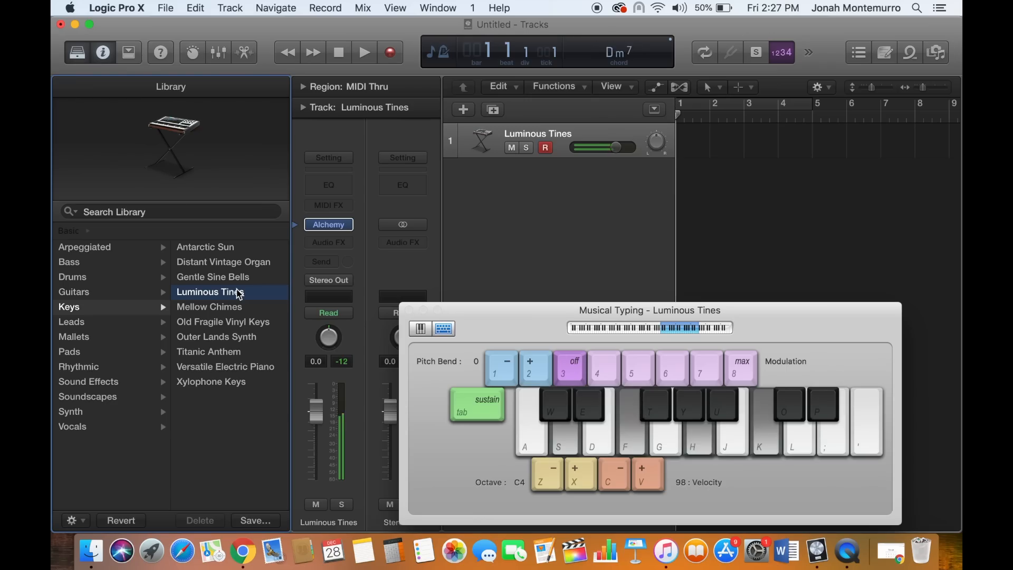
key("a")
key("d")
key("j")
key("l")
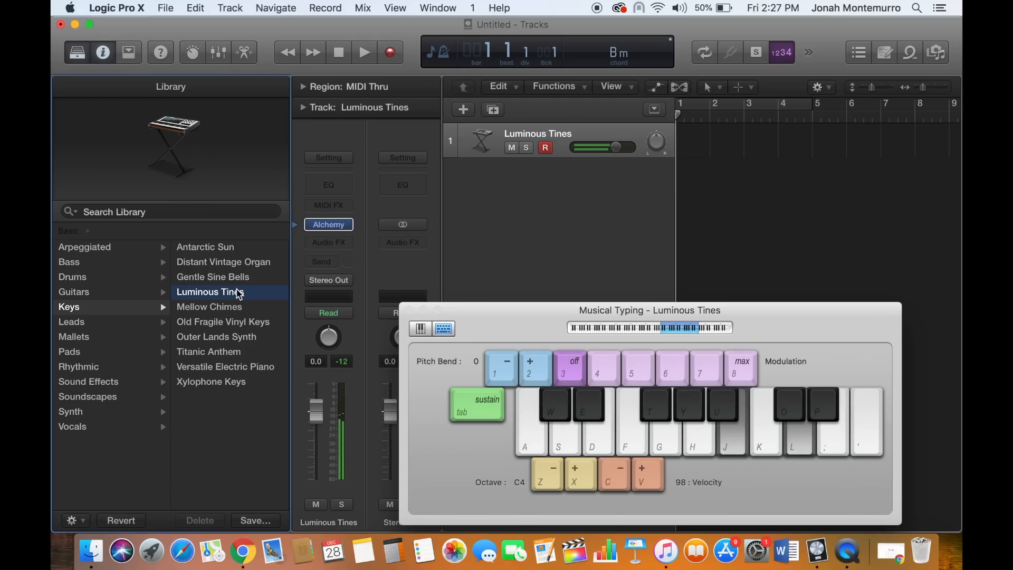
key("s")
key("f")
key("h")
key("k")
key("a")
key("d")
key("j")
key("l")
key("s")
key("f")
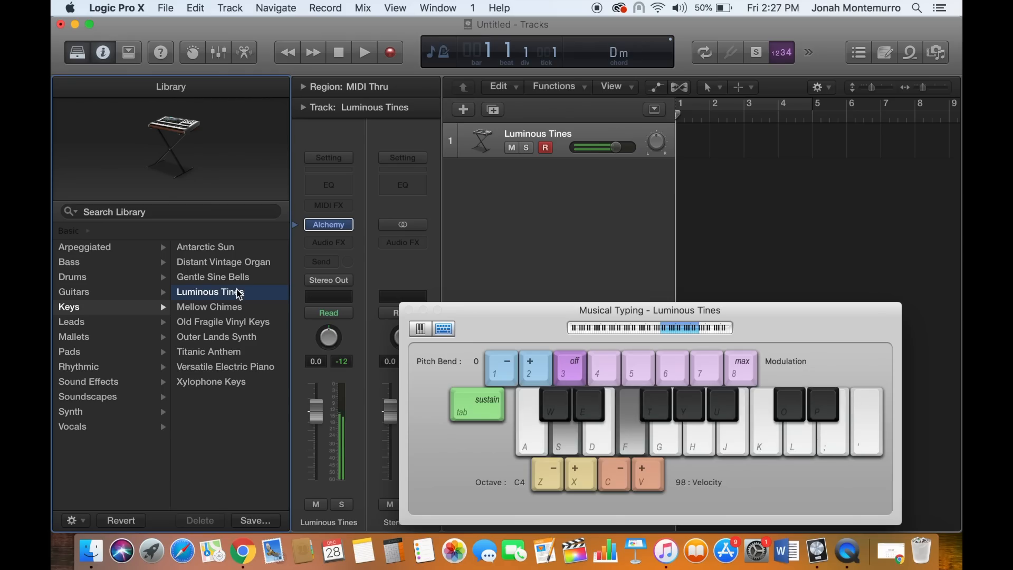
key("h")
key("k")
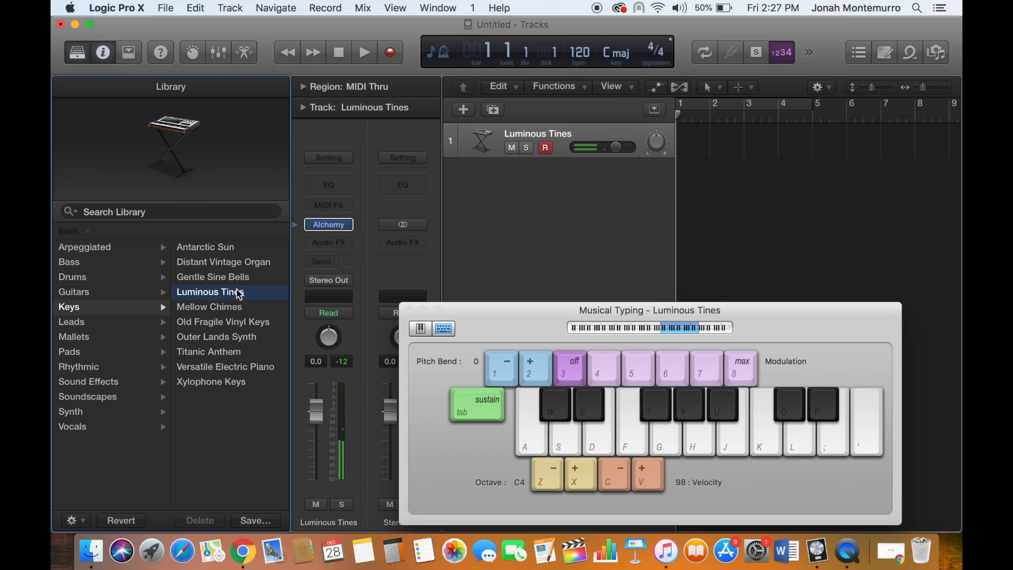
Record the alternating C–E, B–D, D–F and A–C pattern on the Luminous Tines track from bar 1 through bar 7.
key("r")
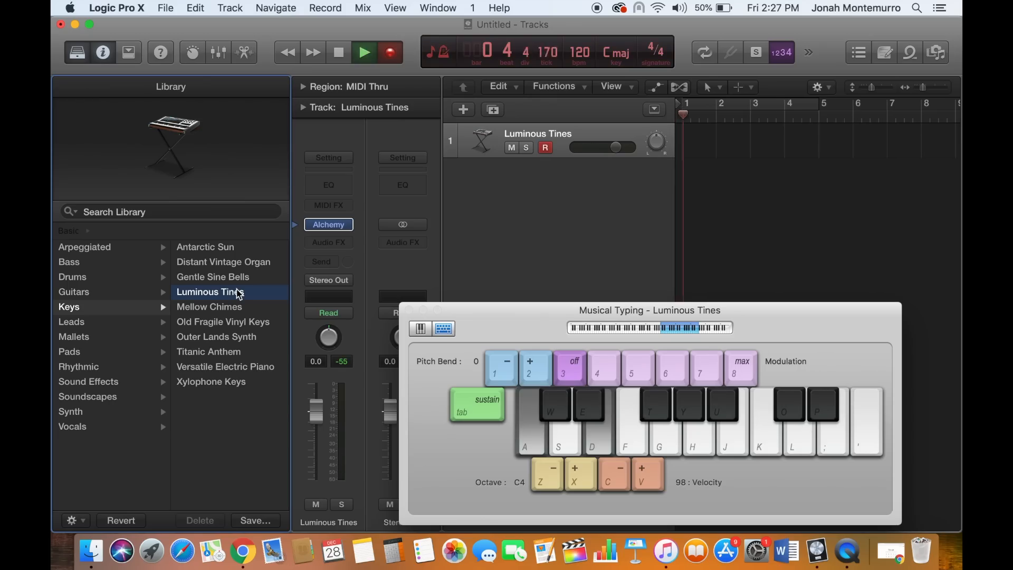
key("a")
key("d")
key("j")
key("l")
key("s")
key("f")
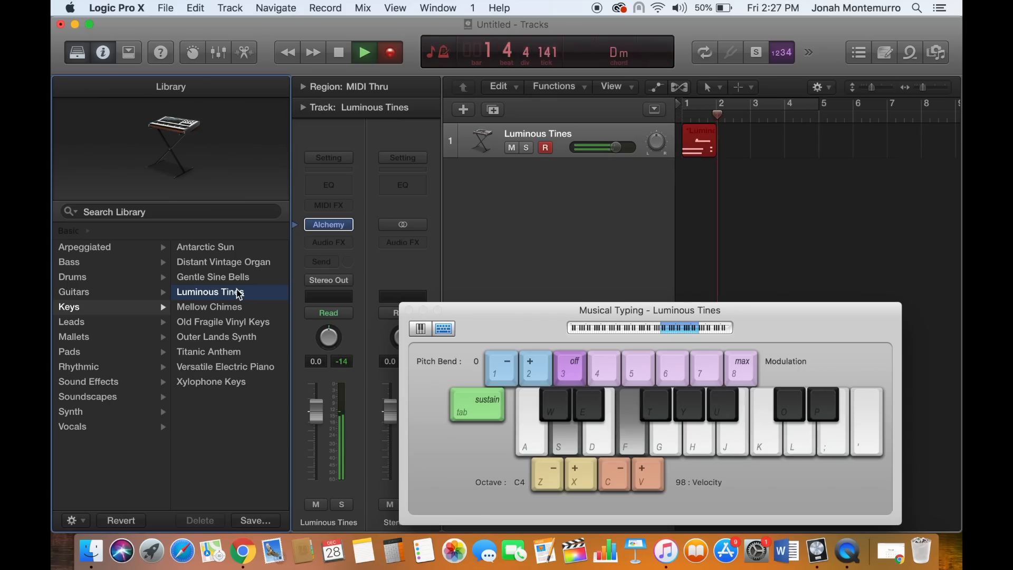
key("h")
key("k")
key("a")
key("d")
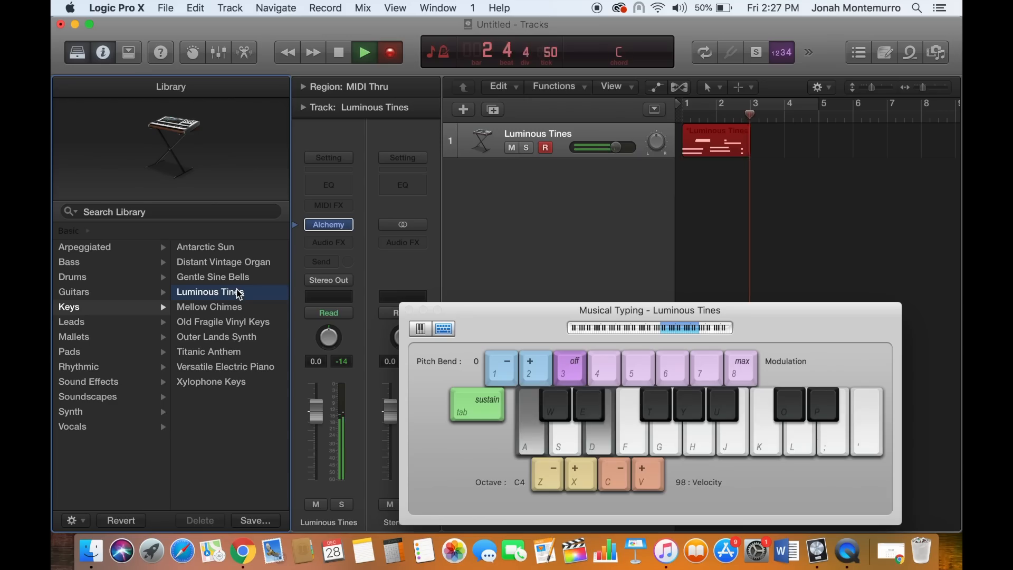
key("j")
key("s")
key("f")
key("h")
key("k")
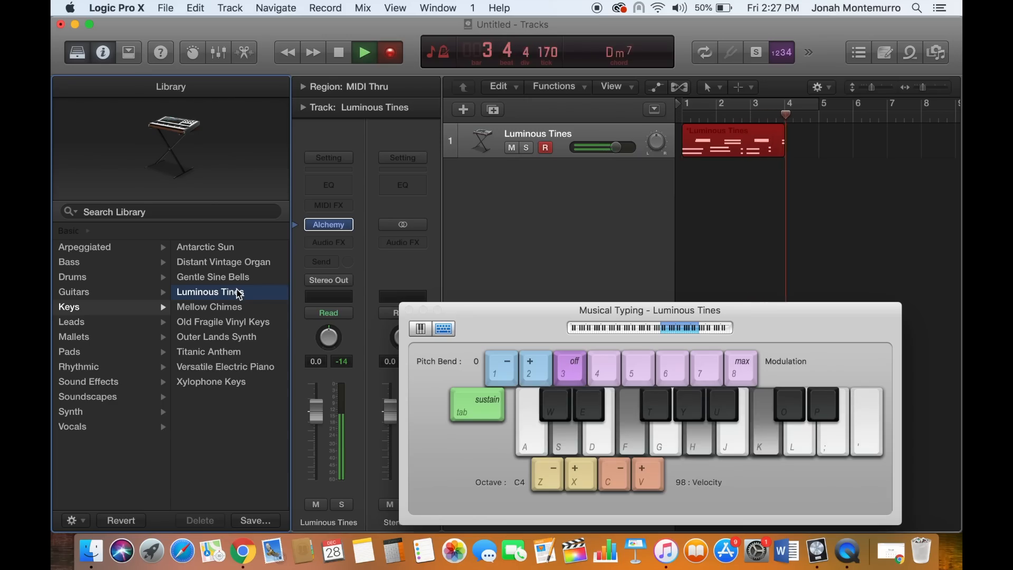
key("a")
key("d")
key("j")
key("l")
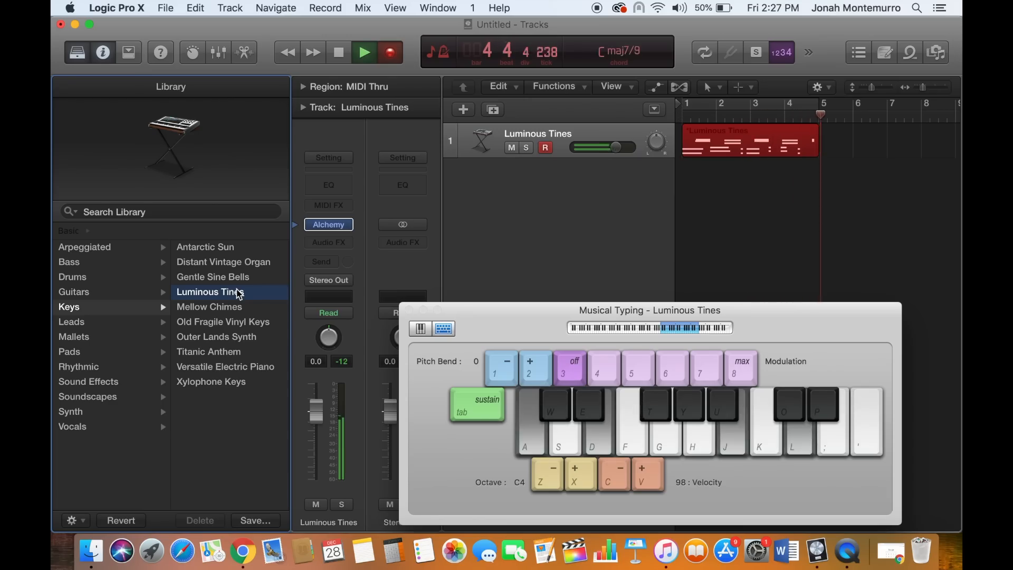
key("s")
key("f")
key("h")
key("k")
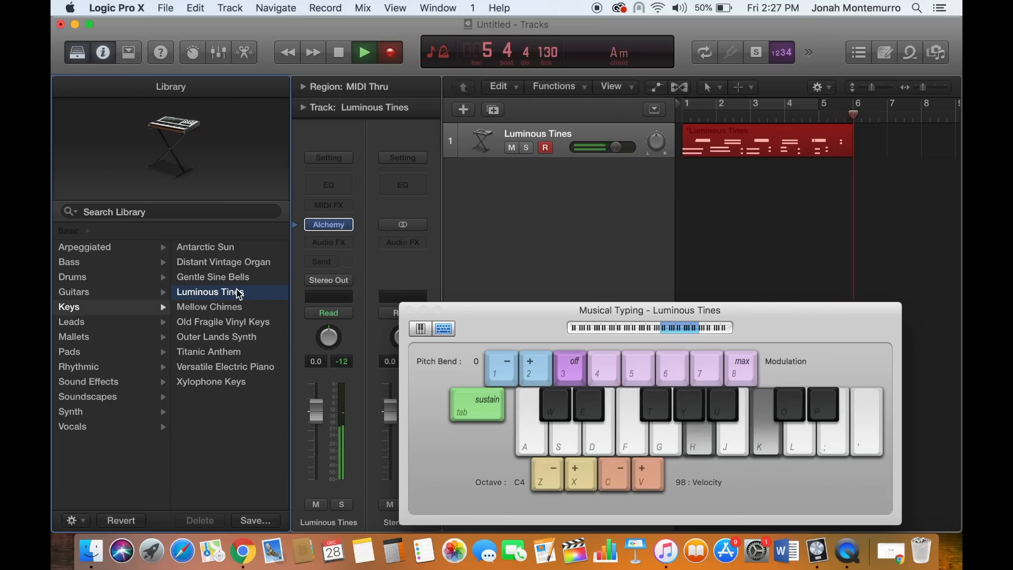
key("a")
key("d")
key("j")
key("l")
key("s")
key("f")
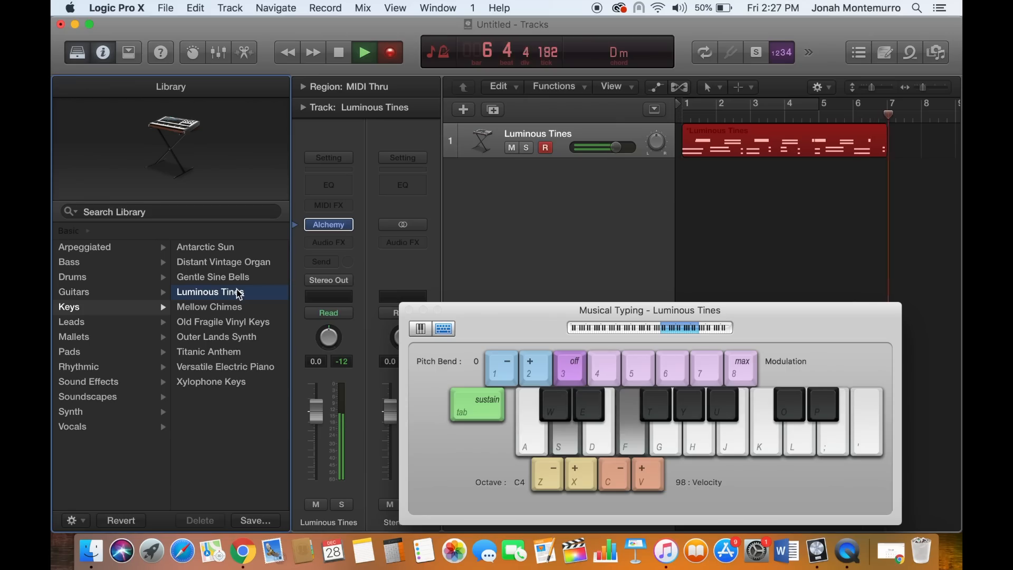
key("k")
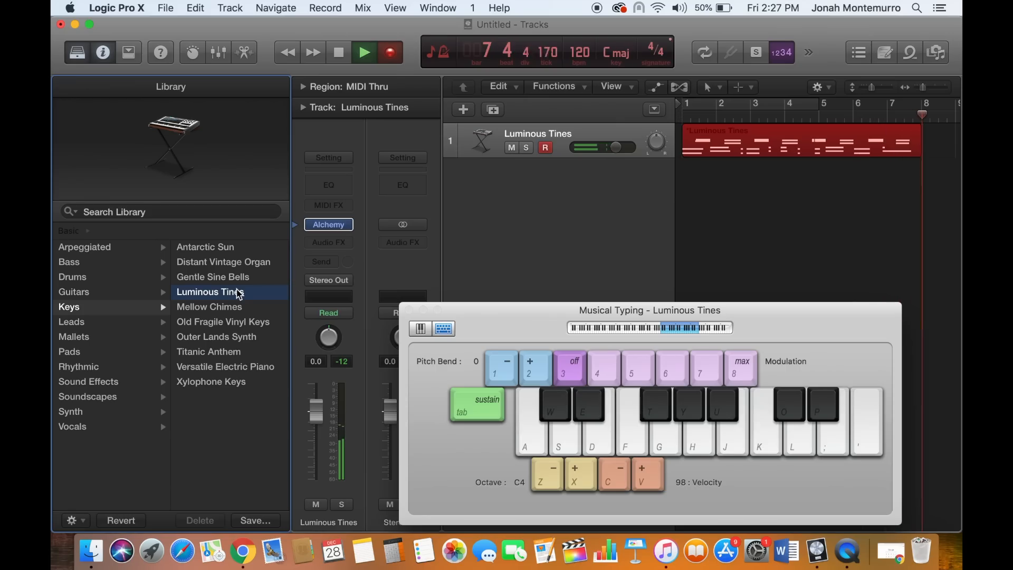
key("space")
Loop the recorded Luminous Tines region out to about bar 12 and return the playhead to the start.
scroll(850, 220, "right", 5)
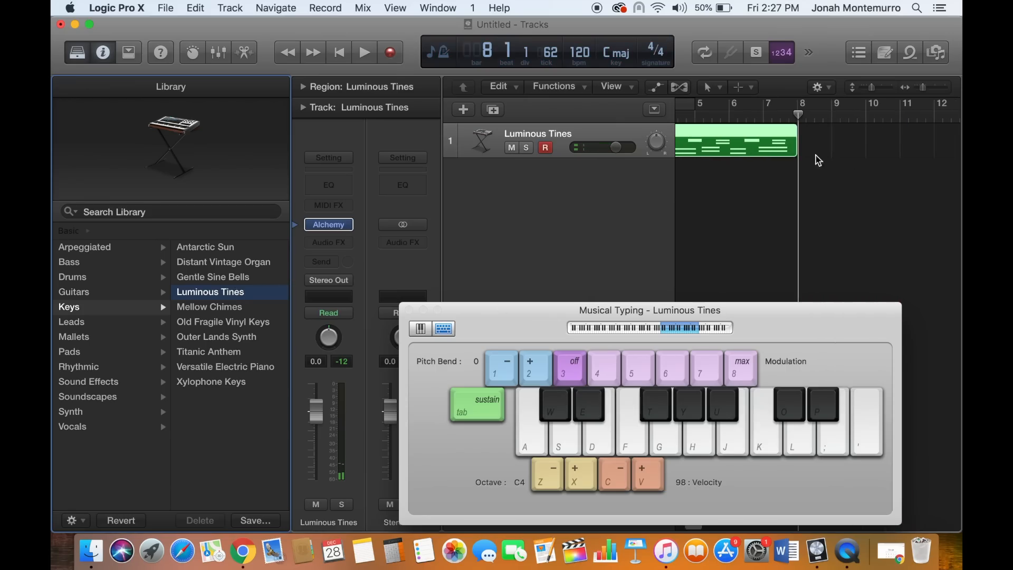
left_click_drag(798, 135, 939, 138)
key("Return")
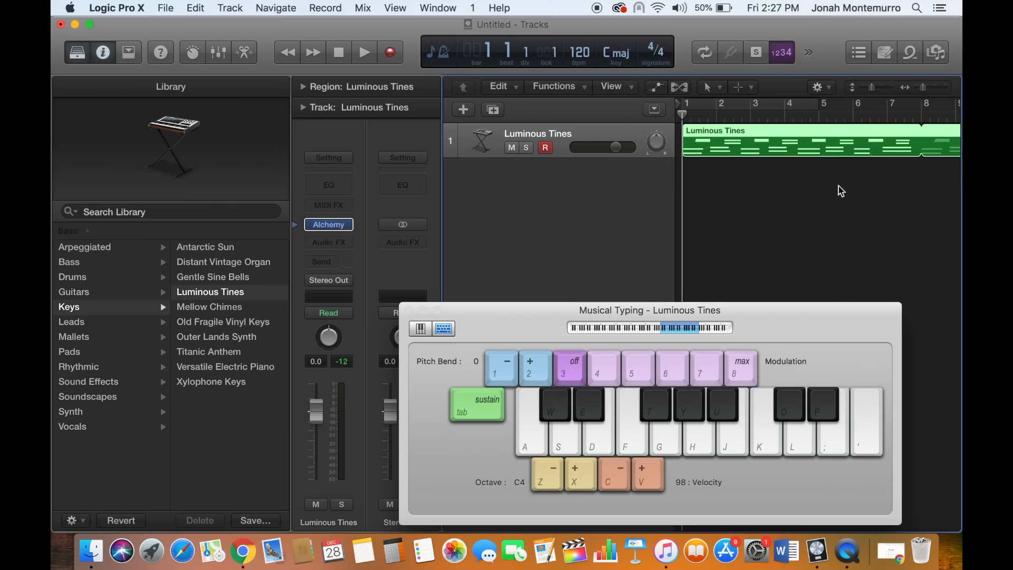
Try the Future Junglist drum patch on the track and replace it with Celestial Organ from the Pads category.
left_click(132, 278)
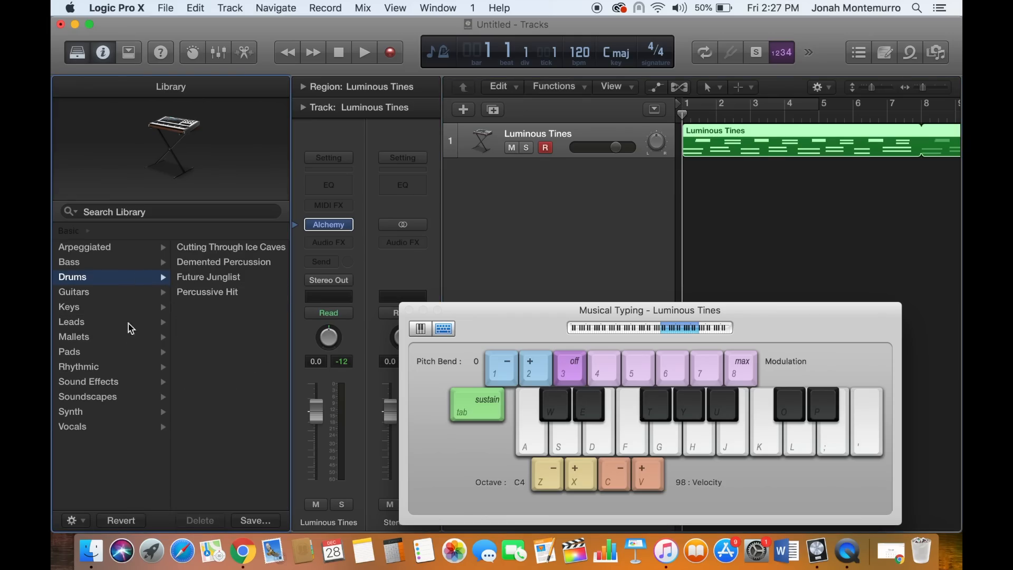
left_click(195, 276)
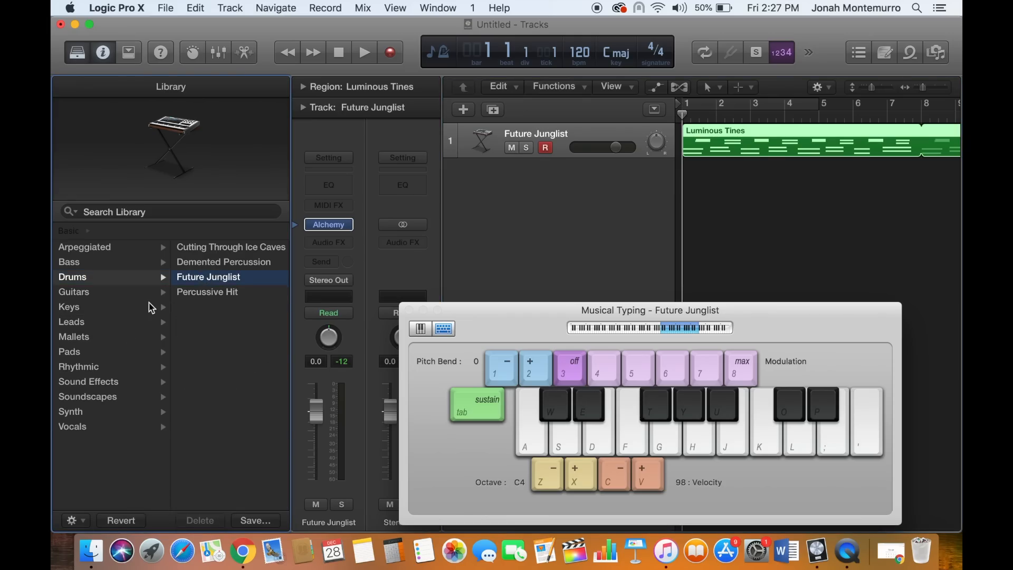
left_click(69, 306)
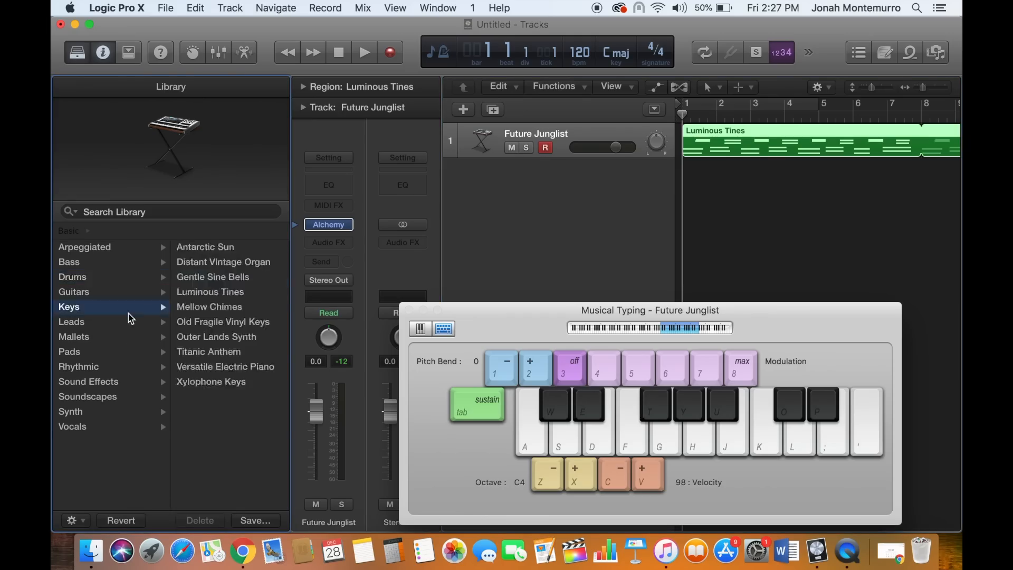
left_click(122, 356)
left_click(211, 262)
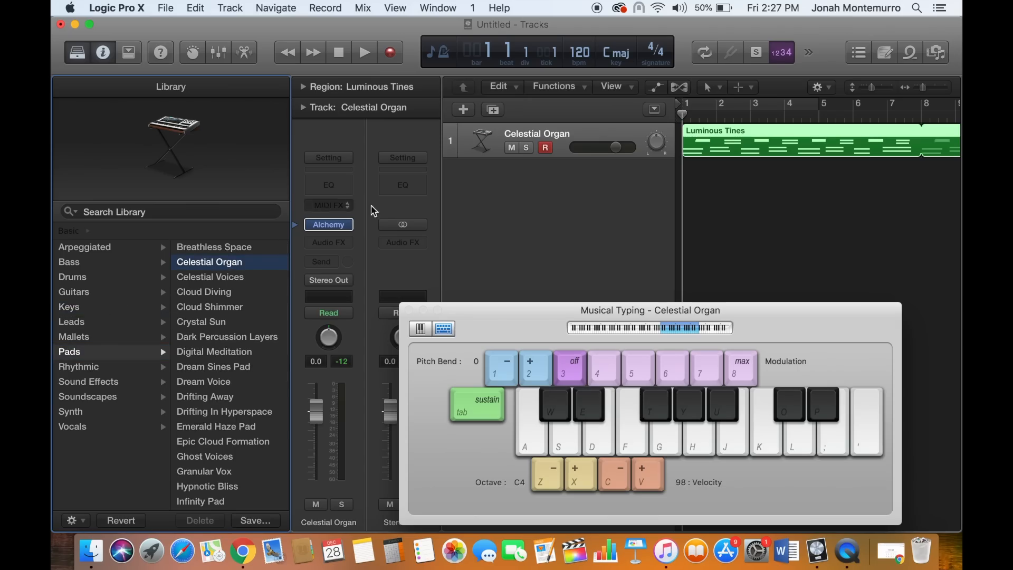
Undo the region's looping and its recording, and redo the recording so only the unlooped region is restored.
left_click(195, 8)
left_click(200, 25)
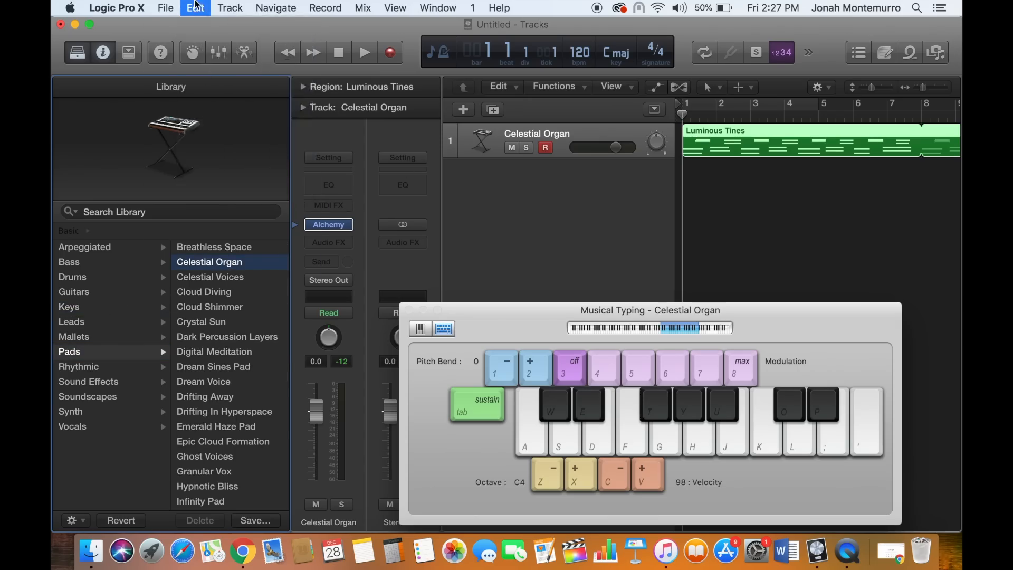
left_click(198, 7)
left_click(198, 26)
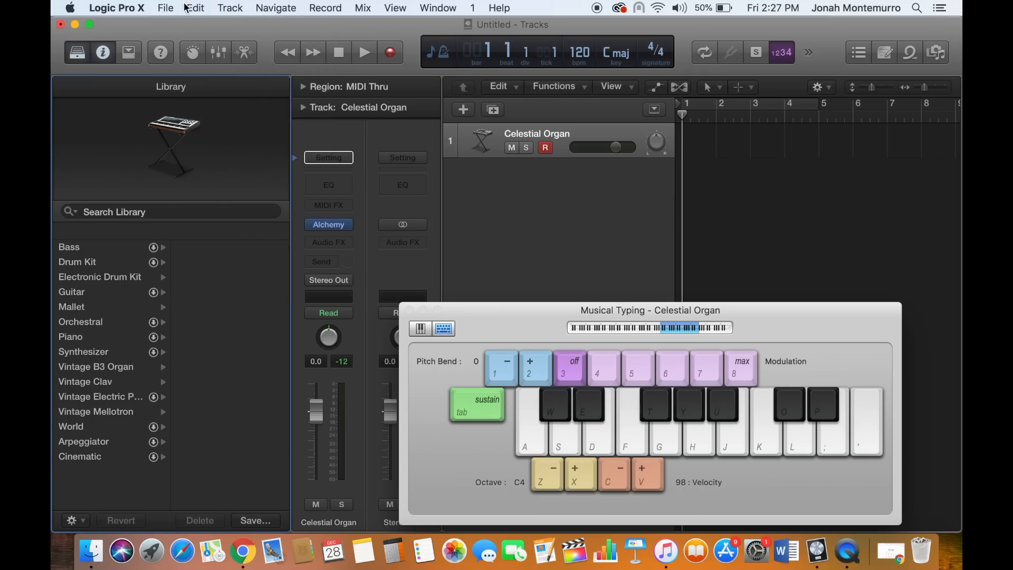
left_click(191, 7)
left_click(225, 42)
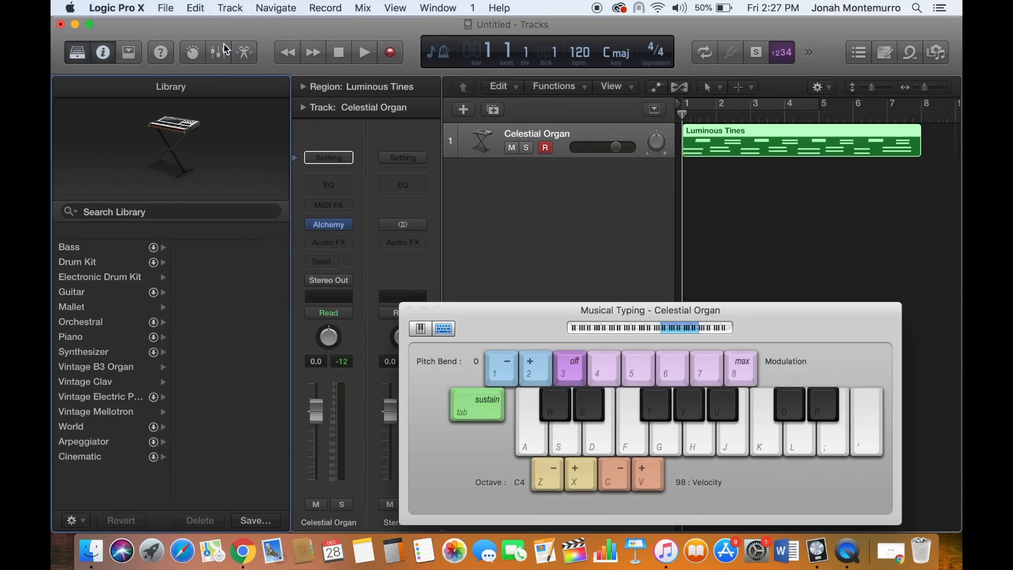
Add one Alchemy software instrument track on output 1 + 2 and try the Demented Percussion patch from the Basic library's Drums category.
left_click(466, 109)
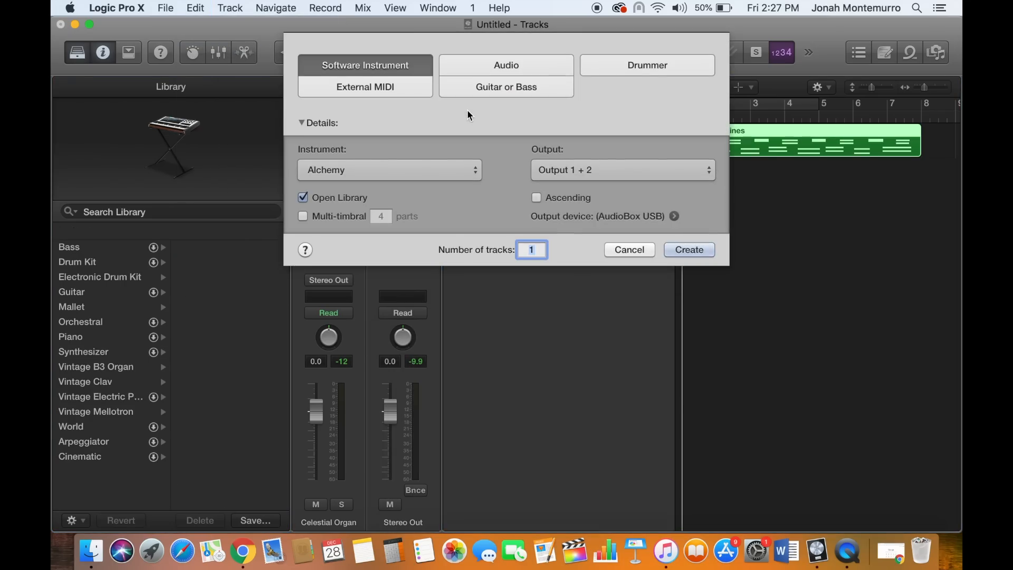
key("Return")
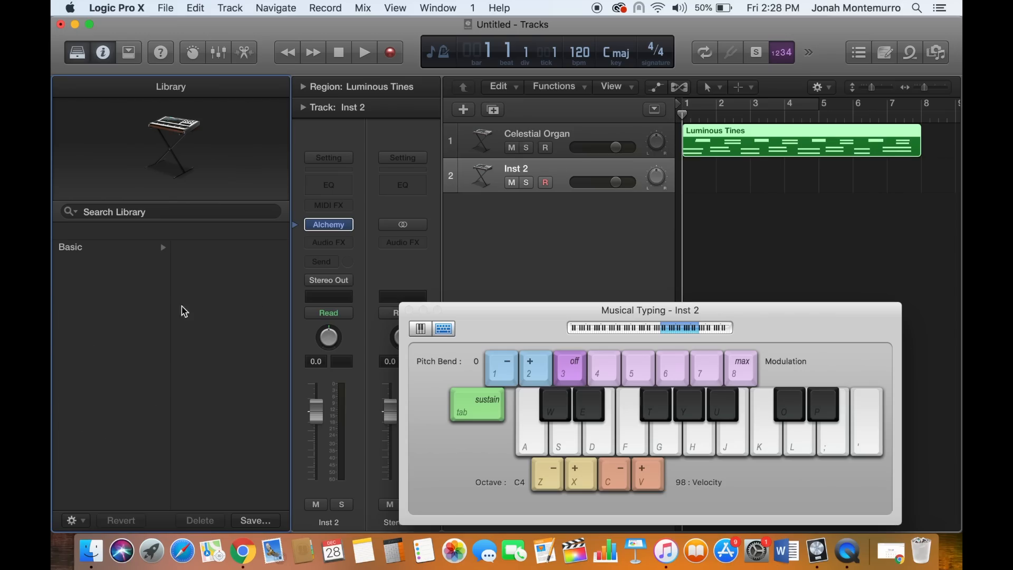
left_click(144, 247)
left_click(188, 262)
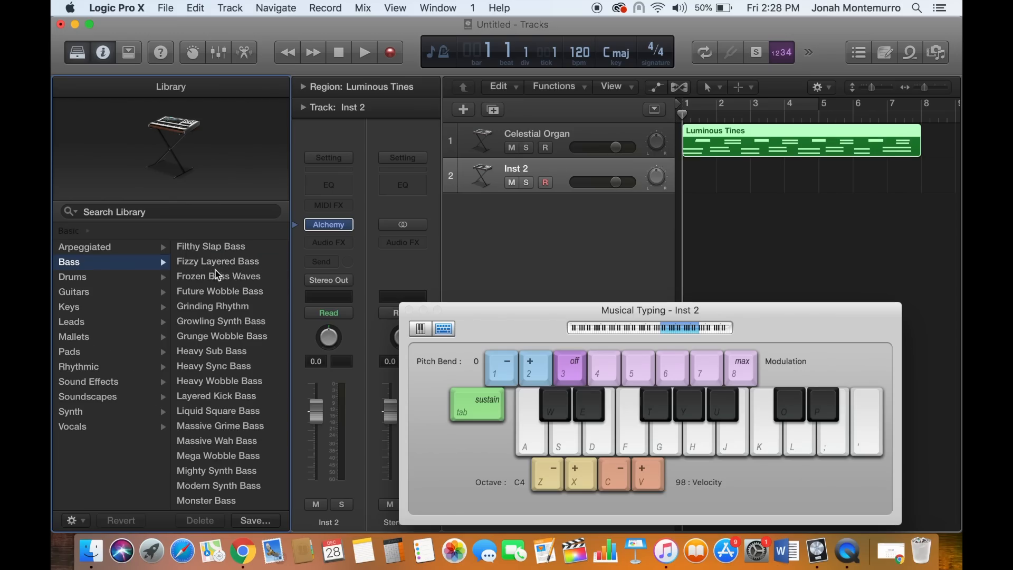
left_click(123, 293)
left_click(125, 279)
left_click(212, 263)
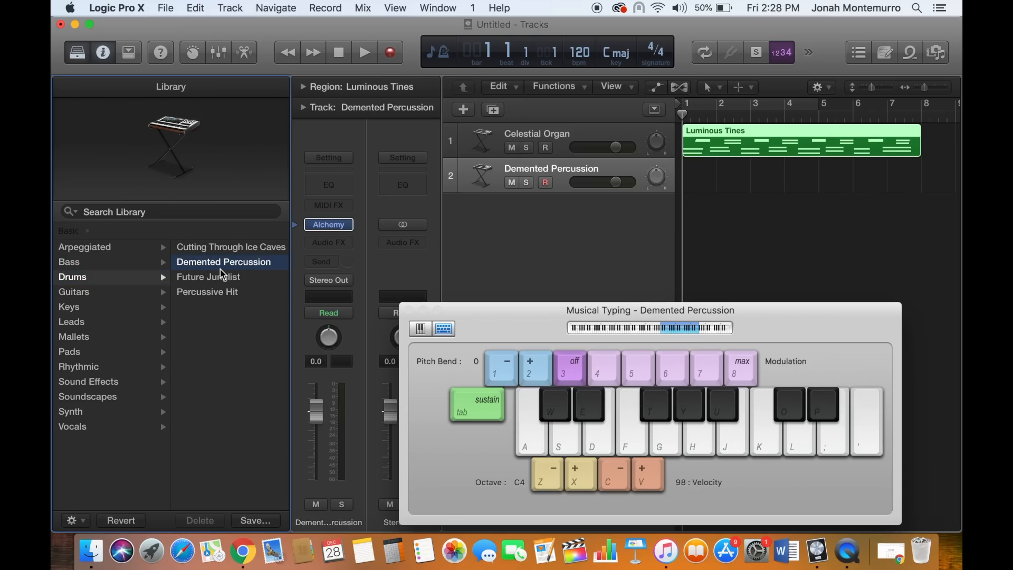
key("a")
key("k")
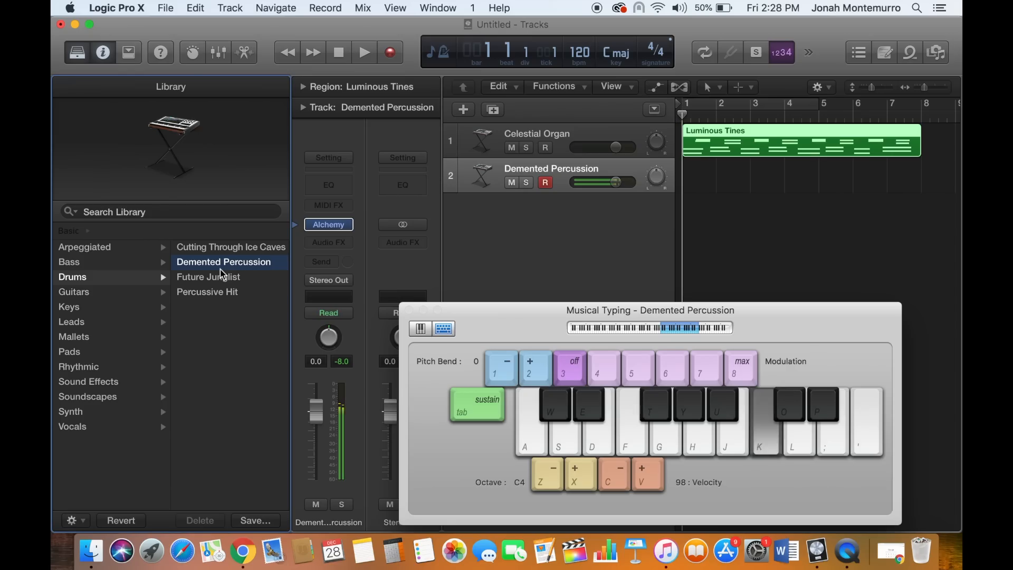
Load the Cutting Through Ice Caves drum patch on track 2 and audition it with repeated high C notes.
left_click(233, 250)
key("k")
key("k")
key("k")
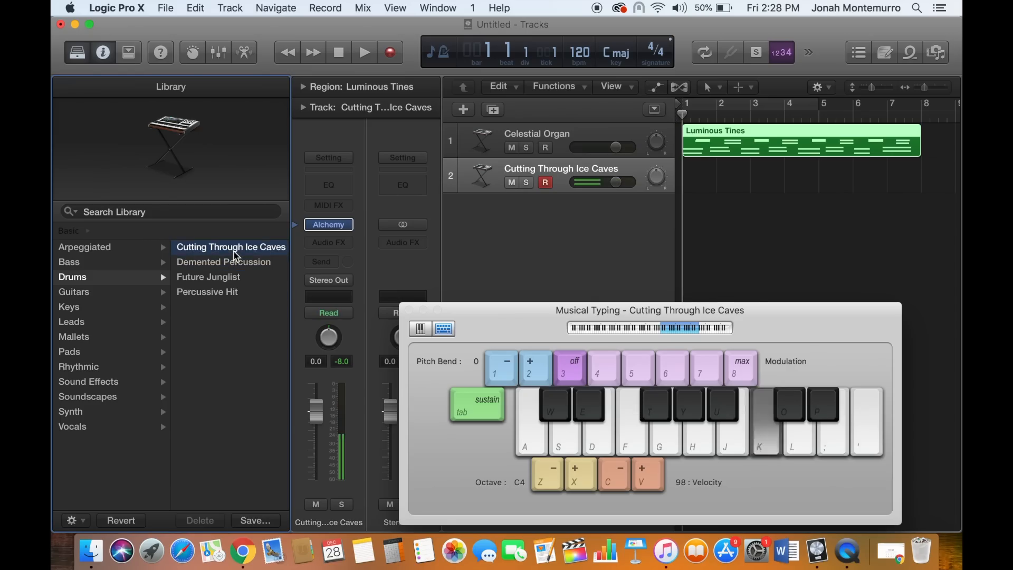
key("k")
key("k")
key("k")
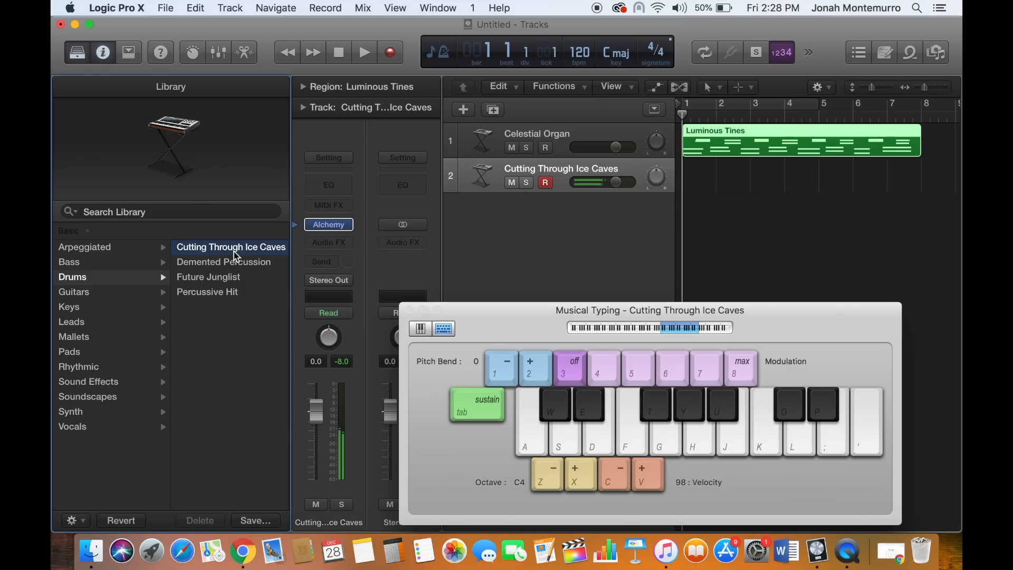
key("k")
key("k")
key("k")
key("k")
key("k")
key("k")
Play the project while trying high C drum hits along with the Luminous Tines region, and return the playhead to the start.
key("space")
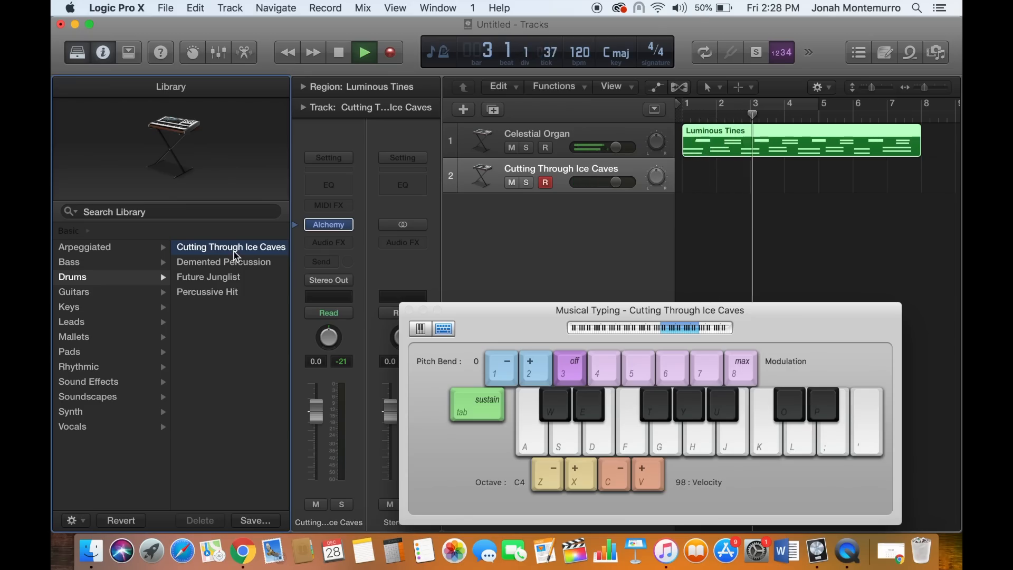
key("k")
key("k")
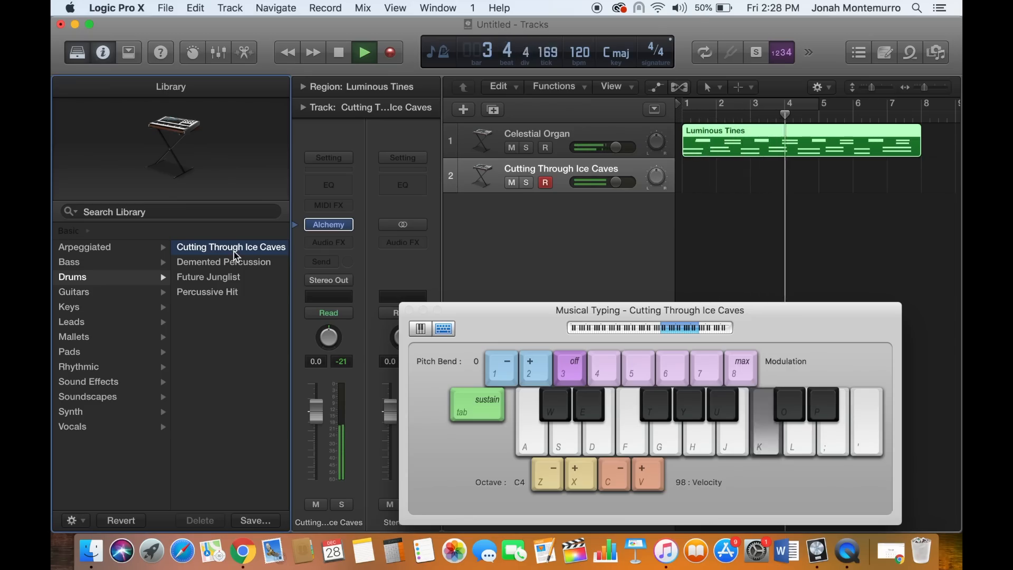
key("k")
key("k")
key("space")
key("Return")
key("k")
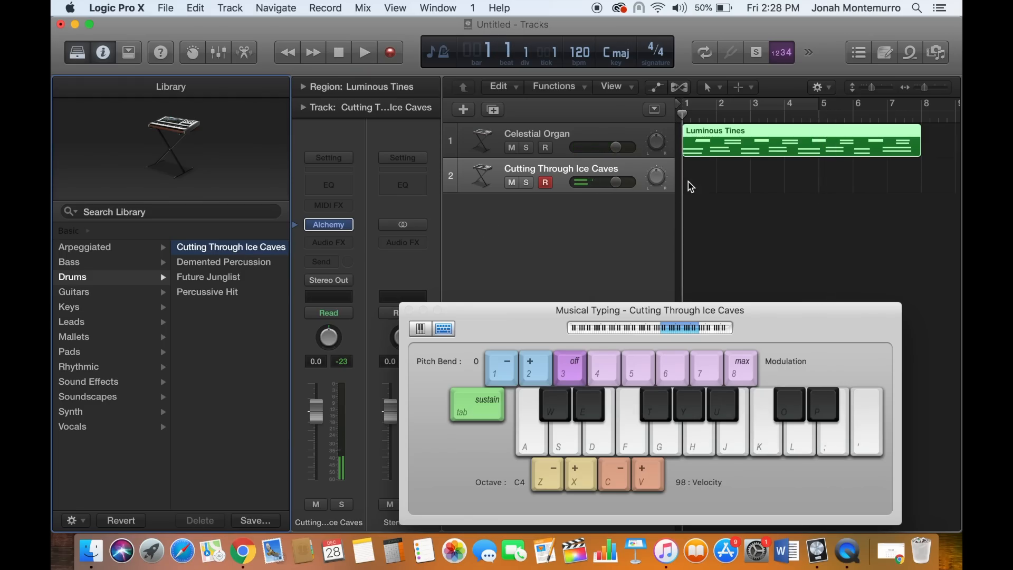
Open the Luminous Tines region in the Piano Roll, move the Musical Typing window aside and select the first chord's upper note.
scroll(688, 181, "up", 10)
double_click(689, 134)
left_click_drag(747, 334, 476, 143)
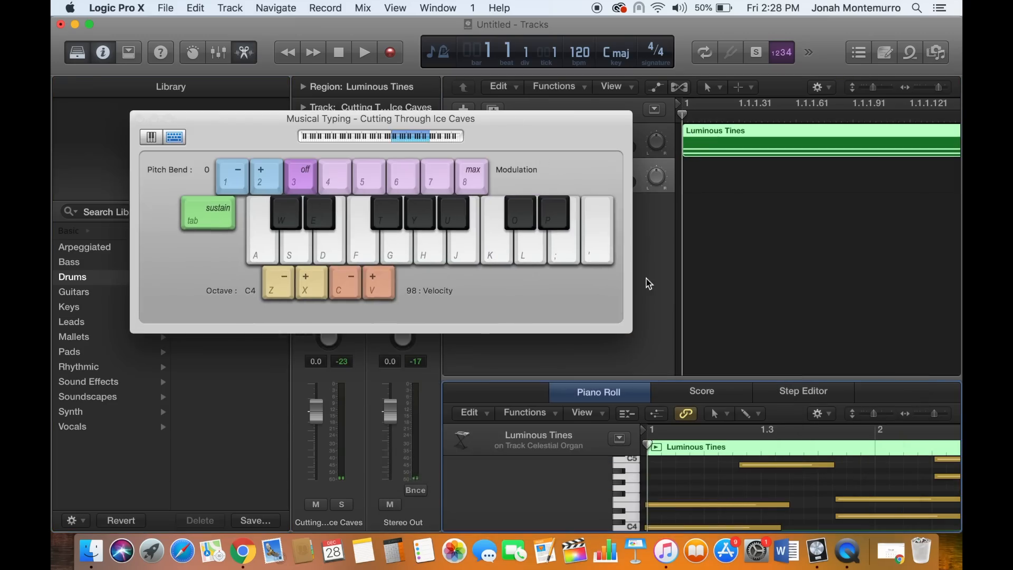
mouse_move(648, 503)
left_mouse_down()
mouse_move(651, 525)
mouse_move(648, 505)
left_mouse_up()
left_click(651, 506)
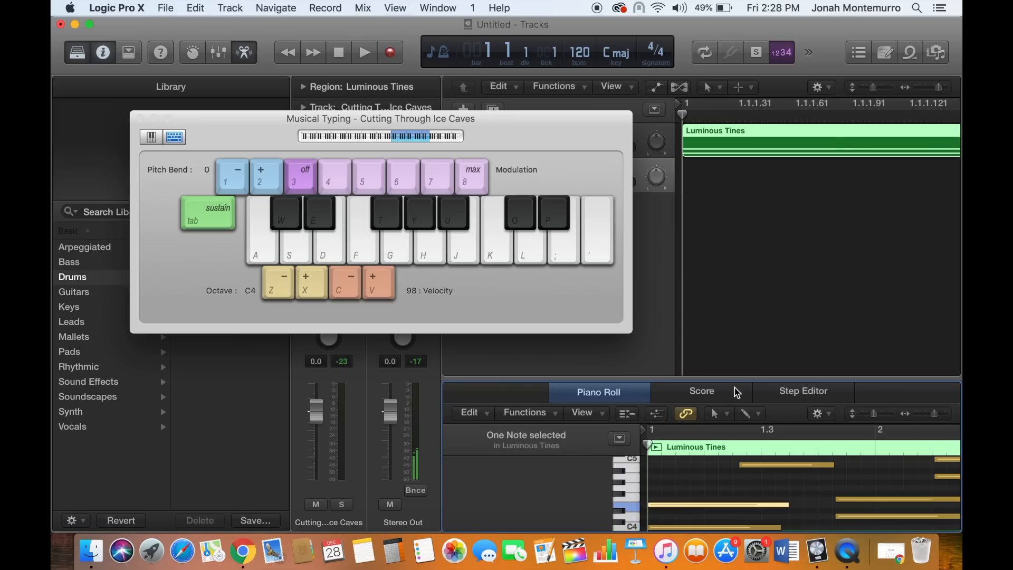
Play the opening bars of the Luminous Tines region, move the Musical Typing window aside, return to the start and test a high C hit.
key("space")
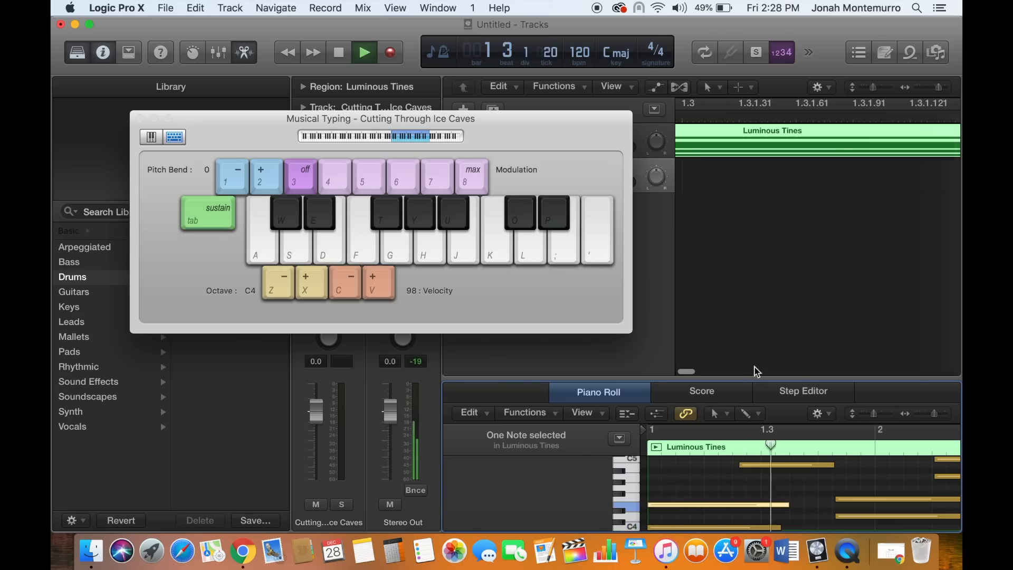
key("space")
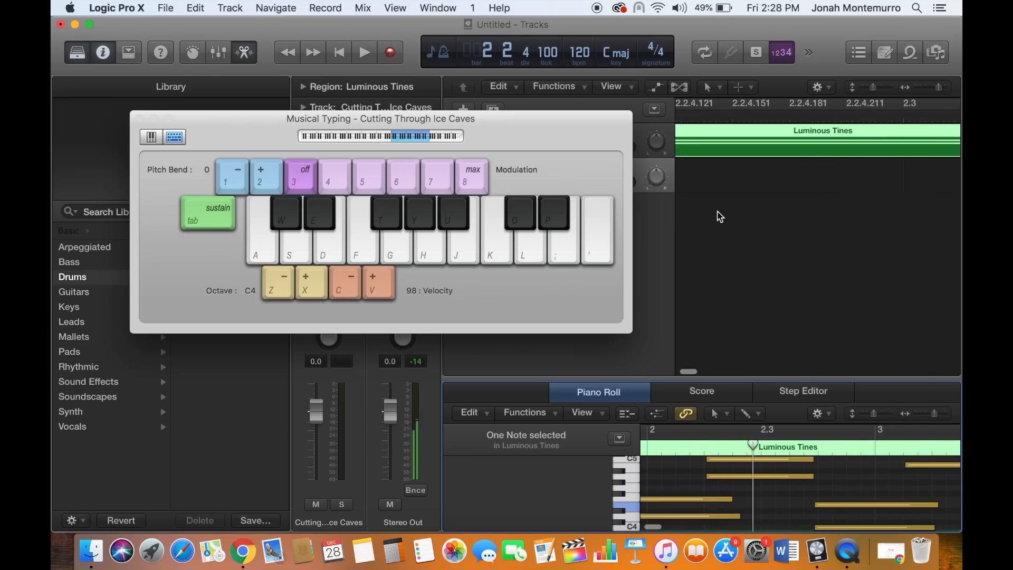
left_click_drag(571, 137, 502, 179)
key("Return")
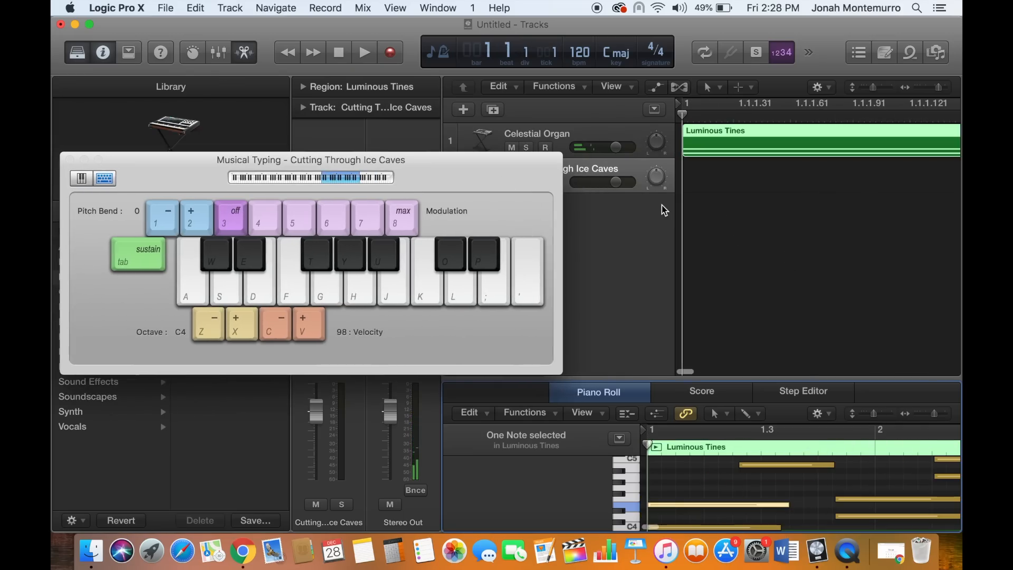
key("k")
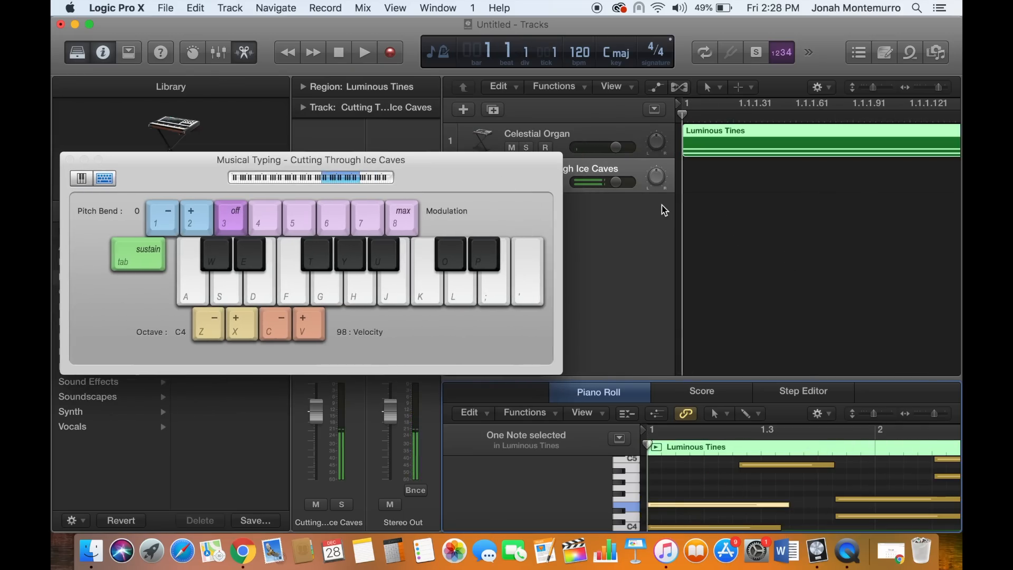
Record repeated high C drum hits on the Cutting Through Ice Caves track from bar 1 into bar 5.
key("r")
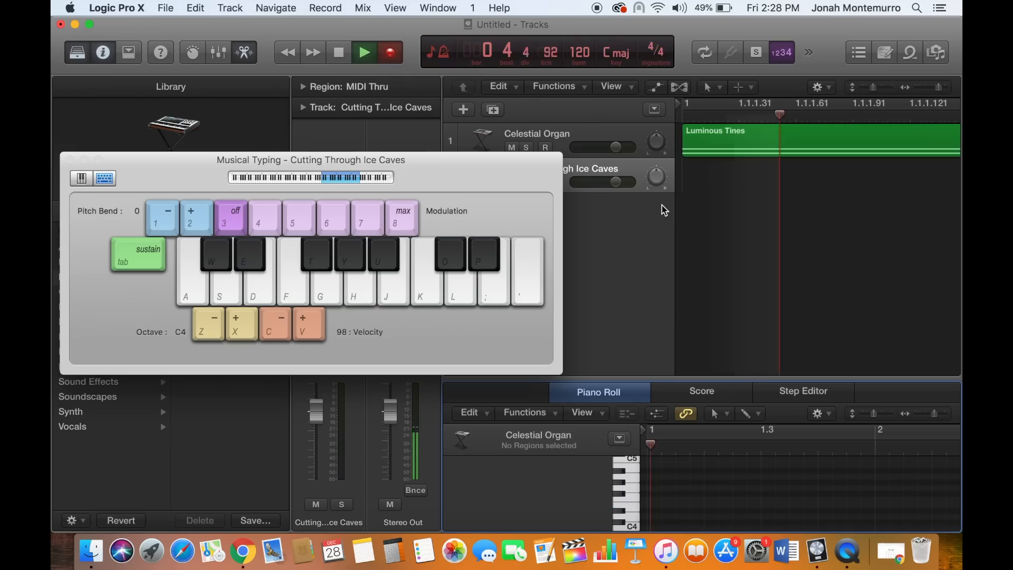
key("k")
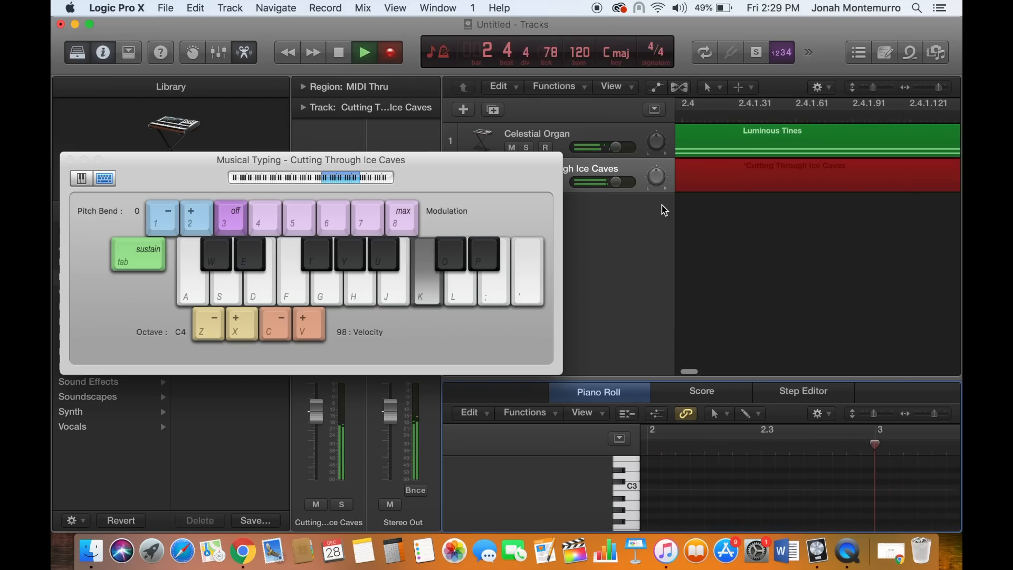
key("k")
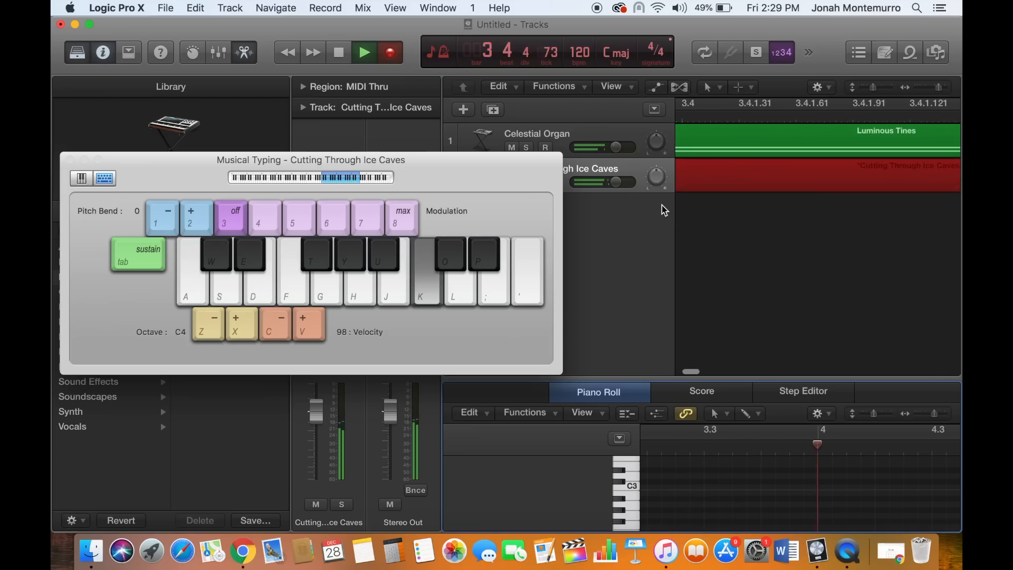
key("k")
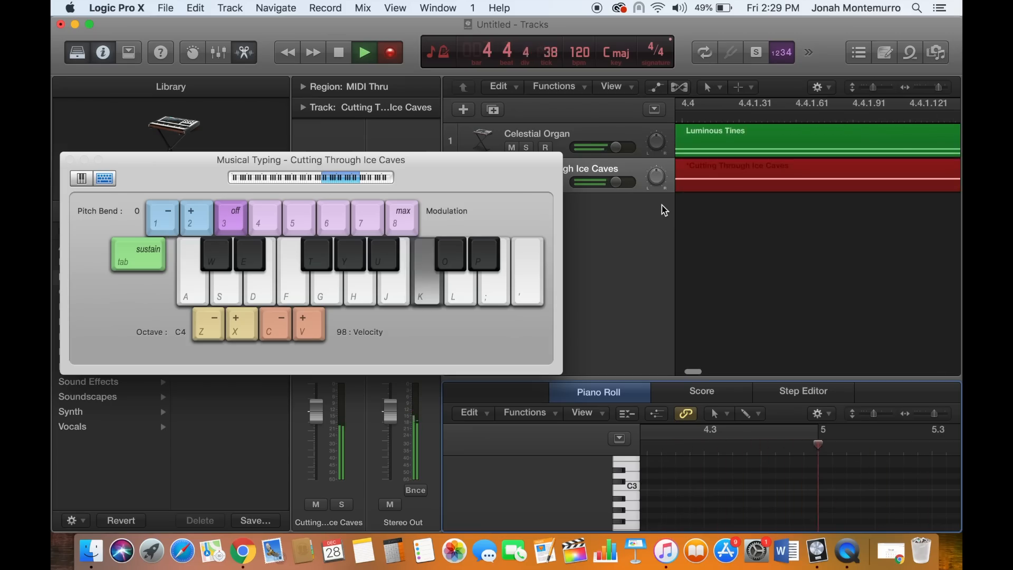
key("space")
Loop the Cutting Through Ice Caves and Luminous Tines regions until about bar 12 and return the playhead to the start.
scroll(798, 211, "down", 10)
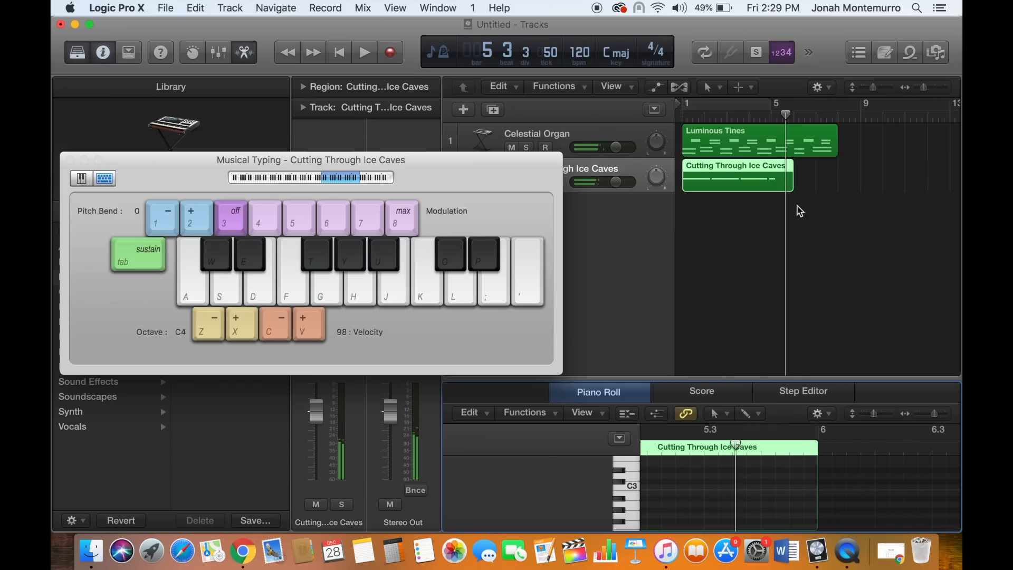
left_click_drag(790, 182, 928, 176)
left_click_drag(841, 132, 927, 134)
key("Return")
Close the Musical Typing window and add one software instrument track with the Default Patch on Output 1 + 2.
left_click_drag(528, 184, 769, 184)
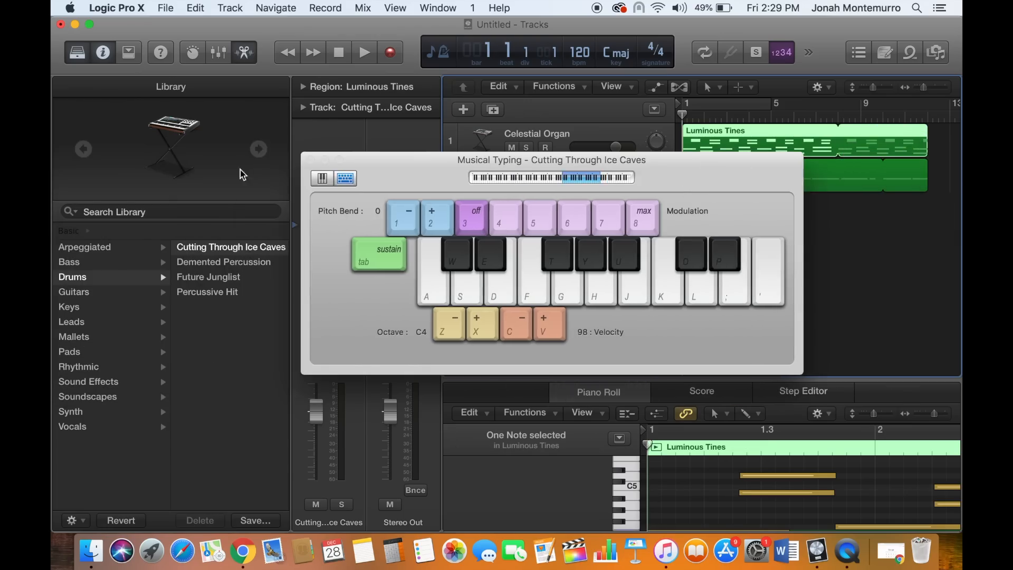
left_click(310, 158)
left_click(463, 110)
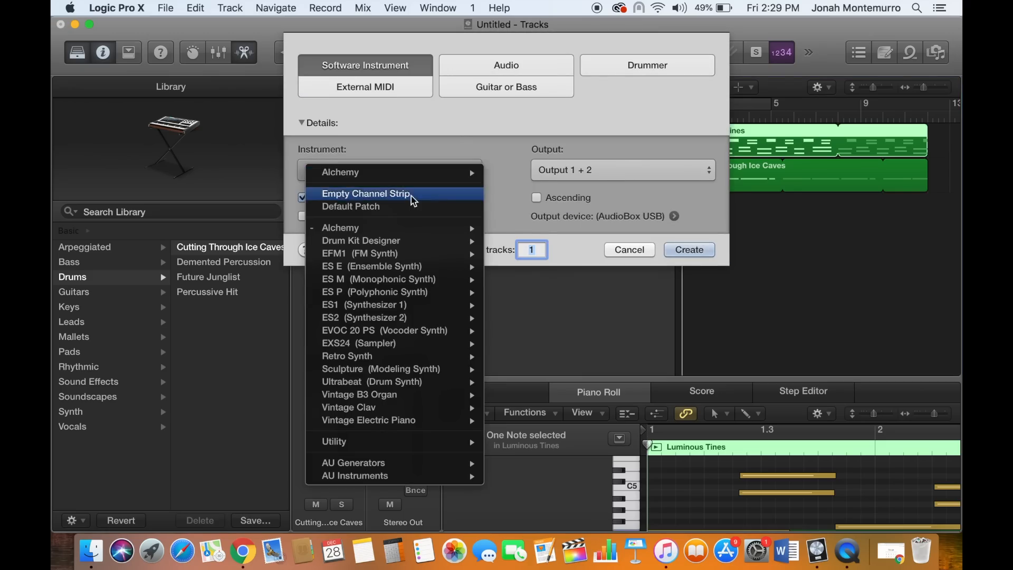
left_click(429, 207)
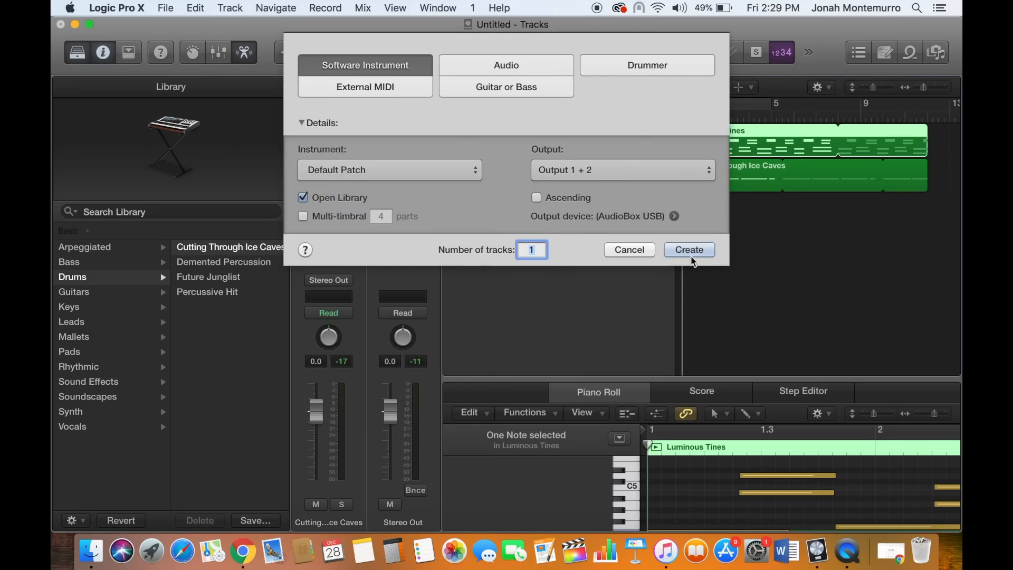
left_click(690, 255)
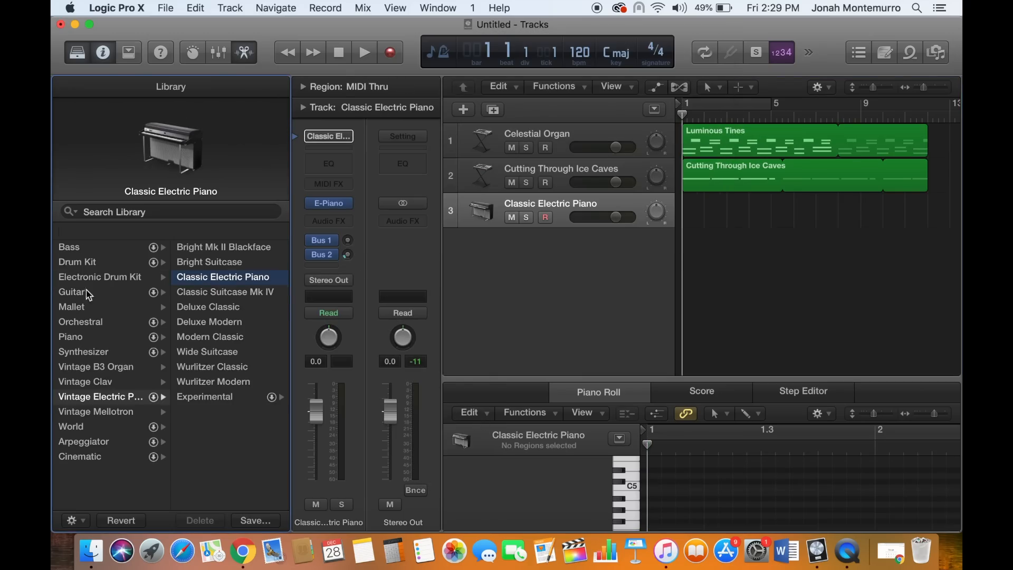
Load the Boutique 808 GB patch from Electronic Drum Kit's Drum Machine GB category on track 3 and reopen Musical Typing.
left_click(101, 263)
left_click(89, 276)
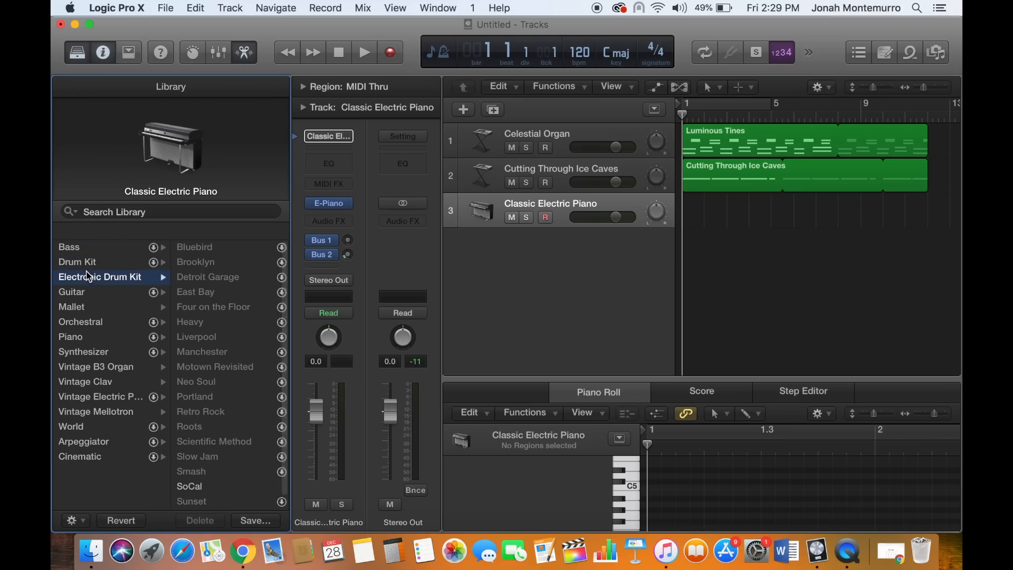
left_click(230, 262)
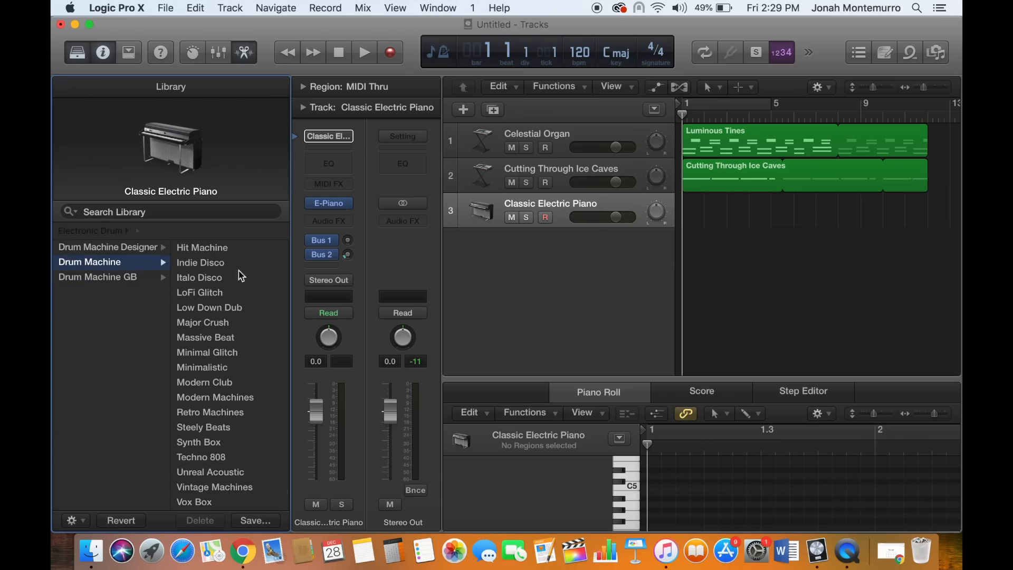
left_click(143, 252)
scroll(219, 368, "down", 4)
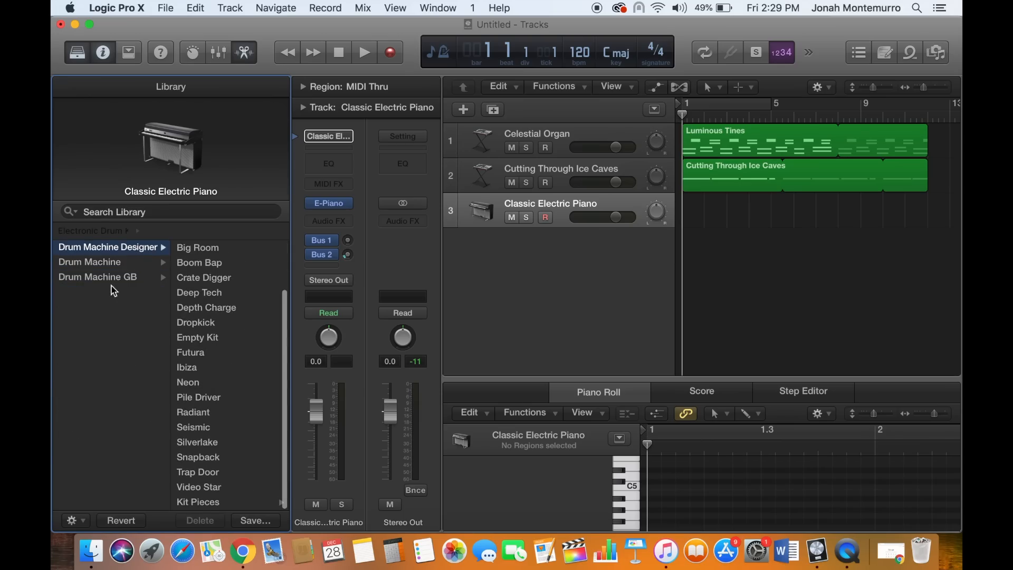
scroll(127, 279, "left", 3)
left_click(191, 277)
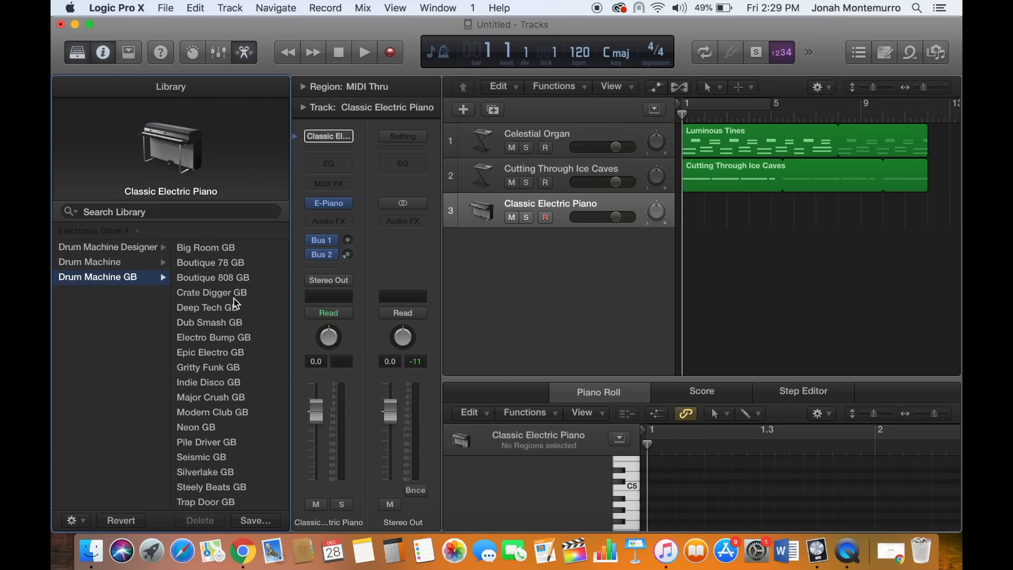
key("super+k")
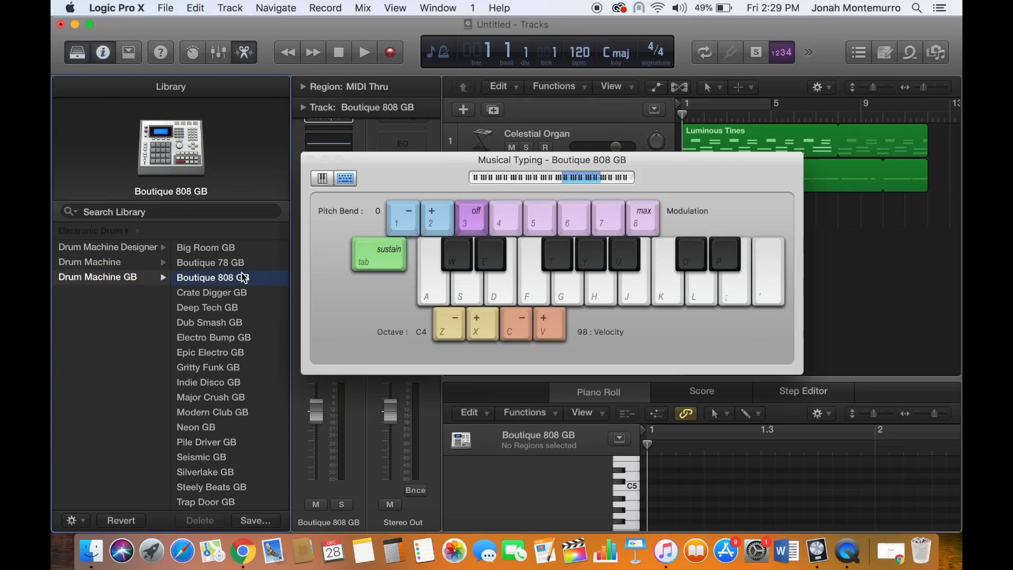
Audition the Boutique 808 GB patch by playing varied patterns of D, E and F notes in the C4 octave.
key("d")
key("s")
key("s")
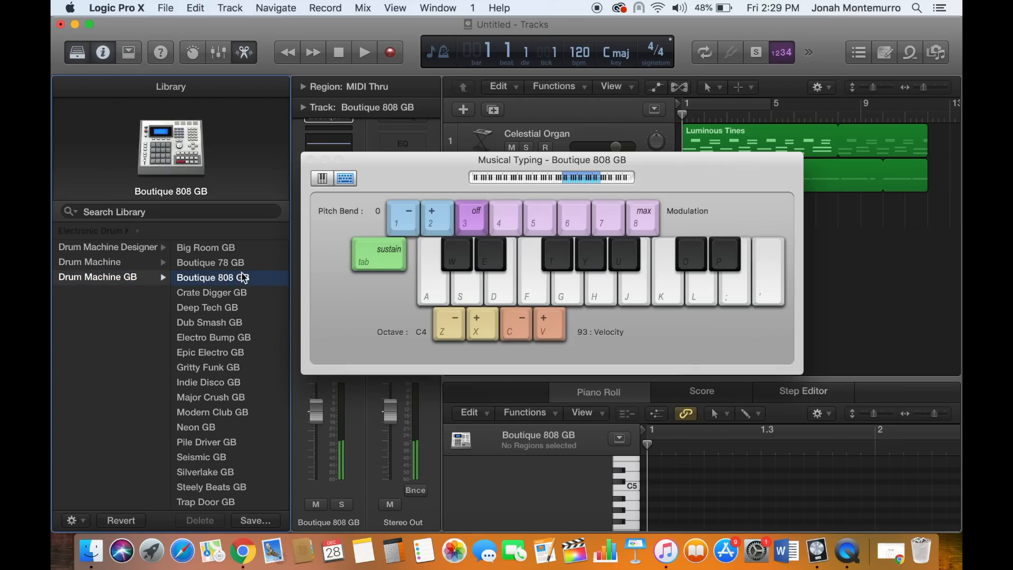
key("d")
key("f")
key("d")
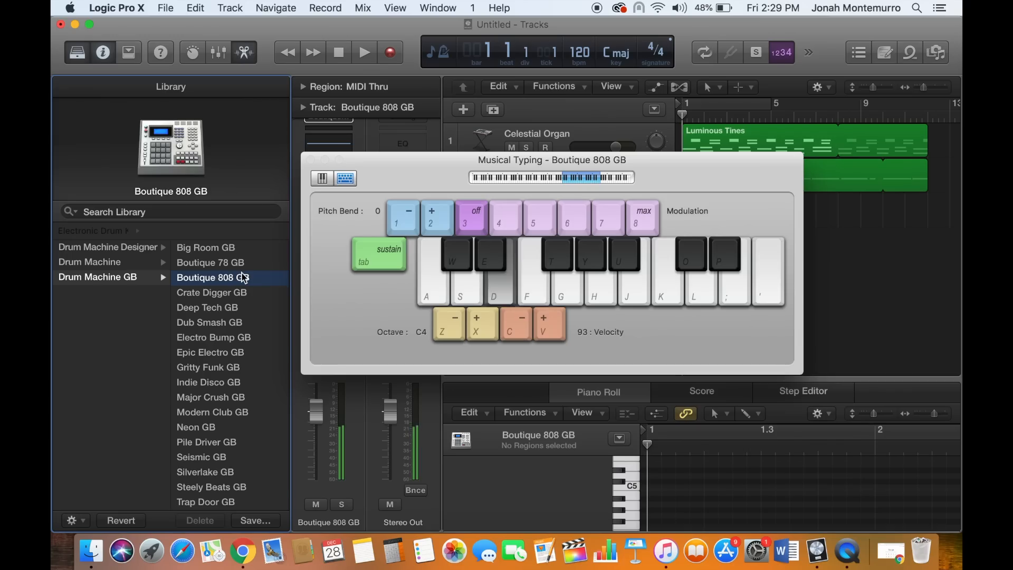
key("f")
key("d")
key("s")
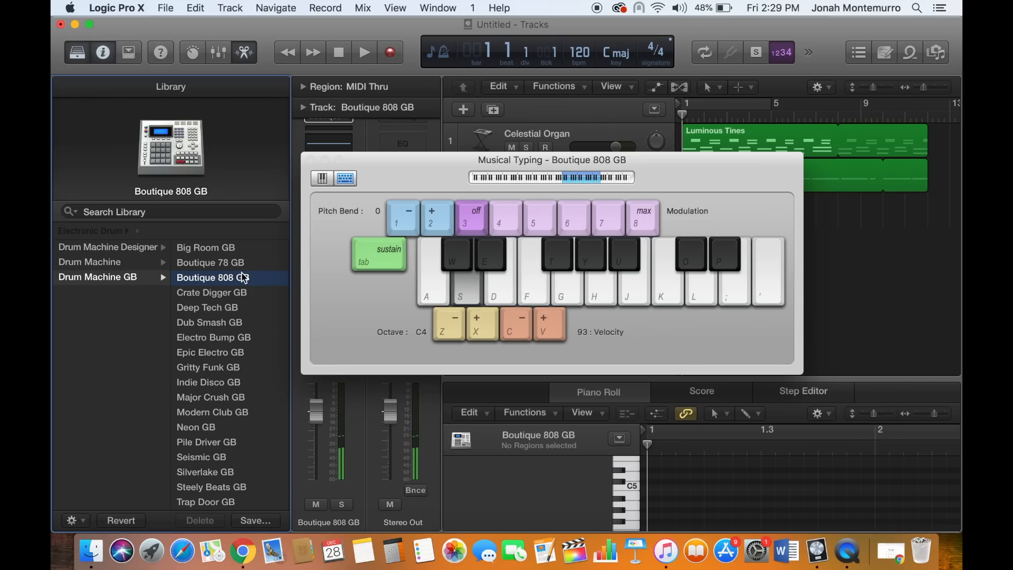
key("d")
key("f")
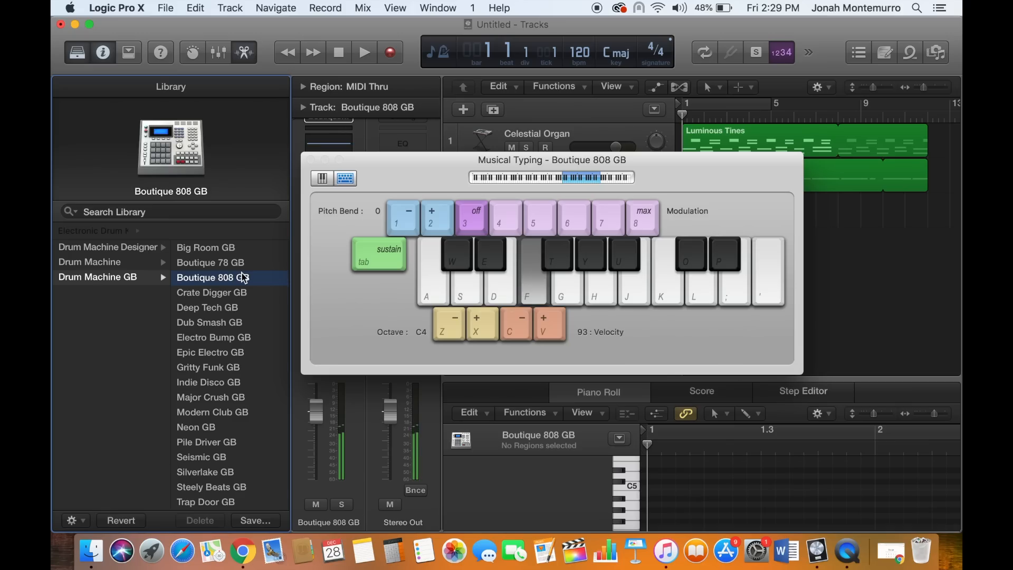
key("s")
key("d")
key("f")
key("f")
key("f")
key("d")
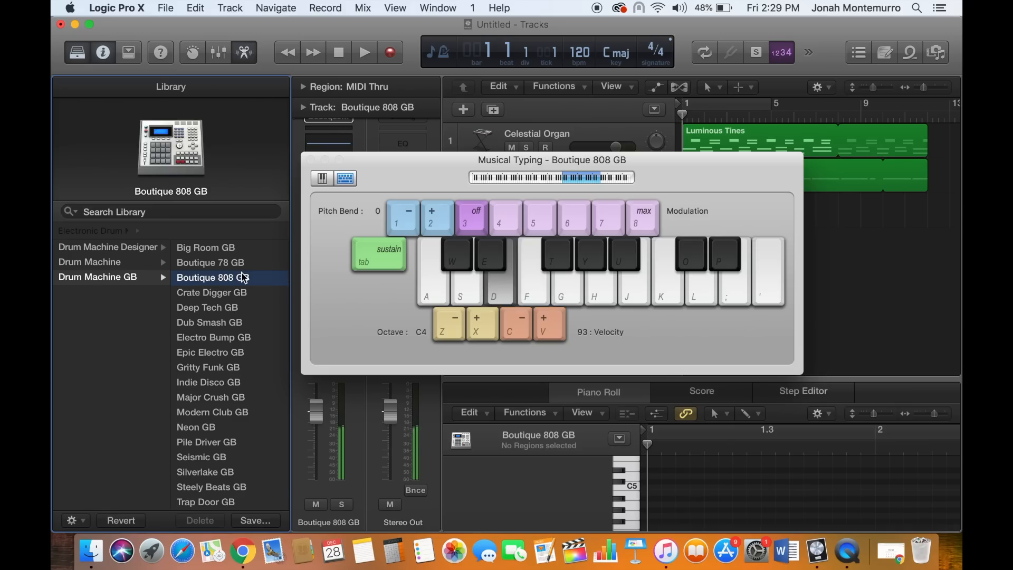
key("s")
Play the project and lower the Cutting Through Ice Caves track volume to -29.0 dB, moving the Musical Typing window out of the way.
key("space")
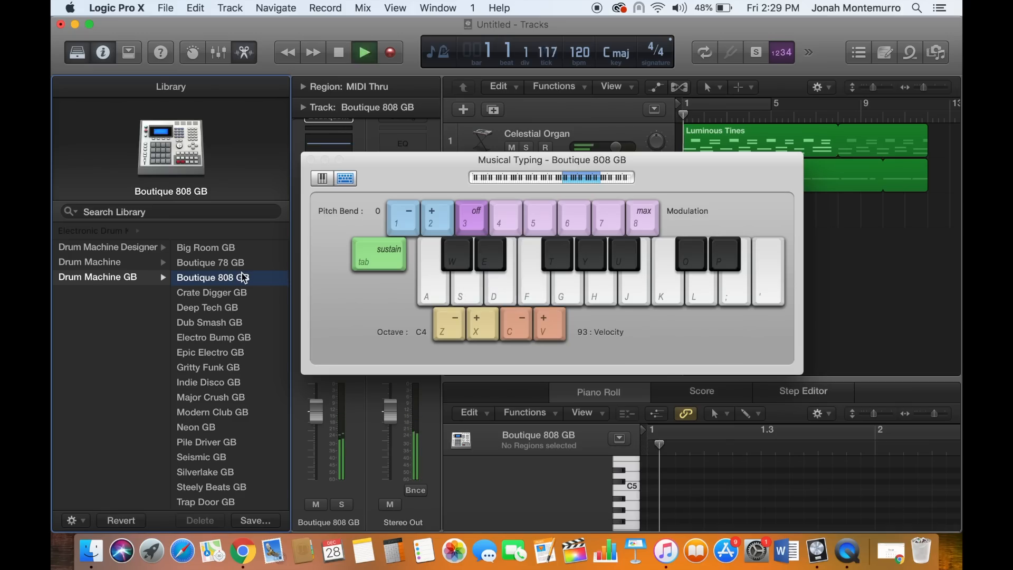
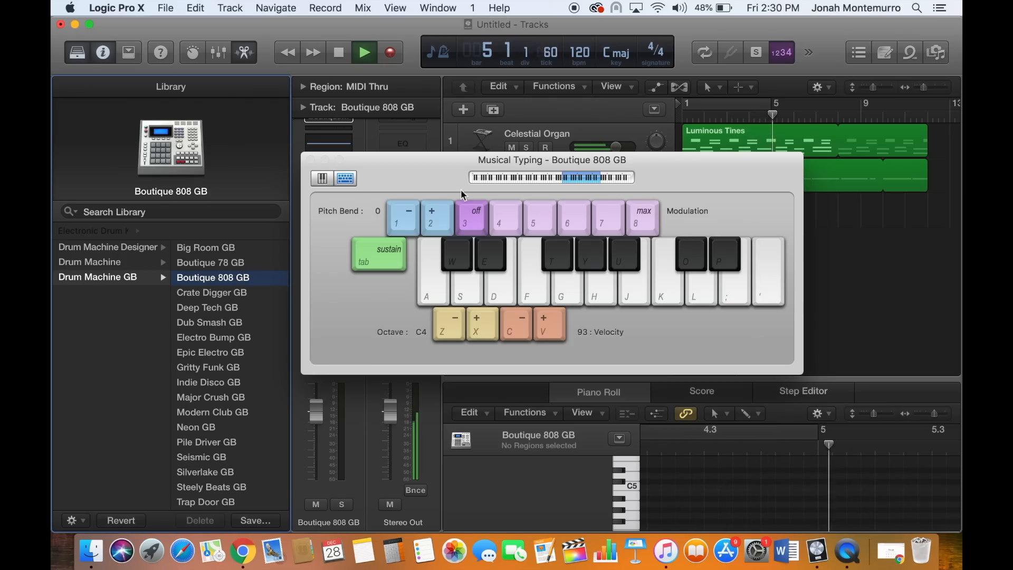
left_click_drag(667, 178, 663, 322)
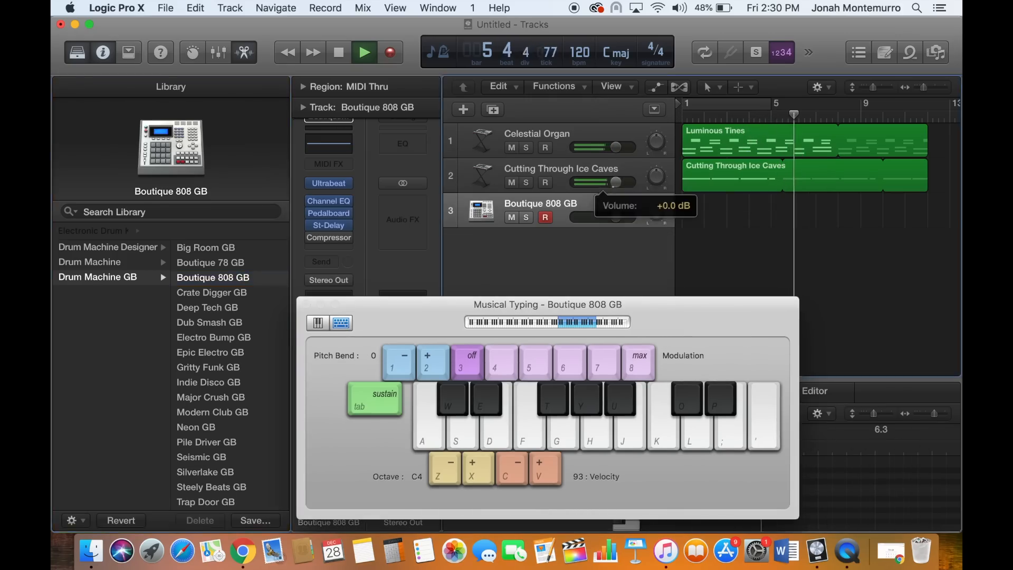
left_click_drag(607, 182, 581, 182)
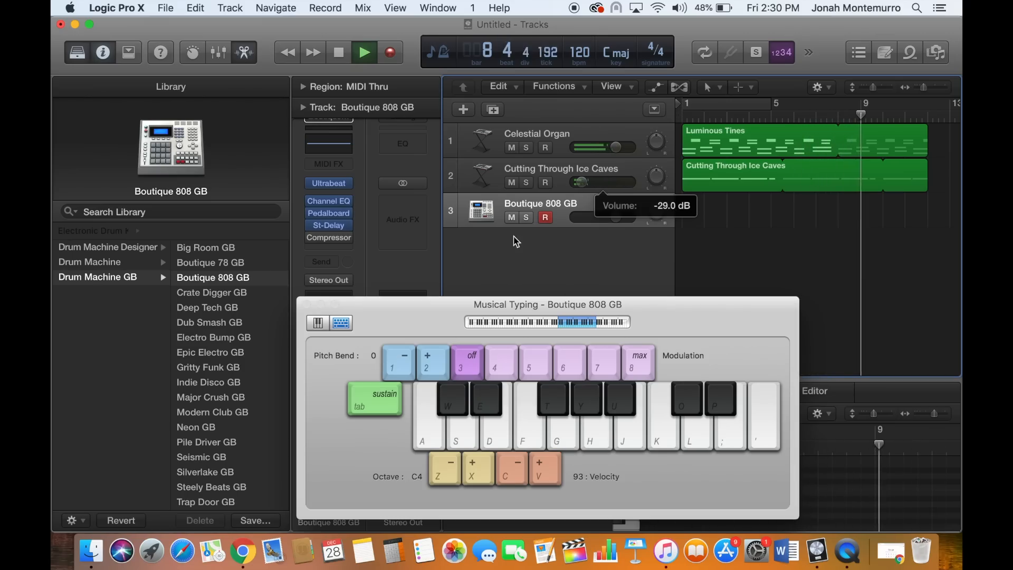
left_click_drag(723, 305, 822, 215)
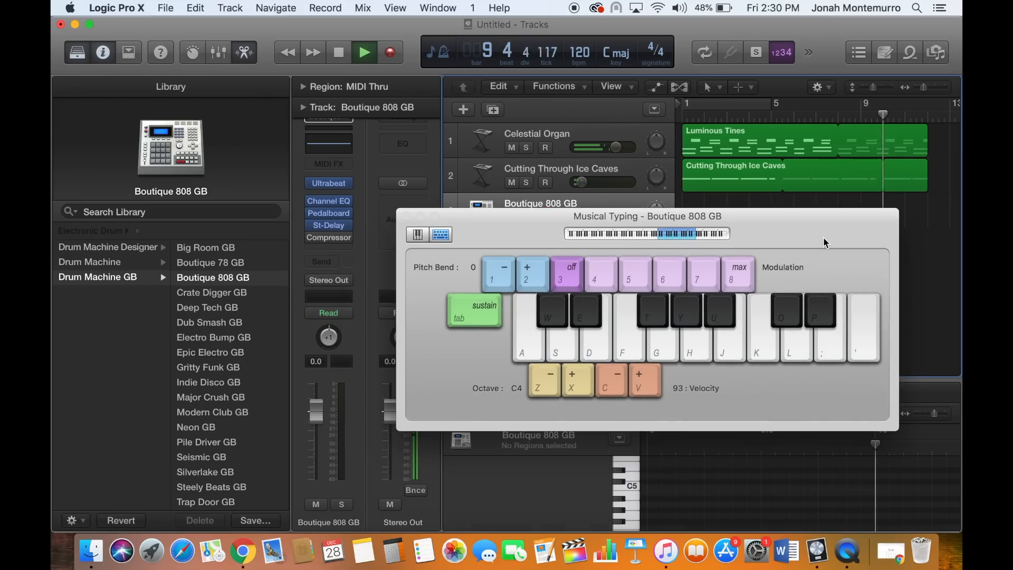
Replay from the start, lower the Musical Typing octave to C1 and try Boutique 808 GB drum hits before stopping playback.
key("Return")
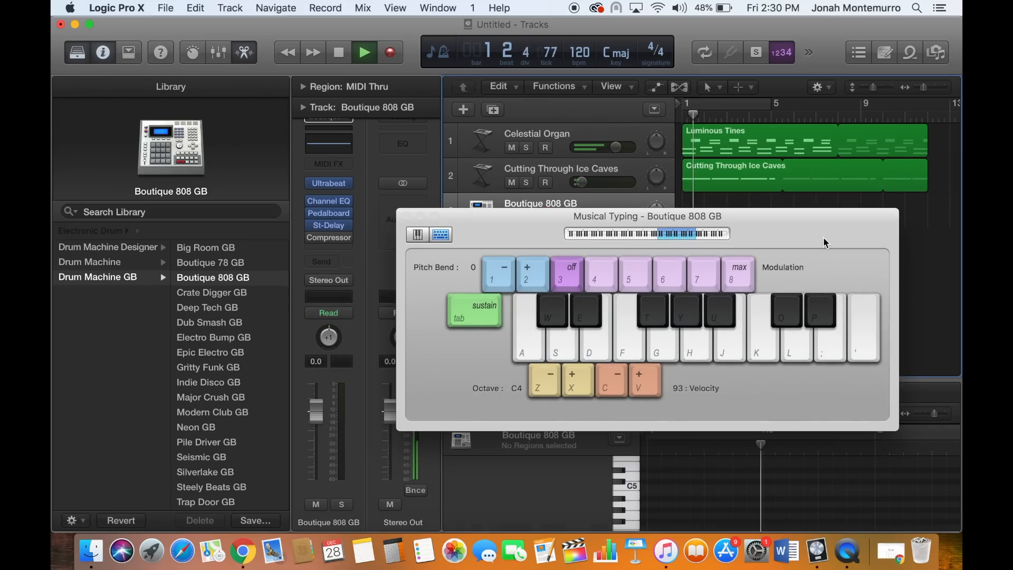
key("a")
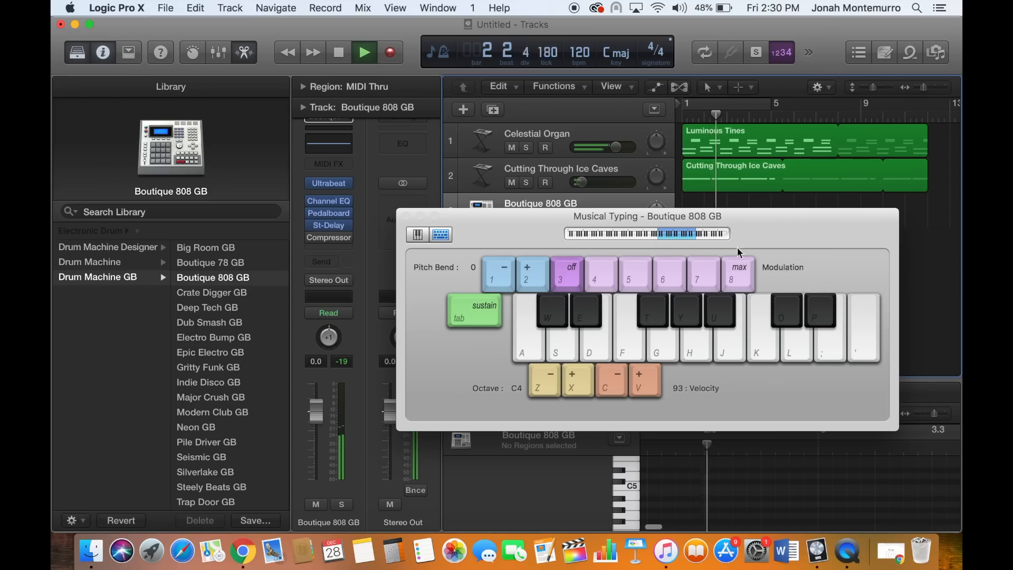
key("z")
key("z")
key("z")
key("d")
key("s")
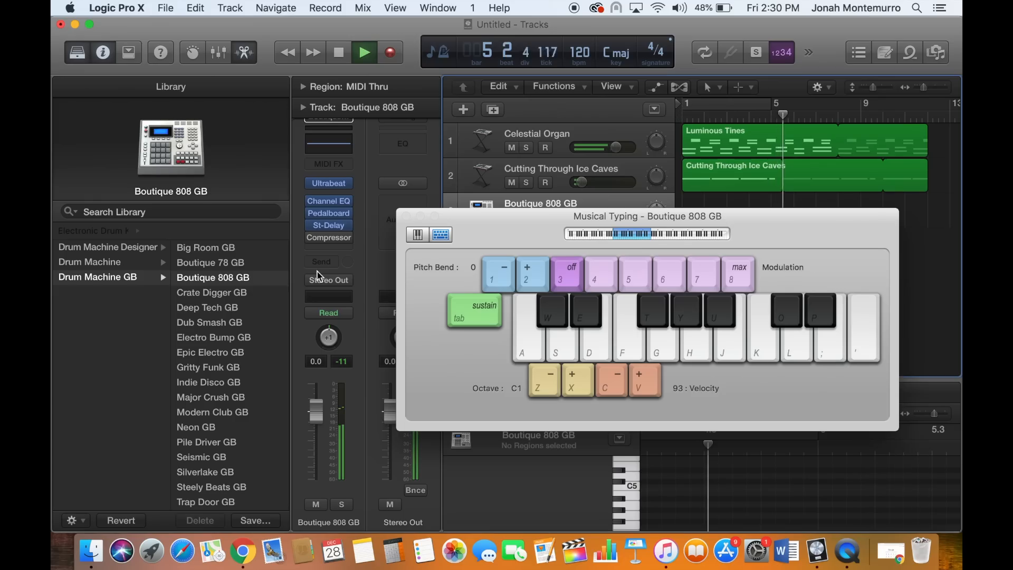
key("j")
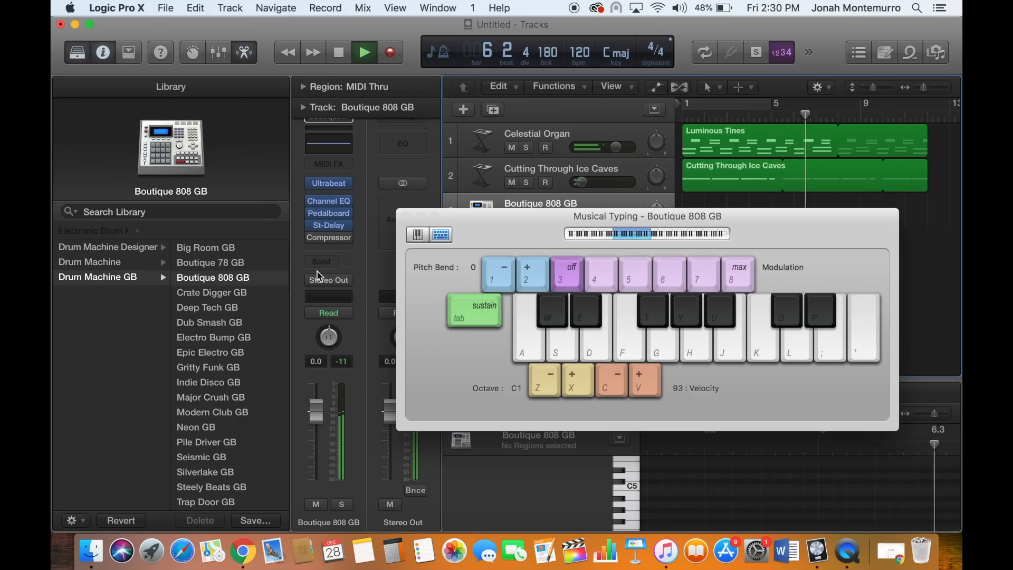
key("a")
key("d")
key("a")
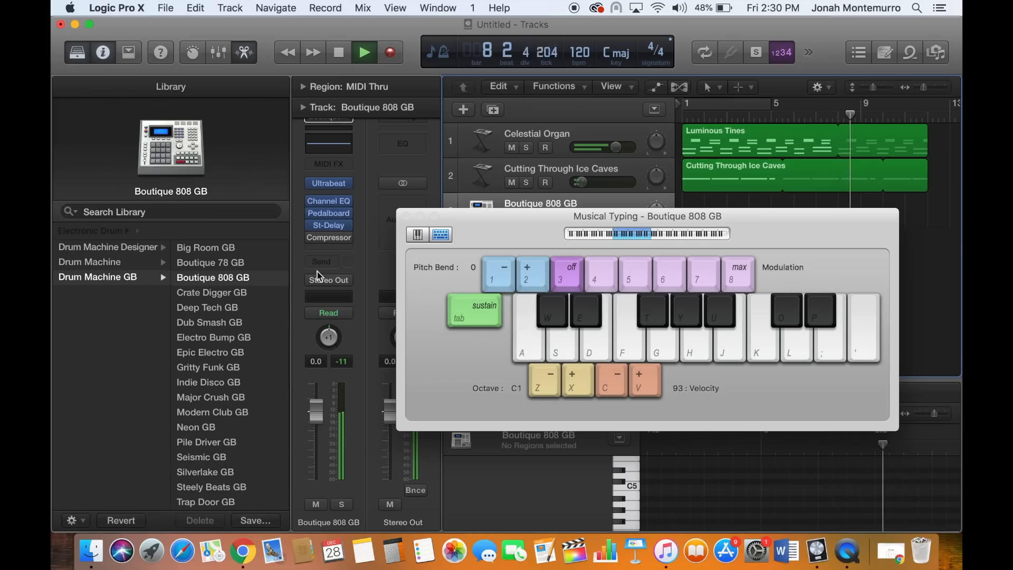
key("space")
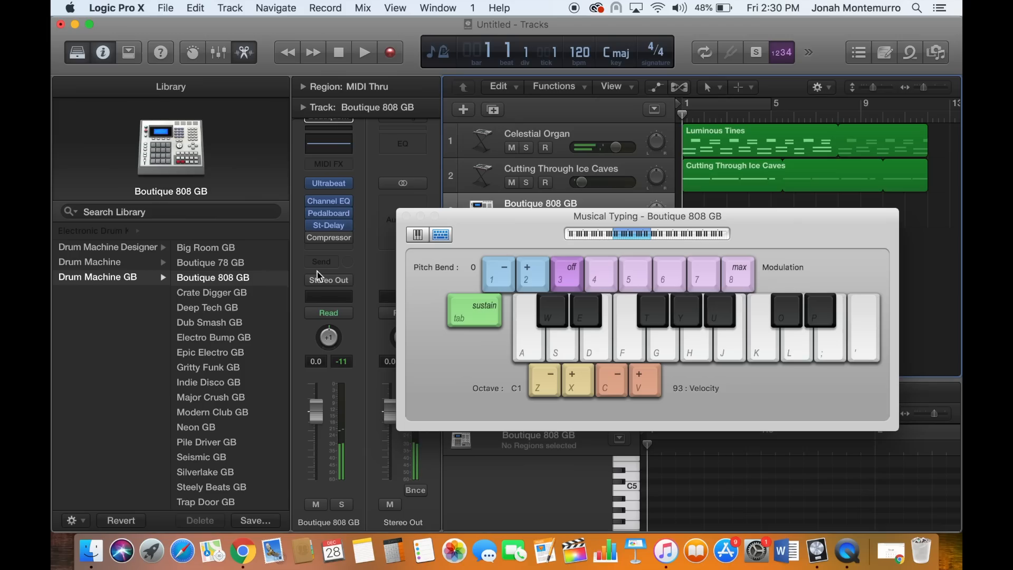
Record a Boutique 808 GB part on track 3 by alternating C and E drum hits in the C1 octave from bar 4 to about bar 18.
key("r")
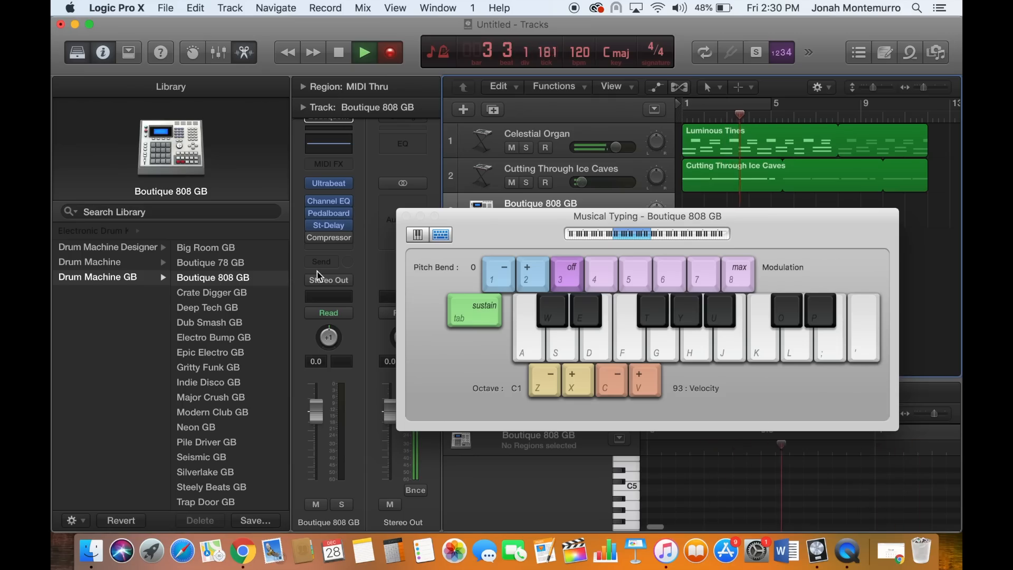
key("a")
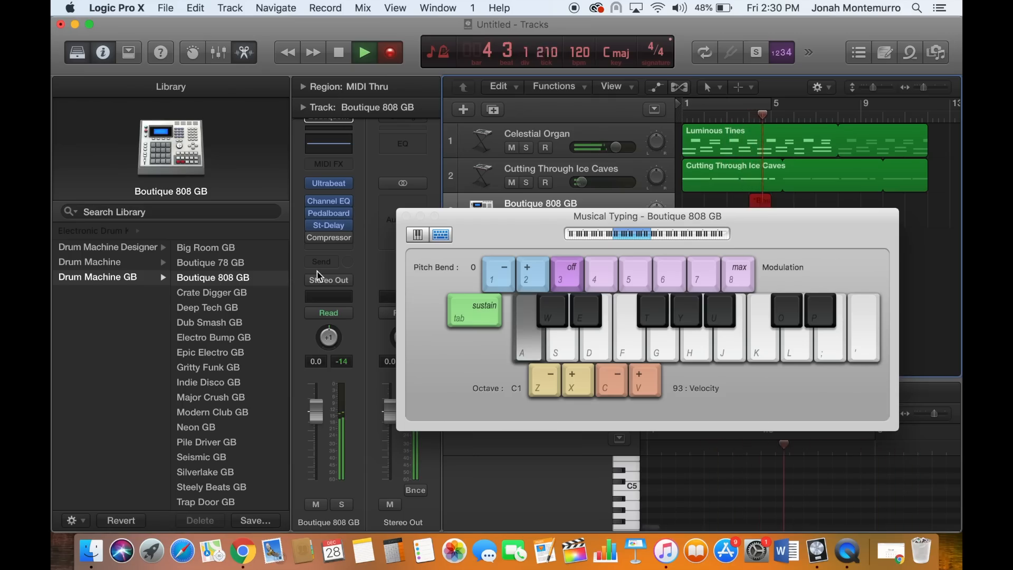
key("d")
key("a")
key("a")
key("d")
key("a")
key("d")
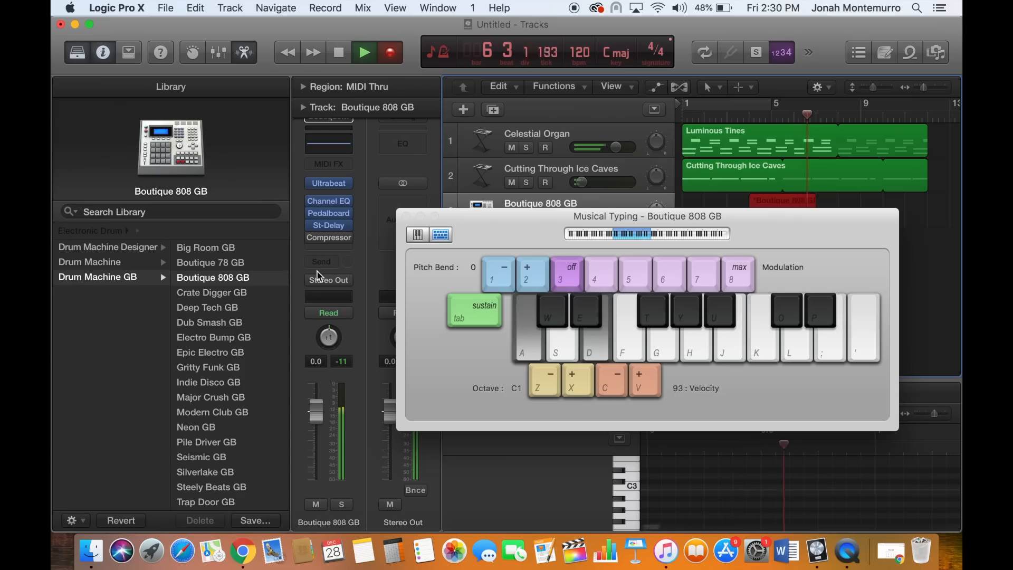
key("a")
key("a")
key("d")
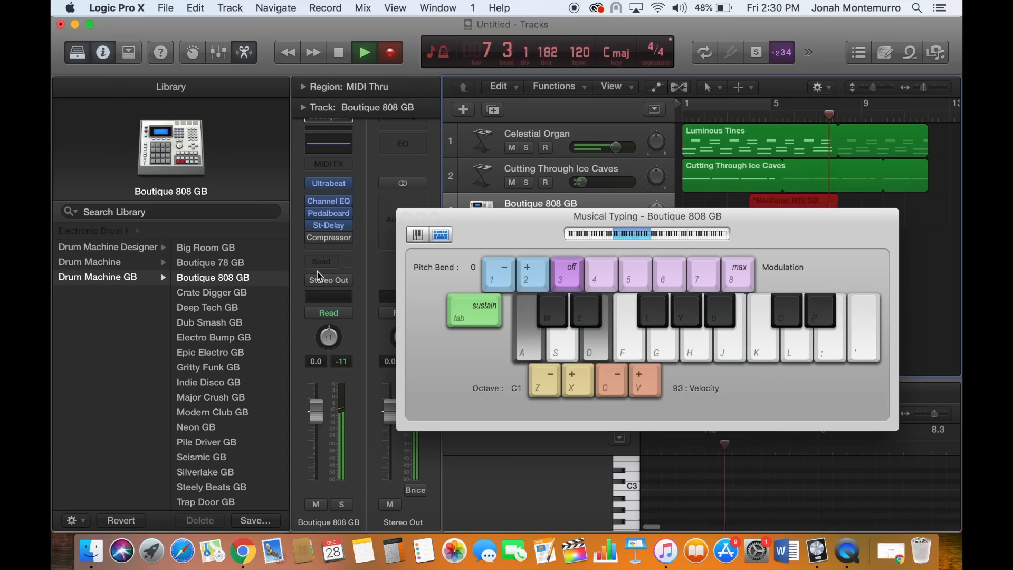
key("a")
key("d")
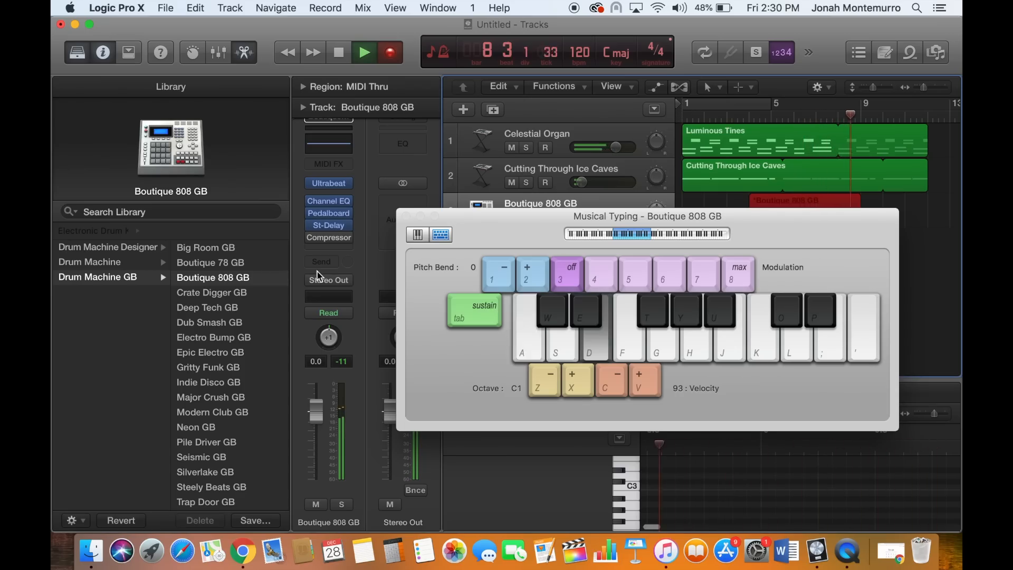
key("a")
key("d")
key("a")
key("d")
key("a")
key("a")
key("d")
key("a")
key("d")
key("a")
key("d")
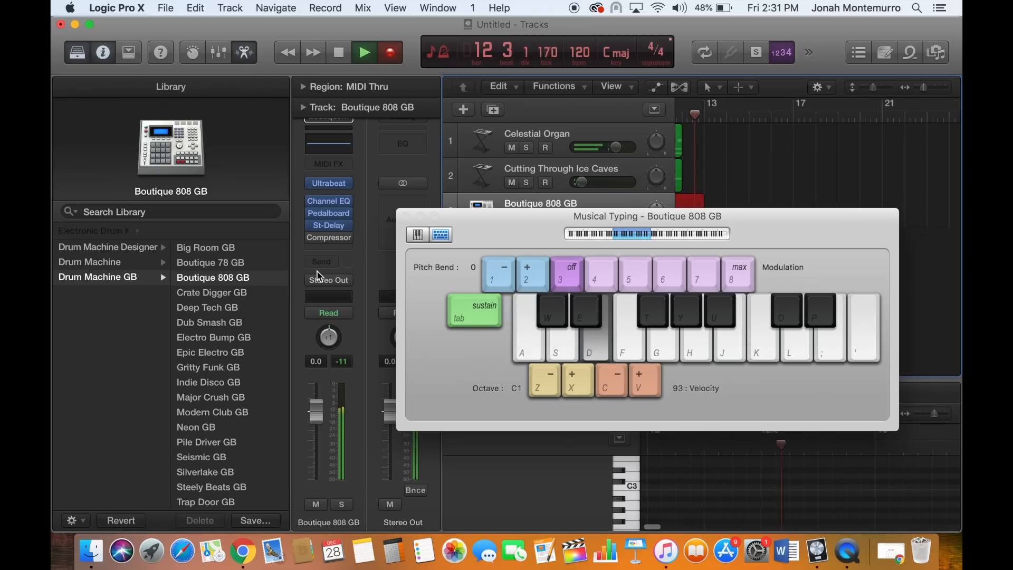
key("a")
key("d")
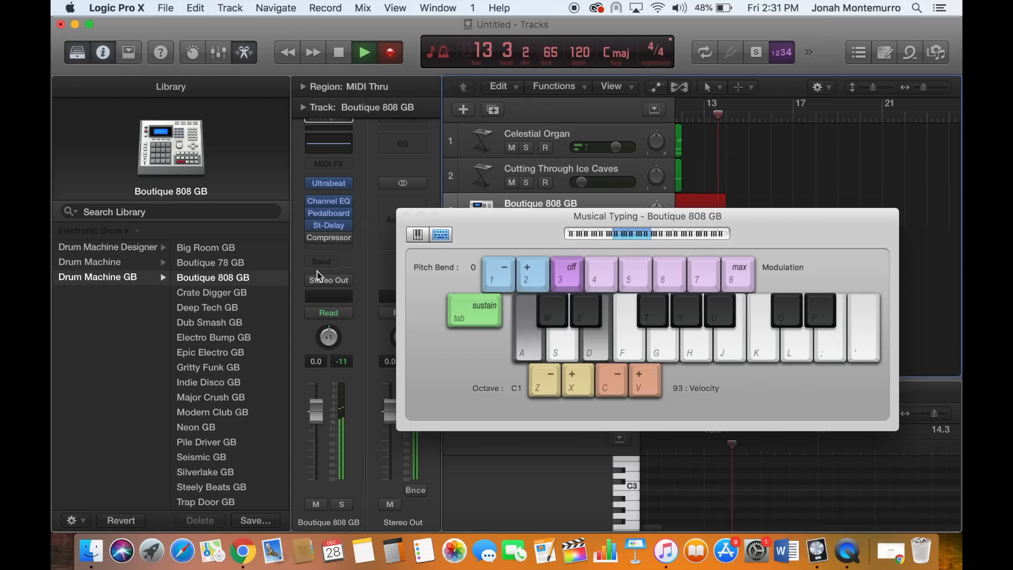
key("a")
key("d")
key("a")
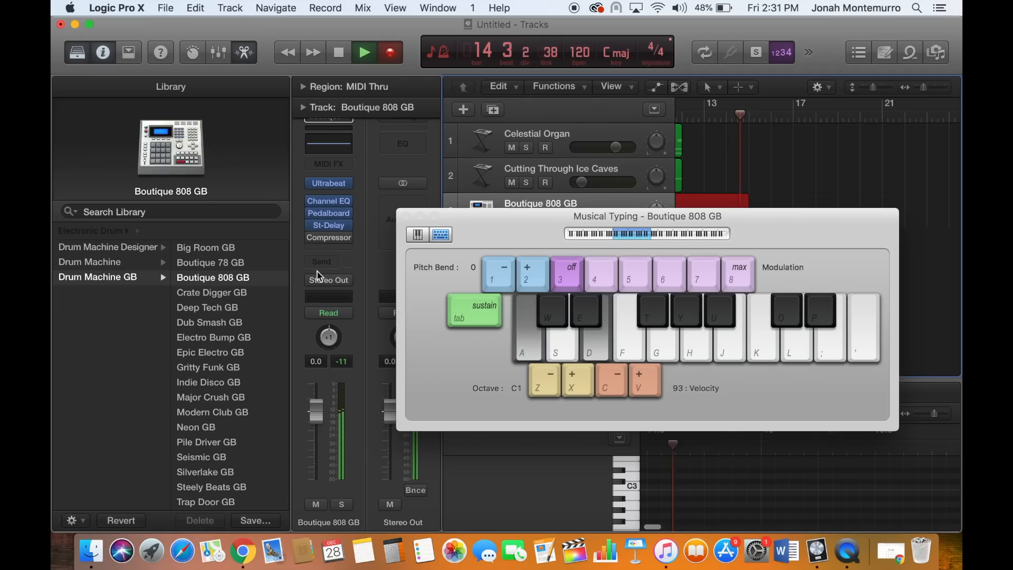
key("d")
key("a")
key("d")
key("a")
key("a")
key("a")
key("d")
key("a")
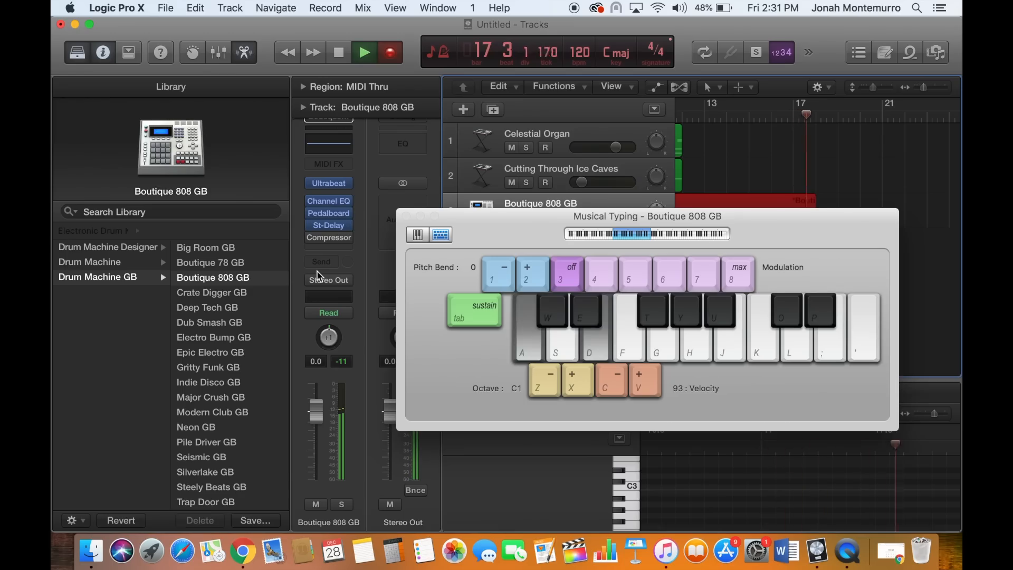
key("d")
key("a")
key("a")
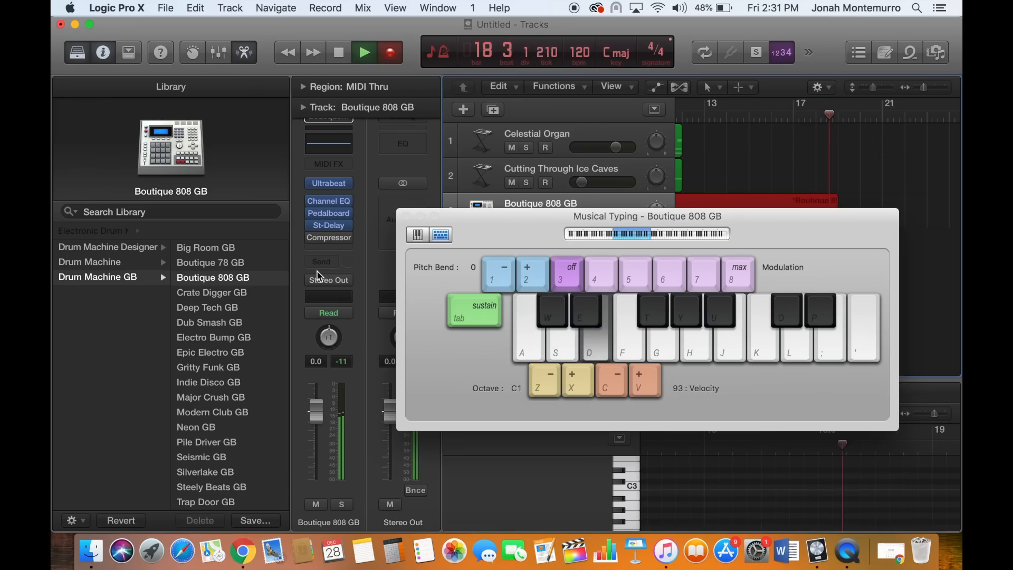
key("space")
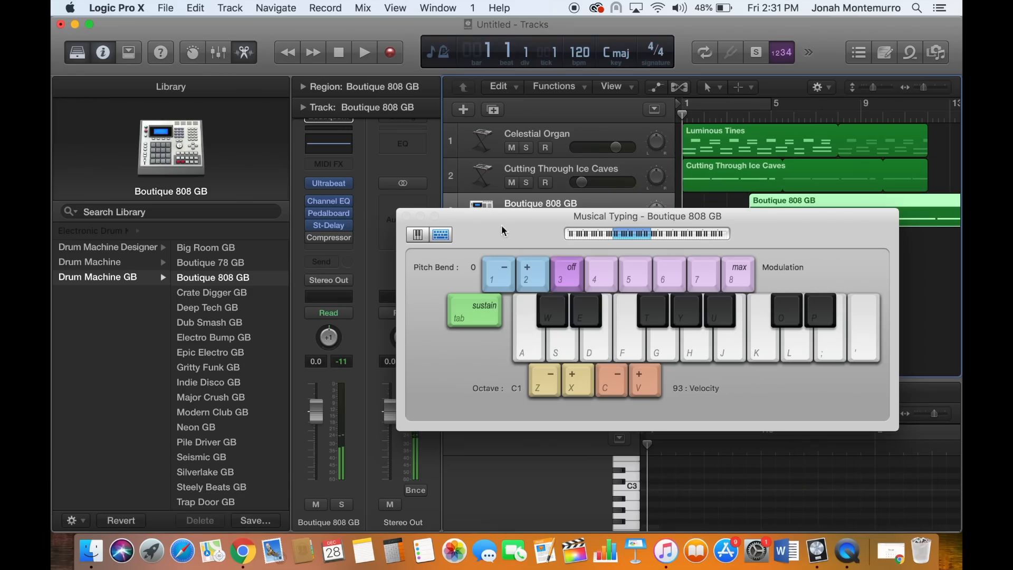
Close Musical Typing, add a fourth software instrument track and load the Fingerstyle Bass patch from the Bass category.
left_click(406, 216)
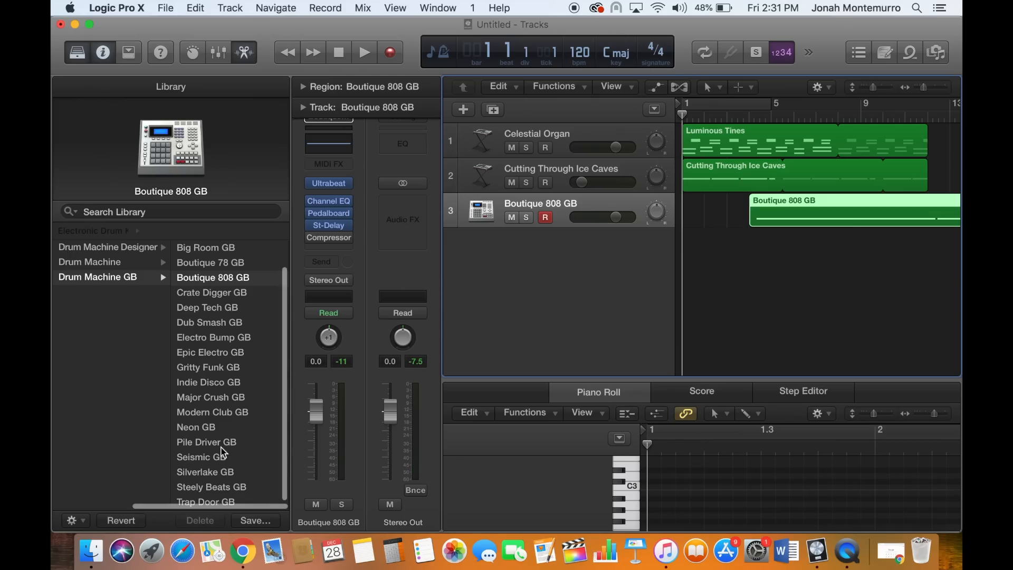
left_click(464, 110)
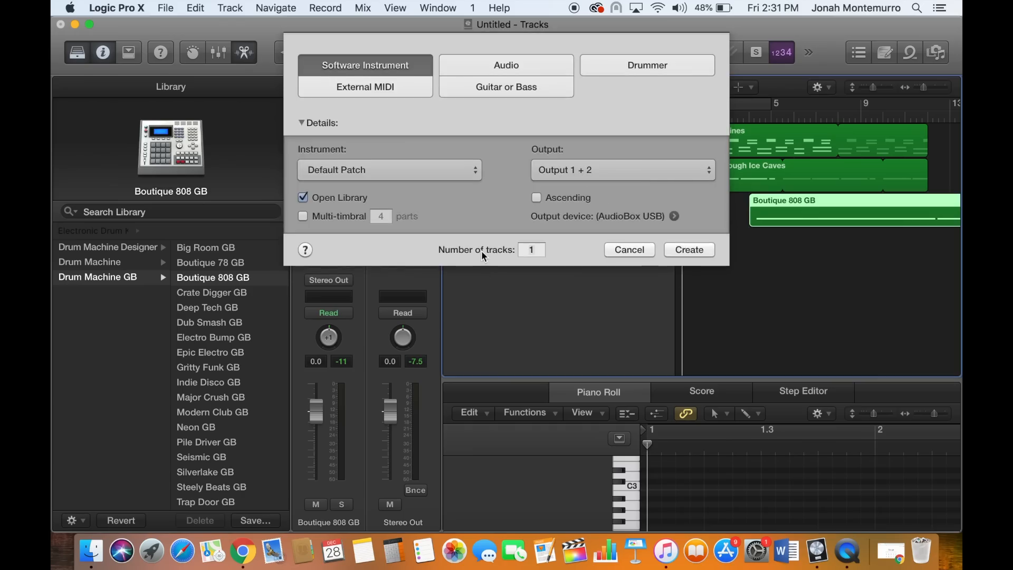
key("Return")
left_click(112, 275)
left_click(120, 250)
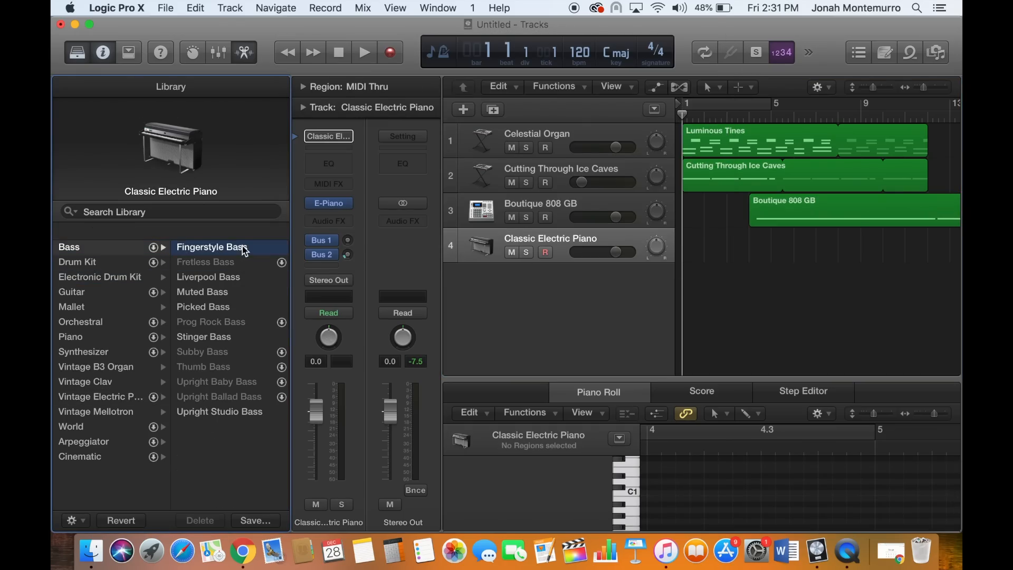
Reopen Musical Typing, set the octave to C0 and try D, C and B bass notes alone and briefly over playback.
key("super+k")
key("l")
key("j")
key("k")
key("l")
key("k")
key("x")
key("x")
key("l")
key("k")
key("j")
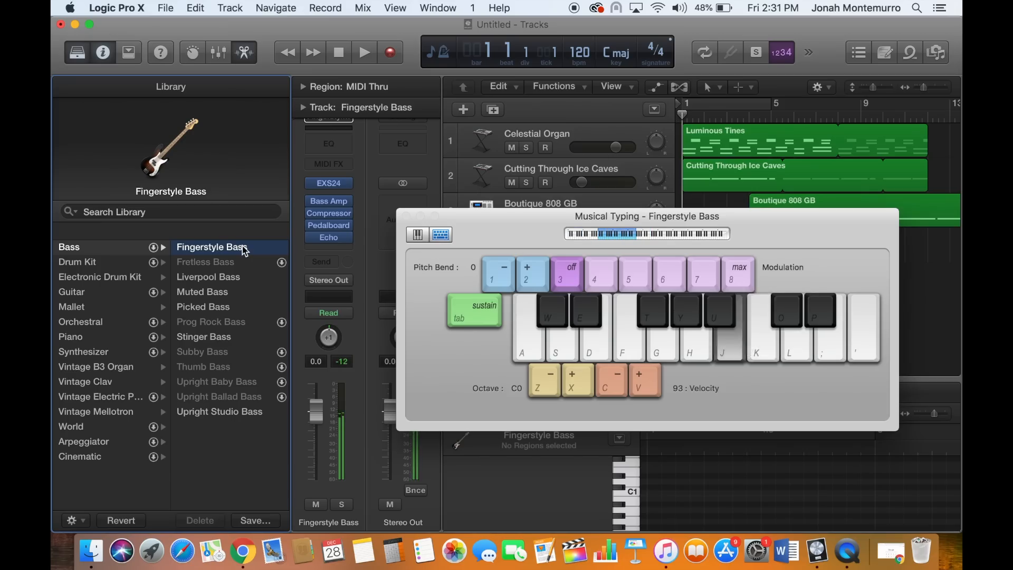
key("space")
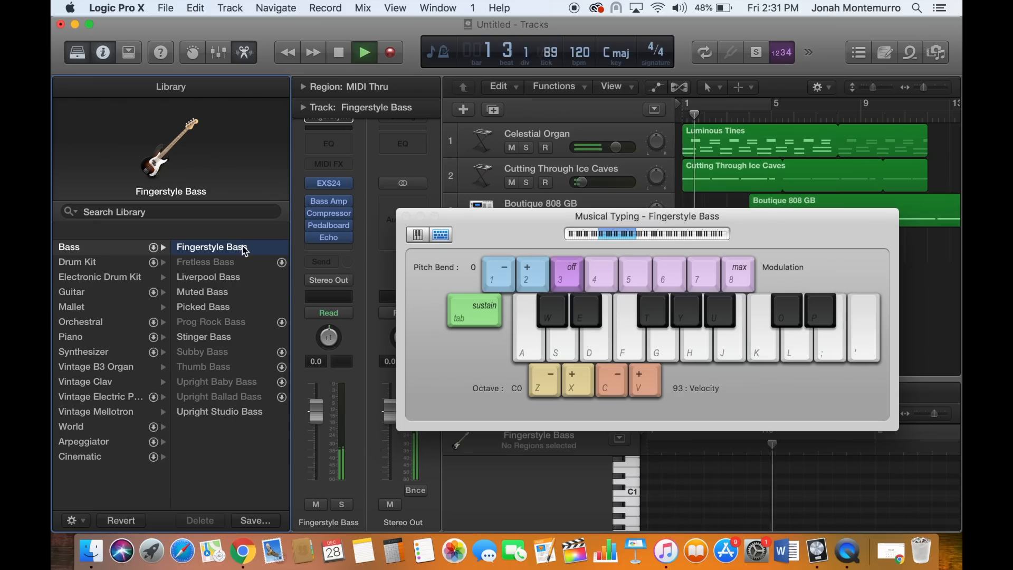
key("l")
key("space")
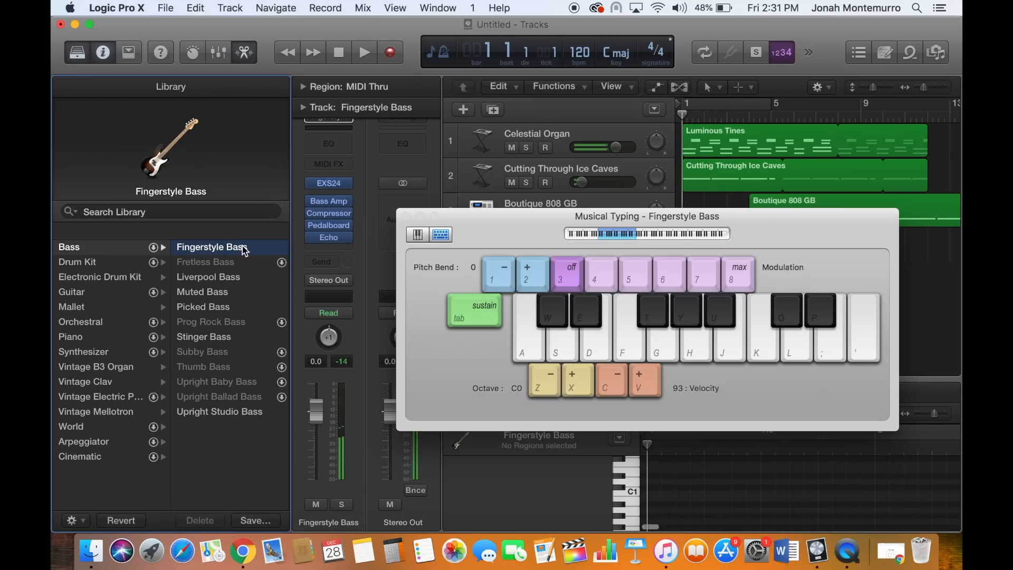
Record a Fingerstyle Bass line of D, C and B notes over the project from bar 2 to about bar 9.
key("r")
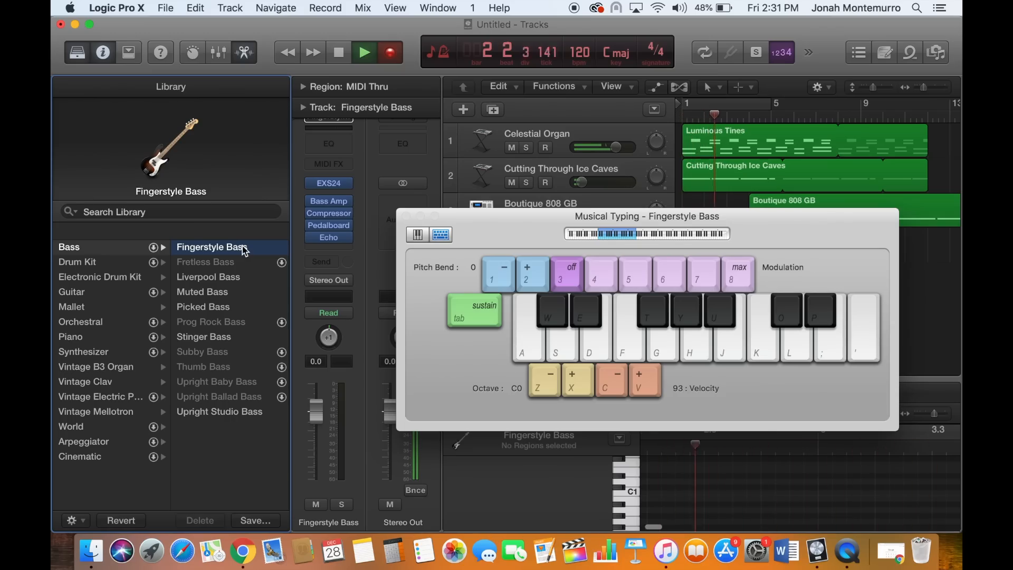
key("l")
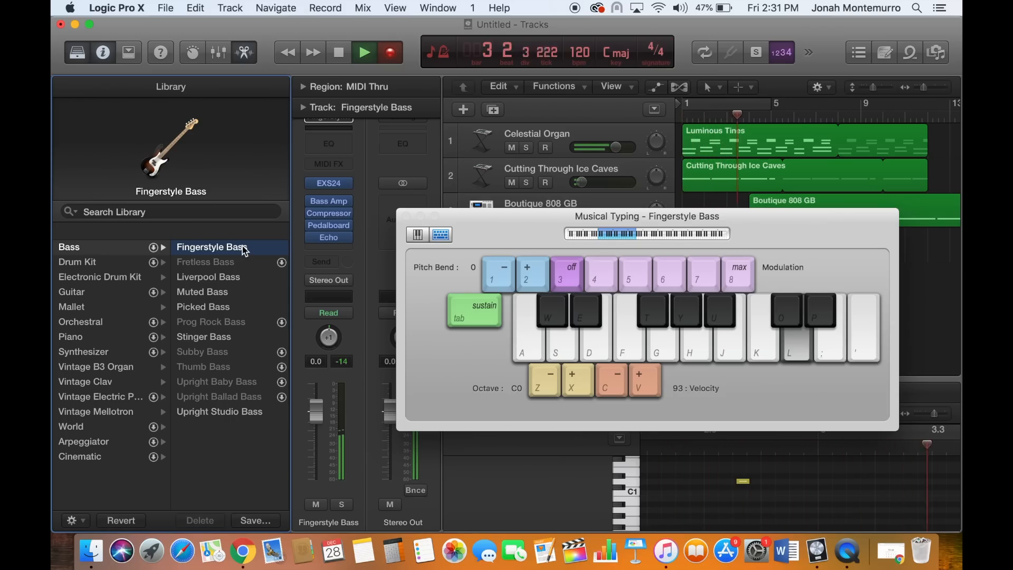
key("k")
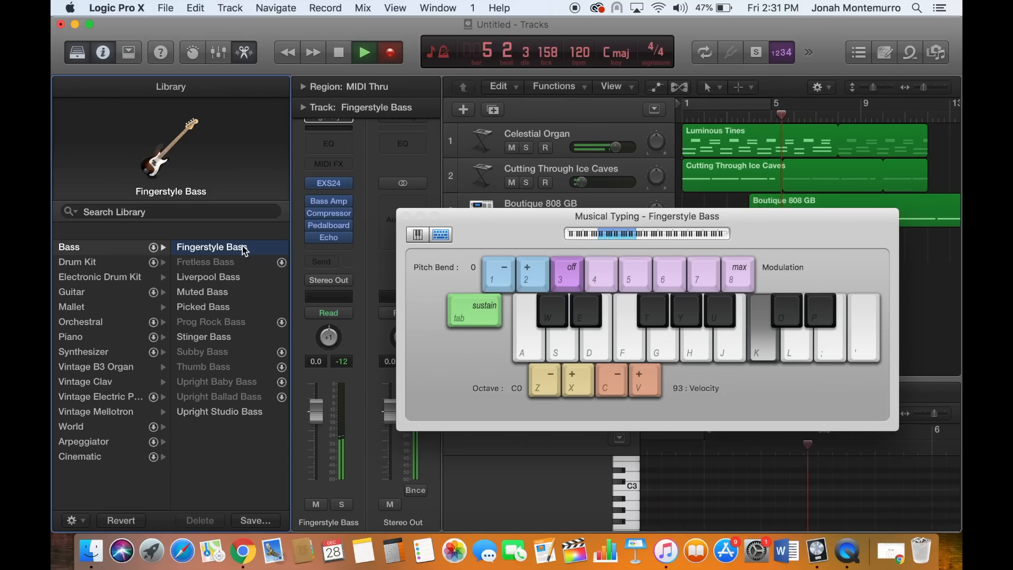
key("j")
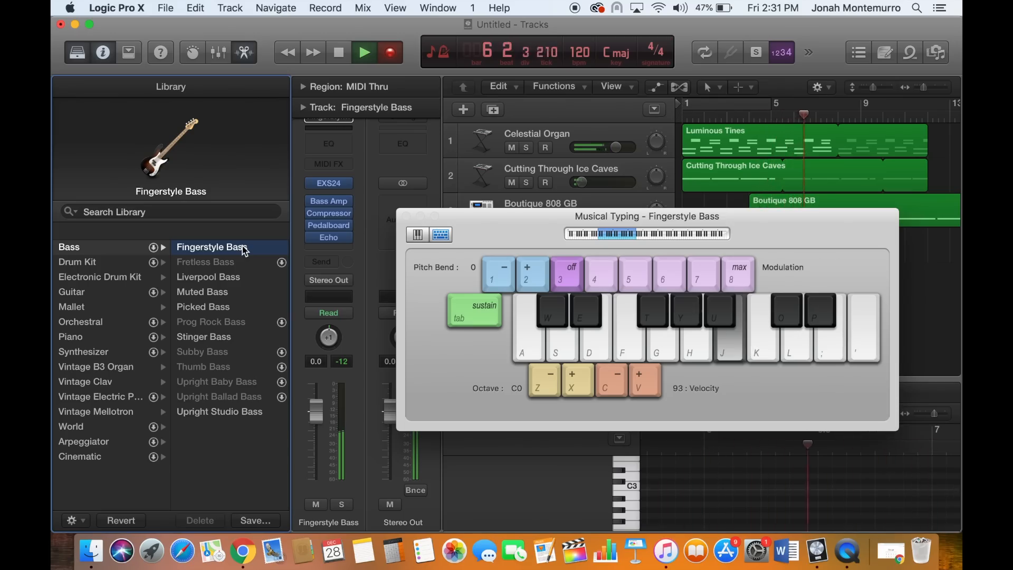
key("l")
key("k")
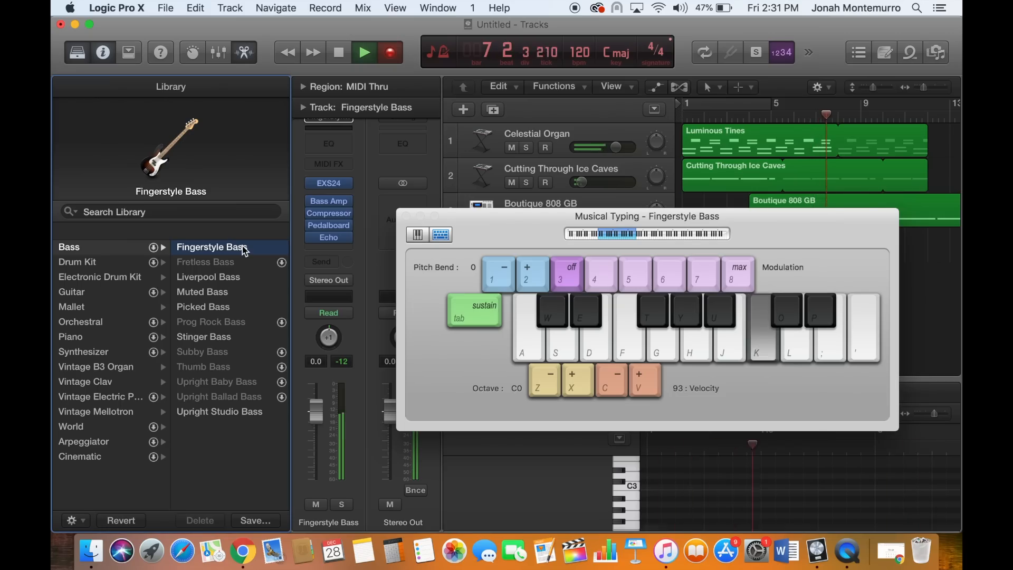
key("j")
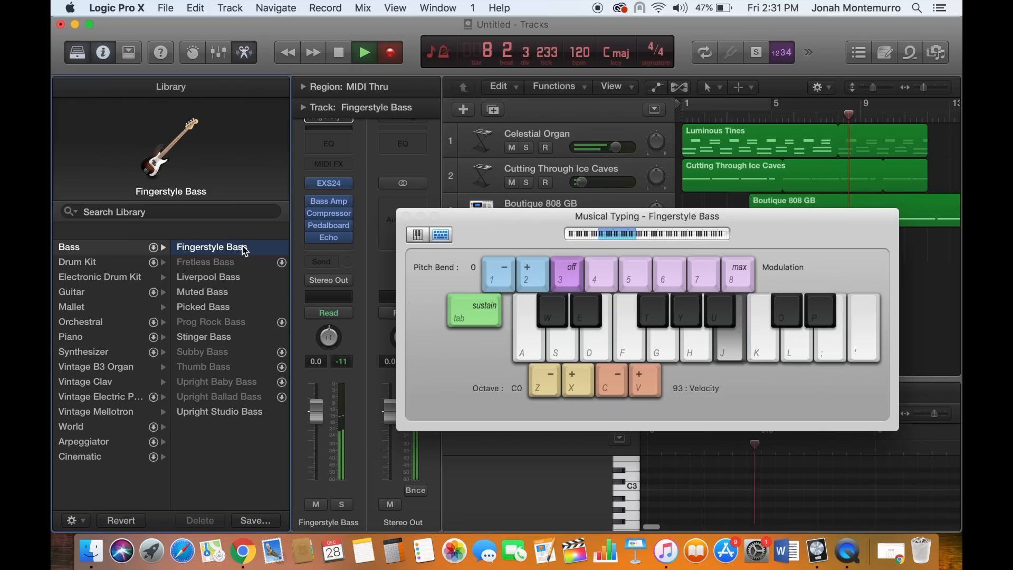
key("k")
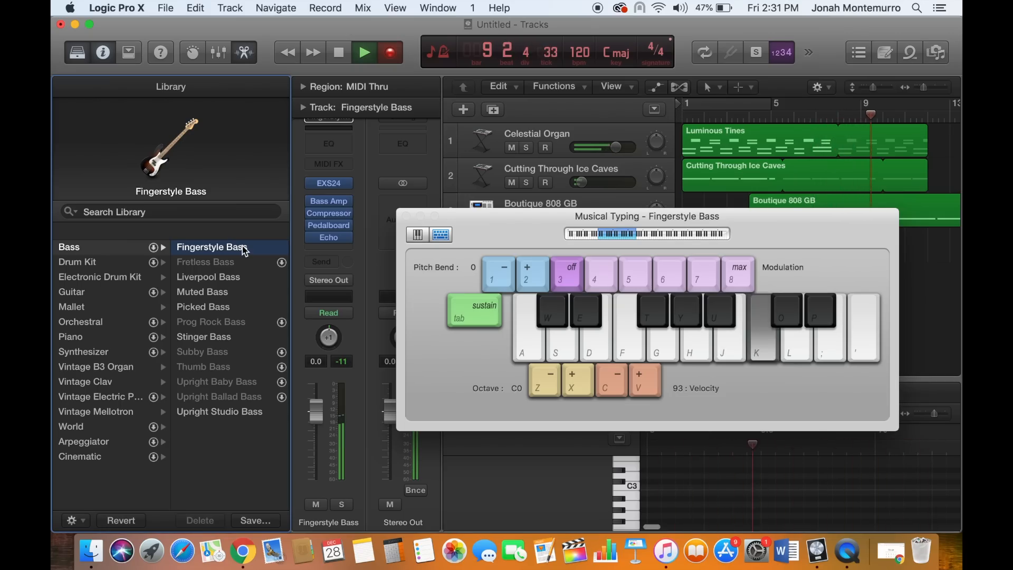
key("space")
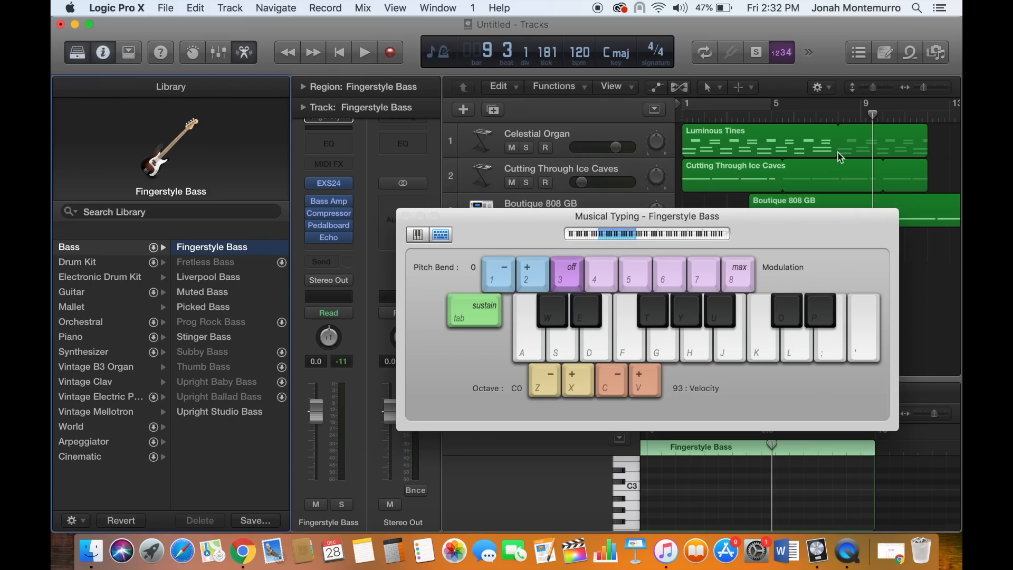
Trim the Luminous Tines region so its loop repeats slightly earlier, and play across the loop point with C and B bass notes.
left_click_drag(835, 148, 832, 149)
key("space")
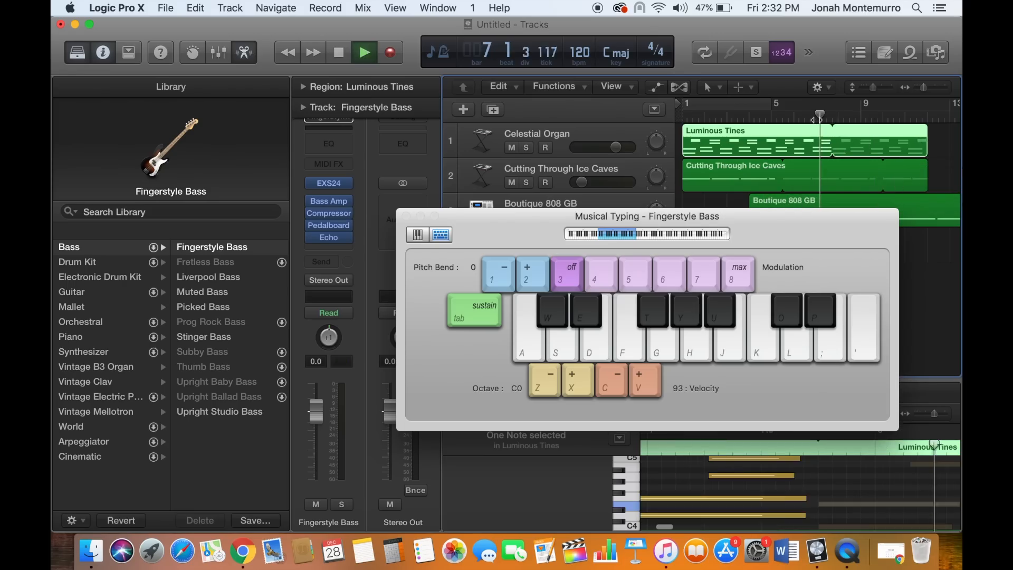
key("k")
key("j")
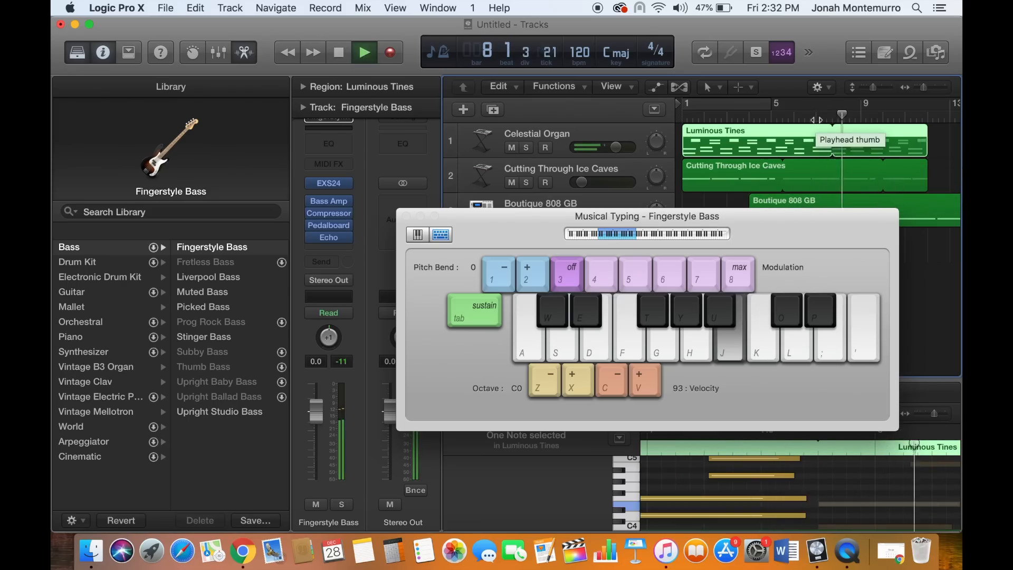
key("k")
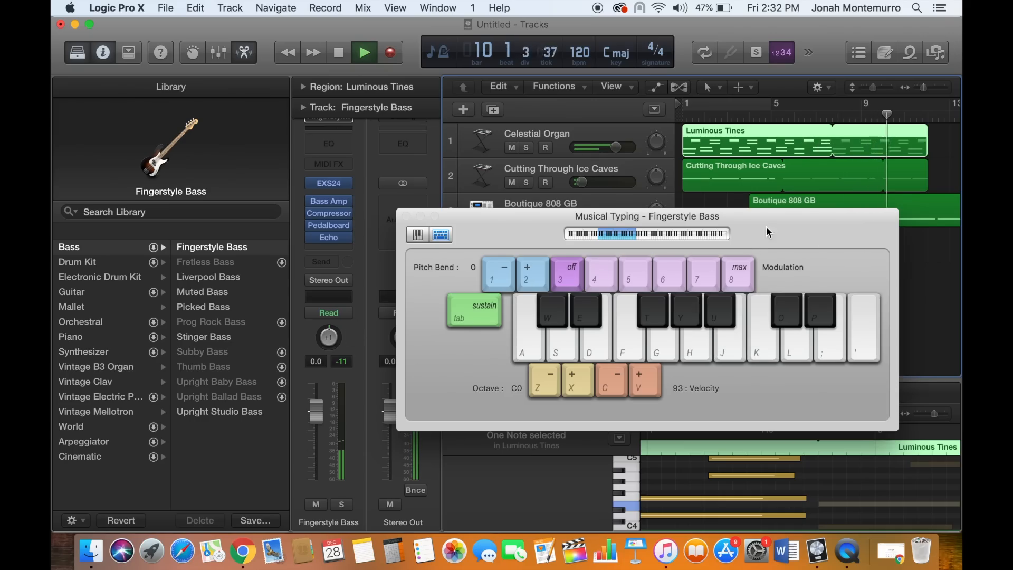
Move the Musical Typing window off the tracks, delete the recorded Fingerstyle Bass region and return to the project start.
left_click_drag(768, 232, 461, 214)
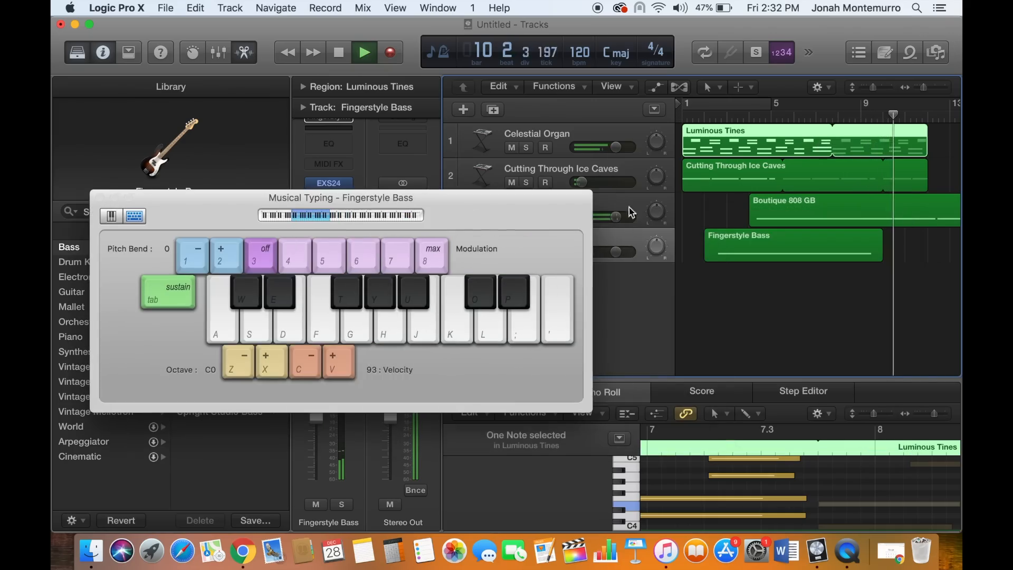
left_click(847, 245)
key("Delete")
key("Return")
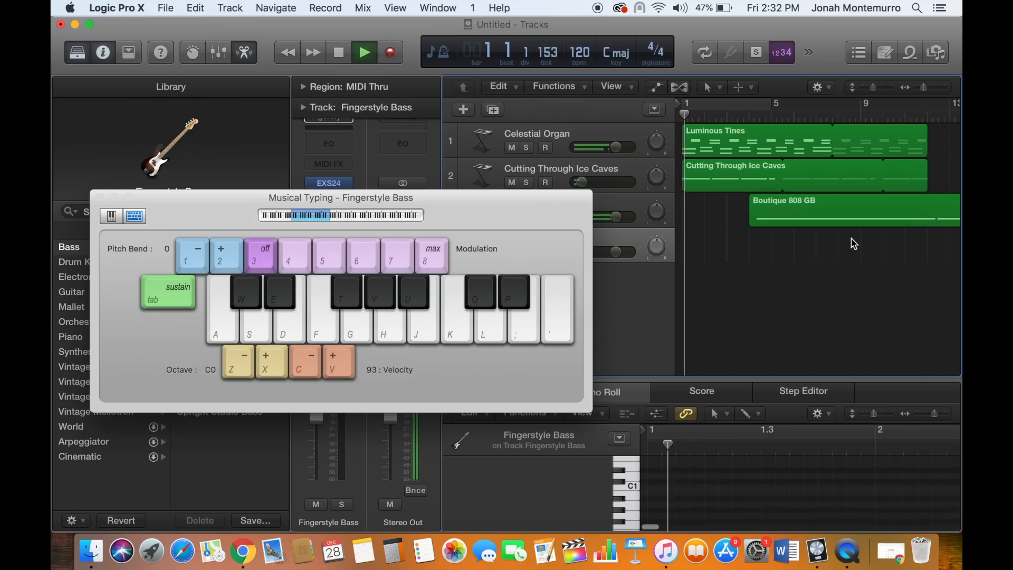
Record a Fingerstyle Bass line of D, C and B notes over the project from bar 2 to about bar 17.
key("r")
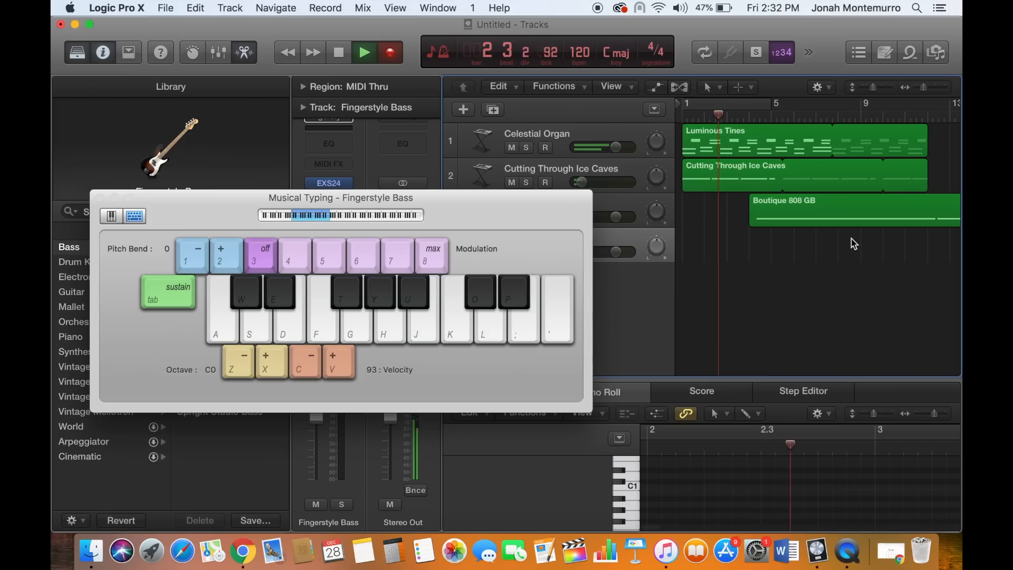
key("l")
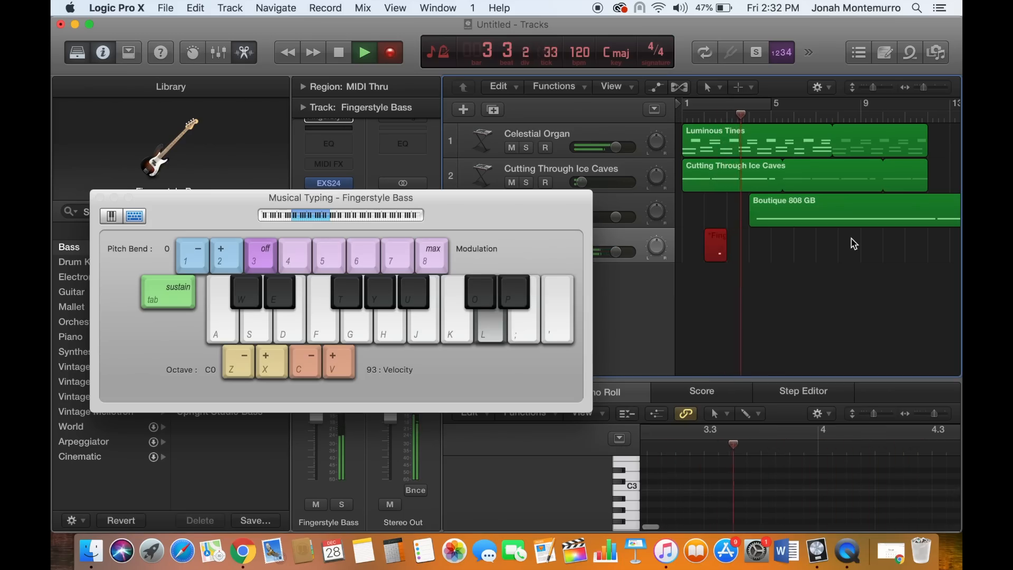
key("k")
key("j")
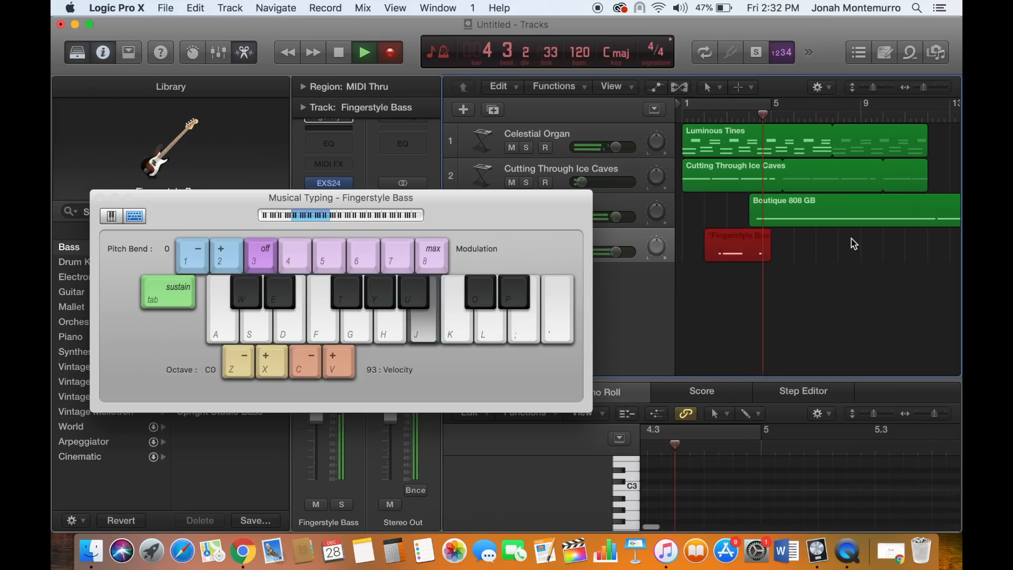
key("l")
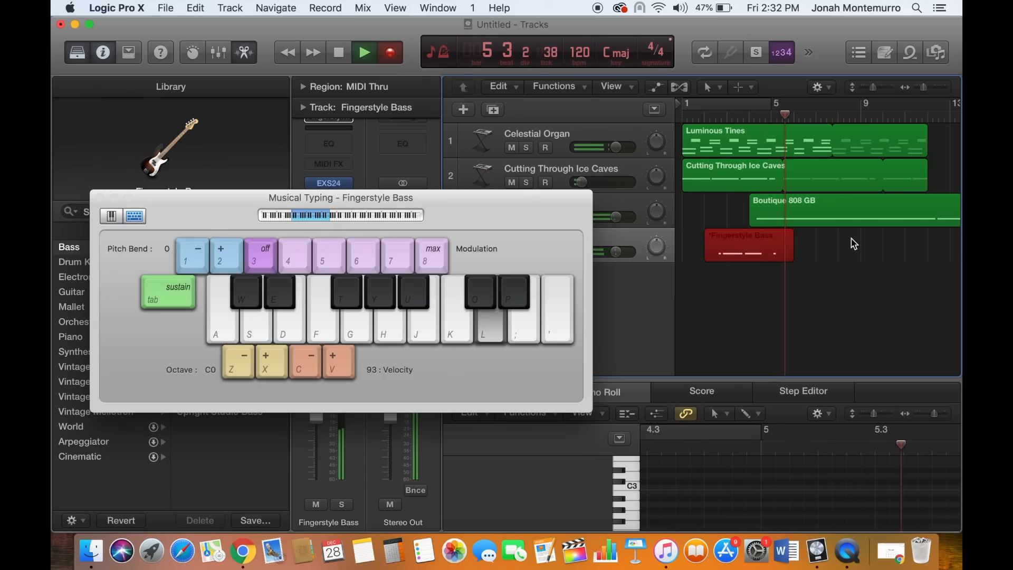
key("k")
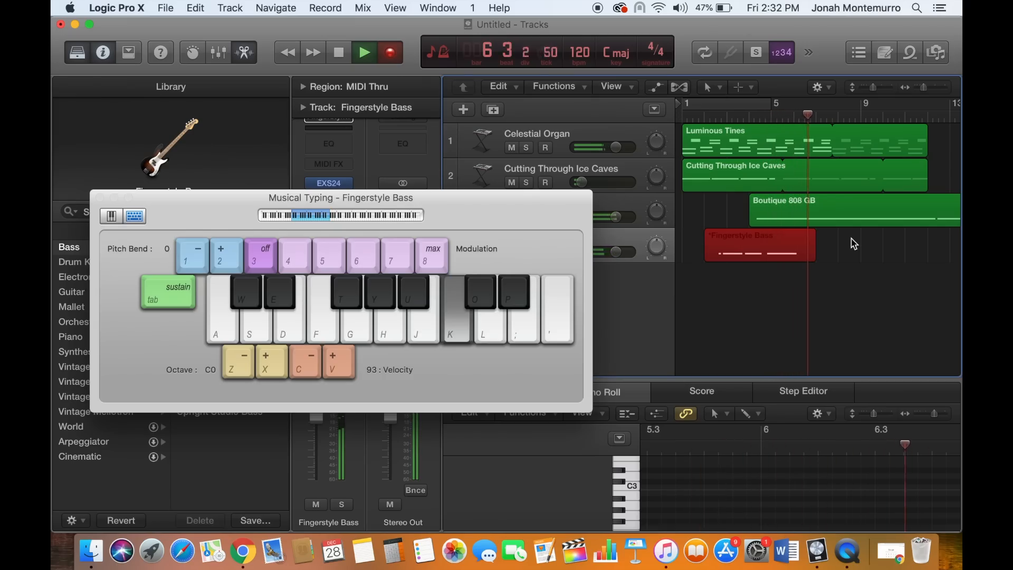
key("j")
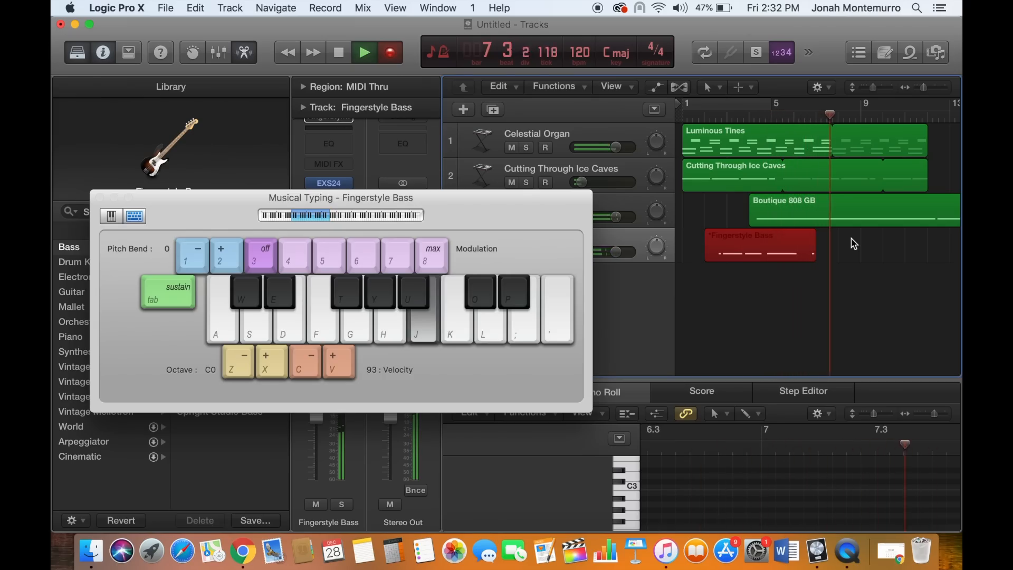
key("l")
key("k")
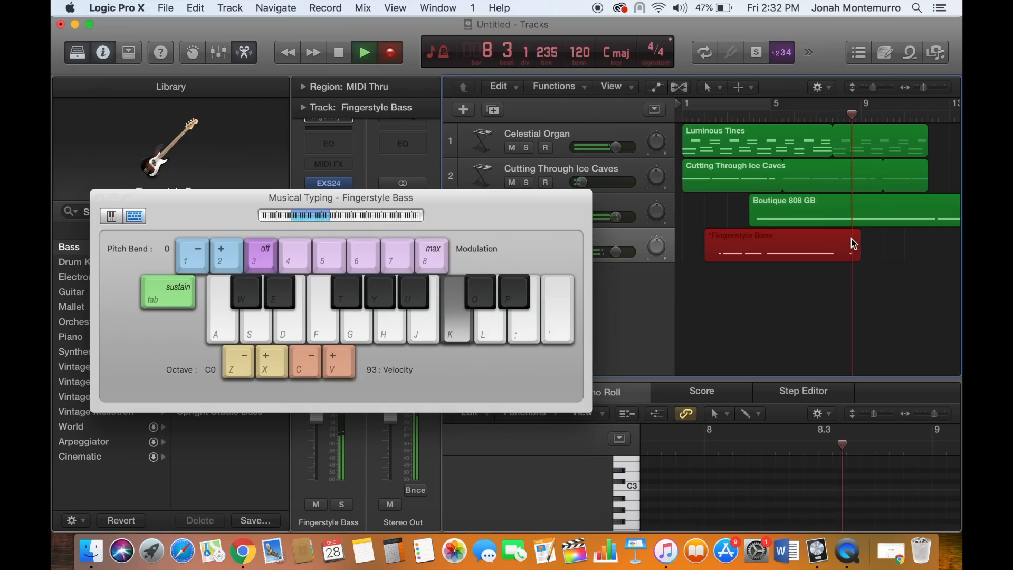
key("j")
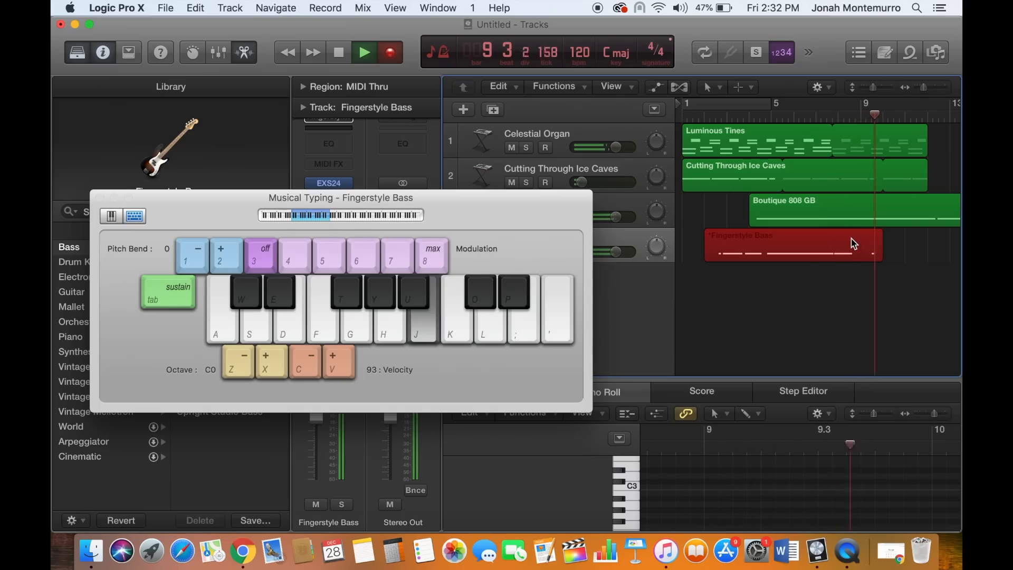
key("l")
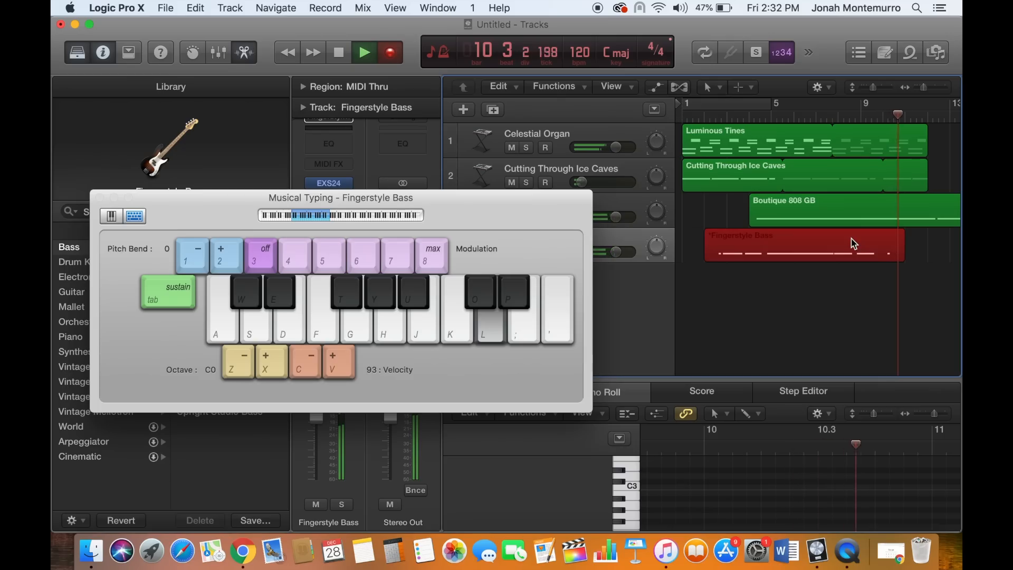
key("k")
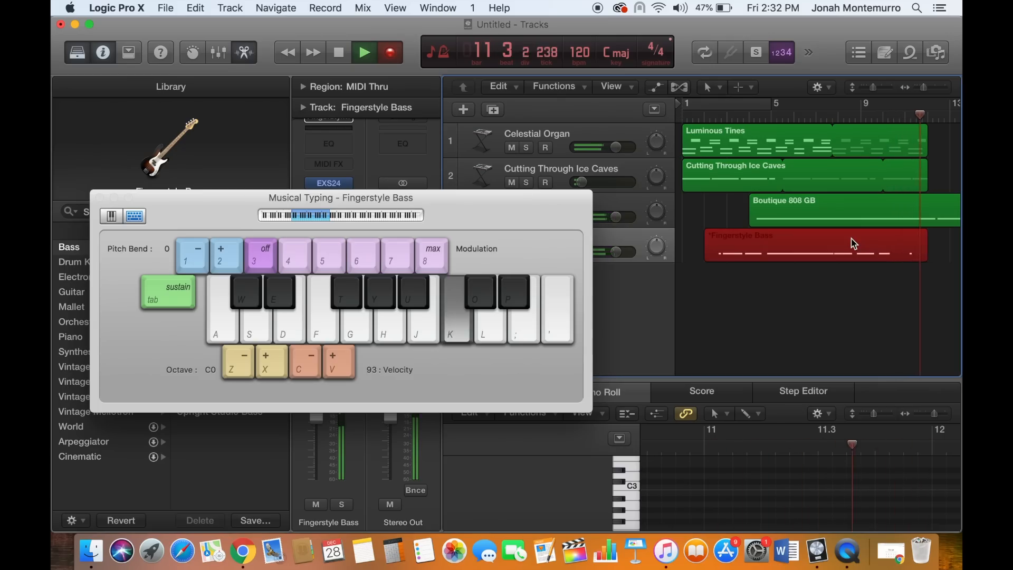
key("j")
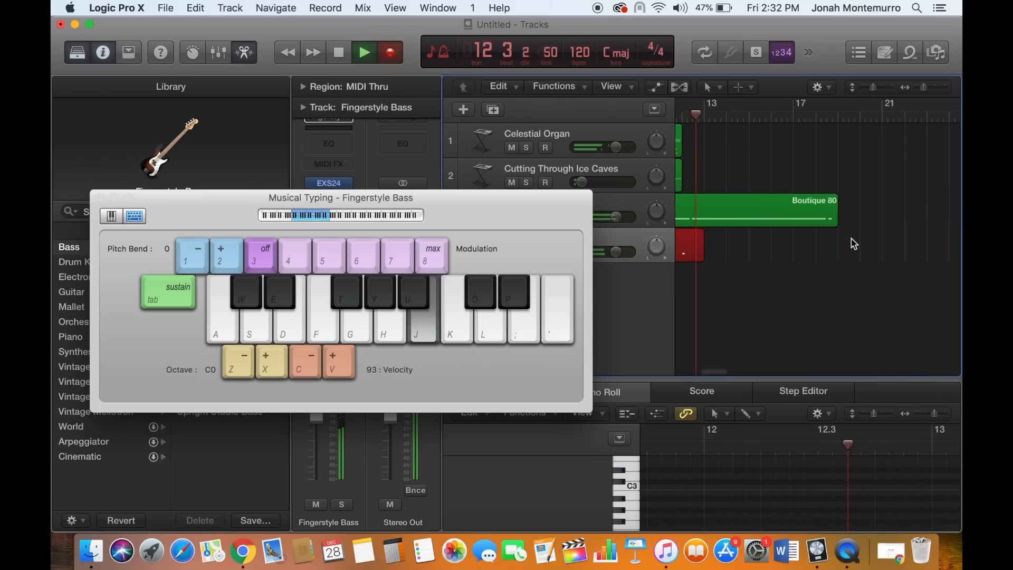
key("l")
key("k")
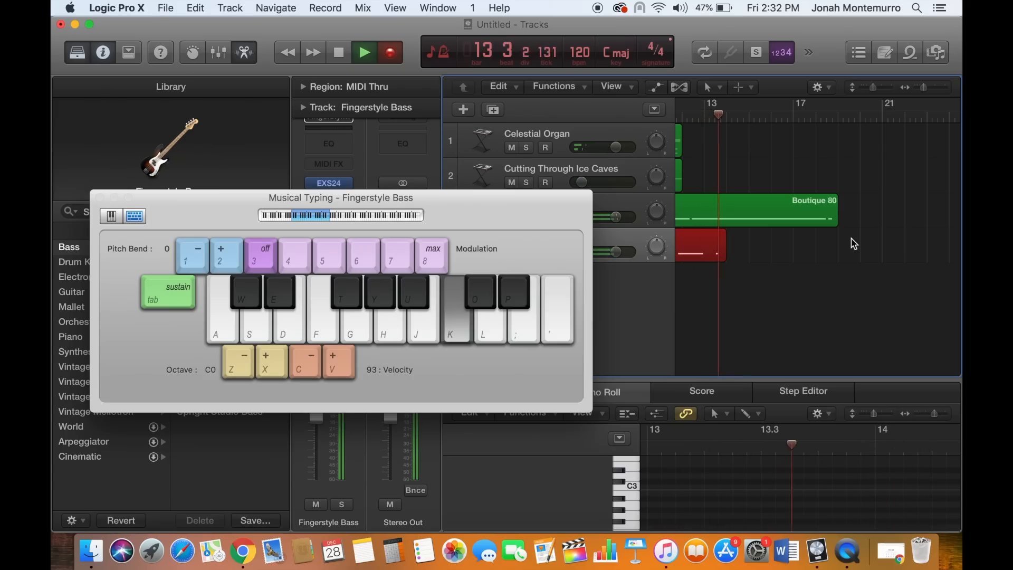
key("l")
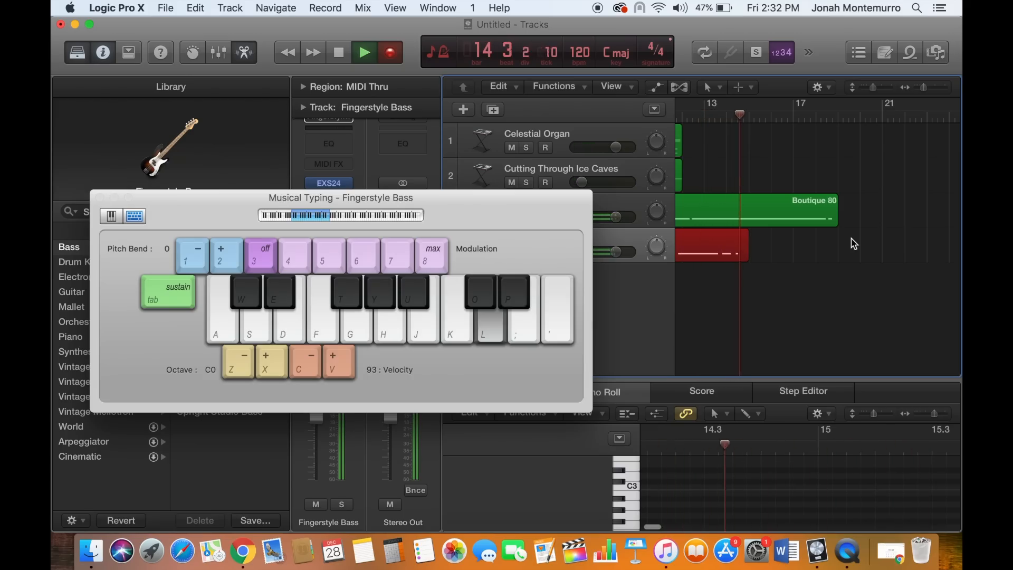
key("k")
key("k")
key("l")
key("l")
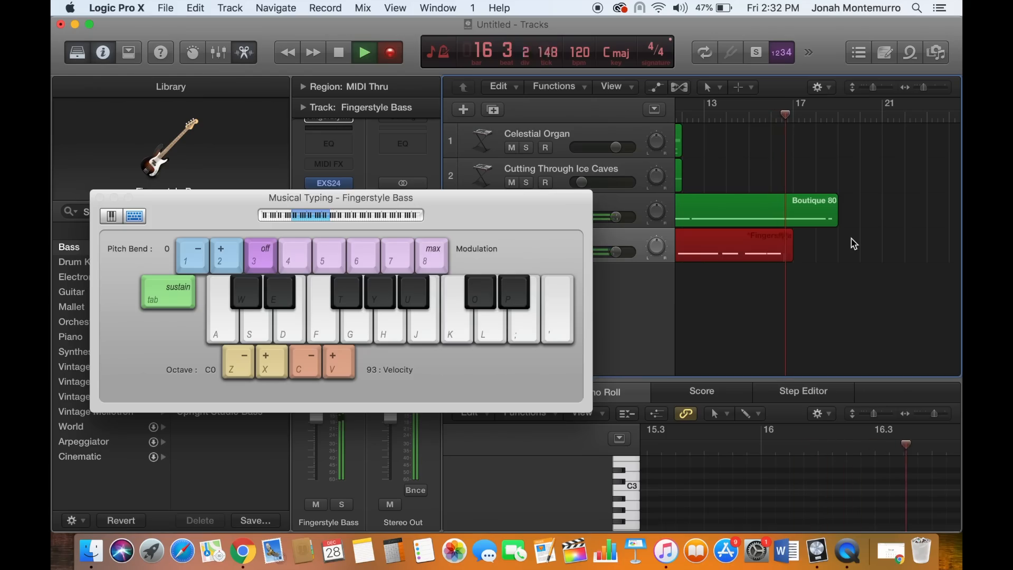
key("space")
left_click_drag(457, 218, 625, 213)
scroll(747, 150, "left", 10)
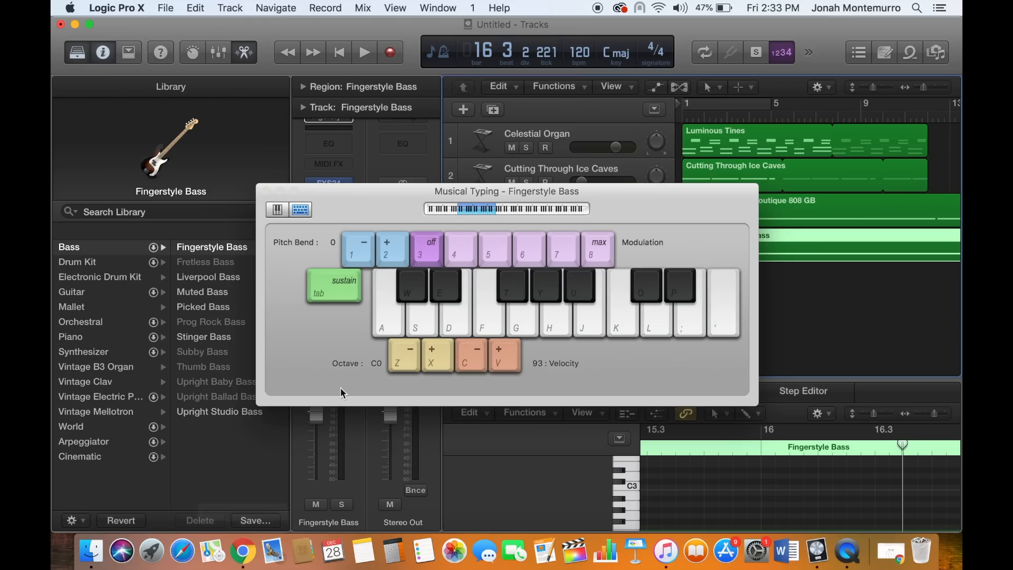
Raise the Musical Typing octave to C3 and on to C4 while trying out a melody of D, C and B notes.
key("x")
key("x")
key("x")
key("l")
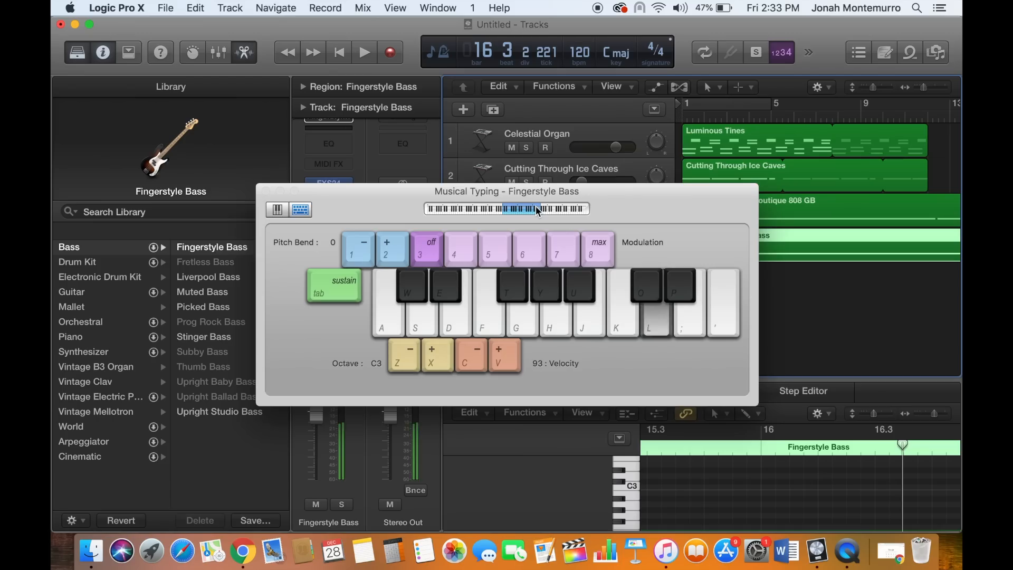
key("k")
key("l")
key("k")
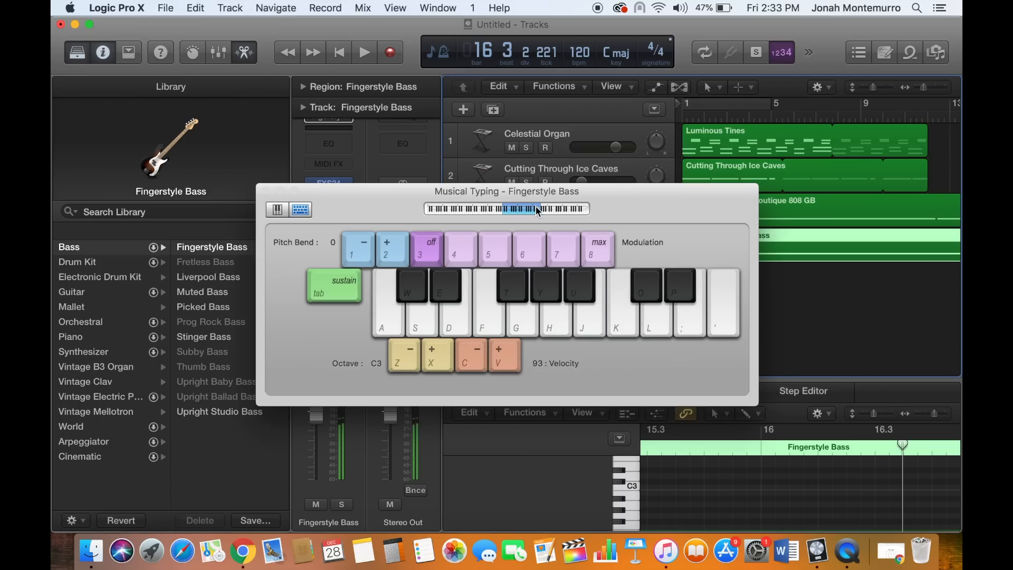
key("l")
key("k")
key("j")
key("k")
key("l")
key("k")
key("k")
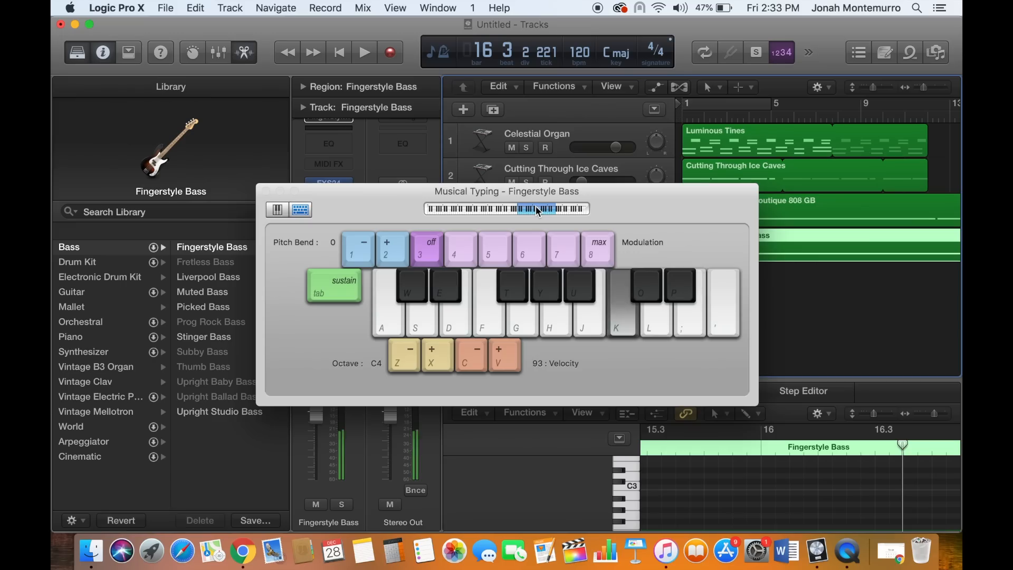
Try alternating C–E and D–F note pairs combined with B and D at octave C4 on the bass sound, without recording.
key("a")
key("d")
key("j")
key("l")
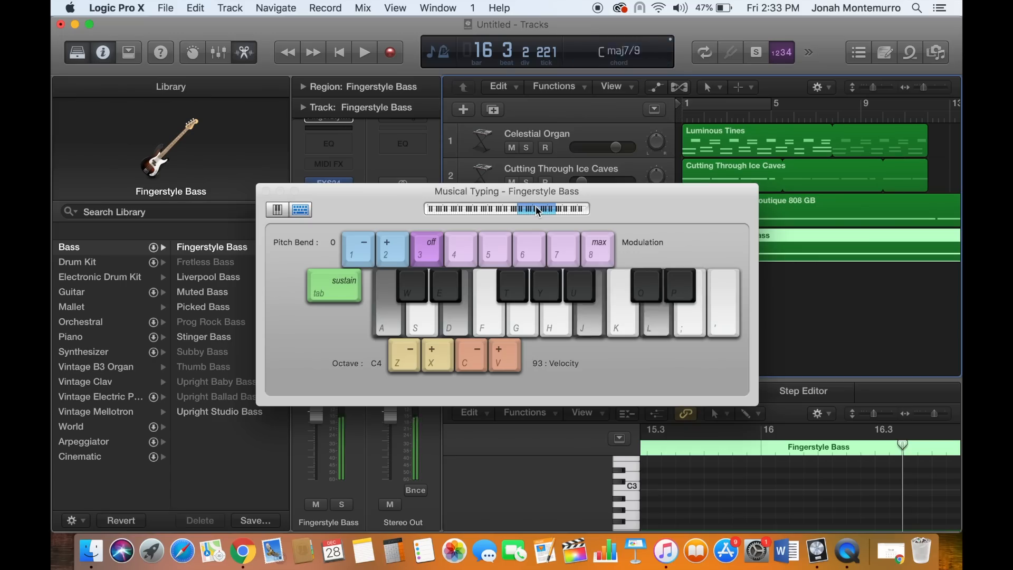
key("j")
key("l")
key("s")
key("f")
key("j")
key("l")
key("j")
key("l")
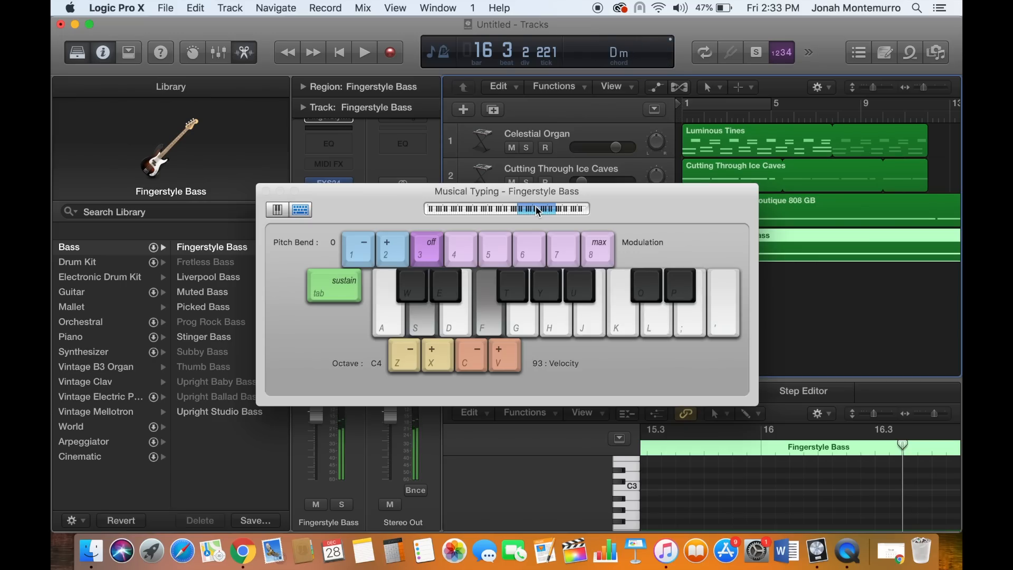
key("a")
key("d")
key("j")
key("l")
key("j")
key("l")
key("l")
key("s")
key("f")
key("j")
key("l")
key("j")
key("l")
key("j")
key("l")
key("j")
key("l")
key("d")
key("g")
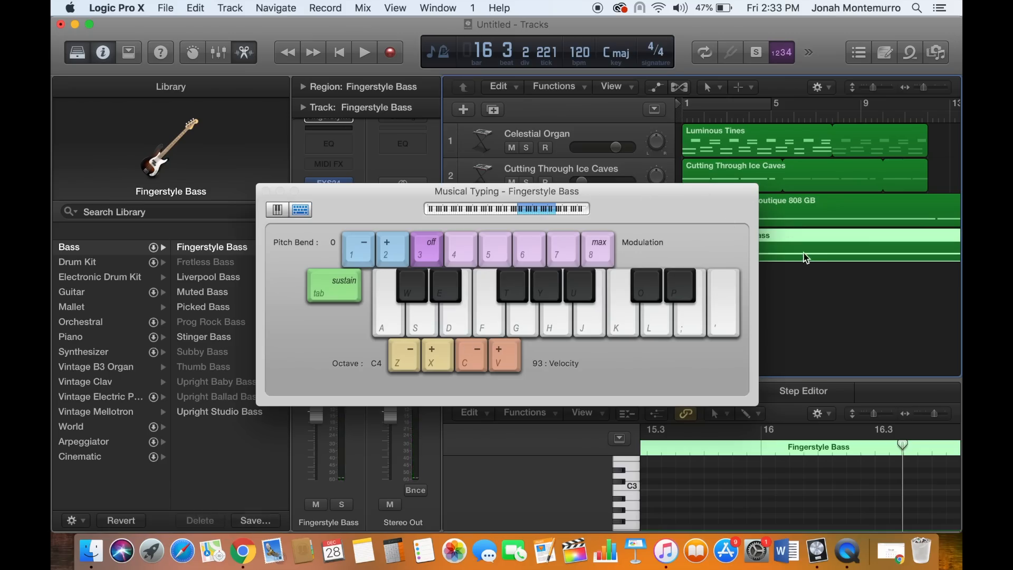
key("a")
key("d")
key("j")
key("l")
key("j")
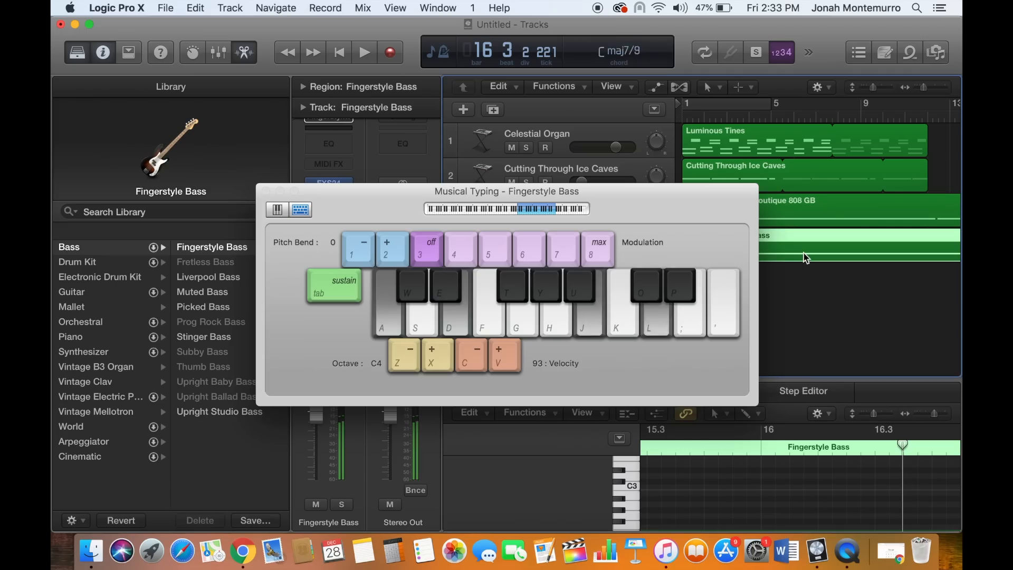
key("j")
key("l")
key("s")
key("d")
key("f")
key("j")
key("l")
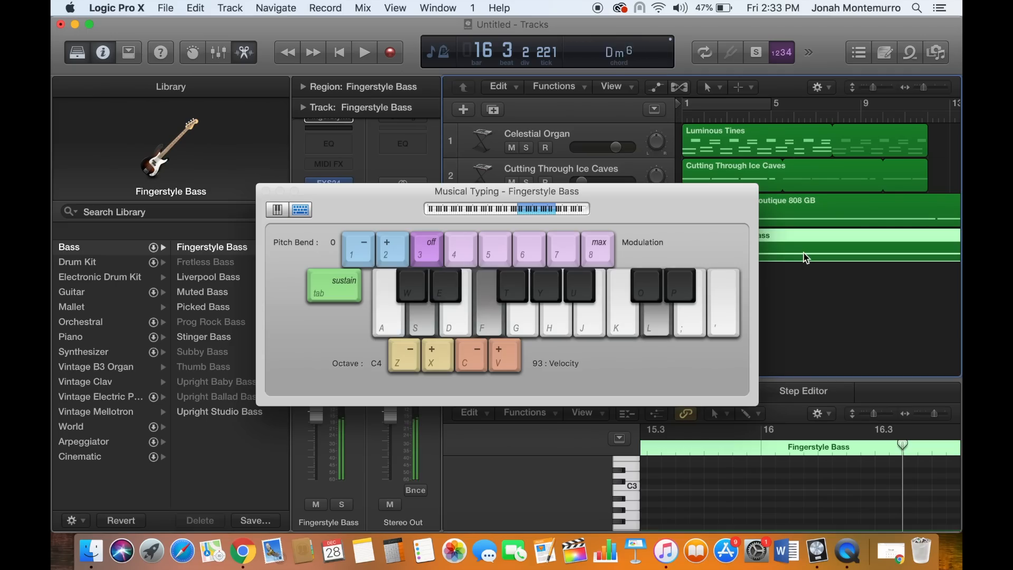
Return to the project start and add one new audio track below the Fingerstyle Bass track.
key("space")
key("space")
key("Return")
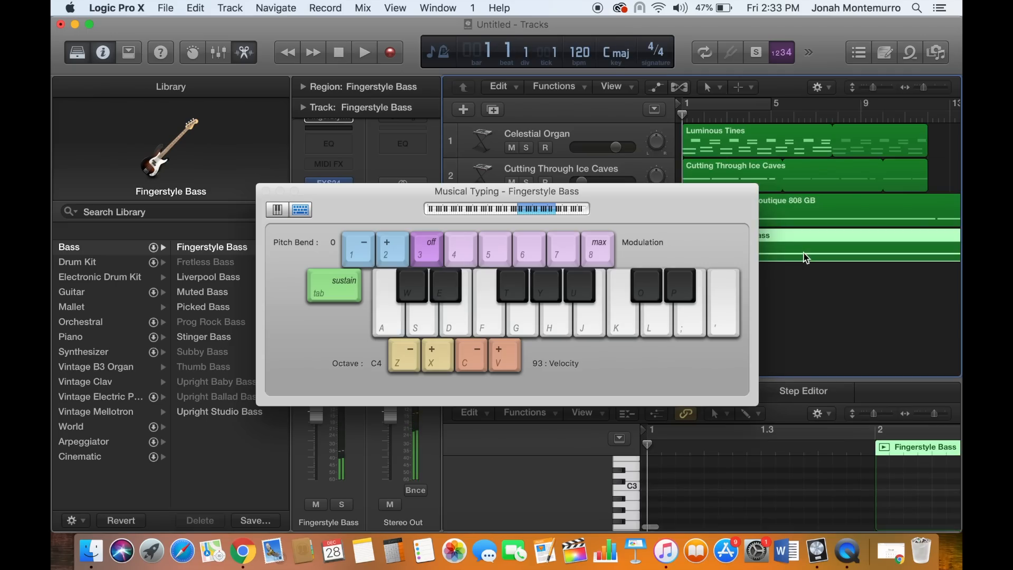
left_click_drag(724, 189, 835, 227)
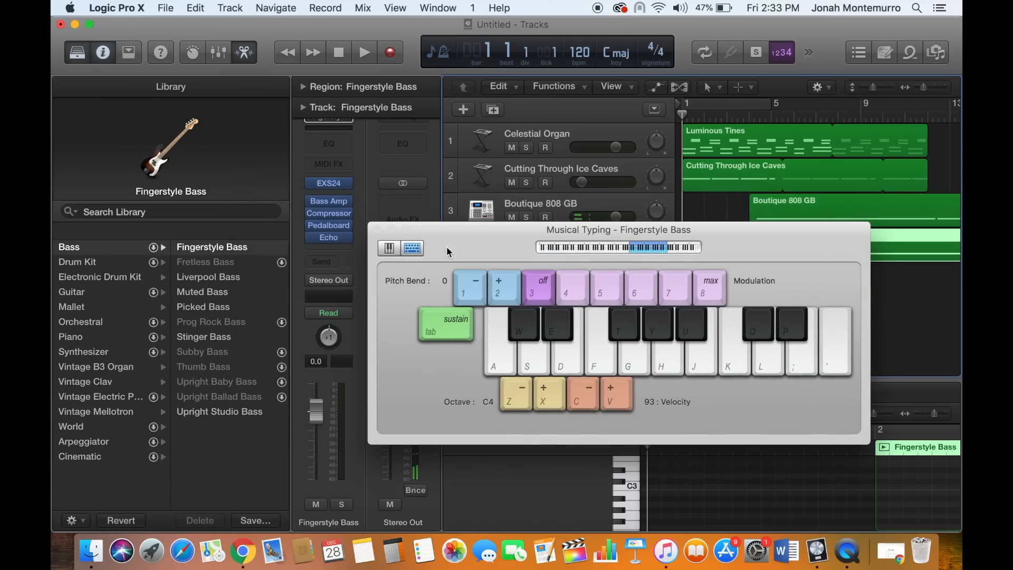
left_click(464, 110)
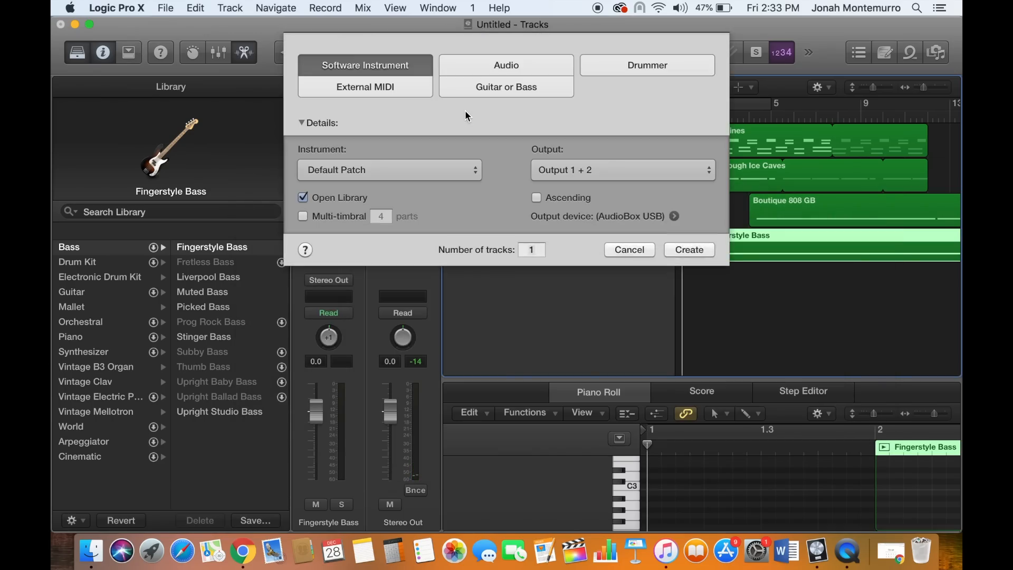
key("Right")
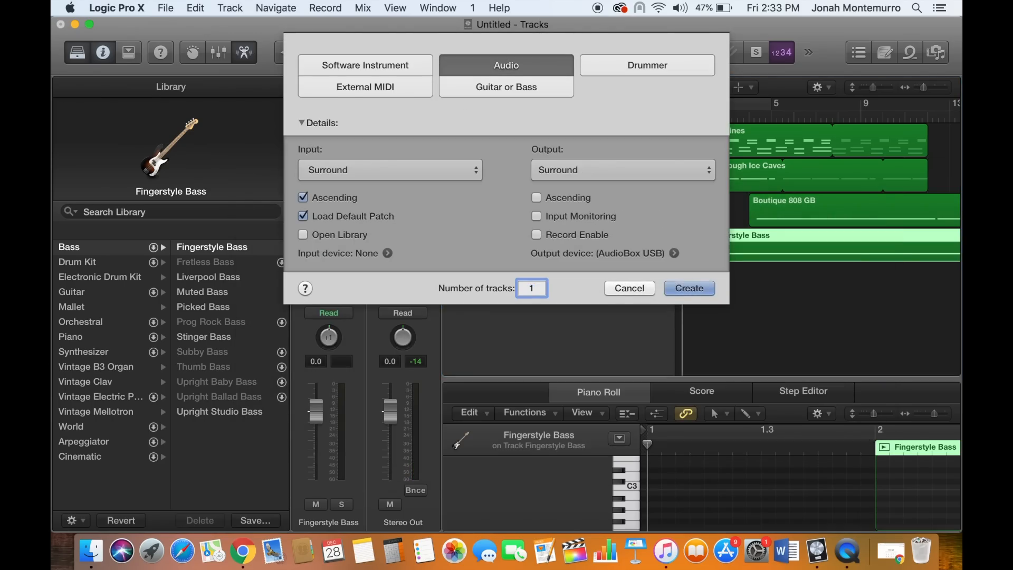
key("Return")
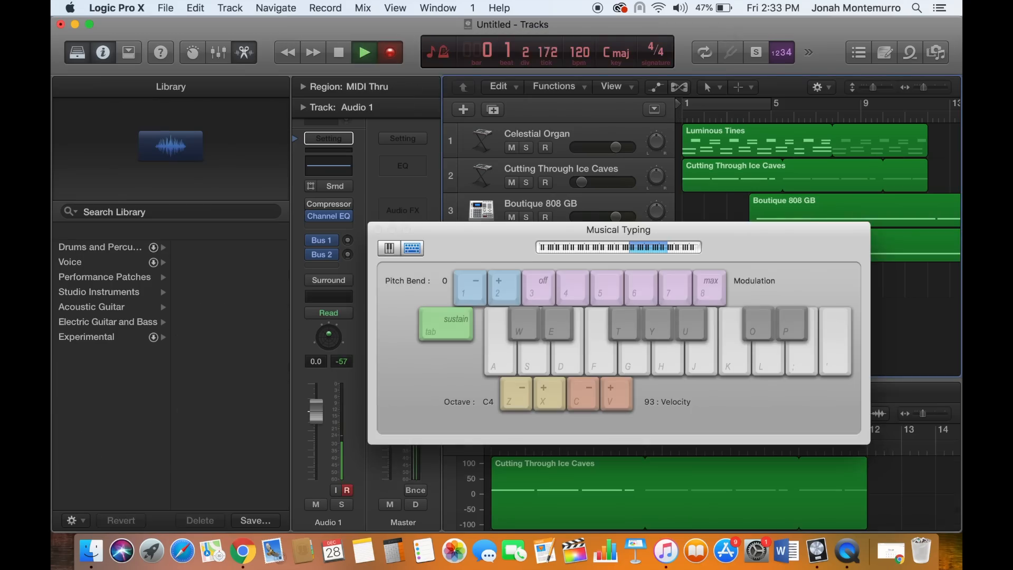
Close Musical Typing and record live audio on the Audio 1 track from the project start to about bar 17.
left_click(378, 231)
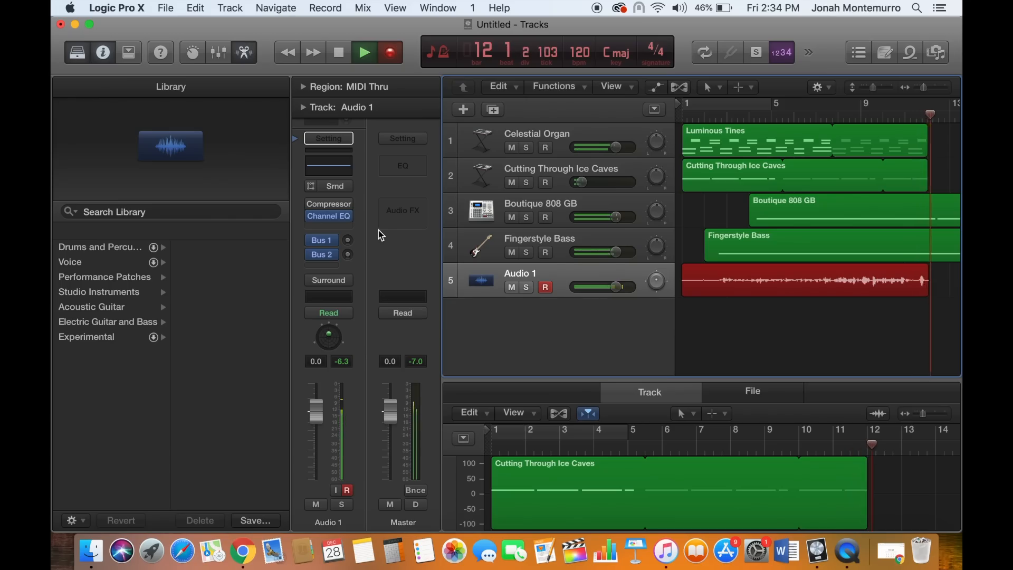
scroll(676, 240, "right", 2)
scroll(675, 236, "left", 8)
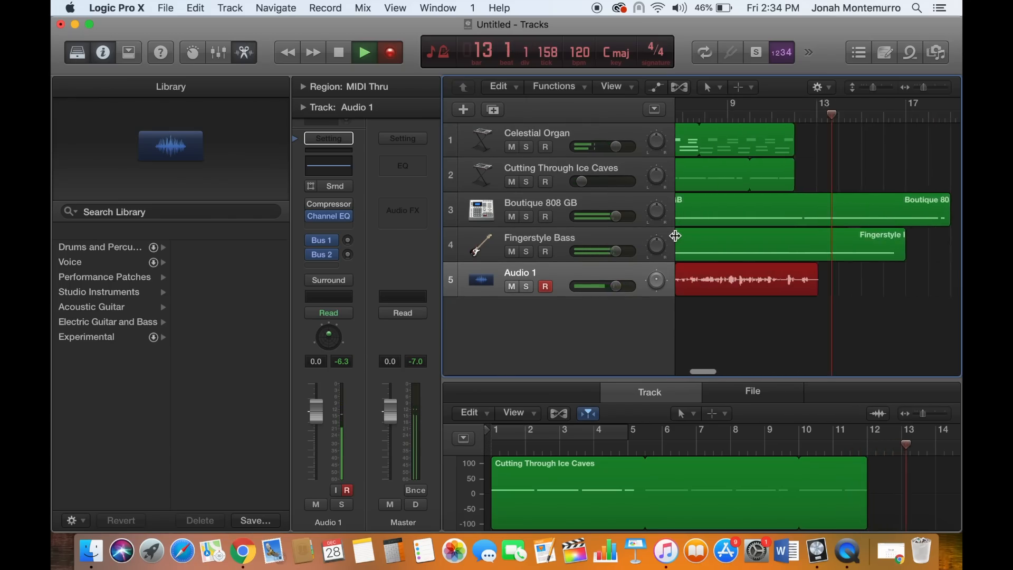
scroll(675, 236, "left", 5)
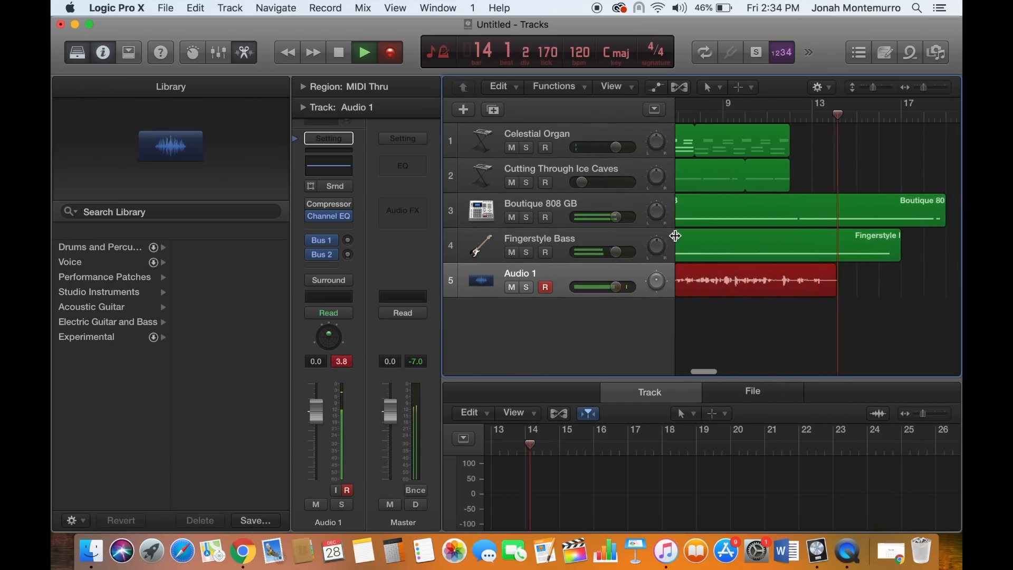
scroll(675, 236, "right", 3)
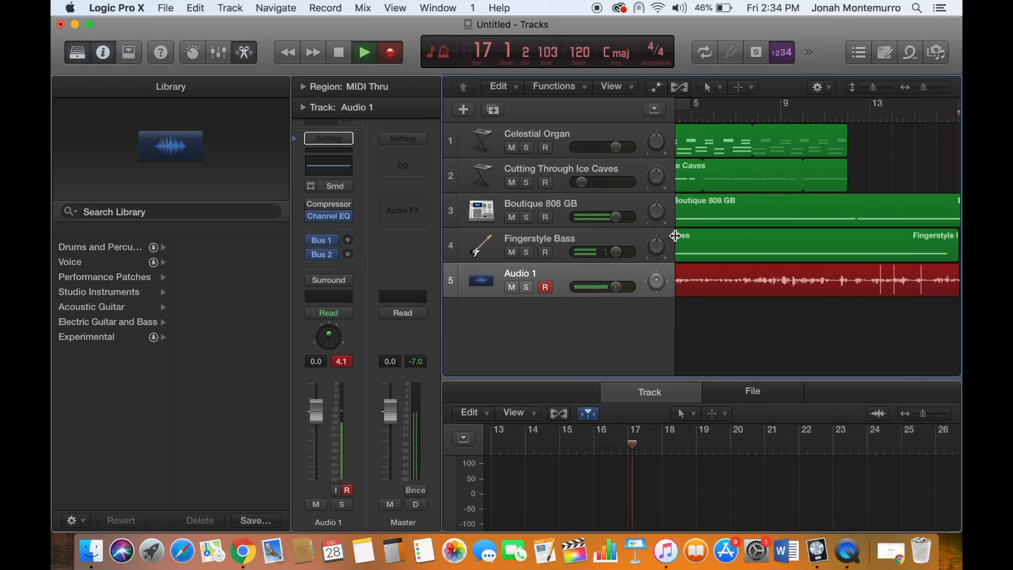
key("space")
Play the project from the start, raise the Audio 1 track volume to 1.4 dB and show its Smart Controls.
key("Return")
key("space")
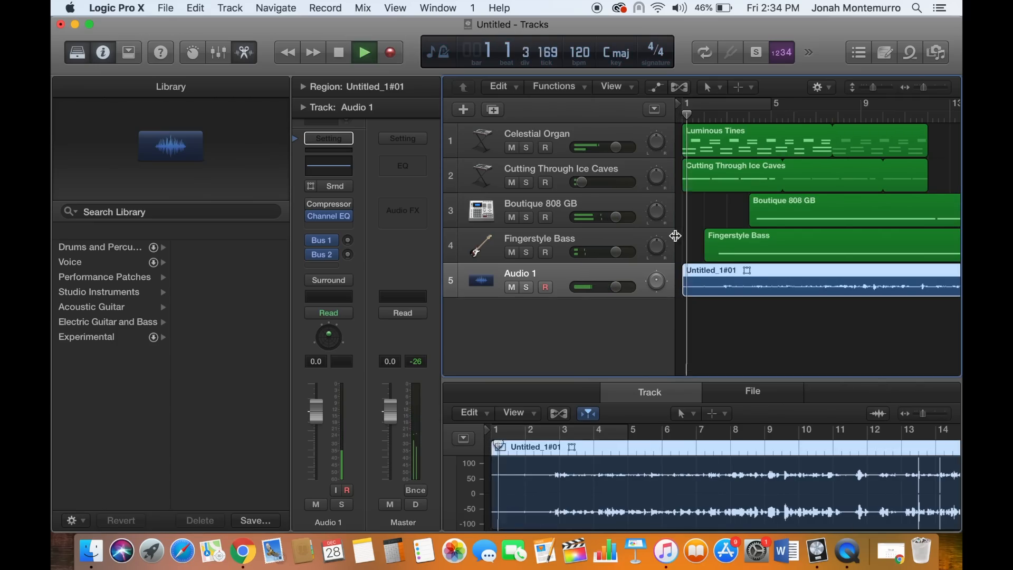
left_click_drag(620, 290, 623, 290)
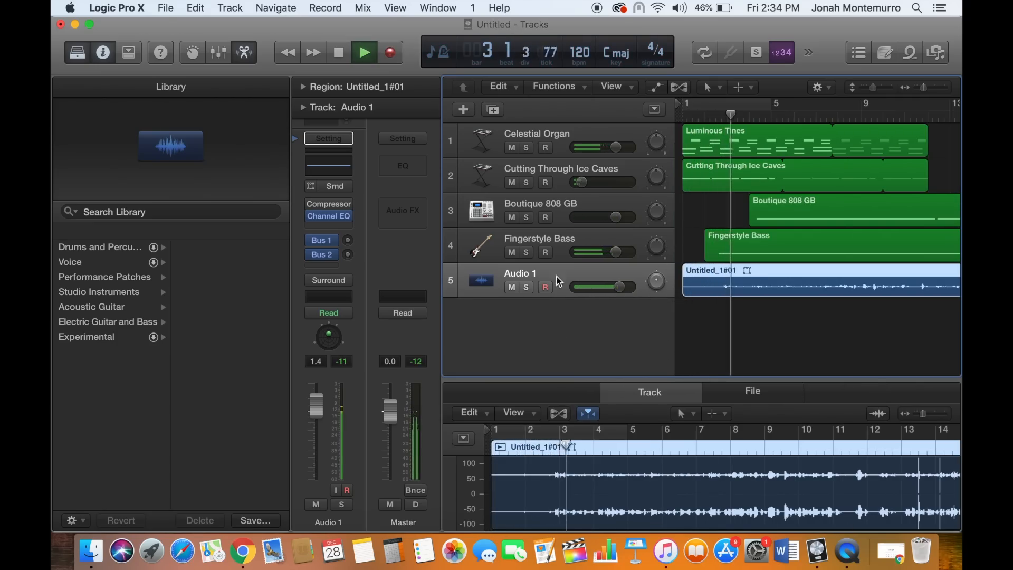
key("b")
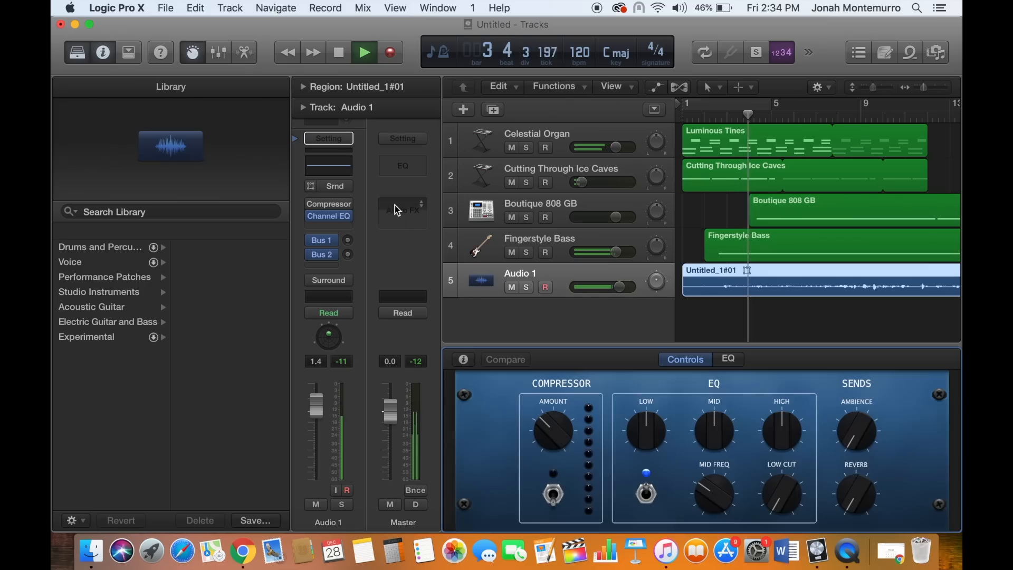
Bypass the Channel EQ on the Audio 1 channel strip and insert the Pitch Correction plug-in in the empty effect slot below it.
left_click(330, 228)
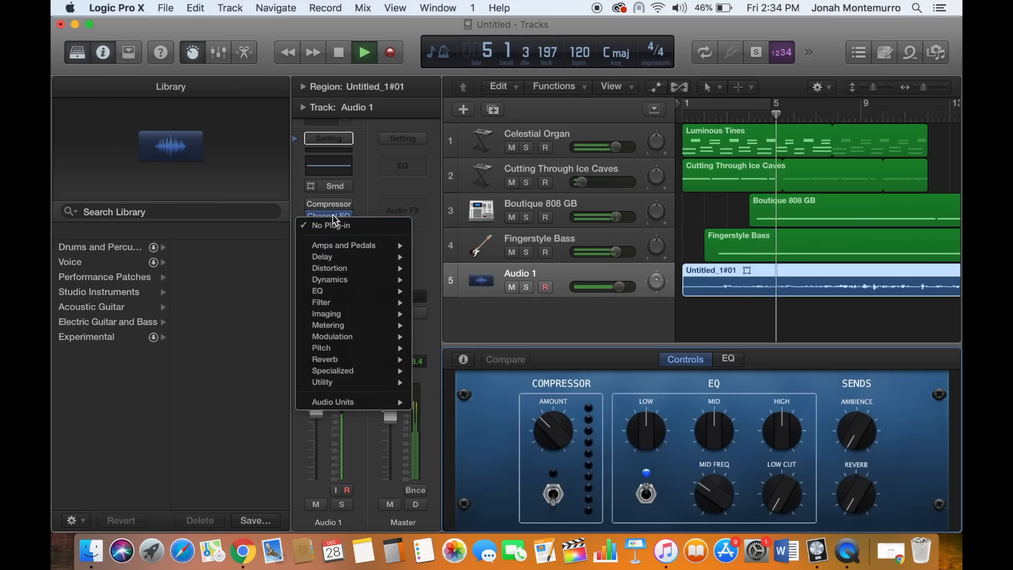
left_click(335, 220)
left_click(313, 216)
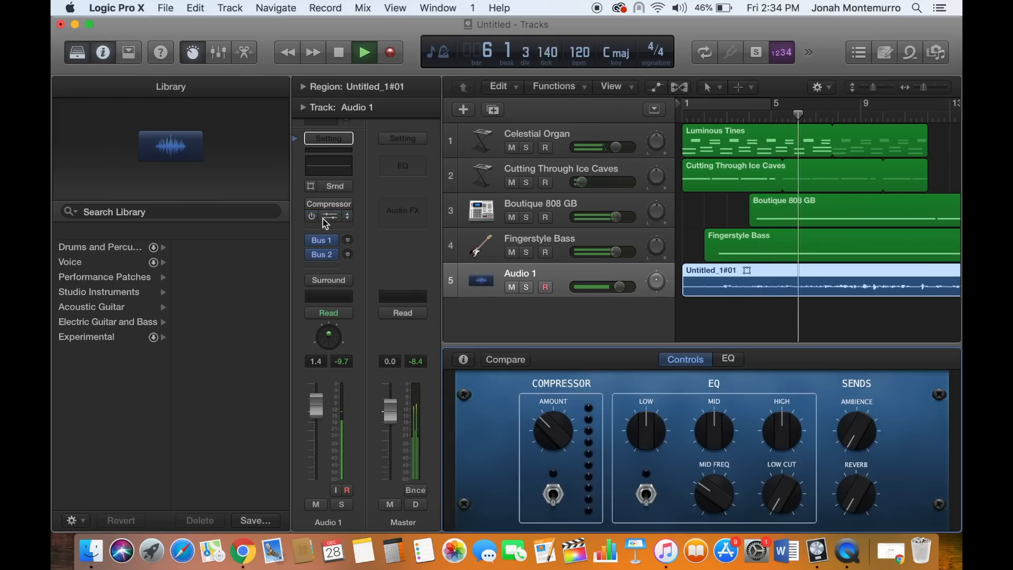
left_click(328, 226)
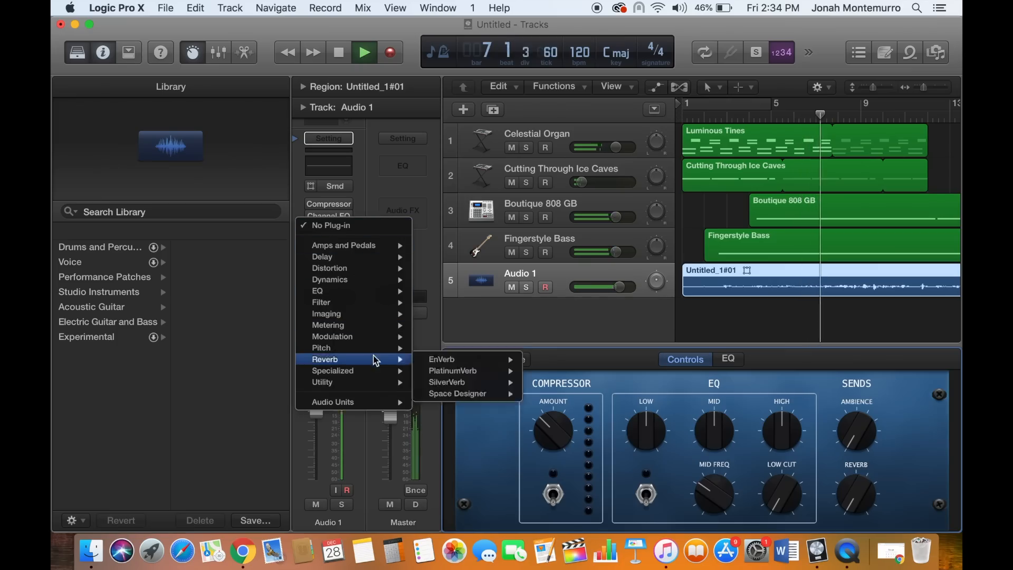
mouse_move(390, 348)
mouse_move(425, 346)
left_click(548, 347)
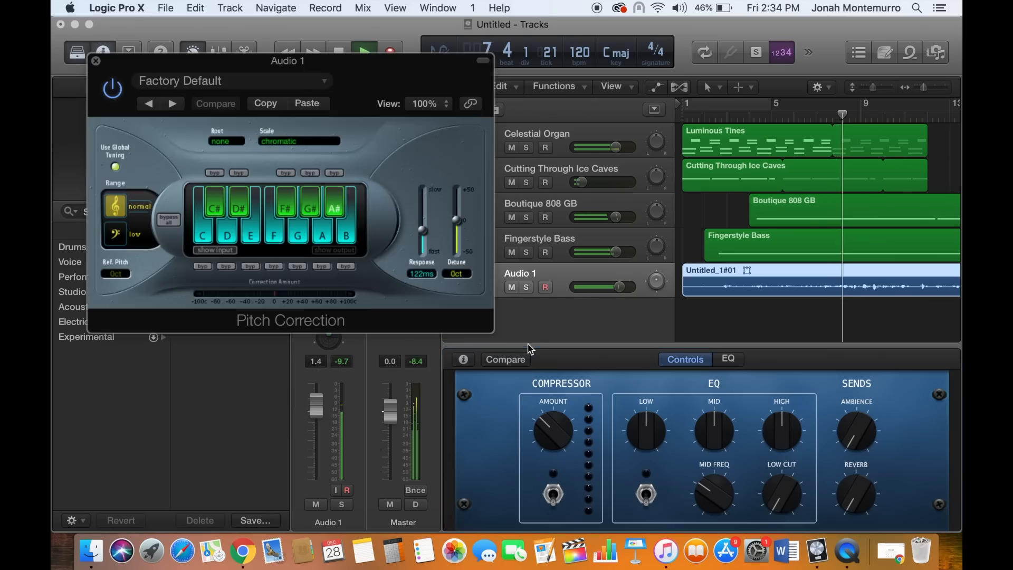
Set the Pitch Correction response to 5.17 ms, try the harmonic min scale and settle on the natural min scale.
left_click_drag(422, 245, 422, 253)
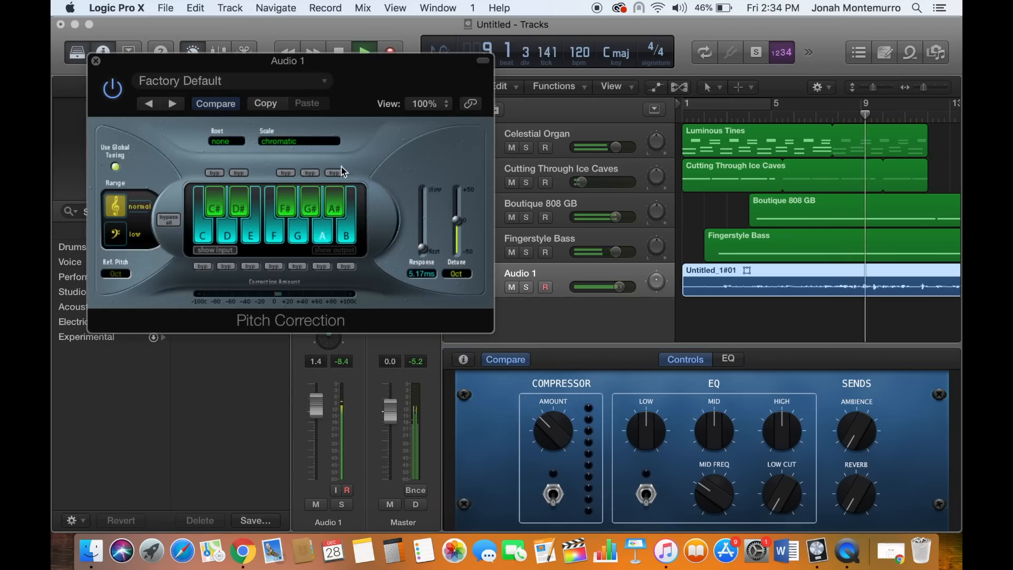
left_click(299, 141)
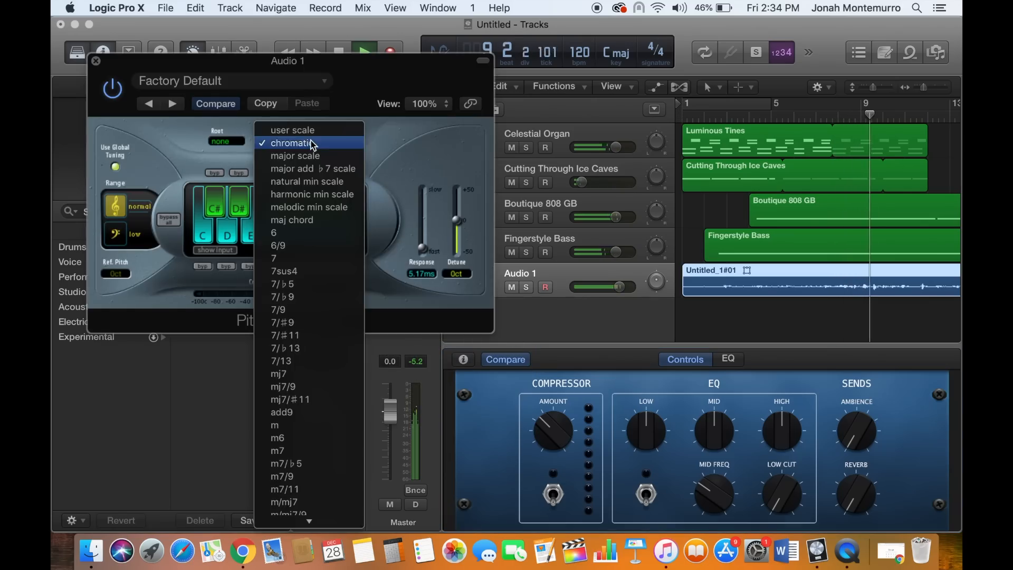
left_click(328, 194)
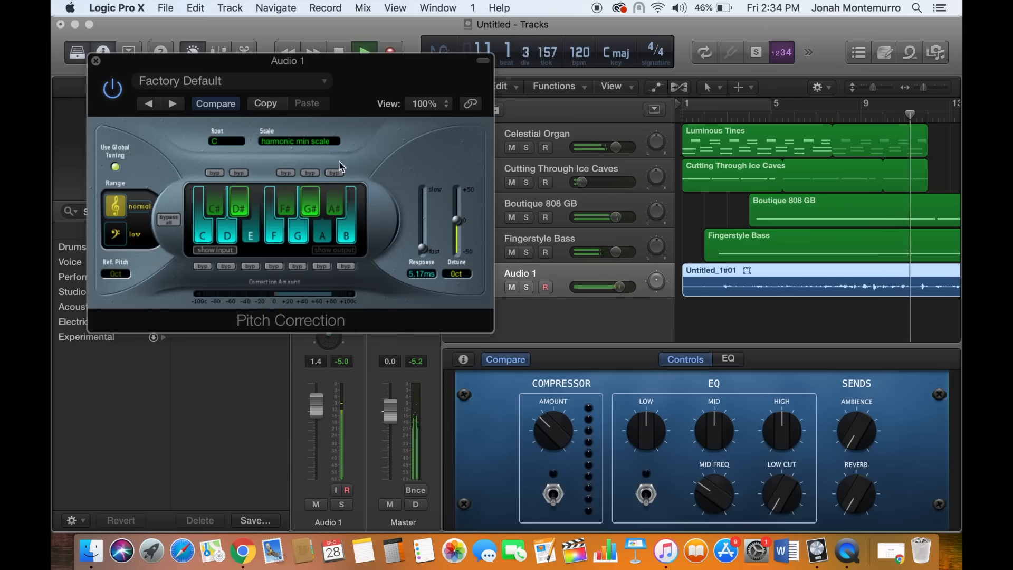
left_click(330, 142)
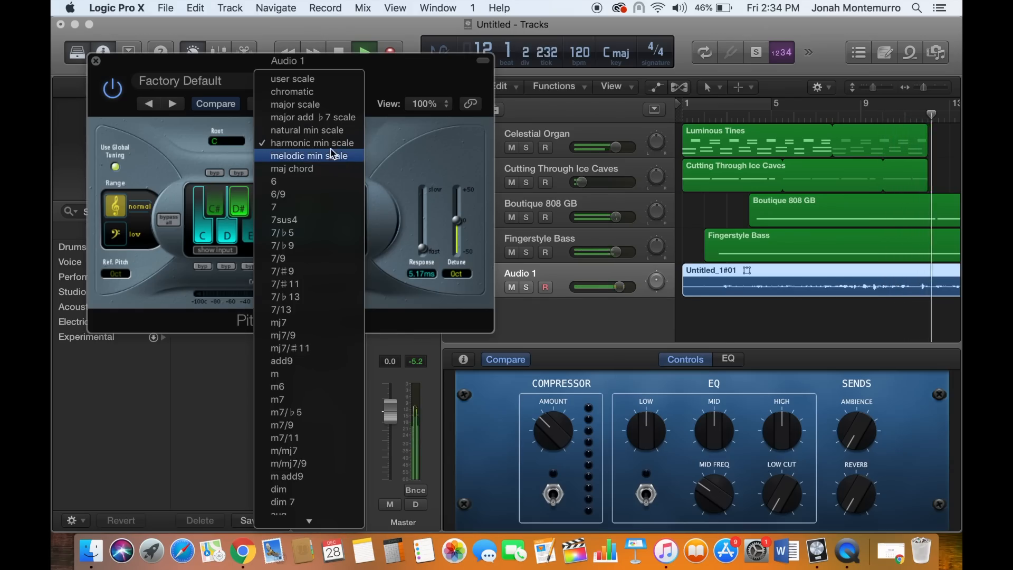
left_click(331, 129)
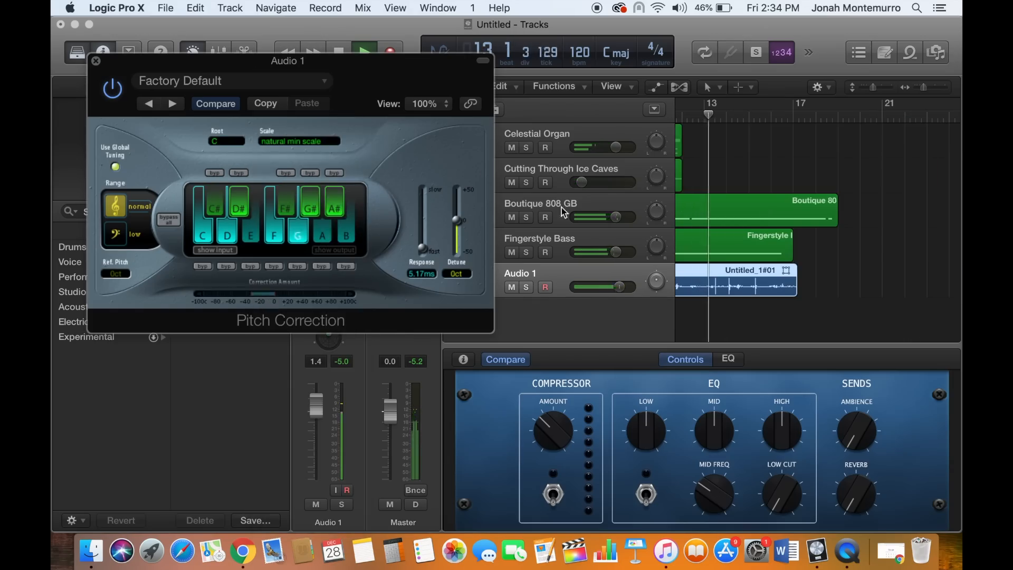
Play the project from the start with the pitch correction active, close the plug-in window and deselect the audio region.
key("Return")
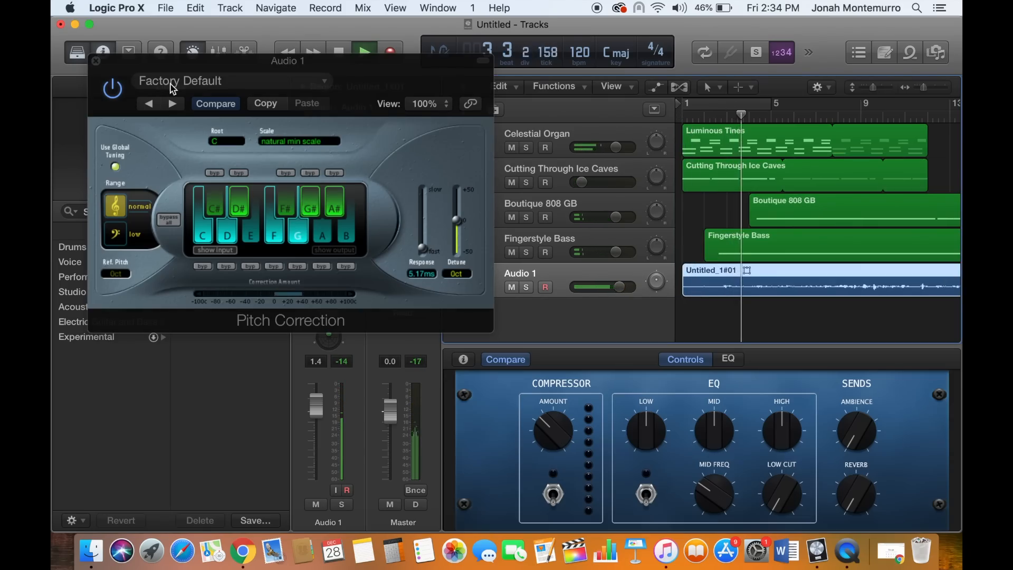
left_click(96, 61)
left_click(242, 551)
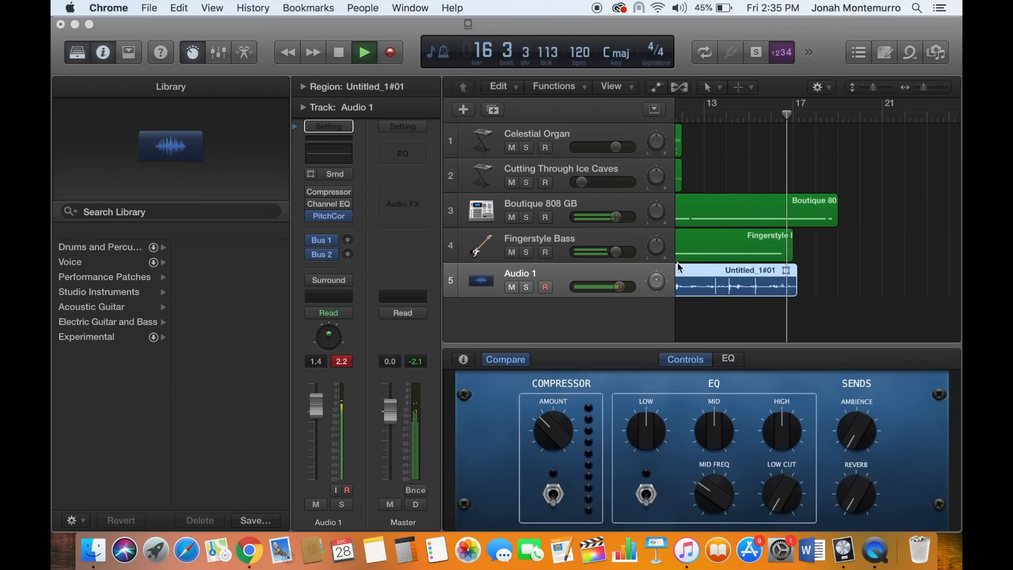
left_click(904, 253)
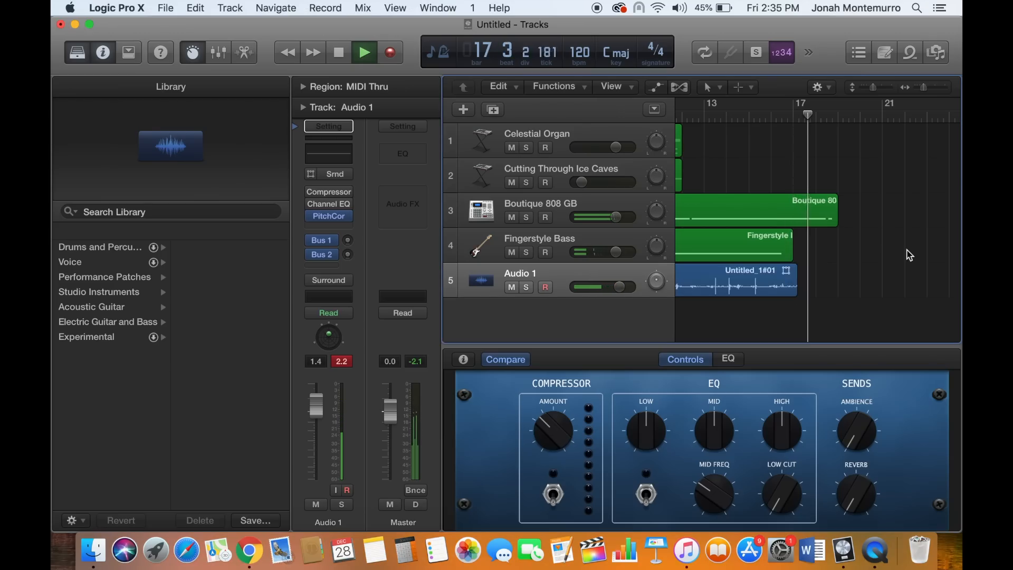
Restart playback from the project start and review the arrangement through to the ends of the regions.
key("space")
key("Return")
key("space")
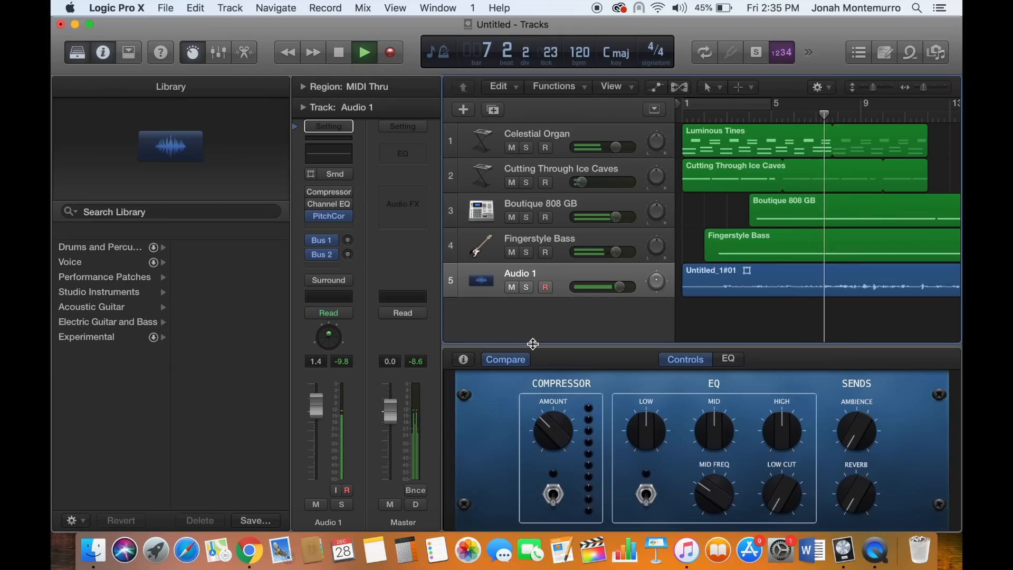
scroll(835, 193, "right", 7)
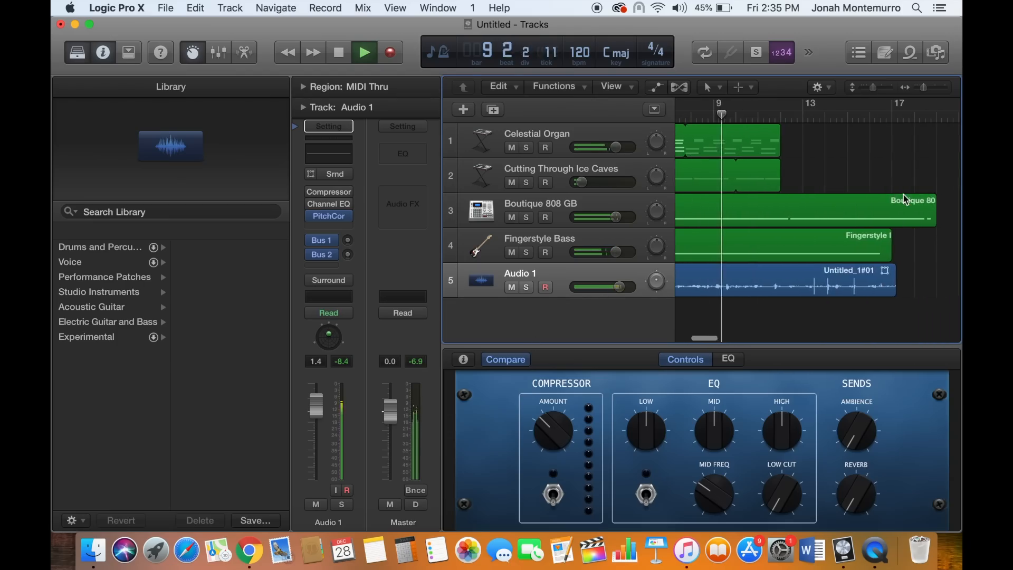